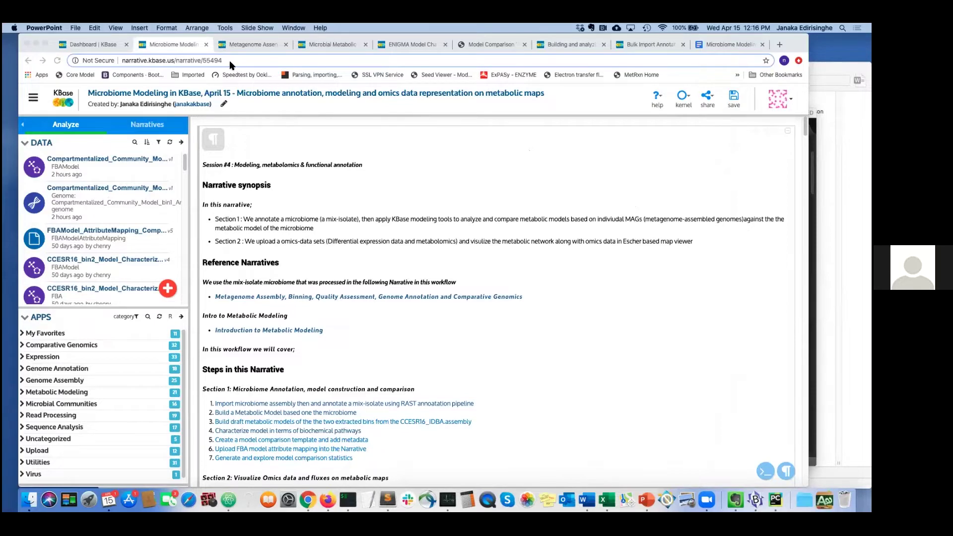
Check the webinar Q & A document and meeting app, then return to the Microbiome Modeling narrative.
click(118, 59)
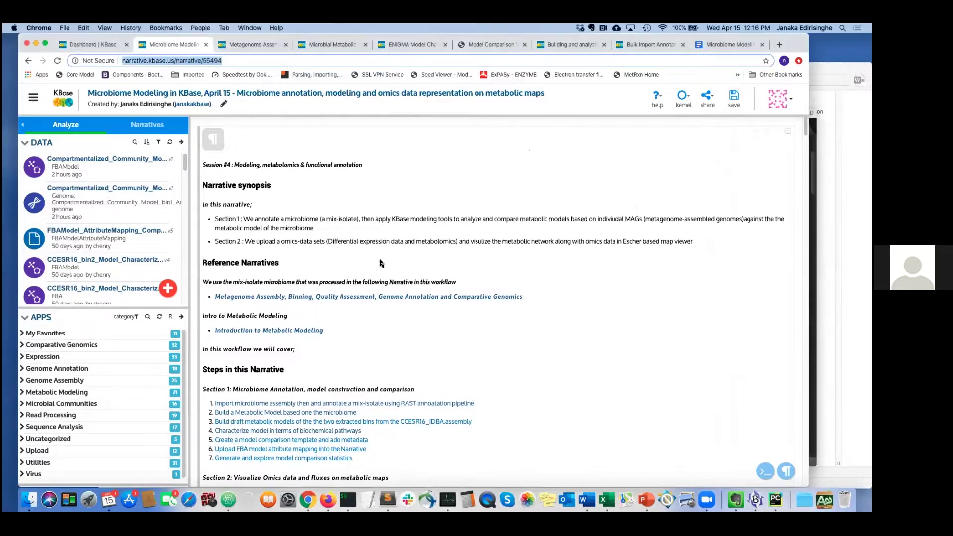
click(709, 46)
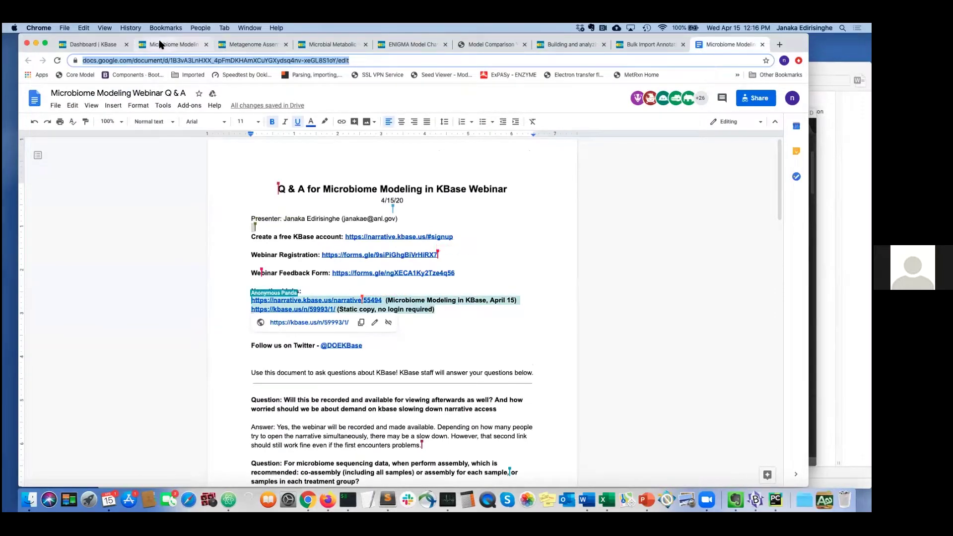
click(709, 498)
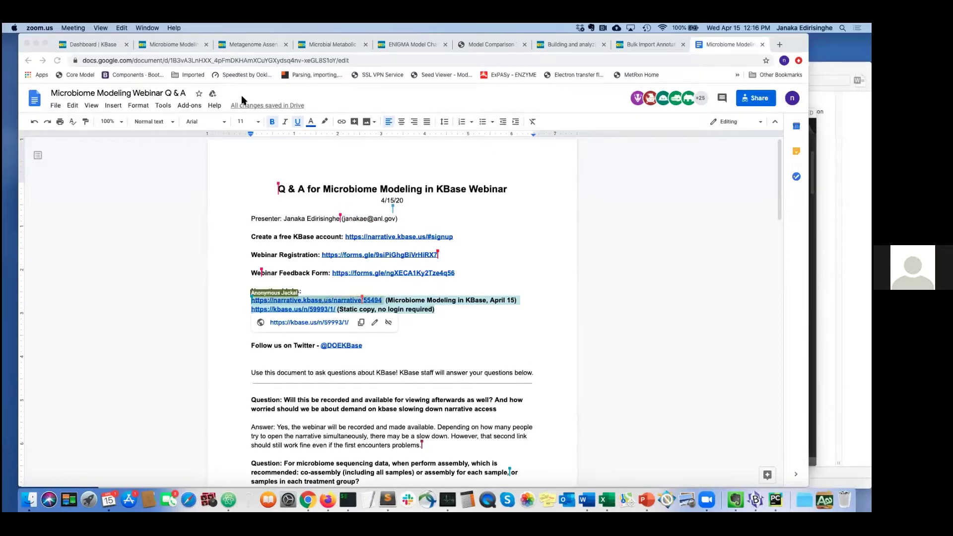
click(208, 60)
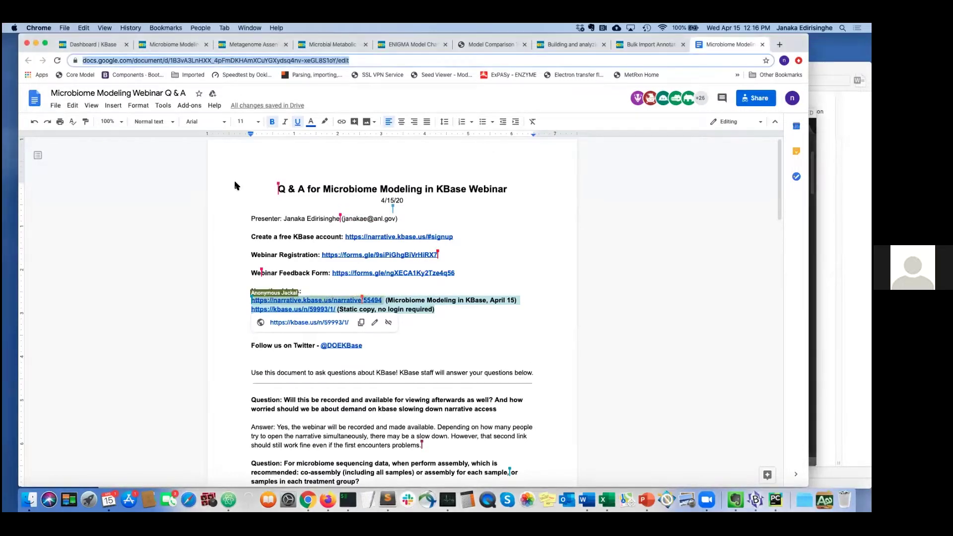
click(154, 46)
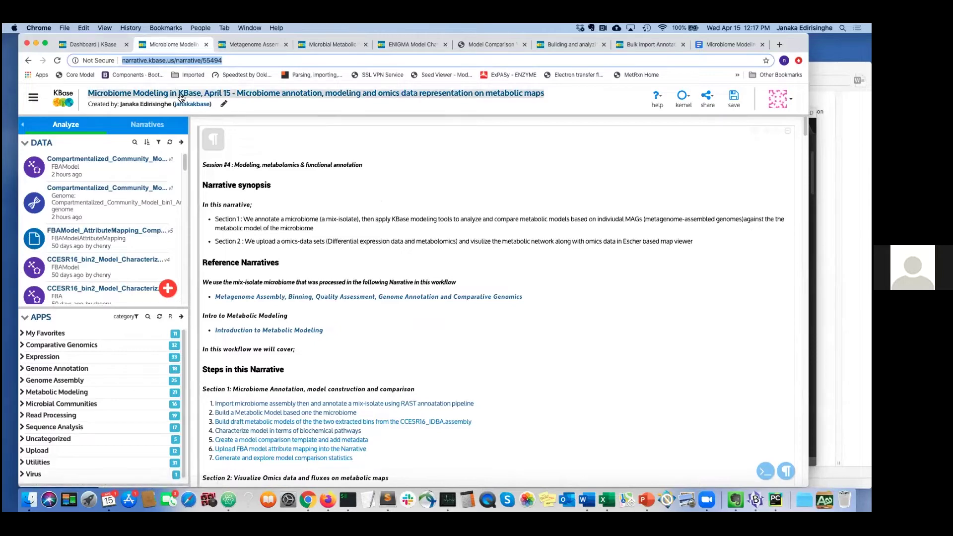
Open the KBase Dashboard alongside the Microbiome Modeling narrative.
click(99, 47)
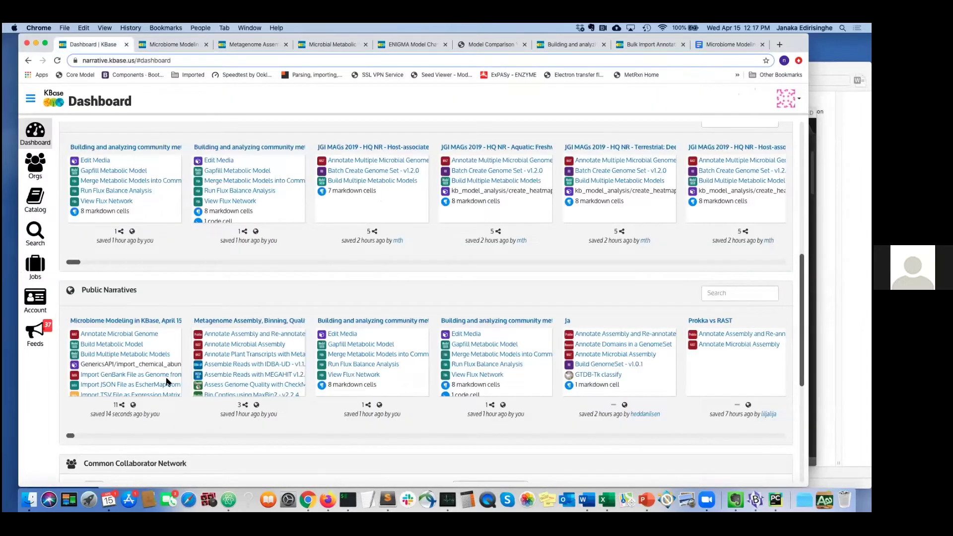
scroll(169, 317, up, 10)
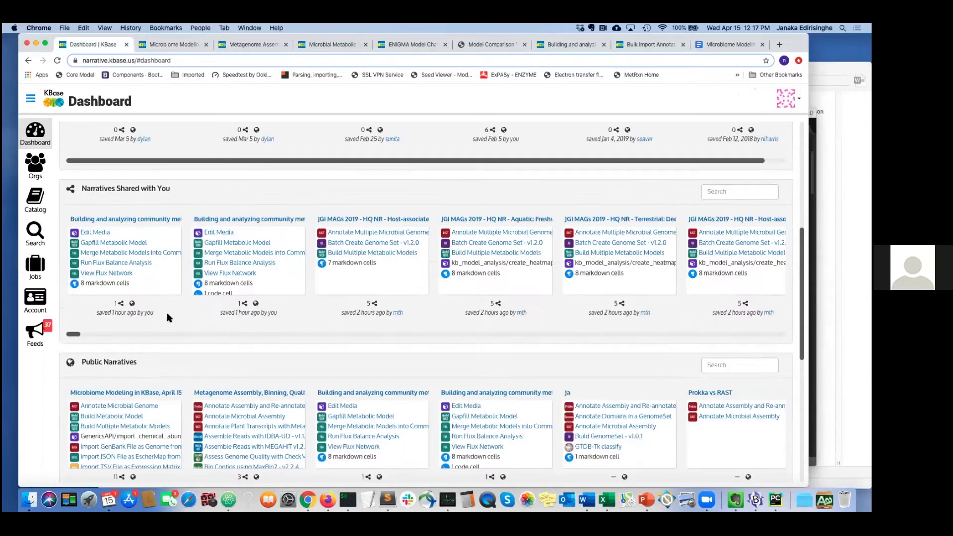
scroll(427, 298, down, 3)
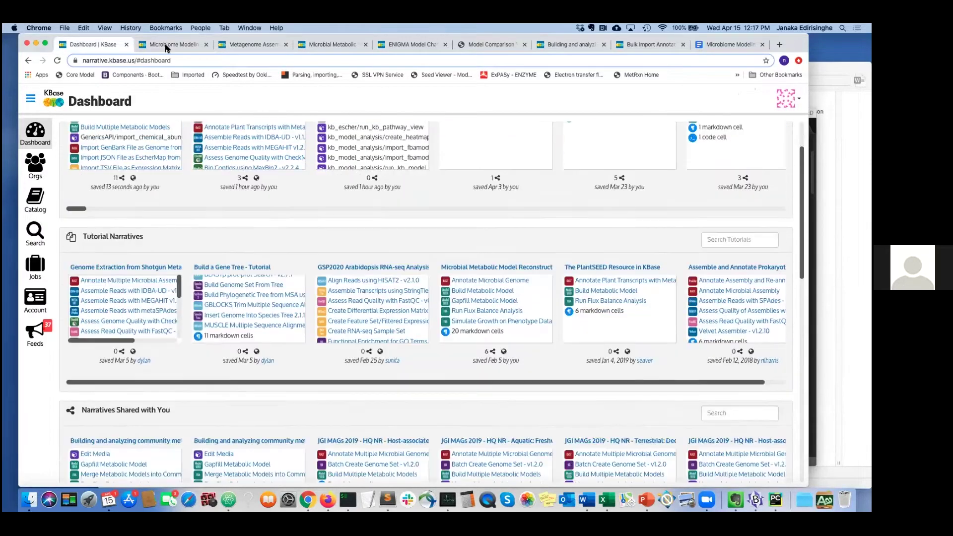
scroll(156, 95, down, 4)
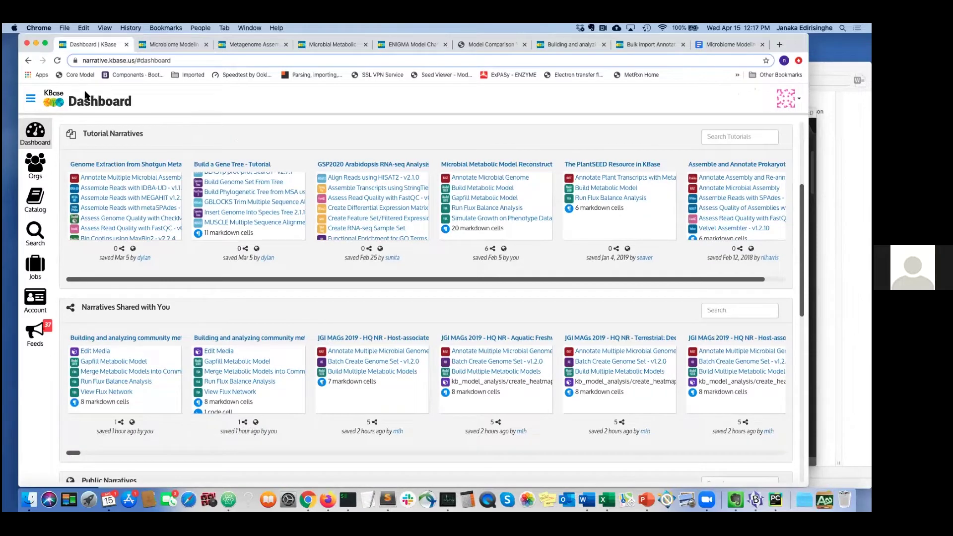
key(ctrl+Tab)
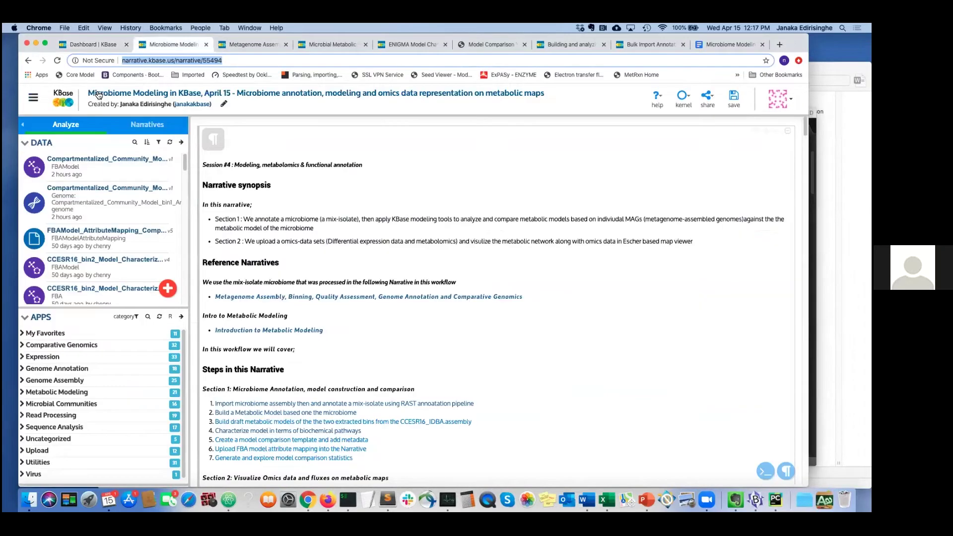
click(212, 171)
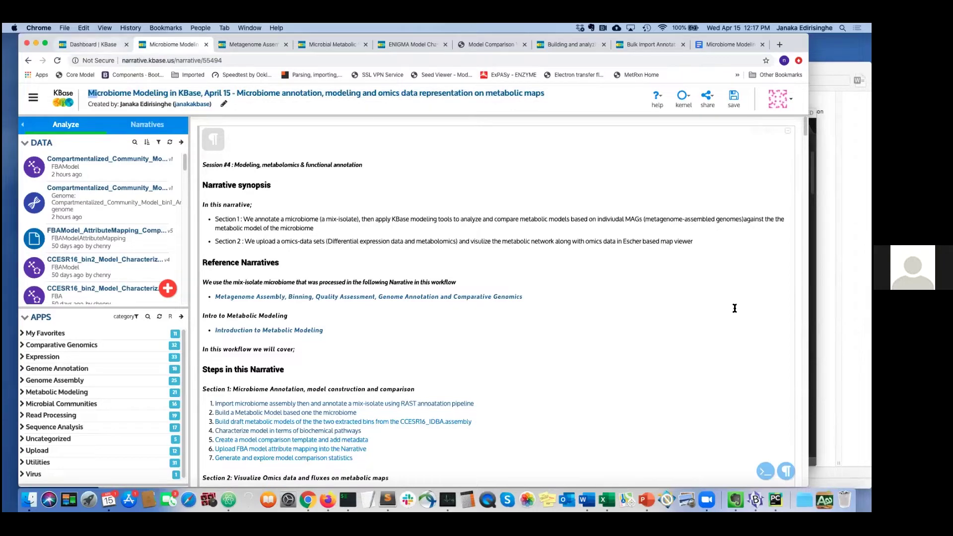
key(ctrl+shift+Tab)
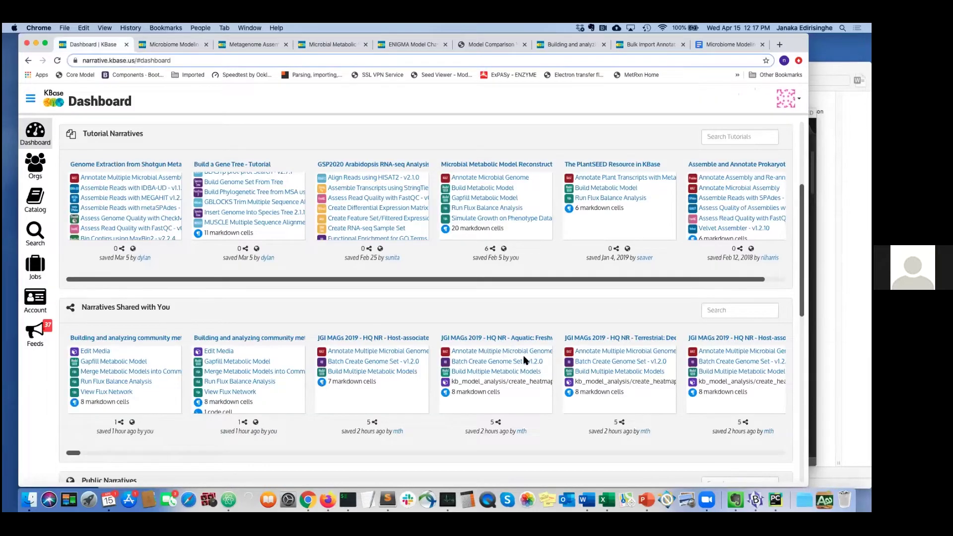
Search the Dashboard's public narratives for 'Microbiome'.
click(745, 316)
scroll(745, 315, down, 3)
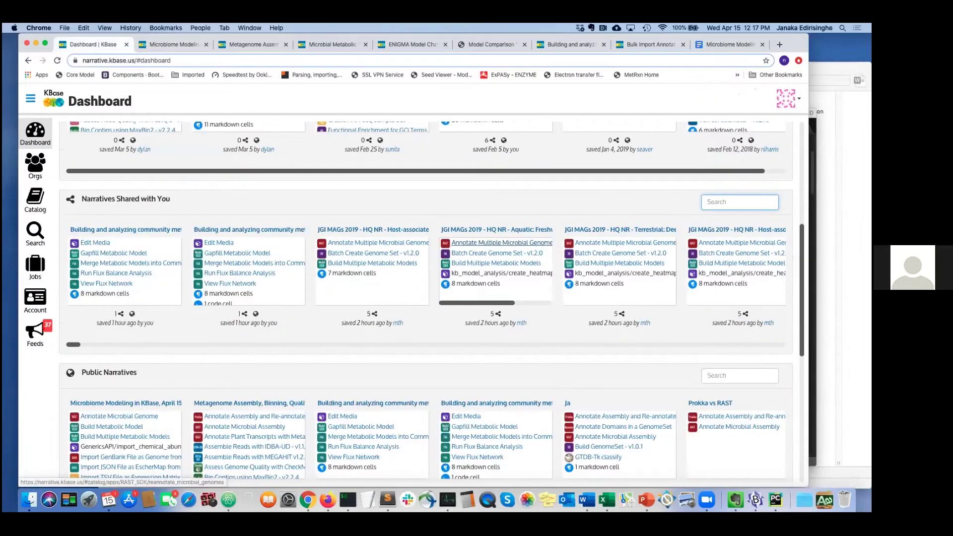
scroll(502, 243, down, 2)
click(740, 315)
text(Microbiome)
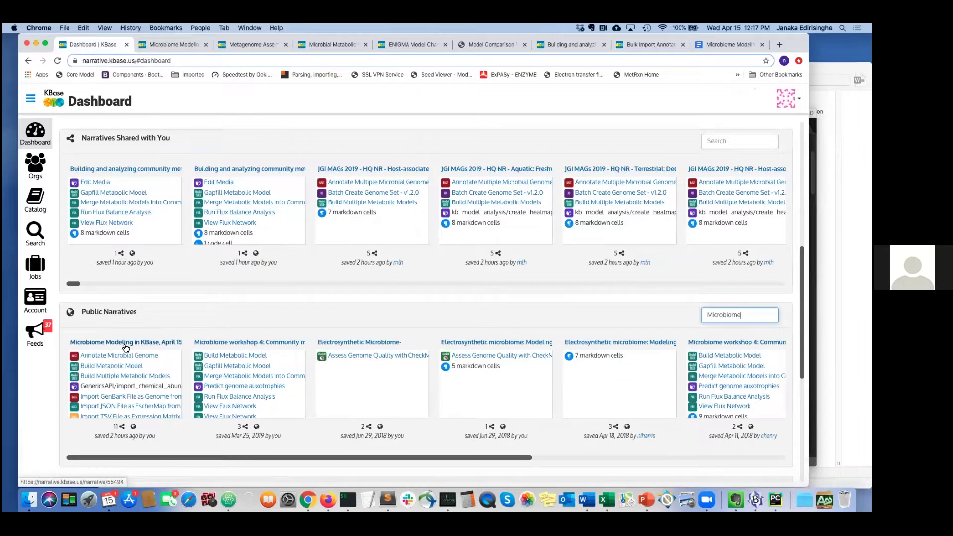
In the Microbiome Modeling narrative, highlight the Section 1 and Section 2 synopsis bullets.
click(175, 45)
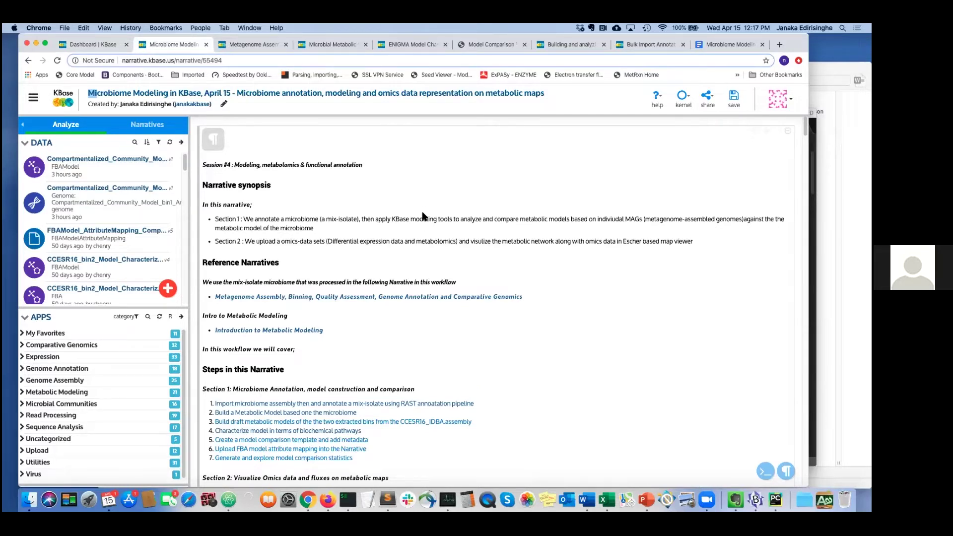
scroll(423, 213, down, 1)
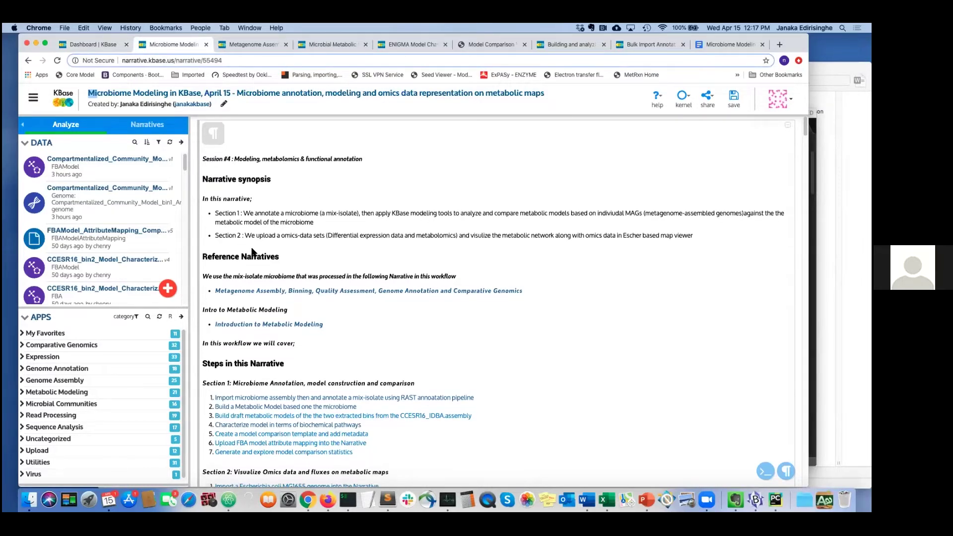
drag(215, 213, 314, 223)
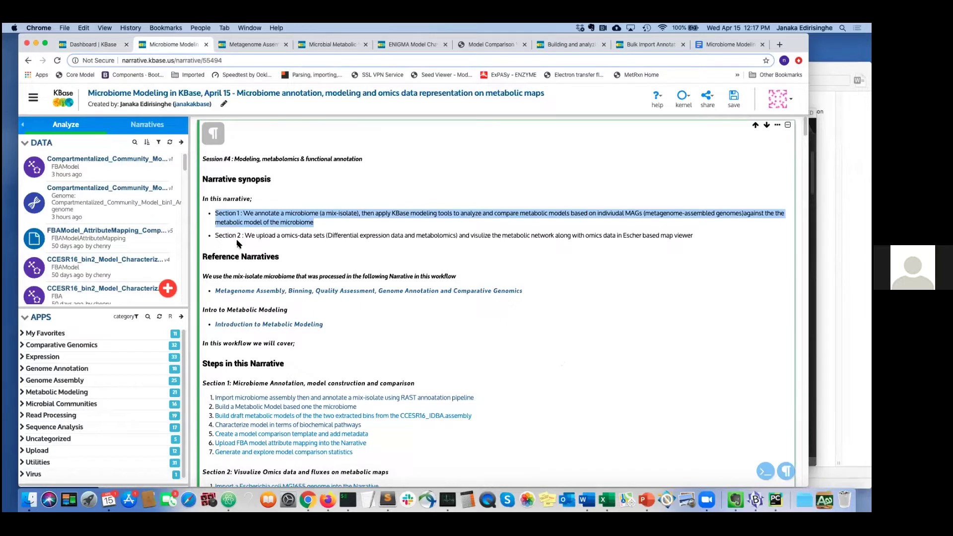
drag(215, 235, 695, 235)
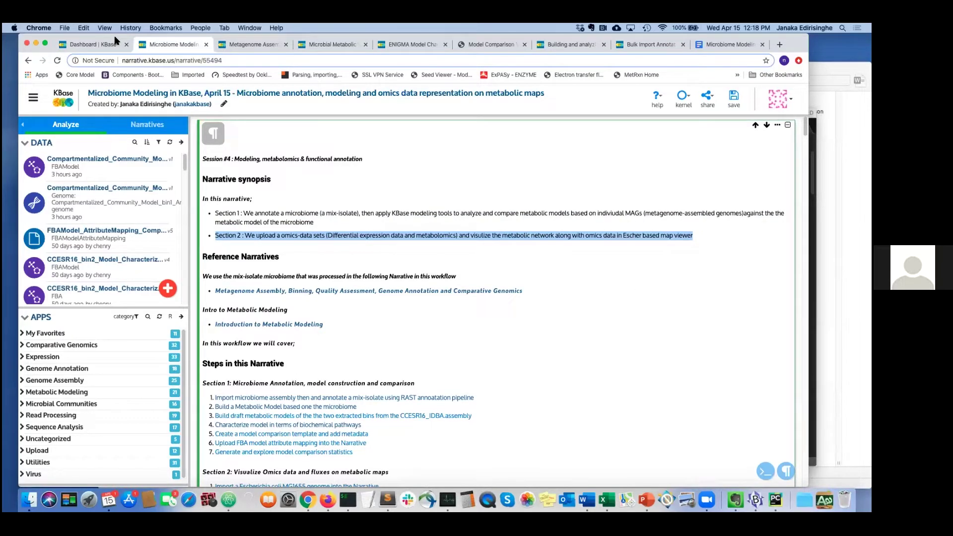
drag(114, 39, 108, 39)
double_click(214, 213)
drag(208, 213, 332, 222)
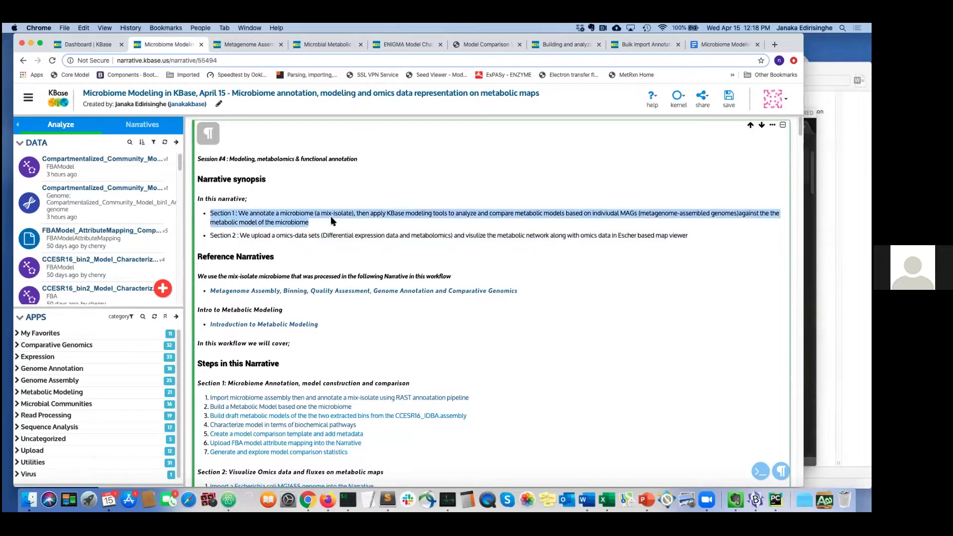
scroll(420, 321, down, 2)
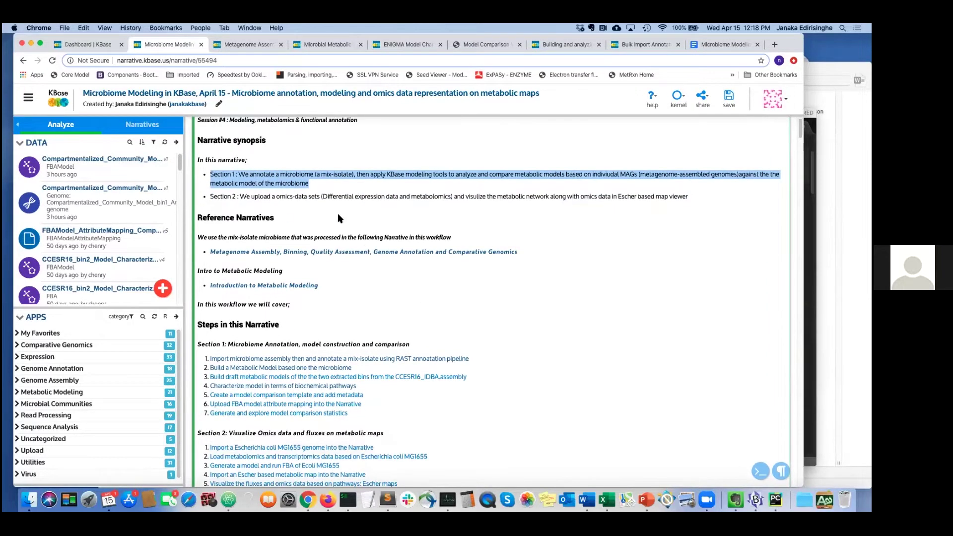
scroll(333, 221, down, 1)
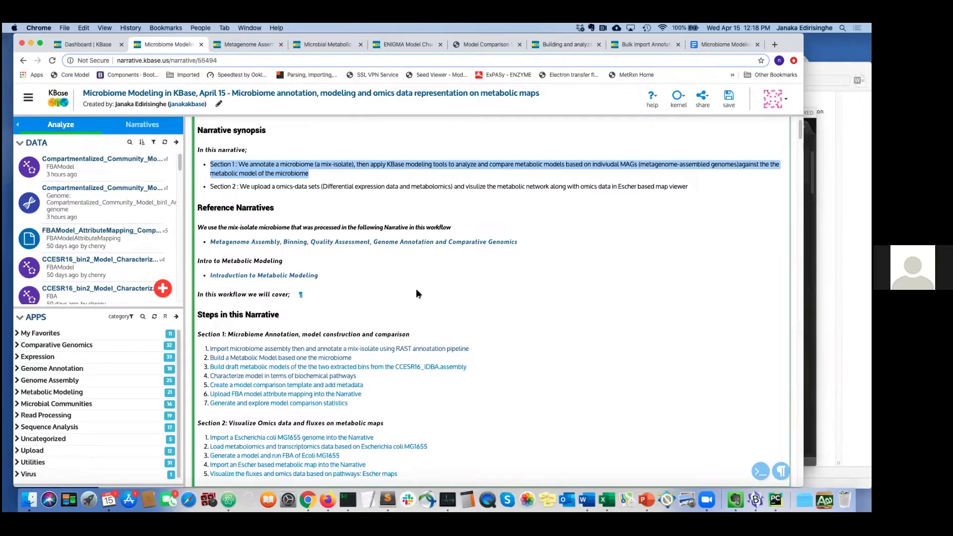
scroll(416, 294, up, 1)
click(314, 222)
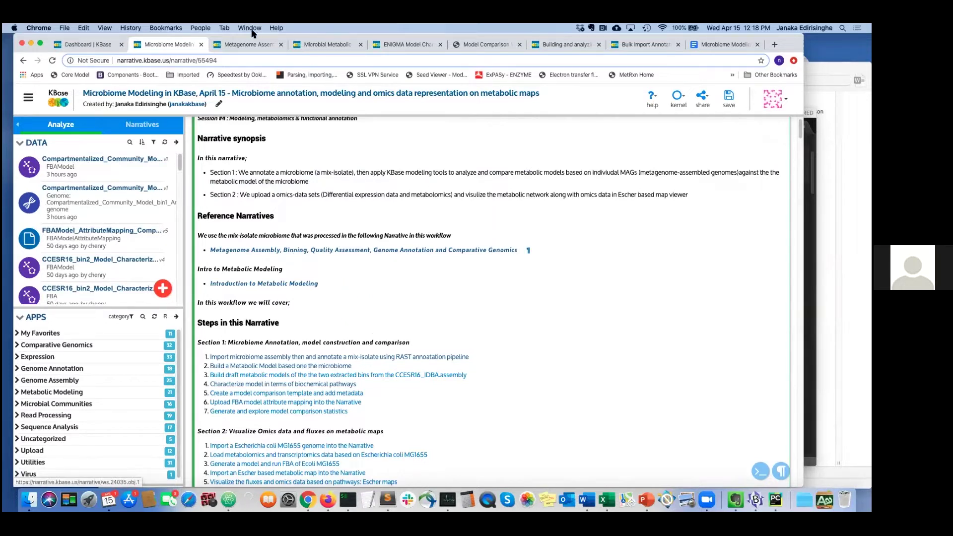
Switch to the Metagenome Assembly narrative and scroll through its cells.
click(248, 45)
scroll(274, 180, up, 10)
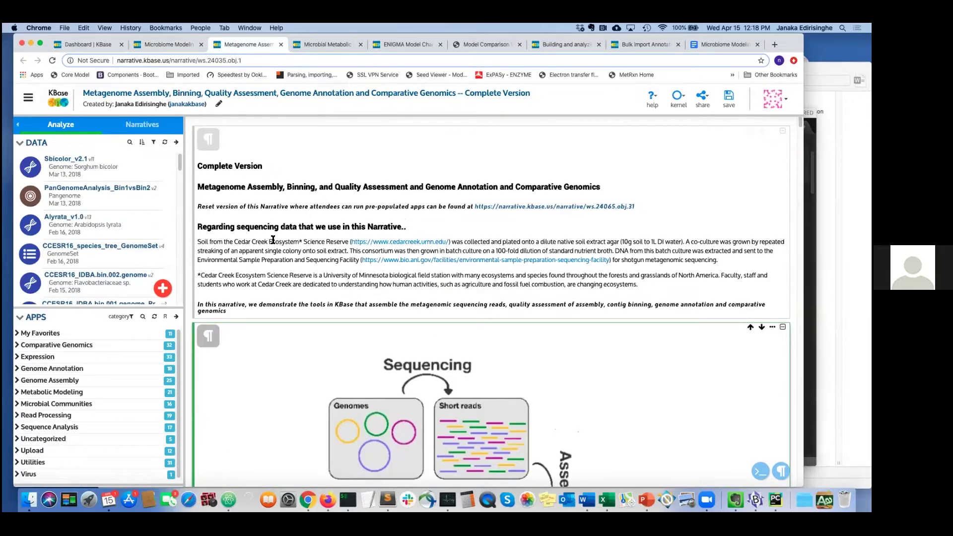
scroll(274, 244, down, 2)
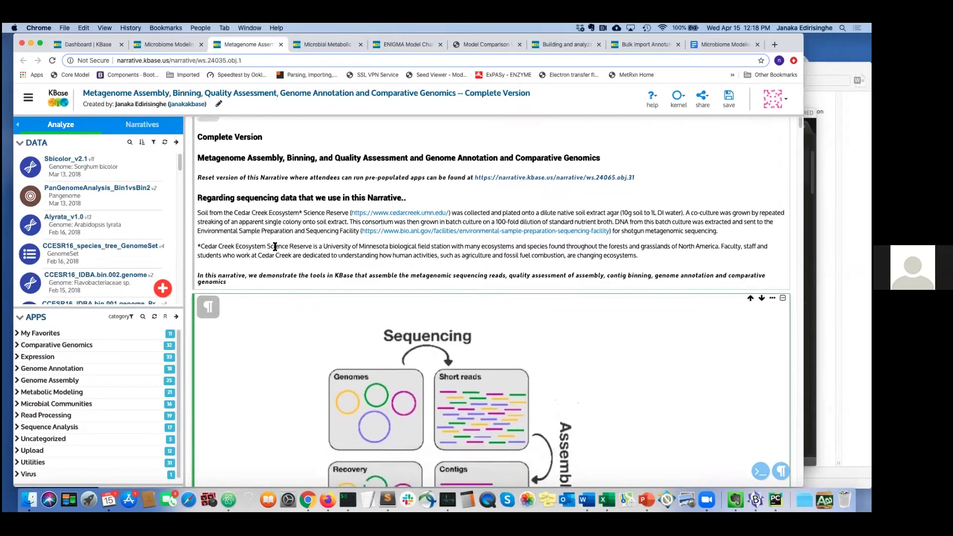
scroll(274, 246, up, 2)
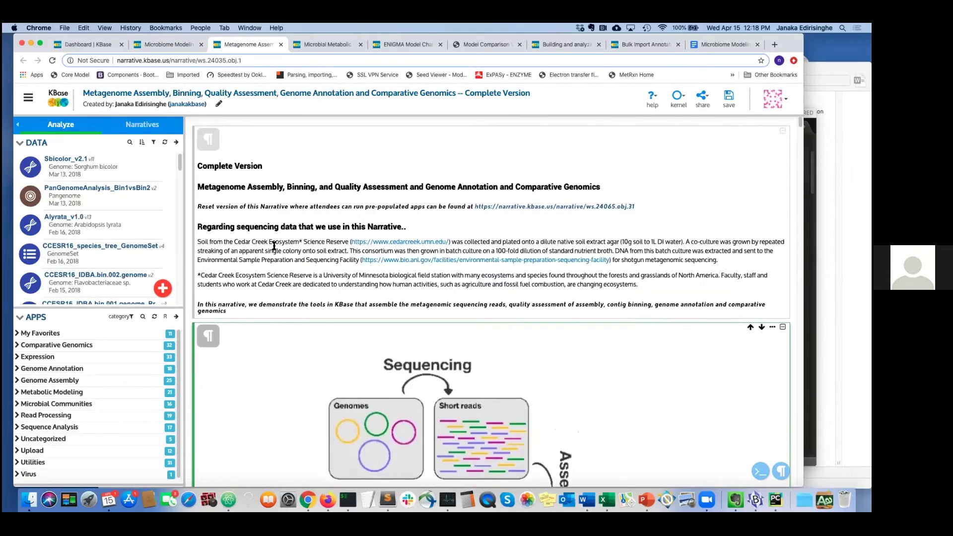
scroll(277, 328, down, 1)
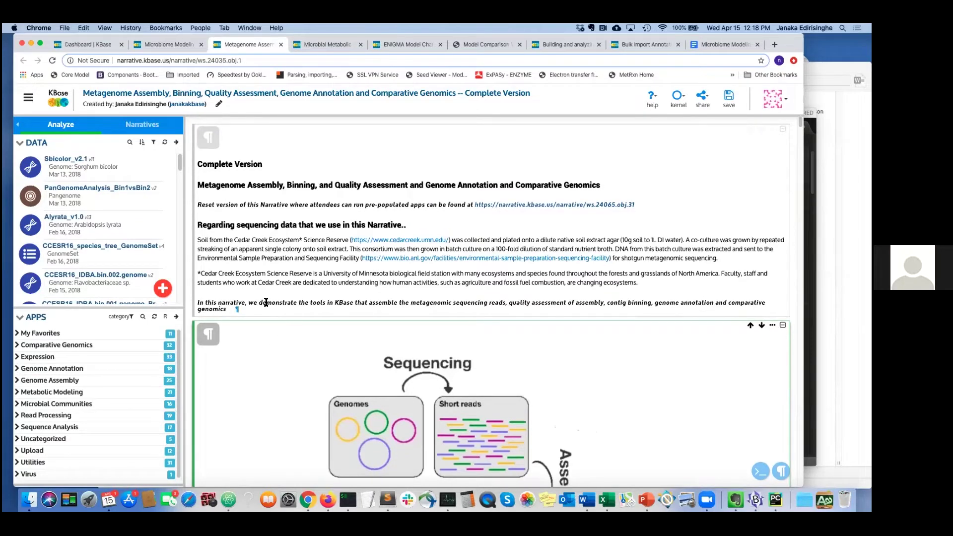
scroll(266, 302, down, 10)
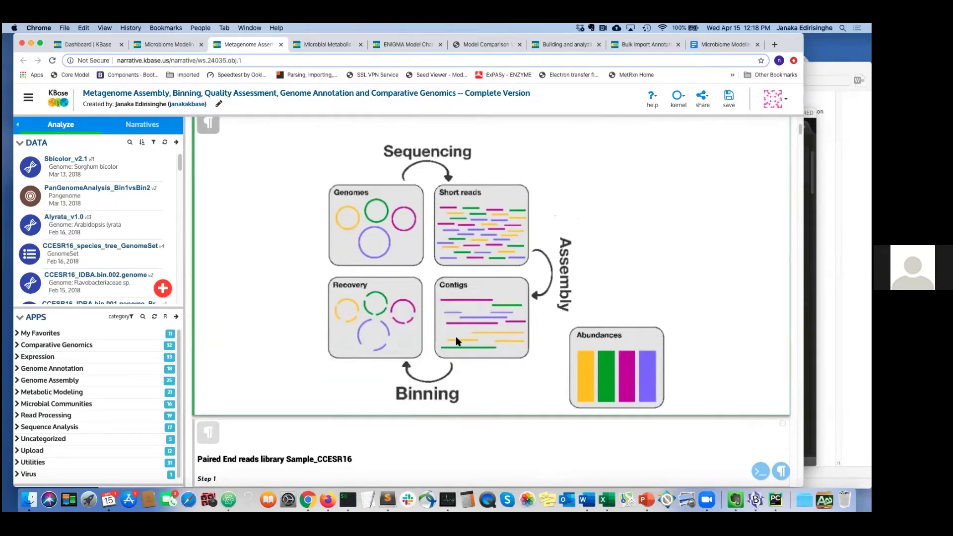
scroll(291, 321, down, 2)
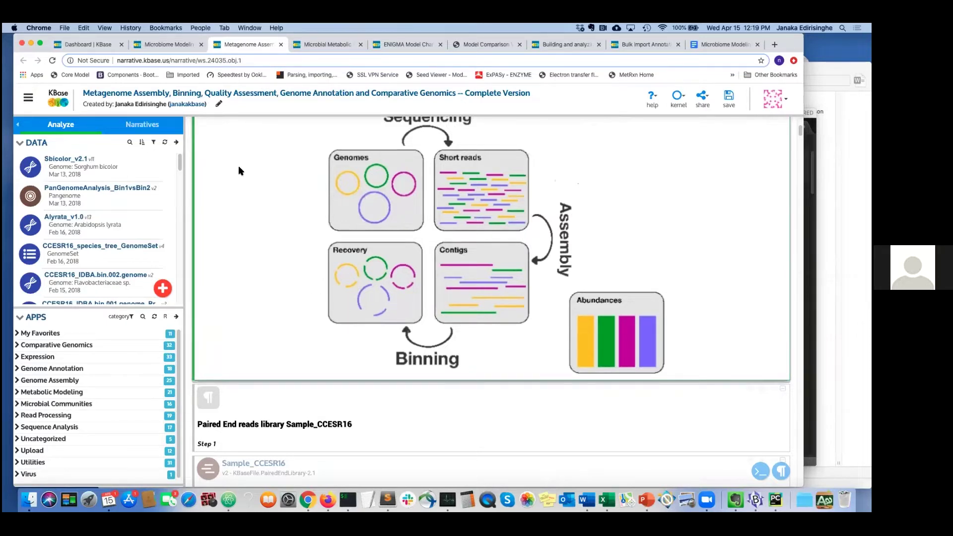
scroll(293, 404, down, 1)
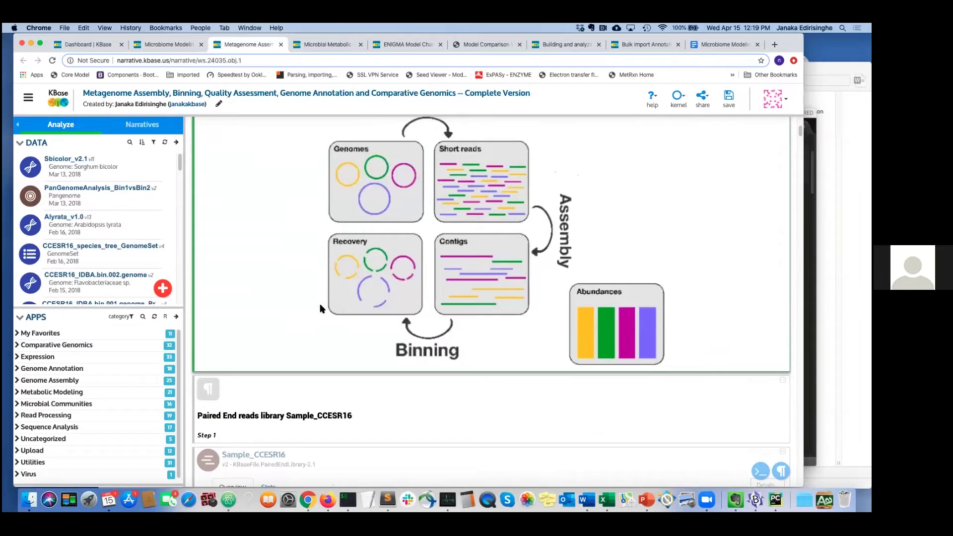
Scroll to the MEGAHIT assembly cell and select it.
scroll(305, 373, down, 6)
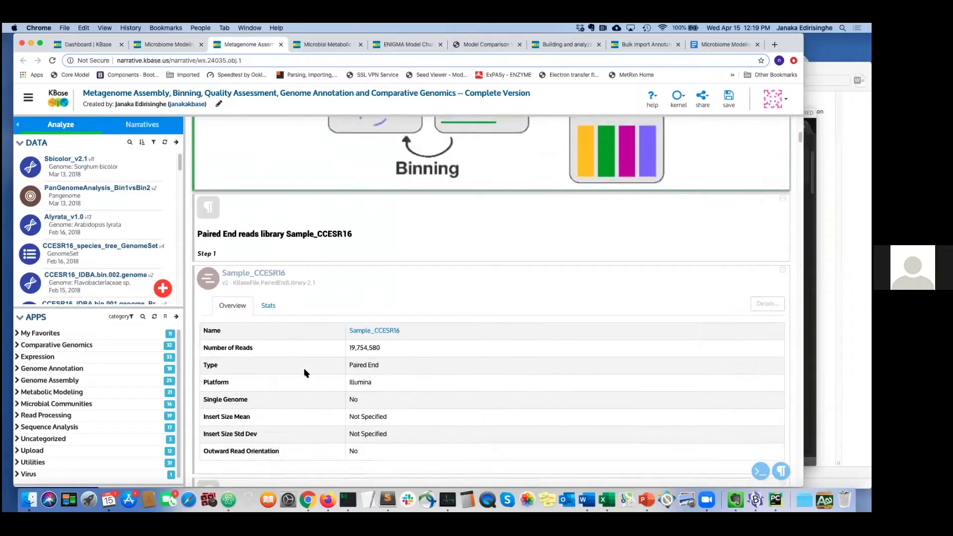
scroll(304, 373, down, 5)
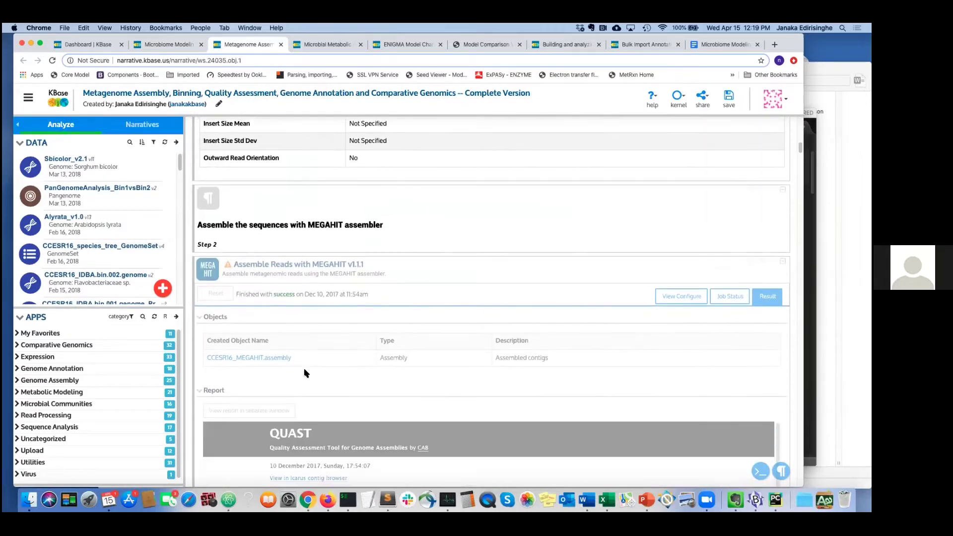
scroll(305, 371, down, 2)
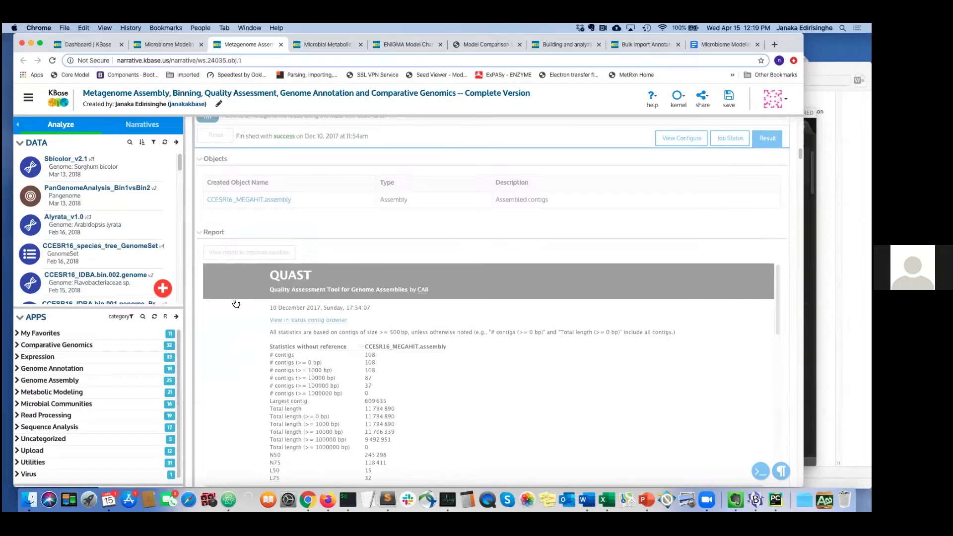
scroll(235, 304, up, 1)
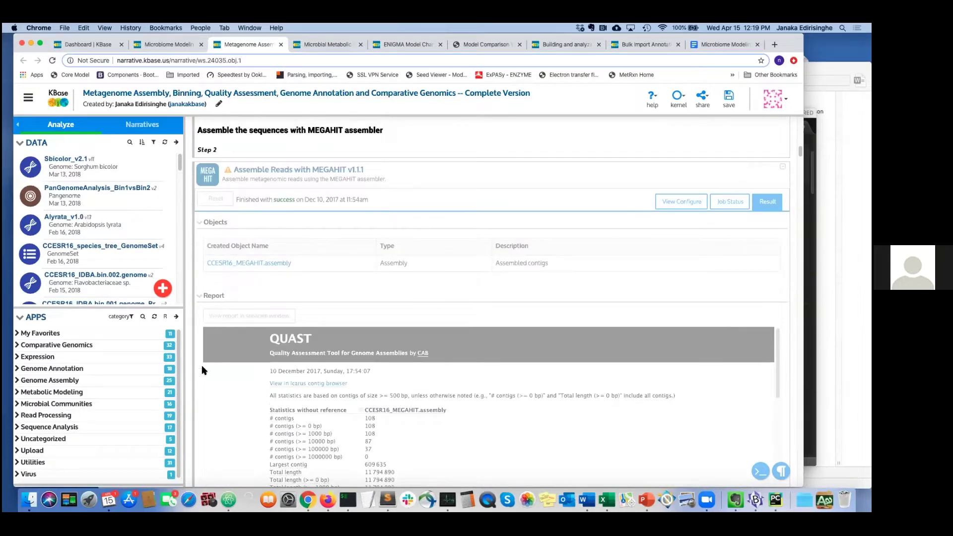
click(385, 185)
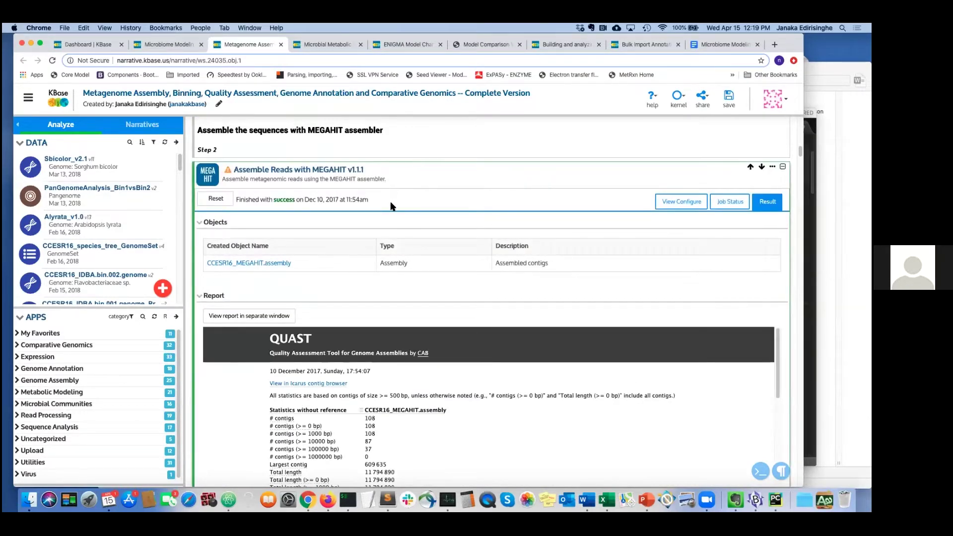
Select the CheckM cell showing 100.0 completeness and 96.755 contamination.
scroll(300, 208, up, 2)
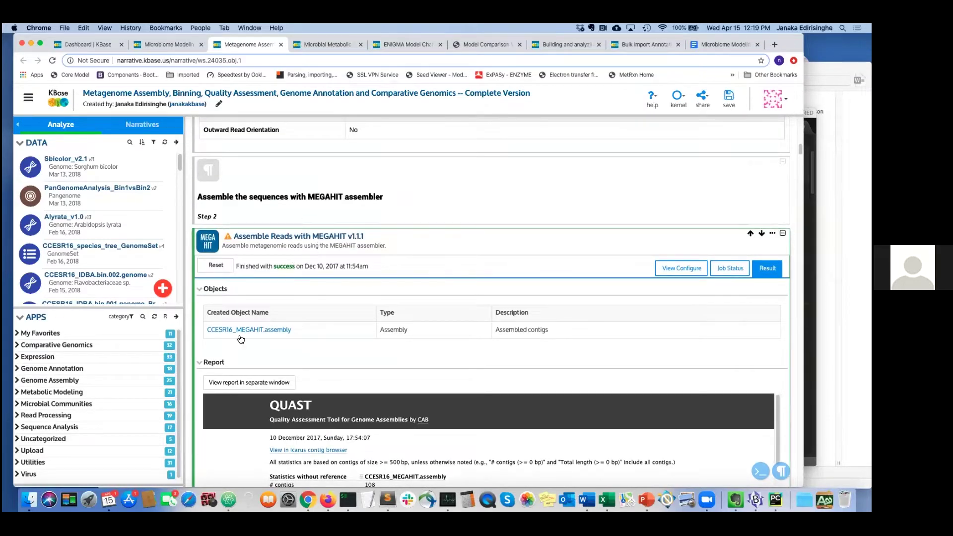
scroll(193, 367, down, 5)
scroll(192, 367, down, 15)
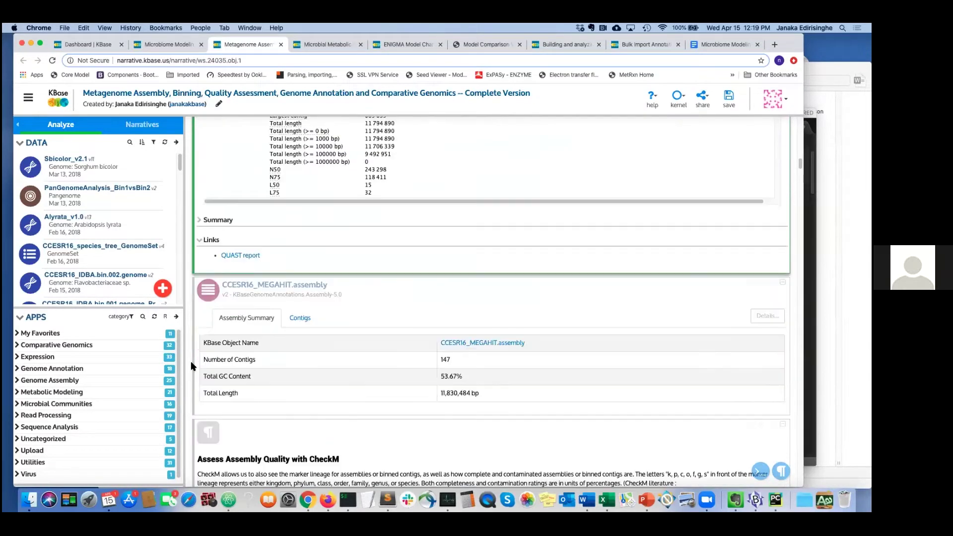
scroll(190, 362, down, 2)
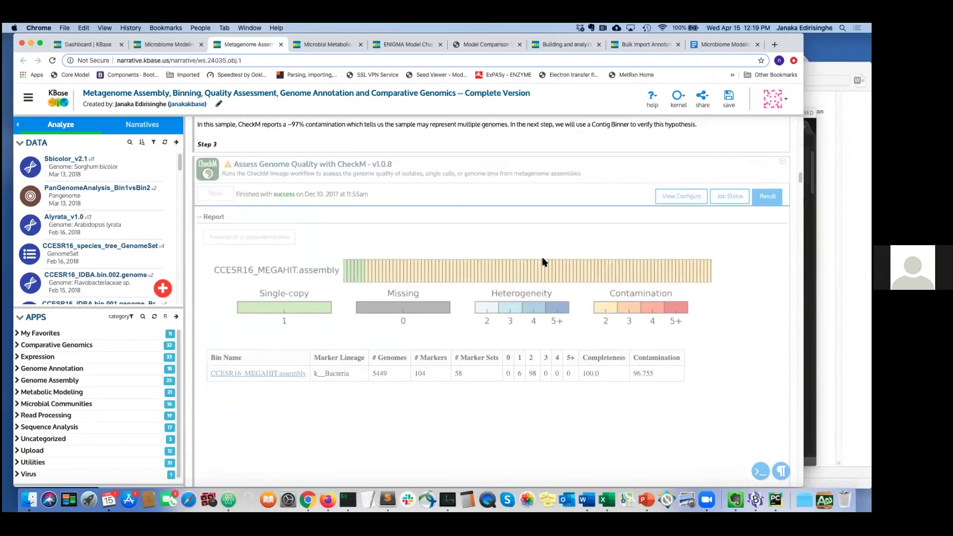
click(460, 174)
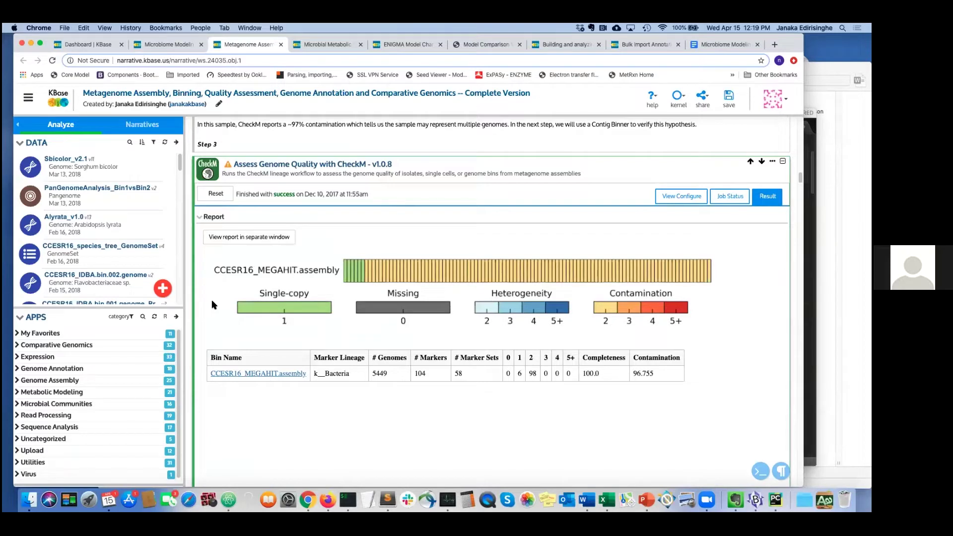
scroll(253, 328, down, 6)
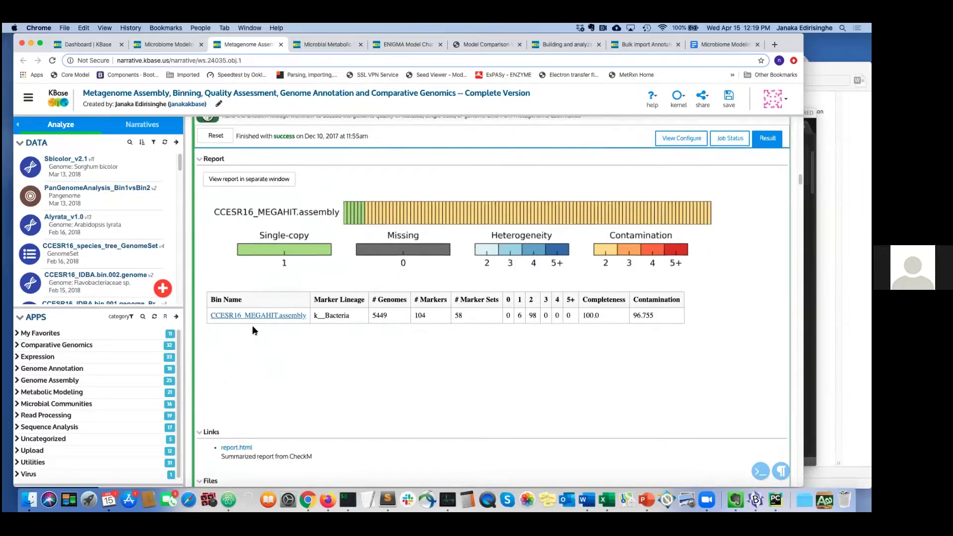
scroll(253, 326, down, 2)
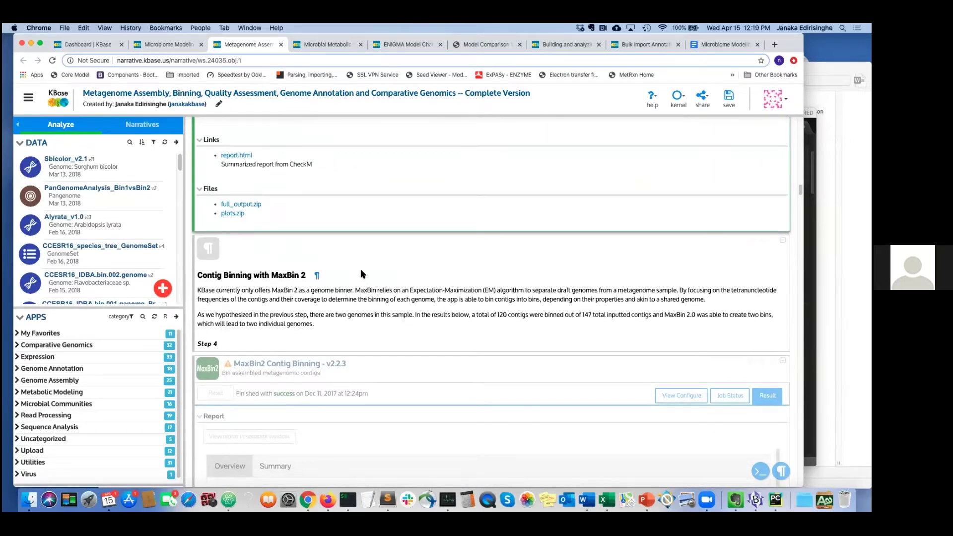
Review the MaxBin 2 binning description and the CheckM results for the two bins.
click(440, 331)
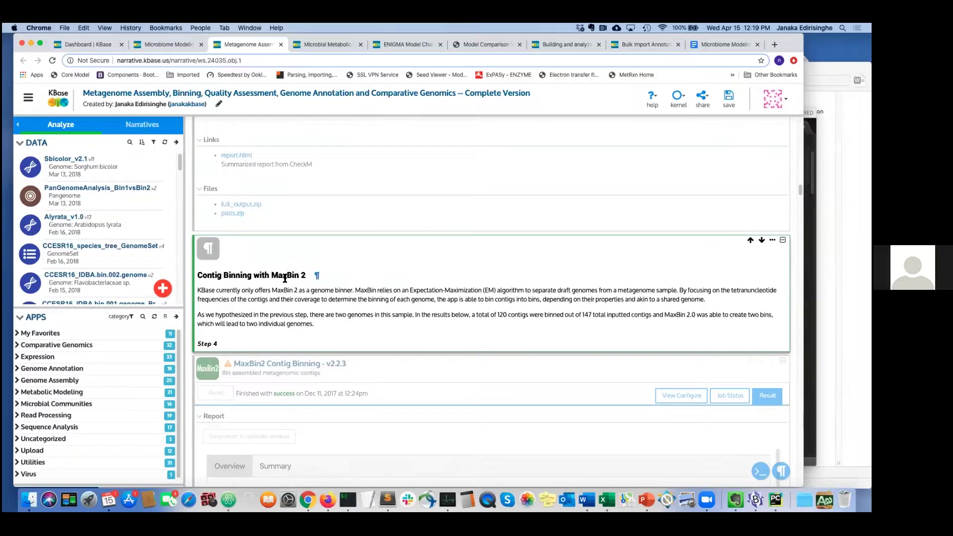
scroll(437, 383, down, 6)
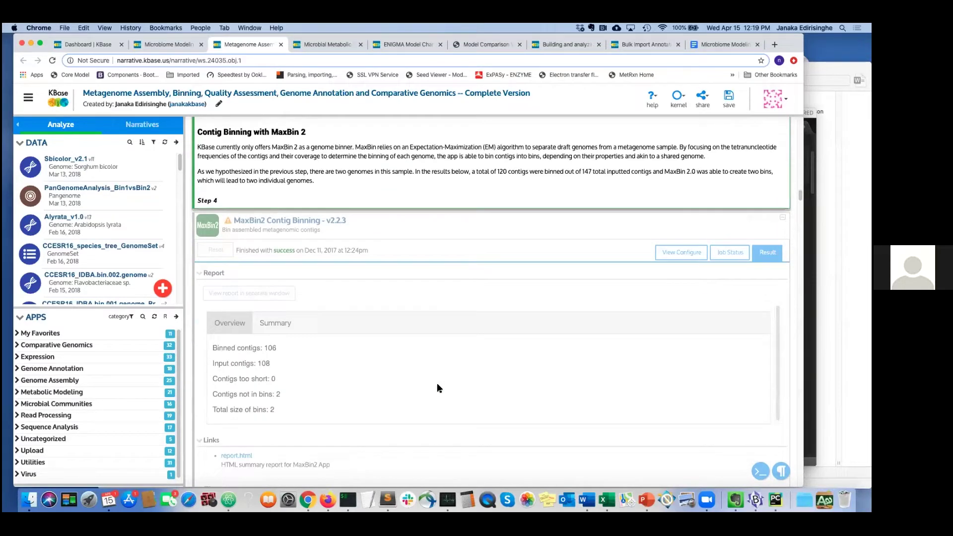
scroll(277, 401, down, 8)
scroll(346, 410, down, 10)
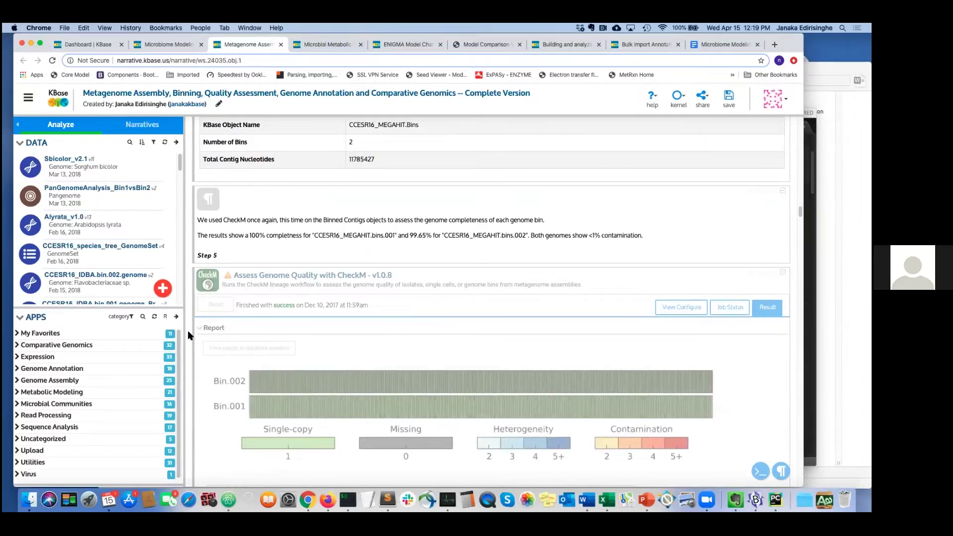
scroll(286, 335, down, 1)
click(536, 281)
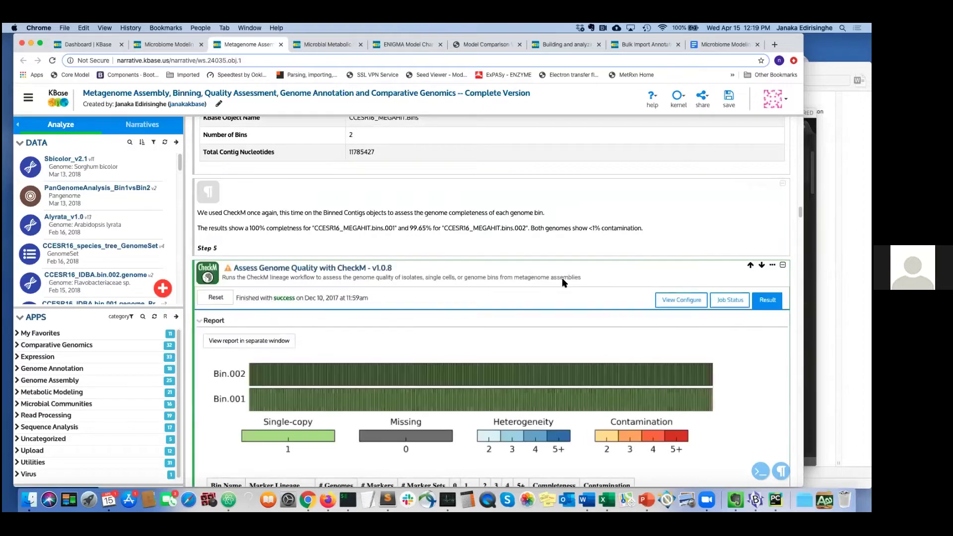
Scroll past the IDBA-UD assembly cells and select the Step 9 Extract Bins as Assemblies cell.
scroll(678, 344, down, 1)
scroll(534, 298, down, 1)
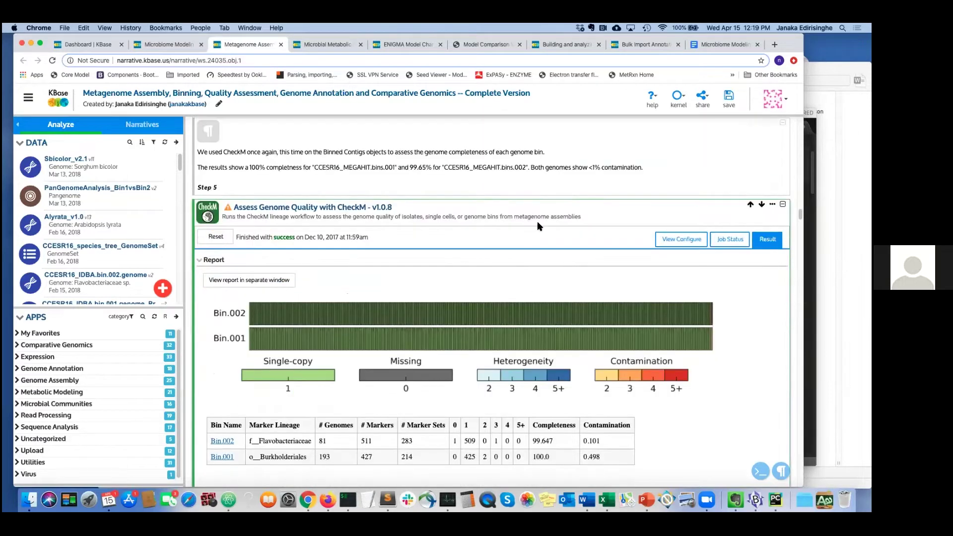
scroll(501, 218, down, 1)
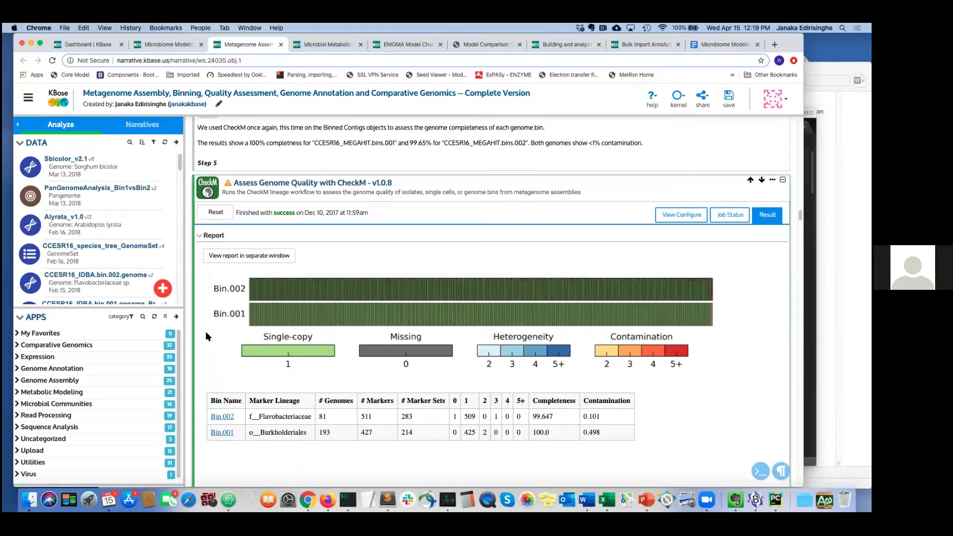
scroll(194, 346, down, 1)
scroll(195, 346, down, 10)
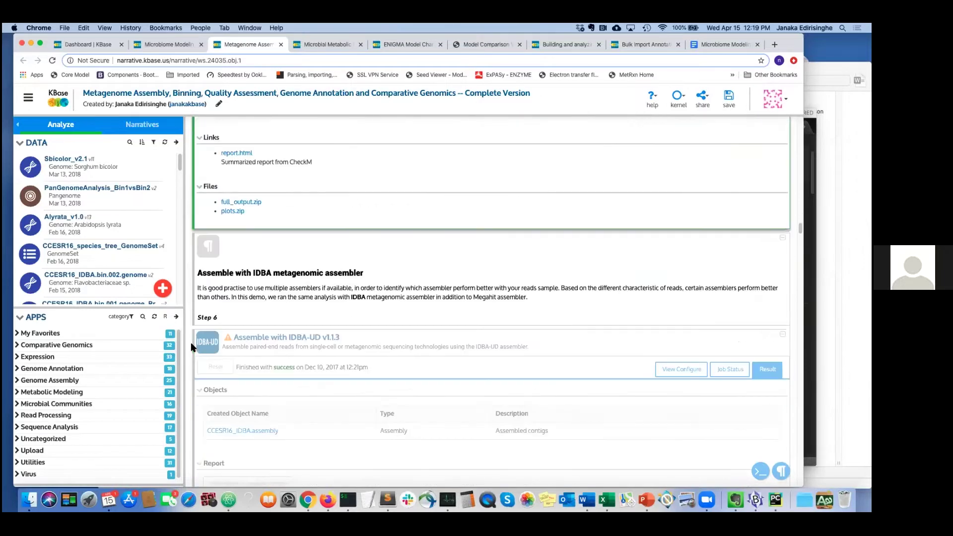
scroll(194, 346, down, 10)
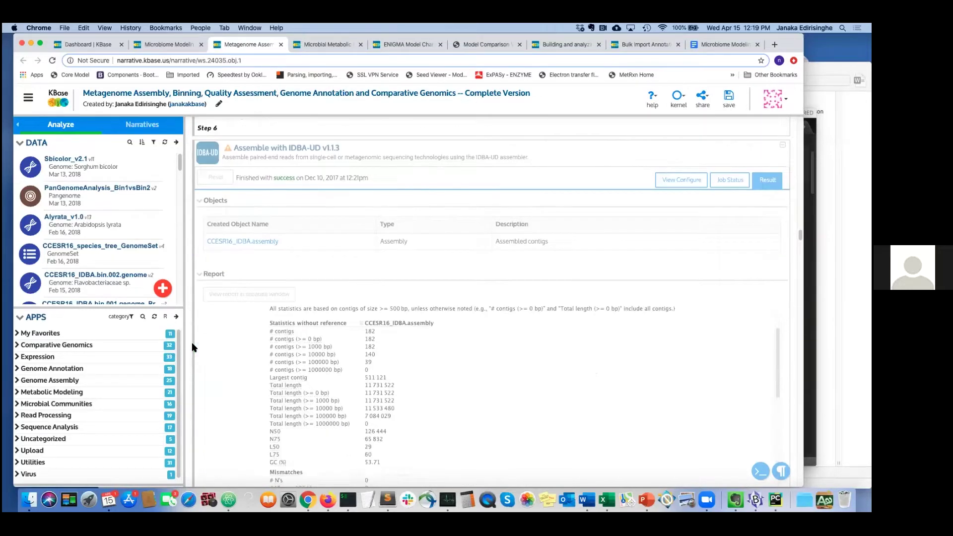
scroll(193, 347, down, 15)
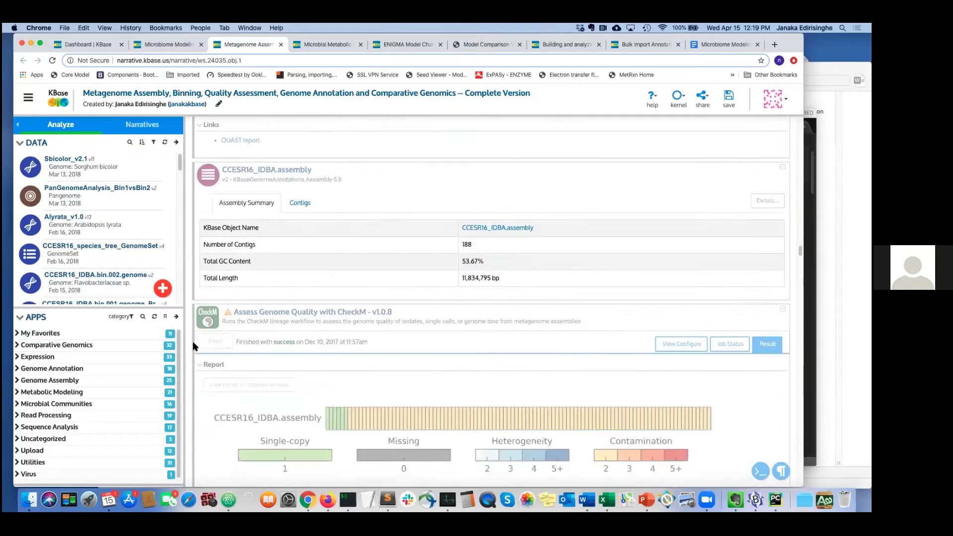
scroll(194, 346, down, 15)
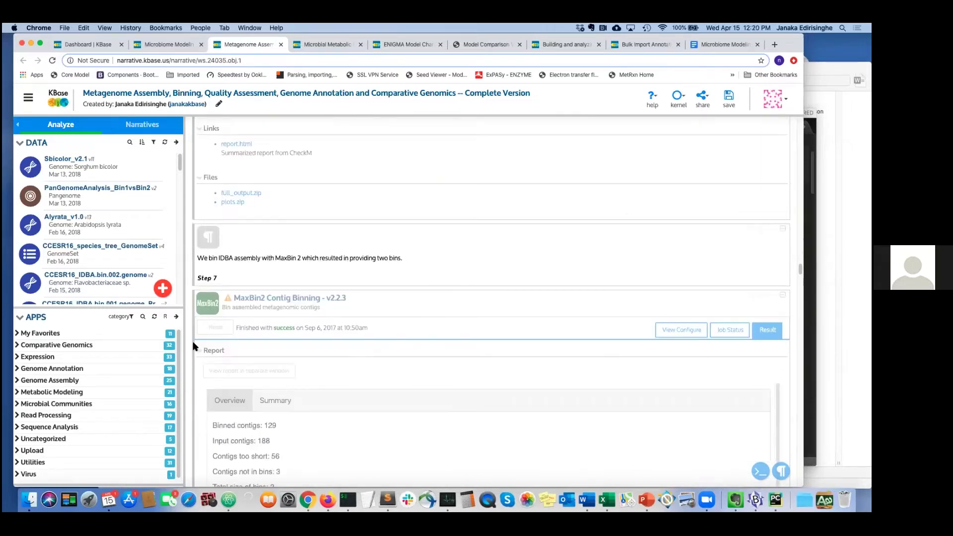
scroll(194, 347, down, 12)
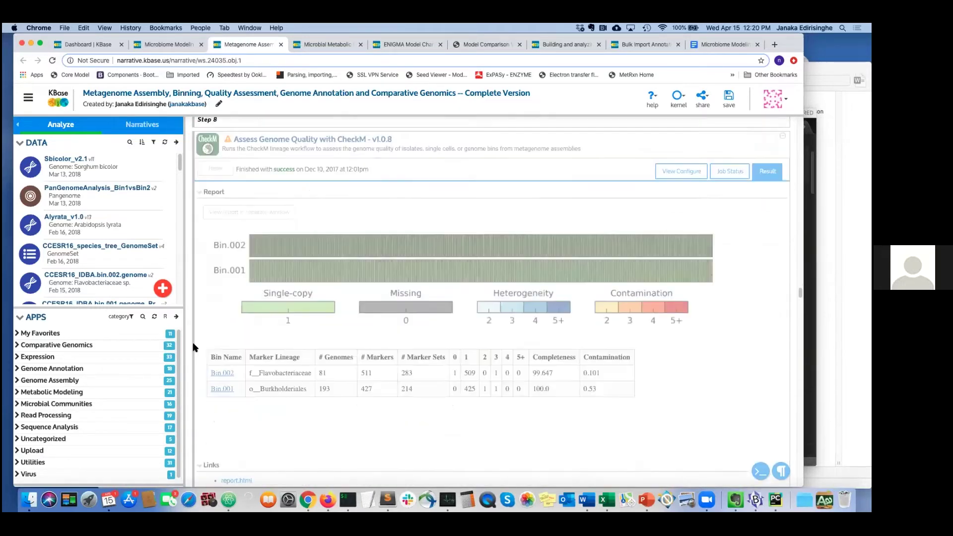
click(314, 343)
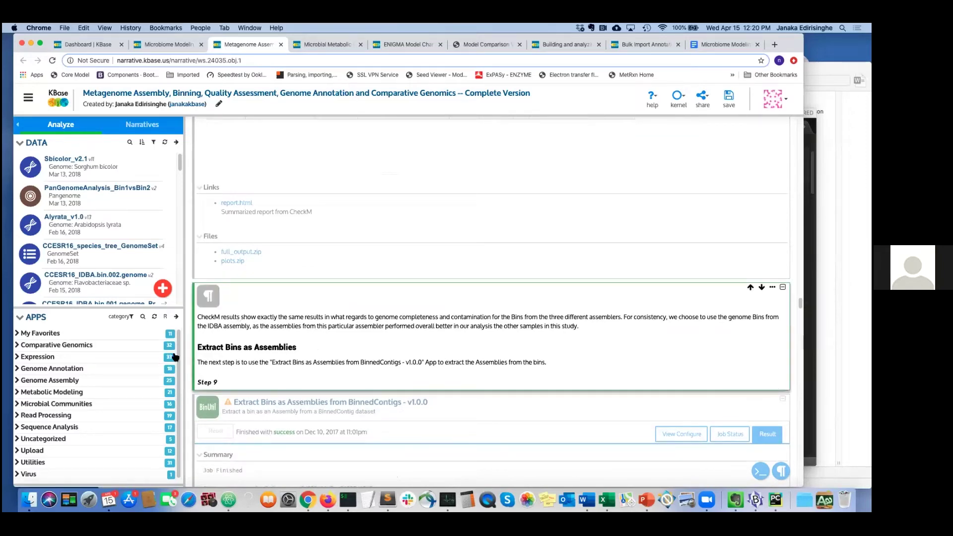
Select the Annotate Microbial Assembly cells, including the bin.002 genome annotation.
scroll(190, 354, down, 5)
scroll(194, 350, down, 4)
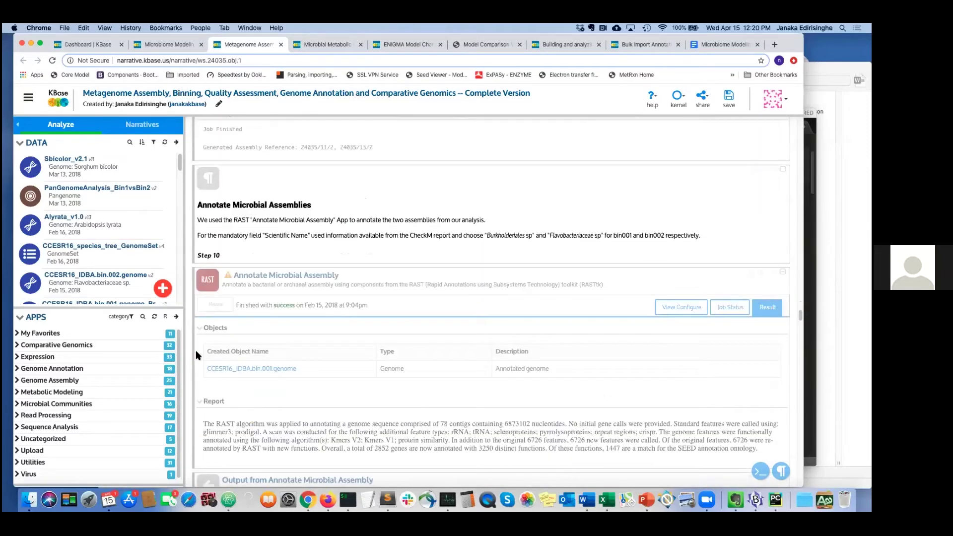
click(390, 278)
scroll(195, 369, down, 2)
scroll(195, 364, down, 10)
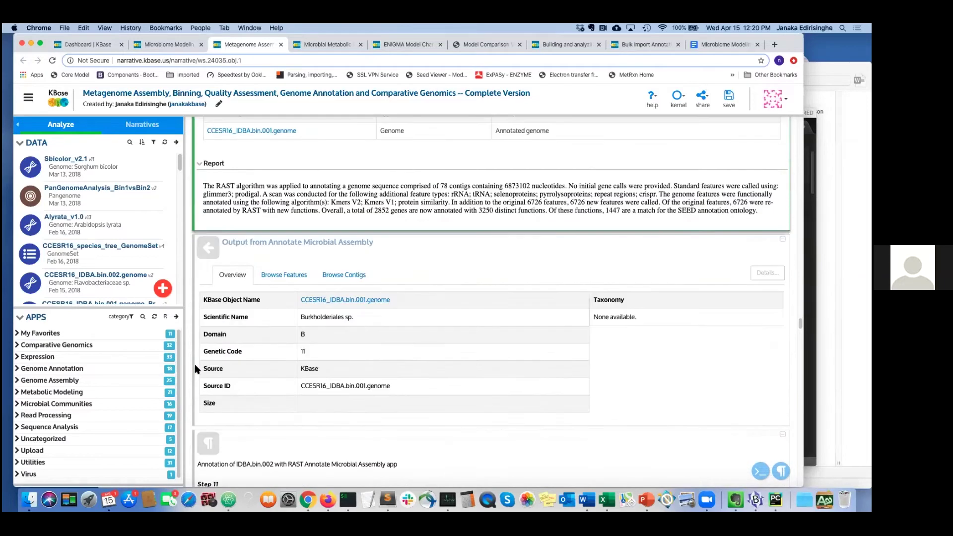
click(385, 214)
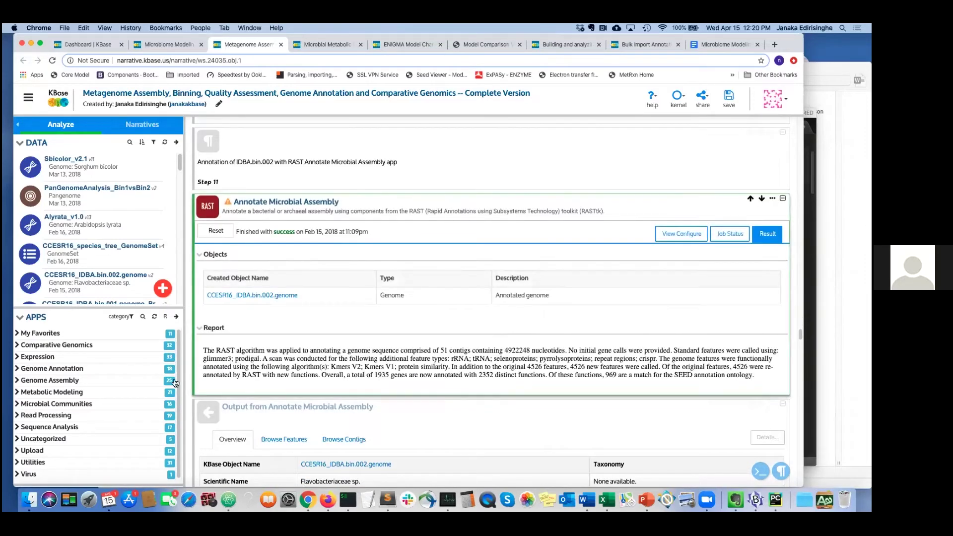
Select the Prokka annotation cell for IDBA.bin.001, then go back to the Microbiome Modeling narrative.
scroll(190, 392, down, 2)
scroll(189, 392, down, 5)
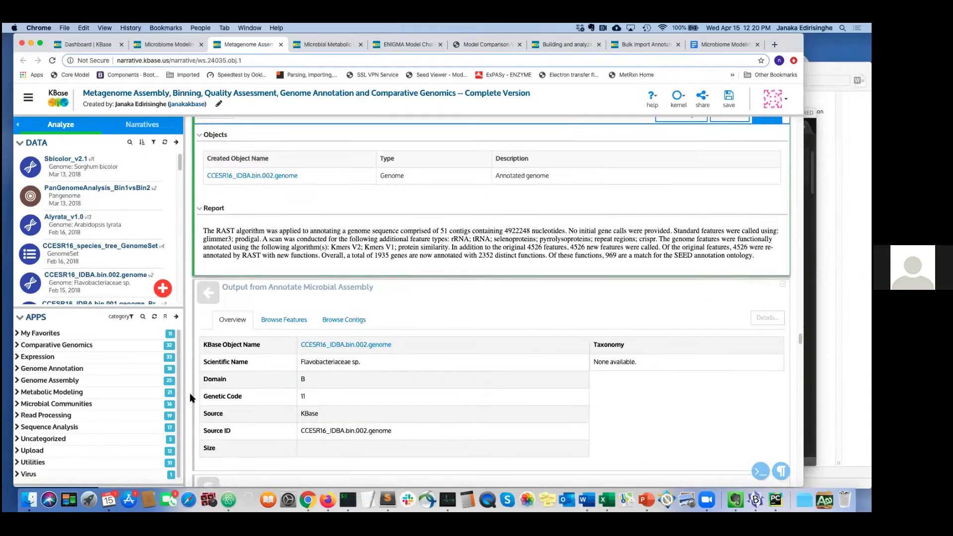
scroll(195, 383, down, 3)
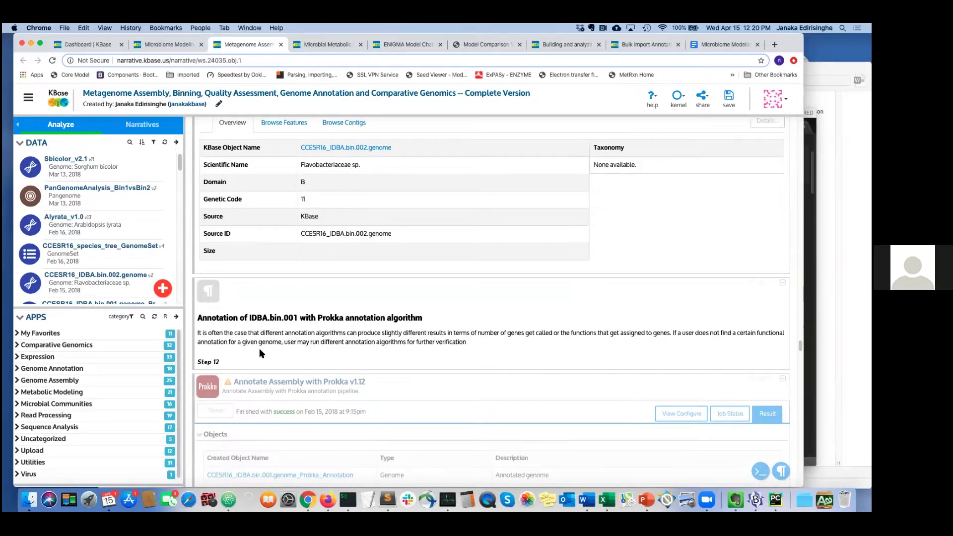
click(258, 351)
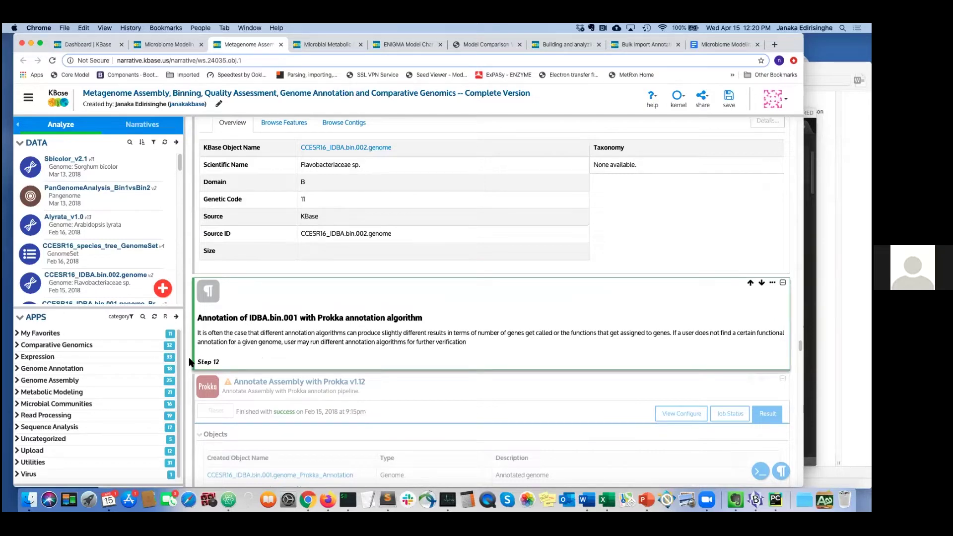
scroll(241, 336, down, 1)
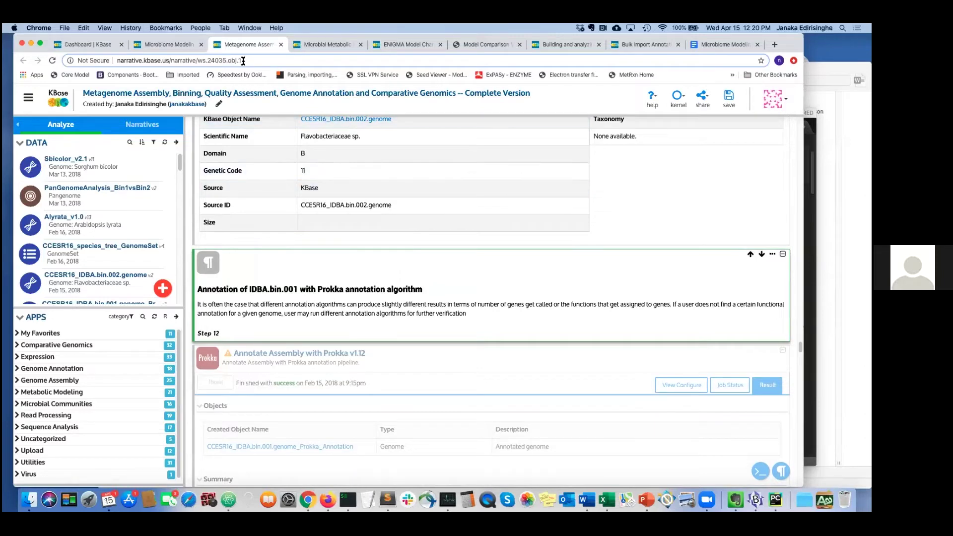
click(171, 45)
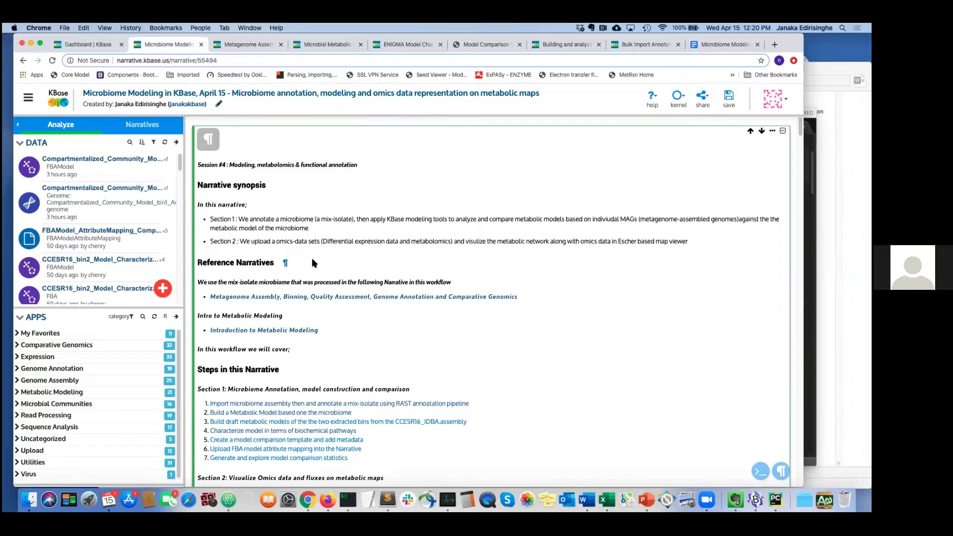
Read the Microbiome Modeling synopsis and highlight the phrase '(a mix-isolate)'.
scroll(312, 258, down, 1)
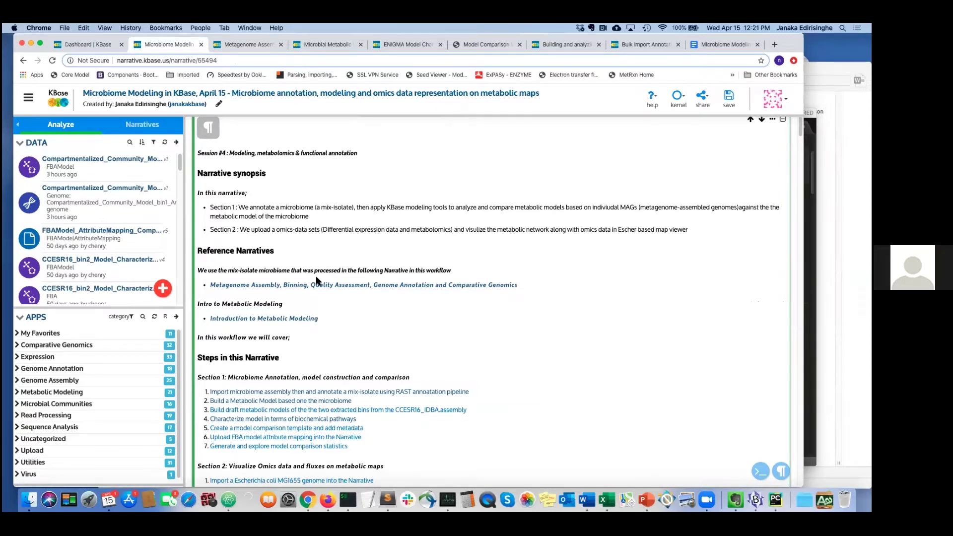
scroll(315, 298, down, 1)
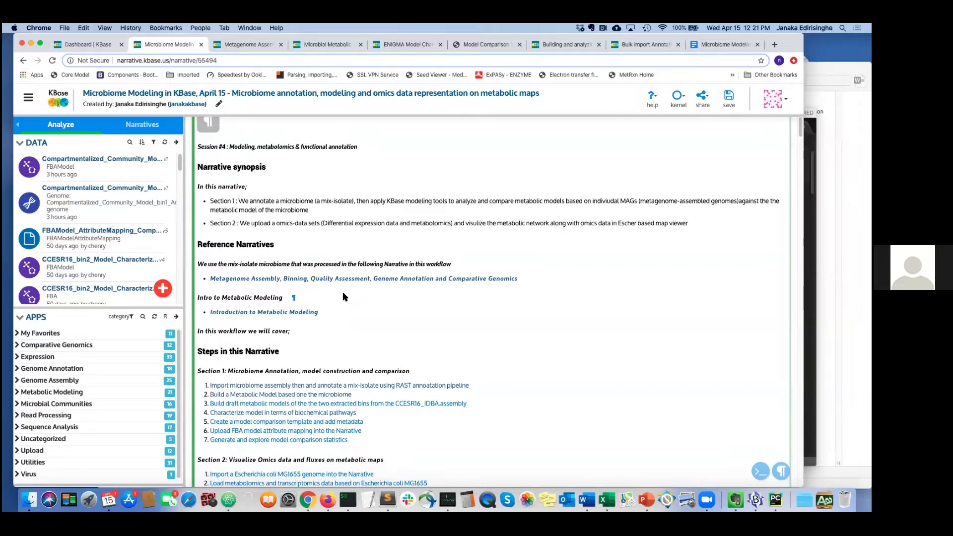
drag(315, 201, 355, 201)
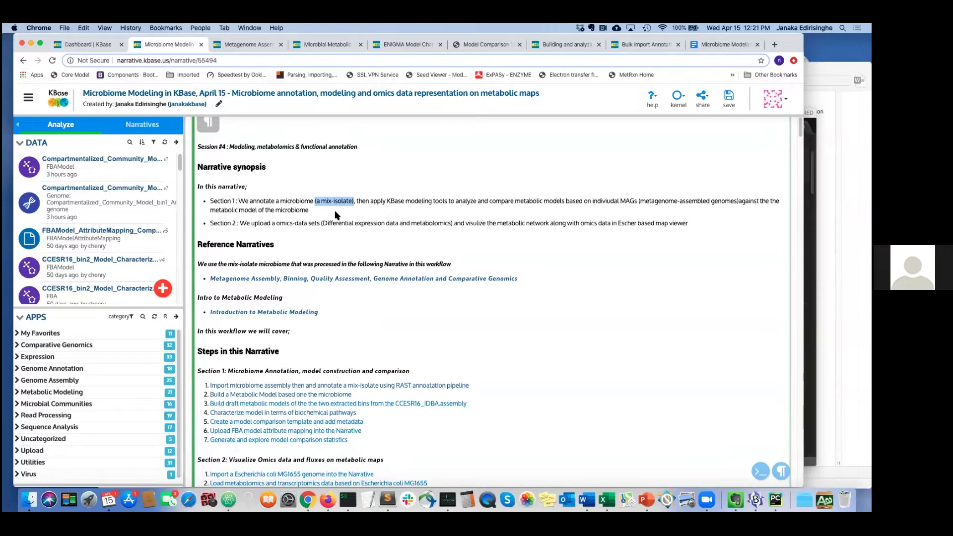
scroll(337, 226, up, 1)
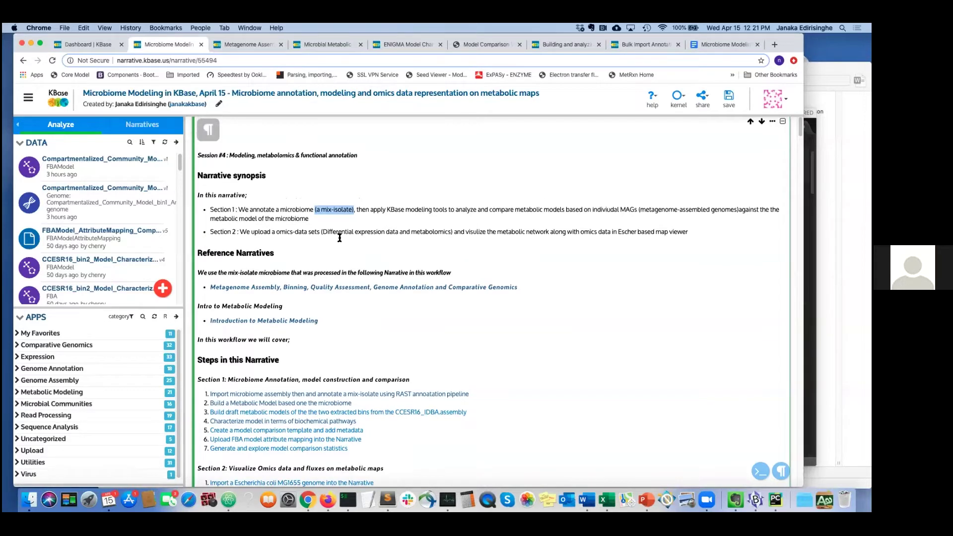
scroll(333, 240, down, 2)
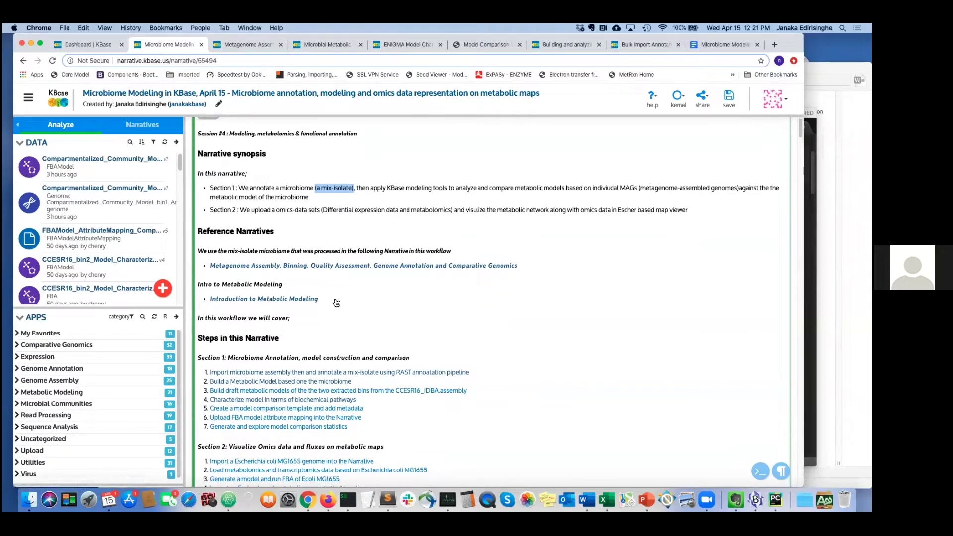
scroll(272, 240, down, 2)
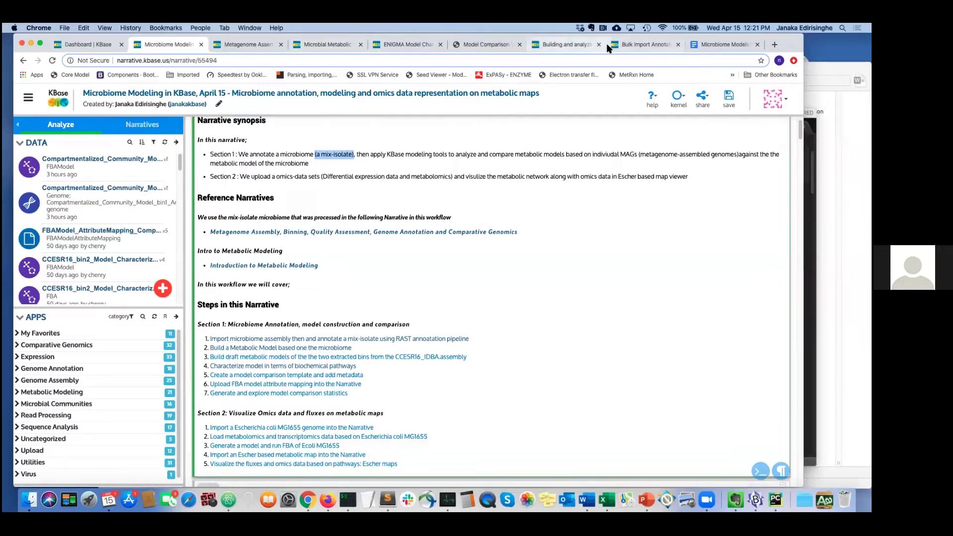
Open the Introduction to Metabolic Modeling tutorial in a new tab and select its Shewanella example cell.
right_click(276, 266)
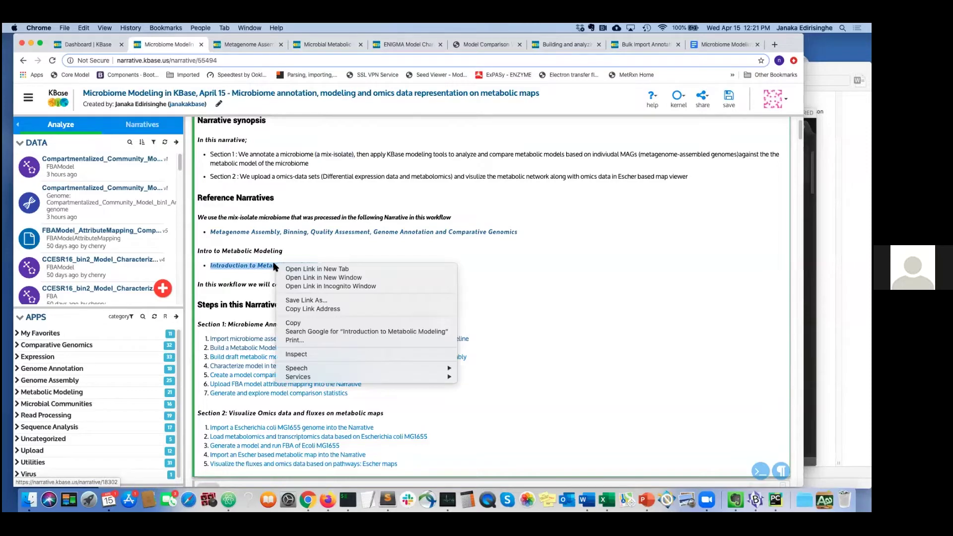
click(292, 269)
click(228, 44)
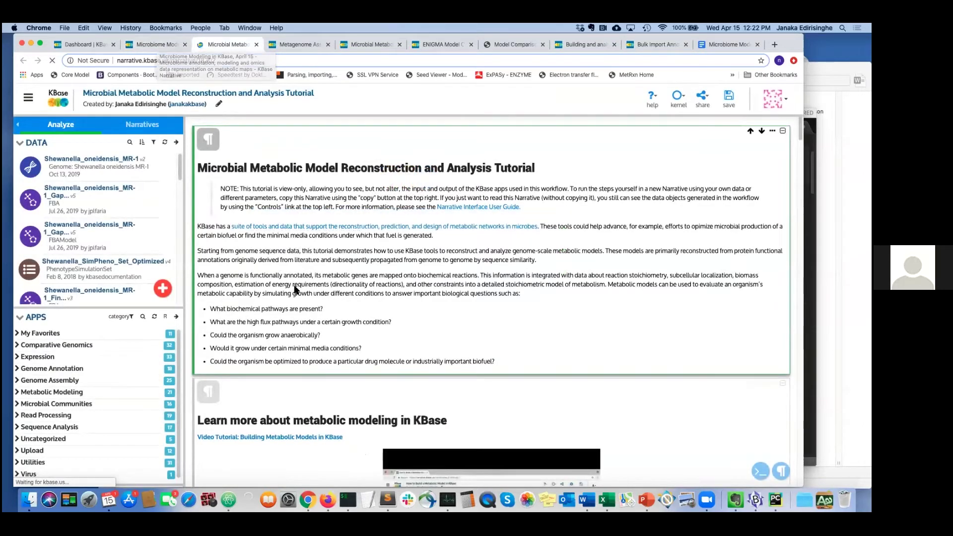
scroll(293, 297, down, 3)
scroll(293, 297, down, 15)
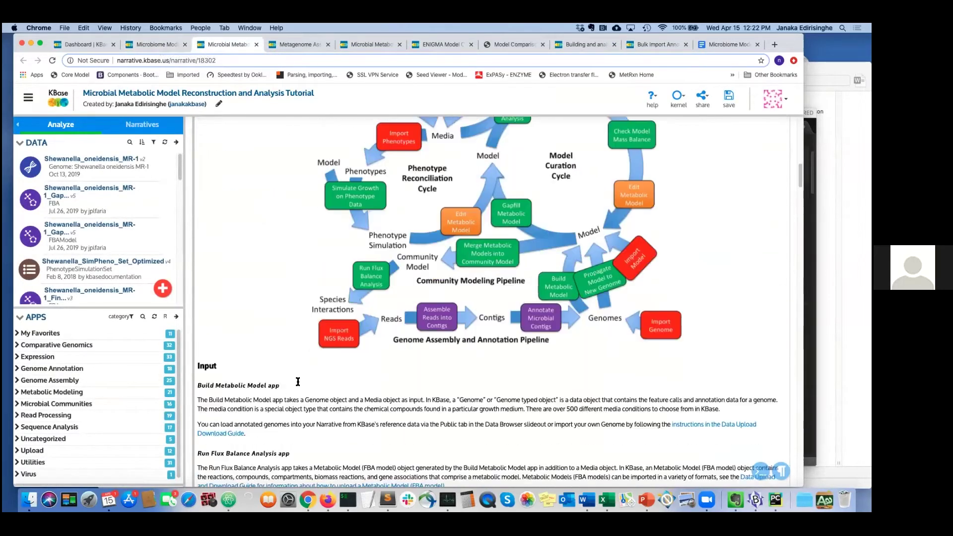
scroll(286, 376, down, 10)
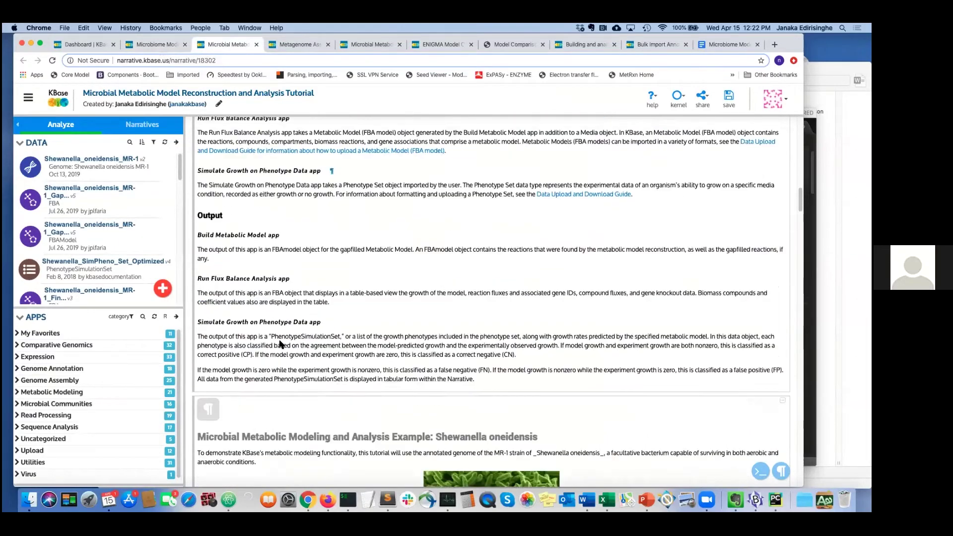
scroll(274, 274, down, 6)
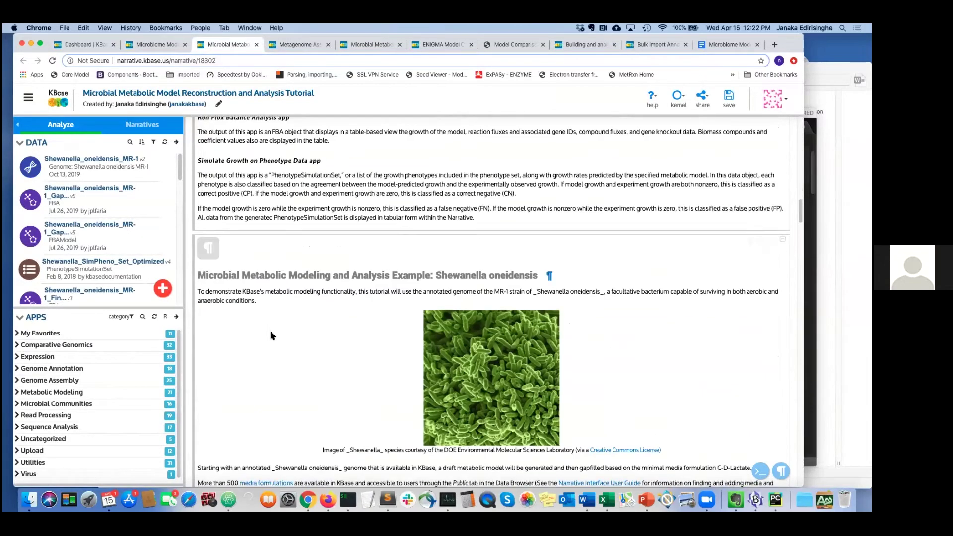
click(272, 336)
Scroll the tutorial and highlight the bullet list describing the model tabs.
scroll(272, 336, down, 10)
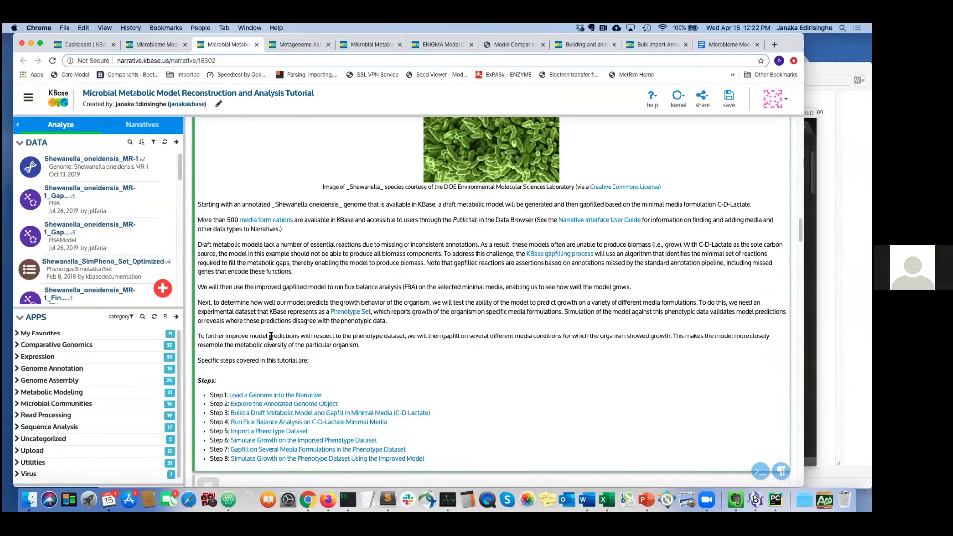
scroll(271, 336, down, 8)
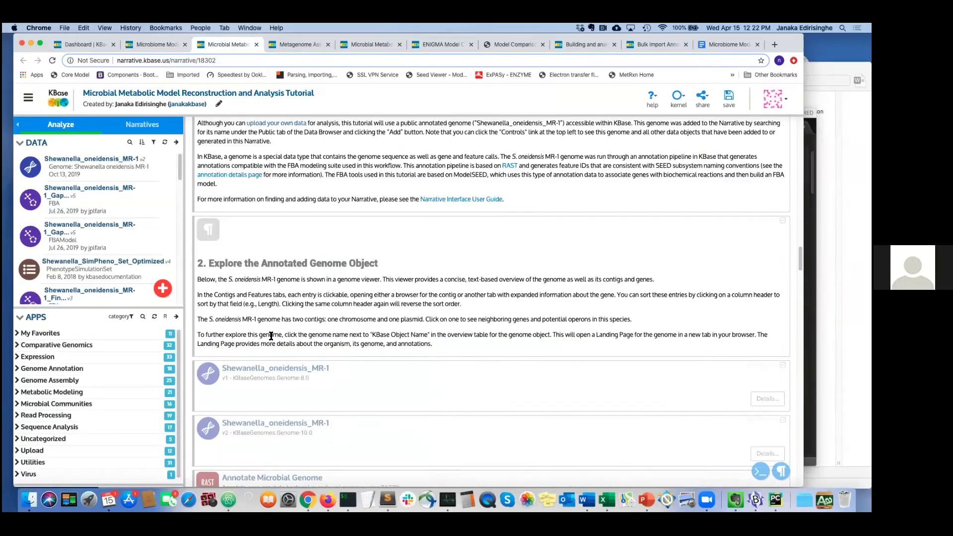
scroll(285, 331, down, 6)
scroll(256, 330, up, 10)
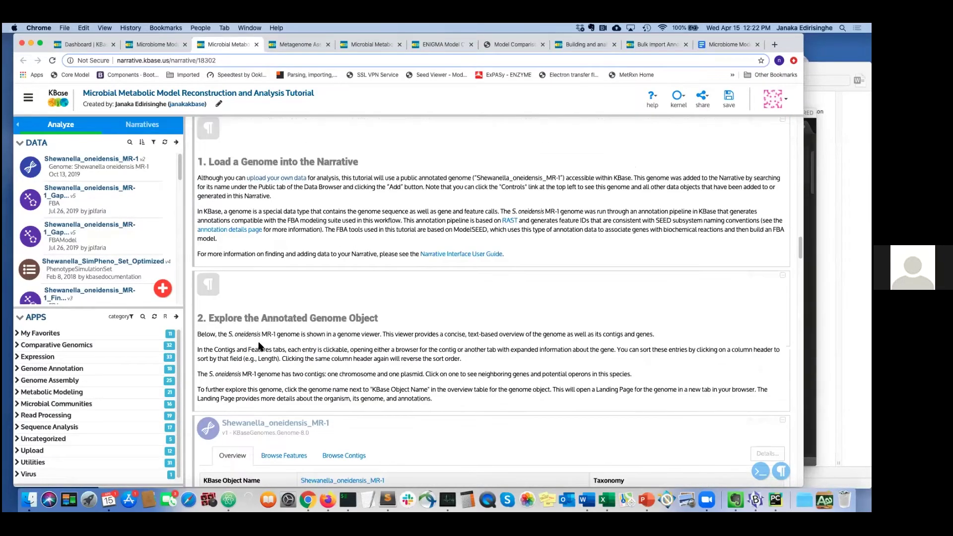
scroll(258, 346, down, 20)
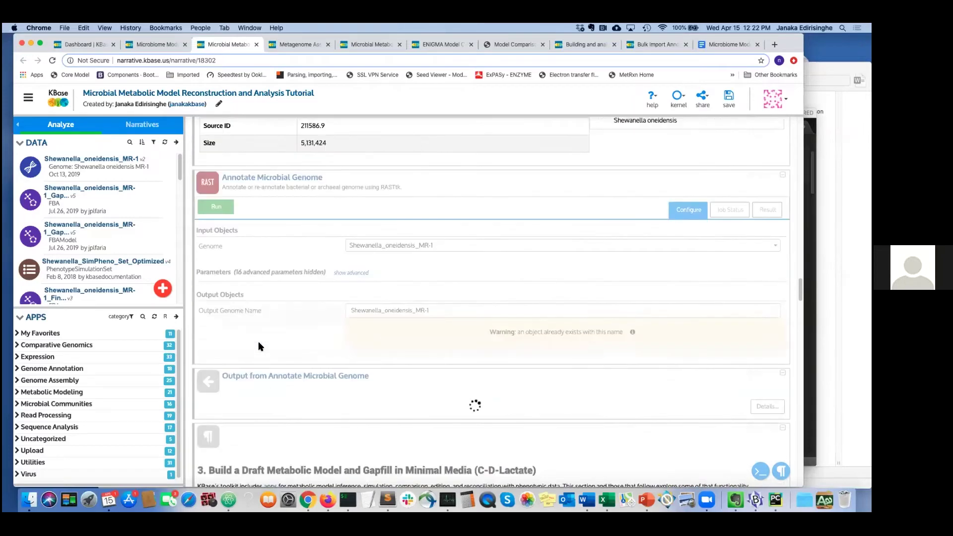
scroll(259, 343, down, 15)
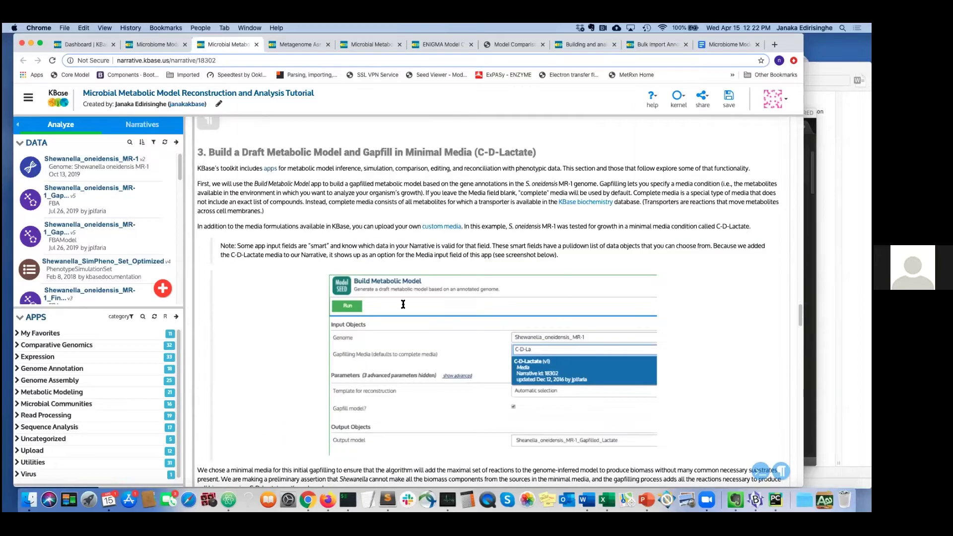
scroll(259, 343, down, 10)
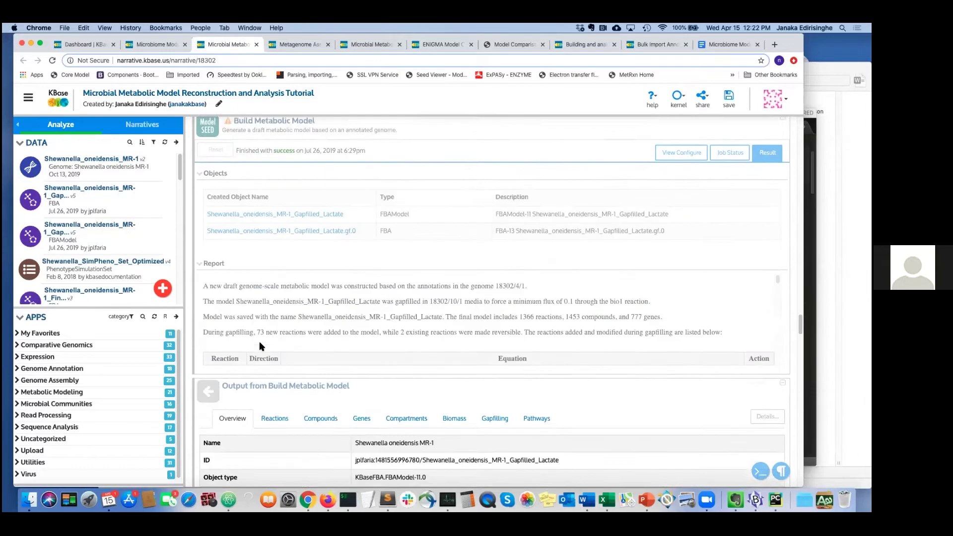
scroll(259, 346, down, 8)
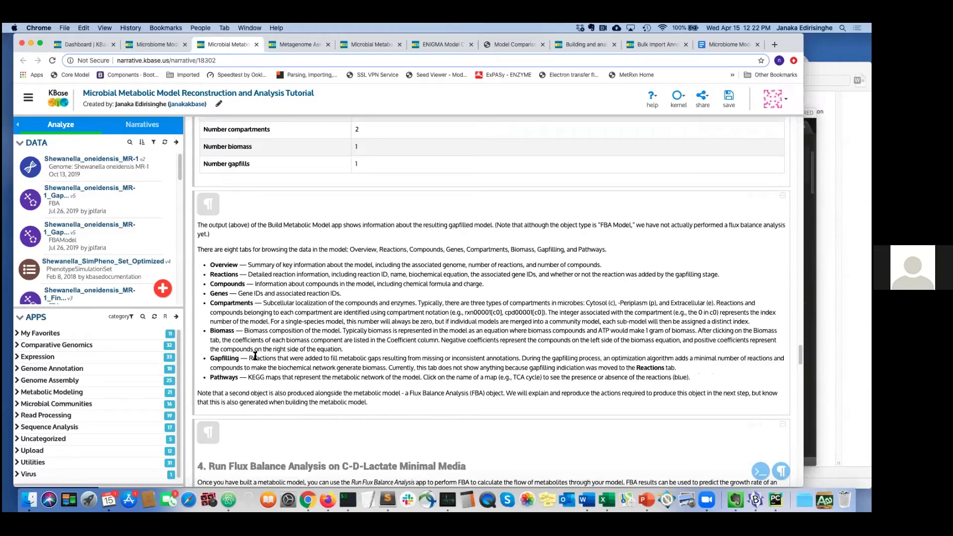
scroll(230, 281, down, 1)
drag(213, 250, 256, 358)
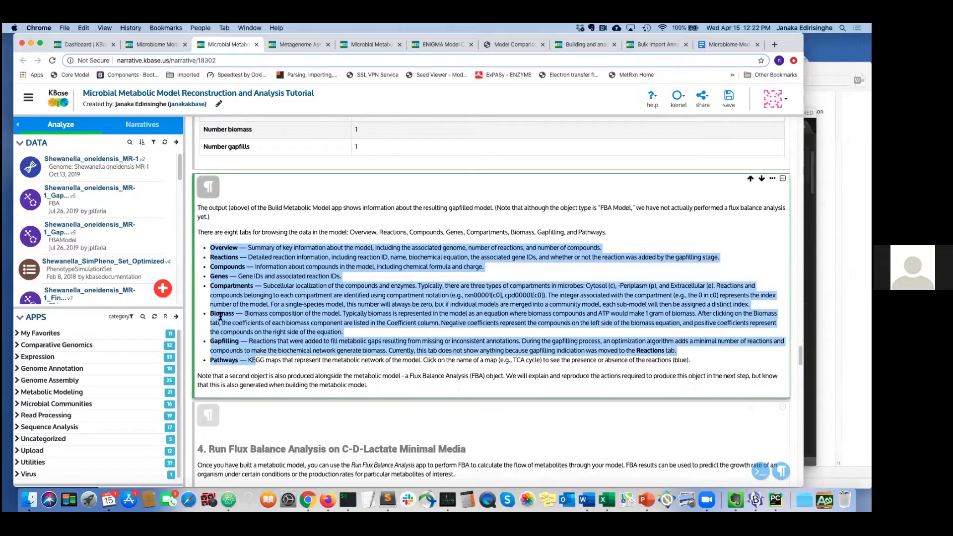
Scroll through the phenotype import section, then return to the Microbiome Modeling narrative.
scroll(242, 338, down, 5)
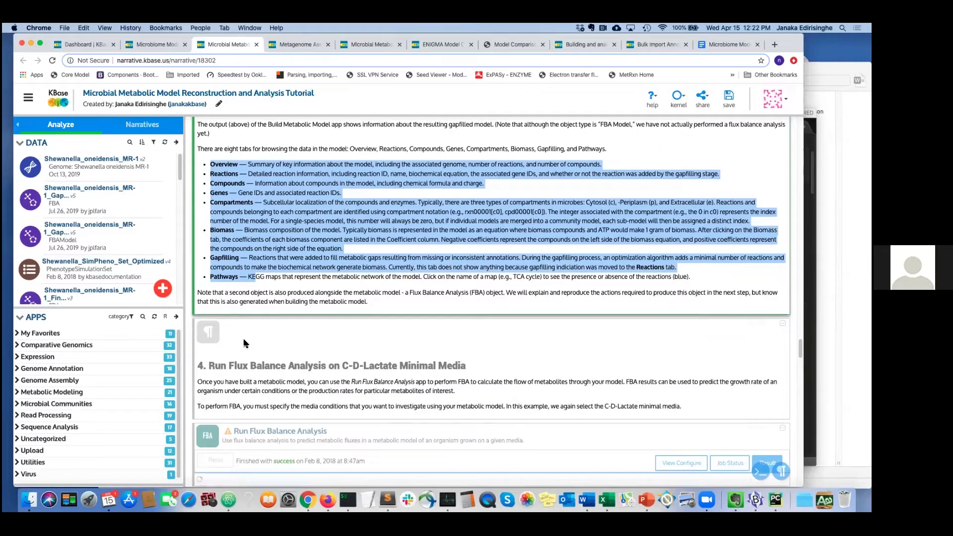
scroll(243, 339, down, 15)
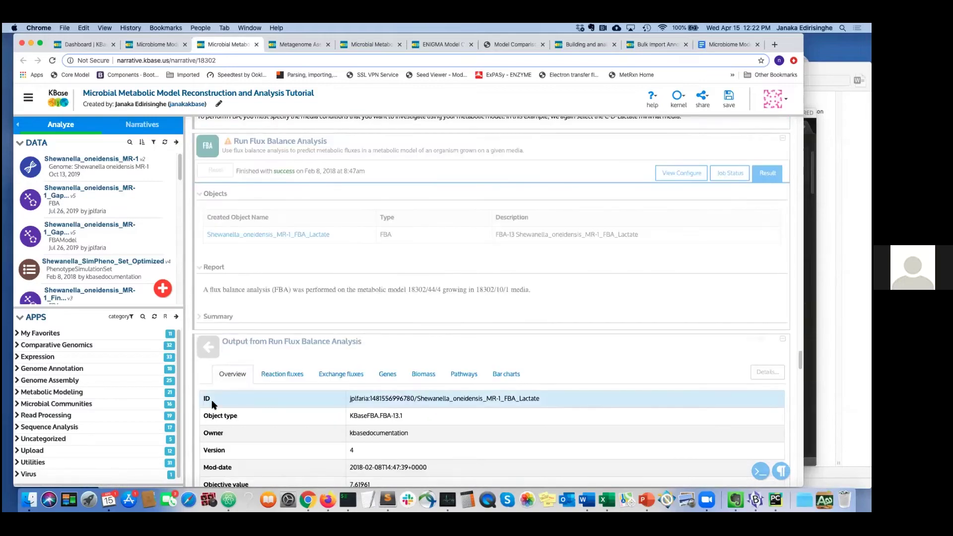
scroll(214, 403, down, 10)
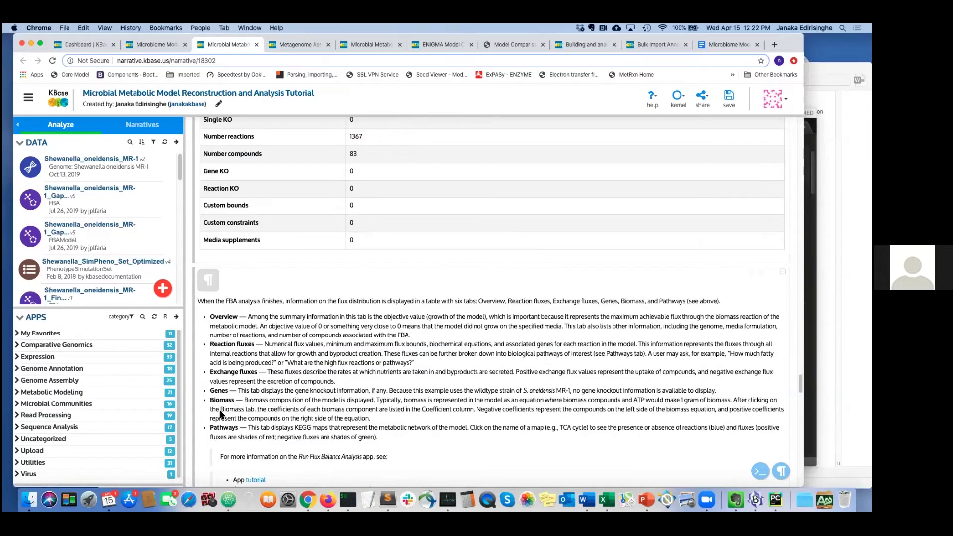
scroll(221, 415, down, 12)
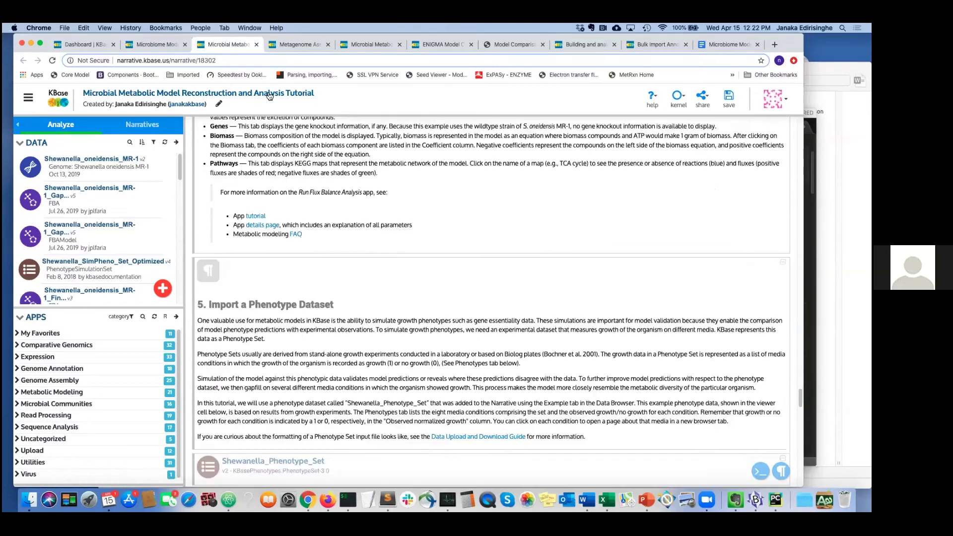
key(ctrl+shift+Tab)
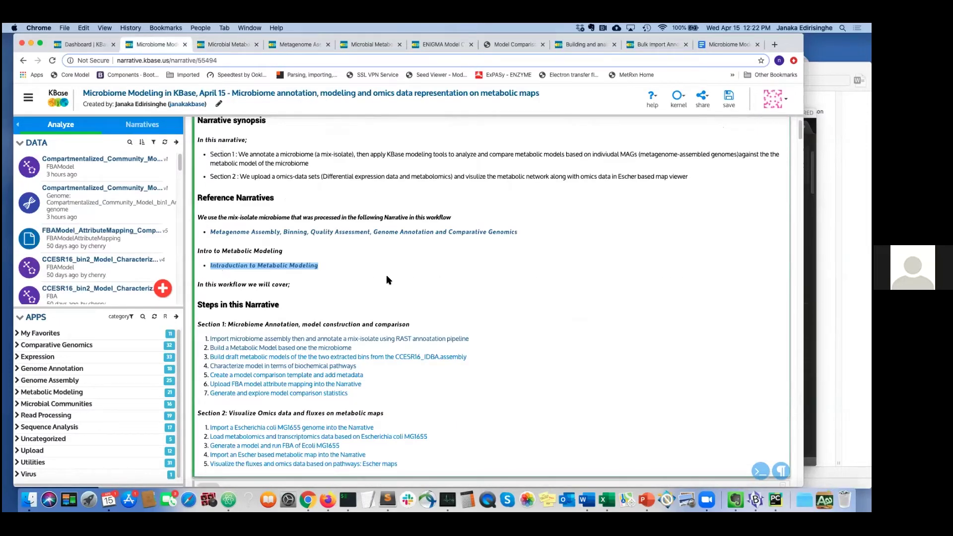
scroll(480, 307, down, 3)
scroll(479, 304, down, 4)
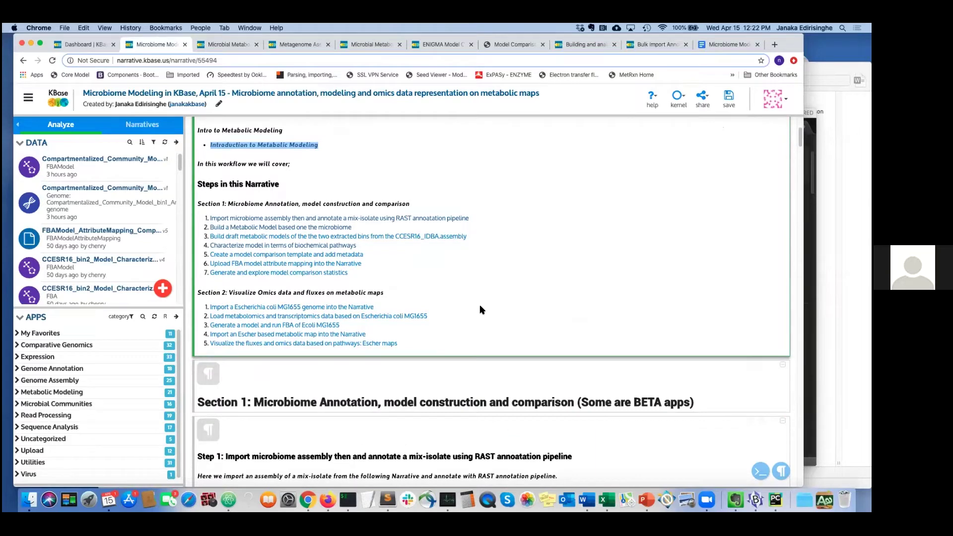
scroll(481, 307, down, 3)
scroll(494, 330, down, 2)
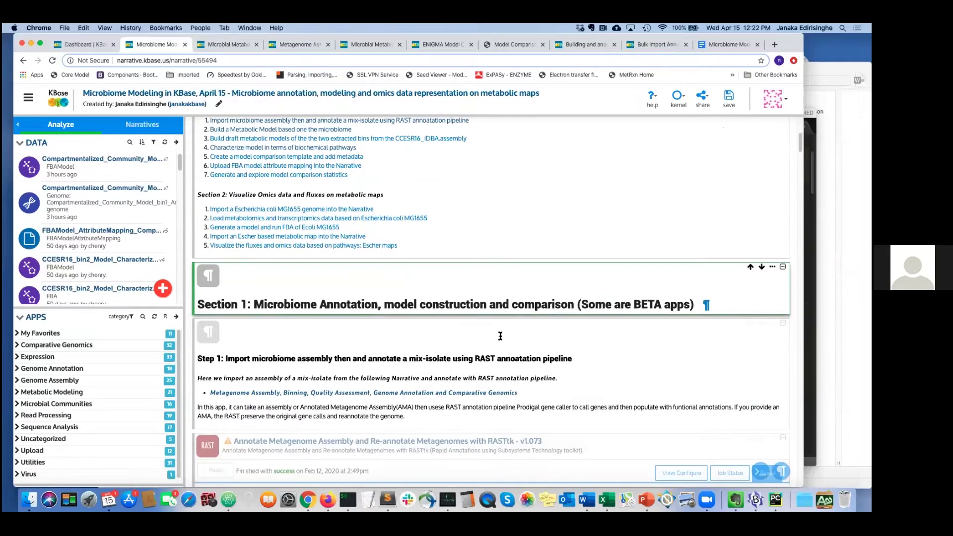
click(482, 330)
scroll(483, 330, down, 2)
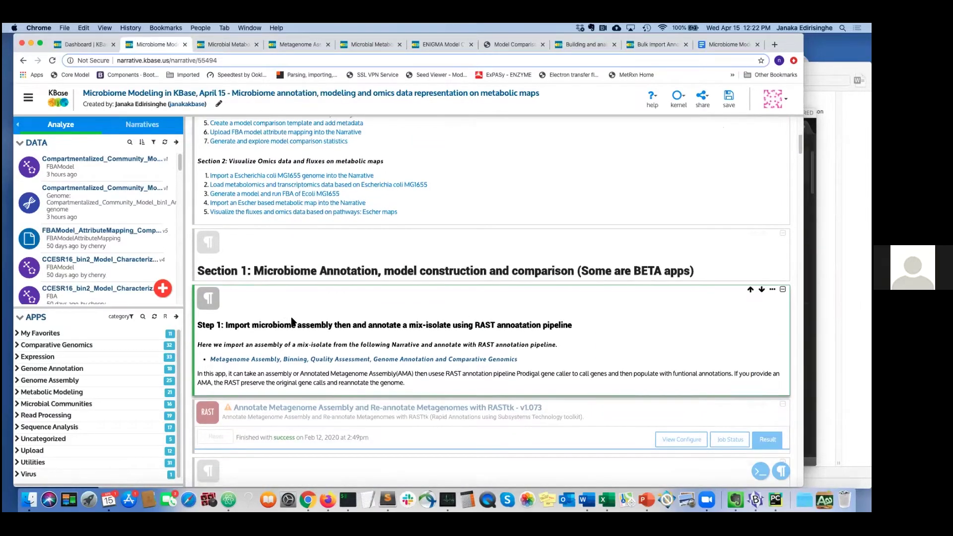
scroll(437, 338, down, 3)
click(416, 351)
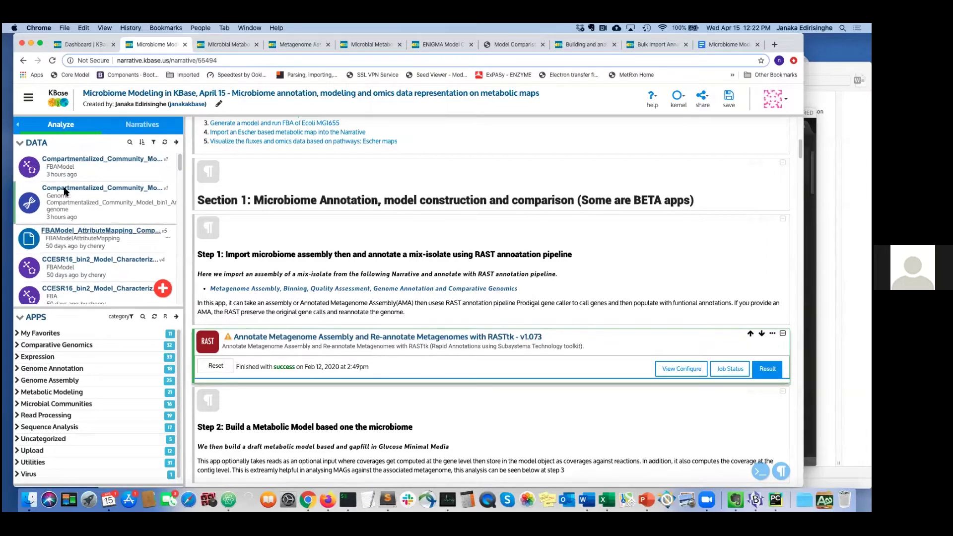
Browse data Shared With Me, then view the RAST cell's CCESR16_IDBA.assembly input configuration.
click(175, 144)
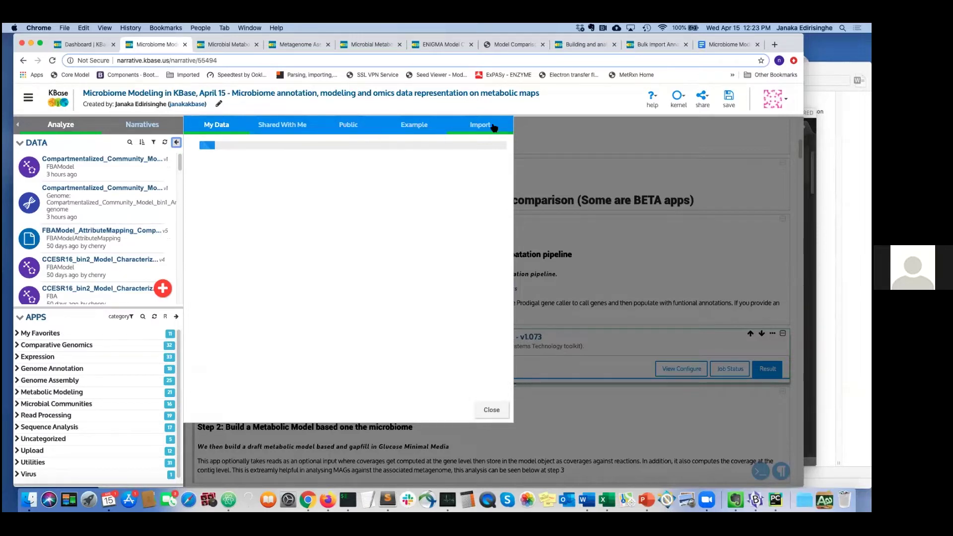
click(277, 127)
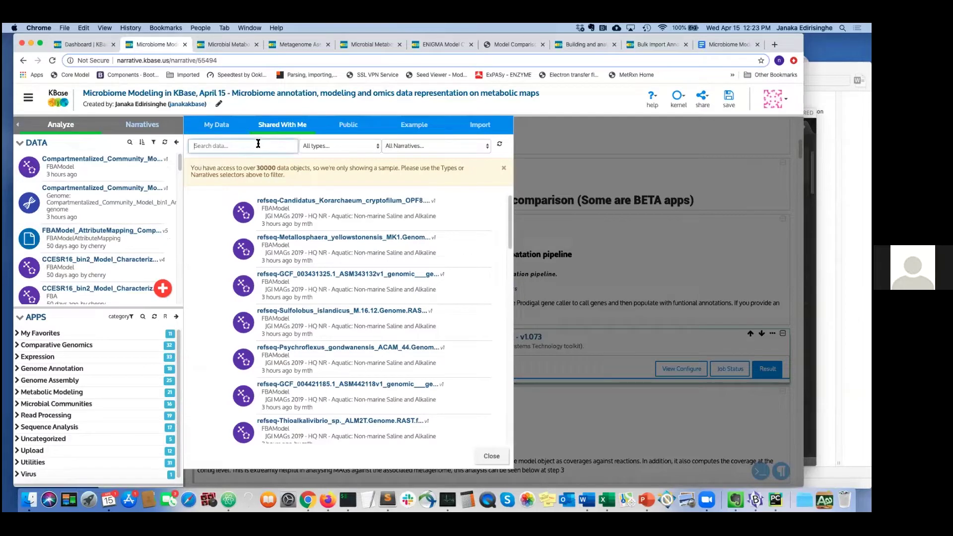
click(563, 244)
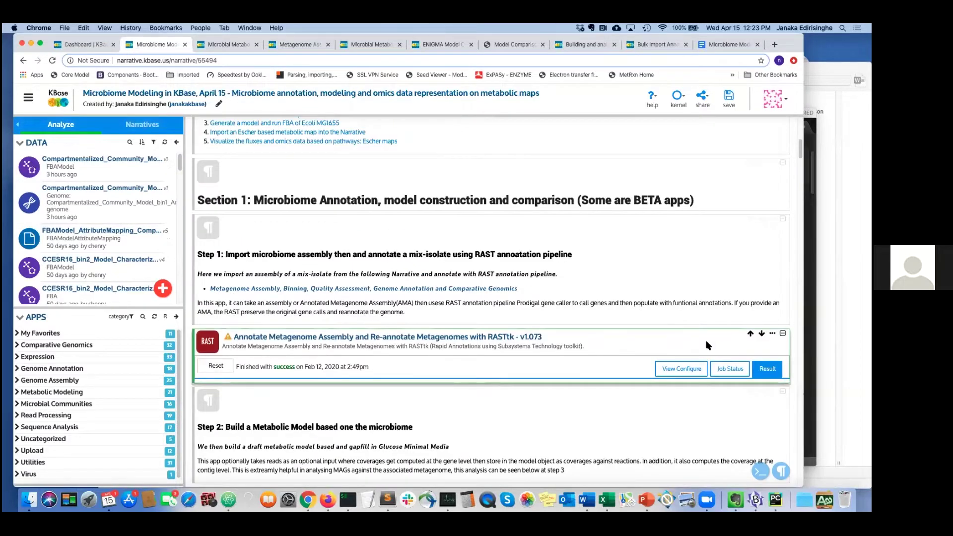
click(677, 369)
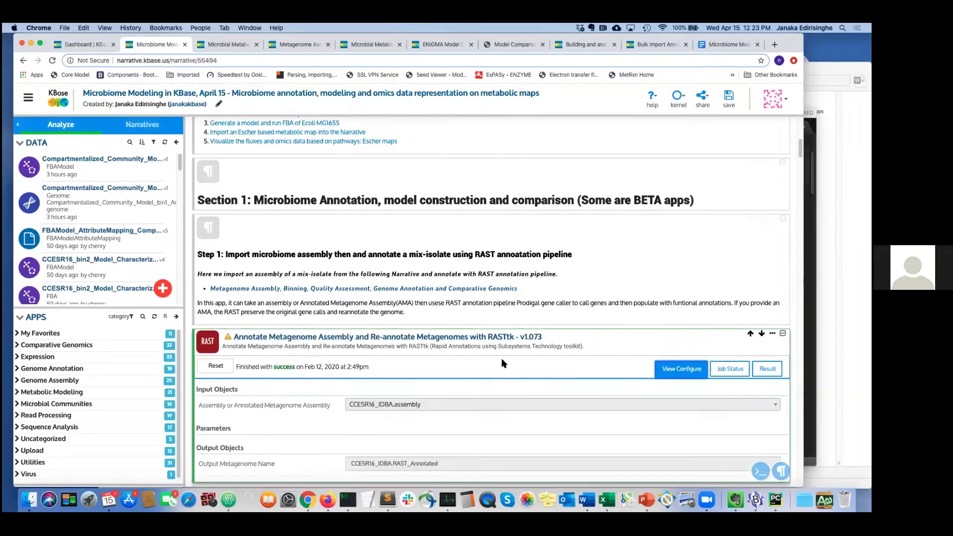
click(419, 407)
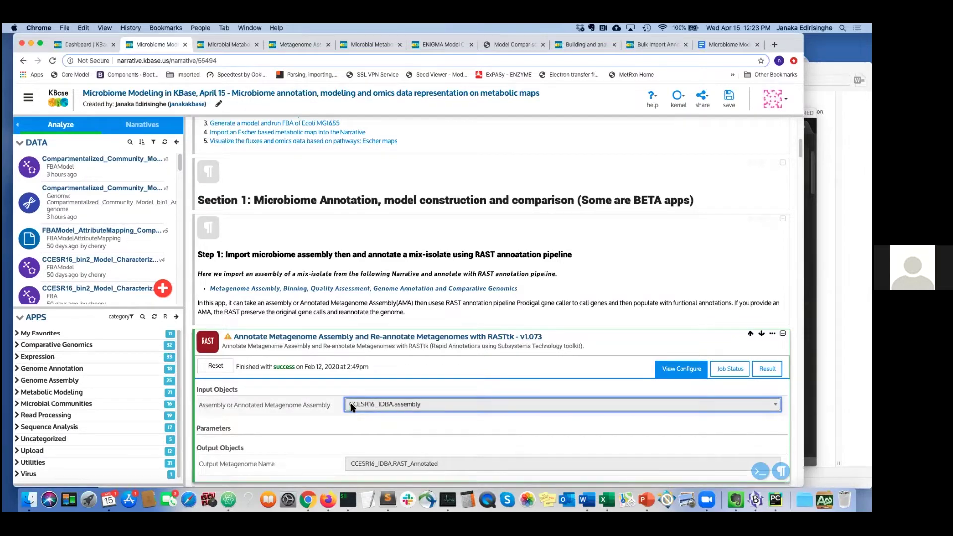
Search shared data for CCESR16_IDBA and copy the bin.001 model into the narrative.
click(176, 142)
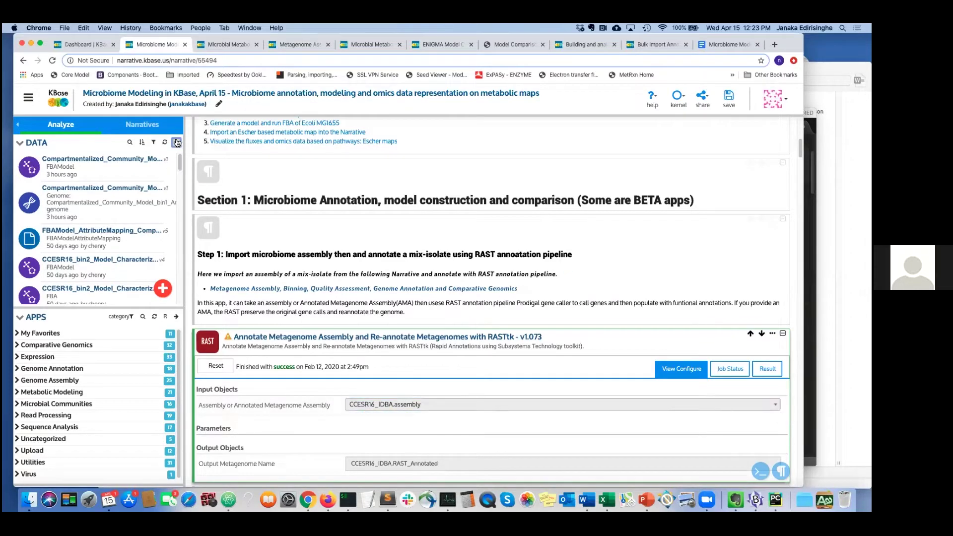
click(247, 139)
text(C)
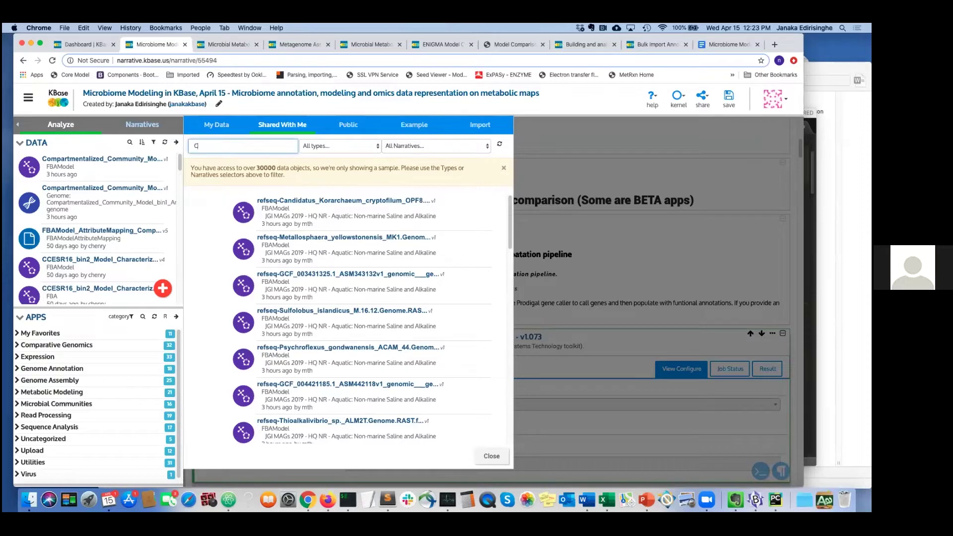
text(CESR)
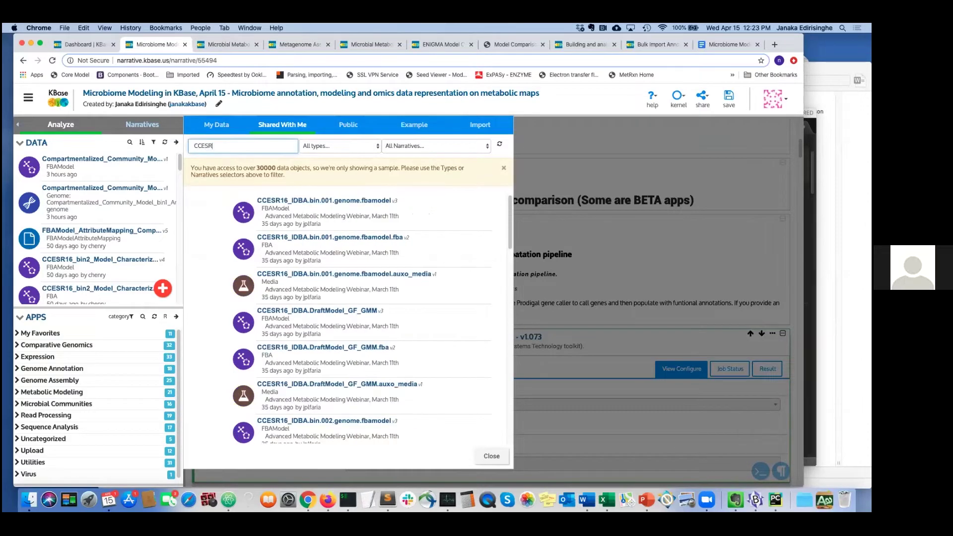
text(16_IDBA)
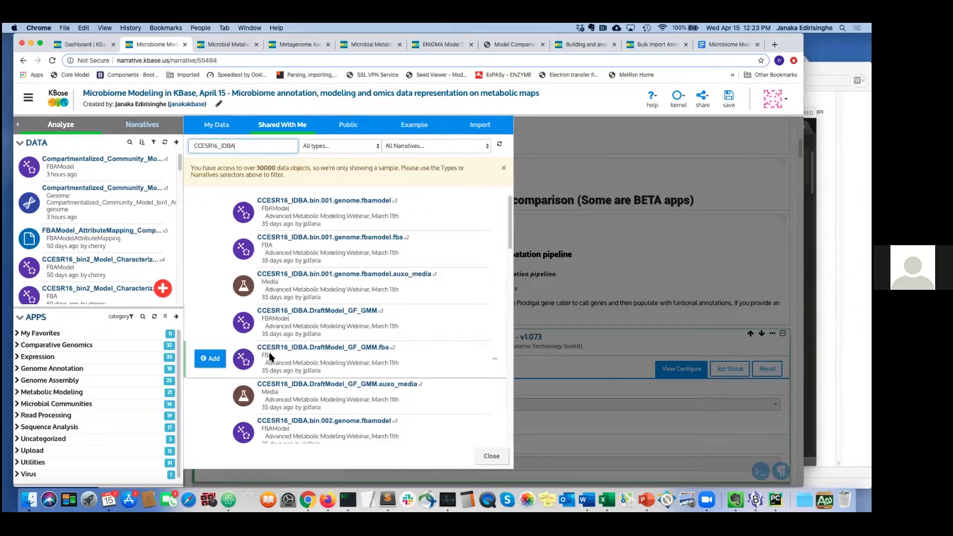
mouse_move(286, 213)
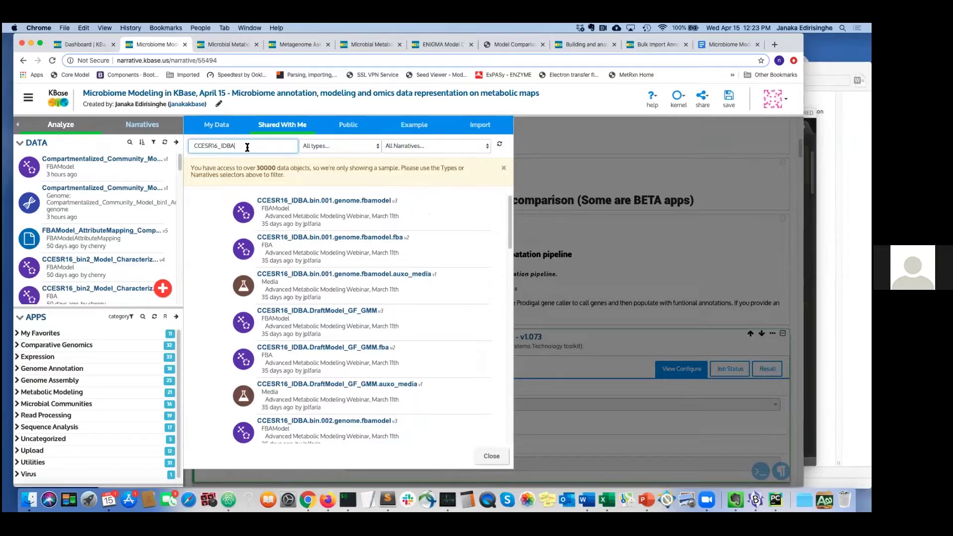
mouse_move(257, 212)
click(213, 212)
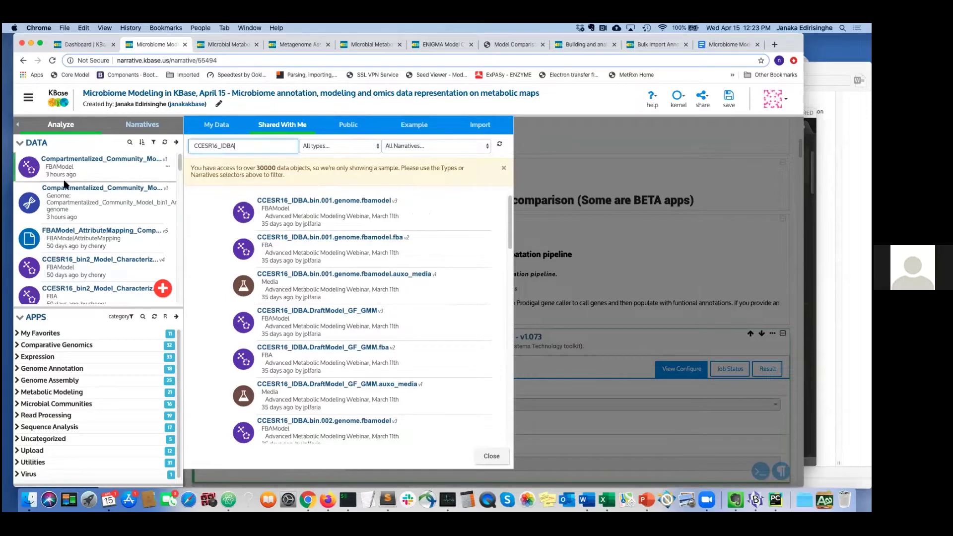
click(605, 233)
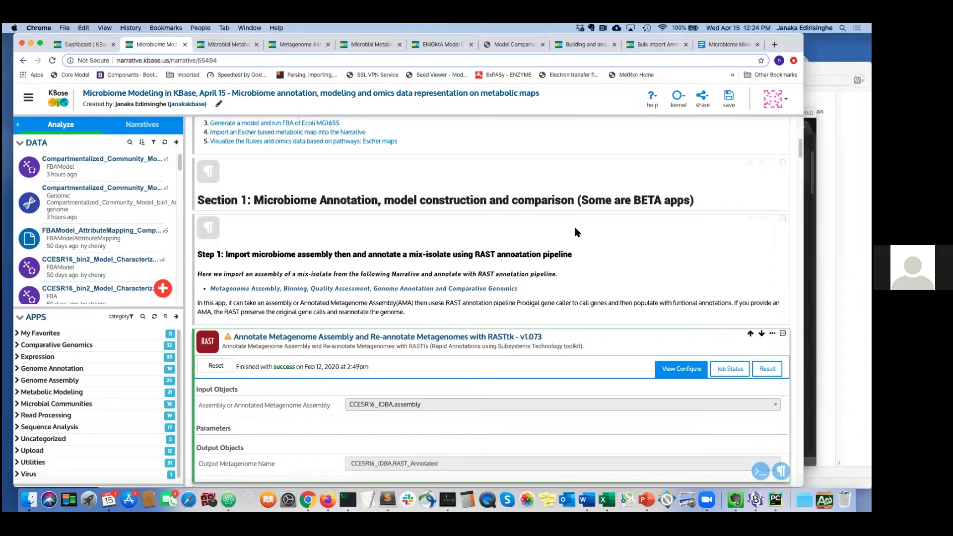
click(175, 143)
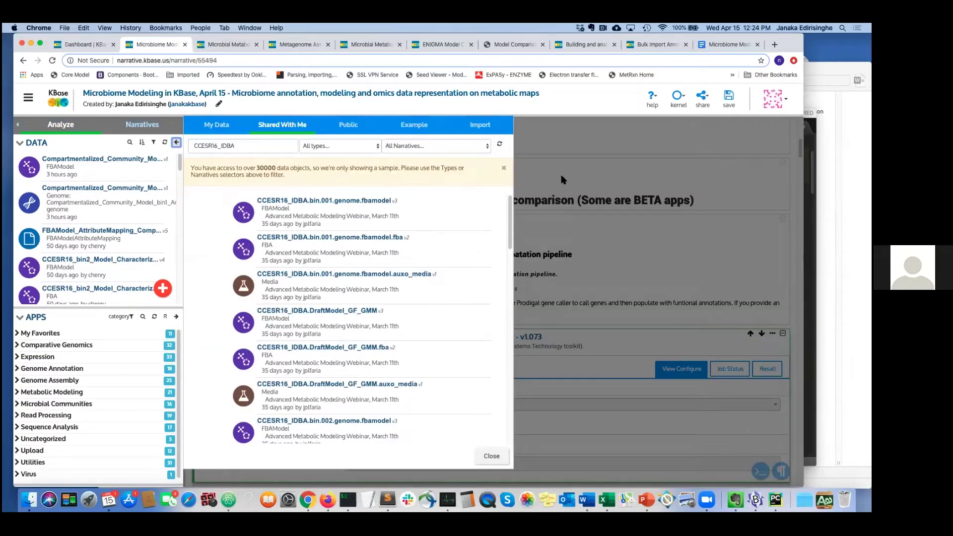
click(590, 171)
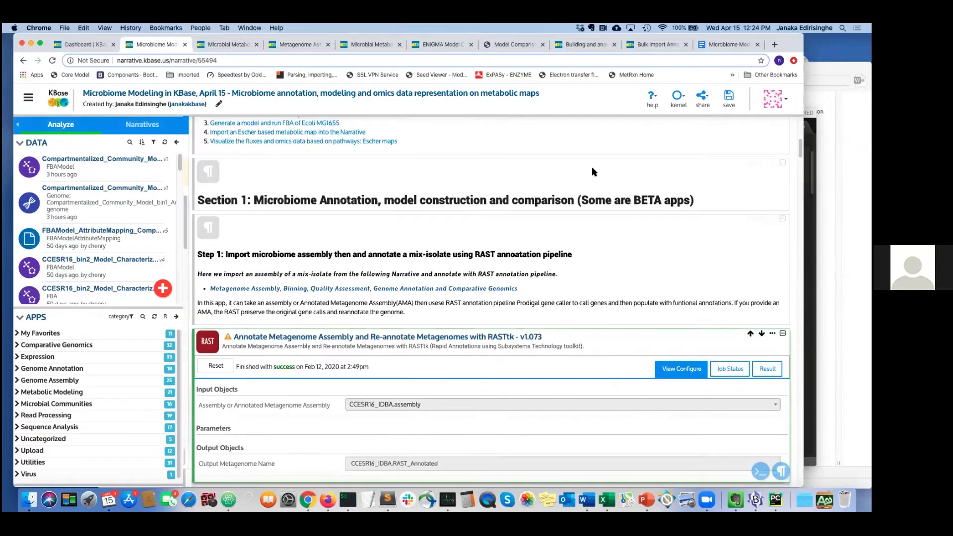
Scroll down to the RAST cell and highlight its assembly input label.
scroll(486, 248, down, 1)
scroll(494, 252, down, 3)
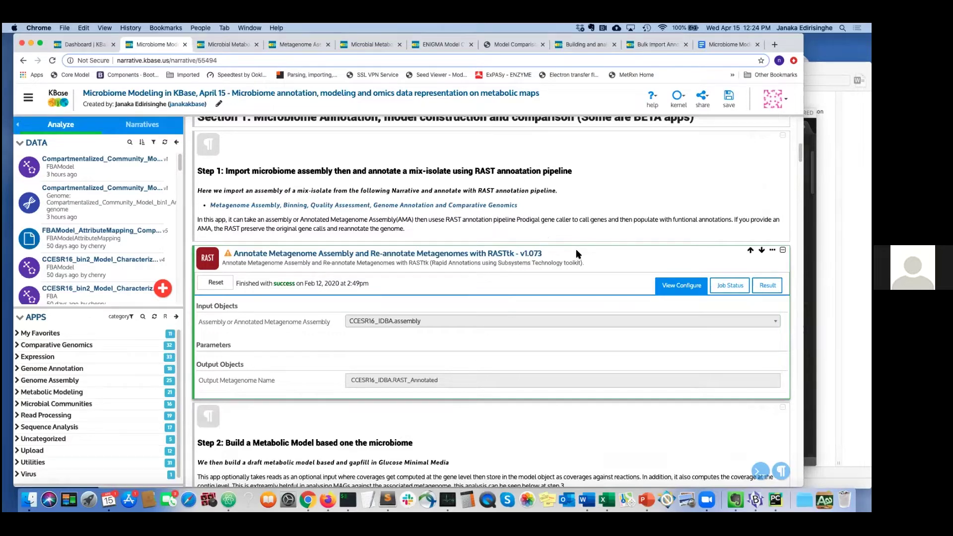
scroll(577, 253, down, 1)
scroll(577, 253, down, 3)
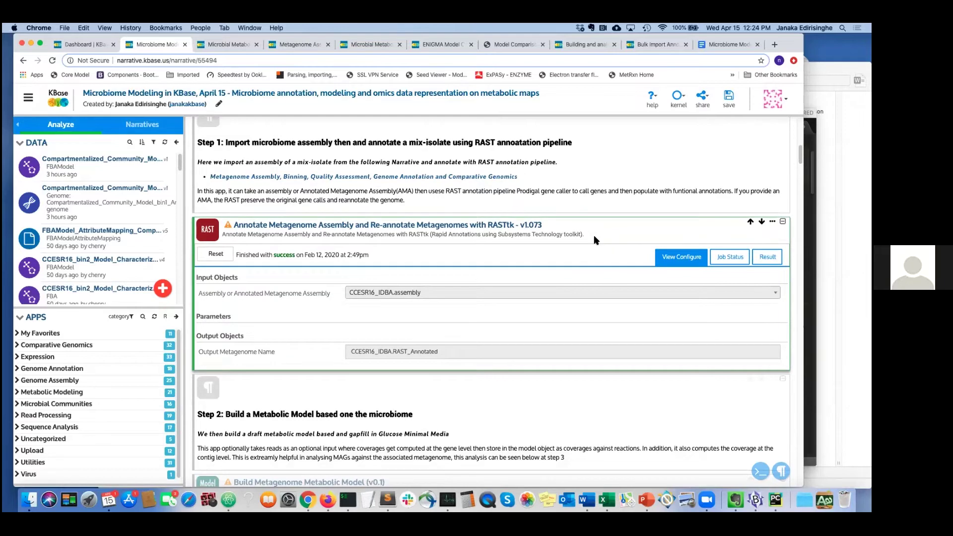
scroll(595, 241, down, 4)
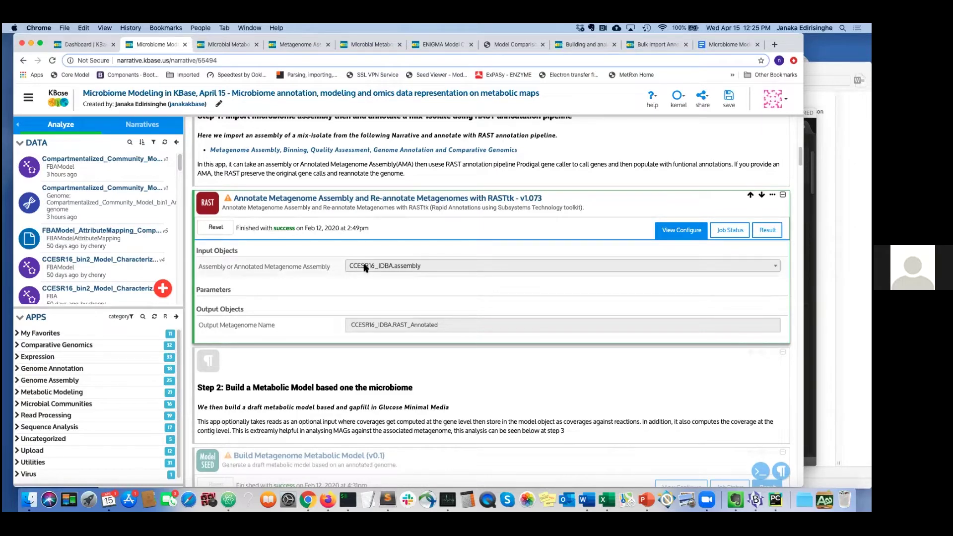
scroll(272, 308, down, 1)
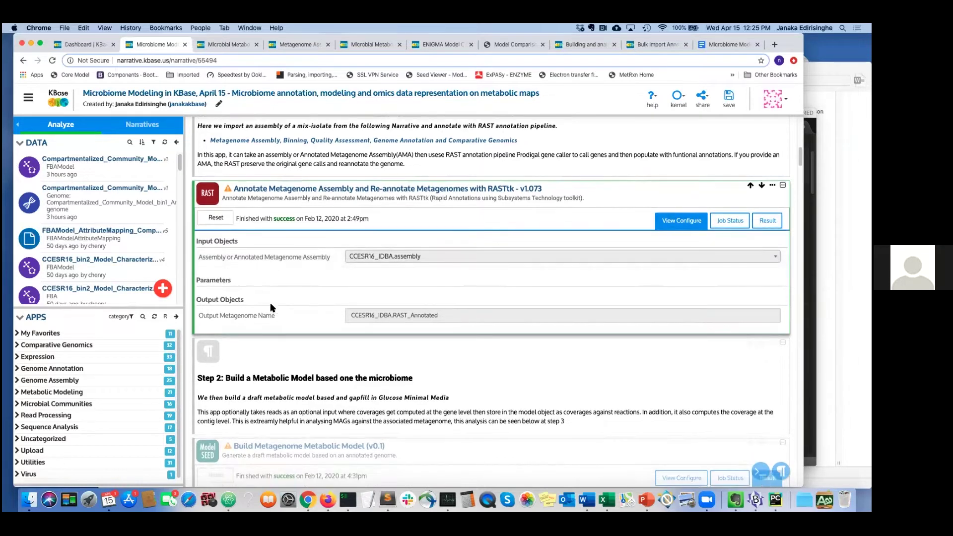
mouse_move(332, 258)
mouse_down()
mouse_move(201, 258)
mouse_move(212, 263)
mouse_up()
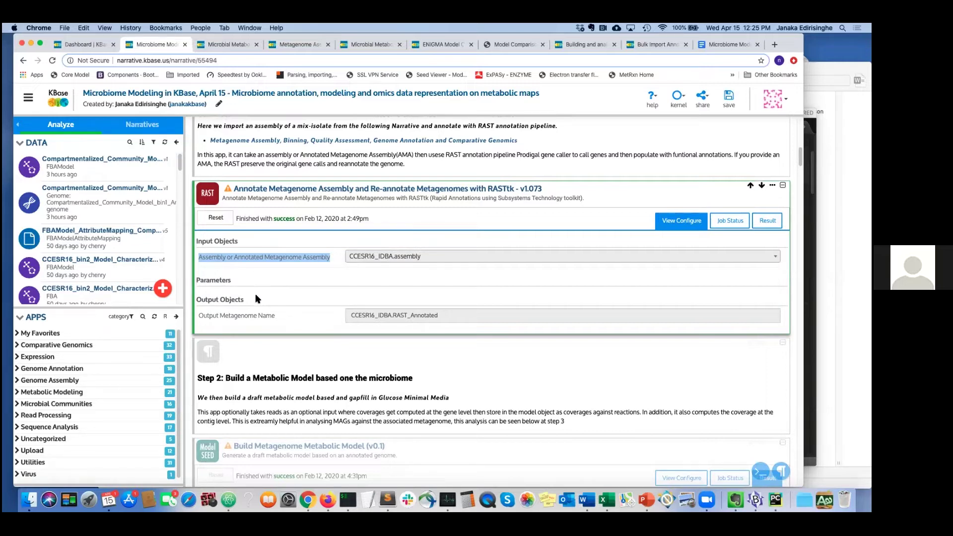
scroll(423, 191, down, 1)
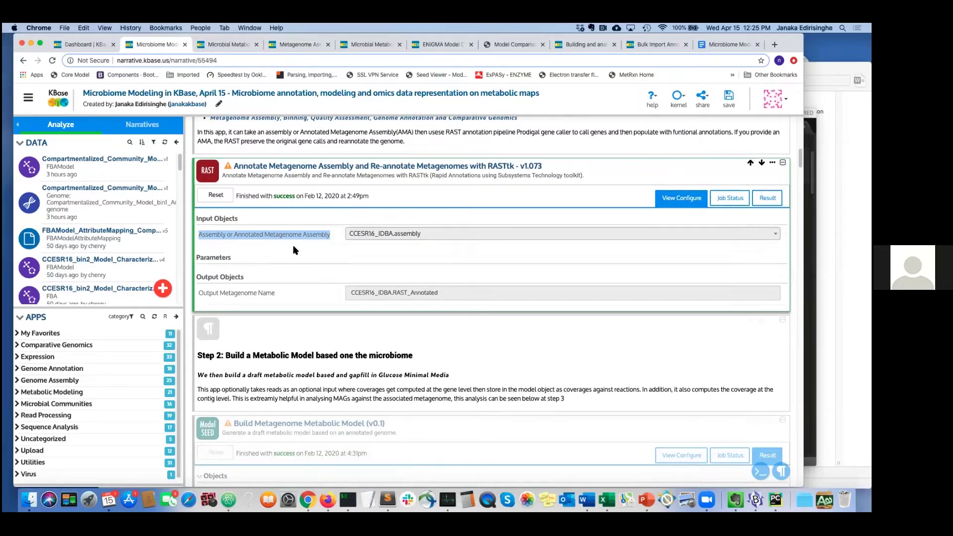
Toggle the RAST cell between Result and configuration, then list the data panel's object types.
click(764, 198)
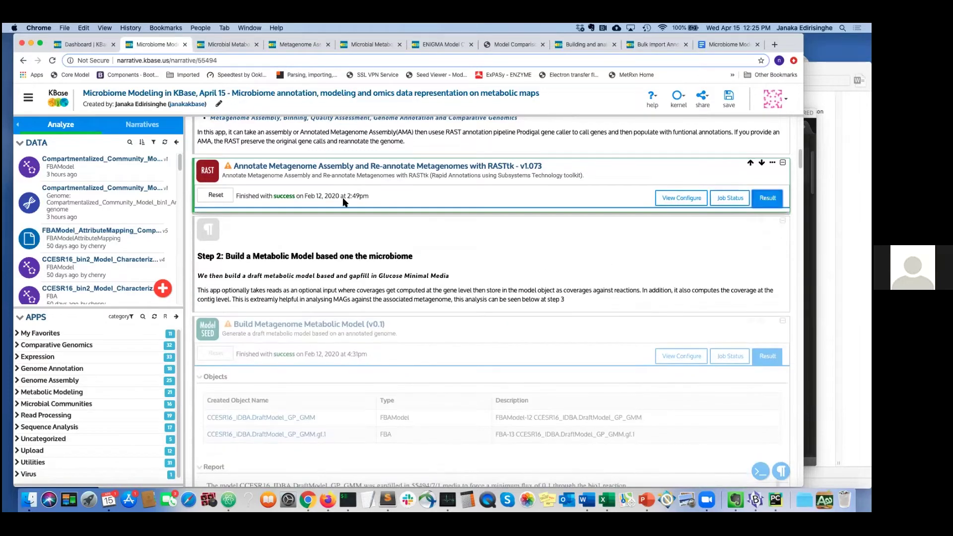
click(681, 198)
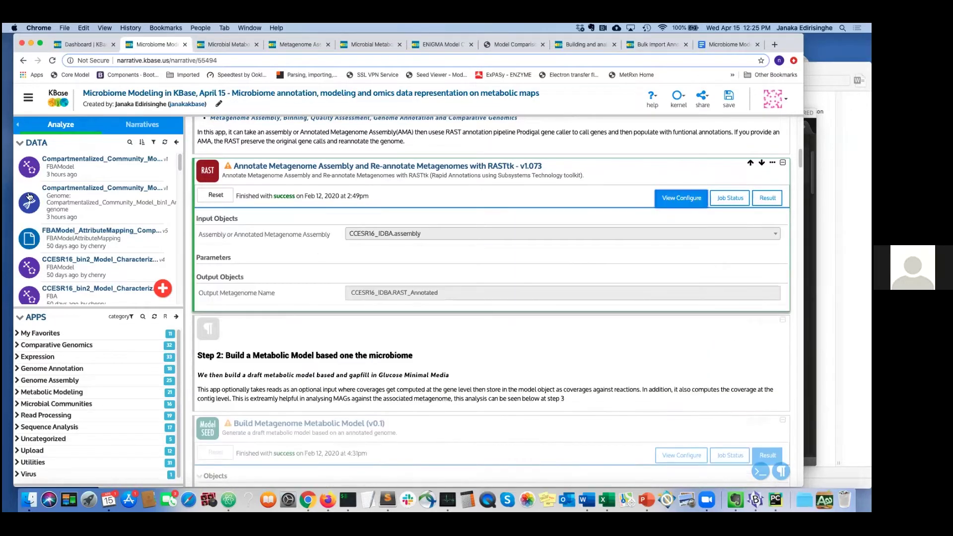
click(153, 142)
click(137, 159)
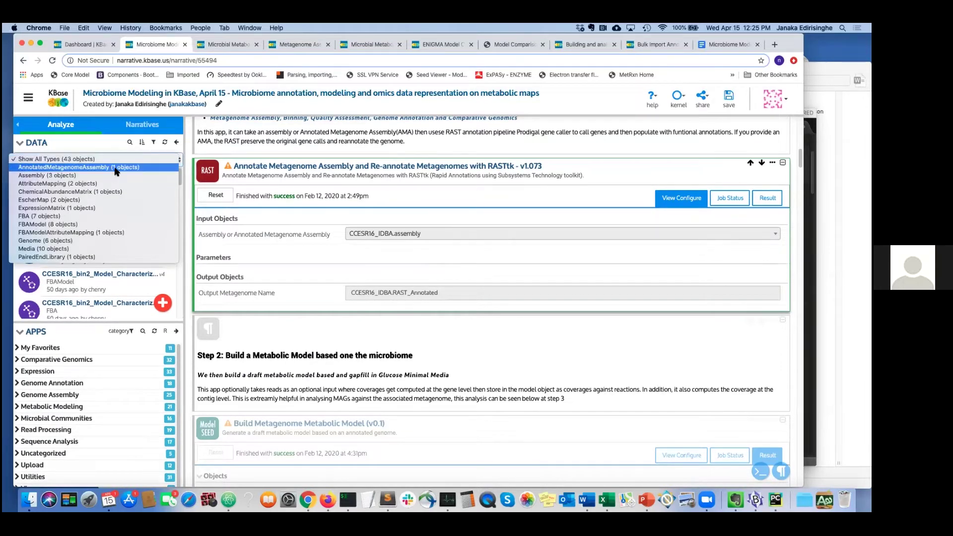
Filter the data list to annotated metagenome assemblies and place CCESR16_IDBA.RAST_Annotated below the RAST cell.
click(115, 169)
drag(112, 175, 497, 318)
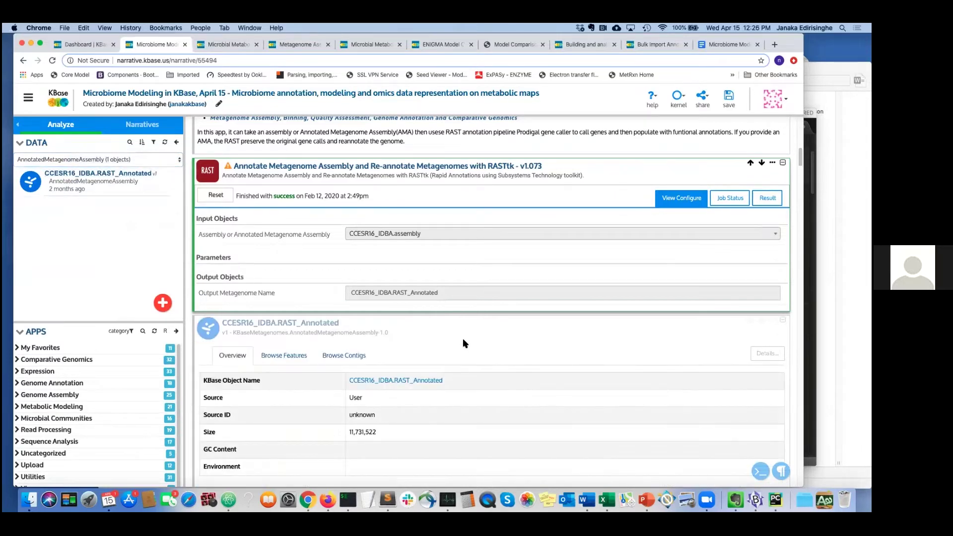
scroll(465, 343, down, 2)
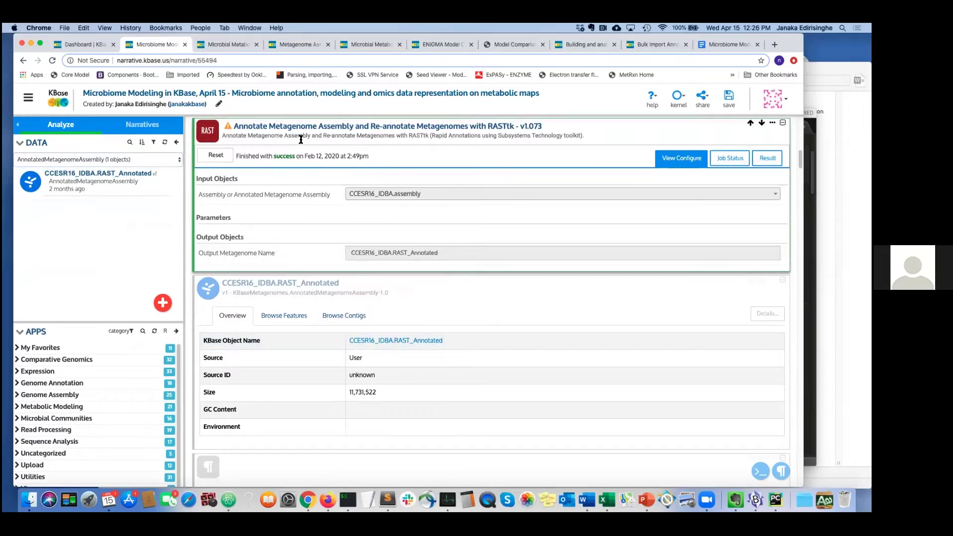
Browse the metagenome's 10000 annotated features in the features table.
click(284, 316)
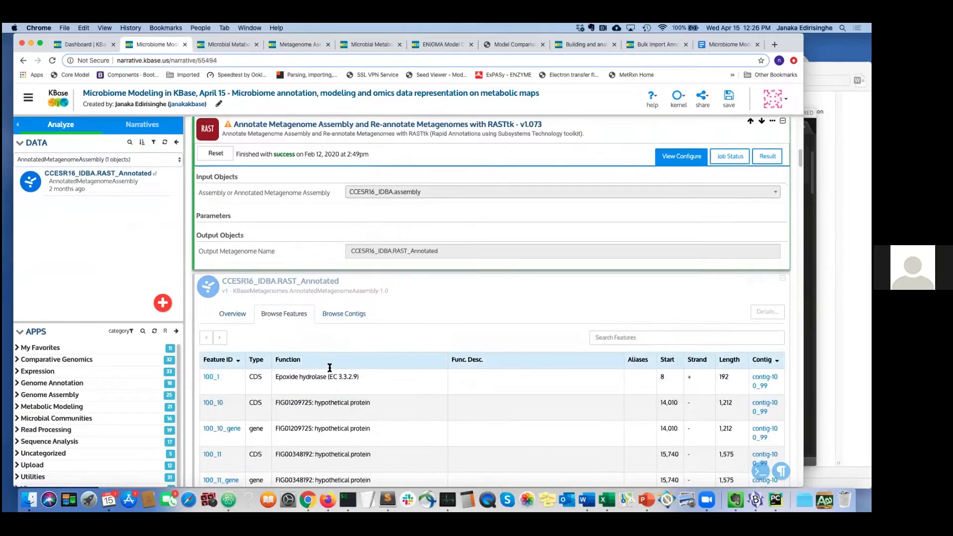
scroll(331, 372, down, 2)
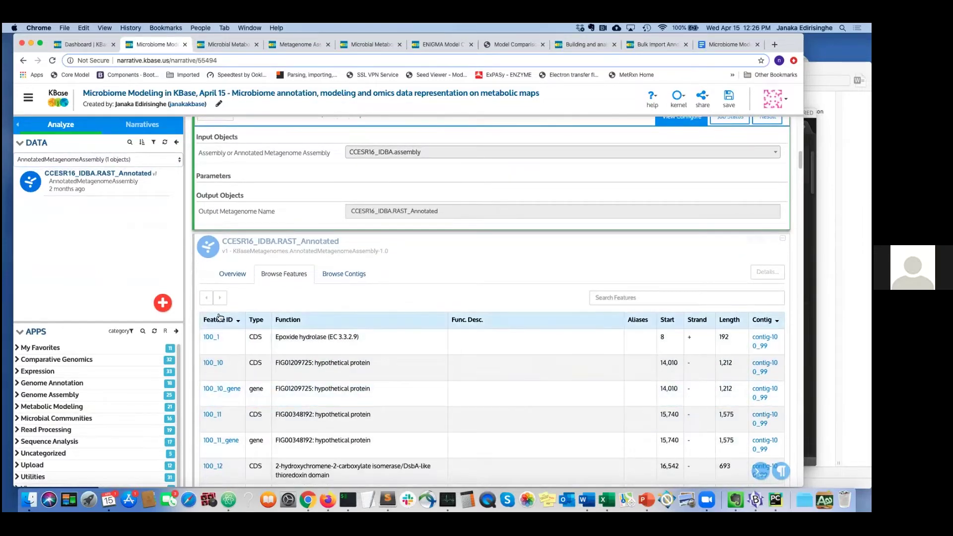
scroll(314, 213, up, 1)
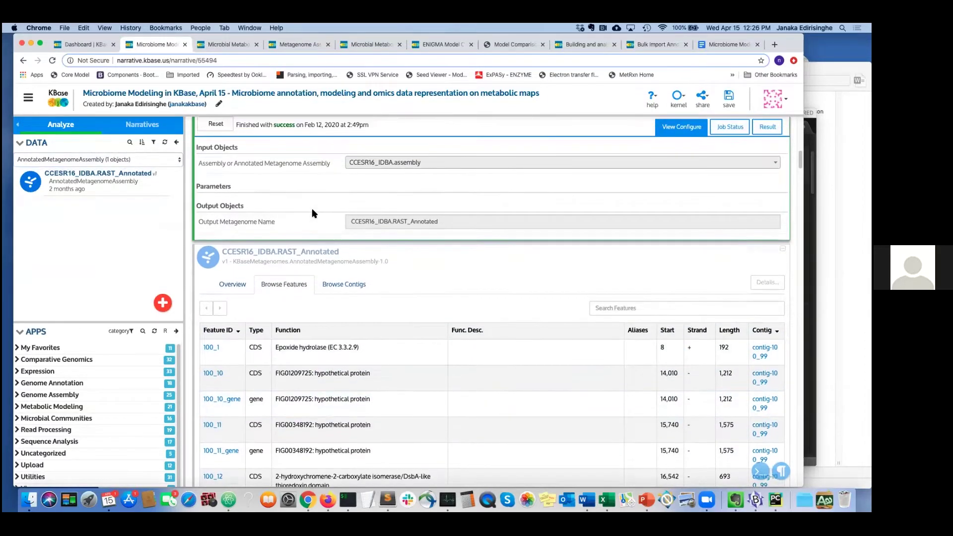
scroll(314, 213, up, 1)
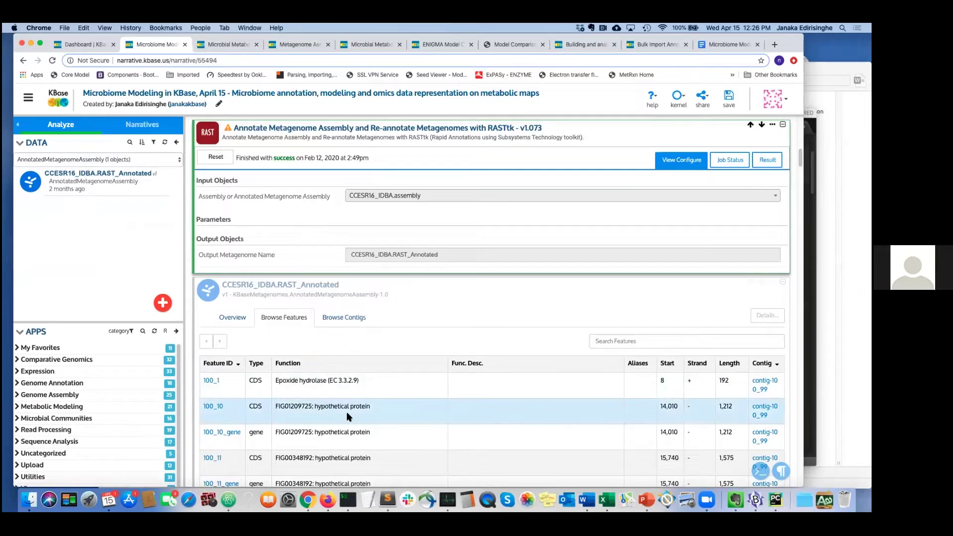
scroll(304, 366, down, 4)
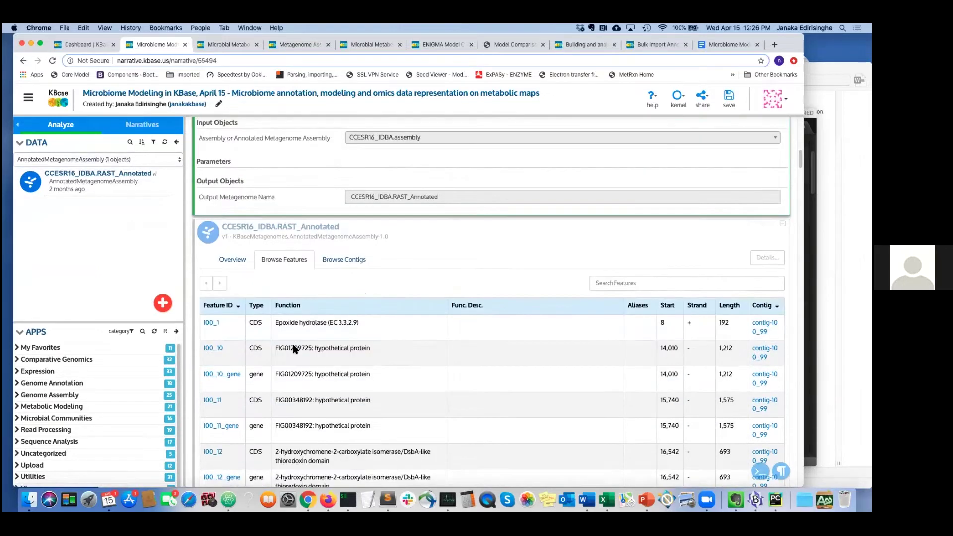
scroll(305, 318, down, 2)
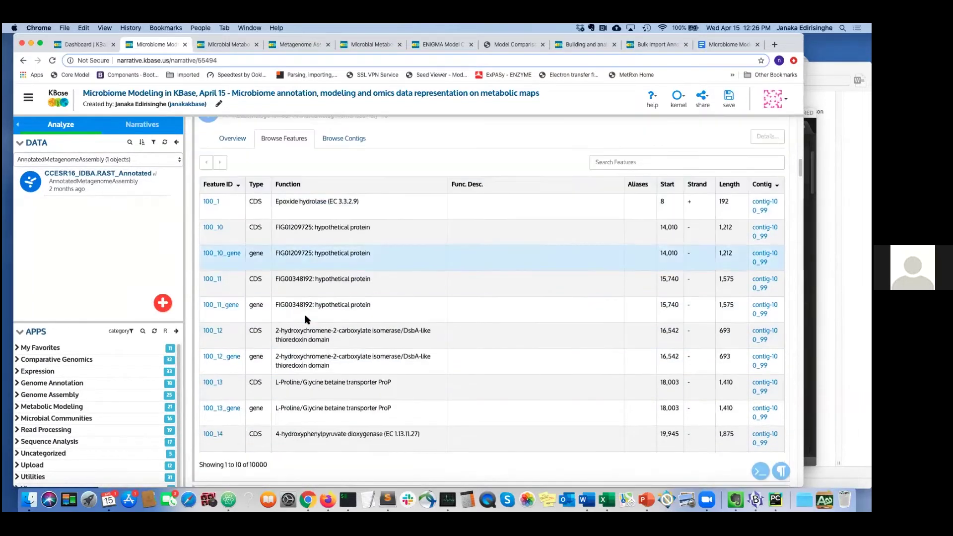
scroll(306, 313, up, 6)
scroll(415, 351, down, 7)
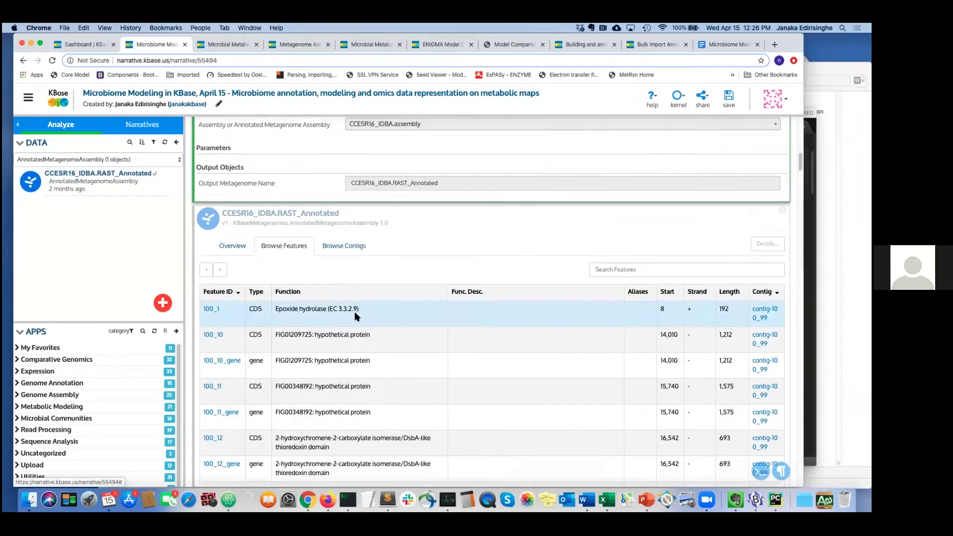
scroll(353, 320, down, 5)
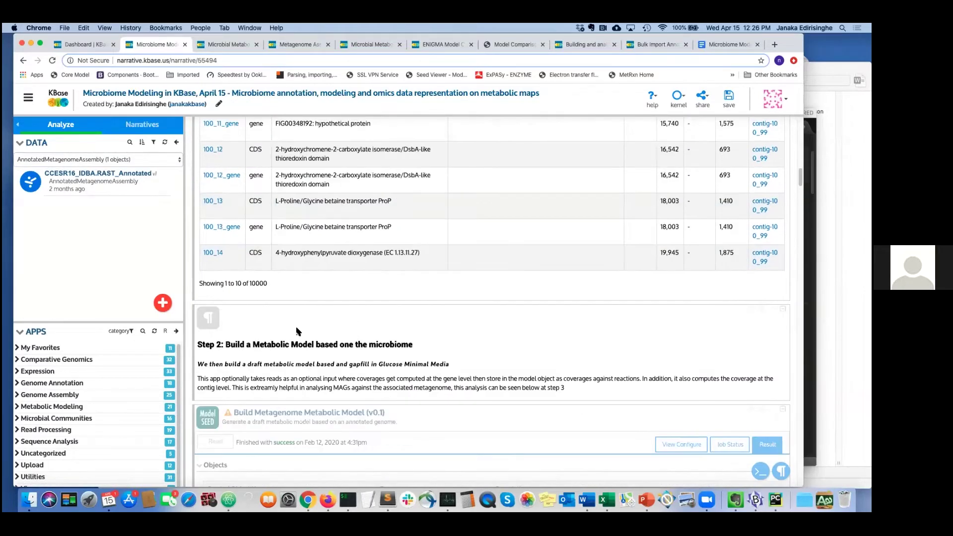
Select the Step 2 model-building description cell below the 10000-feature table.
click(292, 321)
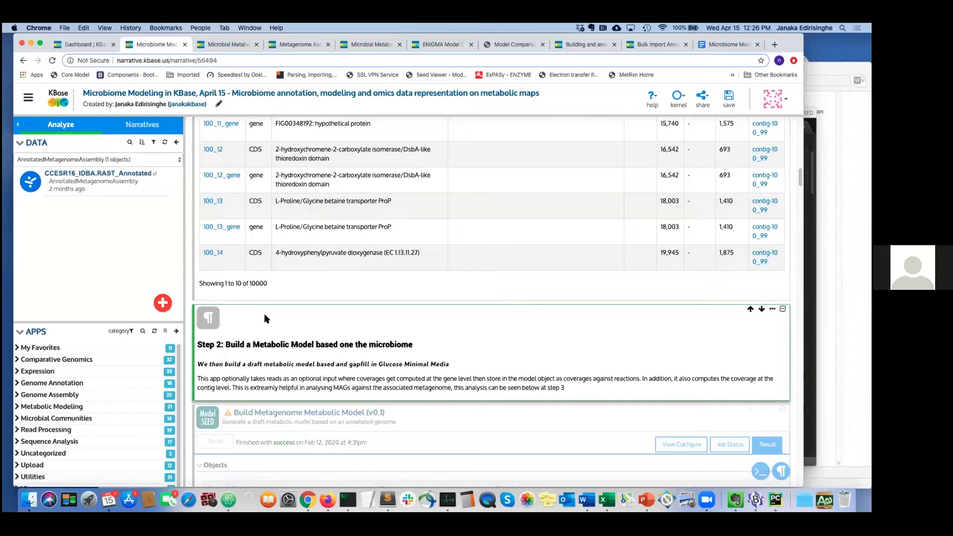
scroll(265, 315, down, 1)
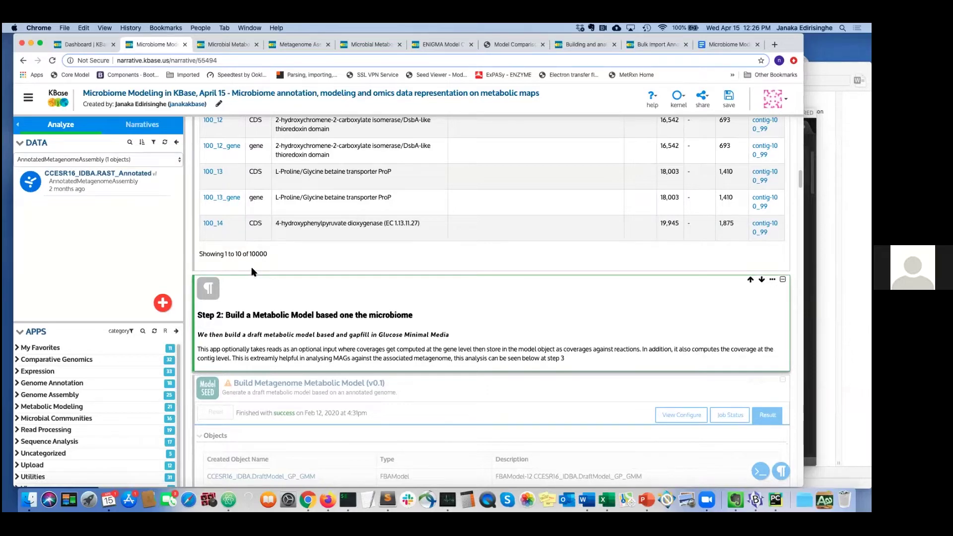
scroll(262, 291, up, 2)
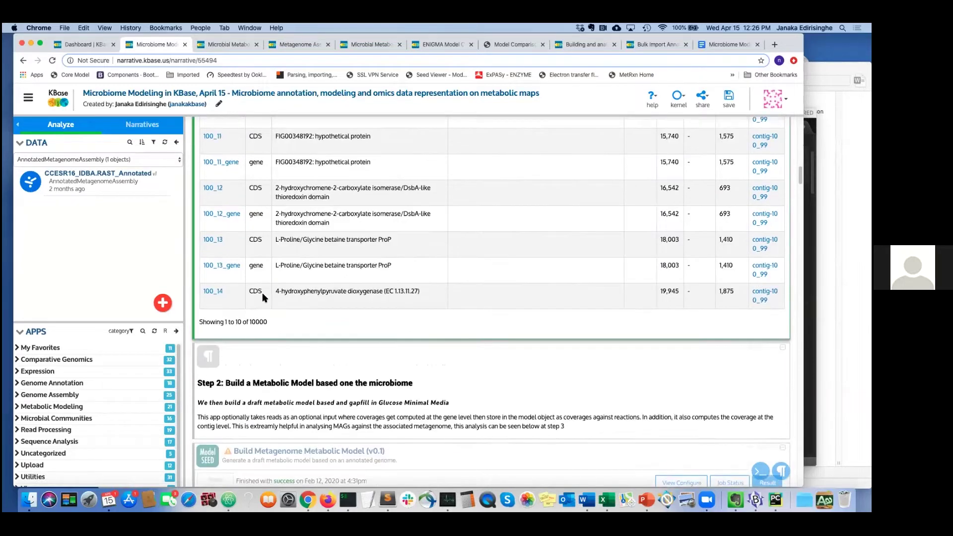
scroll(262, 293, up, 5)
scroll(208, 303, down, 5)
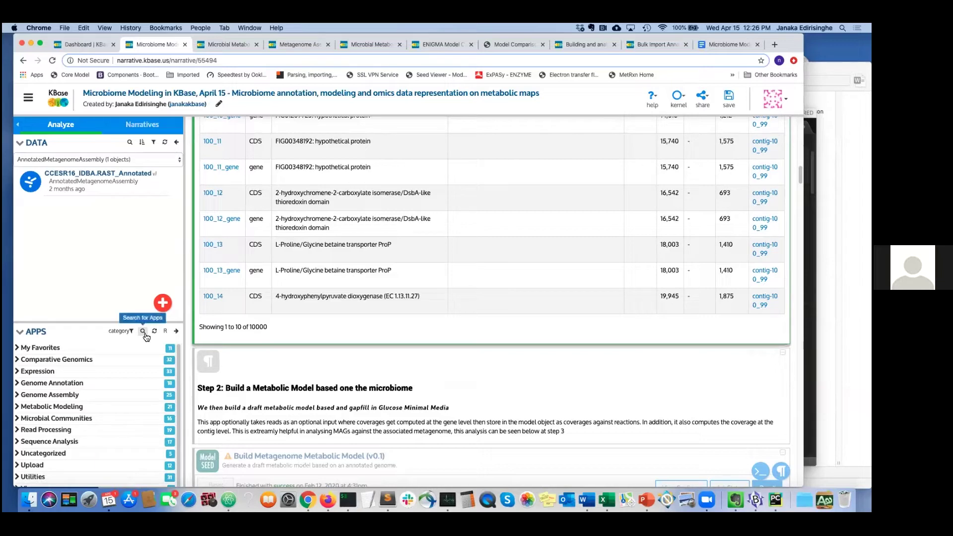
Open app search and switch the app list to beta apps, accepting the warning.
click(144, 333)
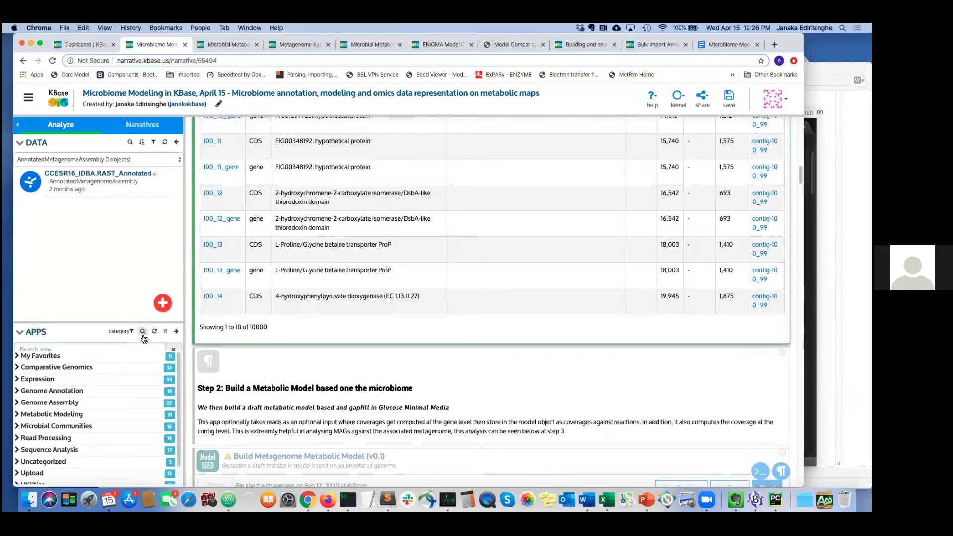
click(166, 332)
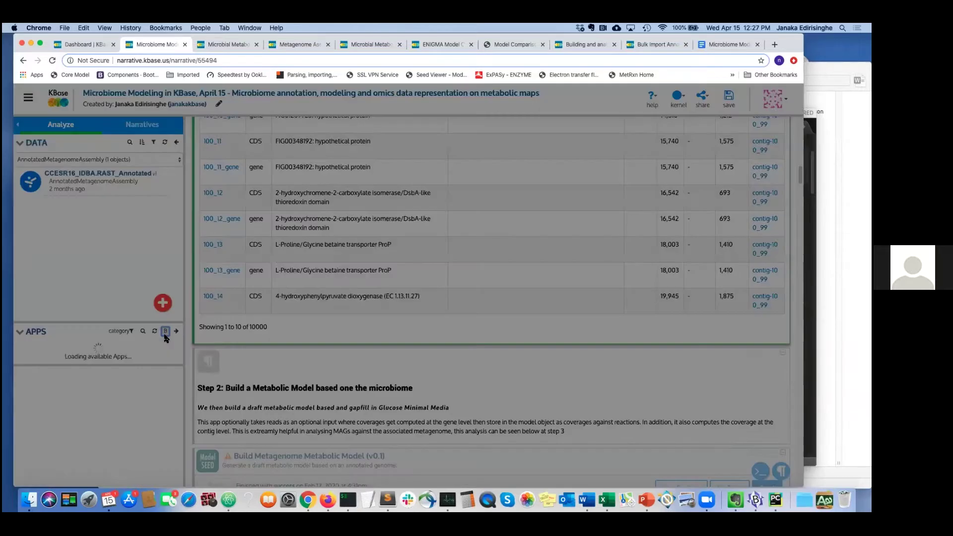
click(542, 212)
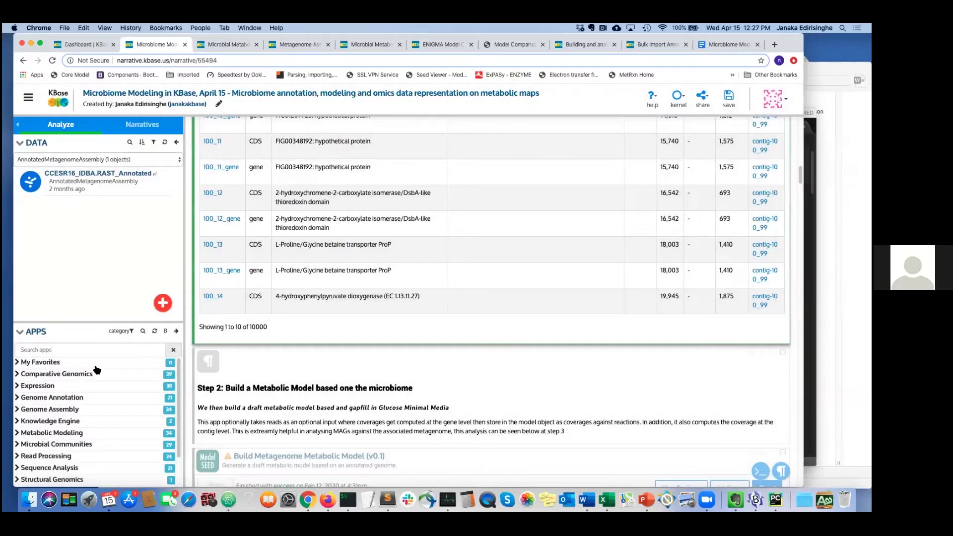
Search apps for 'bulk a', then 'annotation', and expand the Genome Annotation matches.
click(97, 349)
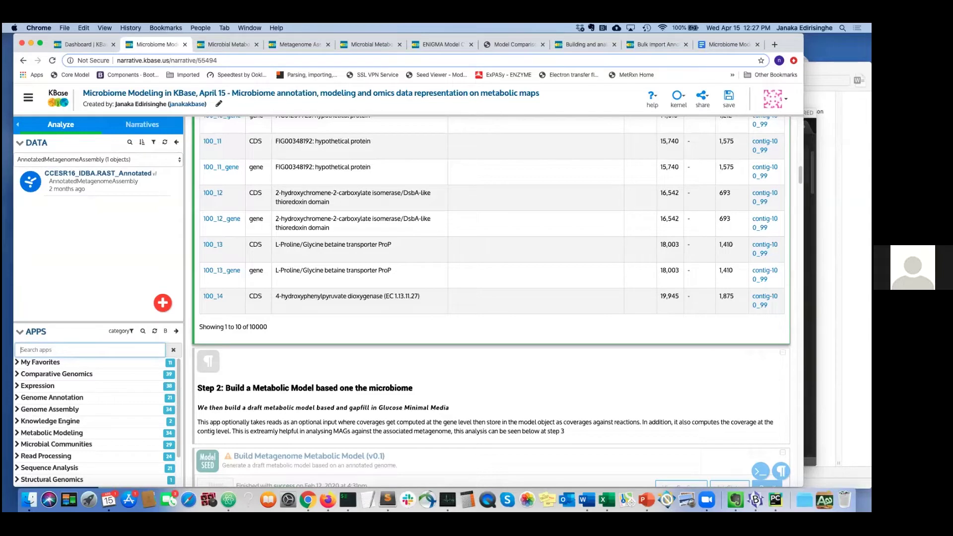
text(bulk annot)
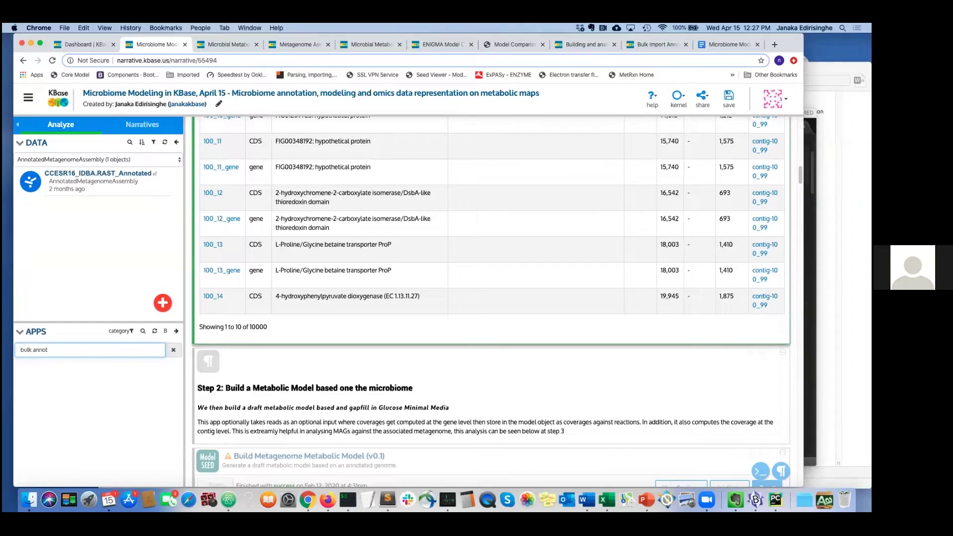
click(155, 331)
drag(113, 354, 5, 350)
text(annot)
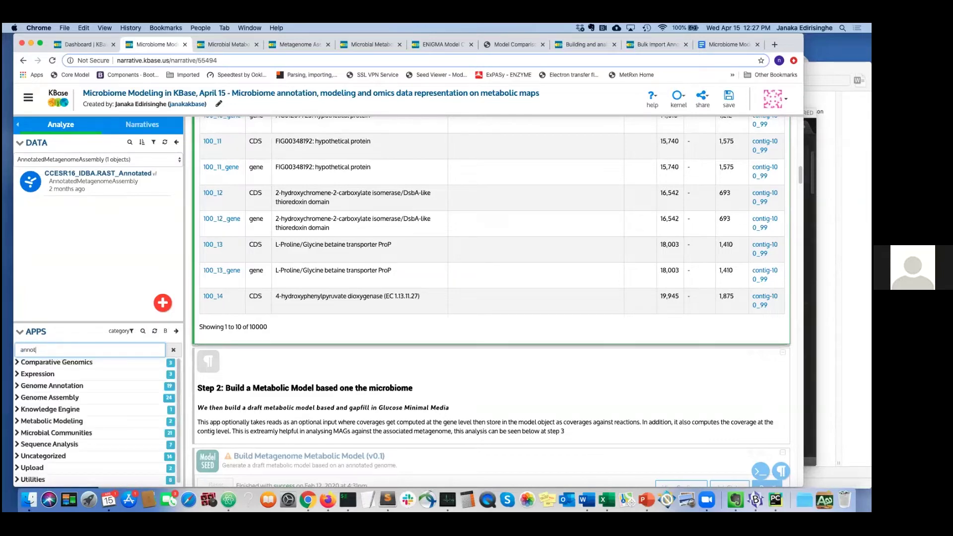
text(ation)
drag(48, 350, 14, 349)
text(annotation from s)
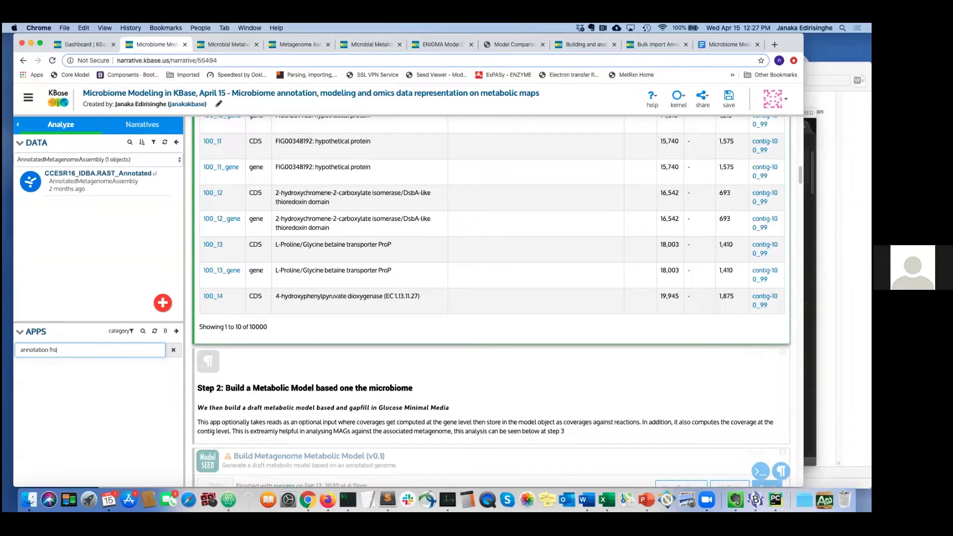
key(BackSpace)
key(BackSpace)
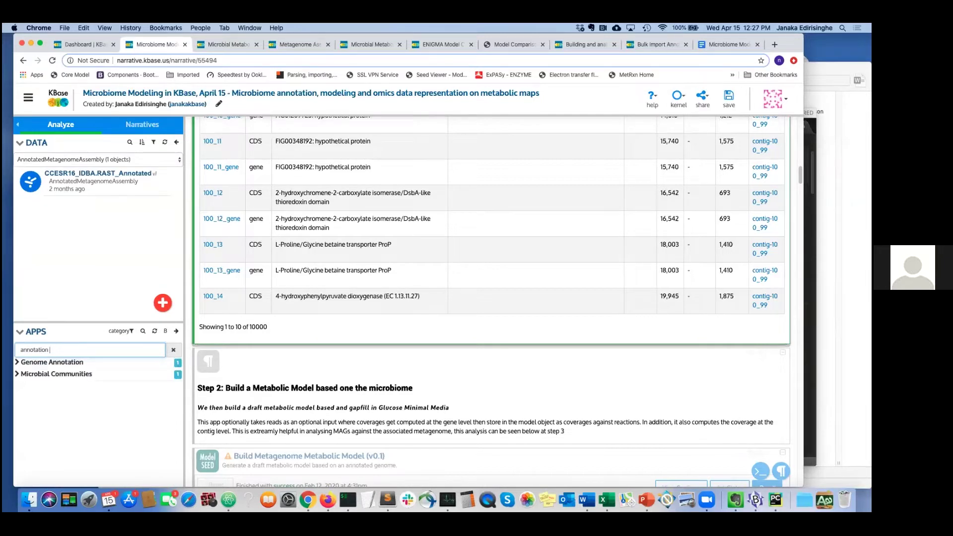
key(BackSpace)
key(BackSpace)
key(BackSpace)
key(BackSpace)
key(BackSpace)
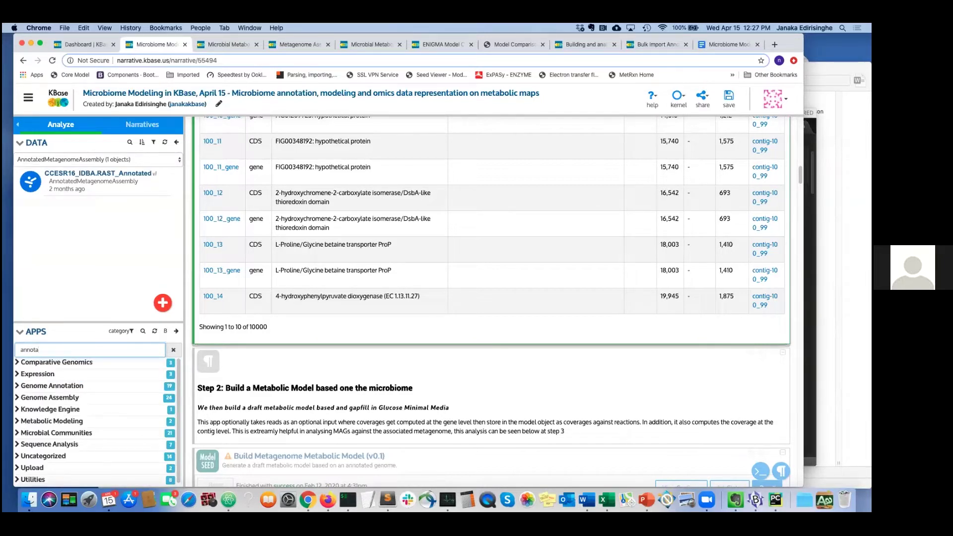
text(tion)
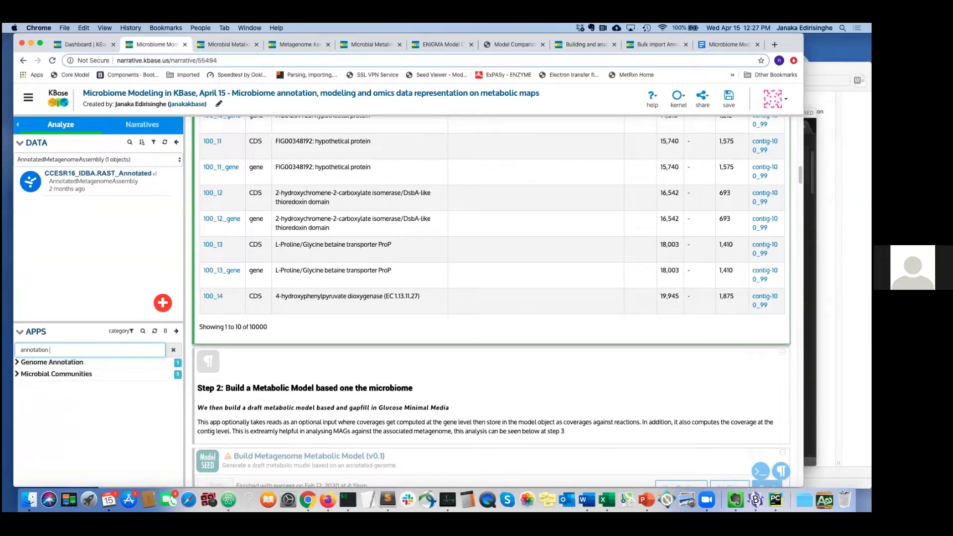
click(53, 363)
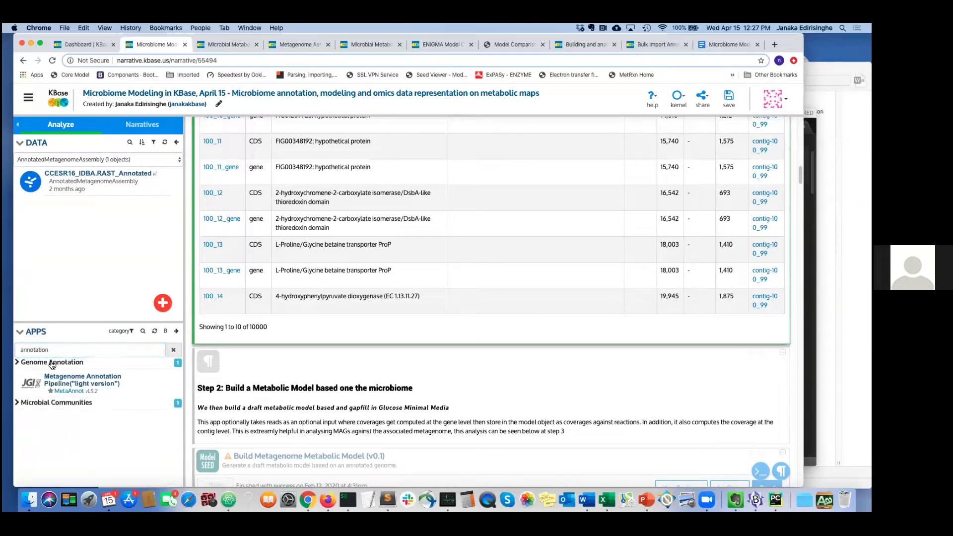
Clear the 'annotation' search term and reload the app list.
double_click(69, 351)
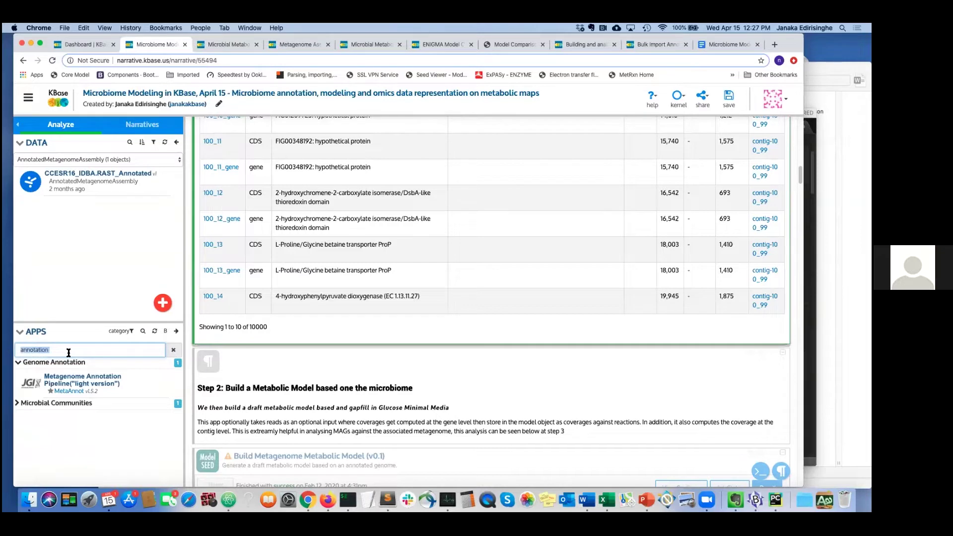
key(BackSpace)
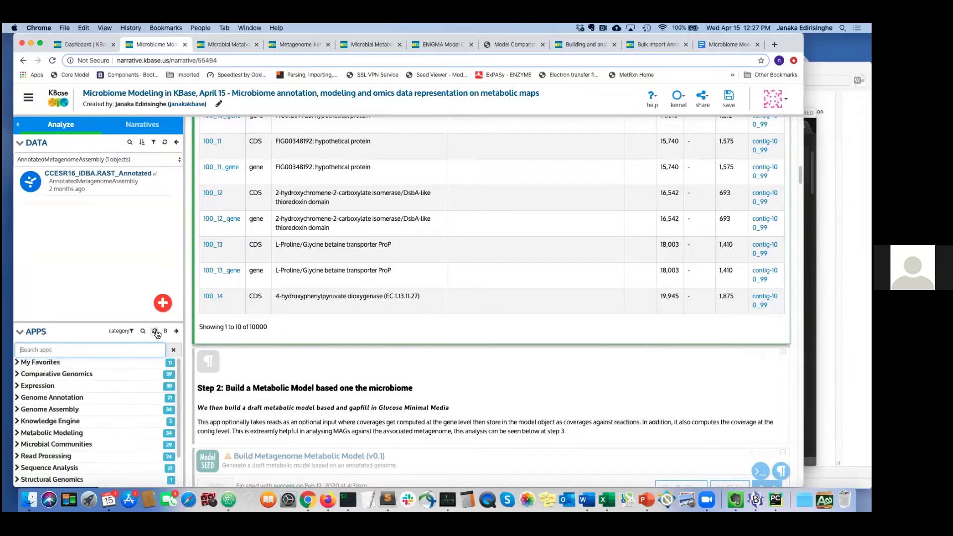
click(154, 331)
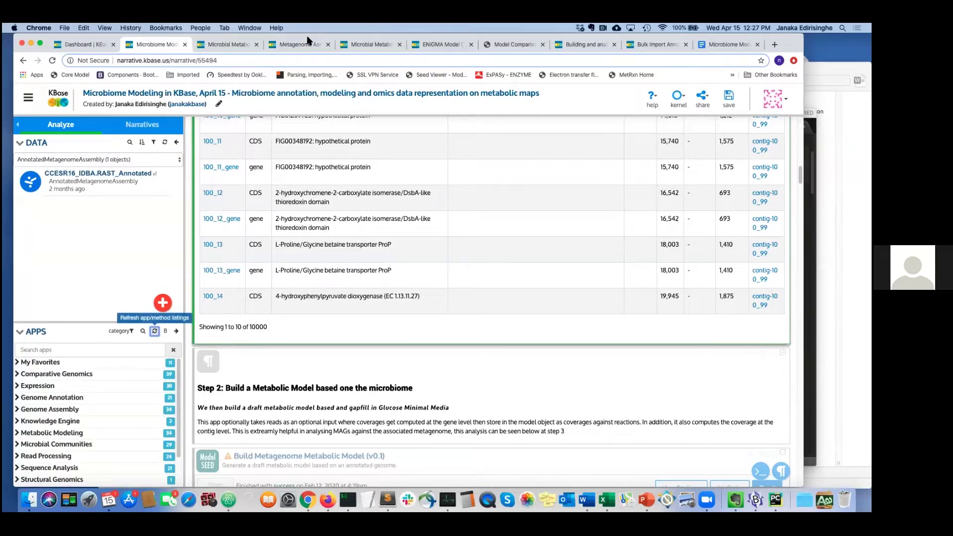
Switch to the Microbial Metabolic Model Reconstruction and Analysis Tutorial narrative.
click(233, 44)
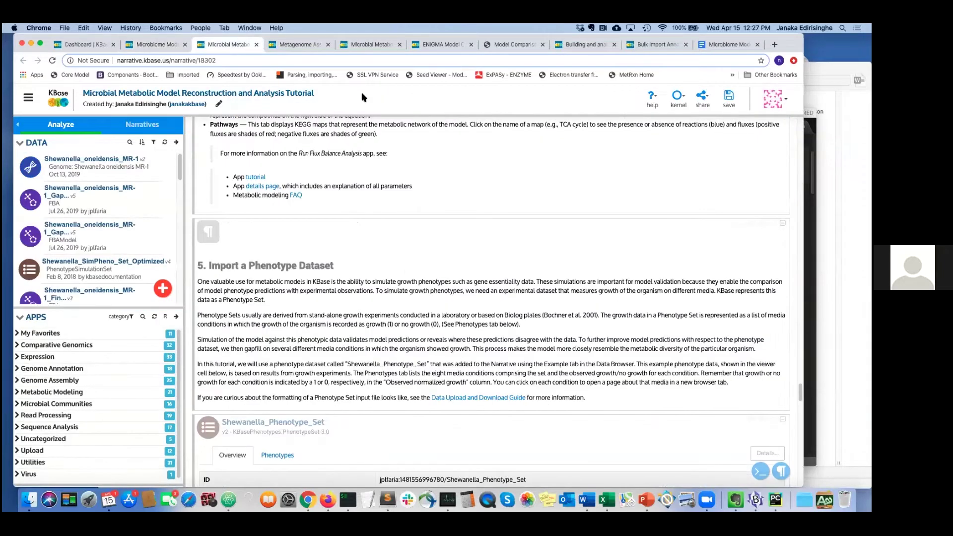
drag(160, 38, 168, 88)
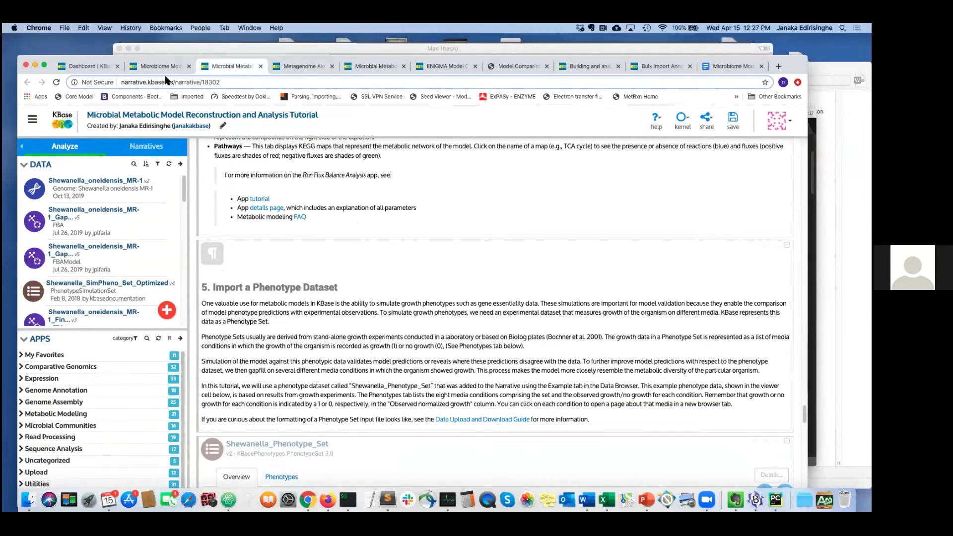
drag(466, 97, 466, 92)
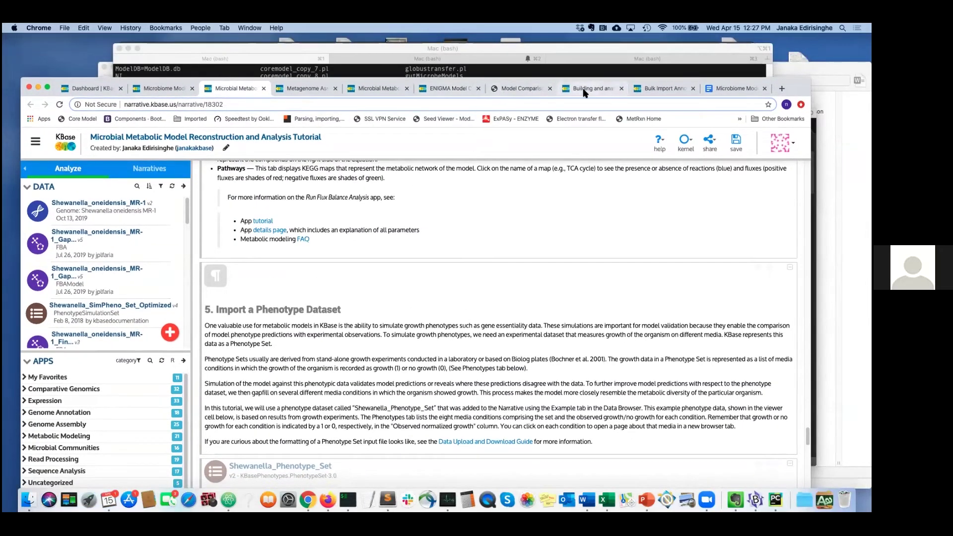
Open the Bulk Import Annotations from Staging catalog page (MergeMetabolicAnnotations v0.8.5) and read its description.
click(672, 89)
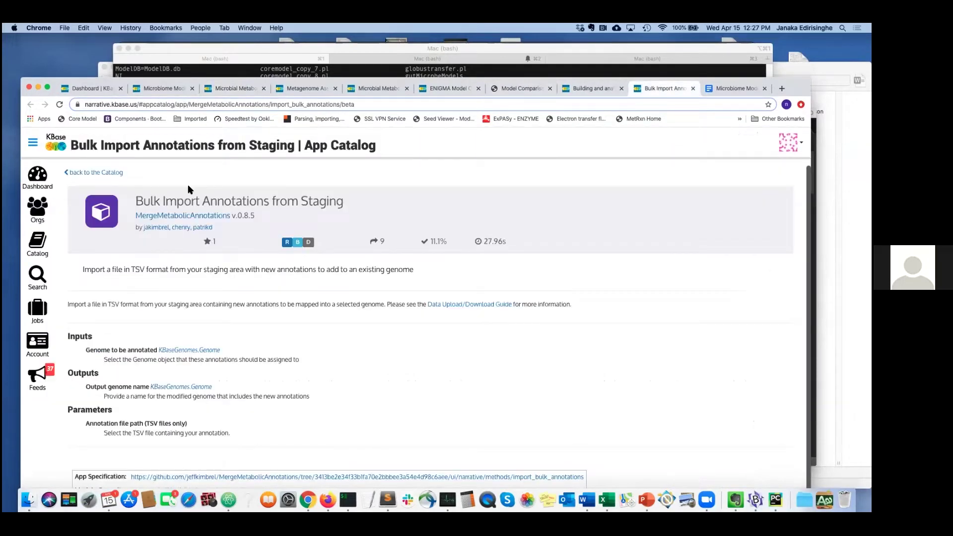
drag(135, 202, 340, 208)
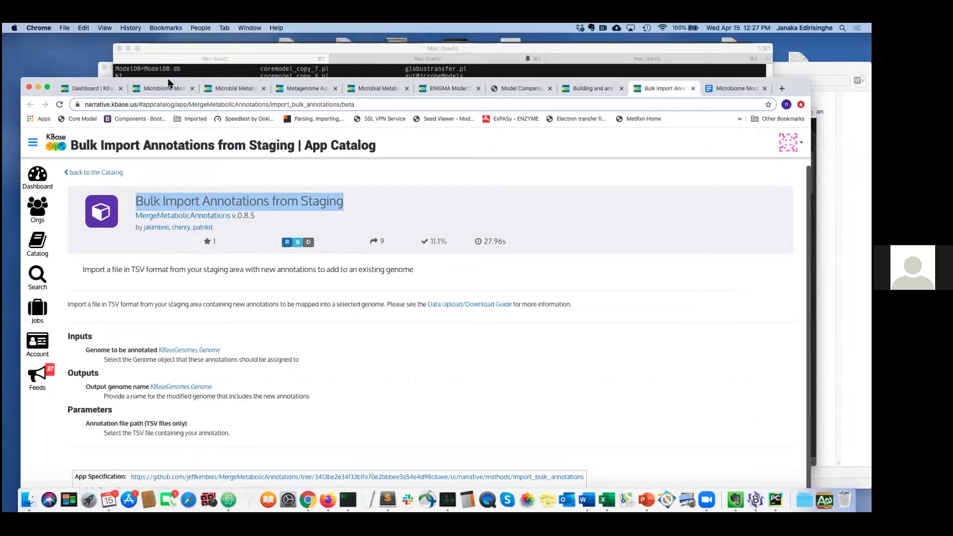
drag(171, 78, 173, 43)
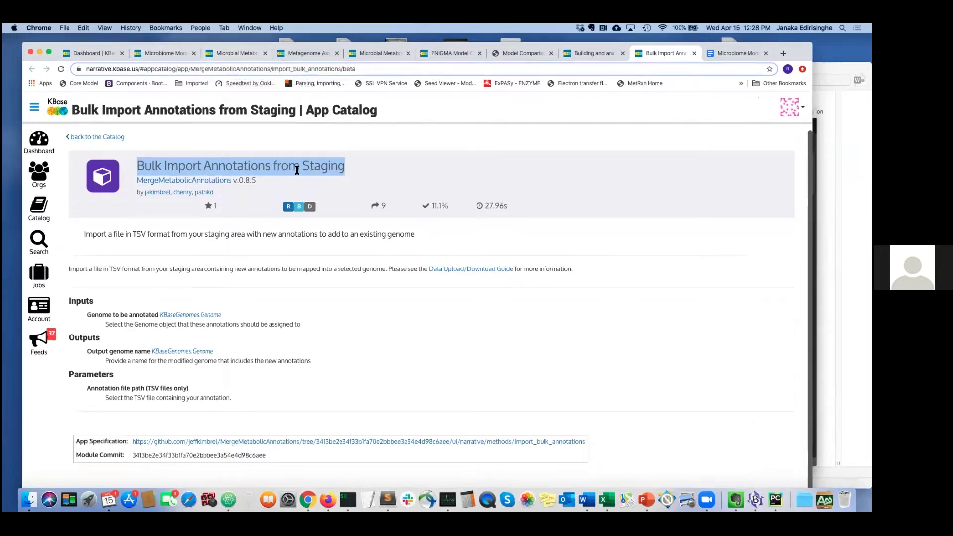
Return to the Microbiome Modeling narrative and select Step 2's Build Metagenome Metabolic Model cell.
click(166, 53)
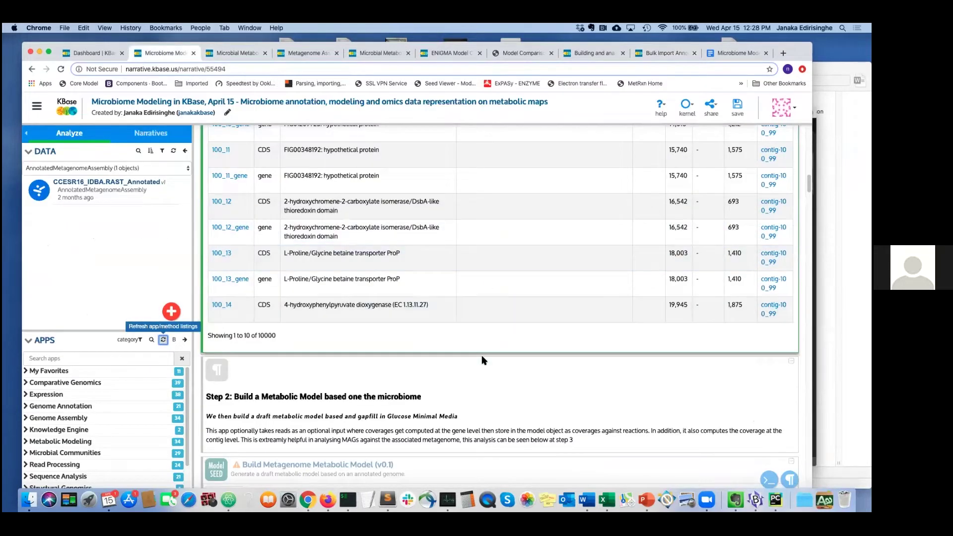
drag(120, 42, 116, 35)
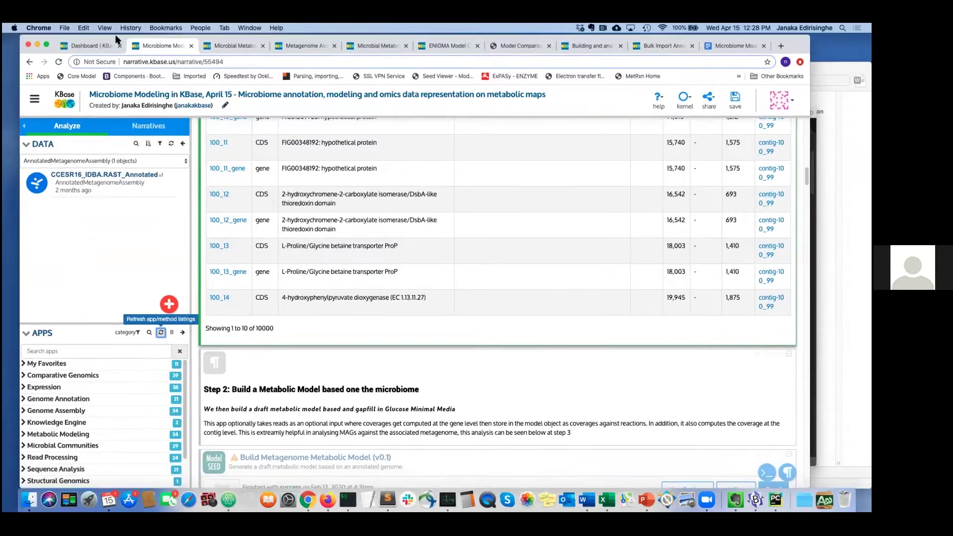
scroll(361, 370, down, 6)
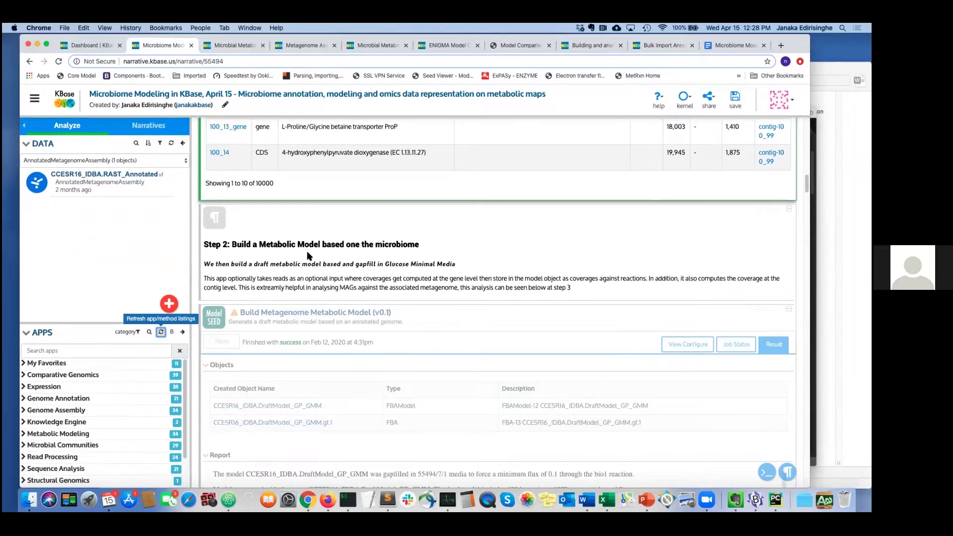
scroll(307, 254, down, 1)
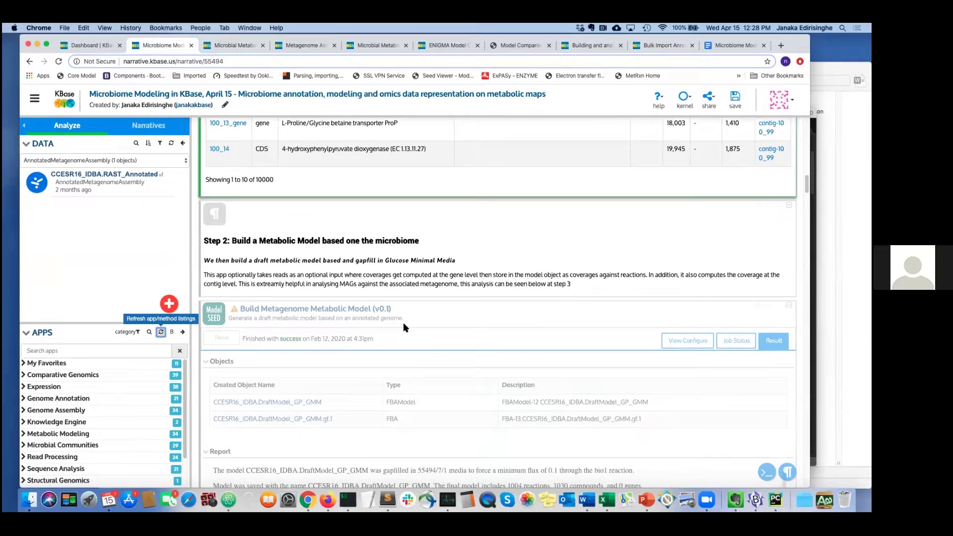
click(450, 309)
scroll(450, 309, down, 3)
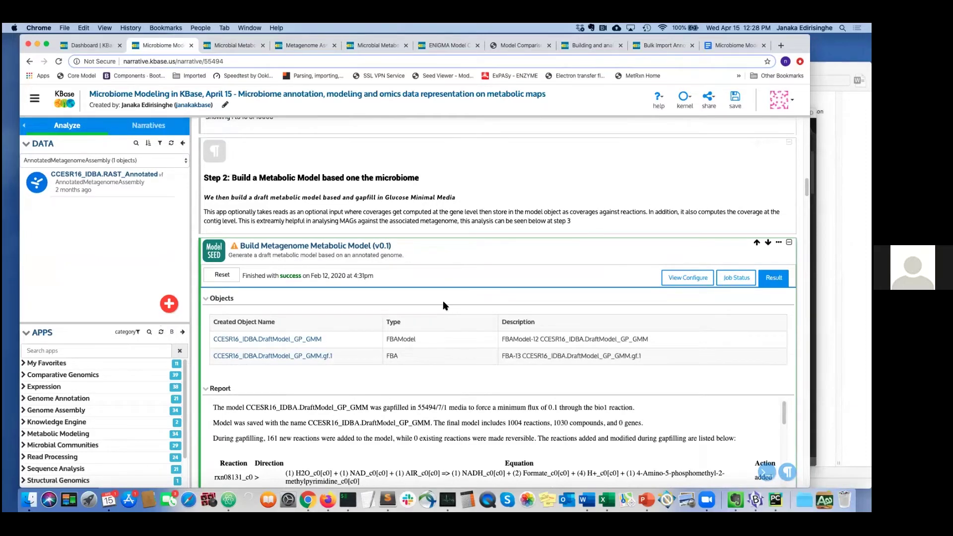
scroll(452, 279, down, 3)
Review the model-build inputs: CCESR16_IDBA.RAST_Annotated, Sample_CCESR16 reads, Carbon-D-Glucose gapfilling media.
click(668, 221)
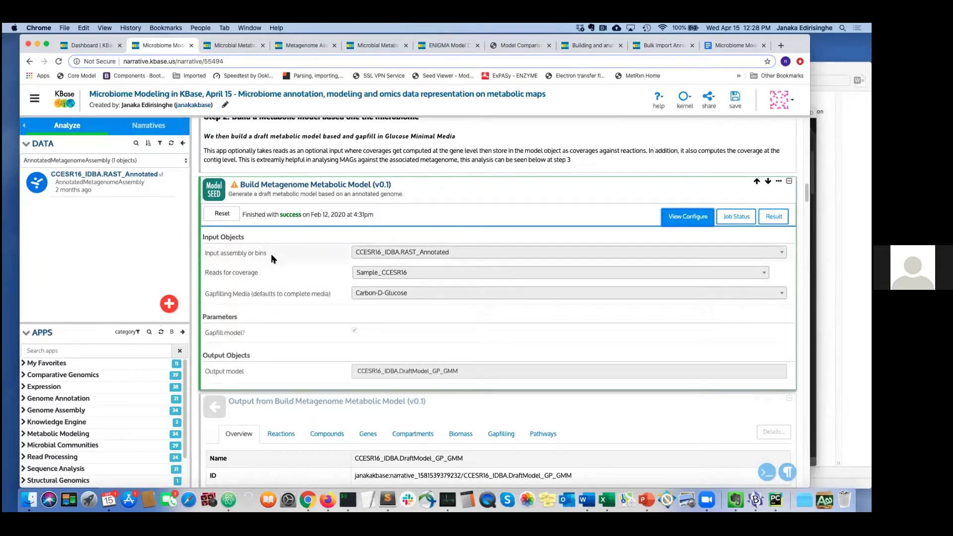
scroll(273, 259, up, 5)
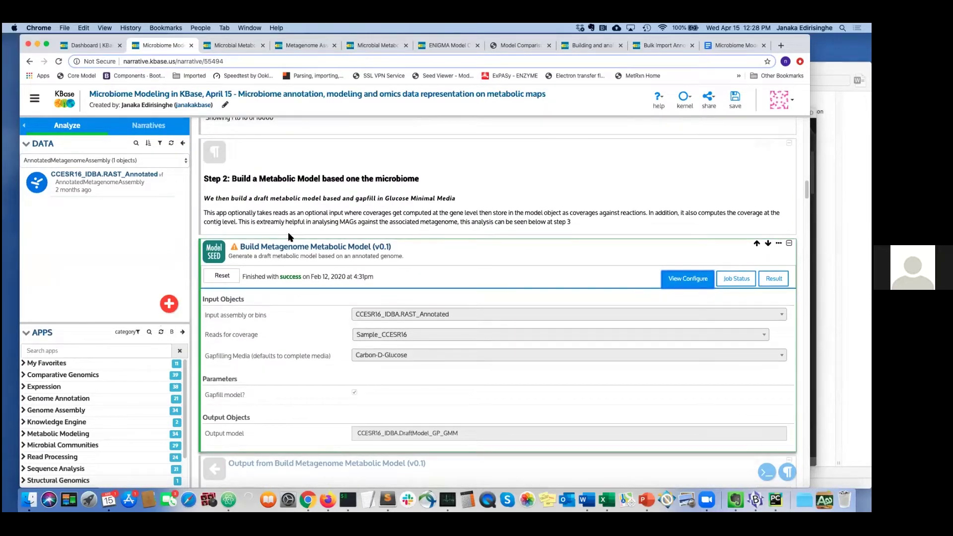
scroll(293, 213, up, 2)
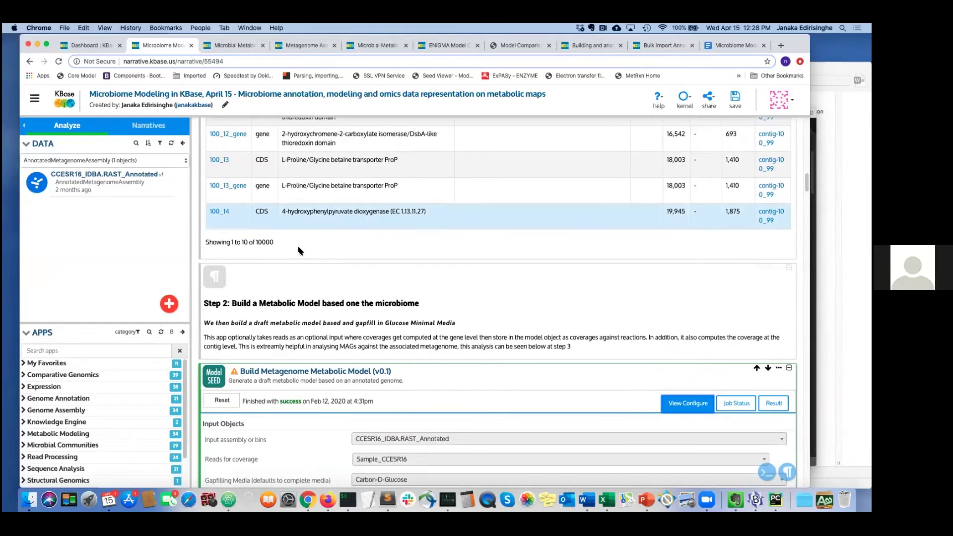
scroll(300, 250, down, 5)
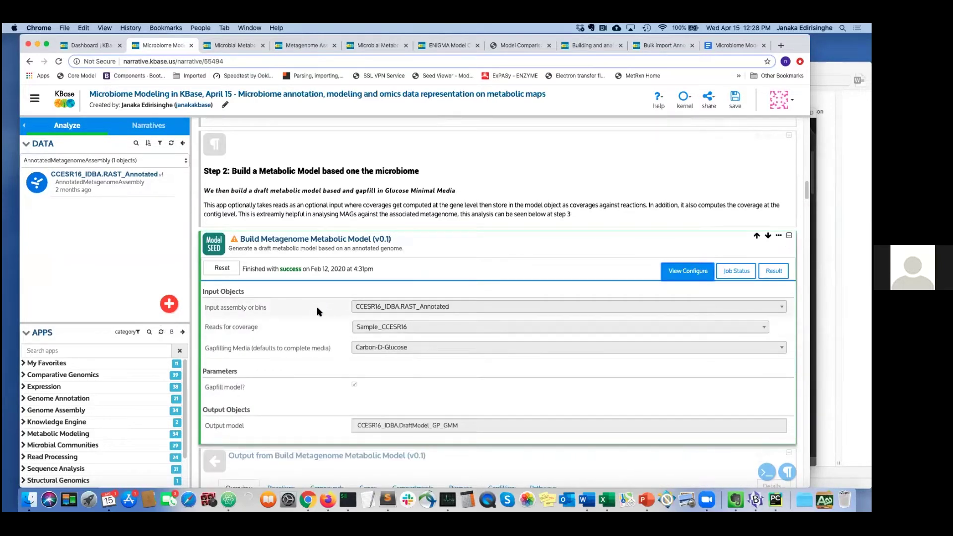
scroll(313, 308, down, 1)
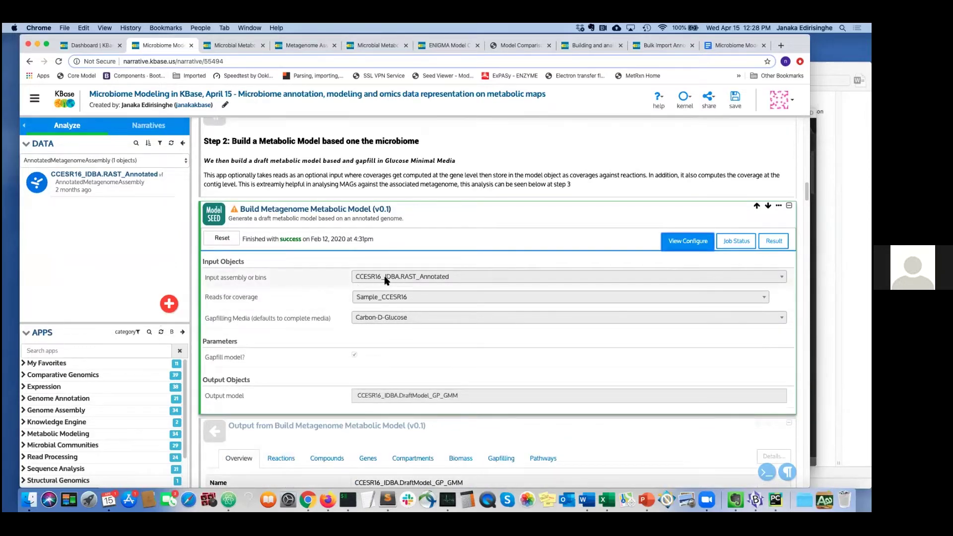
scroll(293, 297, down, 1)
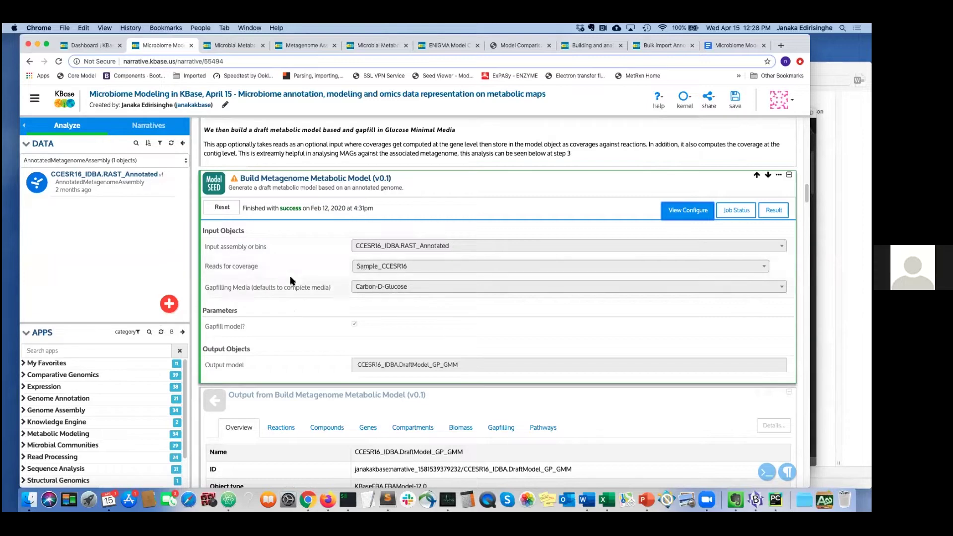
scroll(254, 296, down, 1)
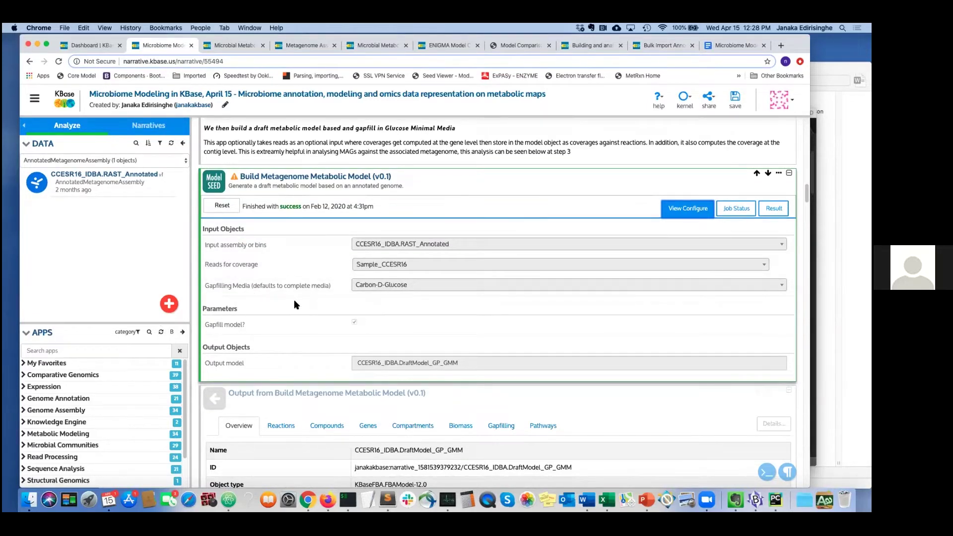
scroll(294, 303, down, 1)
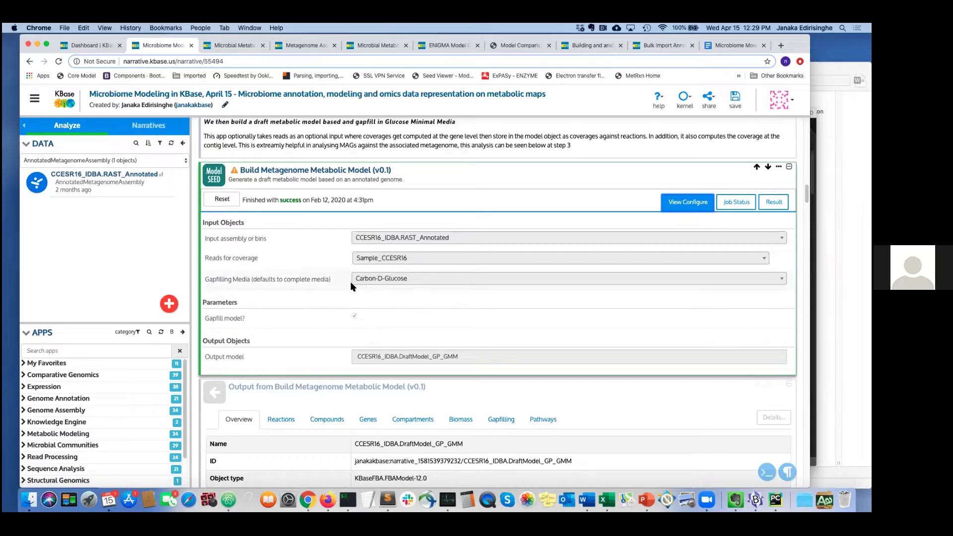
scroll(345, 287, down, 1)
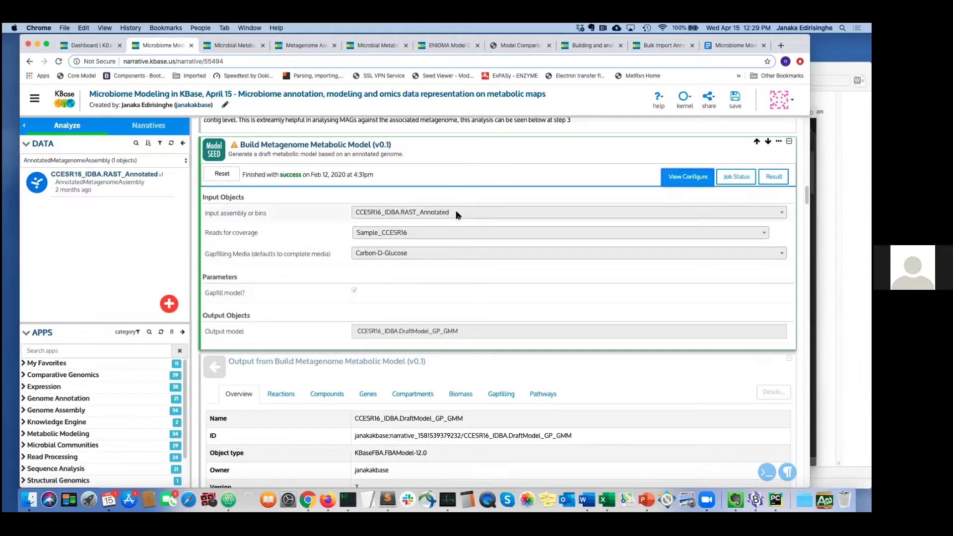
scroll(458, 215, down, 1)
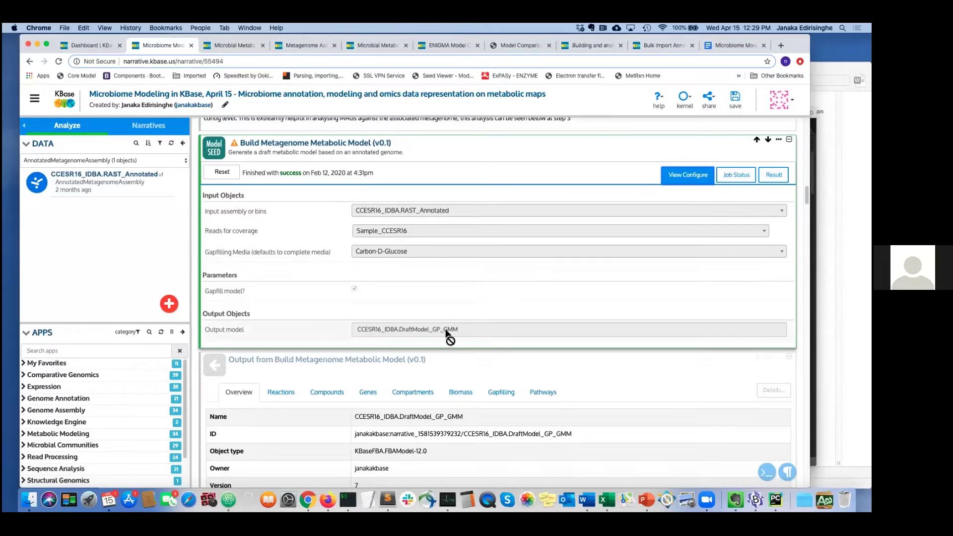
Show the app's created objects and gapfilling report, reviewing reactions marked added.
click(775, 175)
scroll(462, 233, down, 1)
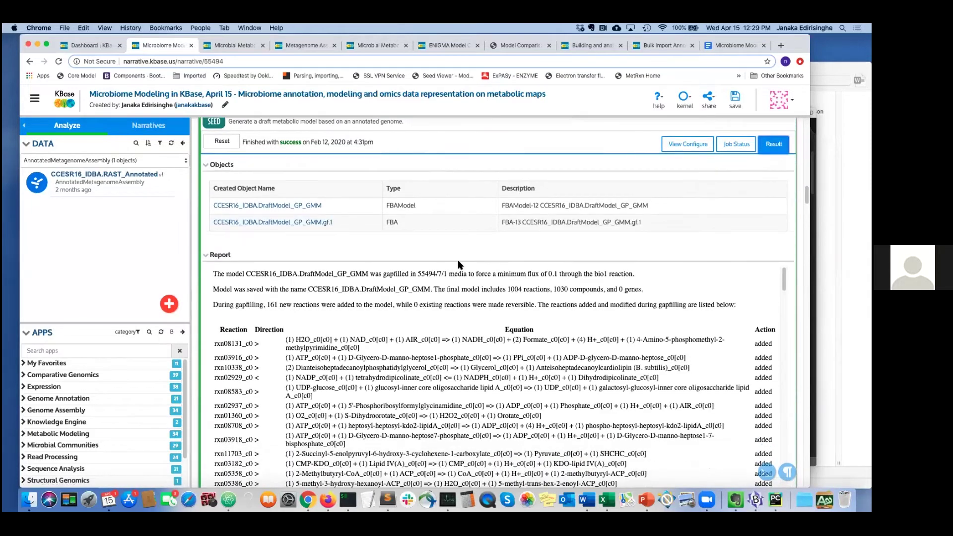
scroll(461, 271, down, 2)
scroll(298, 323, down, 1)
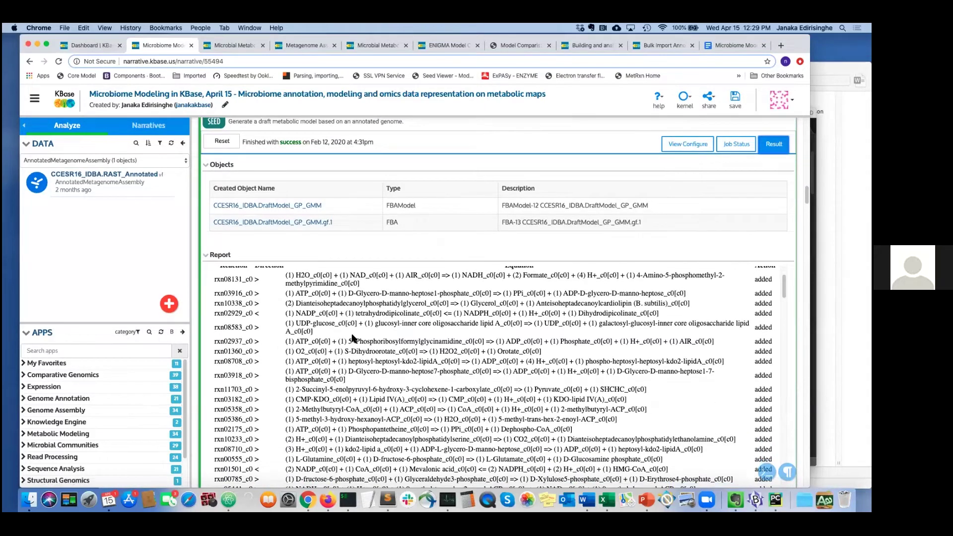
scroll(357, 298, down, 3)
scroll(360, 257, up, 3)
scroll(341, 263, down, 2)
scroll(343, 265, down, 4)
scroll(359, 291, down, 2)
scroll(359, 291, down, 4)
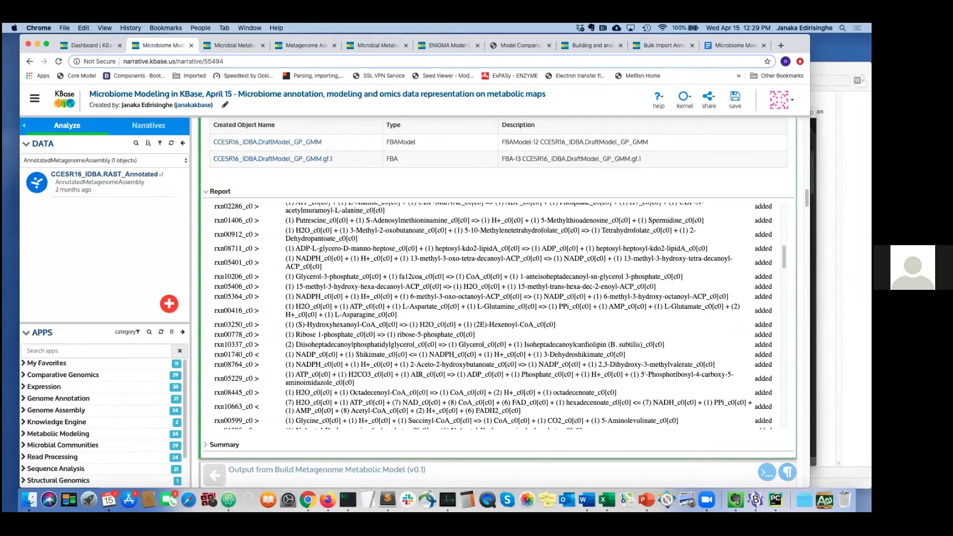
scroll(315, 270, up, 6)
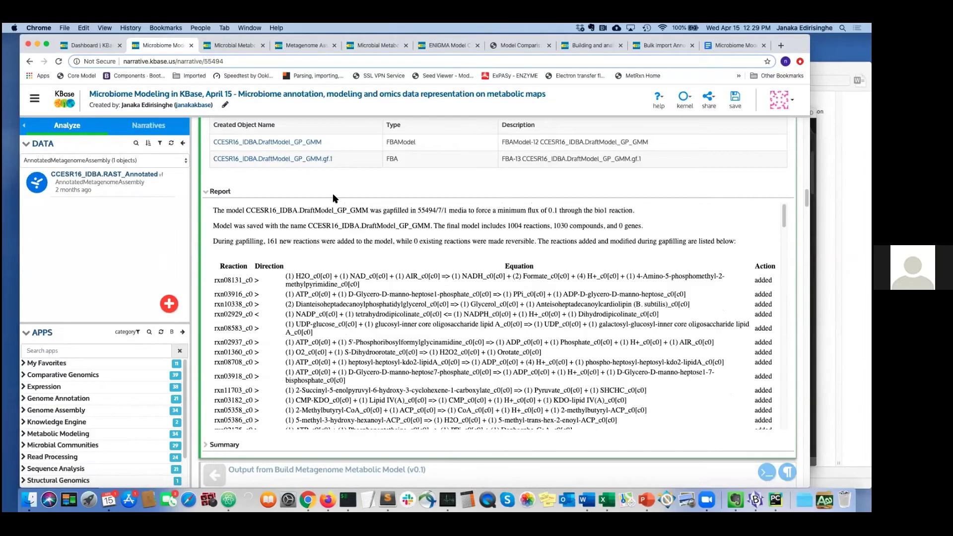
scroll(365, 351, up, 3)
scroll(331, 349, down, 2)
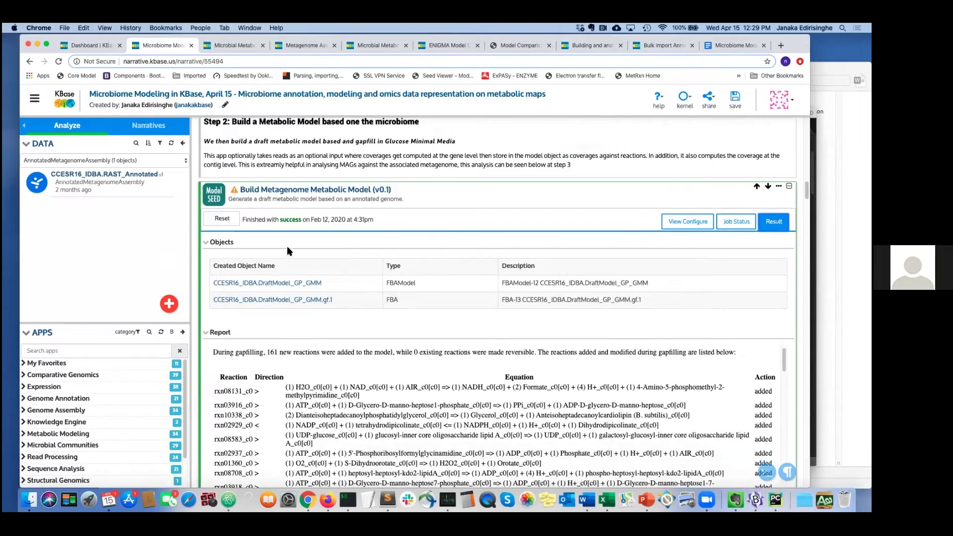
Scroll to the output Overview listing CCESR16_IDBA.DraftModel_GP_GMM, version 7, Metagenome type.
click(207, 242)
scroll(536, 244, down, 4)
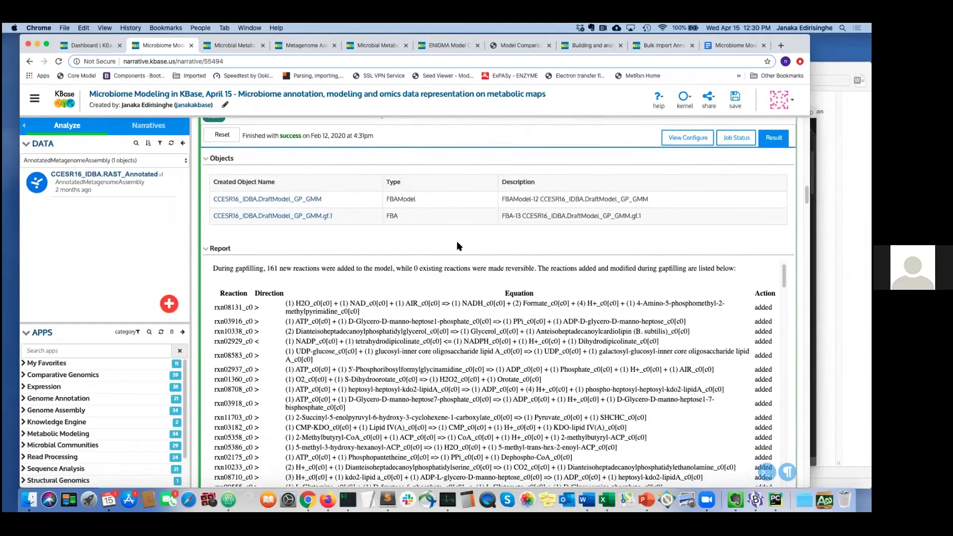
scroll(457, 240, down, 4)
scroll(400, 244, down, 5)
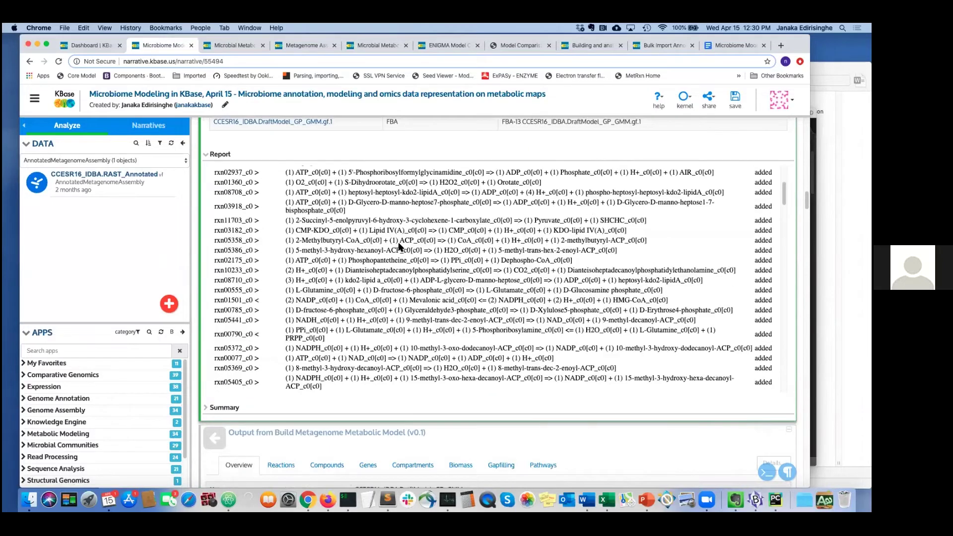
scroll(758, 190, down, 6)
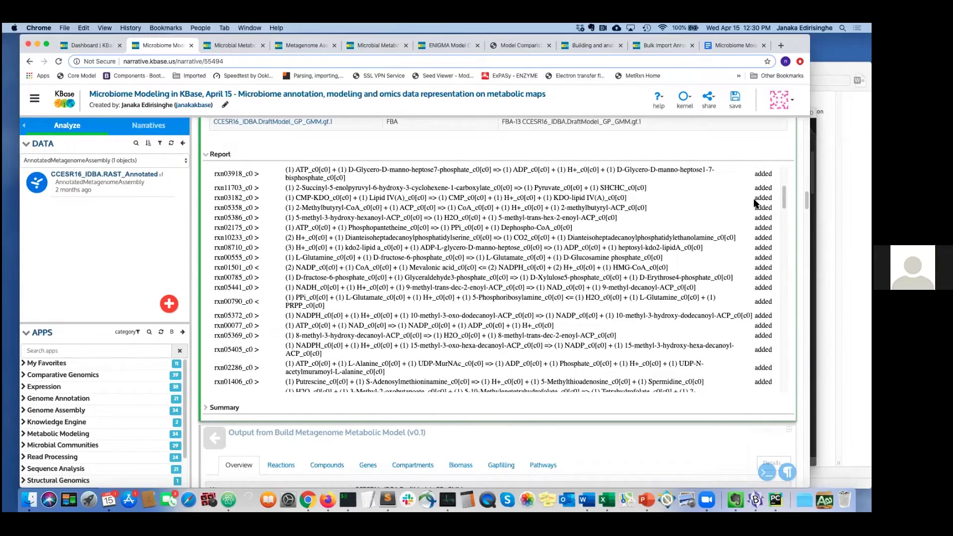
scroll(757, 217, down, 3)
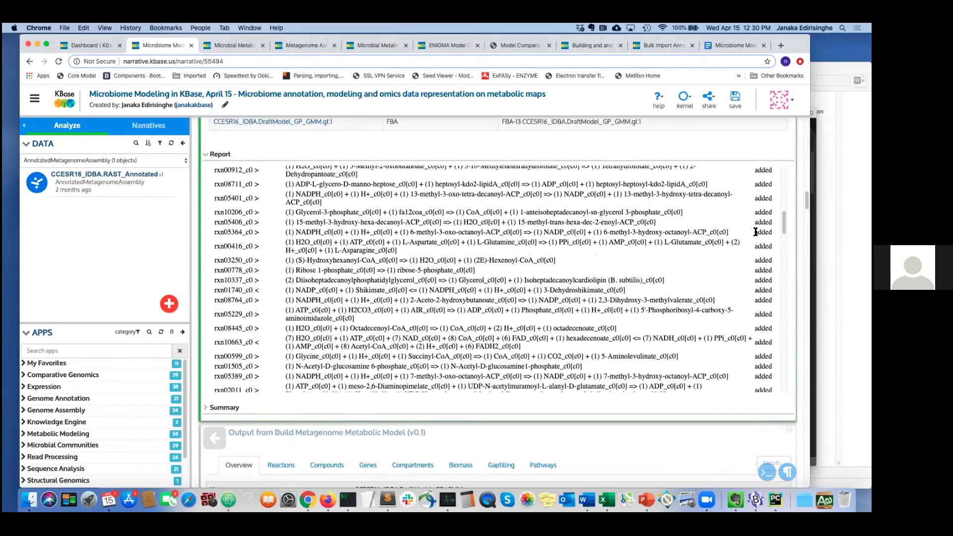
scroll(756, 232, down, 1)
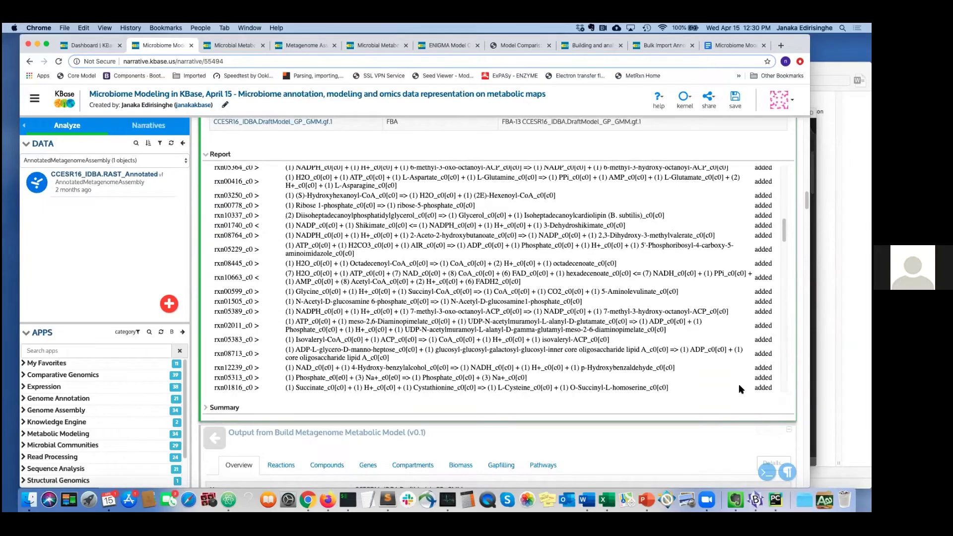
scroll(739, 386, down, 10)
scroll(504, 377, down, 10)
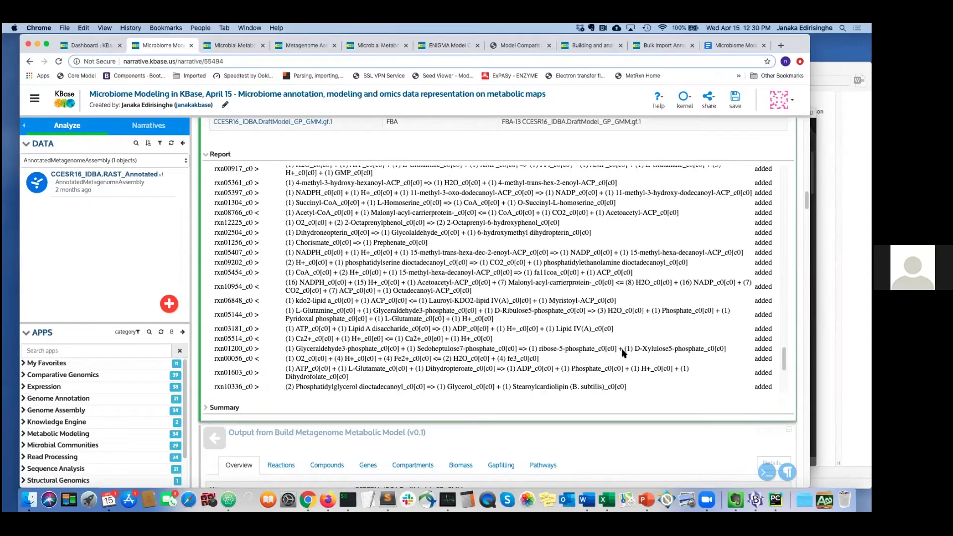
scroll(624, 353, down, 5)
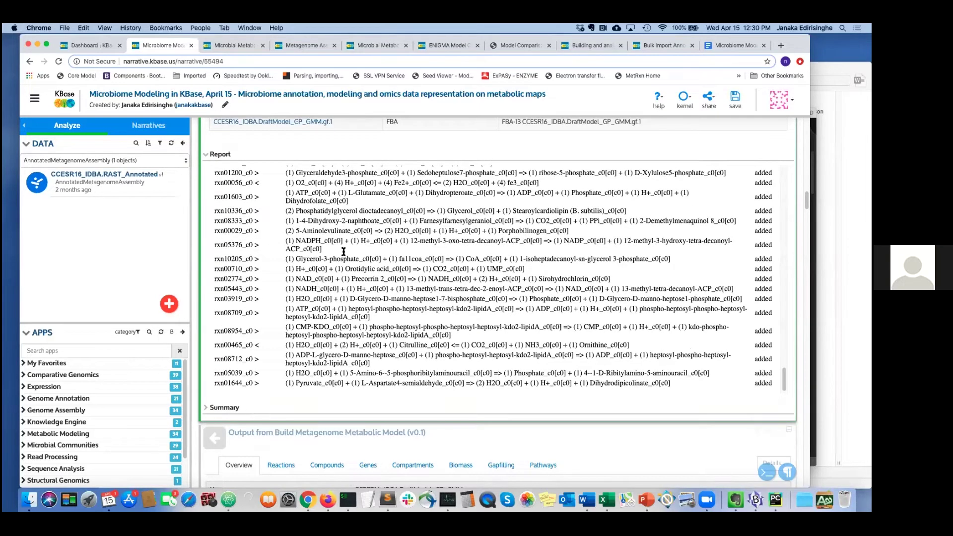
scroll(344, 252, up, 5)
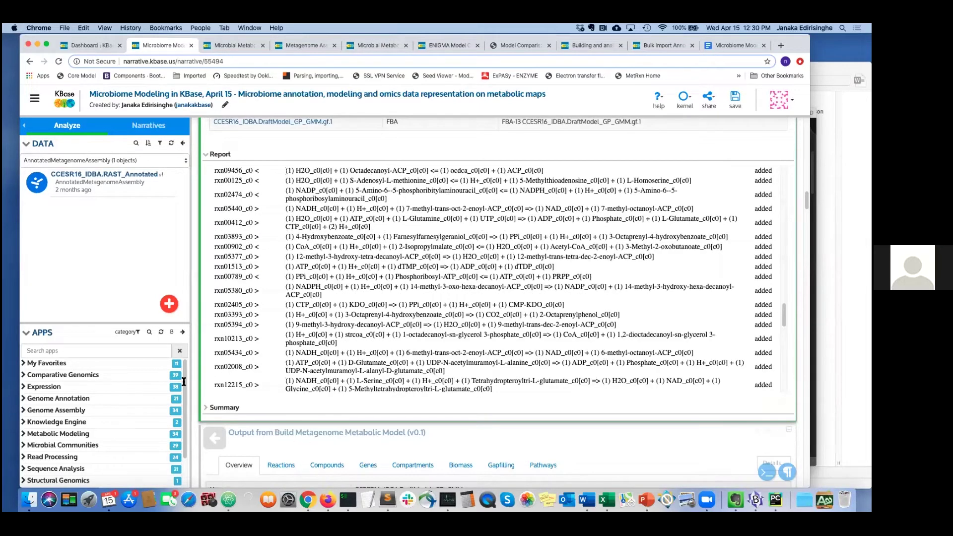
scroll(193, 386, down, 3)
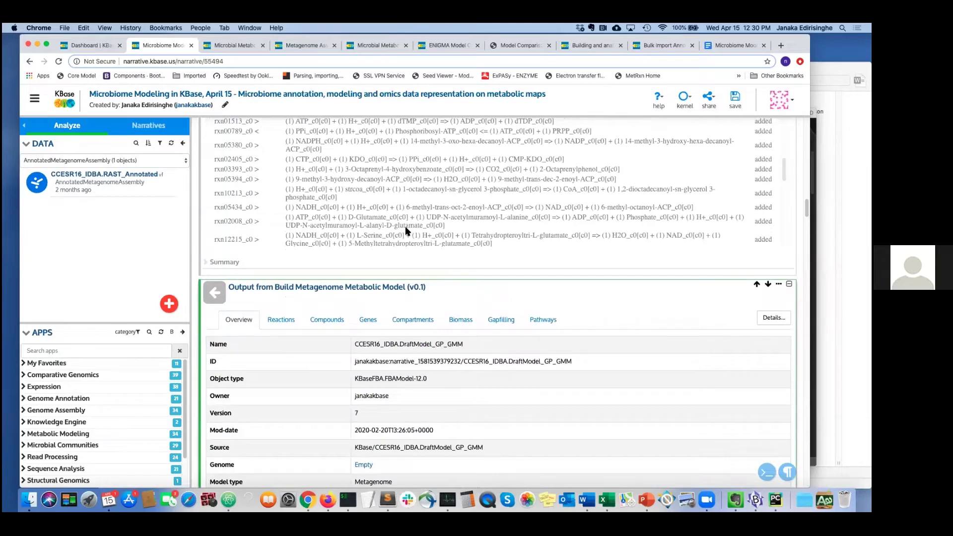
scroll(406, 230, down, 2)
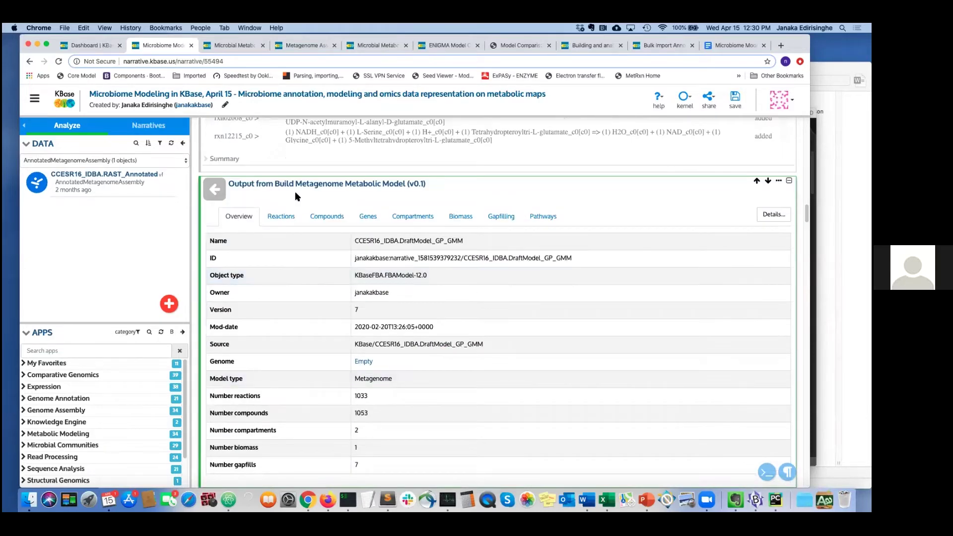
View the model's Compounds, Genes, Compartments, Biomass, Gapfilling and Pathways tabs.
scroll(295, 192, down, 1)
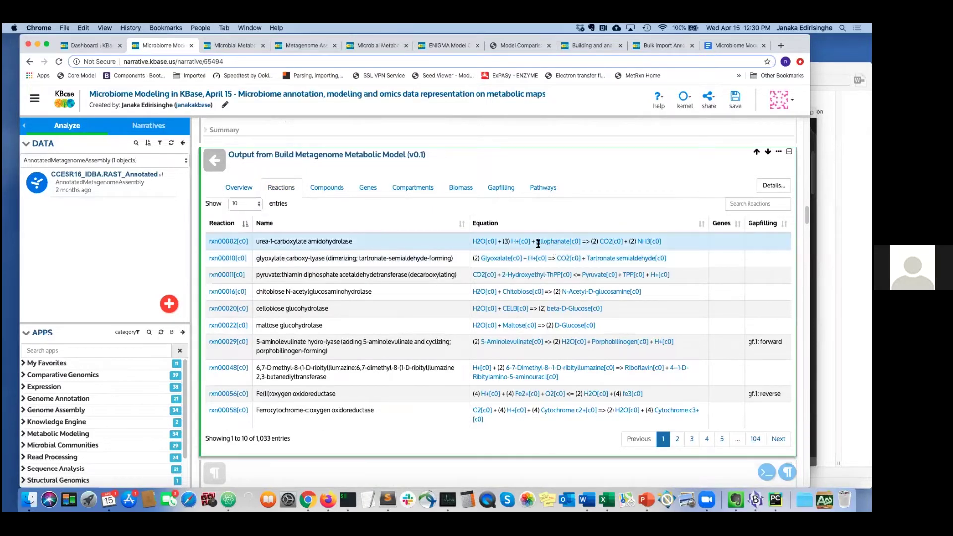
click(329, 187)
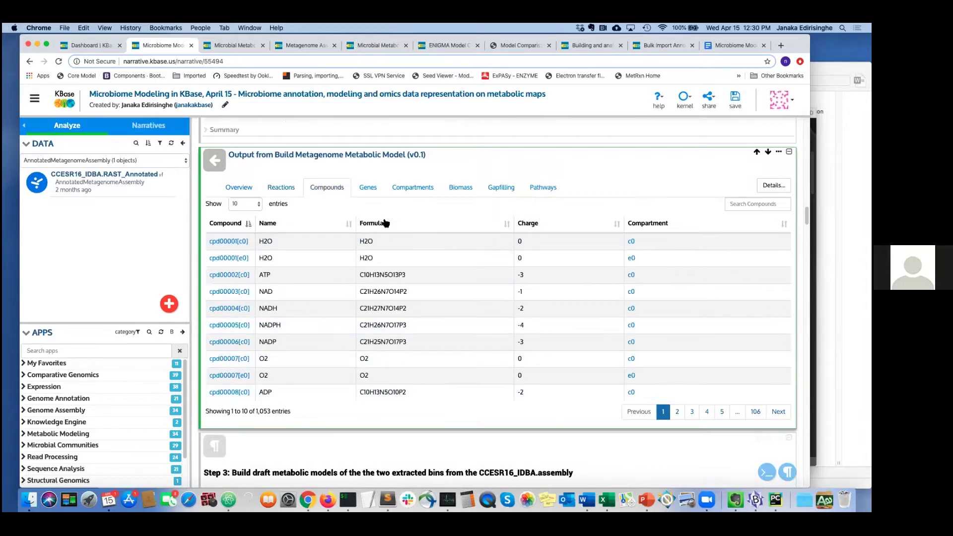
click(367, 191)
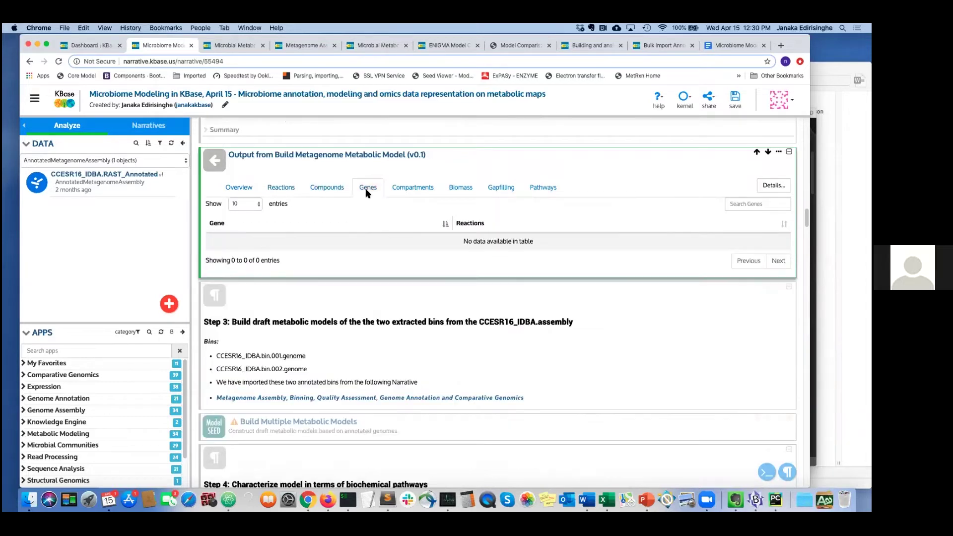
click(401, 192)
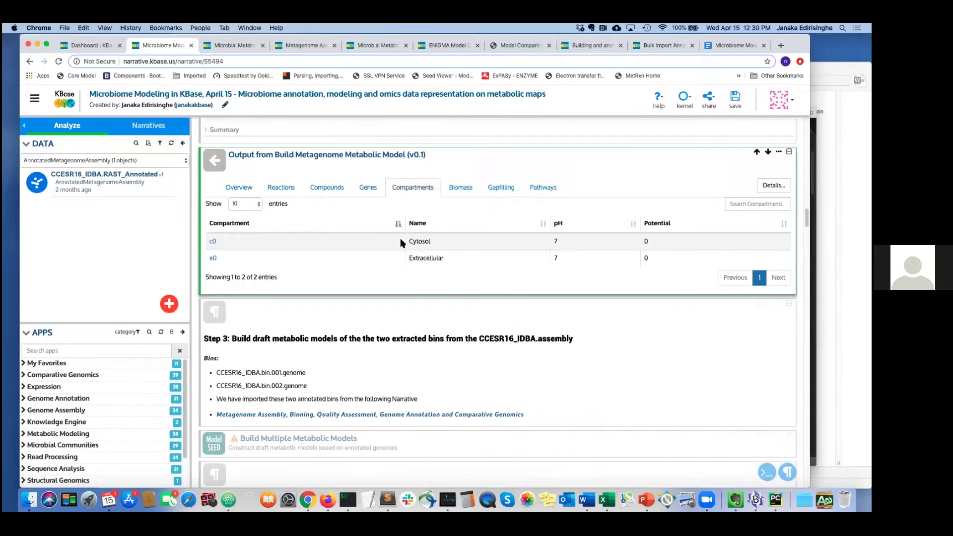
click(466, 189)
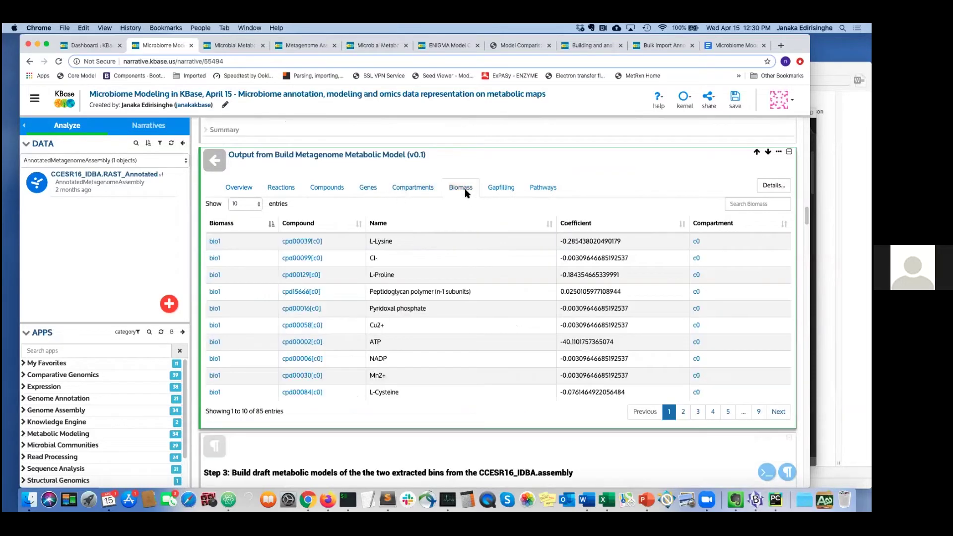
click(503, 192)
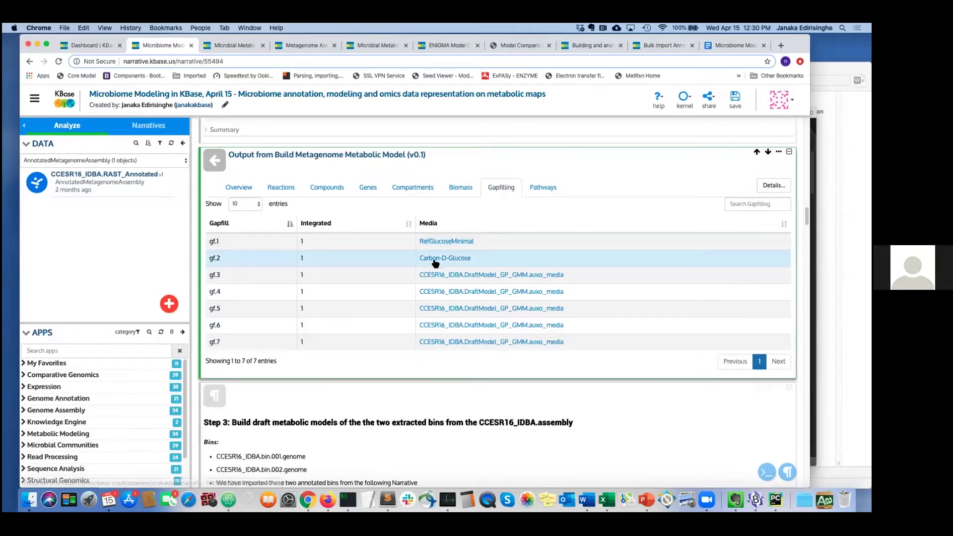
click(537, 191)
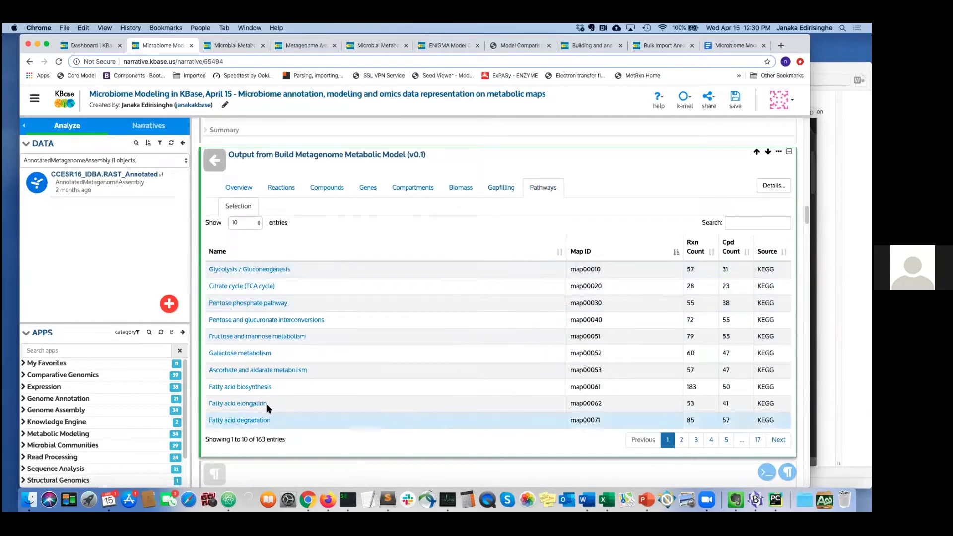
Open the Glycolysis / Gluconeogenesis pathway map and scroll past it.
click(244, 271)
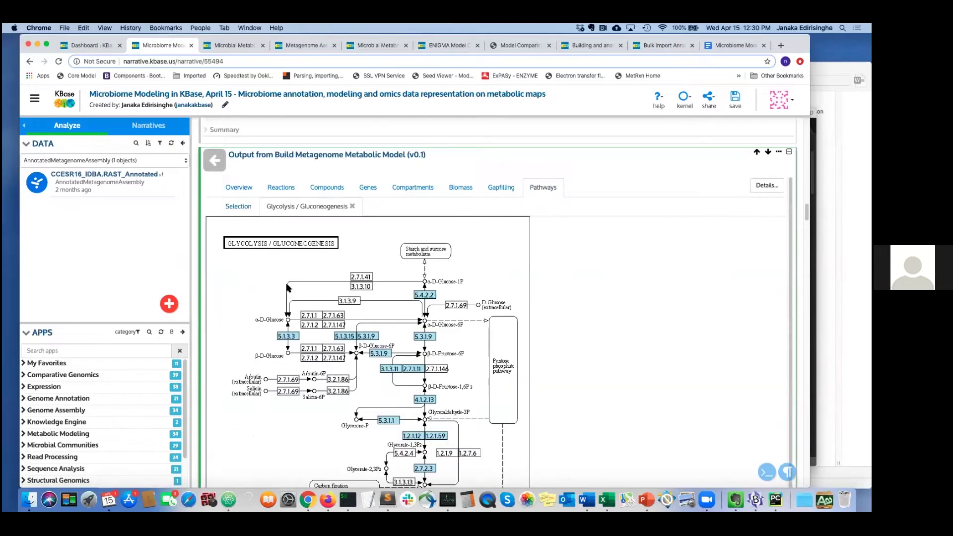
scroll(421, 390, down, 1)
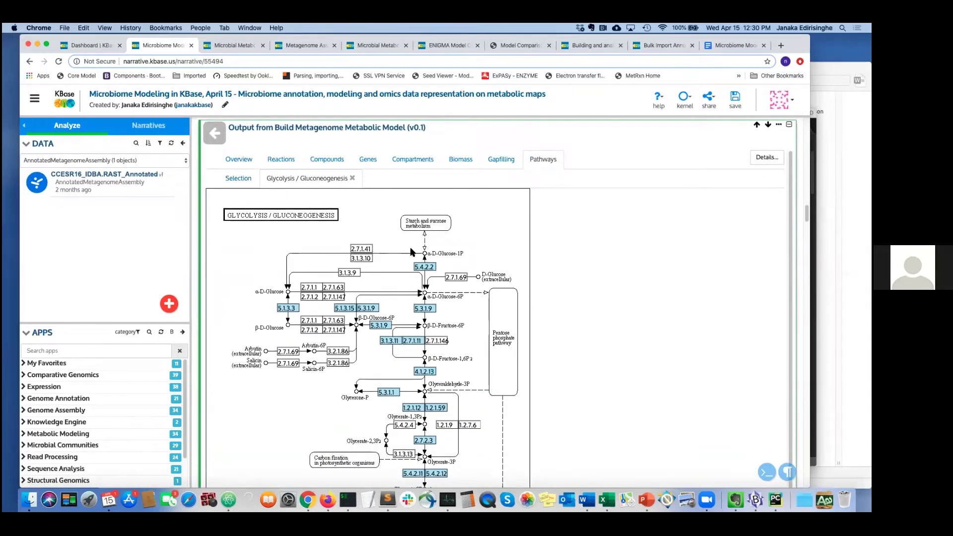
scroll(411, 252, down, 2)
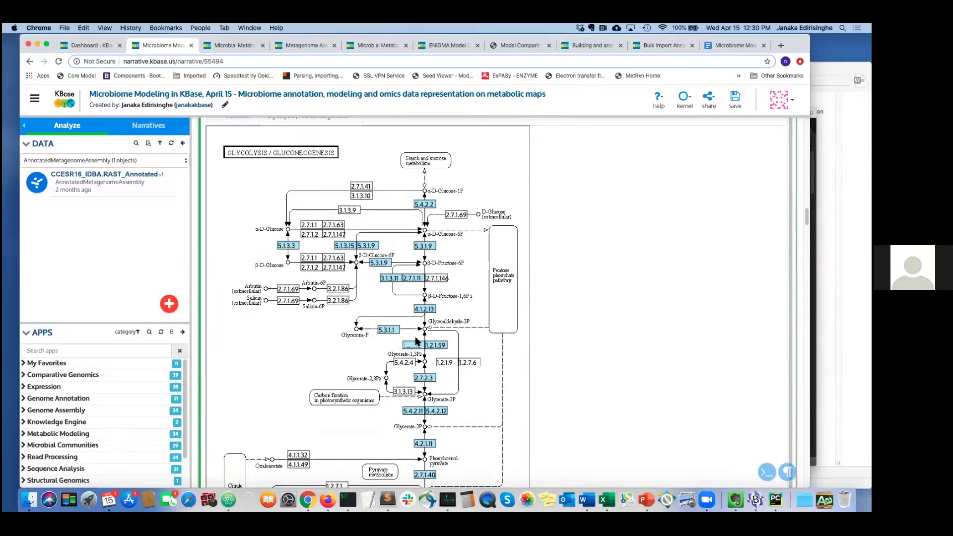
scroll(416, 342, down, 5)
scroll(376, 378, up, 10)
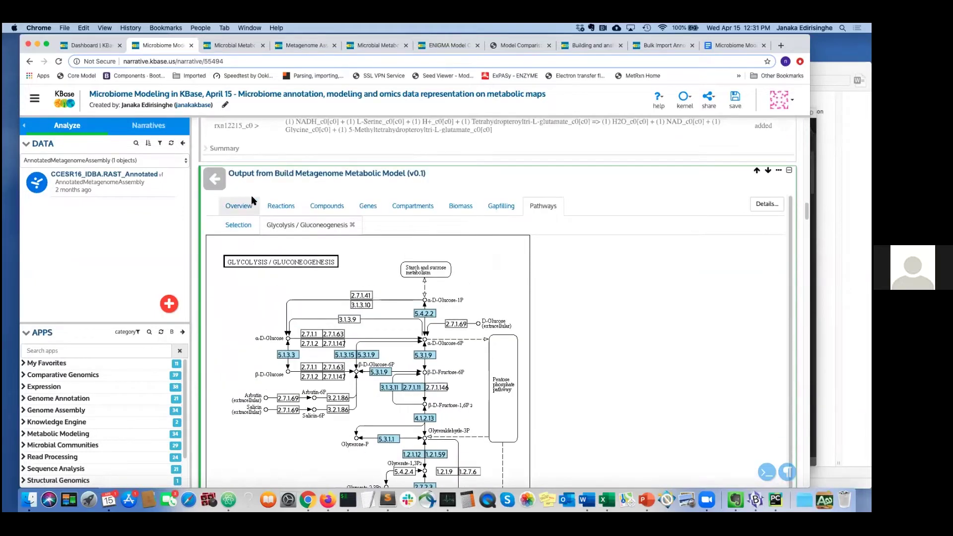
scroll(195, 298, down, 15)
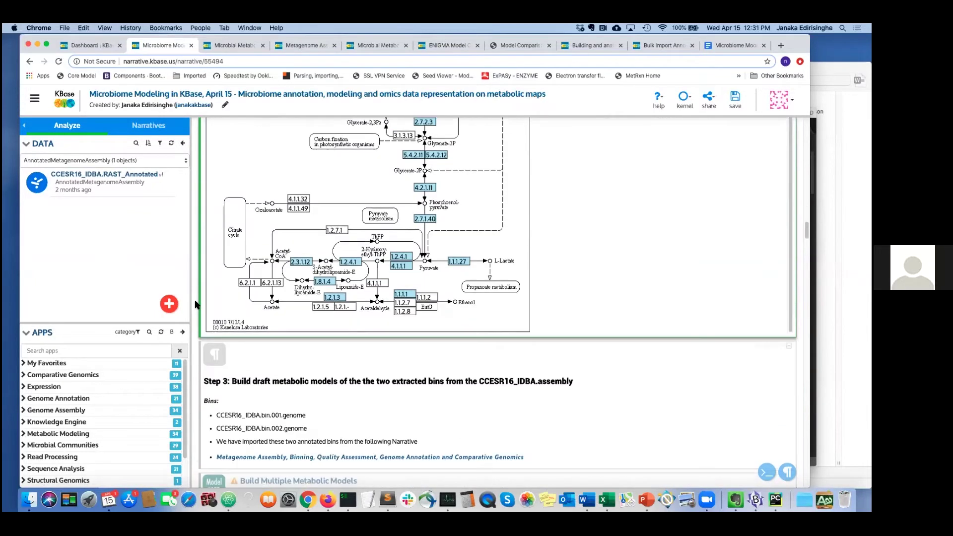
scroll(354, 300, down, 4)
Select the Step 3 cell for building bin.001 and bin.002 draft models.
click(344, 305)
scroll(348, 298, down, 2)
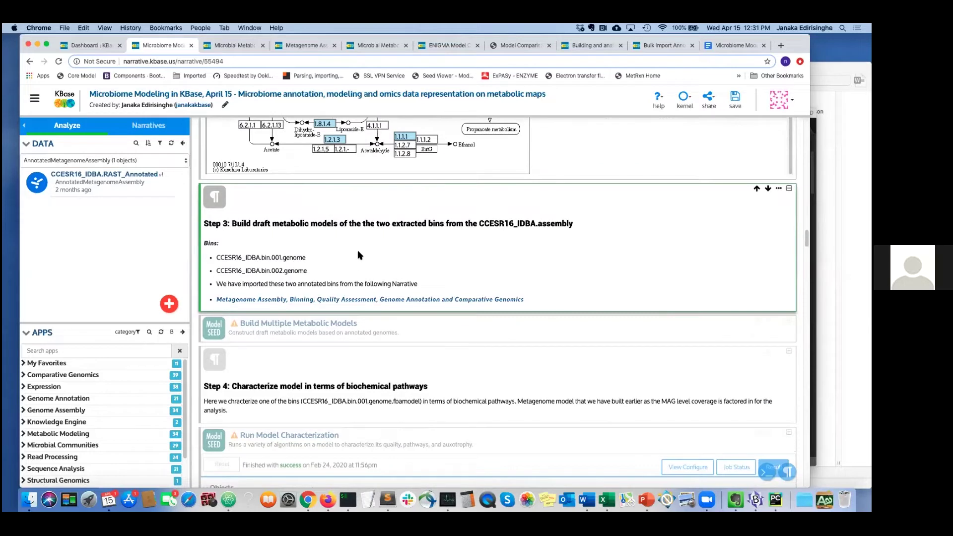
scroll(343, 241, down, 1)
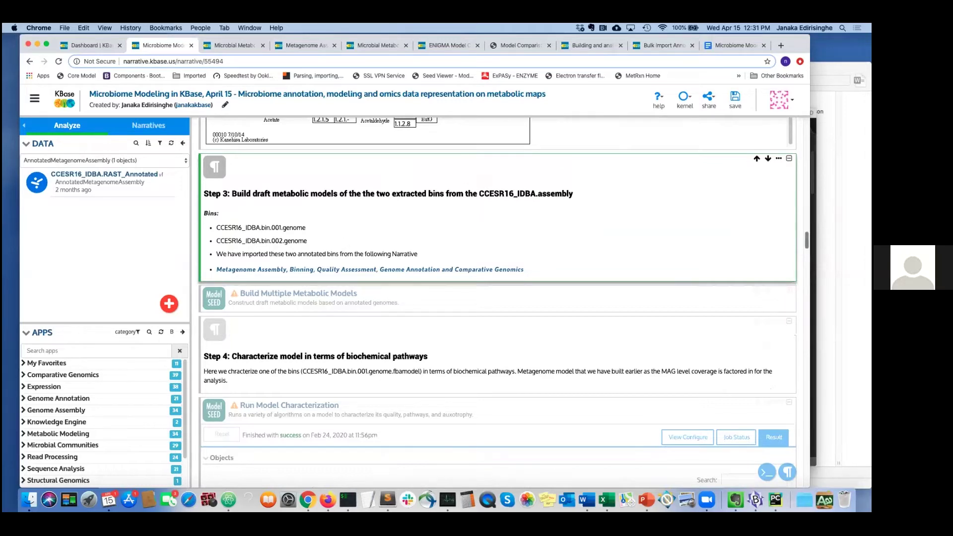
click(232, 46)
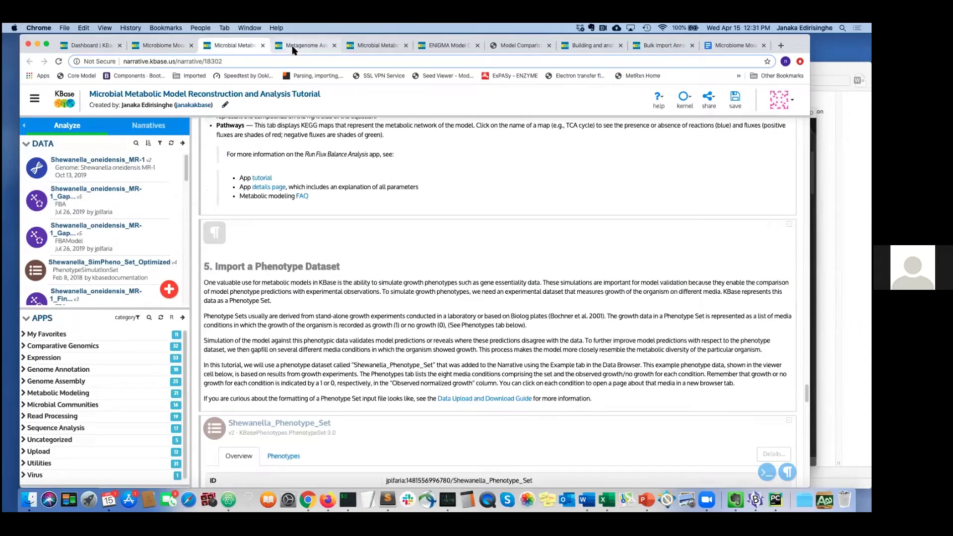
drag(242, 47, 591, 46)
click(233, 47)
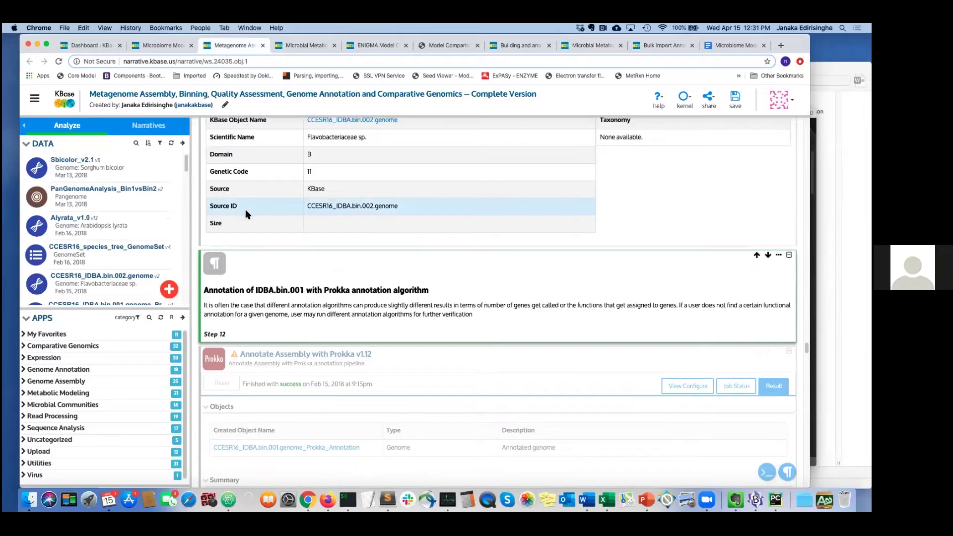
scroll(274, 232, up, 20)
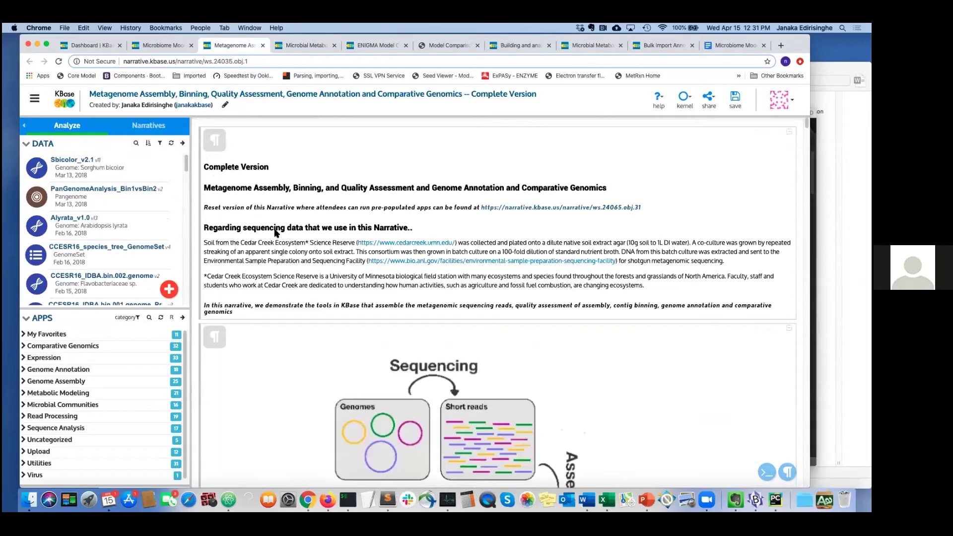
scroll(280, 266, down, 3)
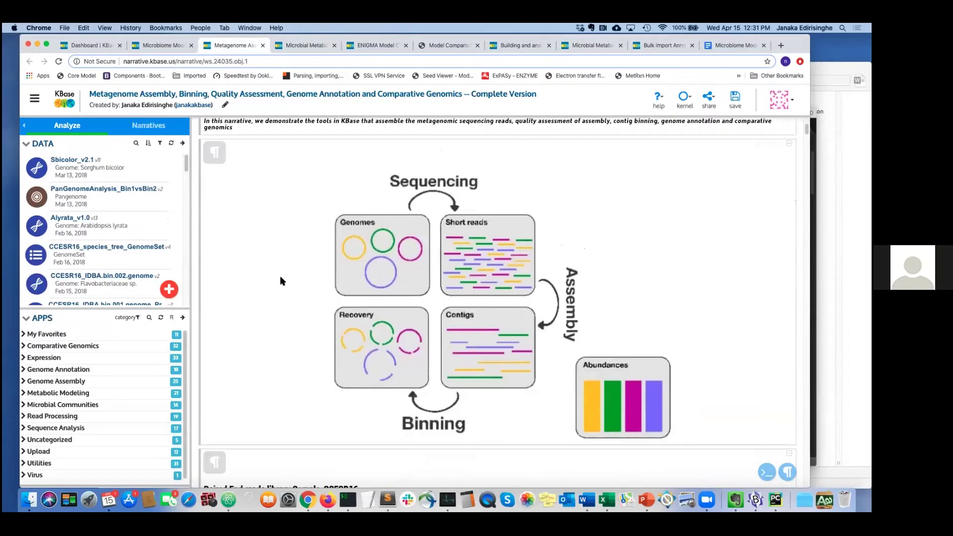
scroll(281, 289, down, 10)
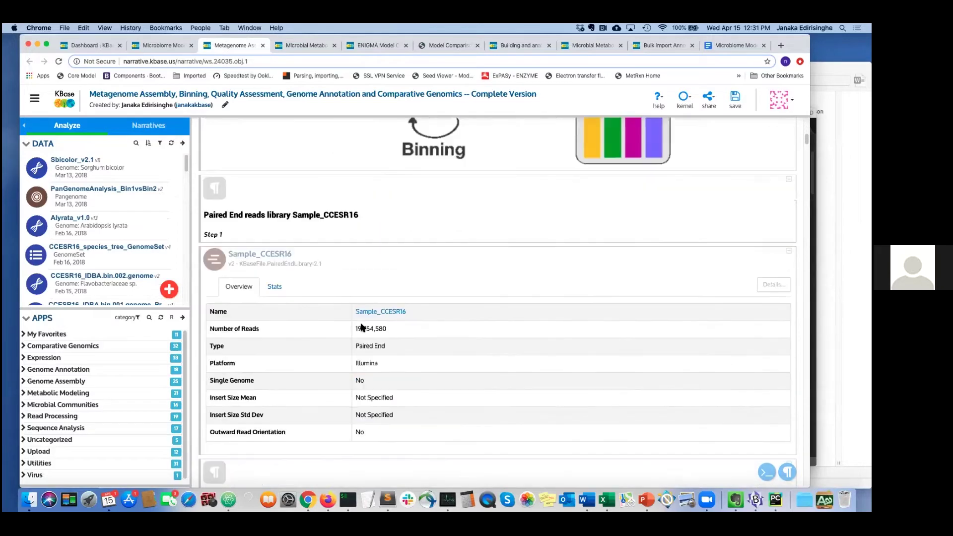
scroll(361, 330, down, 5)
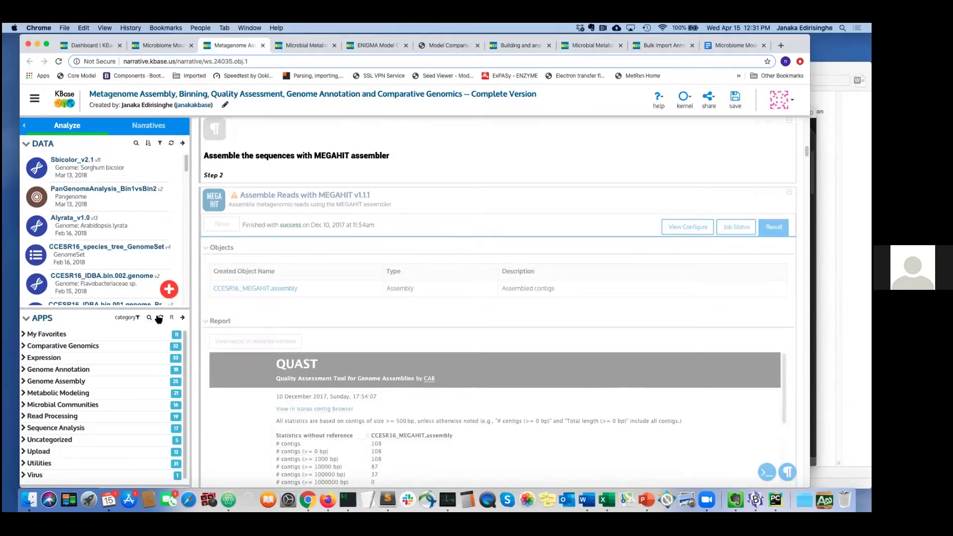
scroll(213, 347, down, 15)
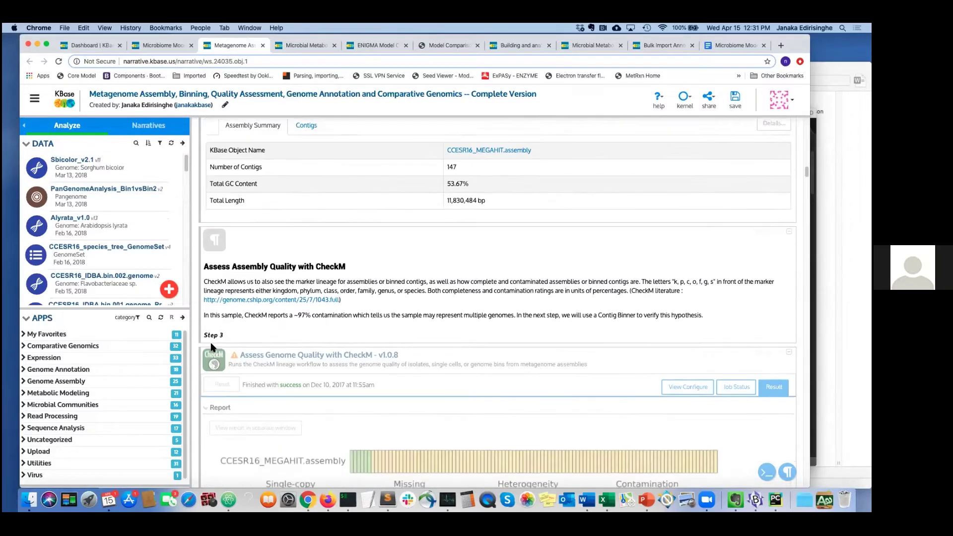
scroll(212, 346, down, 10)
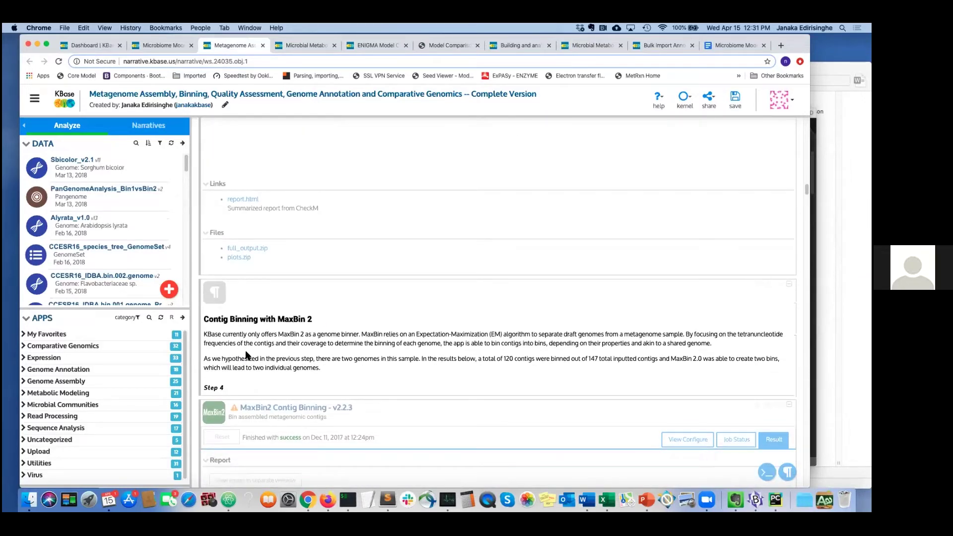
scroll(245, 352, down, 10)
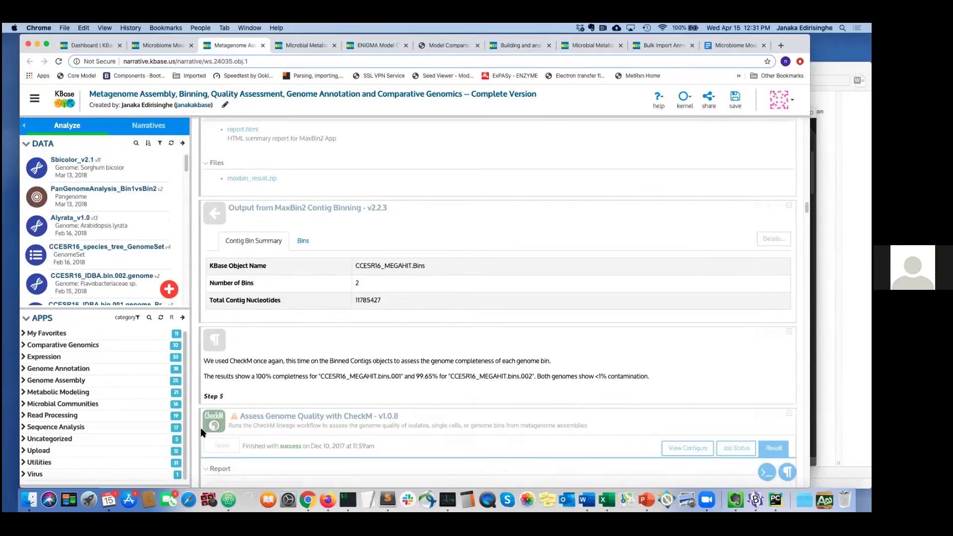
scroll(209, 427, down, 5)
click(362, 222)
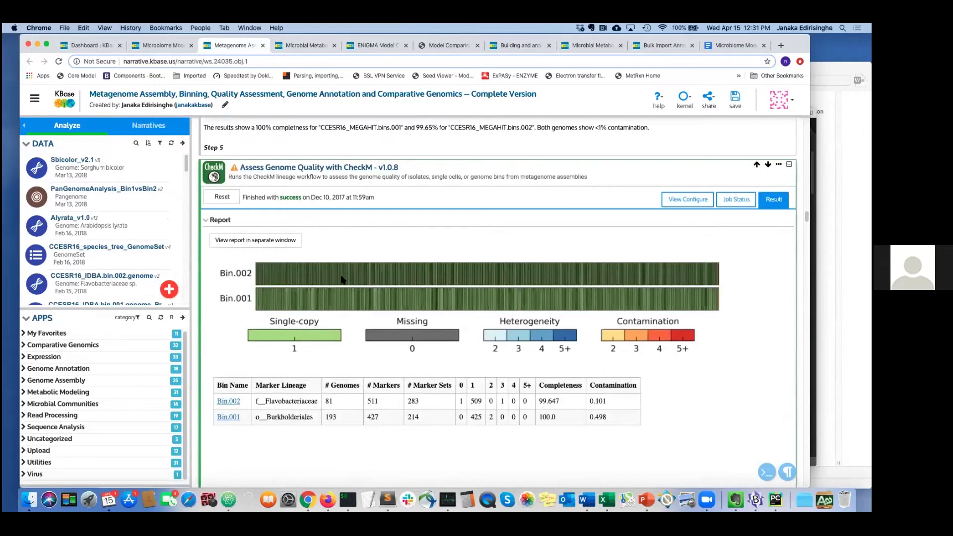
click(301, 47)
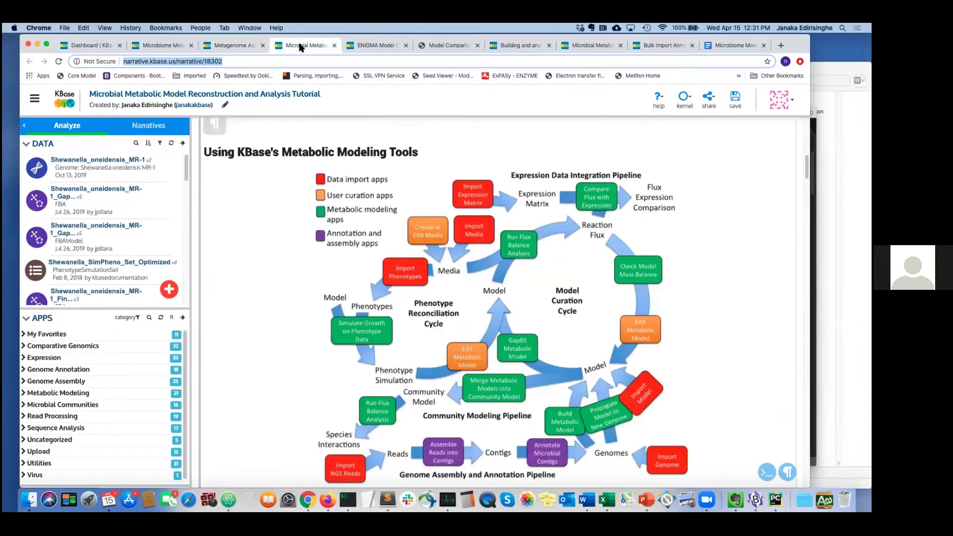
click(169, 46)
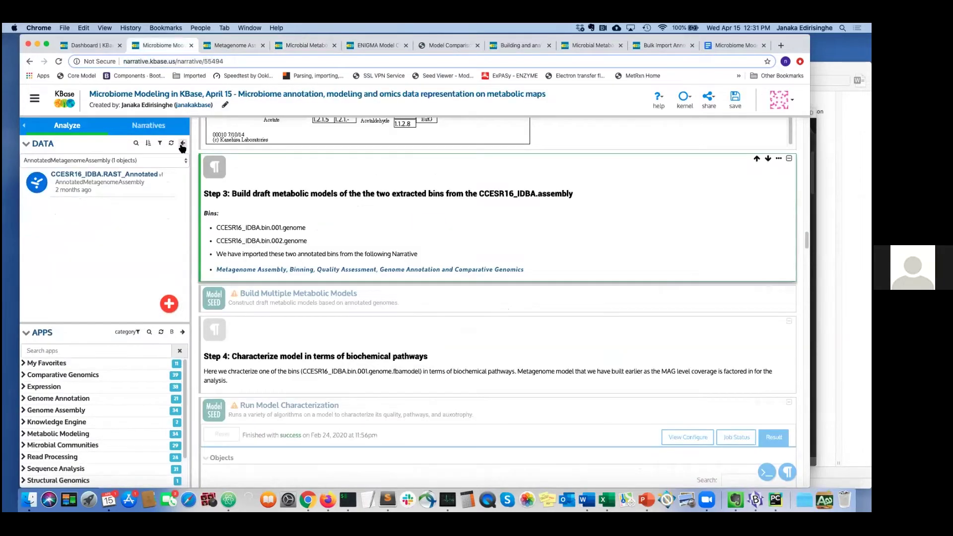
Extend the shared-data search toward CCESR16_IDBA.bin.001, review results, and close the browser.
click(183, 144)
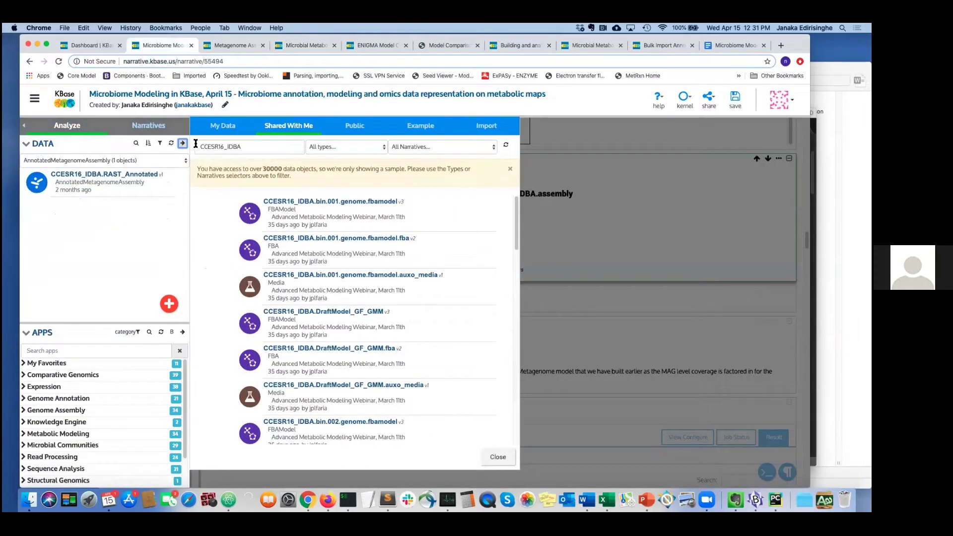
drag(195, 143, 243, 154)
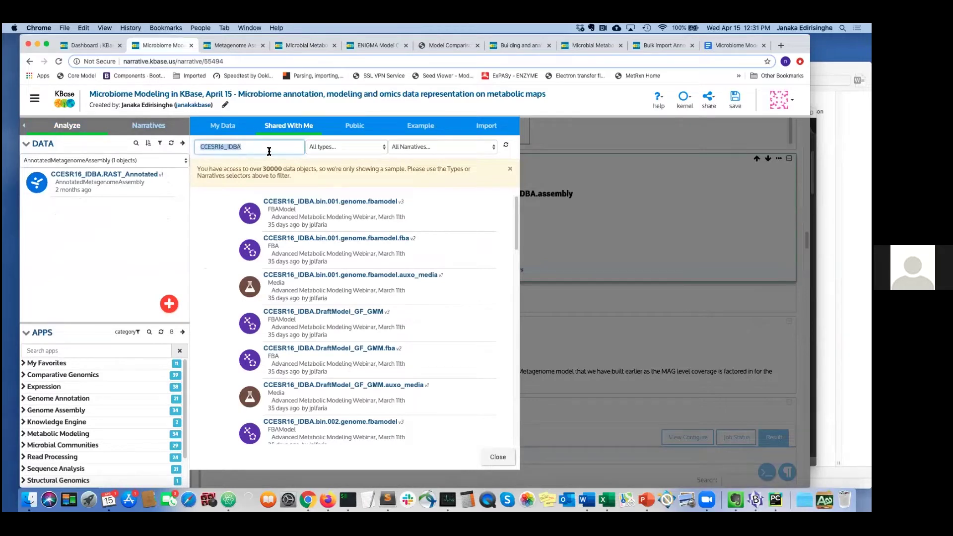
mouse_move(293, 207)
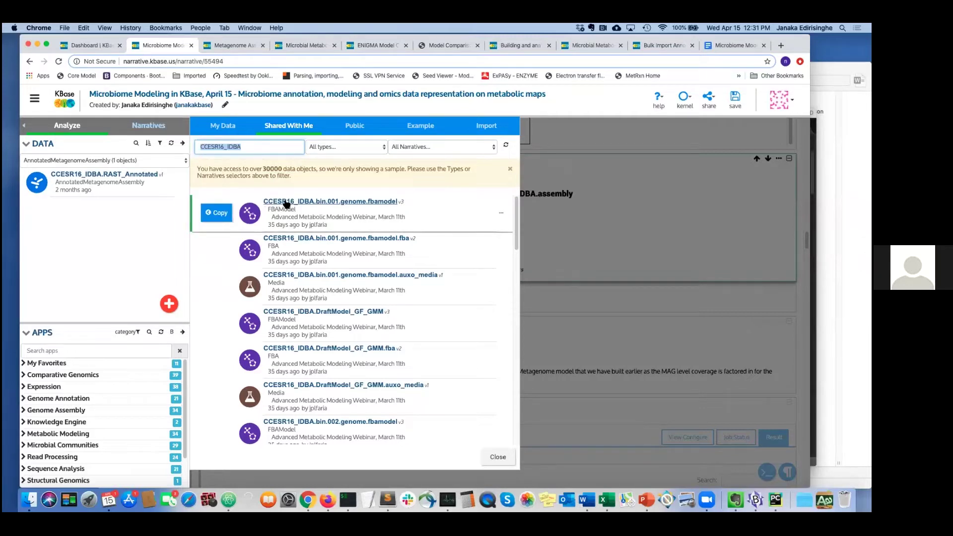
click(247, 150)
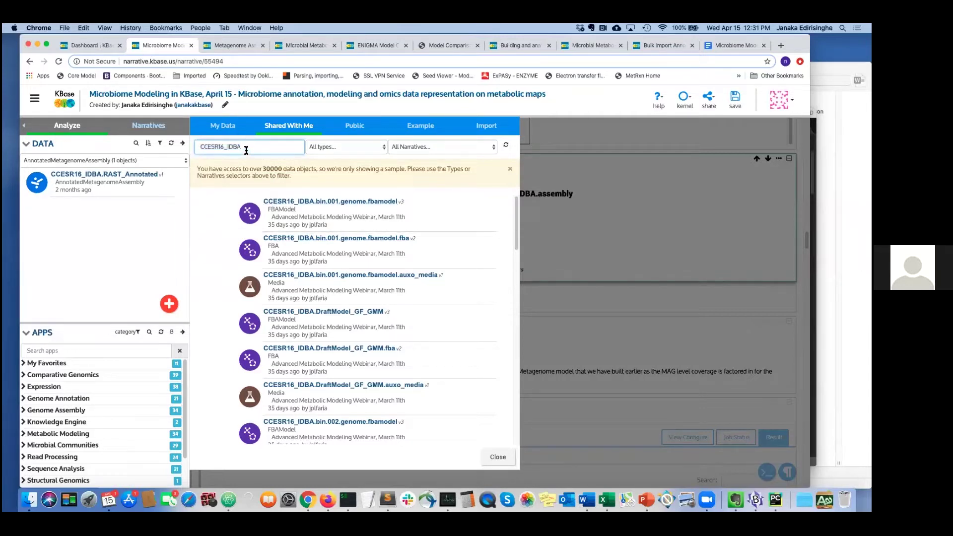
text(.bin.001)
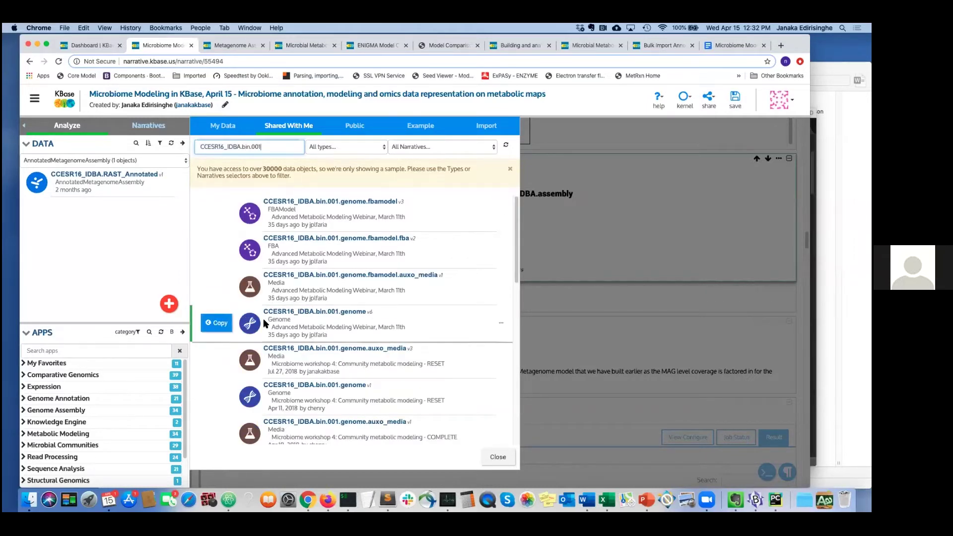
mouse_move(292, 277)
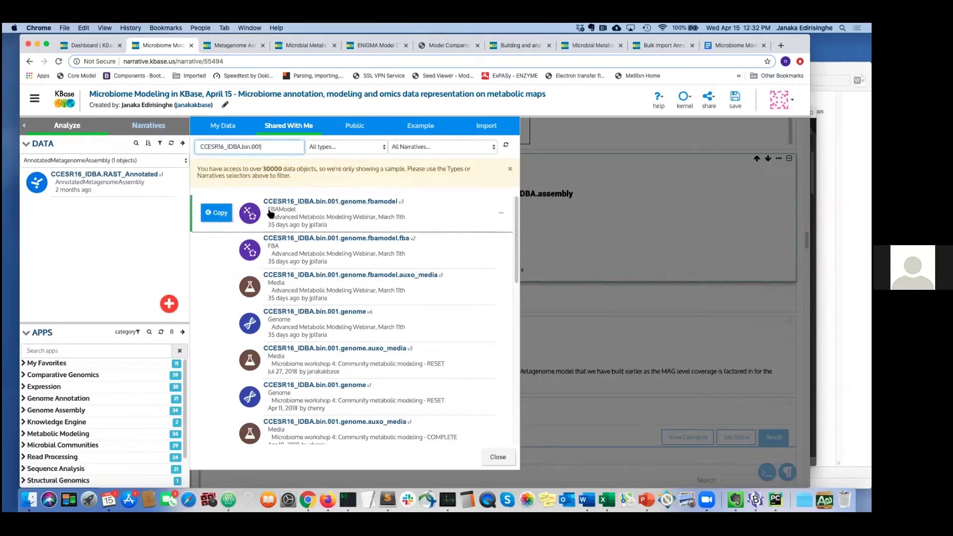
click(579, 237)
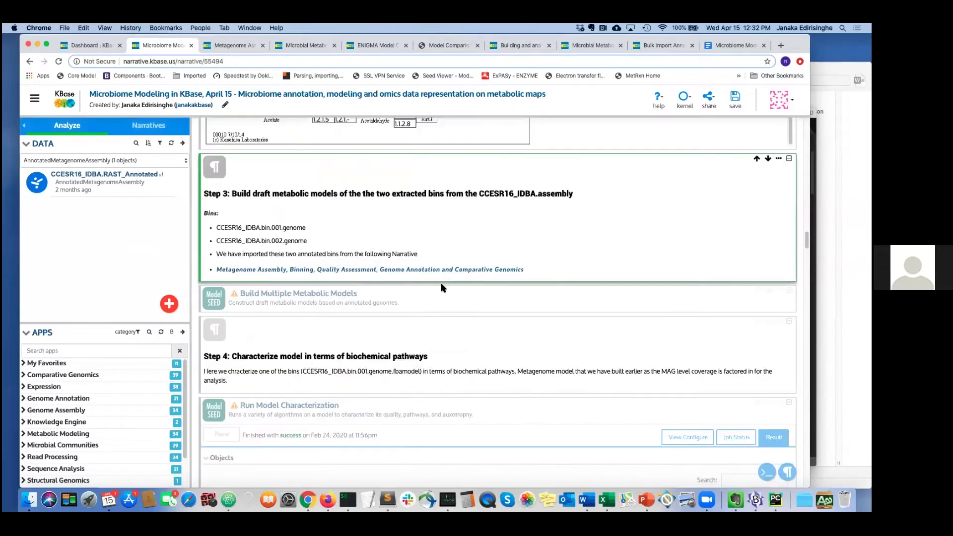
Change the data panel type filter from AnnotatedMetagenomeAssembly to Genome, listing six genomes.
scroll(299, 227, up, 1)
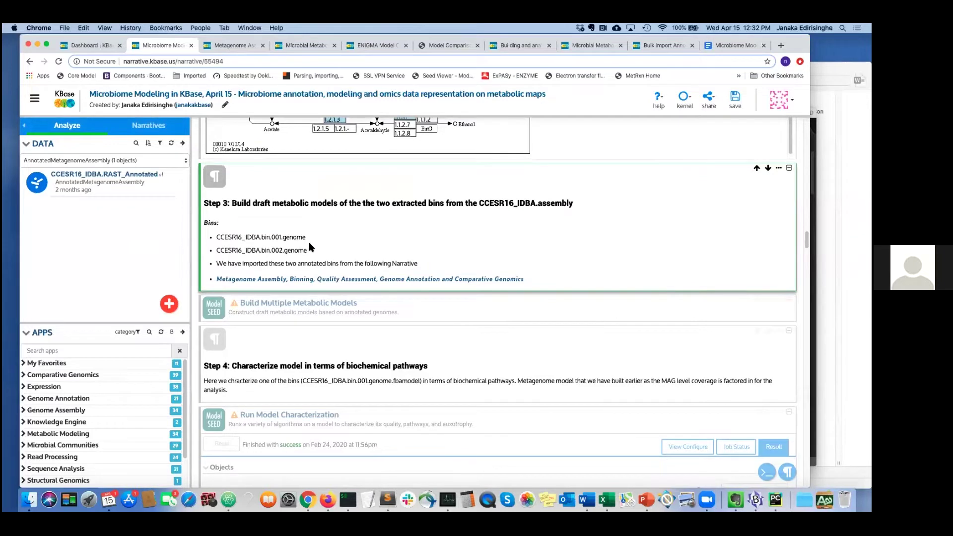
click(139, 160)
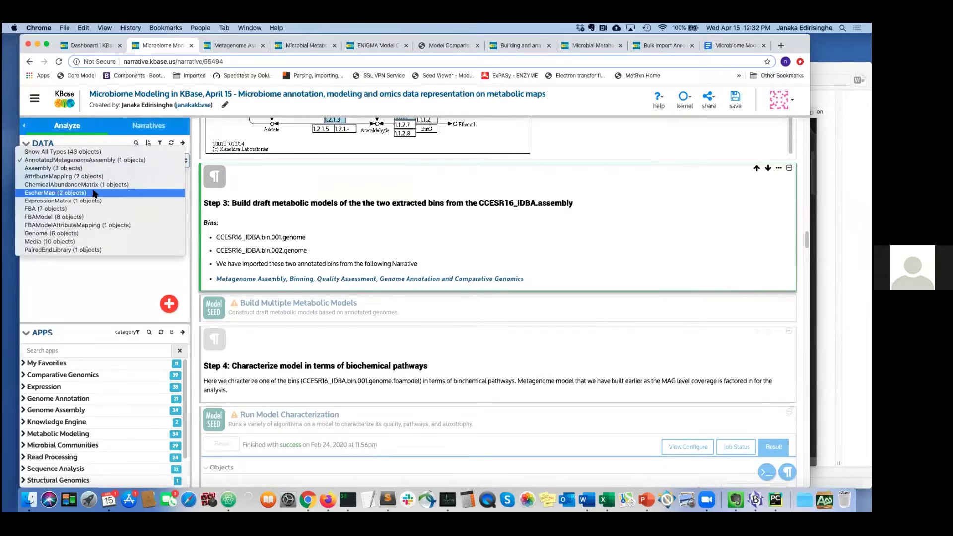
click(97, 238)
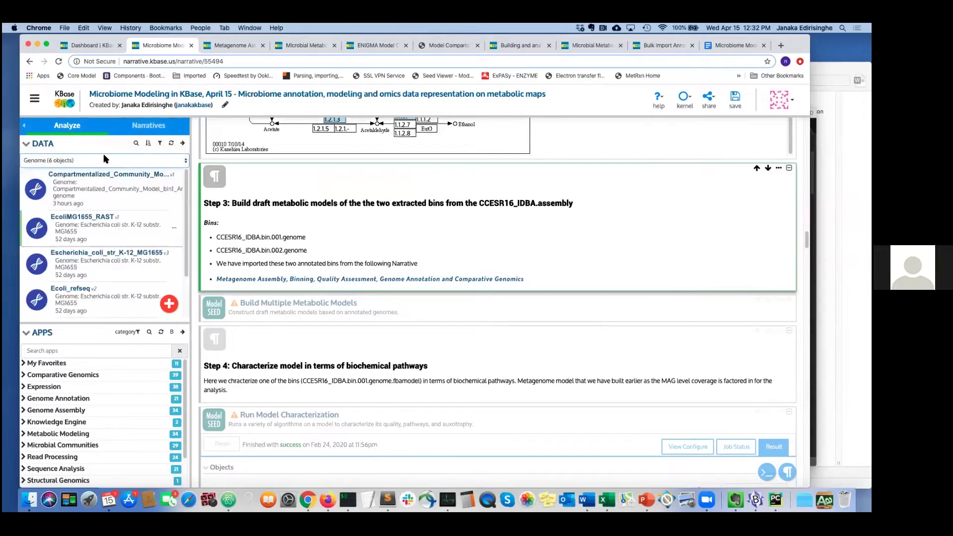
click(109, 159)
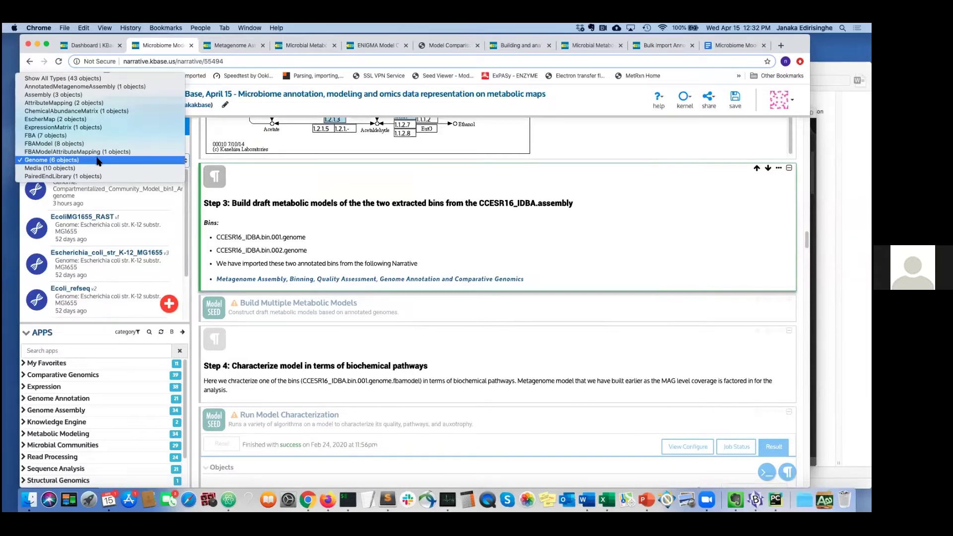
click(98, 163)
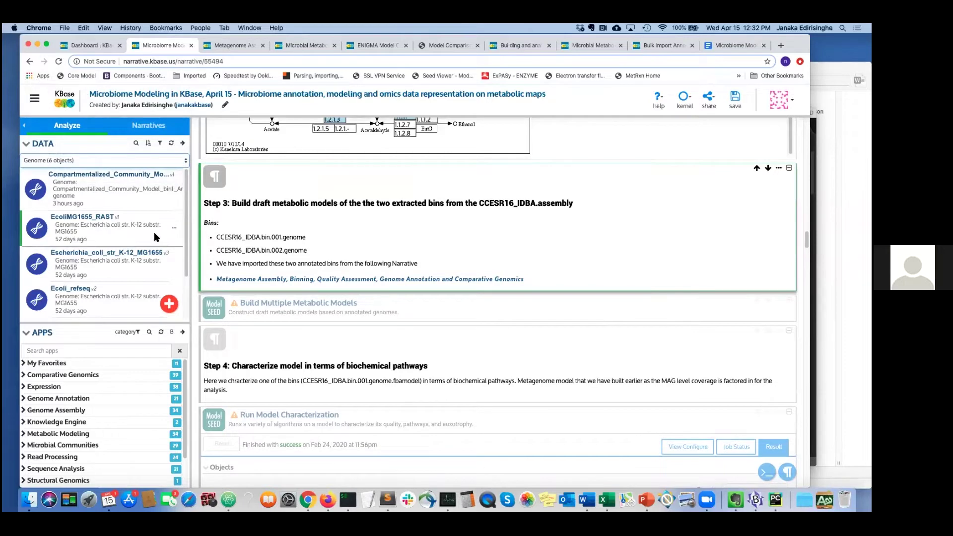
Select the Build Multiple Metabolic Models app cell in the narrative.
scroll(147, 226, down, 2)
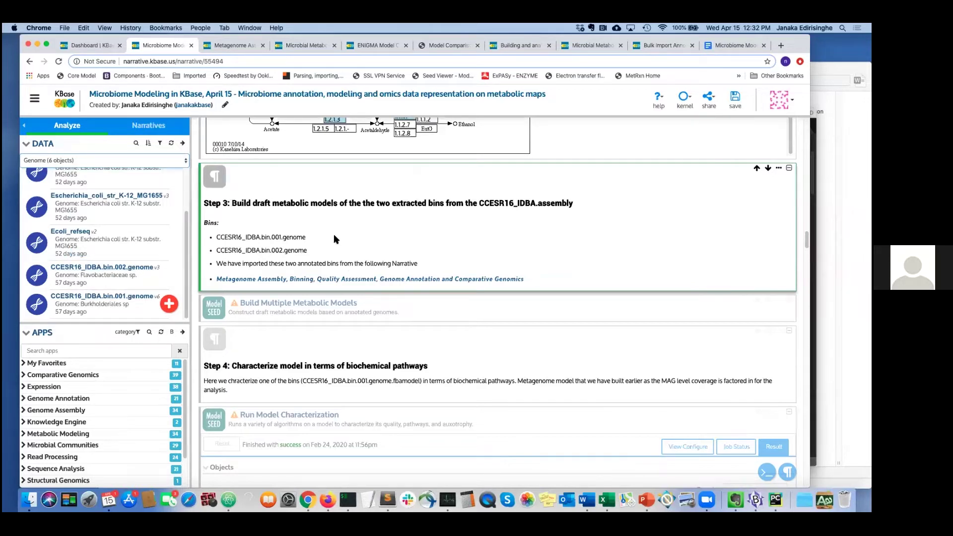
scroll(335, 240, down, 1)
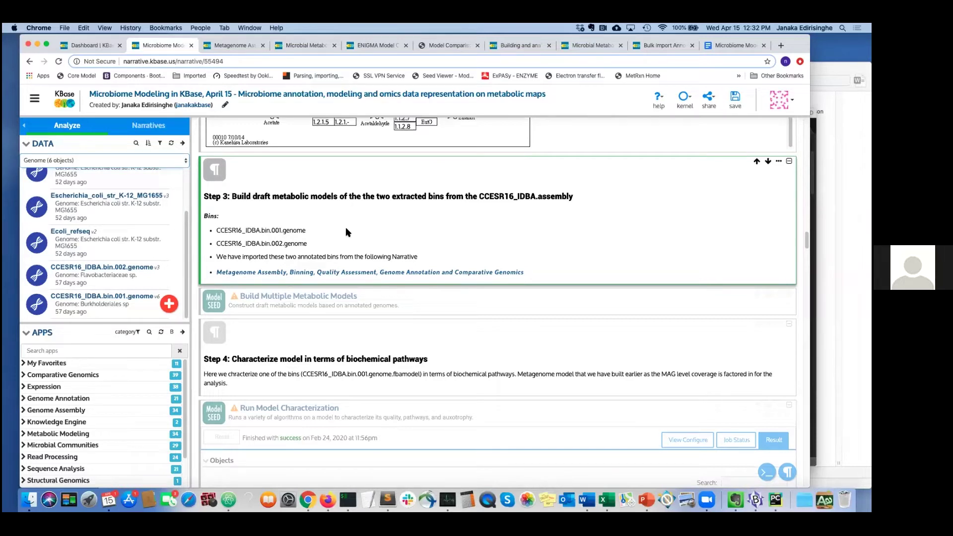
click(387, 304)
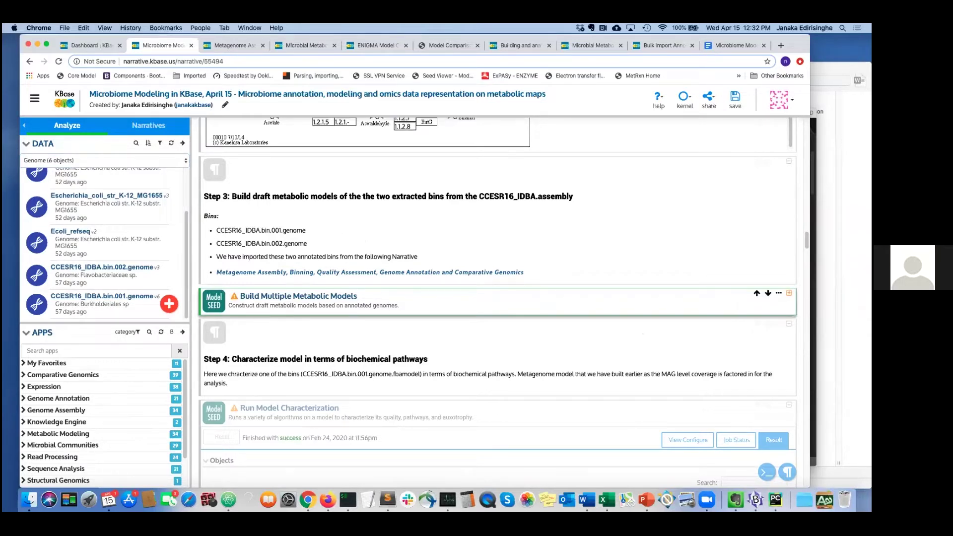
Expand the multi-model cell to show its inputs: bin.001 and bin.002 genomes with Carbon-D-Glucose media.
click(789, 293)
scroll(477, 300, down, 1)
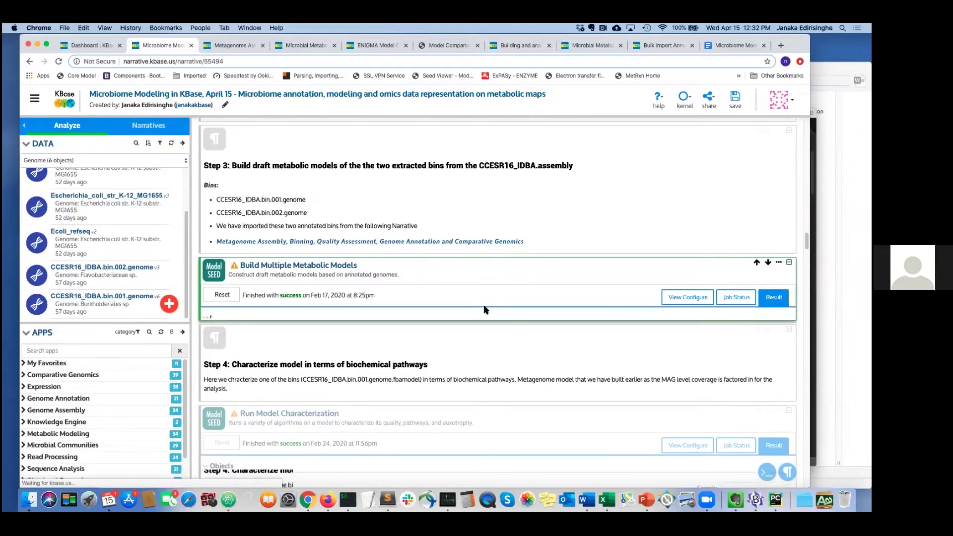
scroll(481, 268, down, 3)
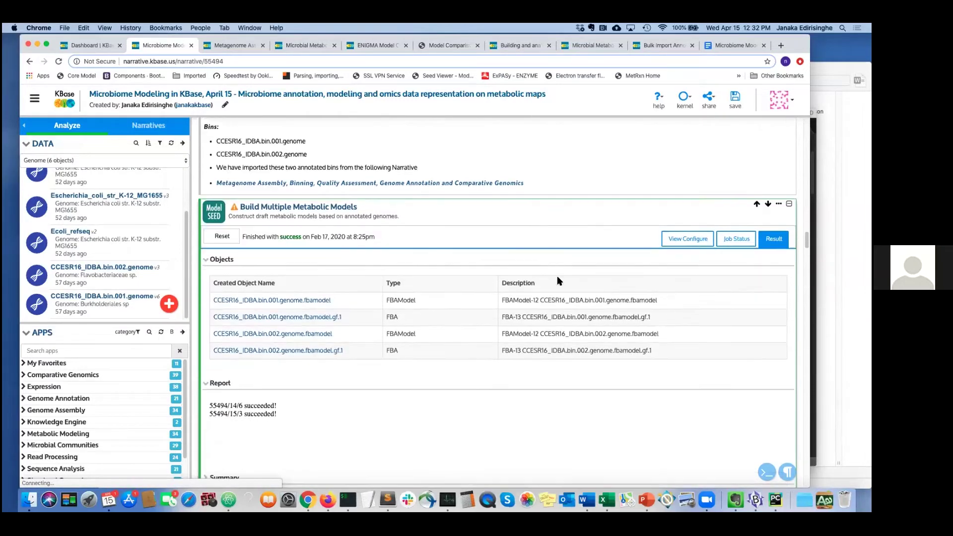
click(678, 243)
scroll(388, 228, down, 1)
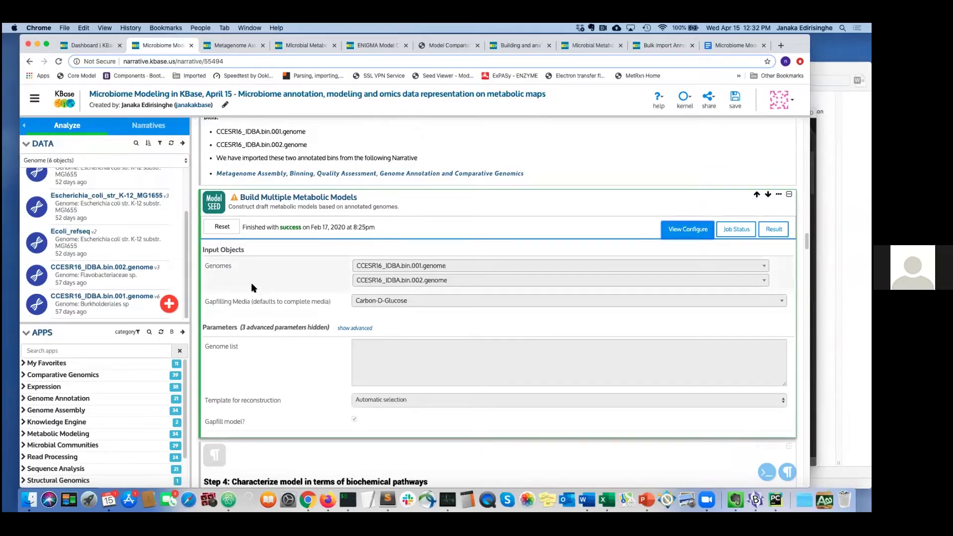
scroll(252, 289, down, 1)
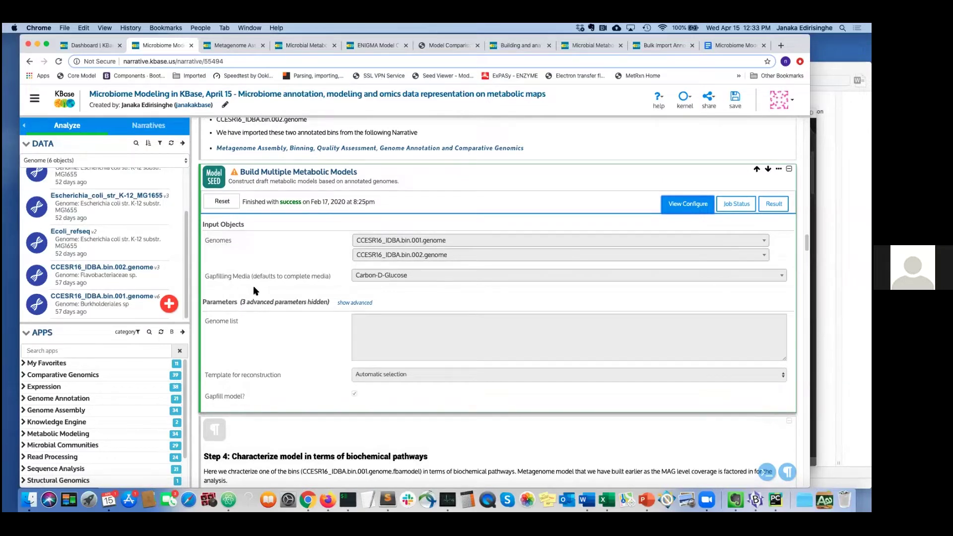
scroll(254, 291, down, 1)
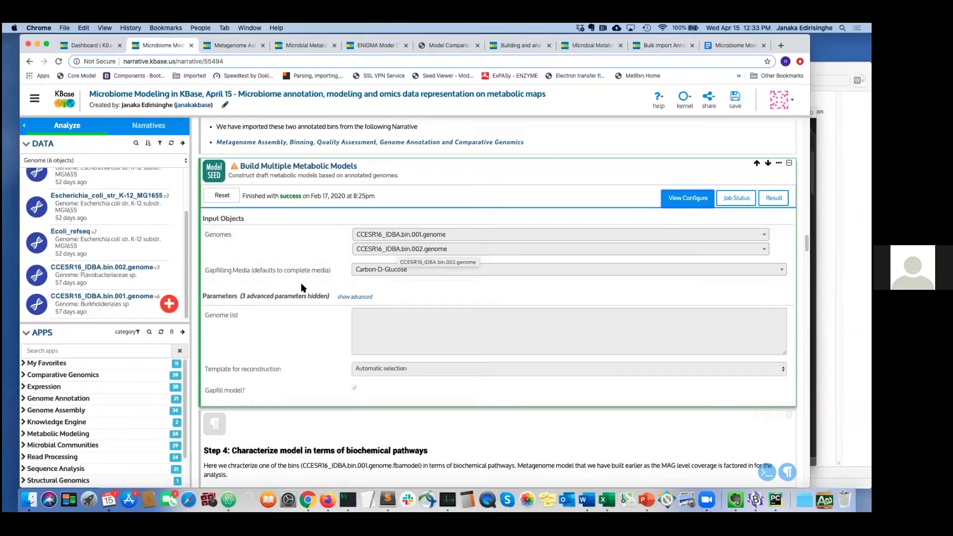
scroll(376, 287, down, 1)
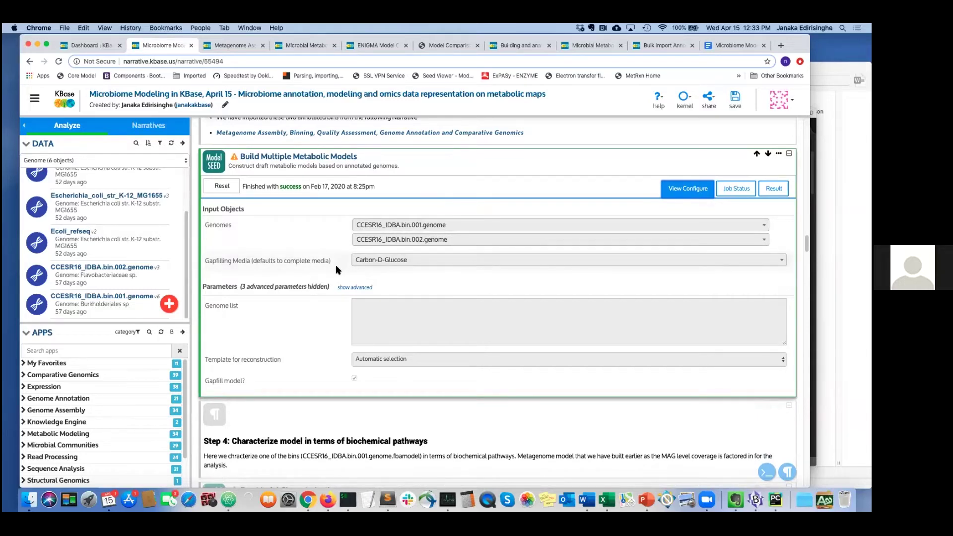
scroll(330, 267, down, 6)
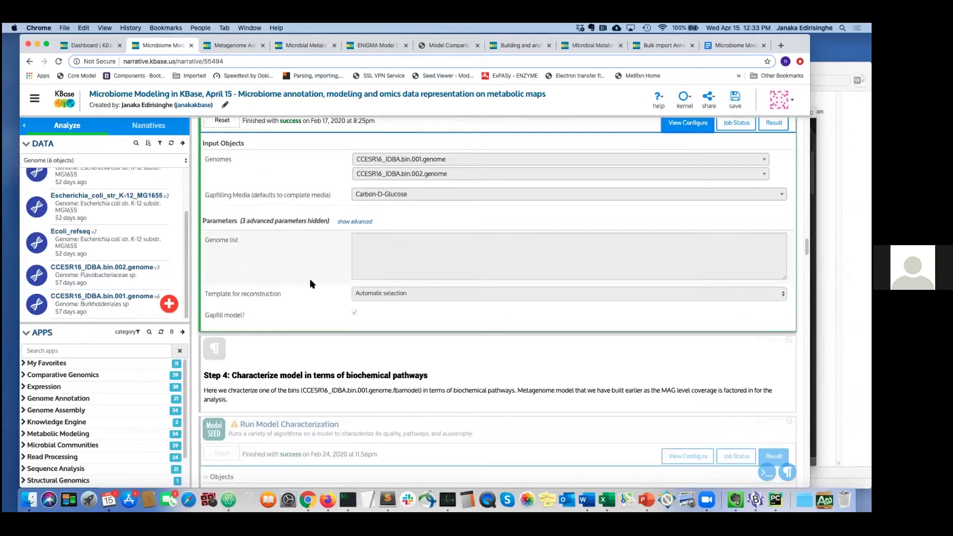
Show the Template for reconstruction options, currently set to automatic.
click(375, 295)
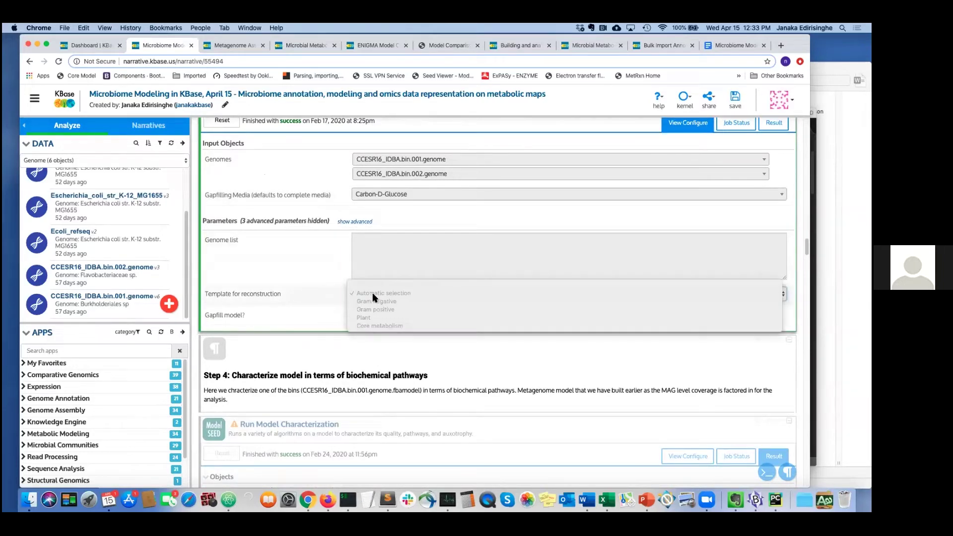
click(286, 298)
click(359, 295)
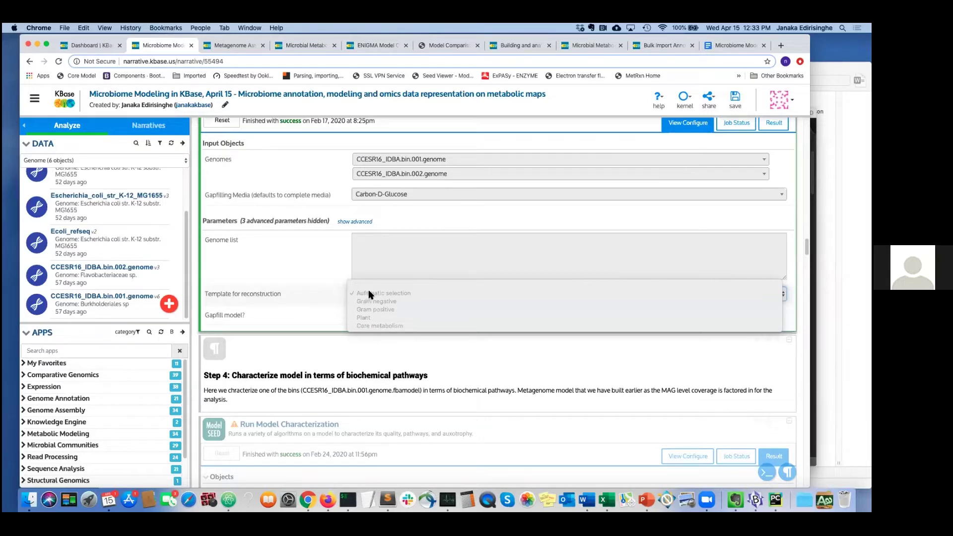
Close the Template choices, keeping Automatic, and filter the Data panel to FBAModel objects.
click(293, 302)
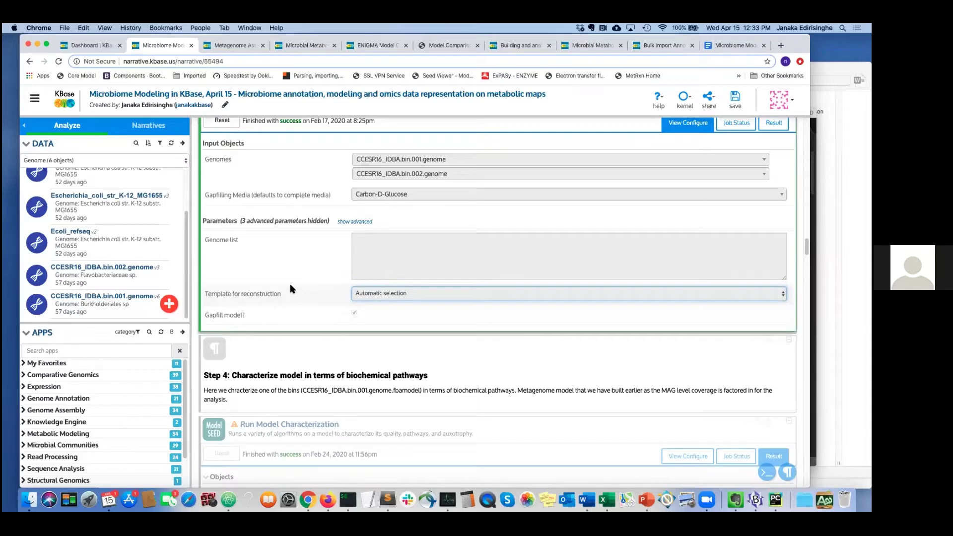
scroll(290, 284, up, 1)
scroll(288, 308, up, 3)
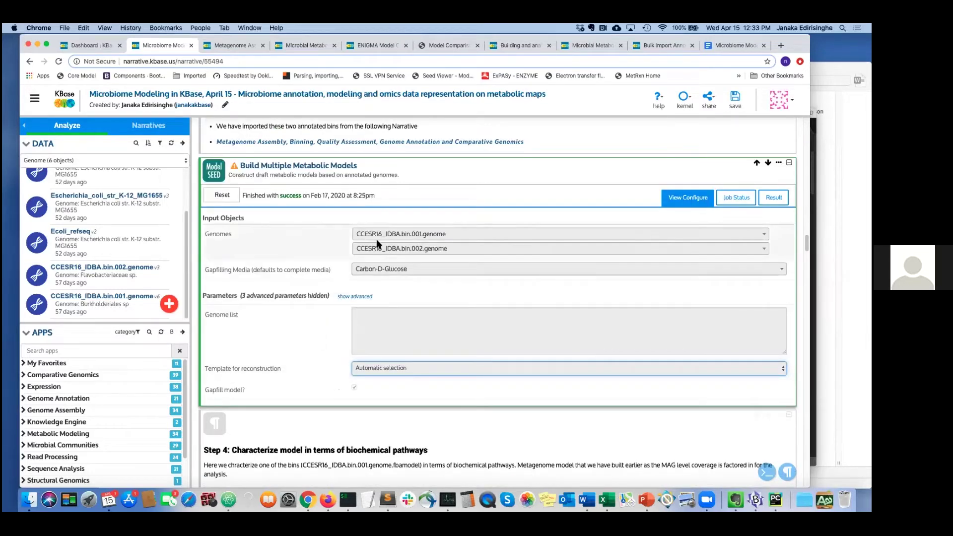
scroll(305, 278, down, 4)
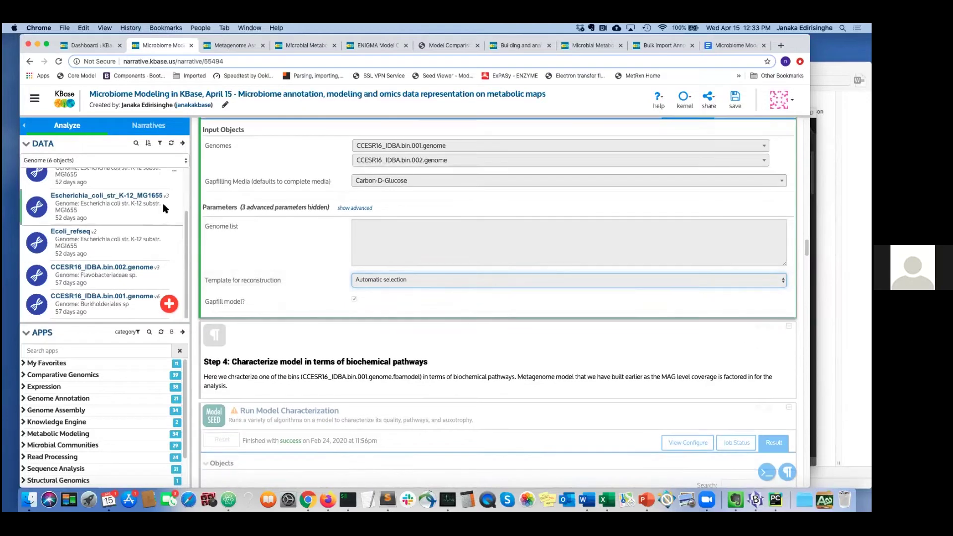
click(140, 163)
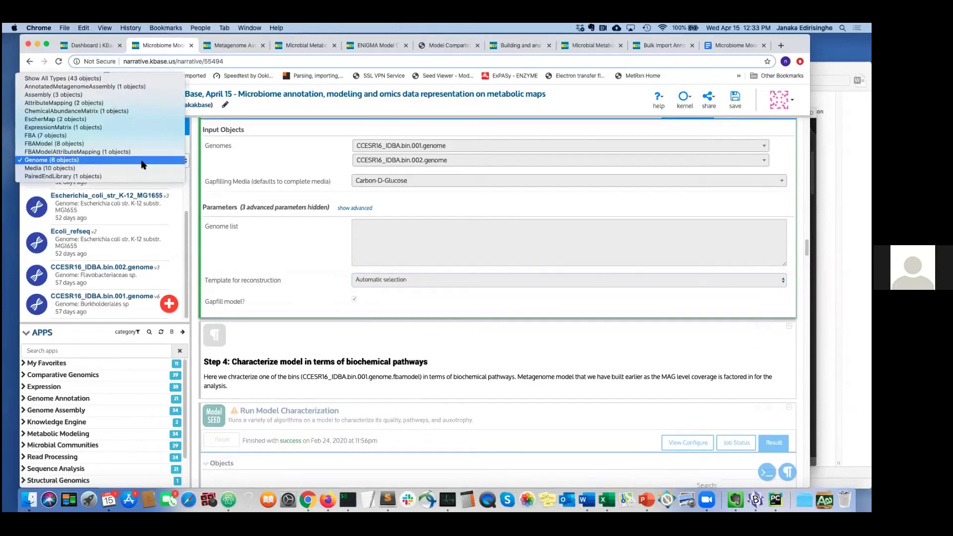
click(84, 144)
Scroll down the narrative and select the Step 4 description cell.
scroll(113, 263, down, 1)
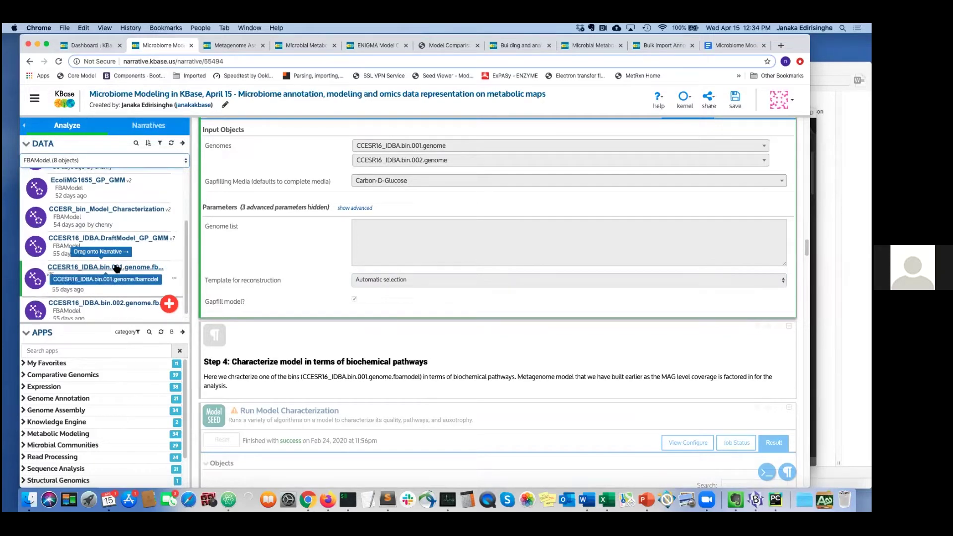
scroll(297, 341, down, 1)
scroll(298, 281, up, 3)
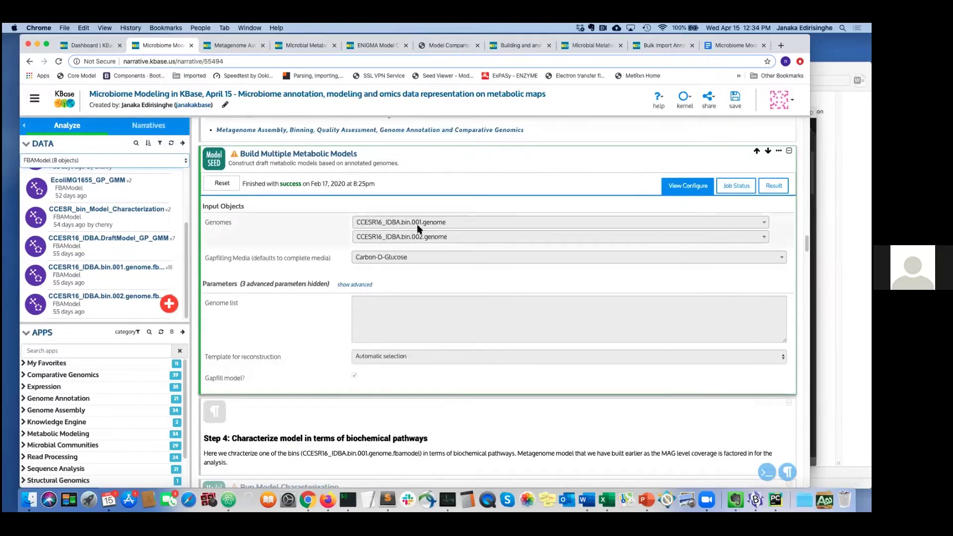
scroll(264, 411, down, 2)
scroll(272, 392, down, 2)
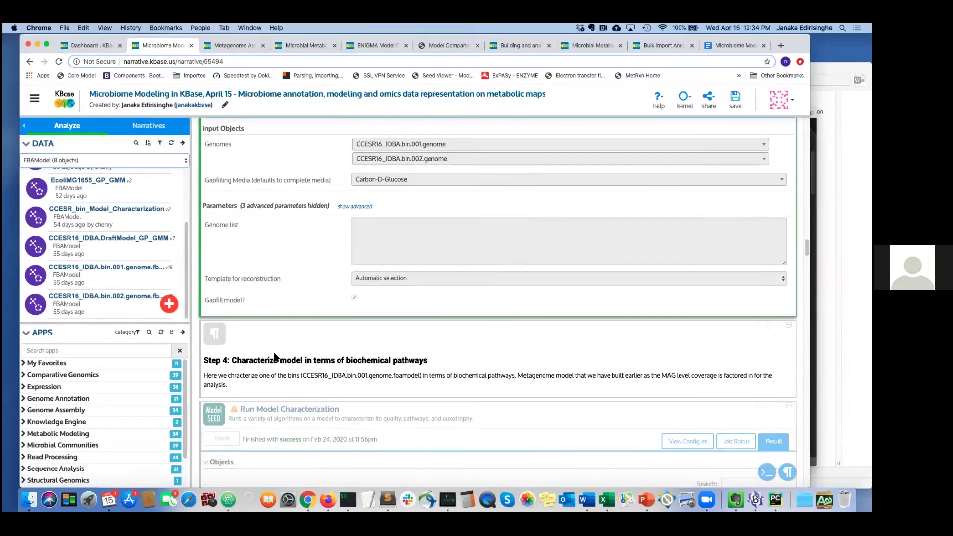
click(282, 361)
Show the Run Model Characterization configuration: input CCESR16_IDBA.bin.001.genome.fbamodel, output CCESR16_bin1_ModelCharacterization.
scroll(278, 347, down, 2)
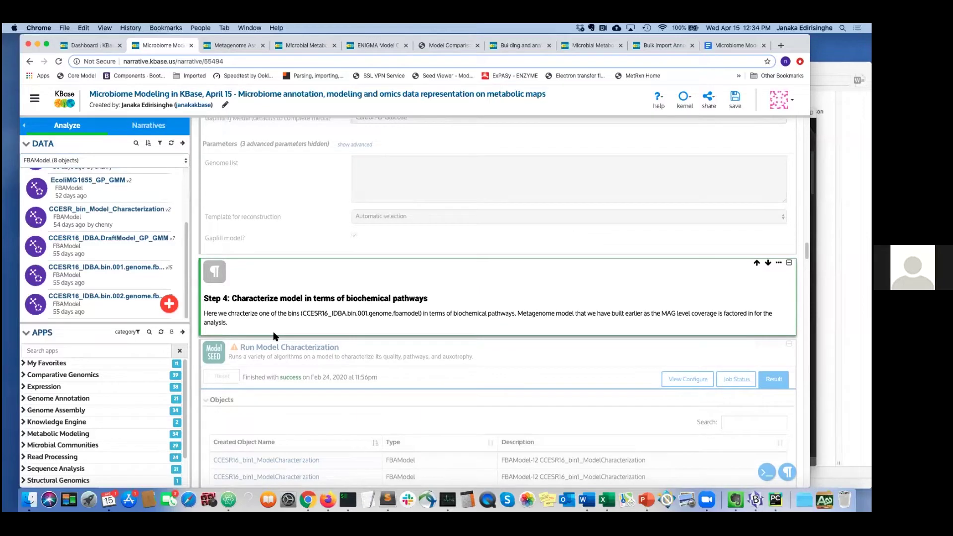
scroll(370, 246, down, 2)
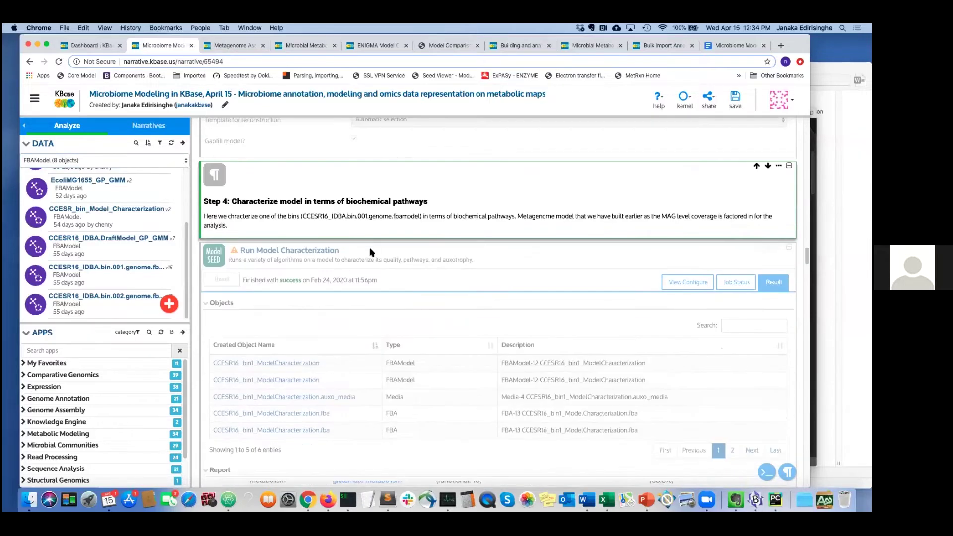
click(368, 253)
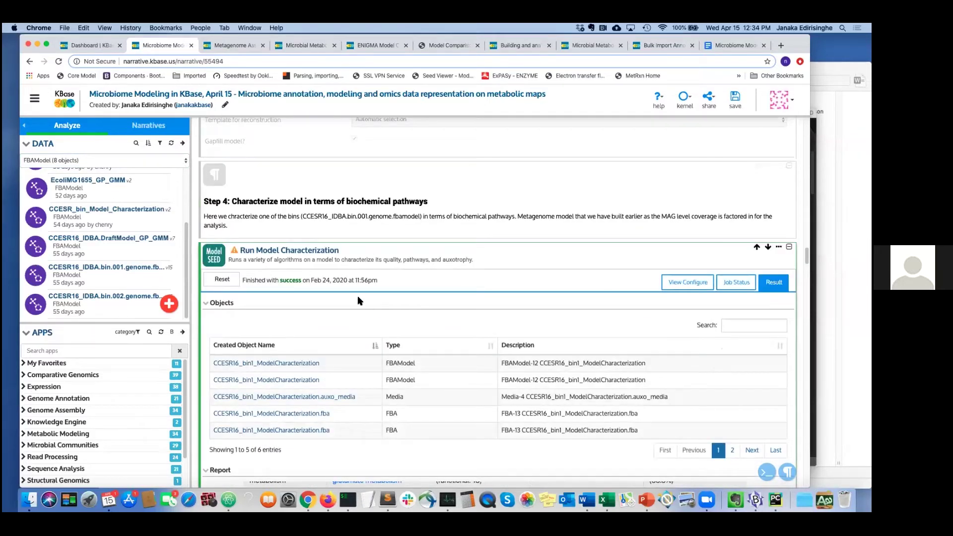
scroll(380, 267, down, 1)
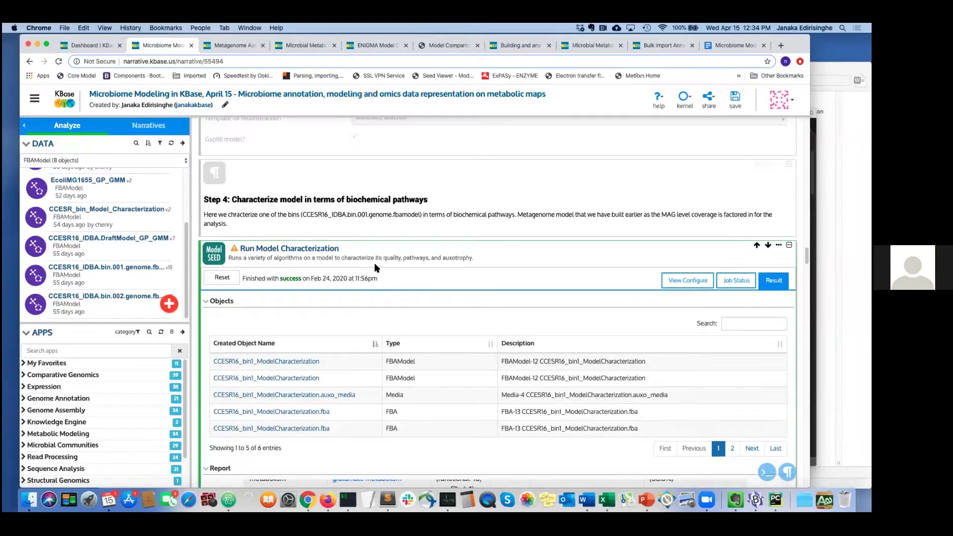
scroll(327, 275, down, 1)
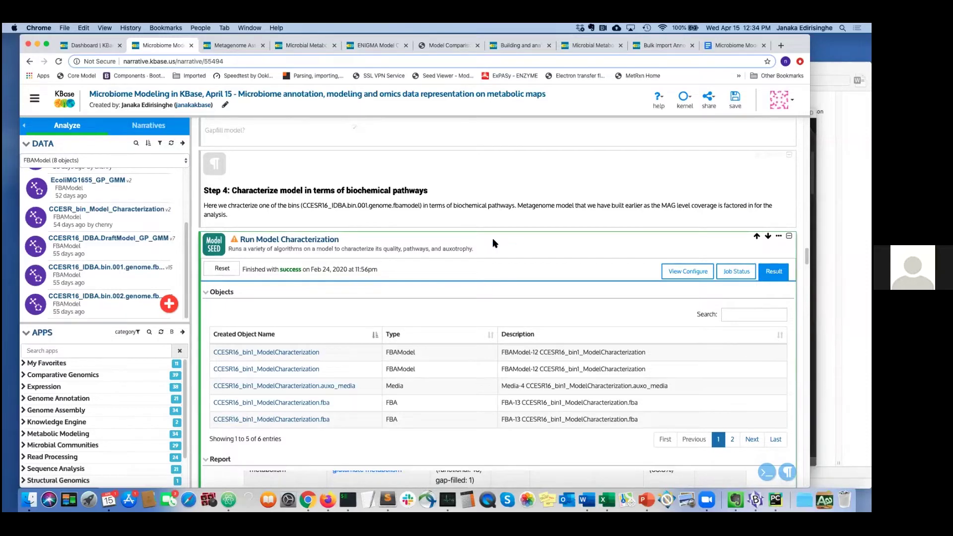
scroll(493, 238, down, 2)
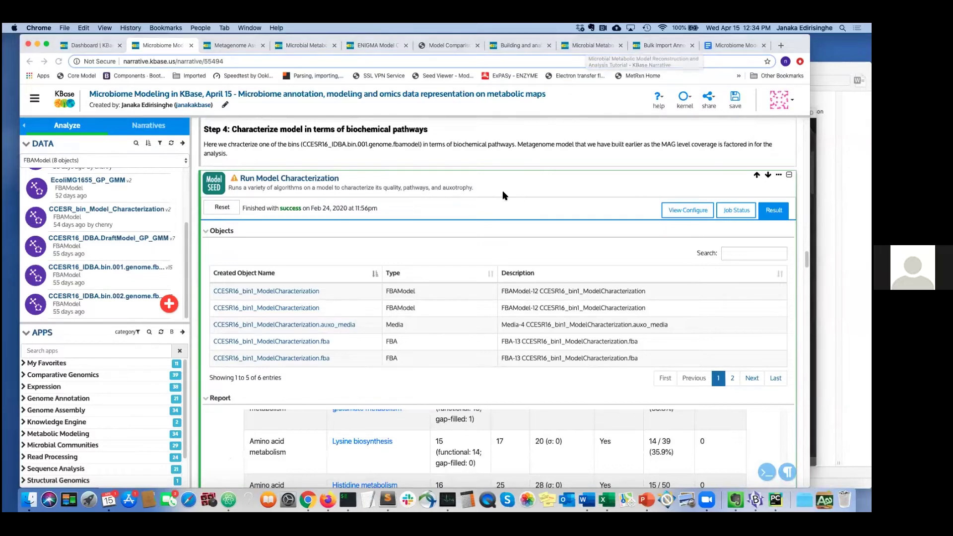
scroll(382, 249, down, 1)
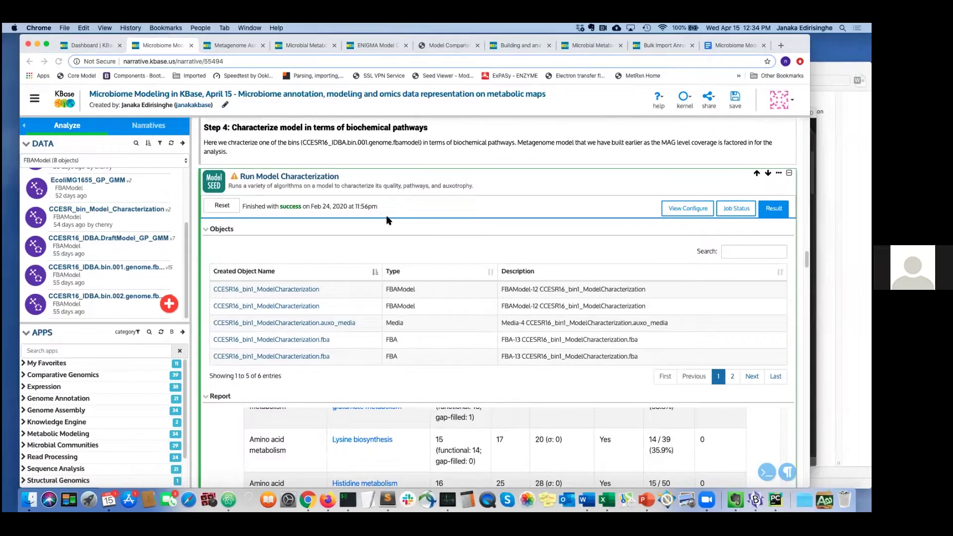
scroll(456, 223, down, 1)
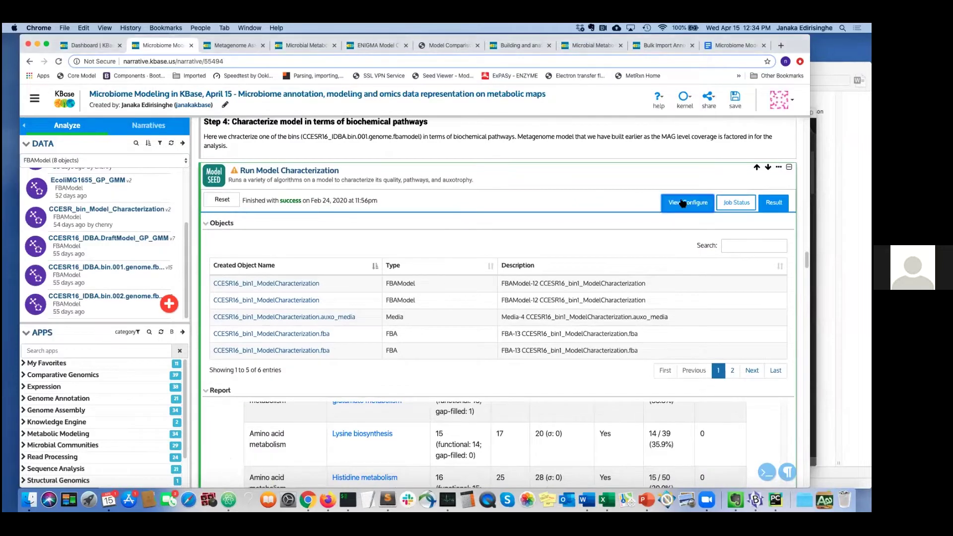
click(683, 203)
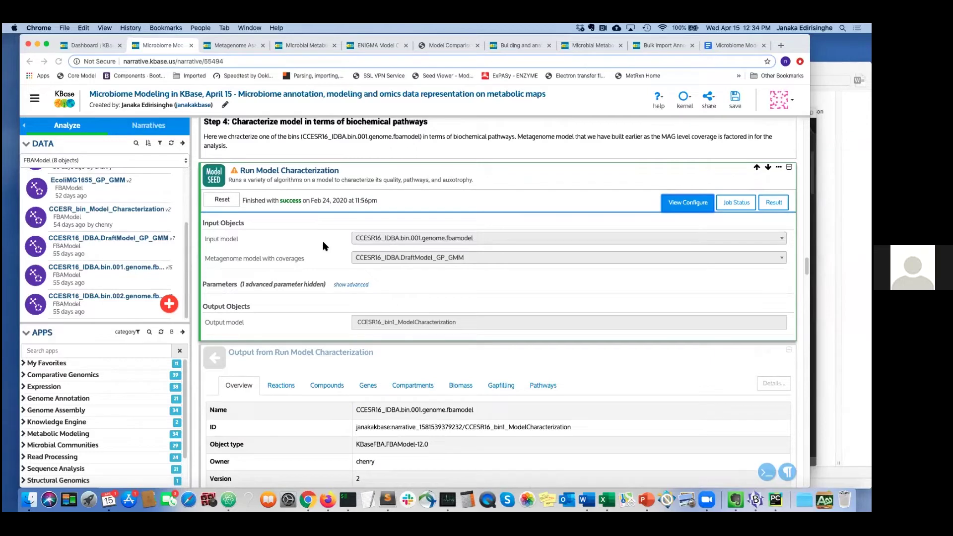
Review the configured parameters, then switch the cell back to its results and report.
scroll(323, 245, up, 2)
scroll(323, 246, up, 5)
scroll(323, 245, down, 5)
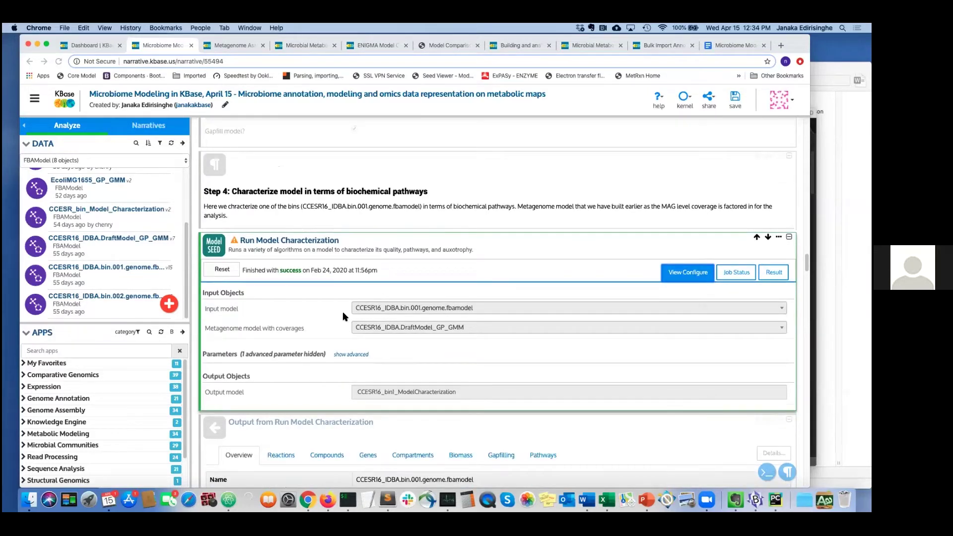
scroll(257, 311, down, 1)
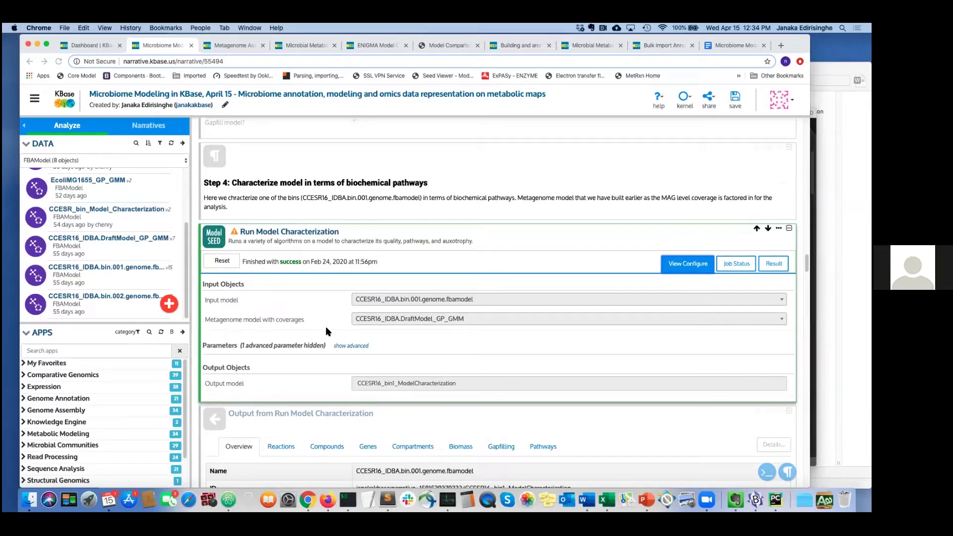
scroll(307, 313, down, 1)
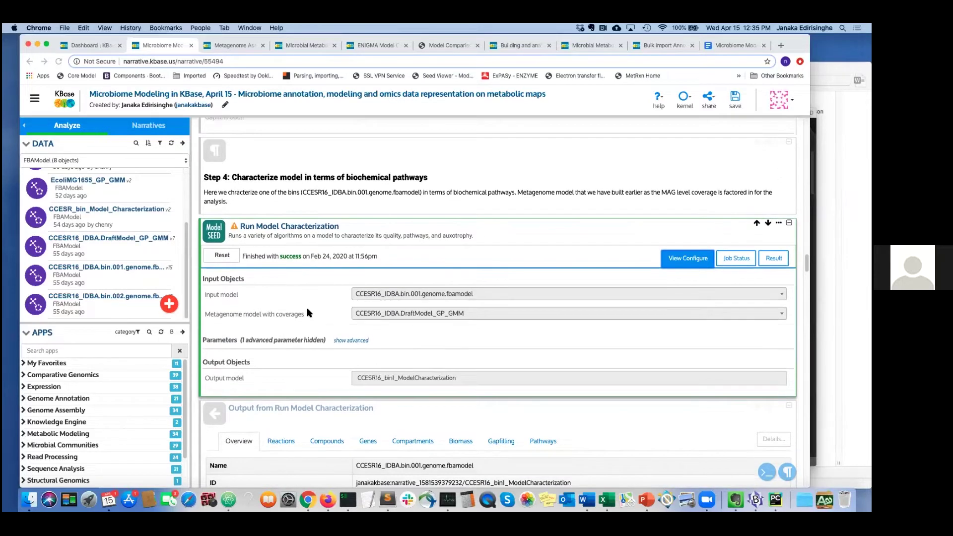
scroll(320, 313, down, 1)
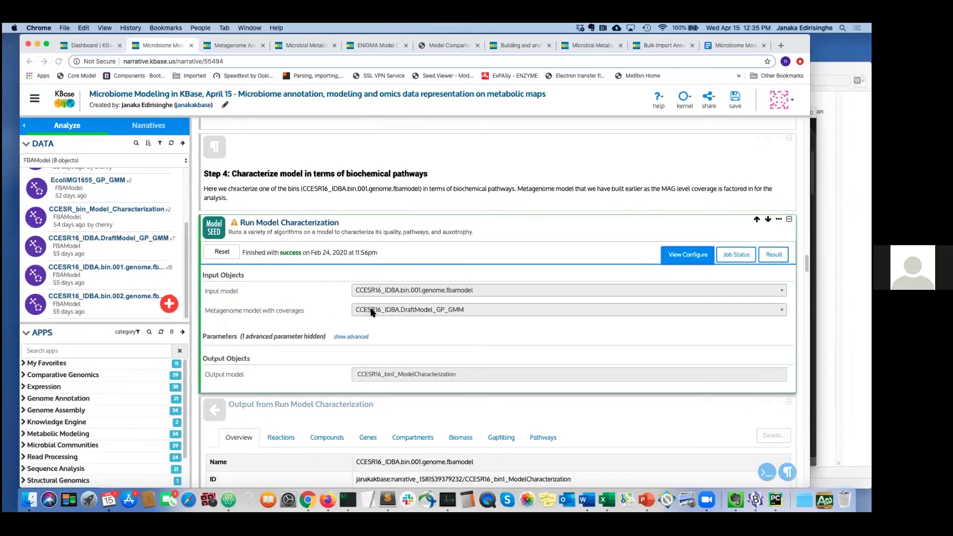
scroll(338, 336, down, 1)
scroll(298, 318, down, 5)
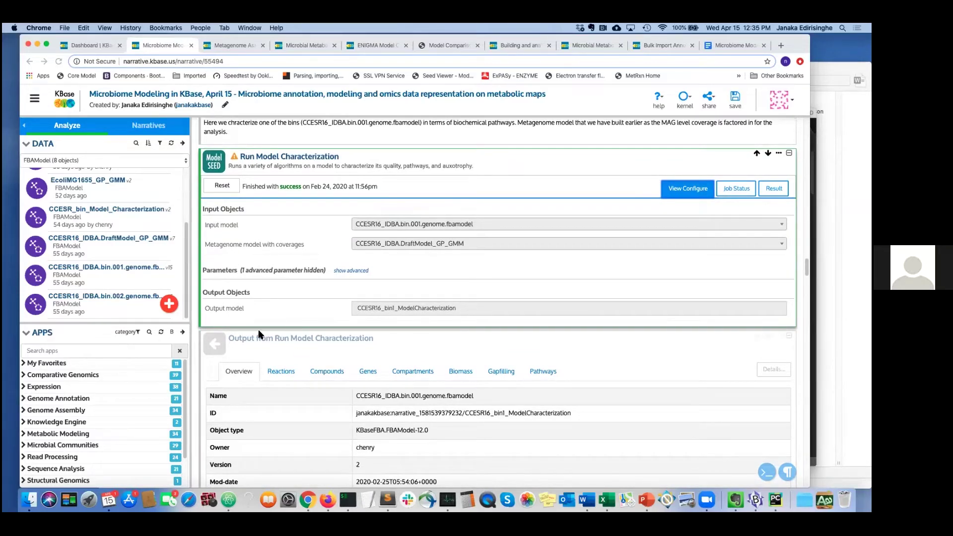
scroll(261, 332, down, 5)
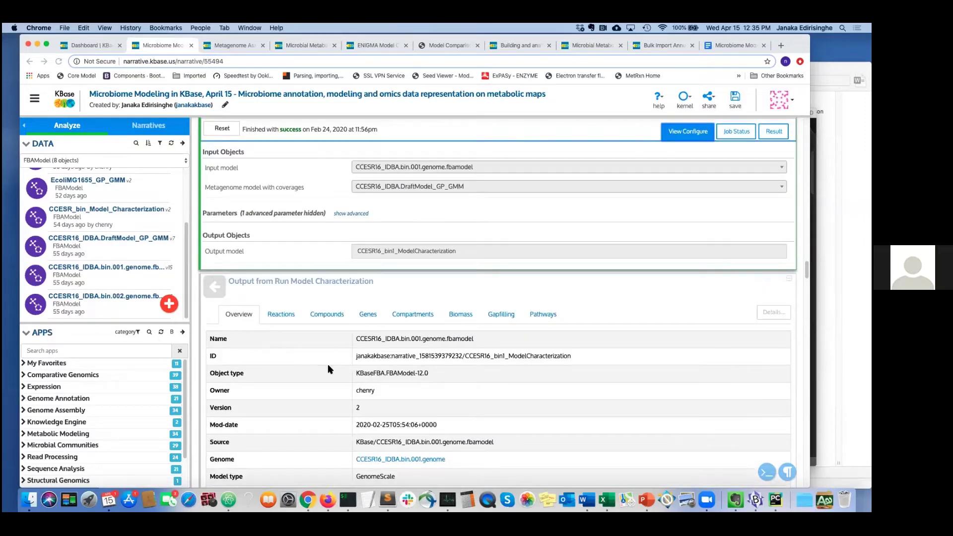
click(775, 131)
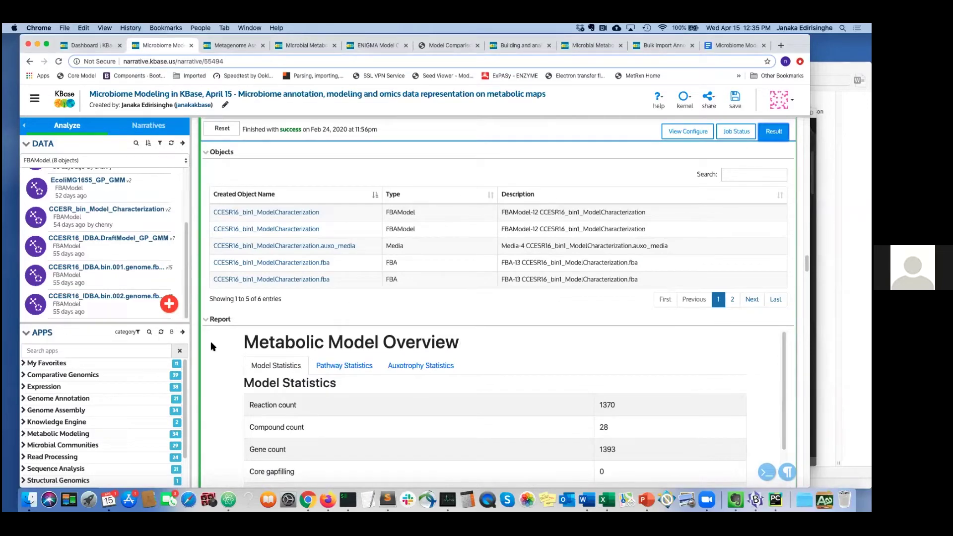
Review the model overview (1370 reactions, 1393 genes, 36 gapfills) and show Pathway Statistics.
scroll(210, 341, up, 1)
scroll(225, 327, down, 5)
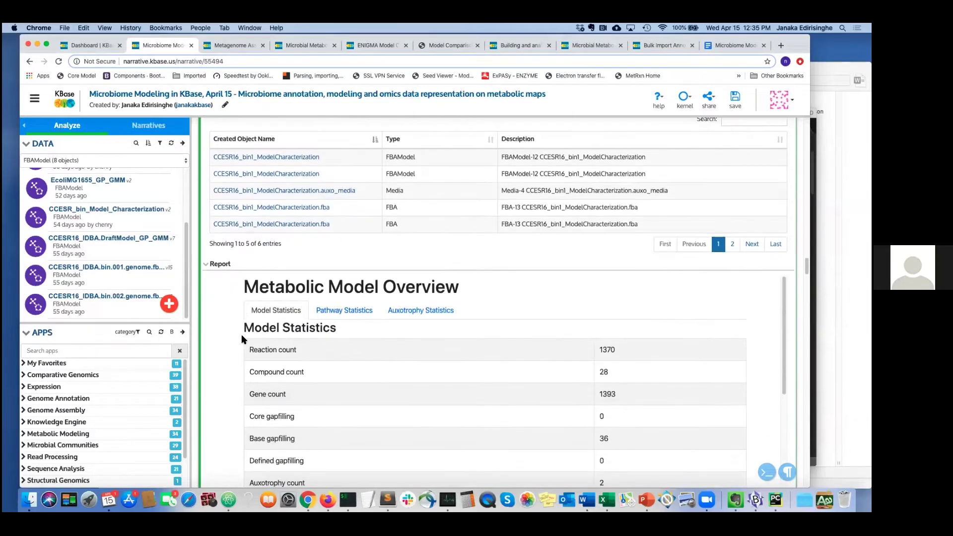
scroll(230, 338, up, 1)
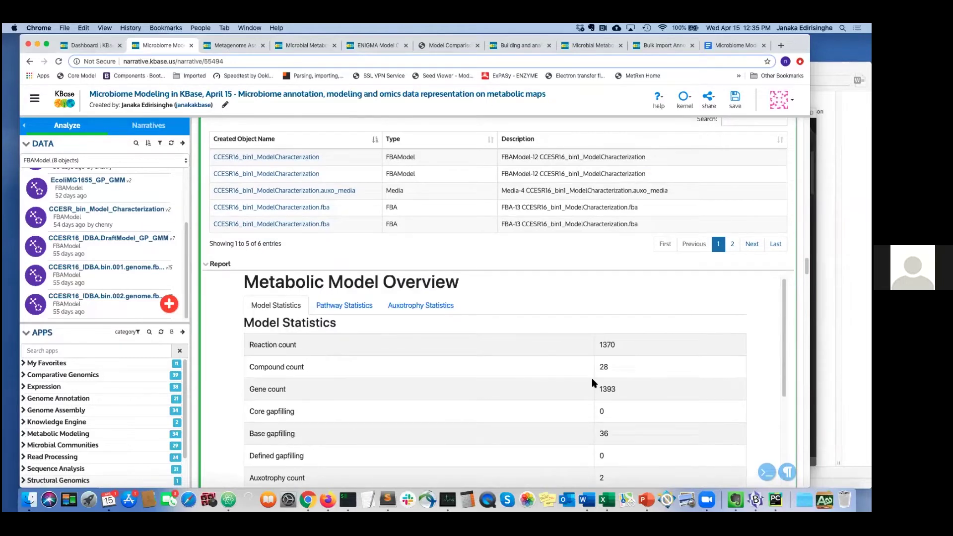
scroll(497, 303, down, 6)
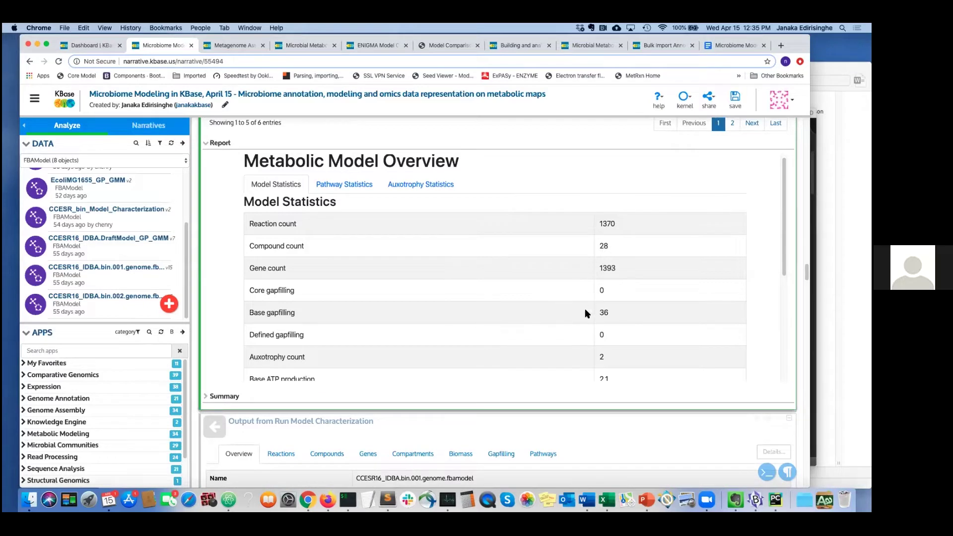
scroll(480, 328, down, 2)
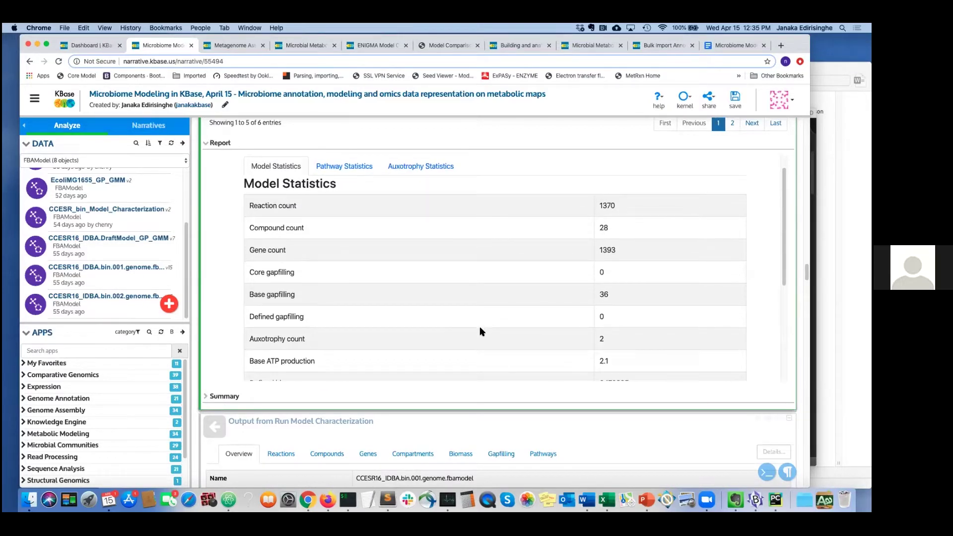
scroll(480, 328, down, 1)
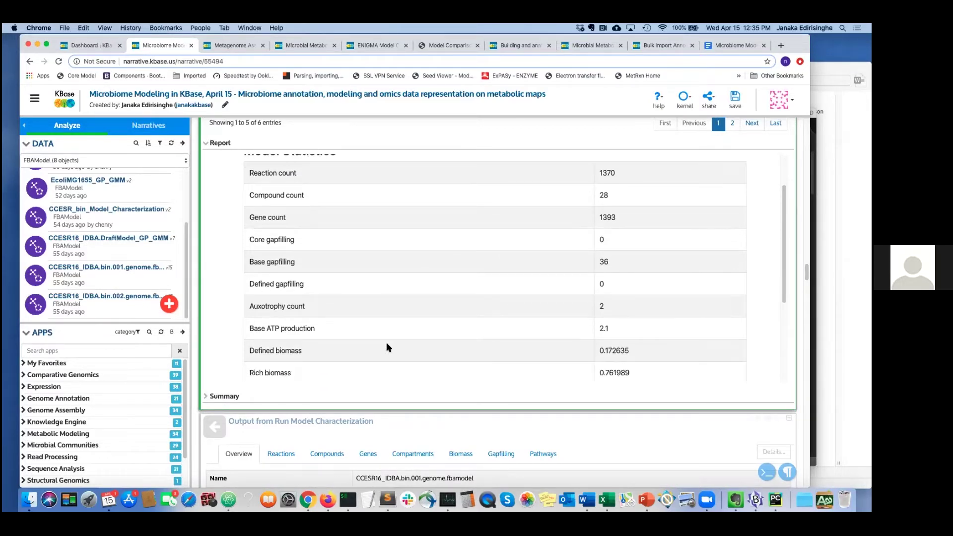
scroll(437, 320, down, 1)
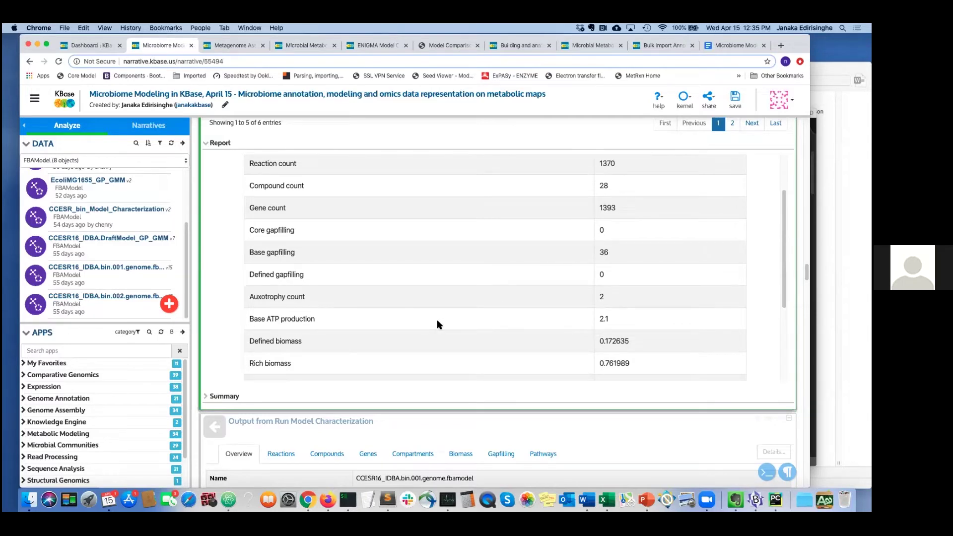
scroll(436, 317, up, 3)
scroll(435, 313, up, 2)
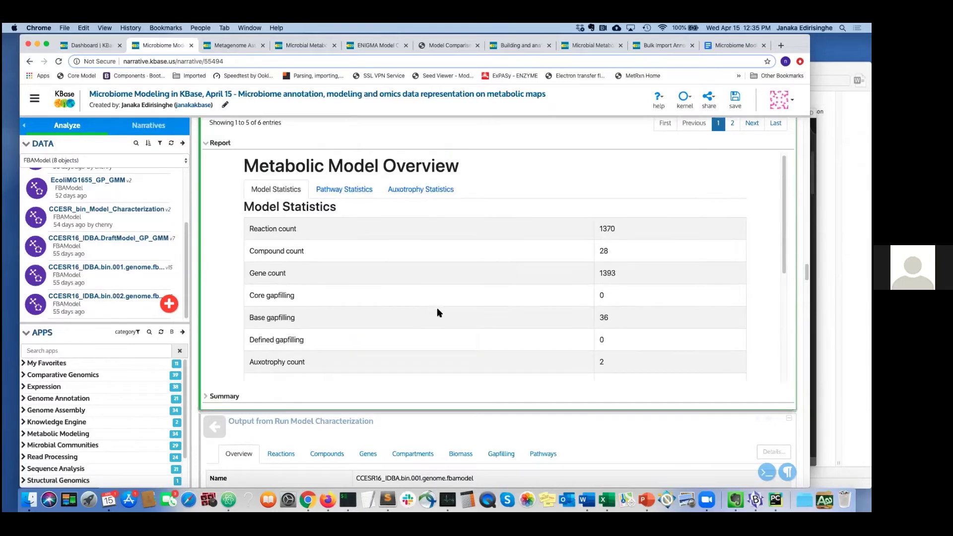
click(342, 190)
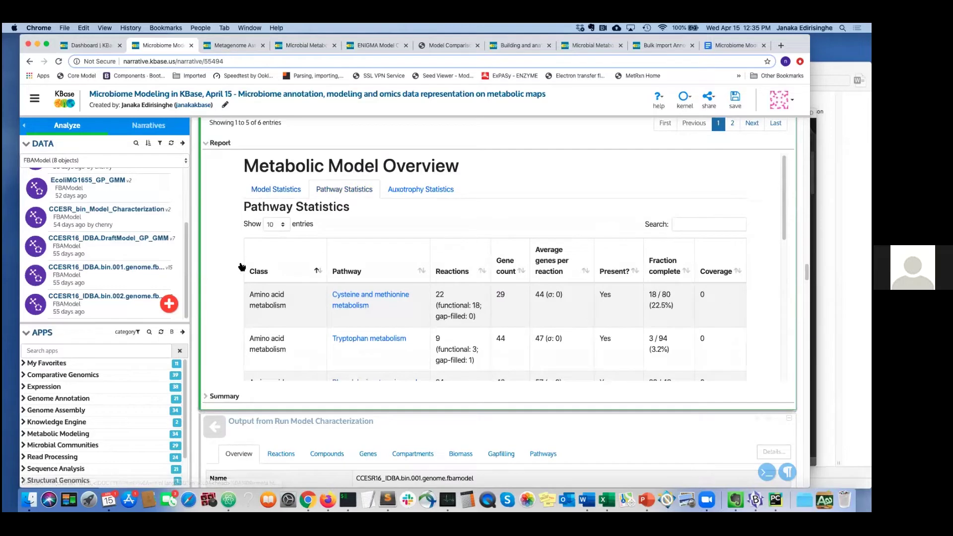
Open the Cysteine and methionine metabolism KEGG map in a new tab, then return to the narrative.
scroll(219, 276, down, 1)
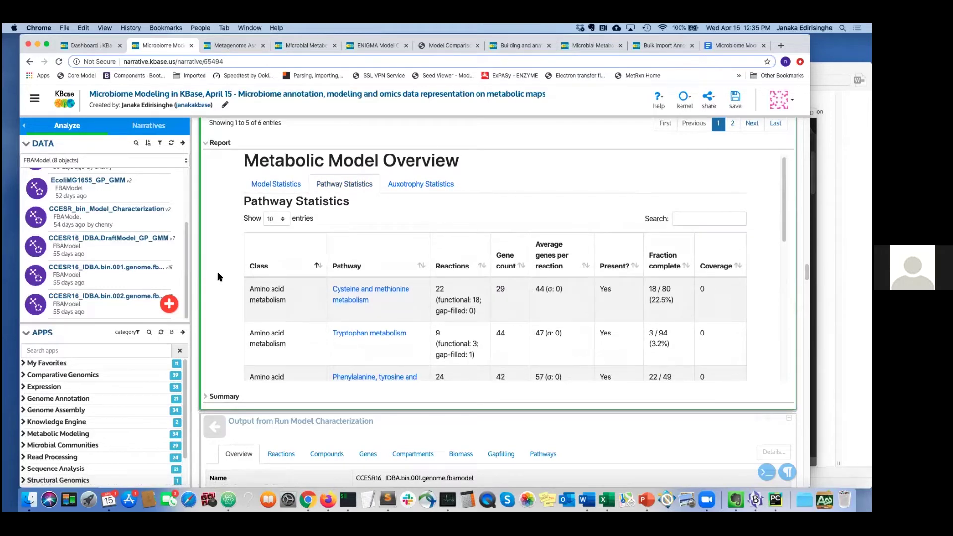
scroll(271, 289, down, 1)
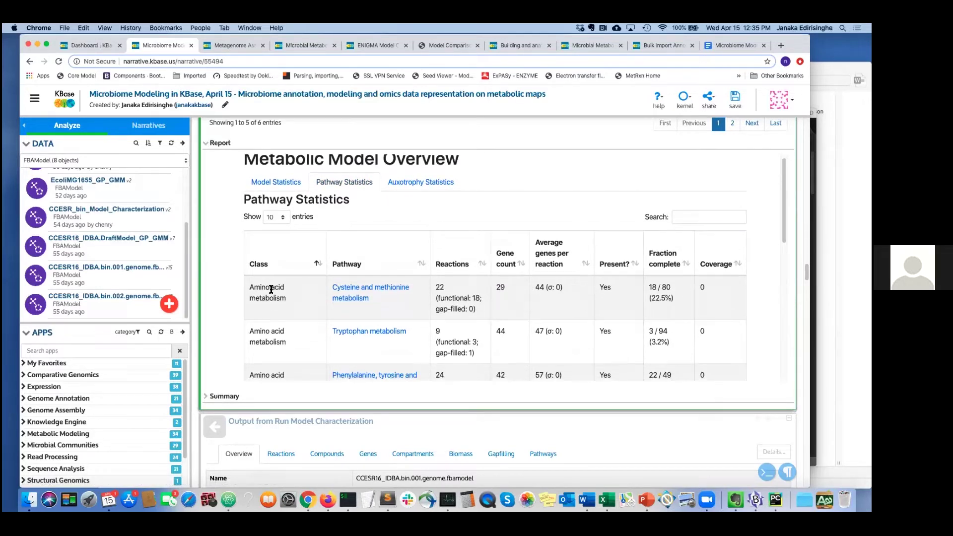
scroll(272, 289, down, 2)
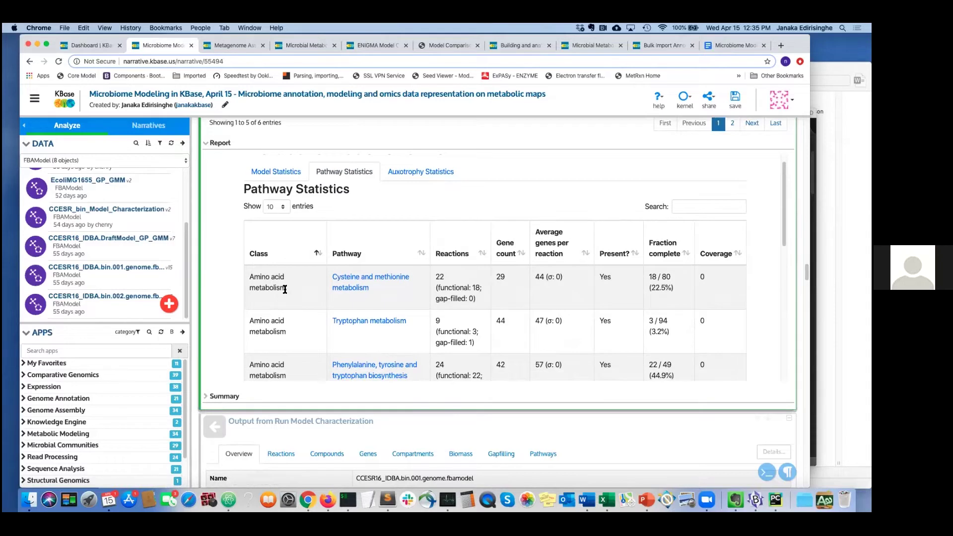
scroll(287, 293, down, 2)
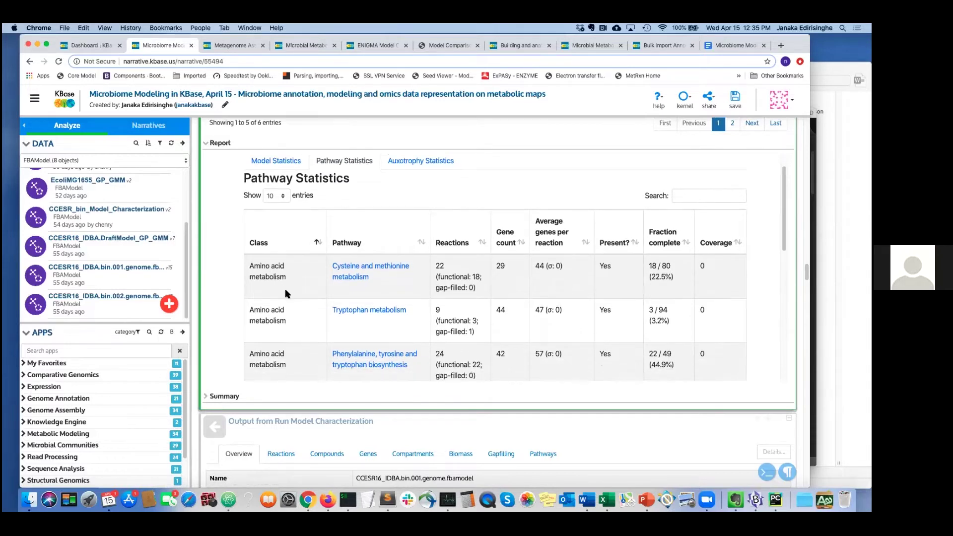
right_click(353, 269)
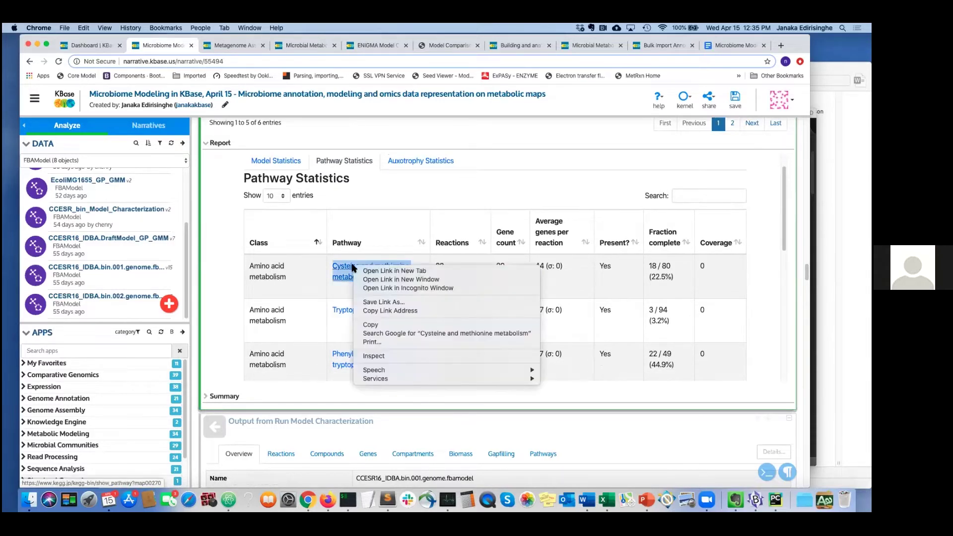
key(Escape)
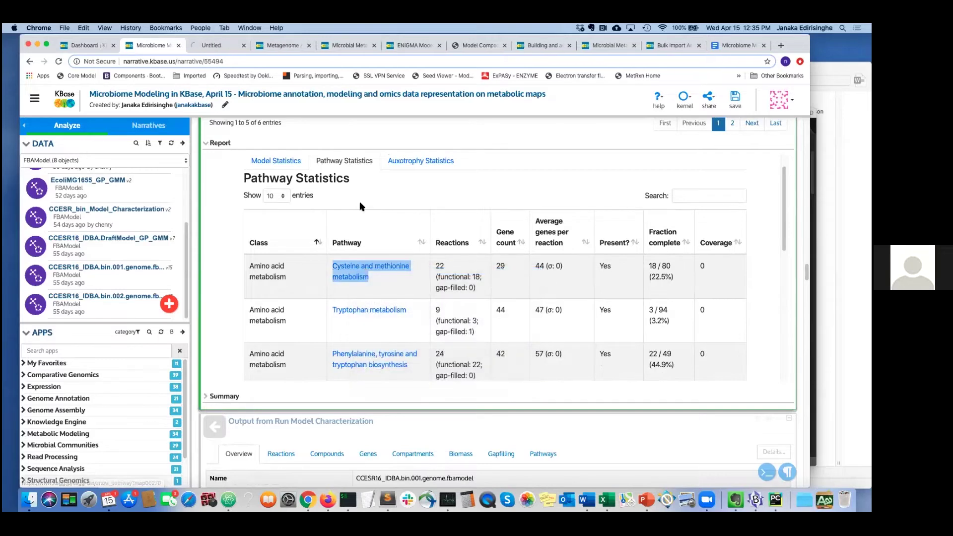
click(205, 48)
click(147, 46)
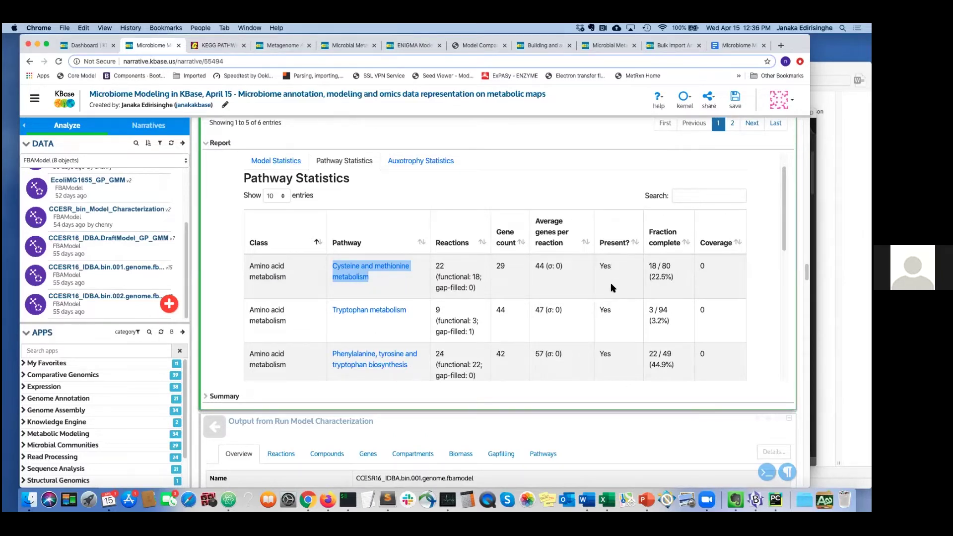
Scroll through the remaining pathway statistics and switch to Auxotrophy Statistics.
scroll(624, 276, down, 2)
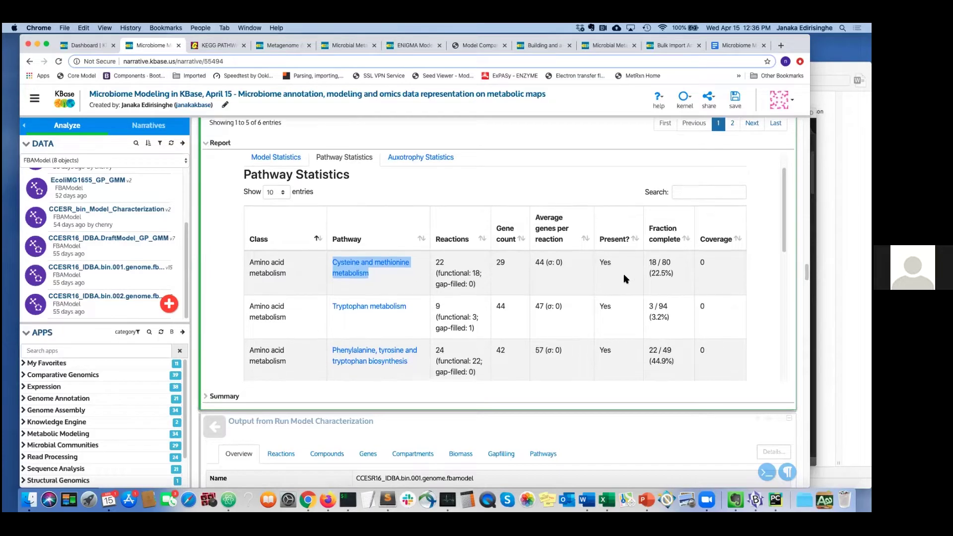
scroll(612, 289, down, 3)
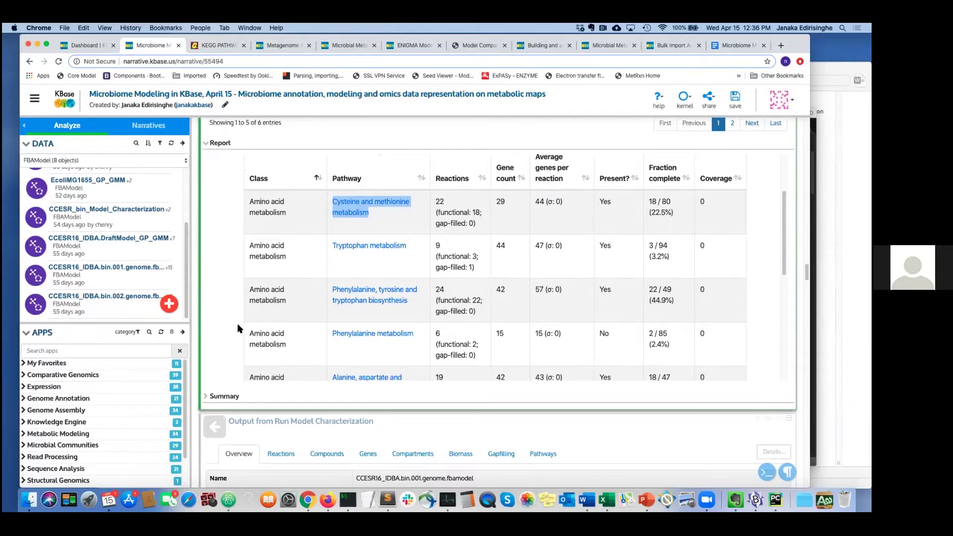
scroll(226, 308, up, 2)
scroll(222, 233, up, 1)
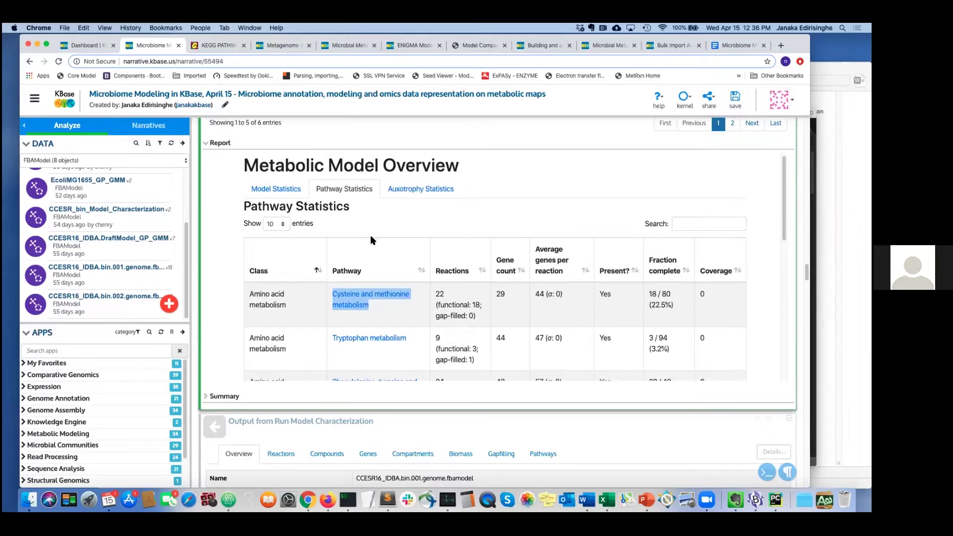
click(403, 189)
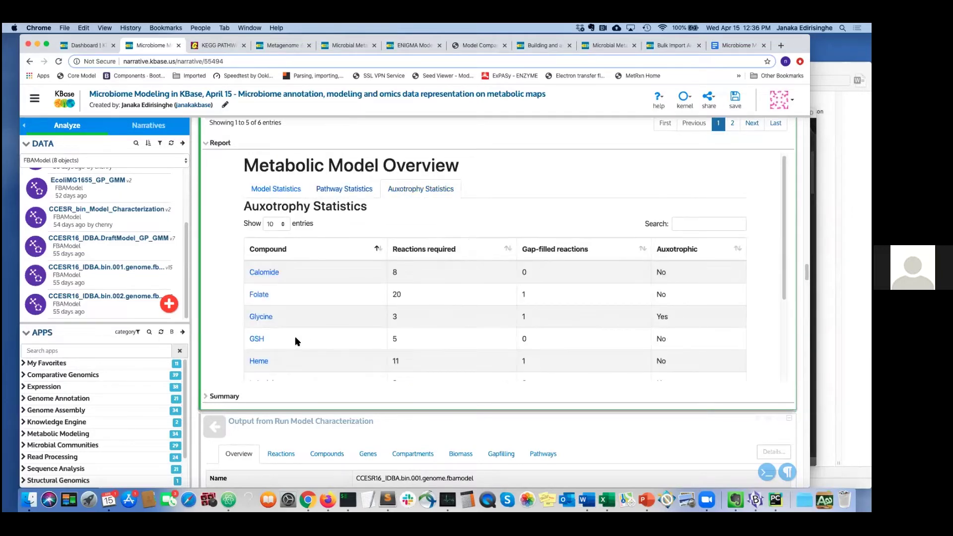
Highlight the Glycine row in the bin.001 auxotrophy statistics.
scroll(294, 341, down, 1)
scroll(298, 323, down, 2)
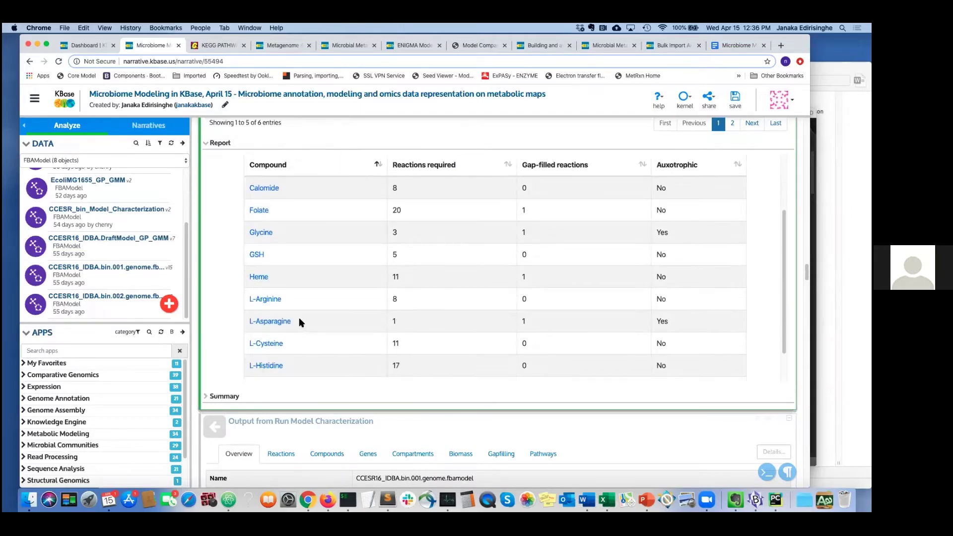
scroll(299, 322, up, 2)
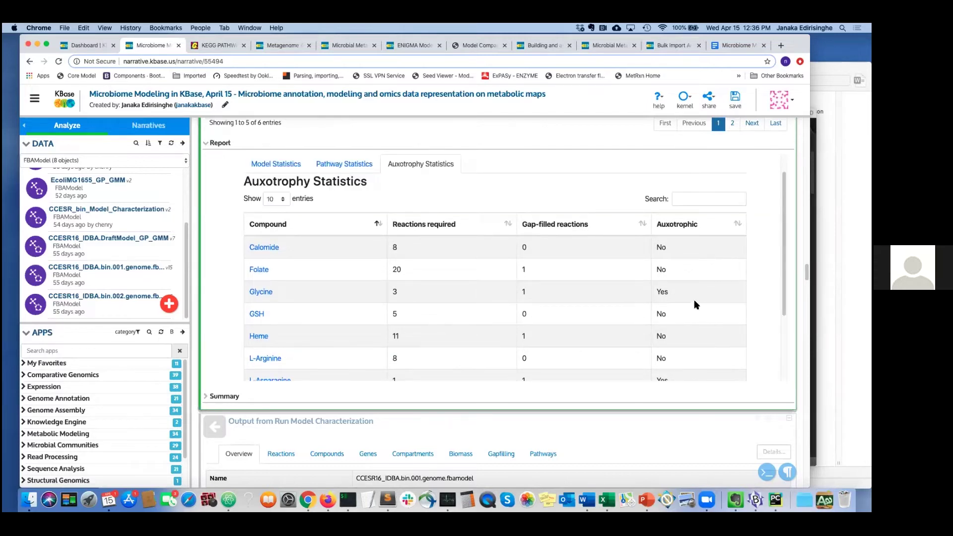
scroll(683, 302, down, 2)
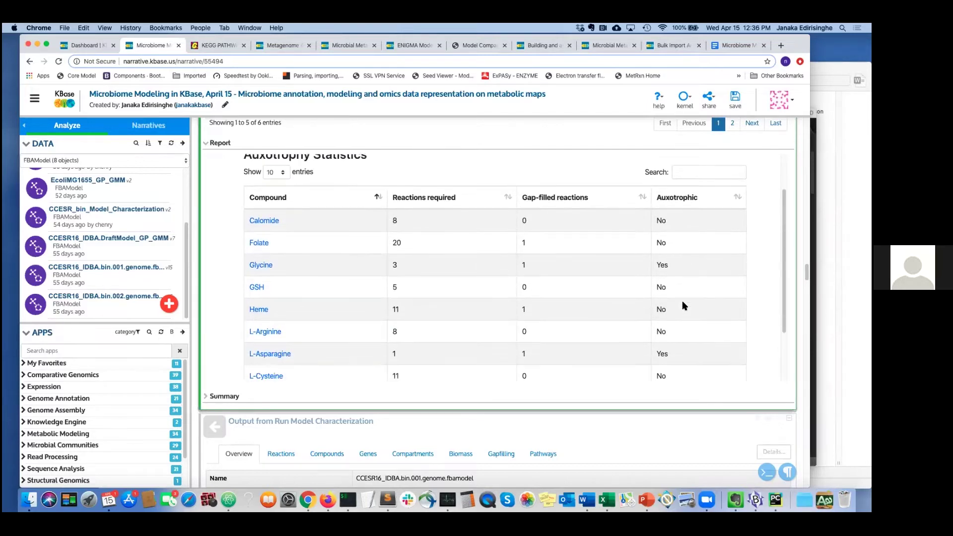
scroll(684, 305, down, 2)
scroll(683, 304, up, 1)
drag(433, 239, 208, 265)
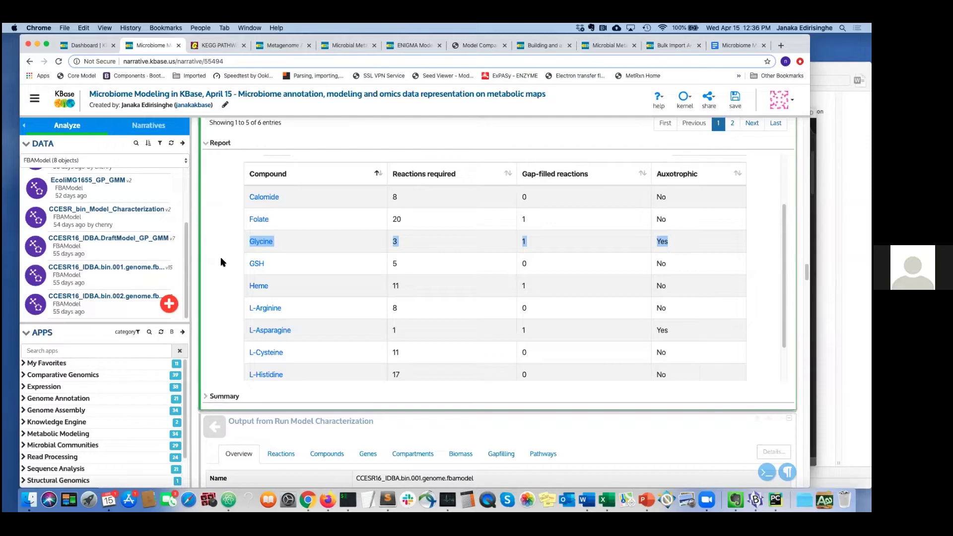
Scroll down and select the note about characterizing the bin.002 model.
scroll(221, 263, down, 1)
scroll(221, 262, down, 3)
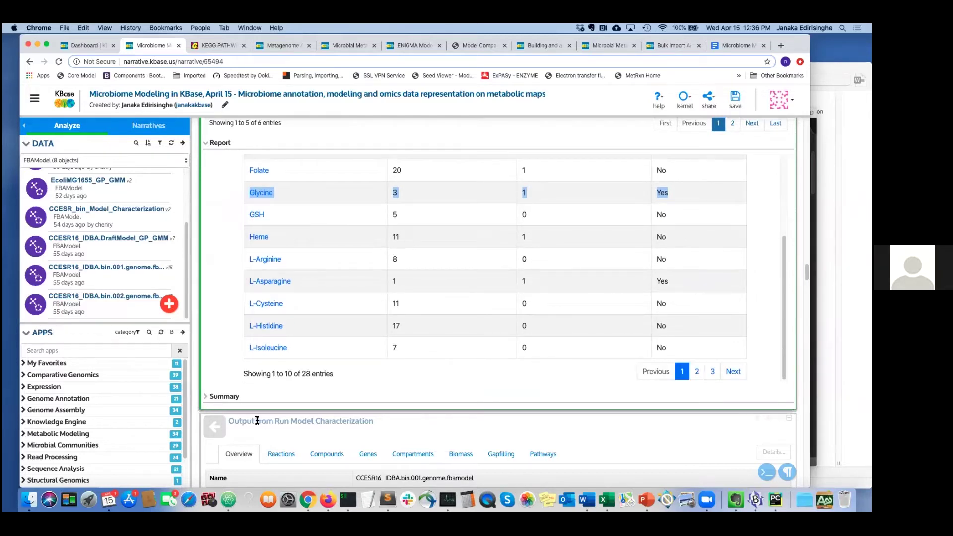
scroll(256, 417, down, 5)
scroll(251, 318, down, 8)
scroll(253, 327, down, 4)
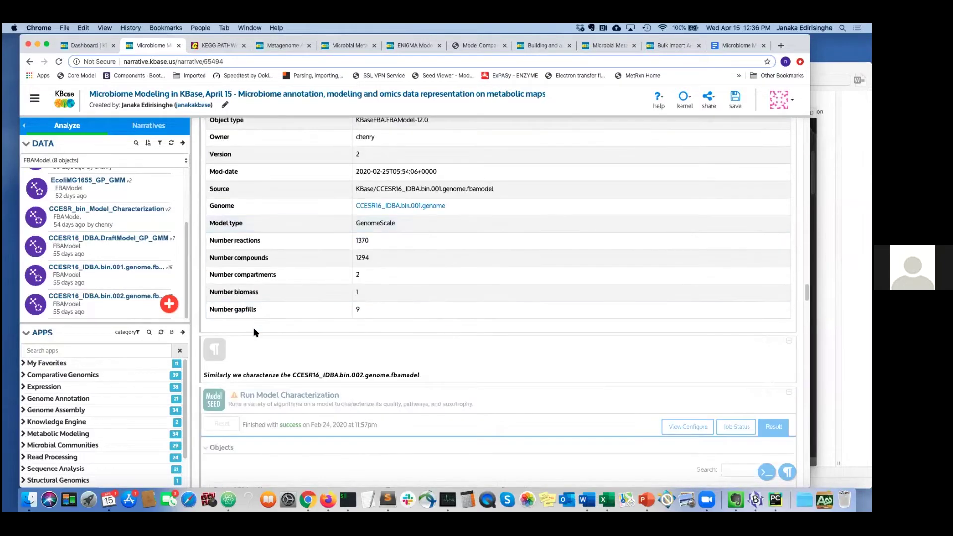
click(260, 347)
scroll(259, 347, down, 2)
Select the bin.002 Run Model Characterization cell and show its configured inputs.
click(368, 346)
scroll(367, 346, down, 1)
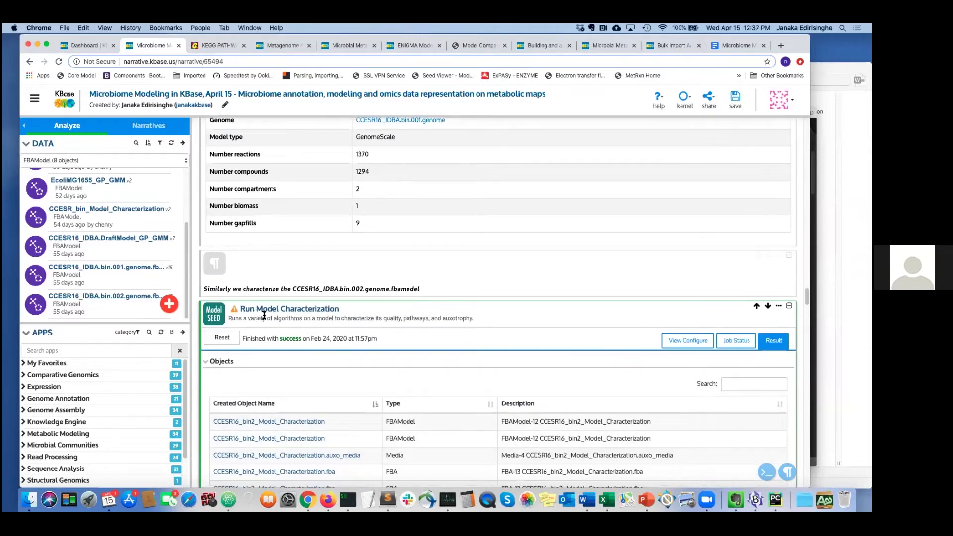
scroll(342, 308, down, 1)
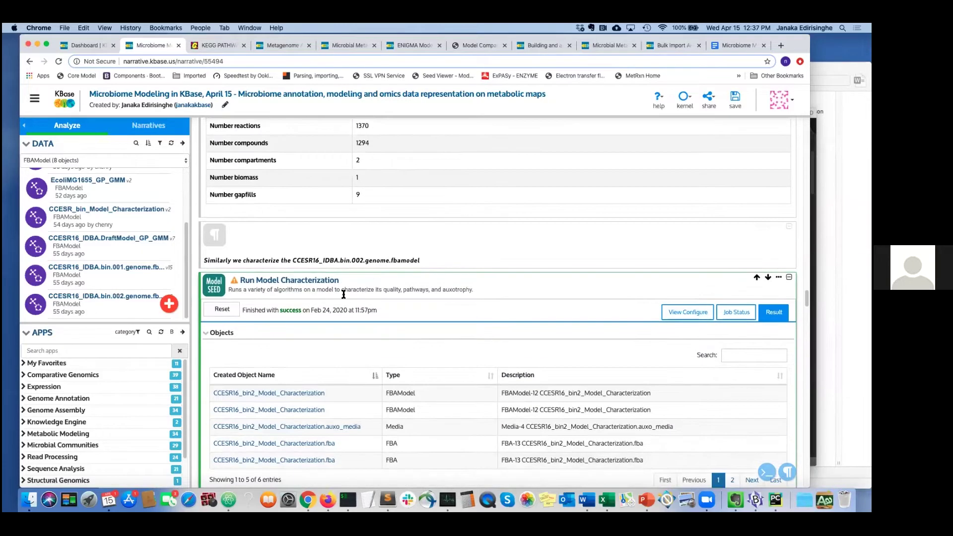
scroll(356, 293, down, 1)
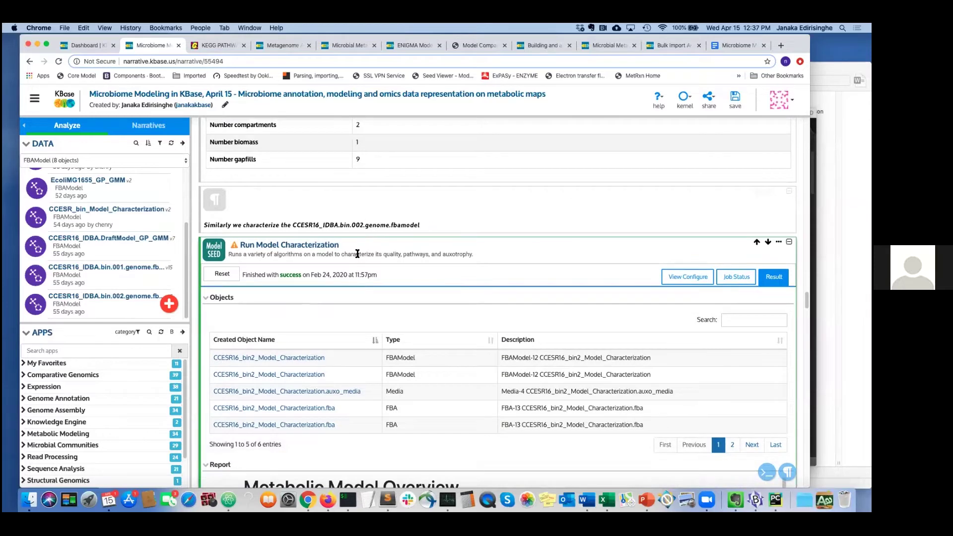
scroll(357, 278, down, 2)
click(682, 220)
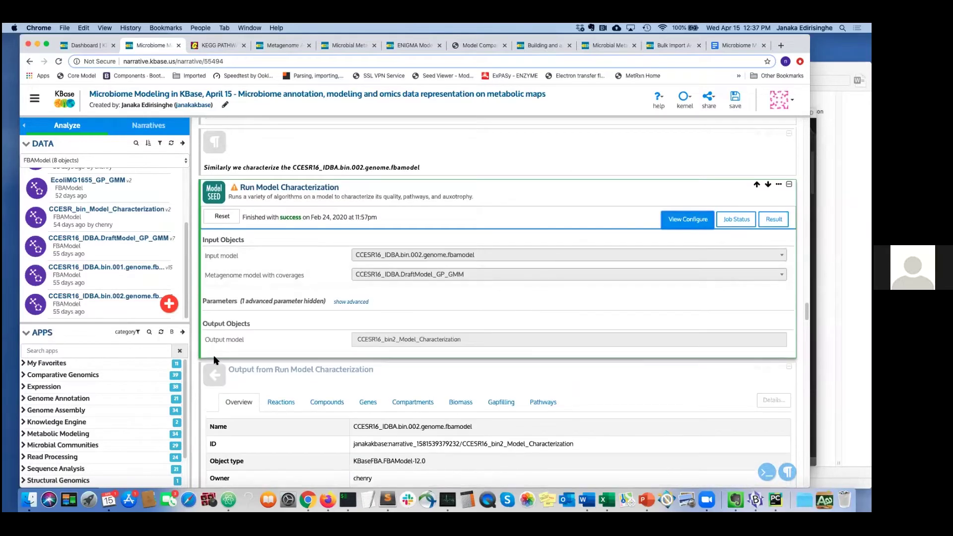
Review the bin.002 inputs, then show its results: 1070 reactions, 1056 compounds, 9 gapfills.
scroll(350, 374, down, 2)
scroll(348, 375, down, 4)
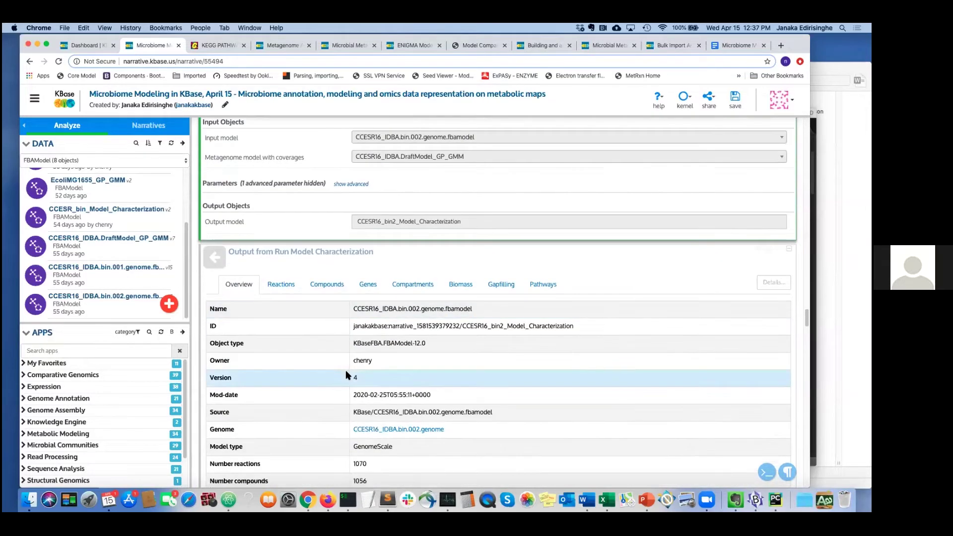
scroll(294, 310, down, 3)
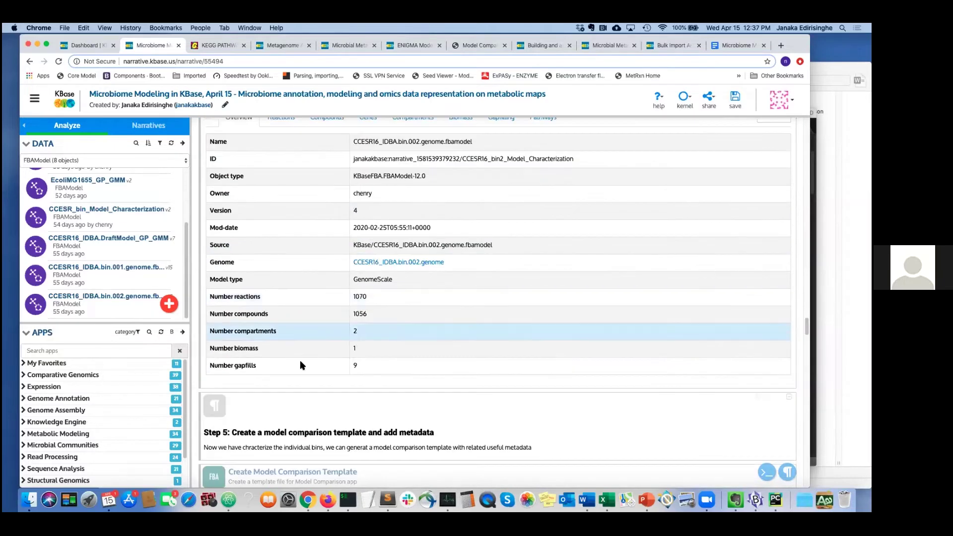
scroll(308, 298, up, 2)
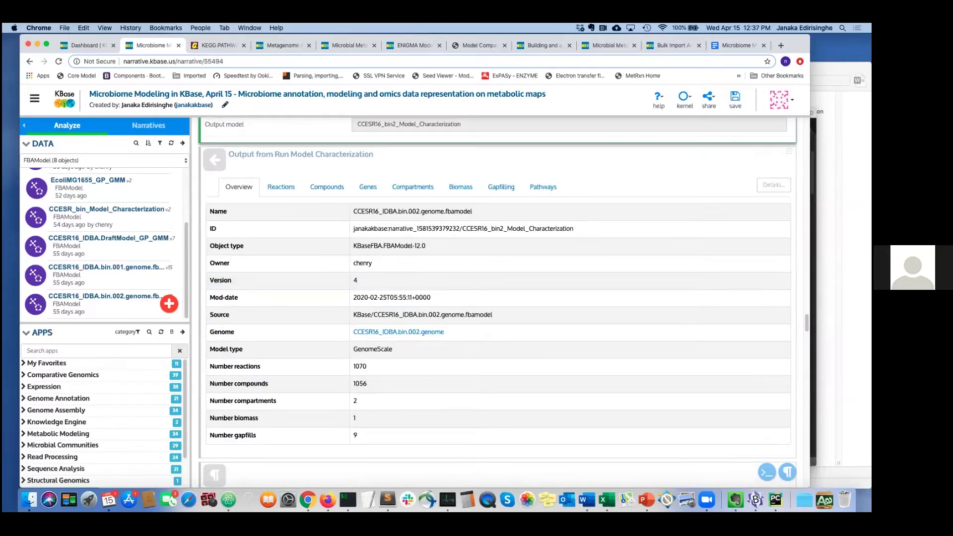
scroll(646, 191, up, 5)
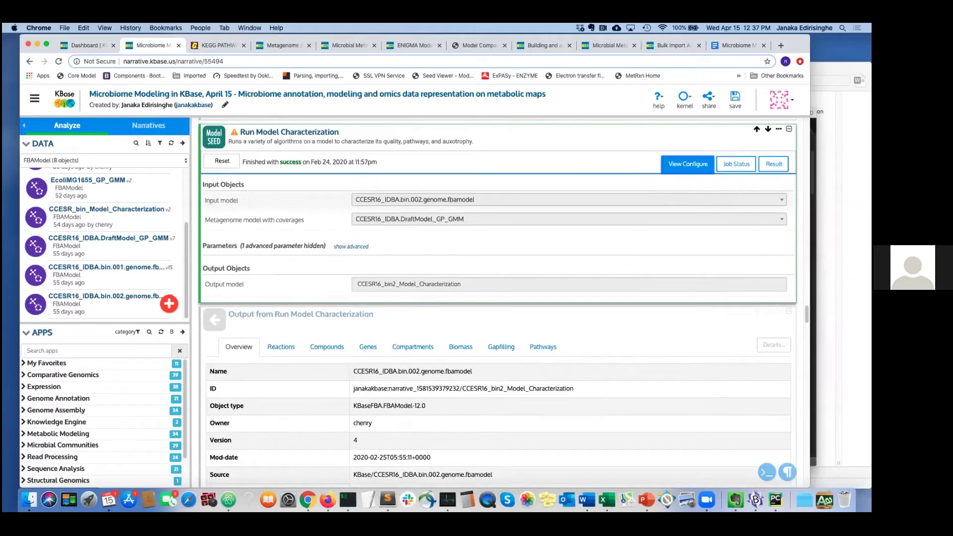
scroll(721, 215, up, 1)
click(778, 197)
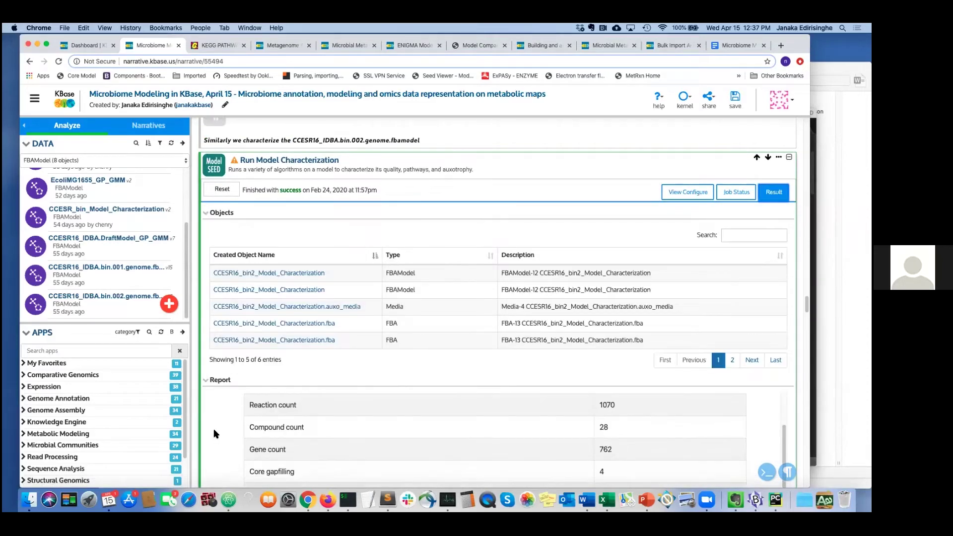
Scroll through the bin.002 report and select the Step 5 model comparison template note.
scroll(217, 435, up, 2)
scroll(496, 303, down, 1)
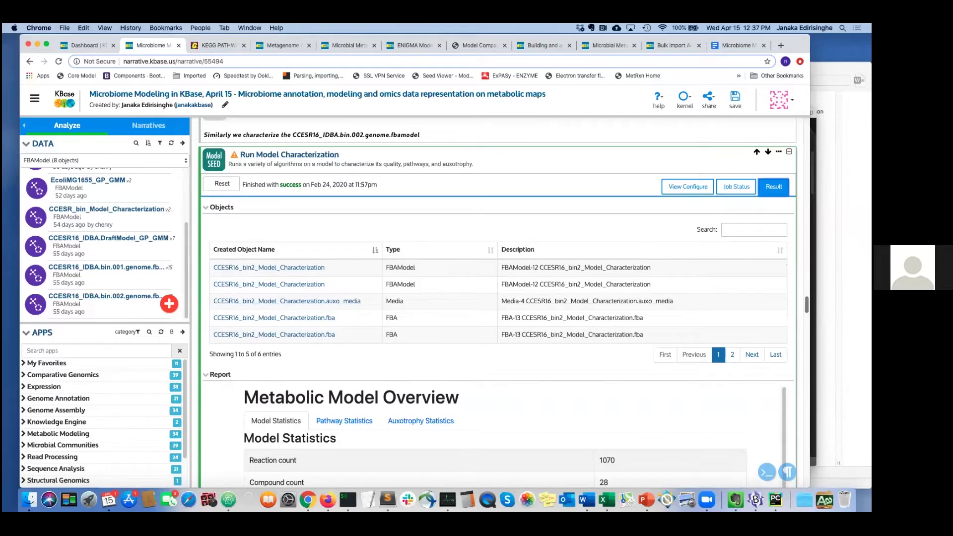
scroll(497, 303, down, 8)
scroll(497, 303, down, 7)
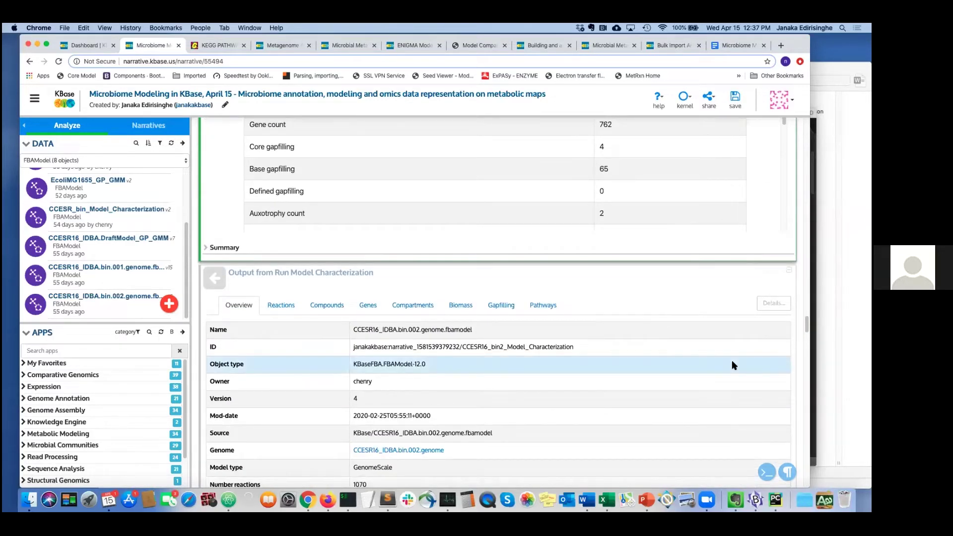
scroll(733, 366, down, 11)
click(633, 334)
scroll(575, 348, down, 1)
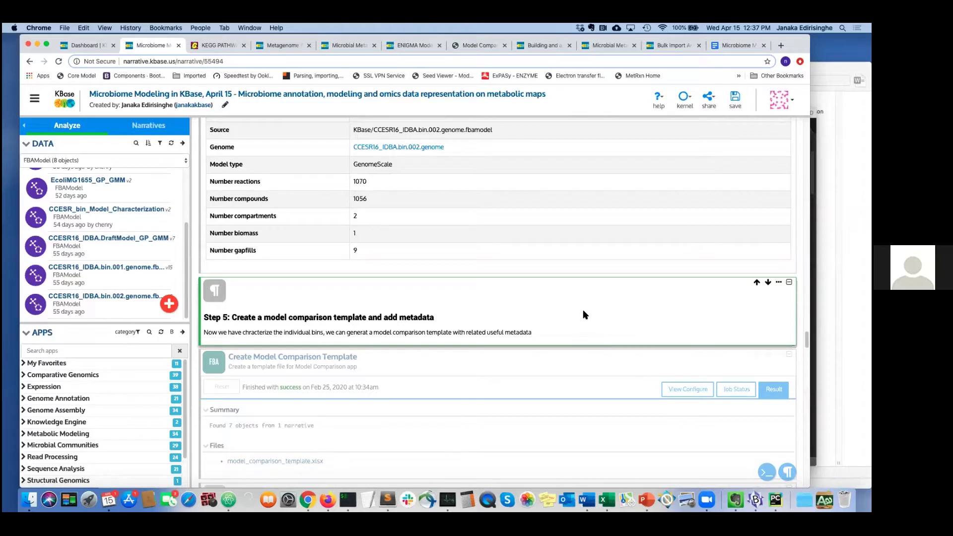
Select the Create Model Comparison Template cell and show its configured parameters.
scroll(584, 315, down, 1)
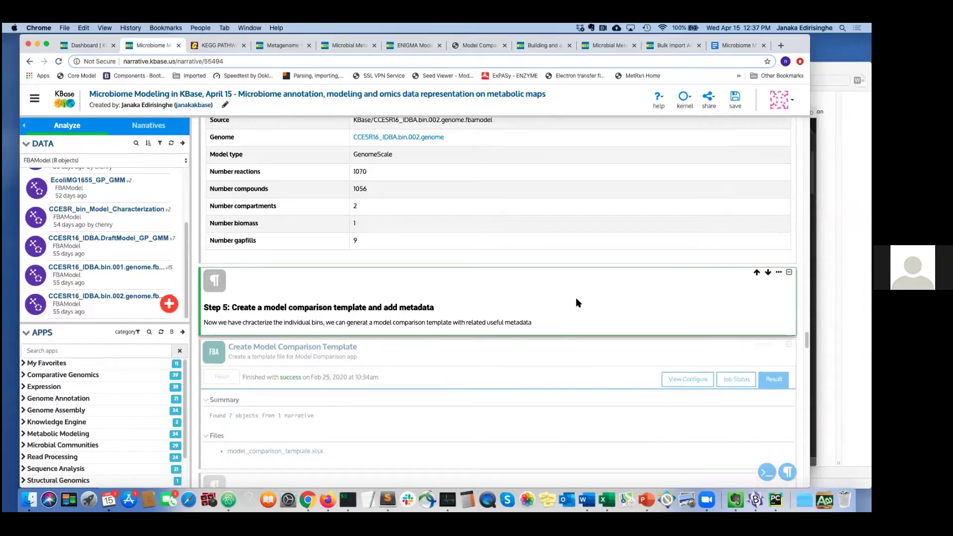
scroll(576, 310, down, 1)
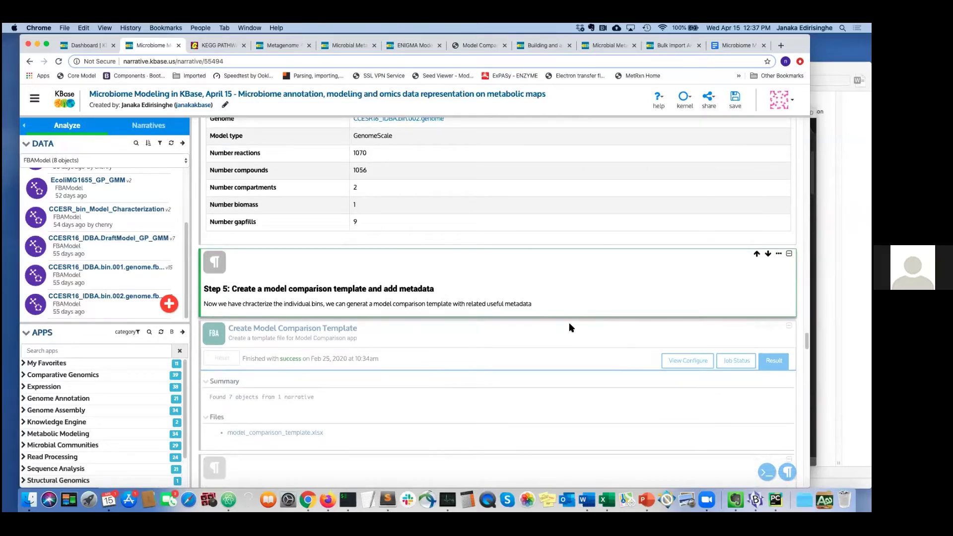
scroll(550, 322, down, 1)
click(543, 314)
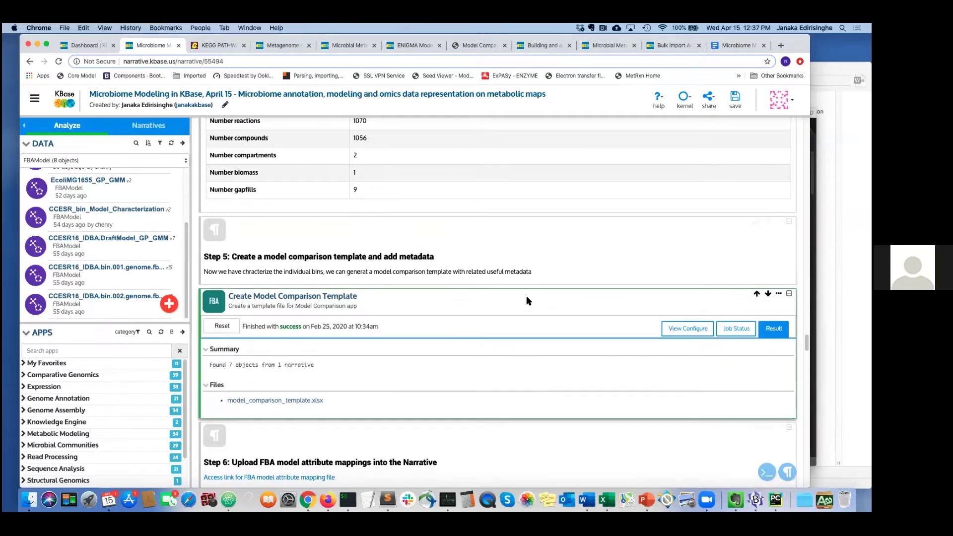
scroll(530, 303, down, 1)
scroll(544, 288, down, 1)
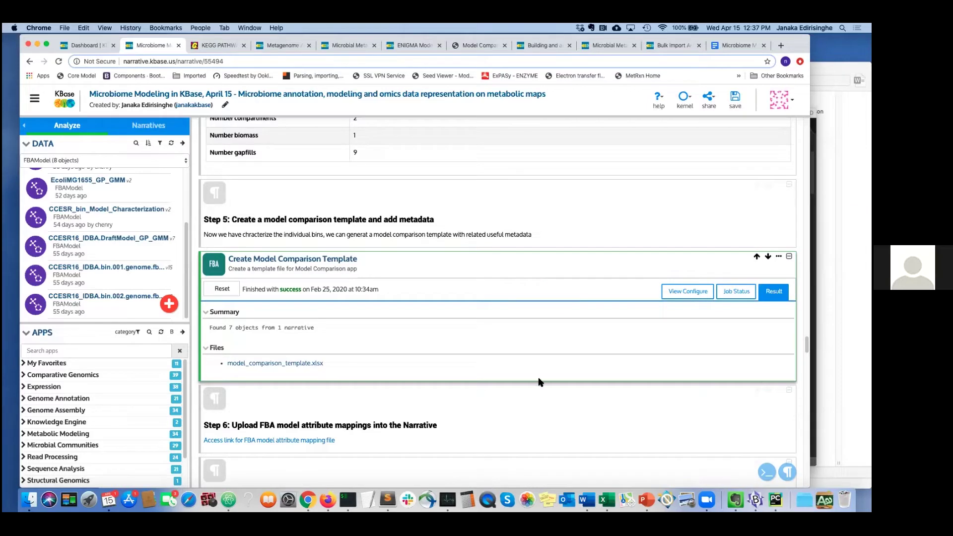
click(679, 293)
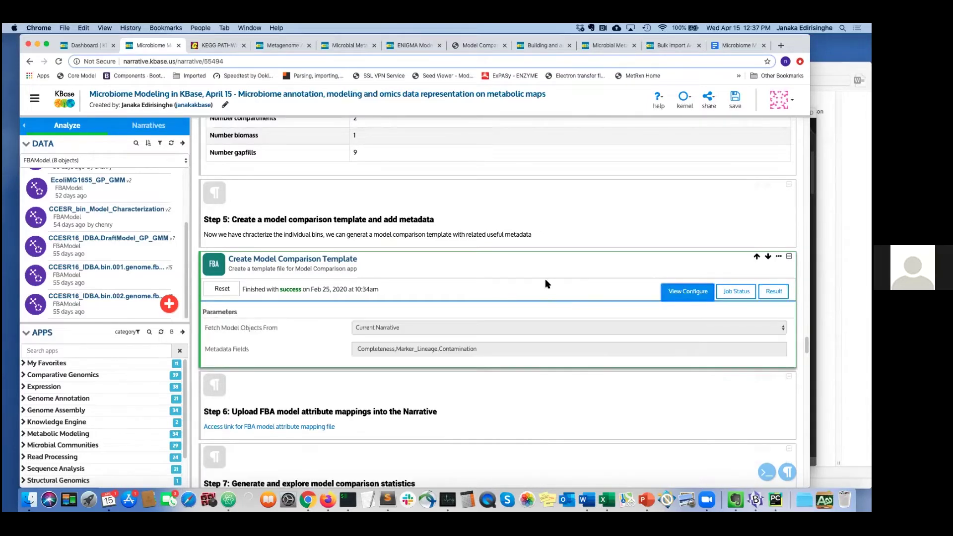
Highlight the app title and open the Fetch Model Objects From source list.
scroll(524, 276, down, 1)
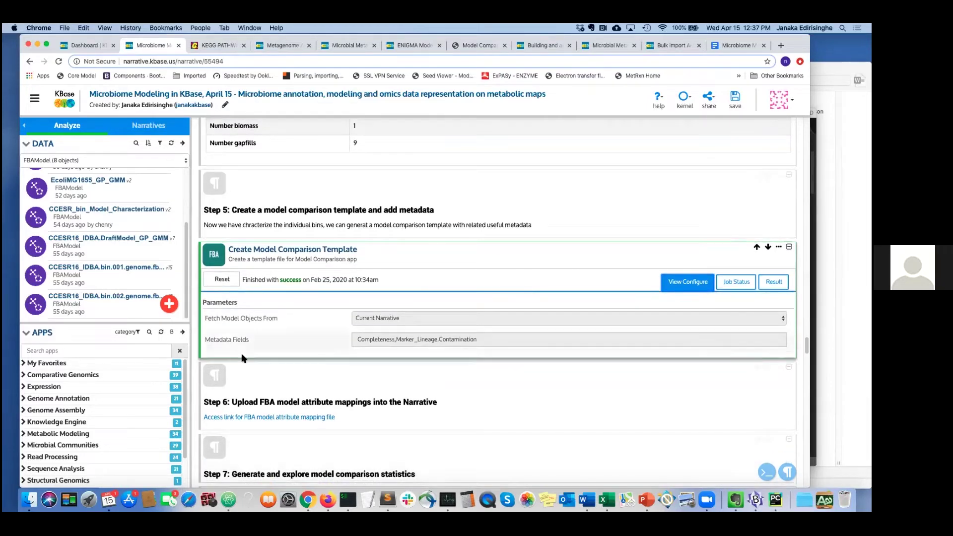
drag(232, 249, 354, 251)
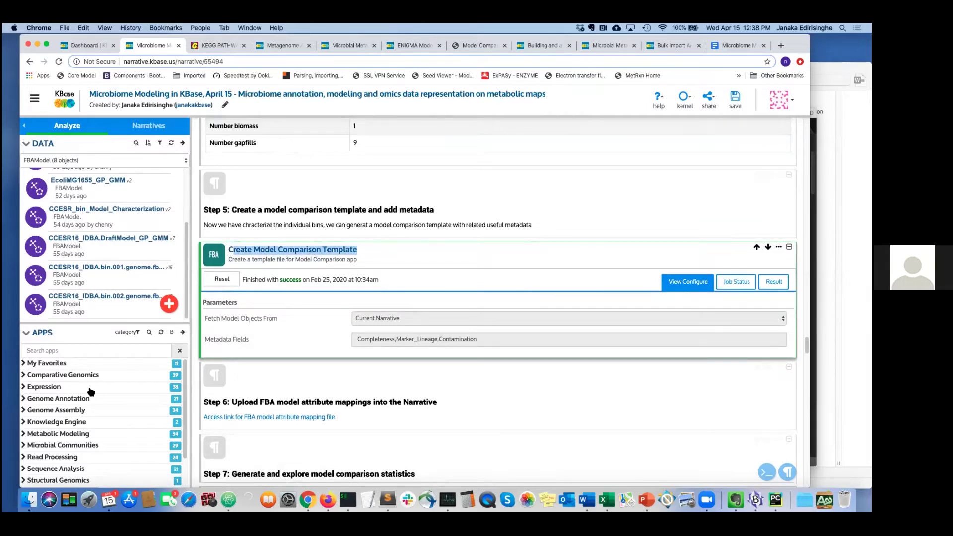
scroll(274, 319, down, 1)
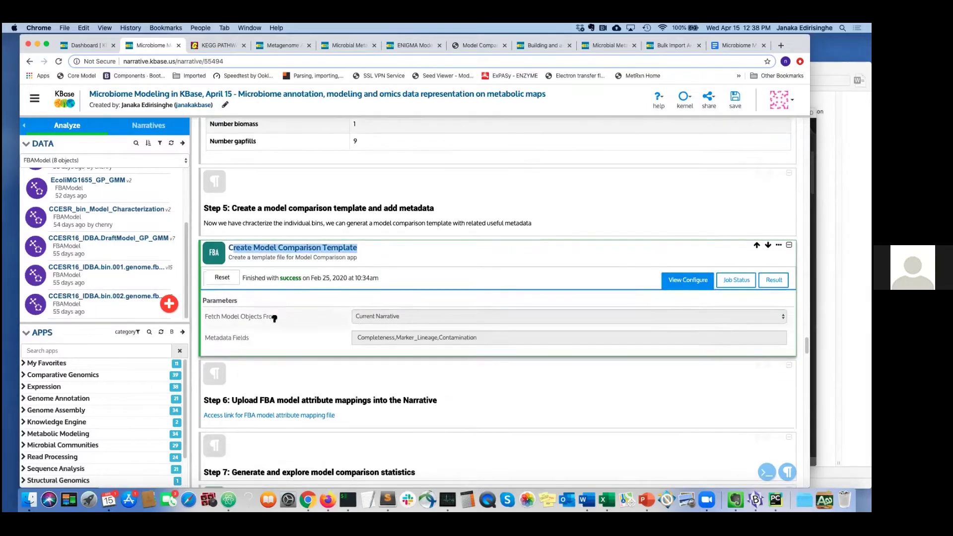
click(398, 318)
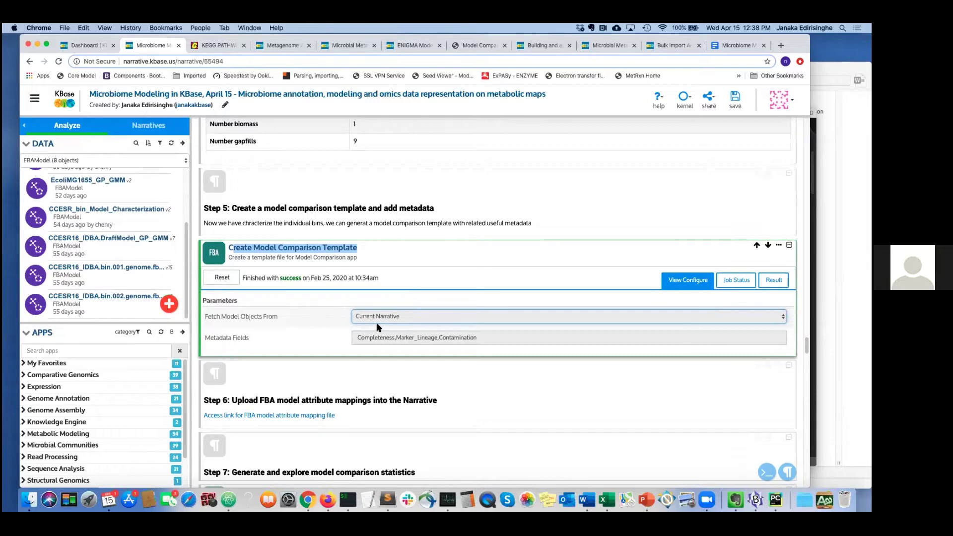
click(376, 316)
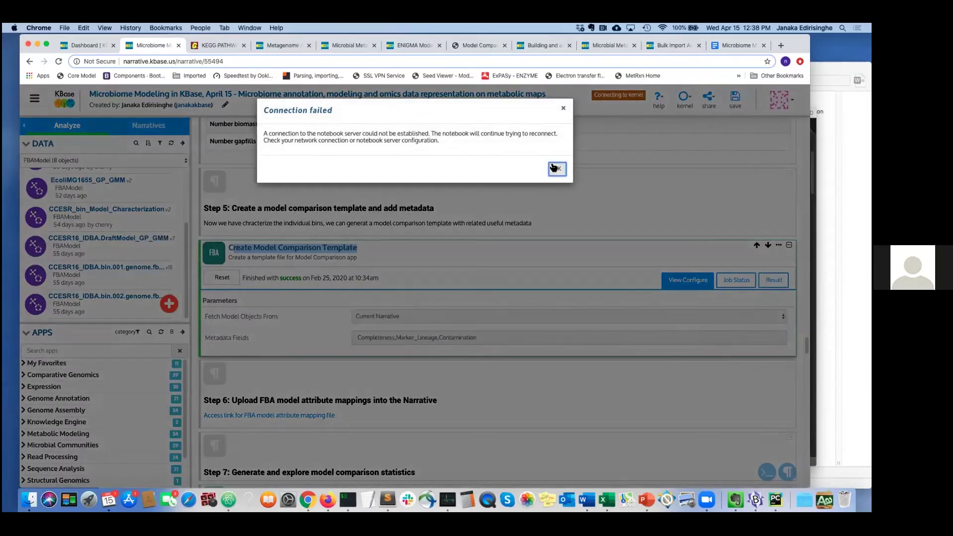
Dismiss the Connection failed notice, keep Current Narrative as model source, and scroll to Step 6.
click(557, 169)
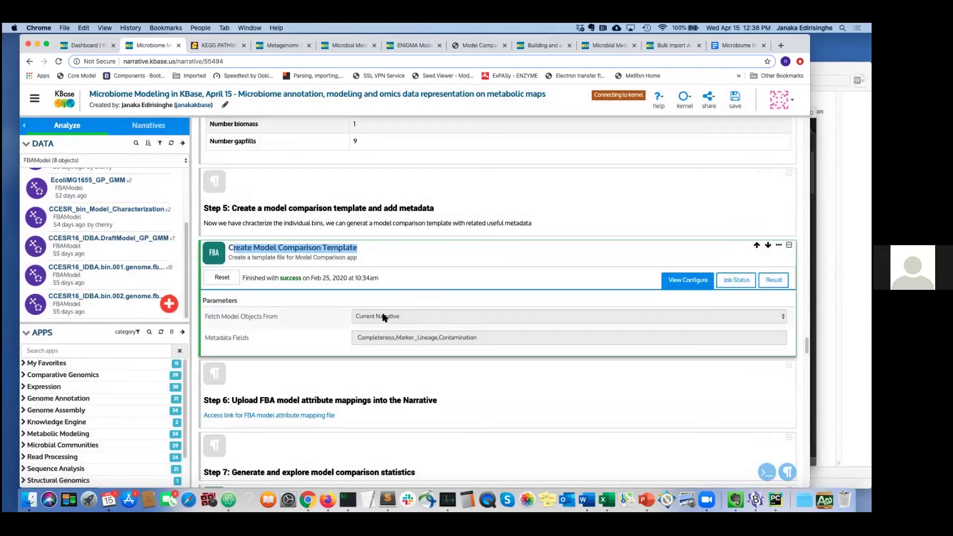
click(383, 318)
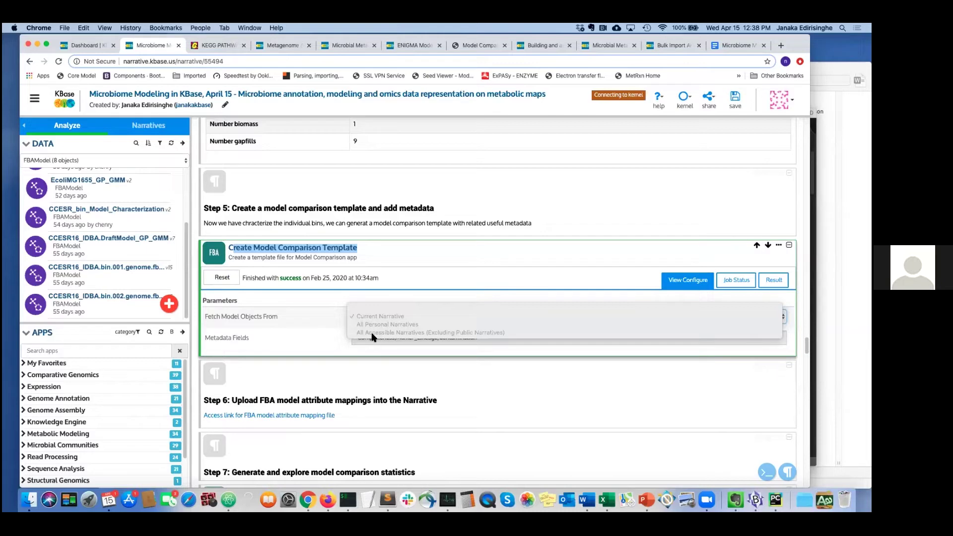
click(305, 311)
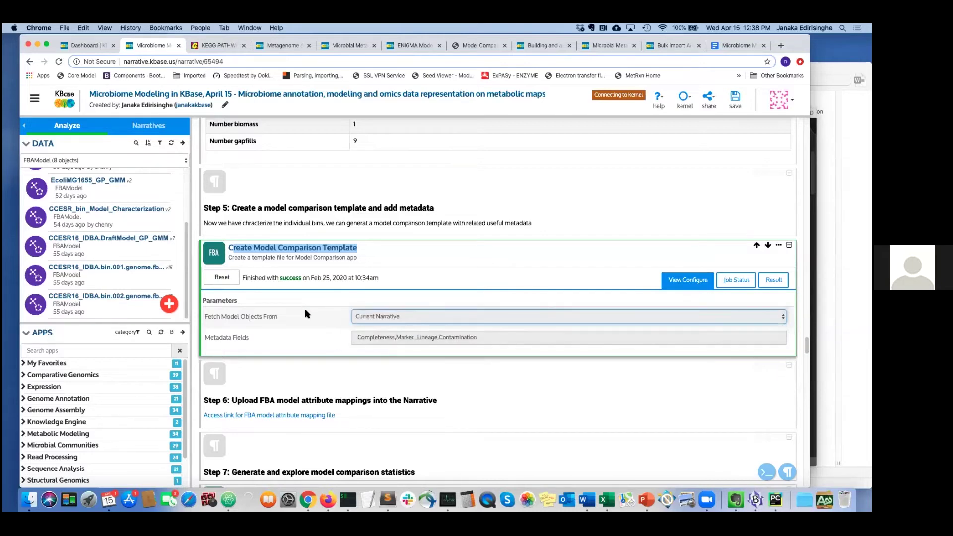
scroll(306, 329, down, 1)
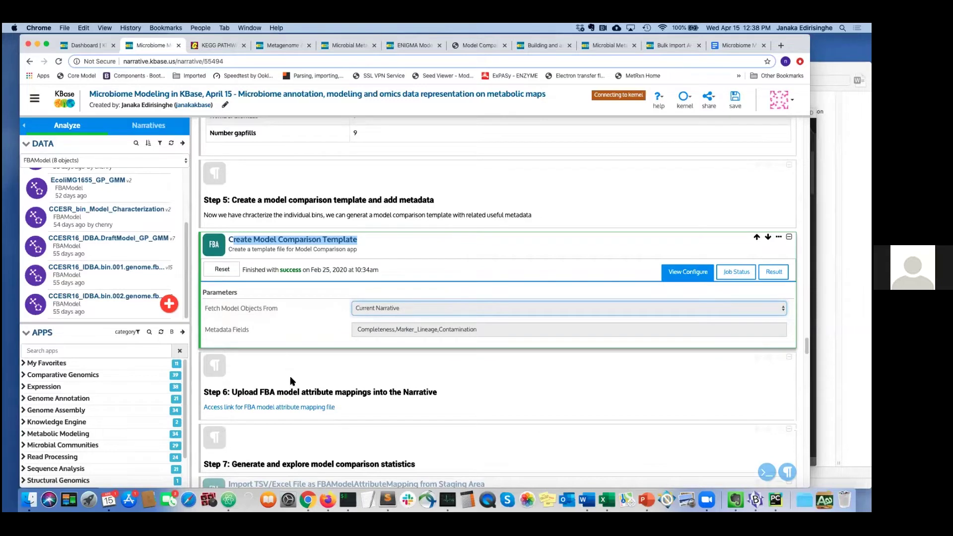
scroll(291, 380, down, 1)
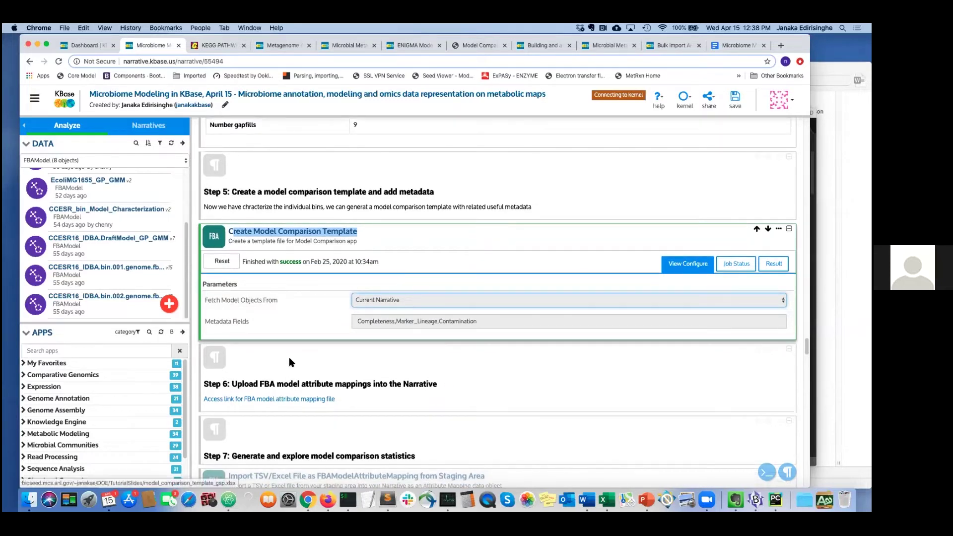
scroll(292, 363, down, 1)
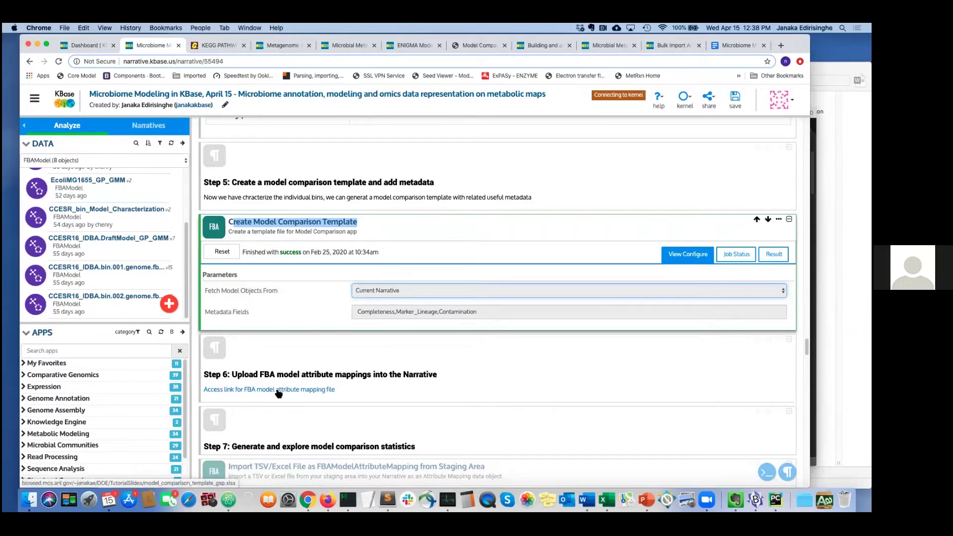
scroll(278, 392, down, 1)
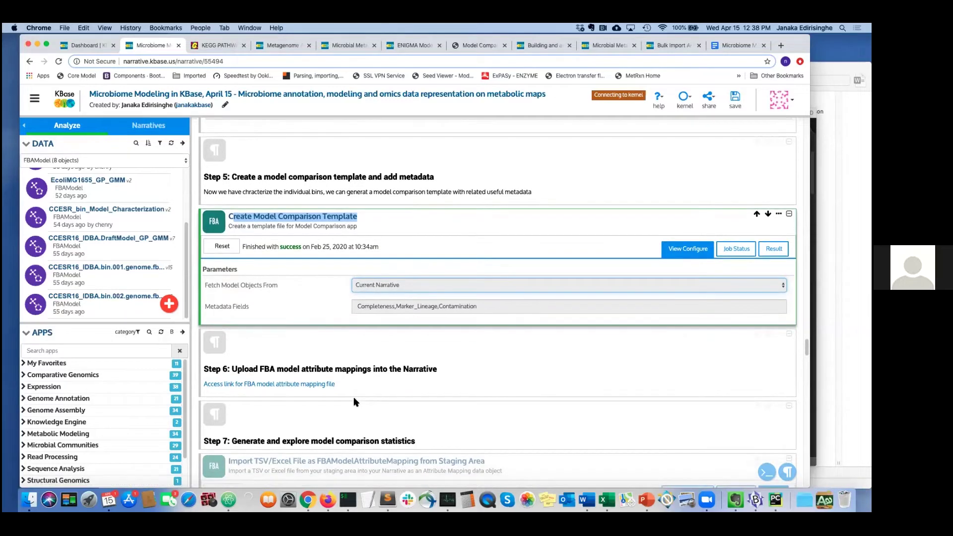
Cancel the template download and open model_comparison_template_gsp (1).xlsx from Downloads in Excel.
click(276, 385)
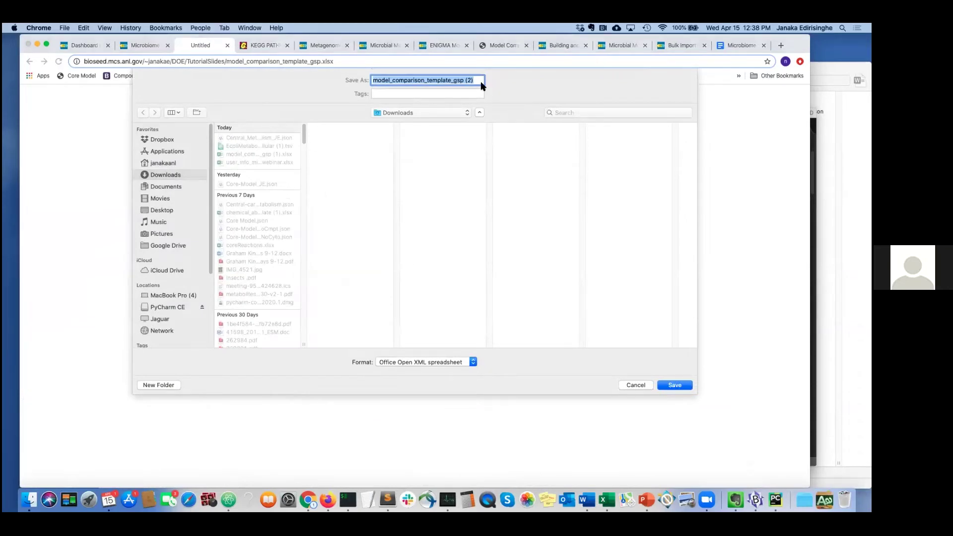
click(626, 387)
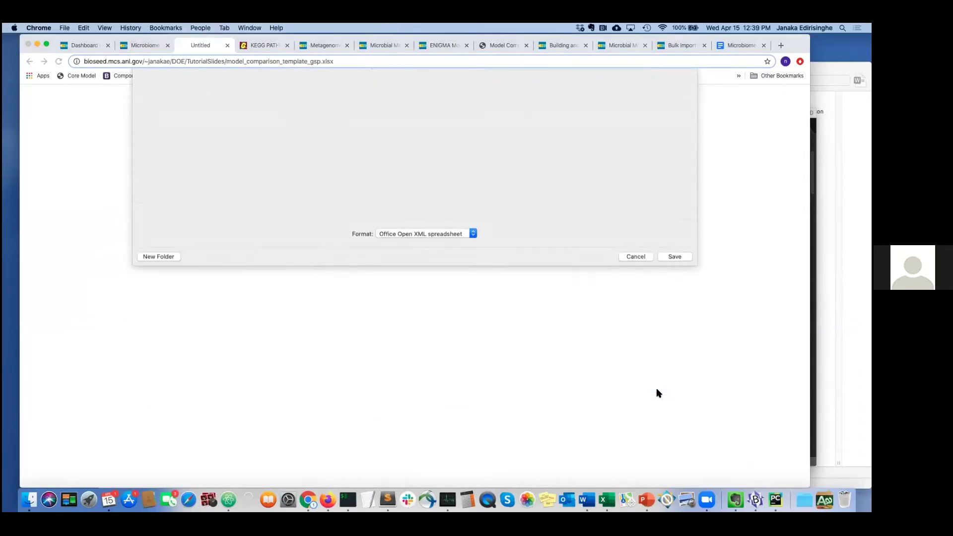
click(26, 497)
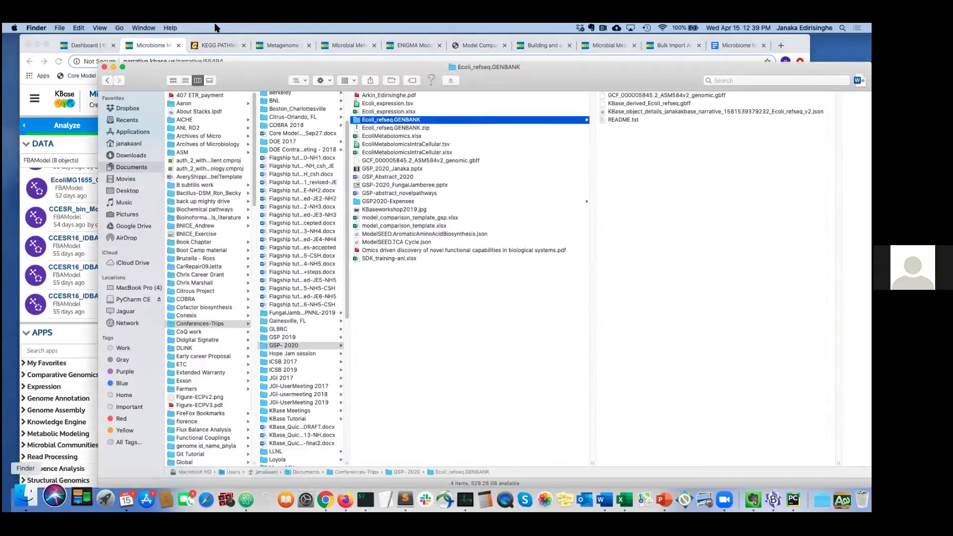
click(130, 156)
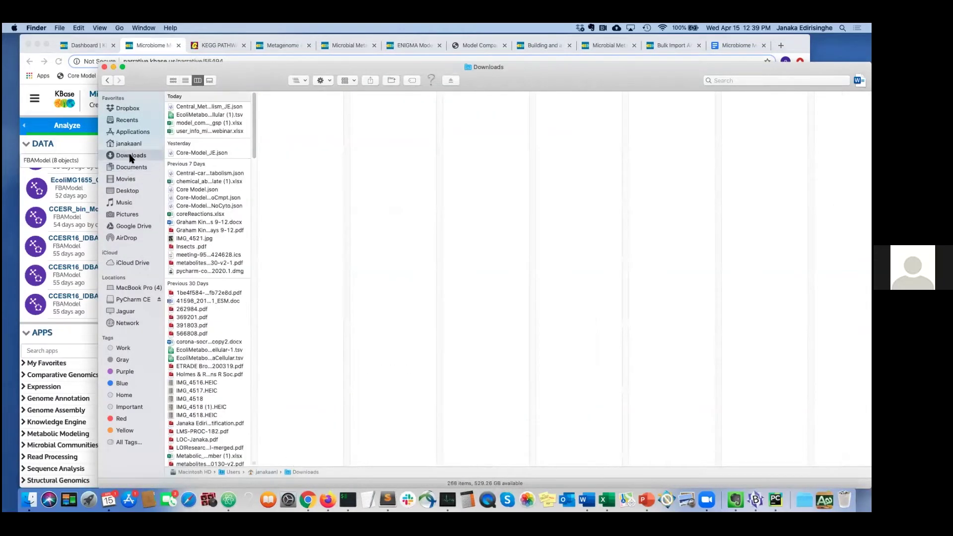
click(189, 123)
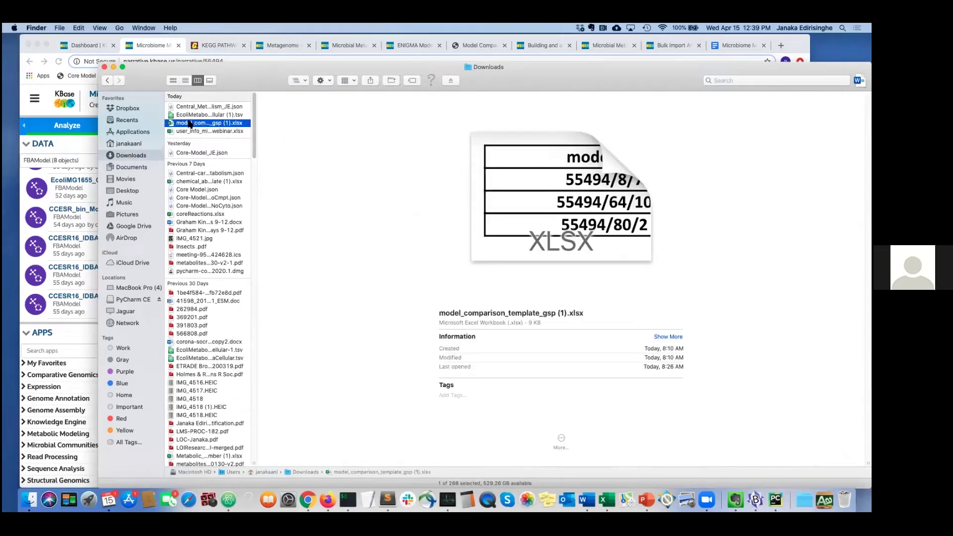
double_click(189, 123)
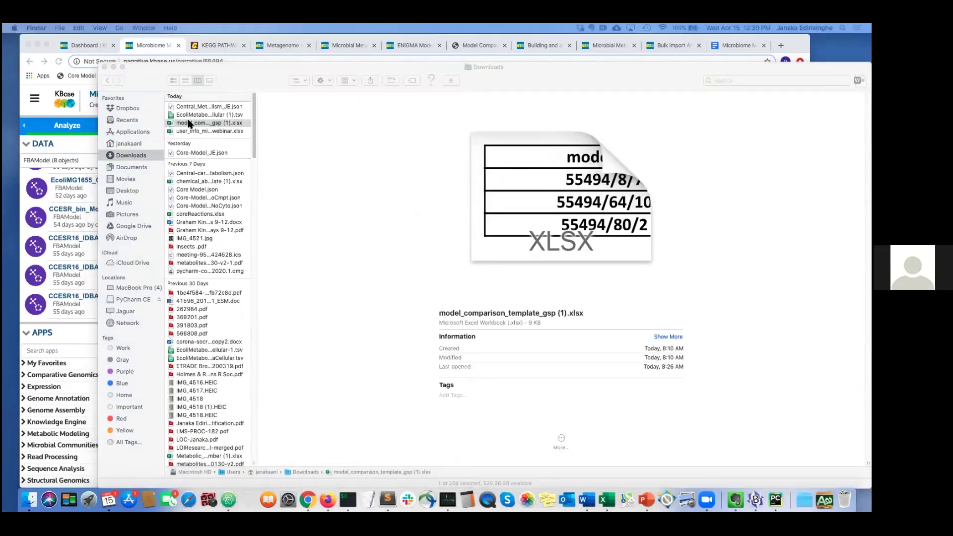
scroll(189, 123, down, 1)
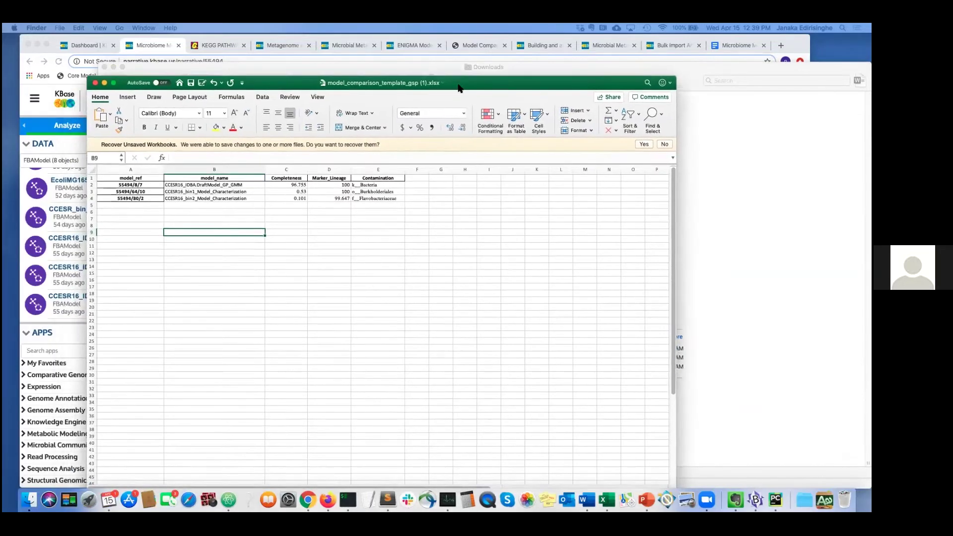
Enlarge the Excel window, fill the C2:E4 metadata values yellow, and move the window aside.
drag(648, 484, 680, 478)
mouse_move(270, 65)
mouse_down()
mouse_move(279, 67)
mouse_move(271, 65)
mouse_up()
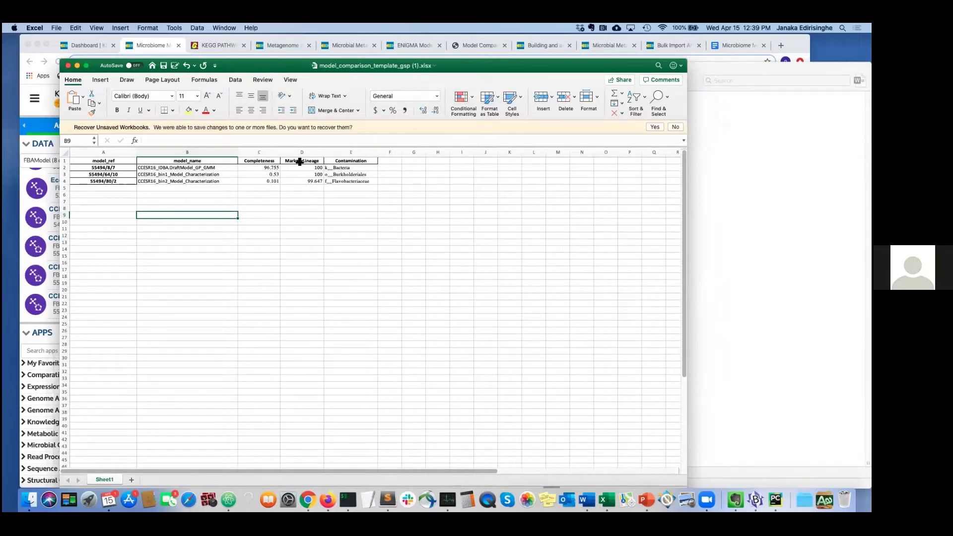
drag(258, 168, 365, 184)
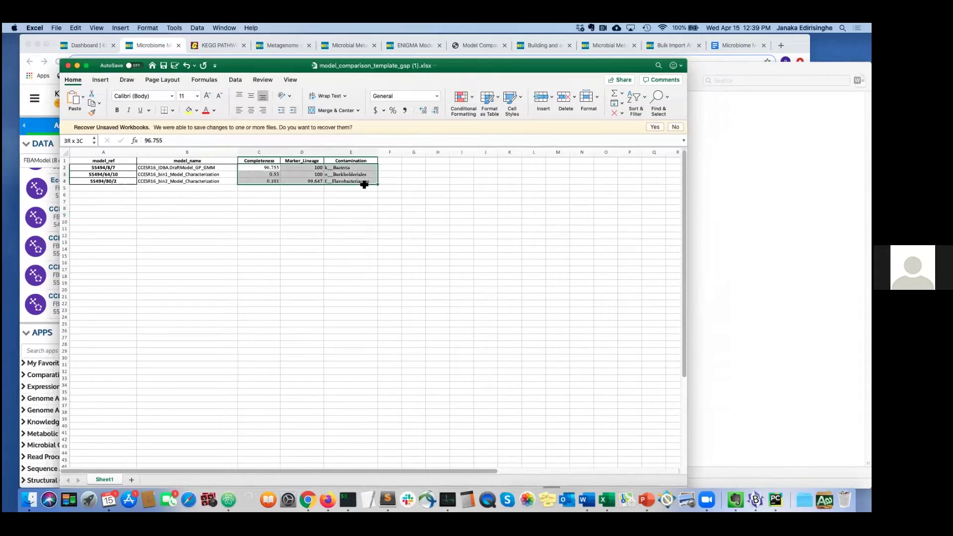
click(189, 110)
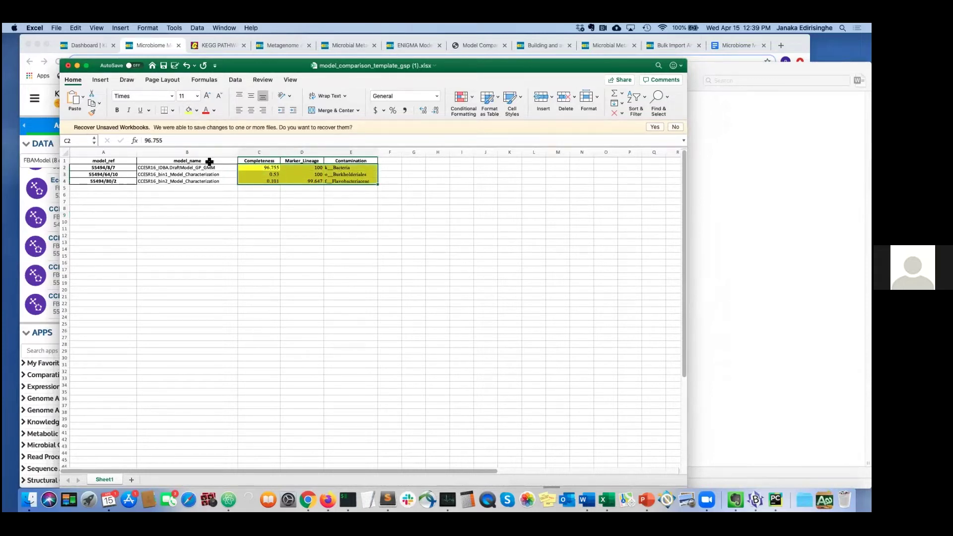
drag(467, 67, 54, 294)
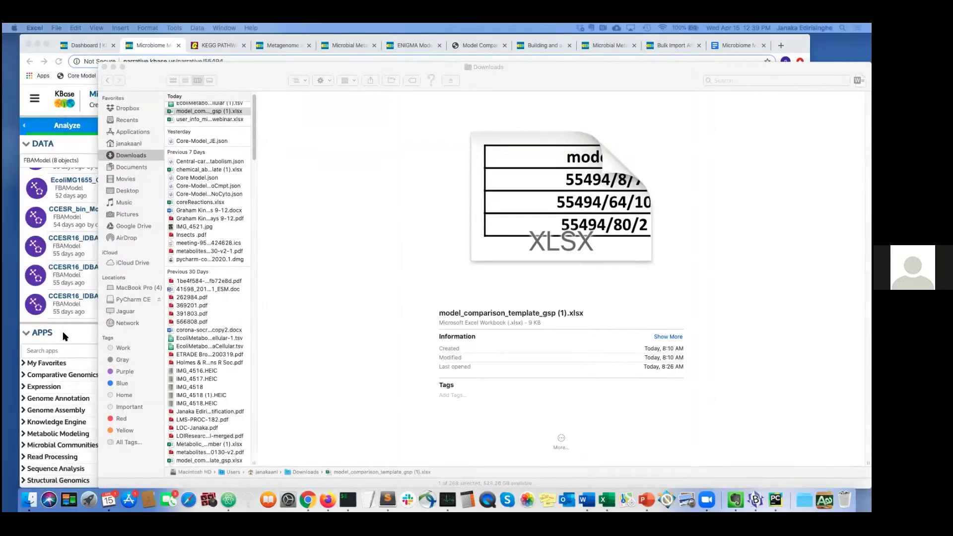
Return to the KBase narrative, highlight the metadata field names, and switch to the metagenome assembly narrative tab.
click(64, 334)
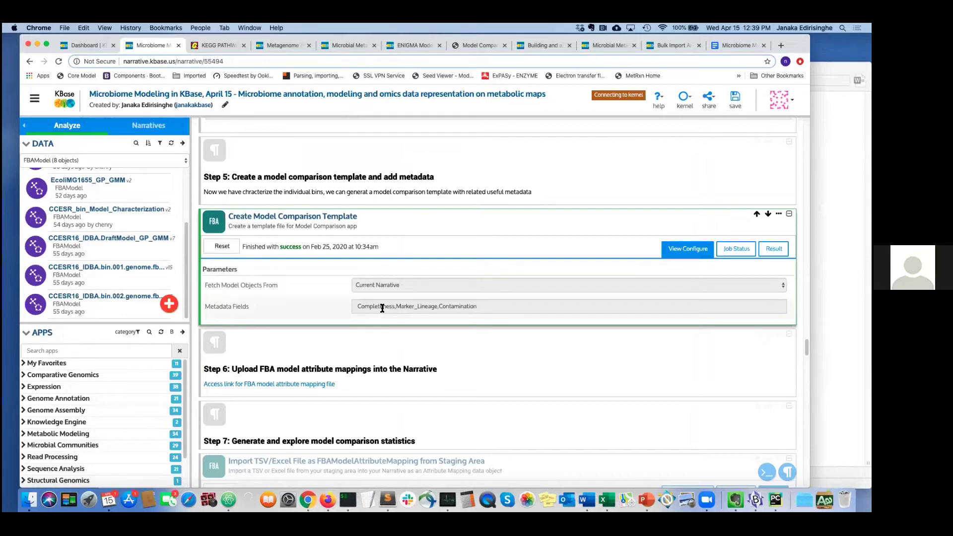
drag(478, 307, 360, 305)
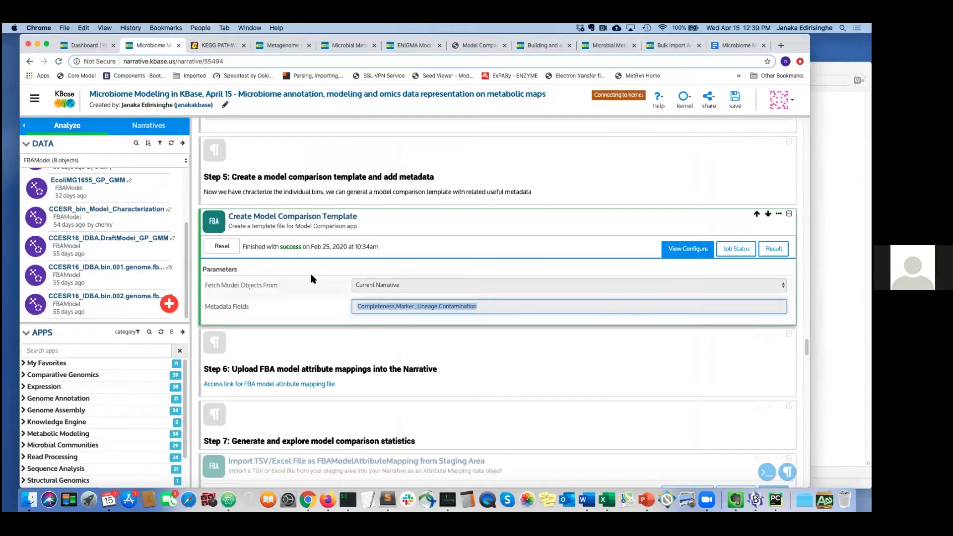
click(276, 48)
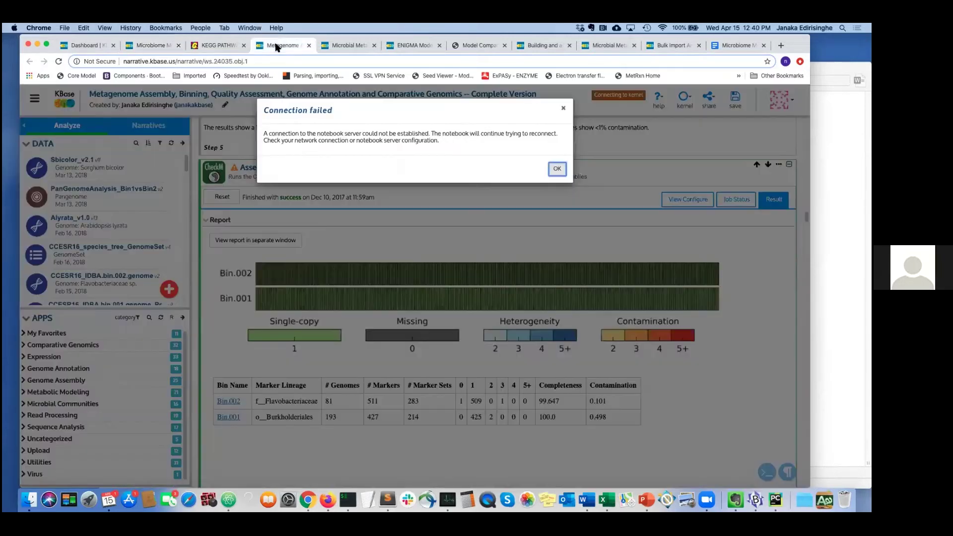
click(556, 169)
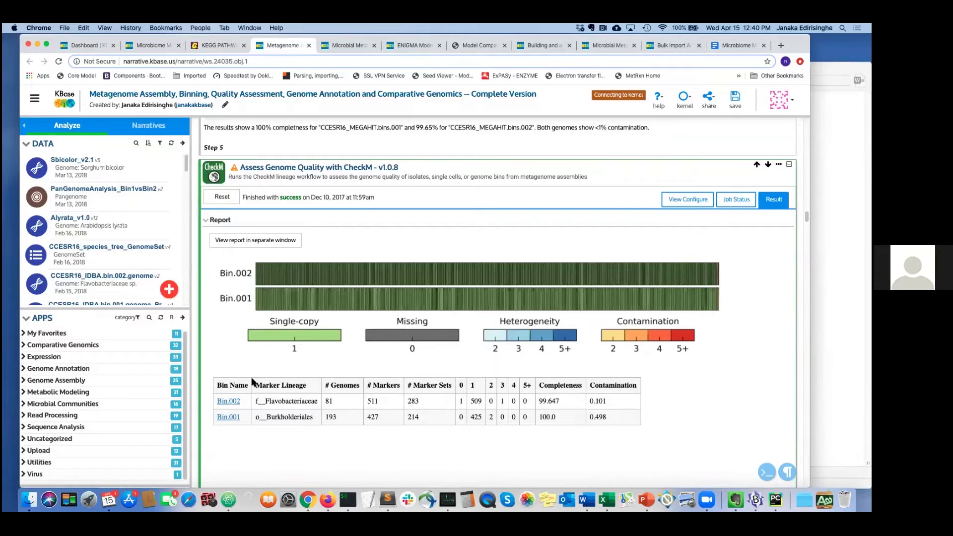
click(151, 45)
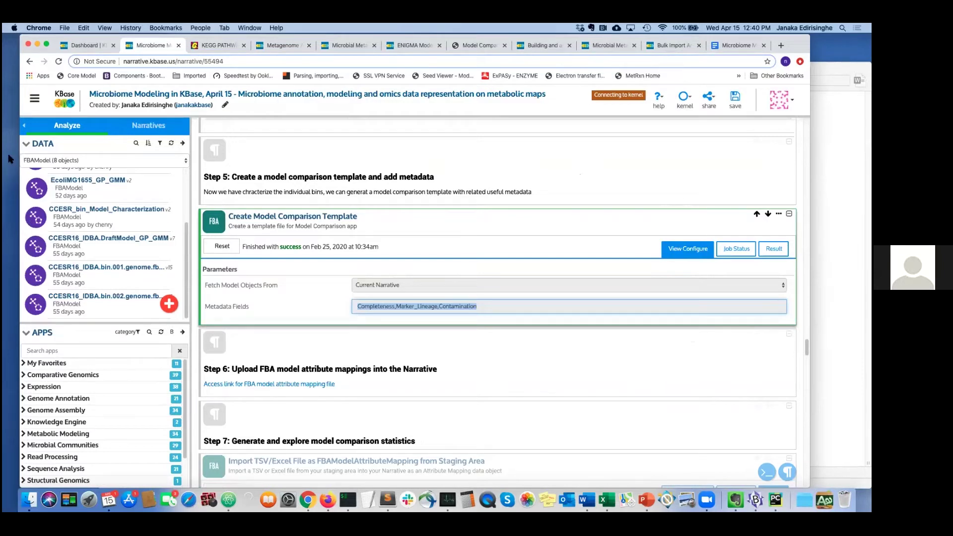
click(476, 310)
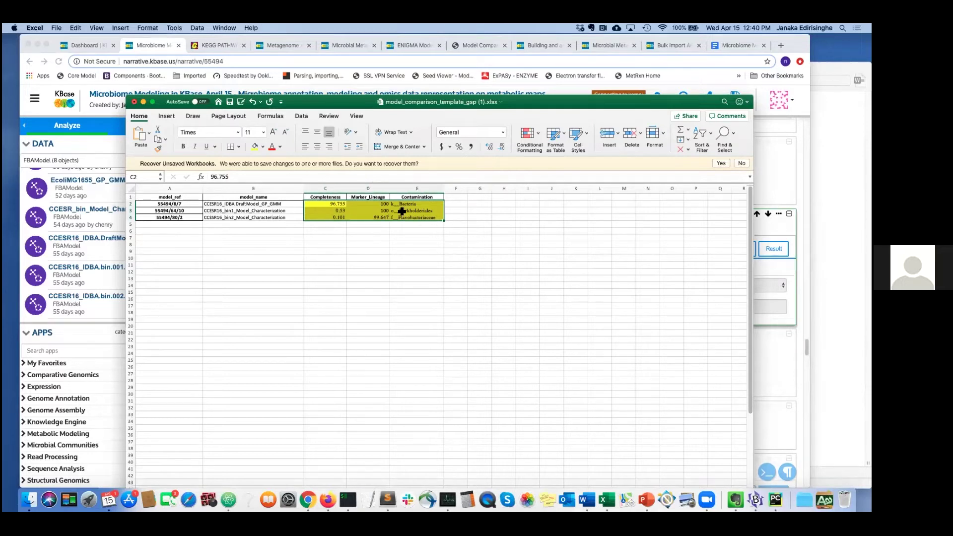
Clear the metadata value selection and drag the Excel workbook window off screen.
click(414, 245)
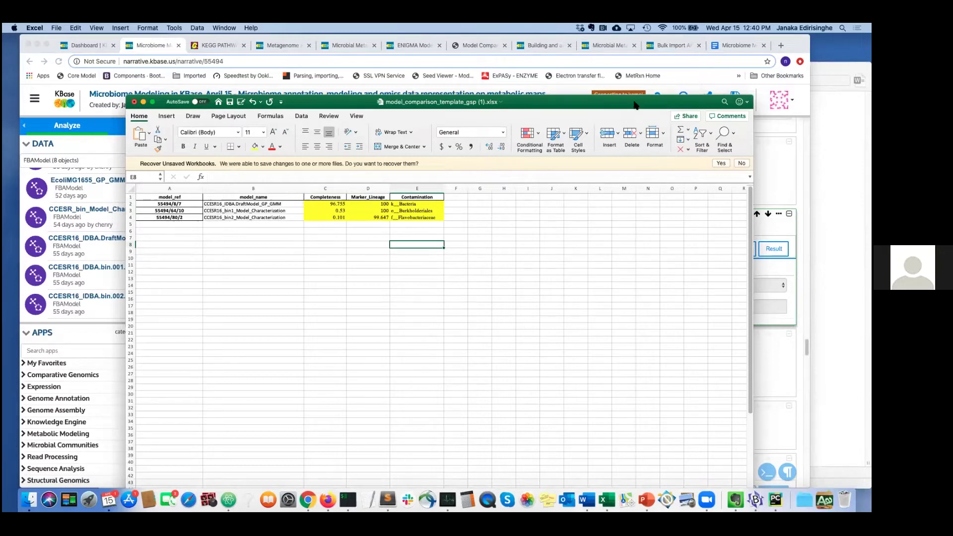
drag(635, 105, 0, 133)
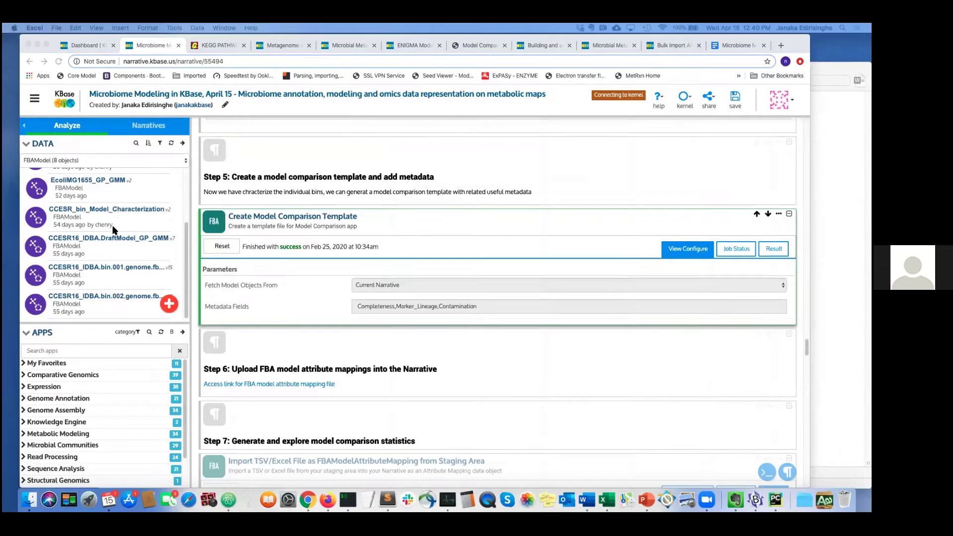
Upload model_comparison_template_gsp (1).xlsx from Downloads to the staging area and close the data panel.
click(183, 144)
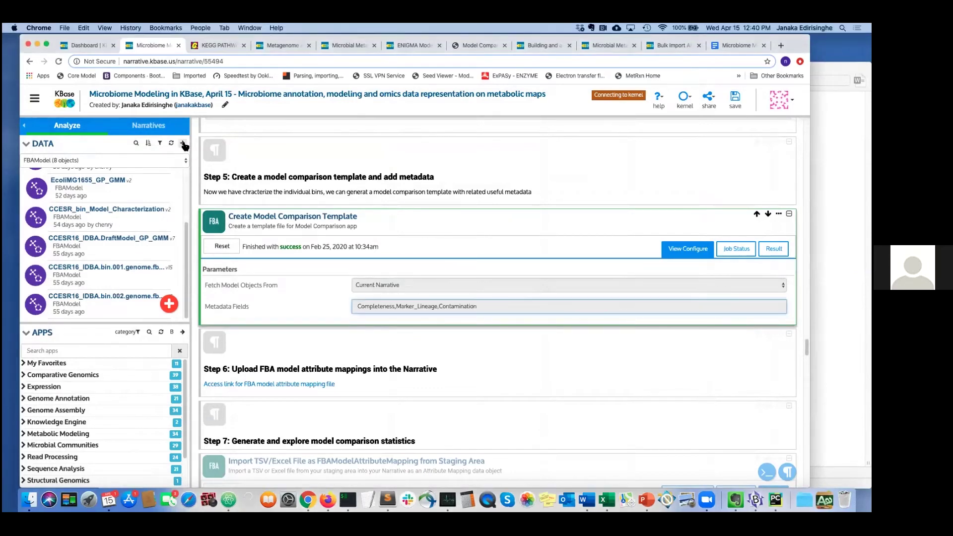
click(183, 144)
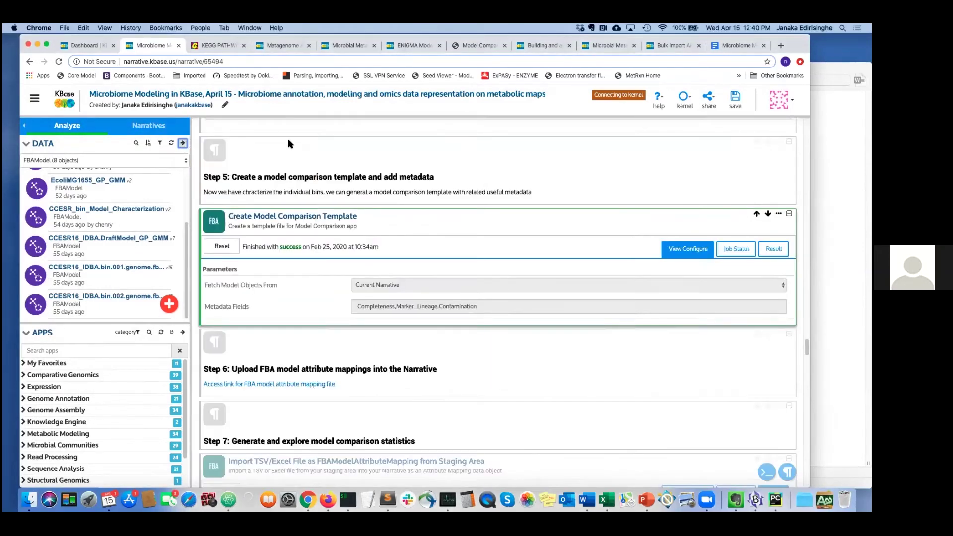
click(183, 144)
click(491, 130)
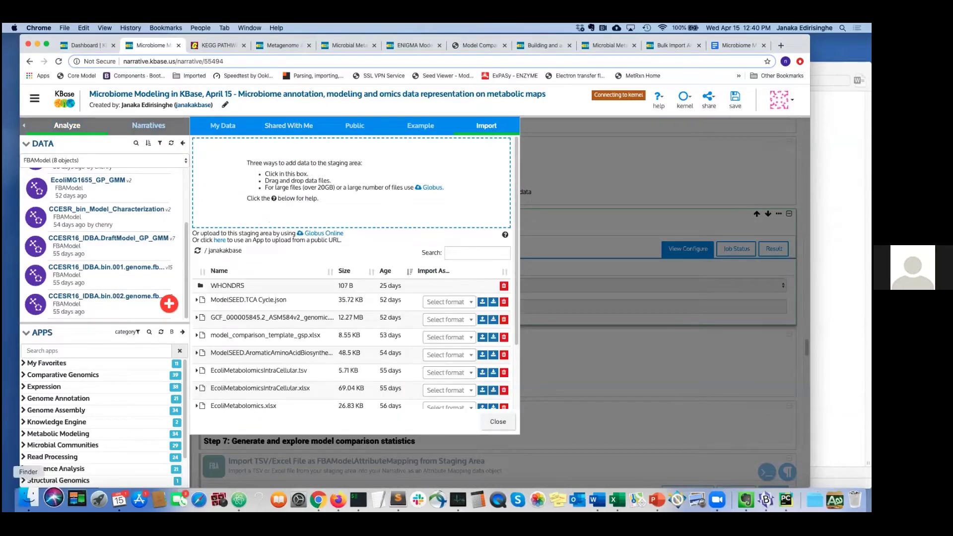
click(30, 499)
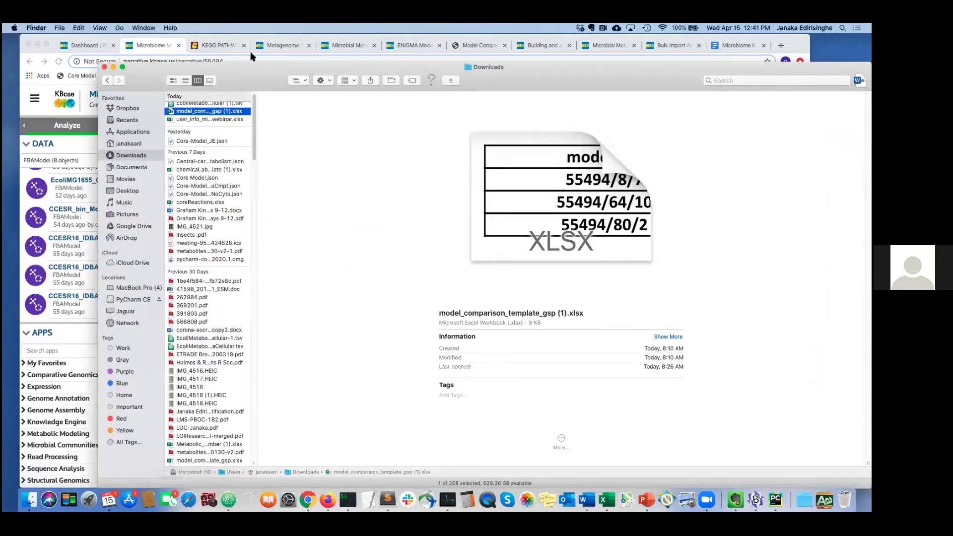
drag(210, 67, 417, 283)
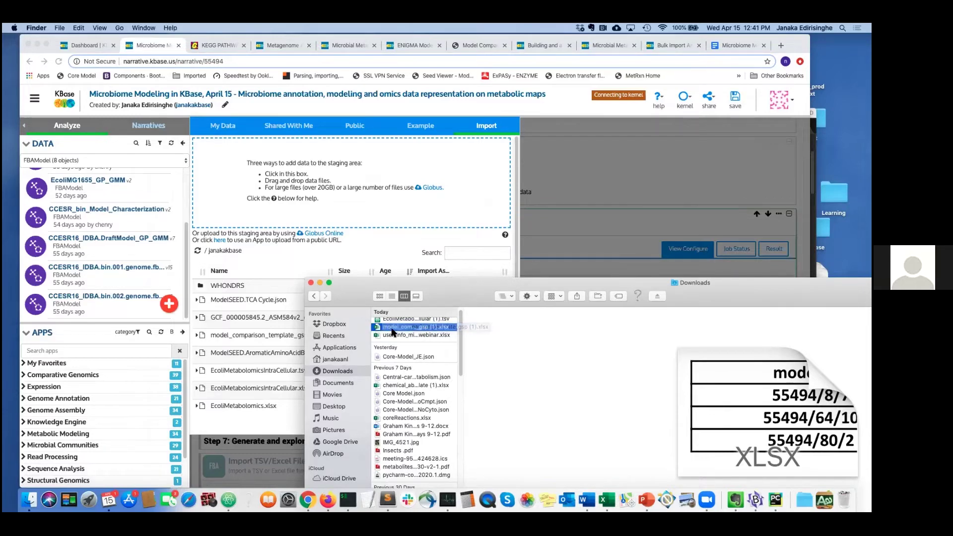
drag(416, 330, 373, 188)
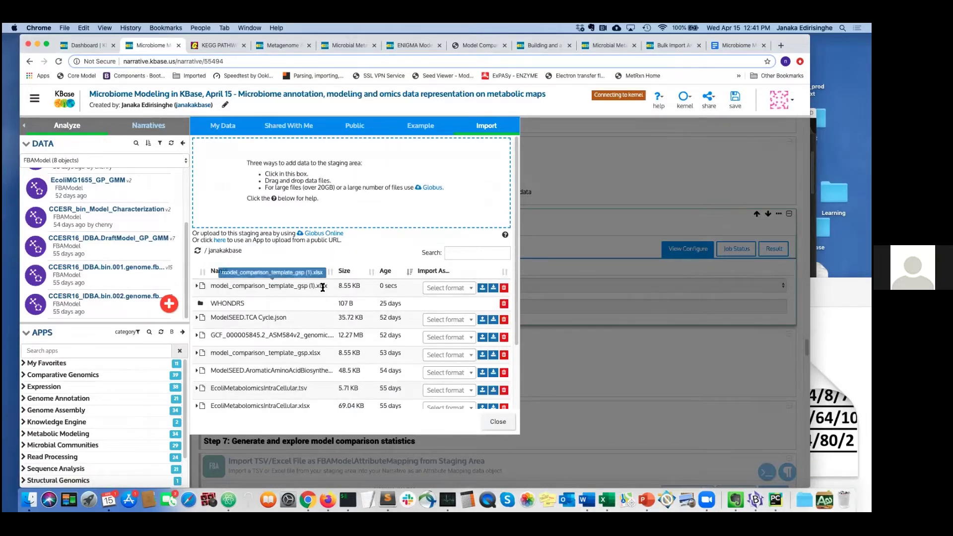
click(587, 325)
scroll(472, 373, down, 3)
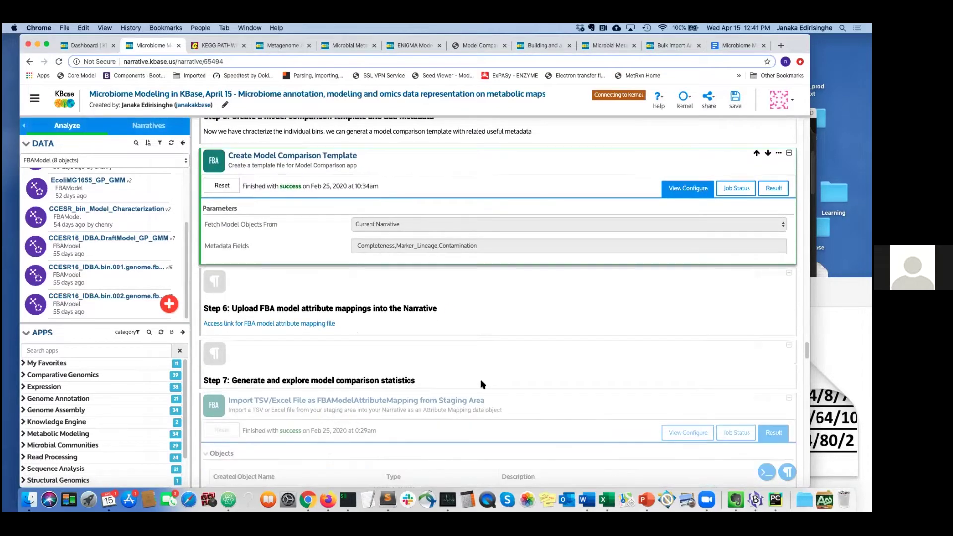
View the Step 7 FBAModelAttributeMapping import cell's configuration and reset it, confirming the reset.
scroll(419, 356, down, 1)
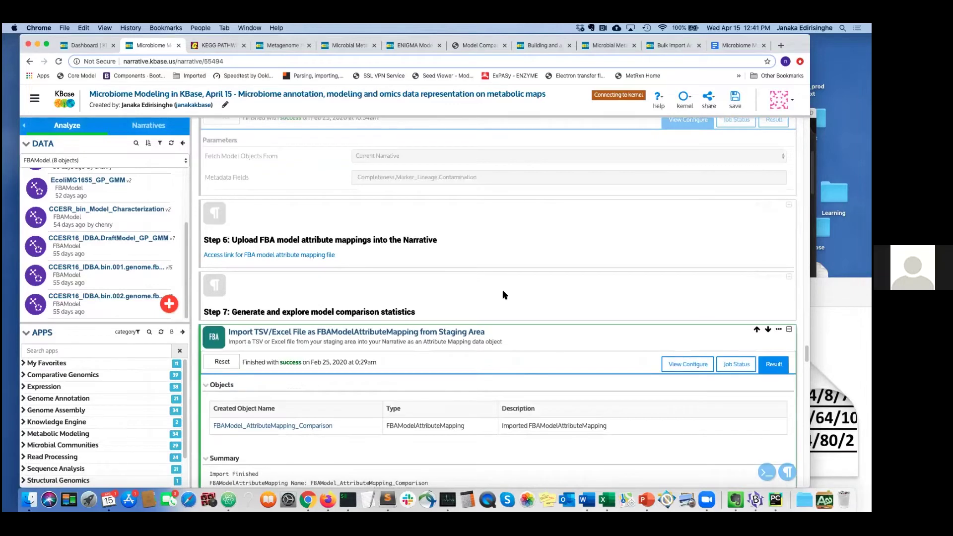
click(503, 294)
scroll(503, 294, down, 1)
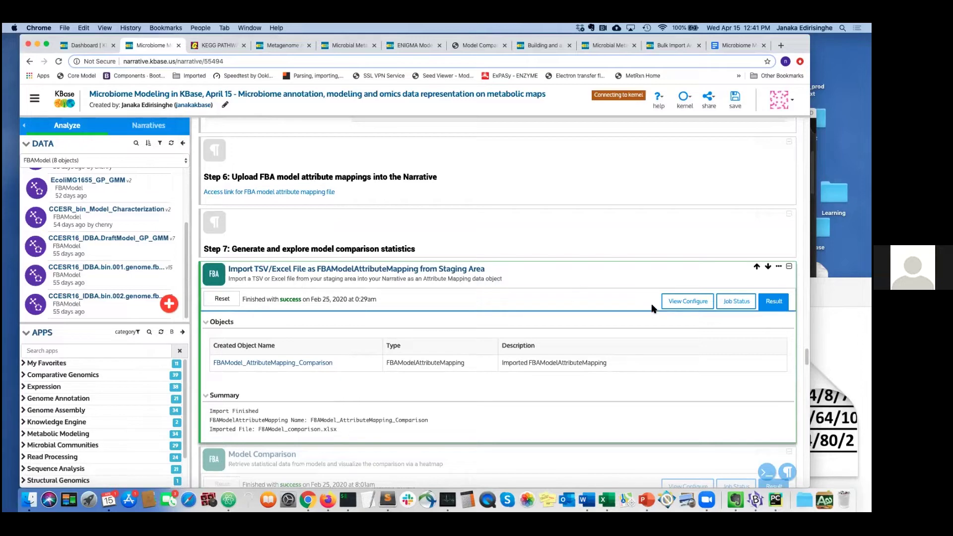
click(688, 302)
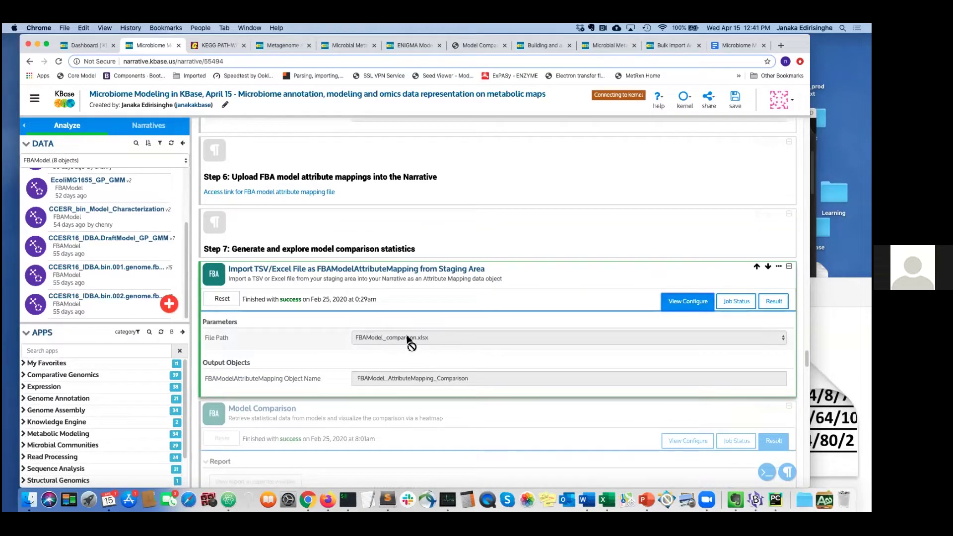
click(218, 298)
click(555, 194)
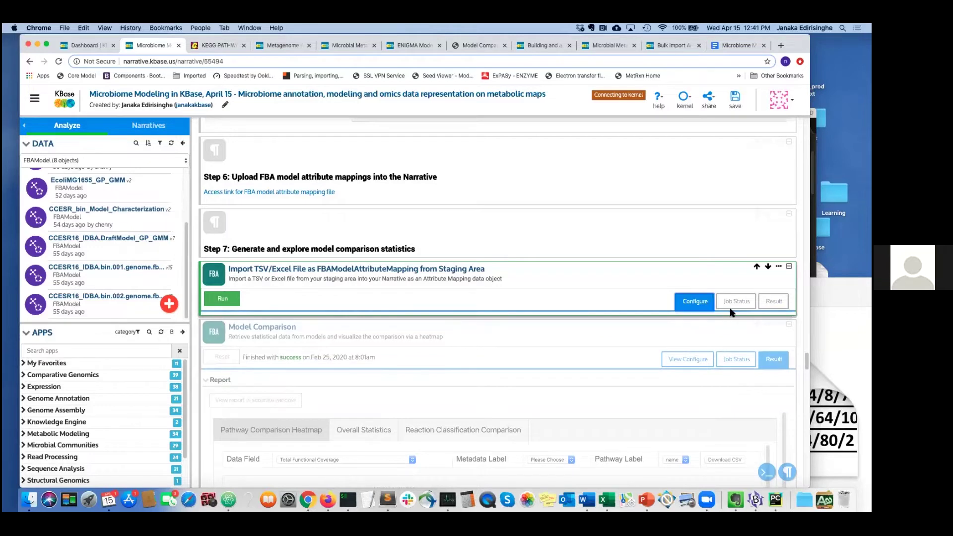
click(78, 351)
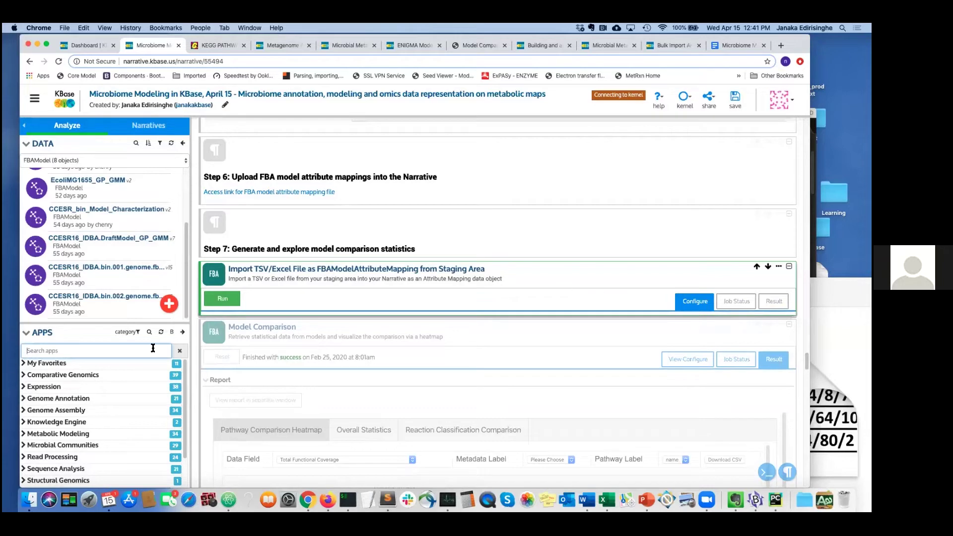
Search apps for 'import t' and add the Upload category's FBAModelAttributeMapping import app.
click(161, 332)
click(119, 350)
text(import)
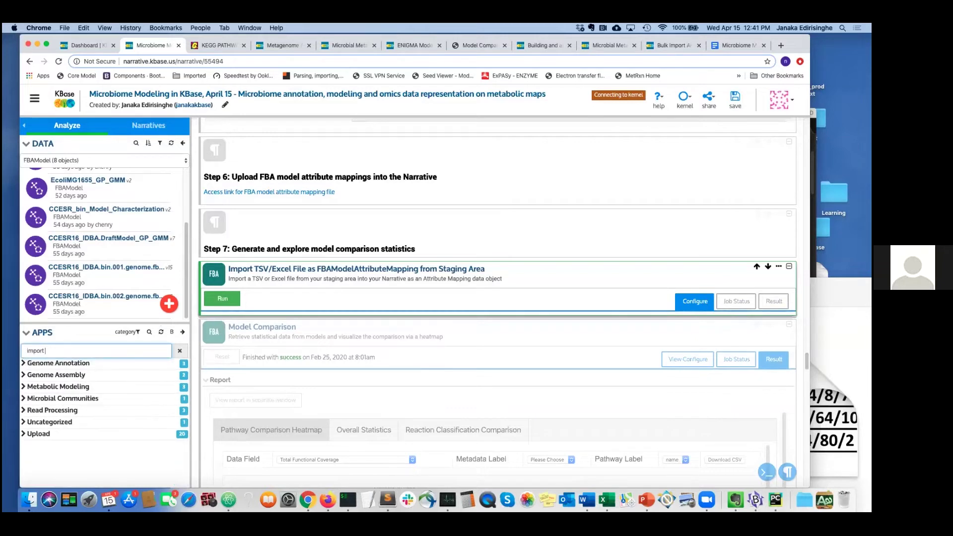
text( tsv)
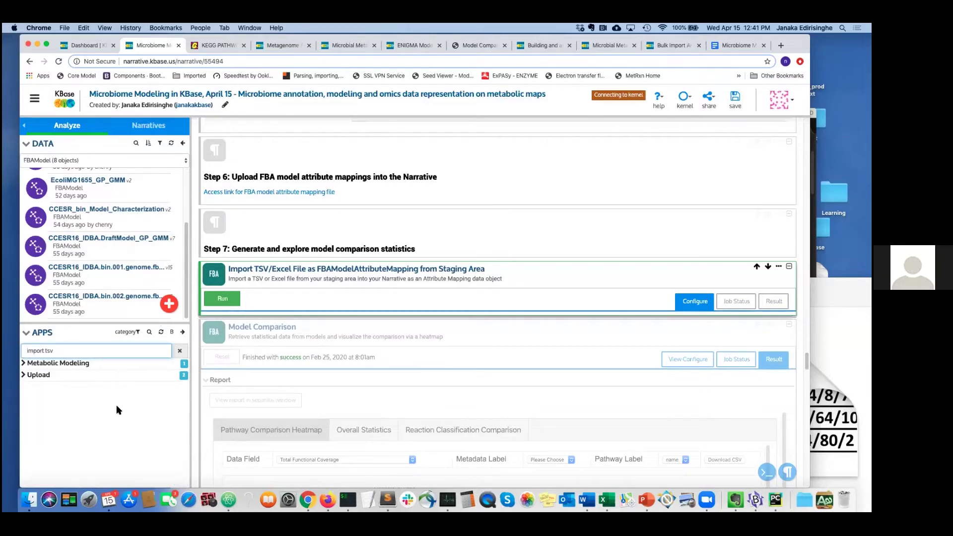
click(99, 378)
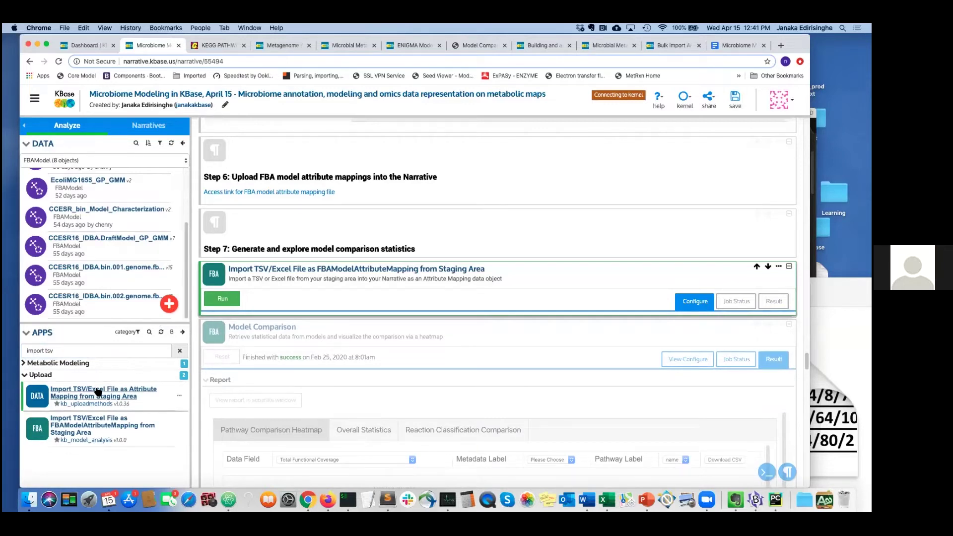
click(99, 427)
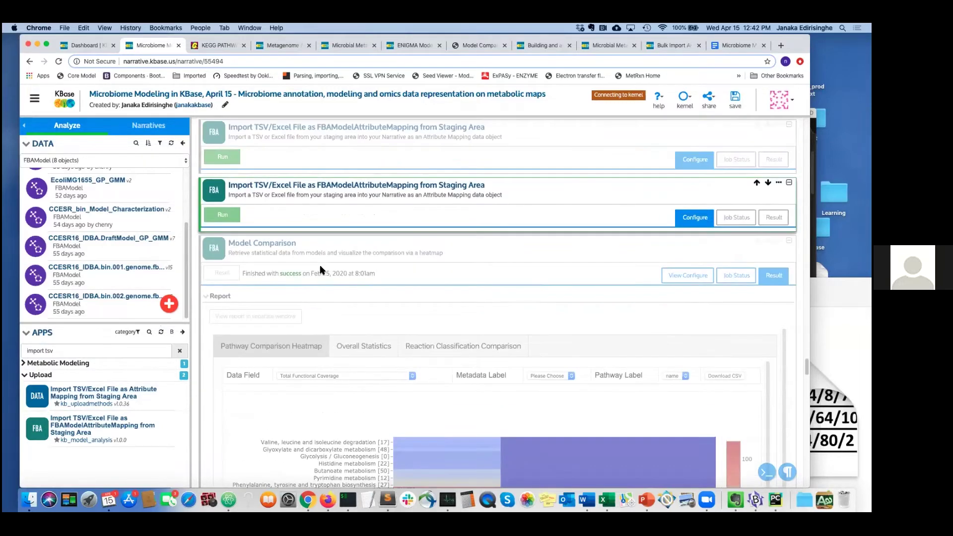
Select the first import cell, then the Model Comparison cell below it.
scroll(321, 275, up, 1)
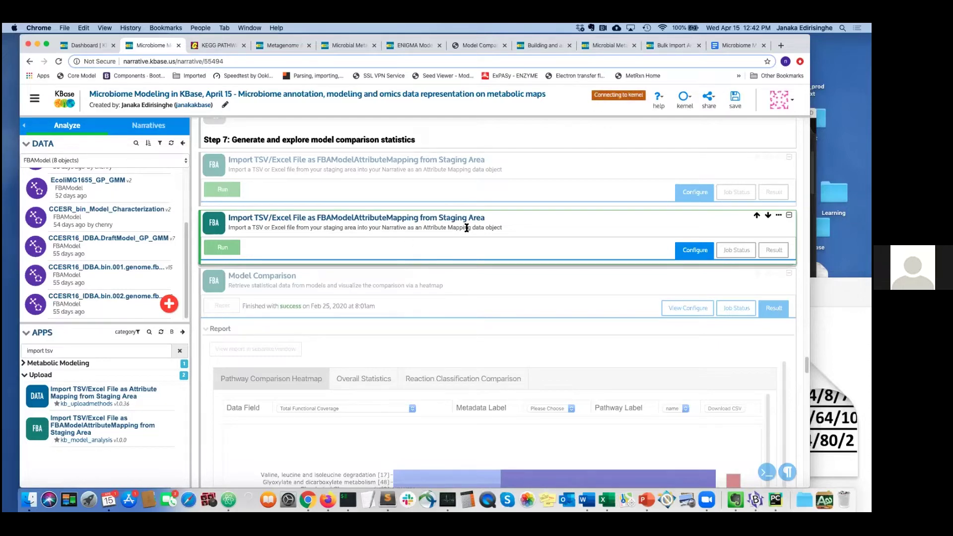
click(523, 186)
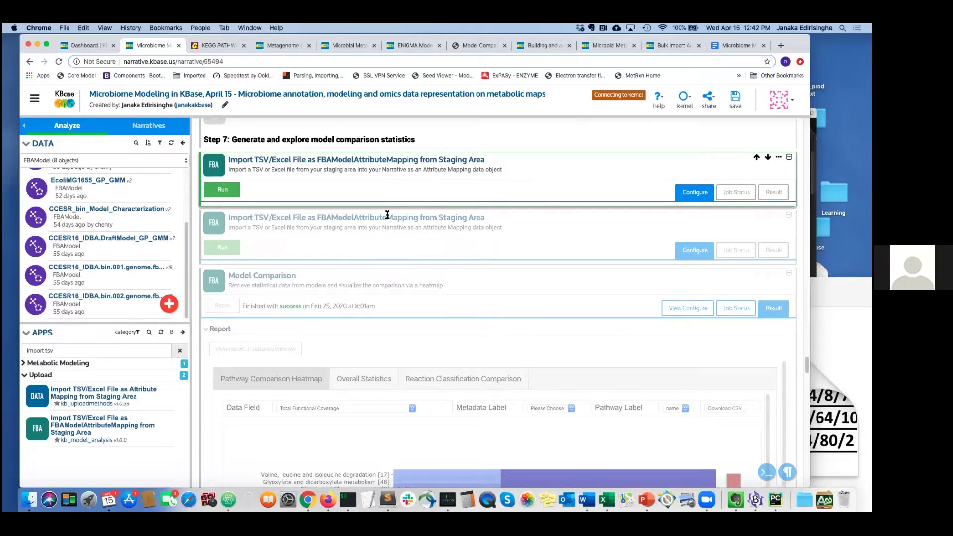
click(432, 281)
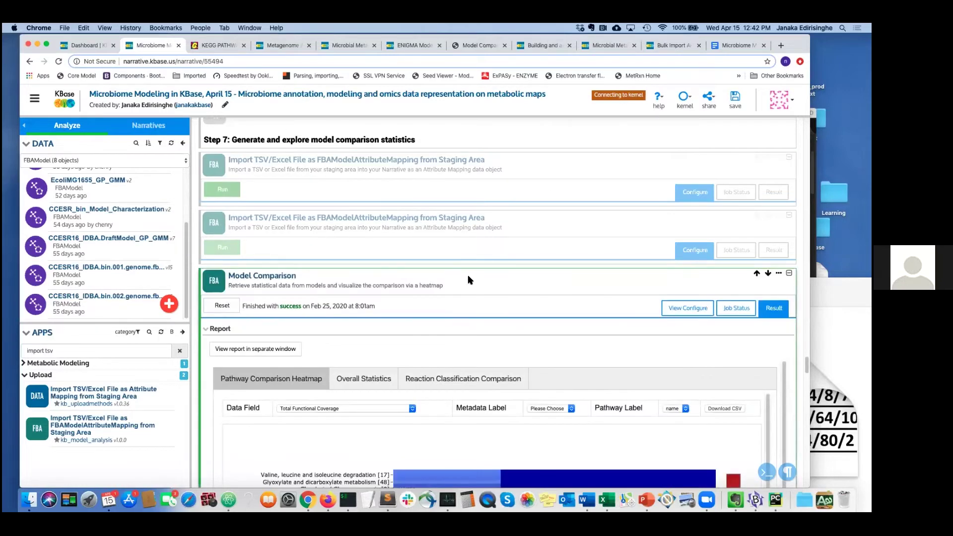
scroll(467, 281, down, 1)
Filter the data list to FBAModelAttributeMapping and show the Model Comparison heatmap result.
click(688, 270)
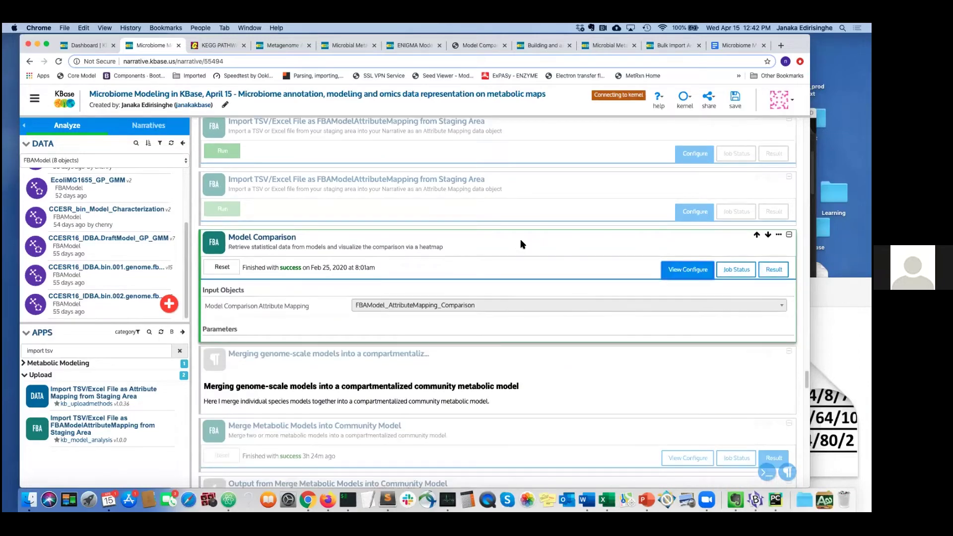
scroll(496, 246, down, 1)
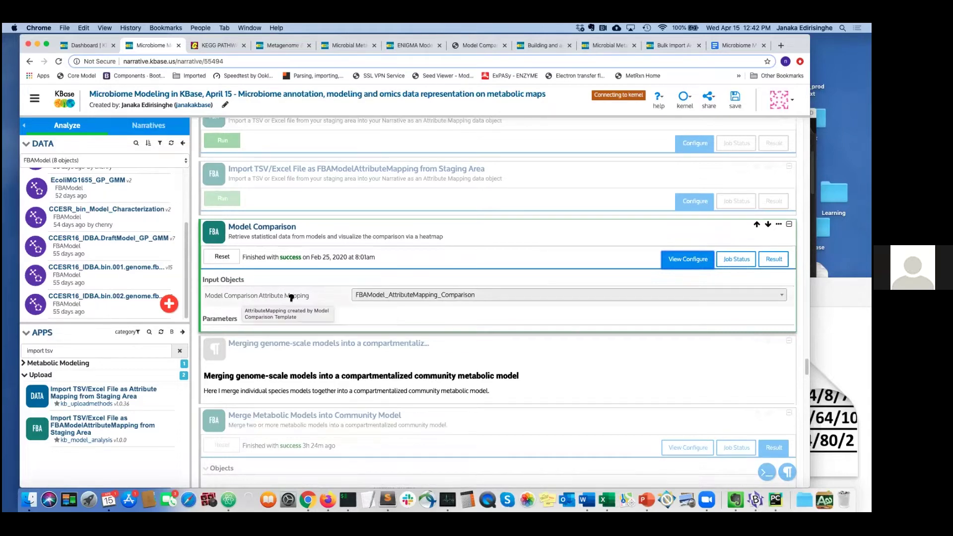
click(129, 160)
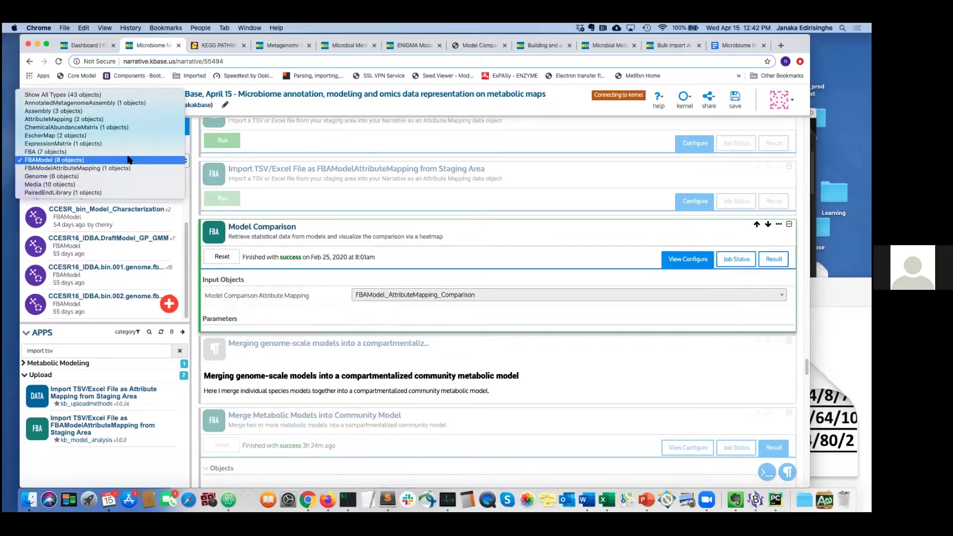
click(77, 168)
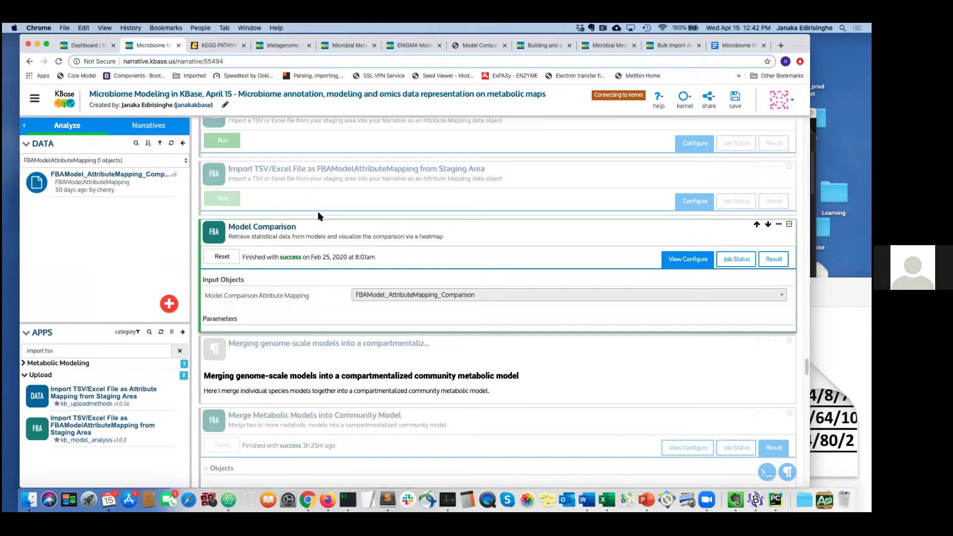
click(376, 300)
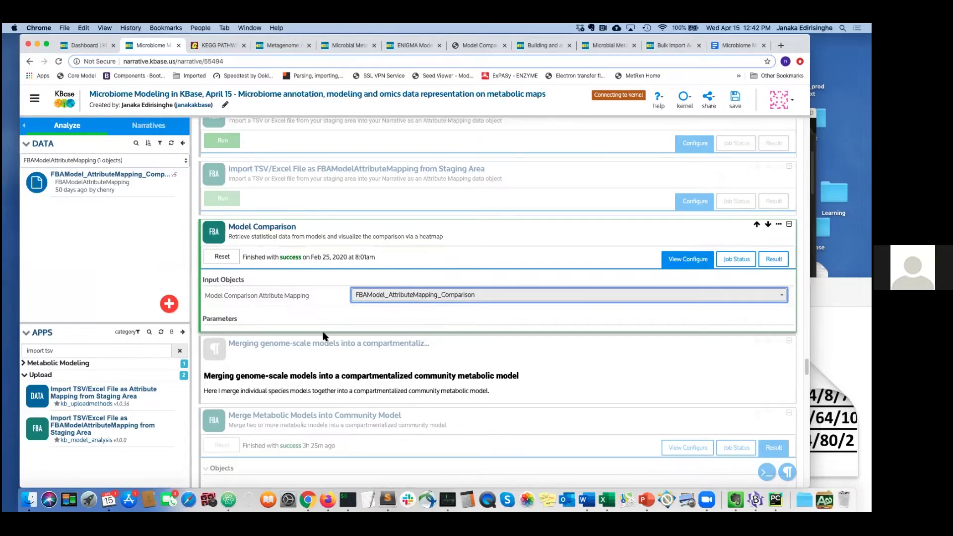
scroll(331, 335, down, 1)
click(774, 233)
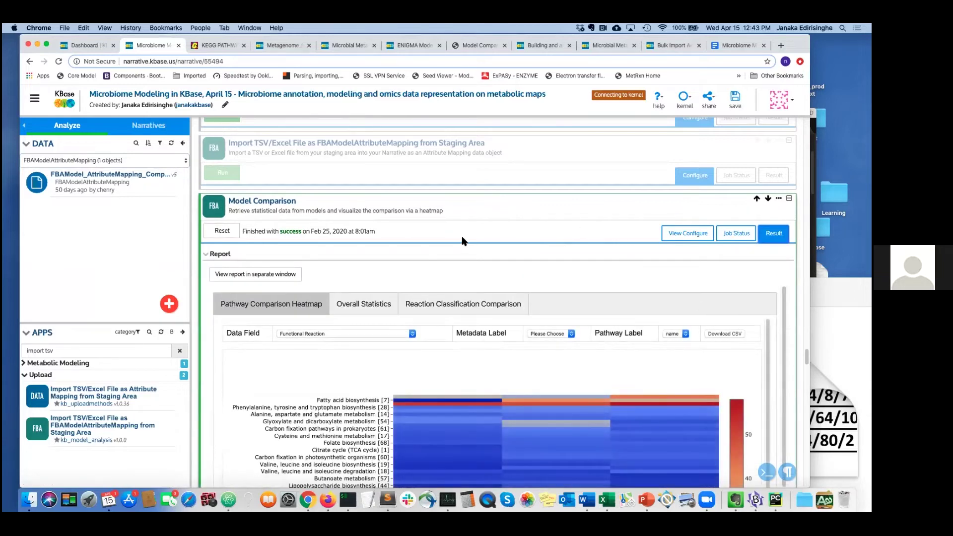
scroll(468, 248, down, 4)
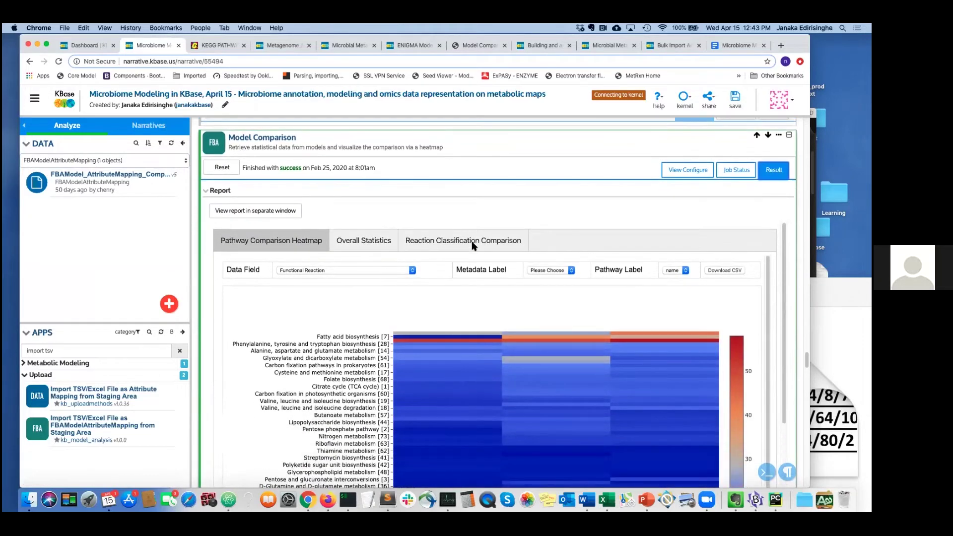
scroll(441, 267, up, 1)
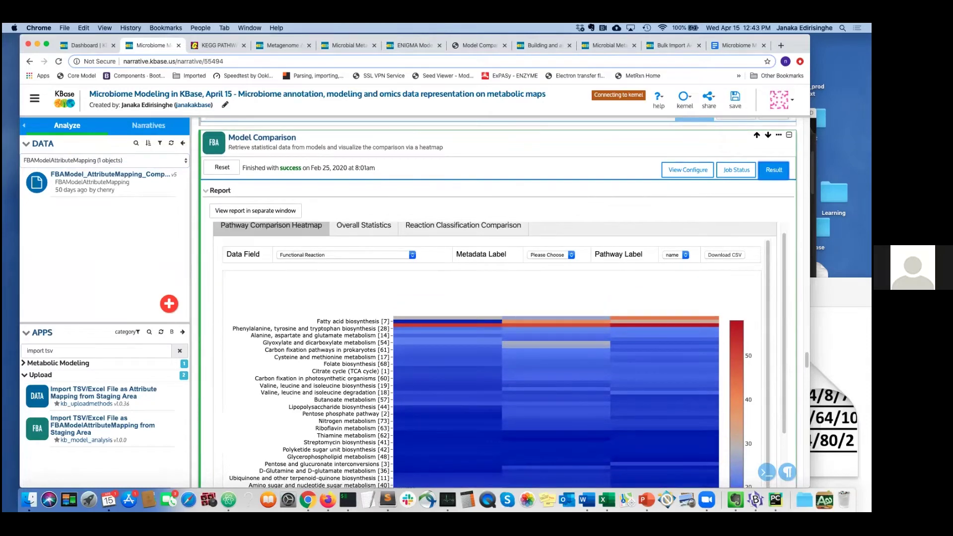
scroll(497, 298, down, 5)
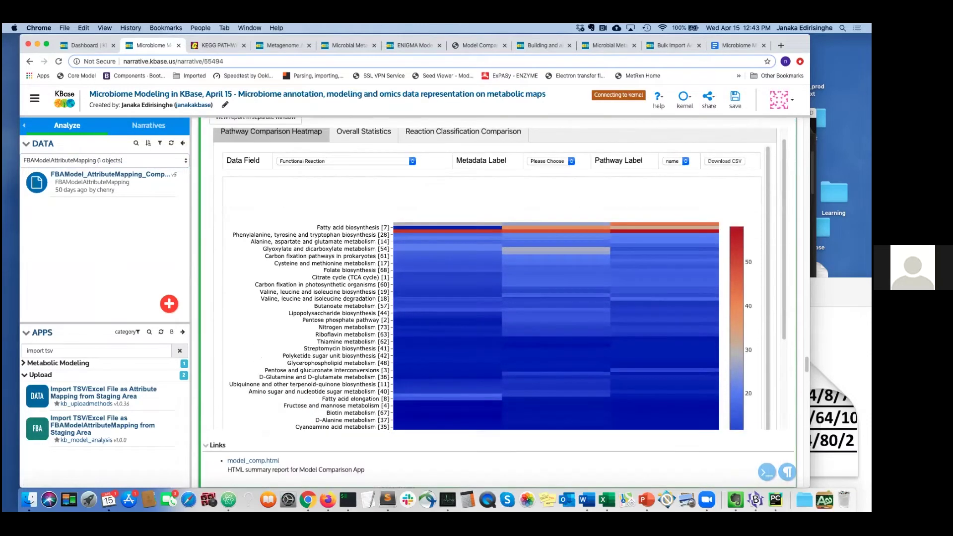
scroll(271, 303, up, 1)
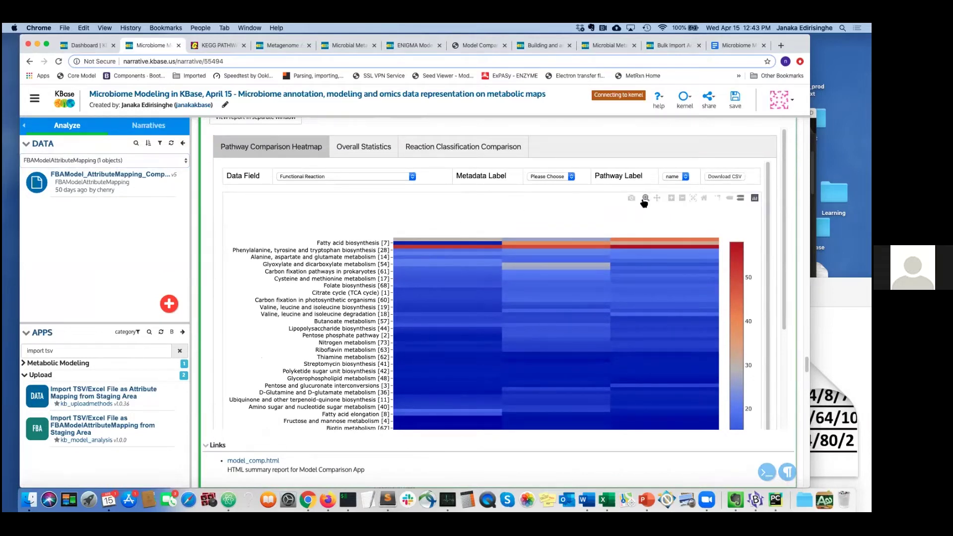
mouse_move(631, 202)
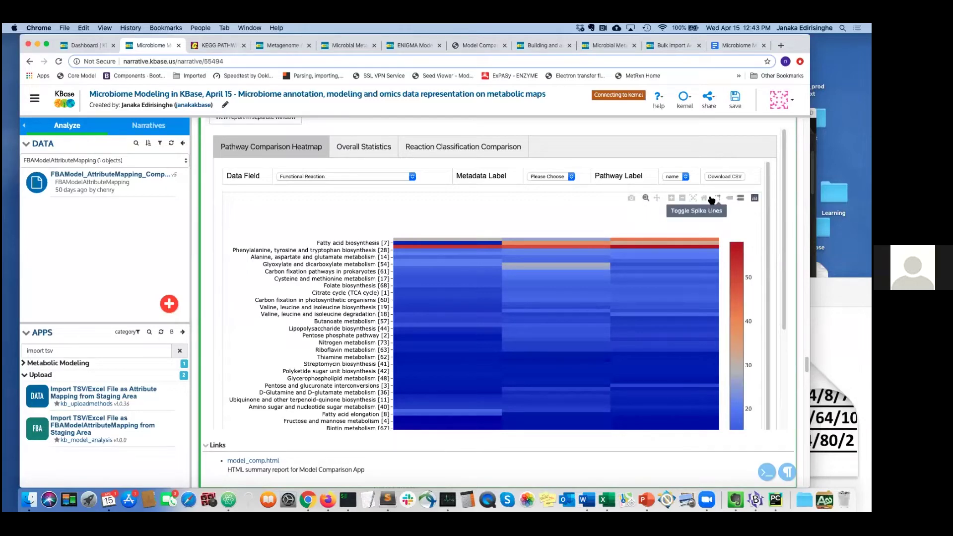
scroll(308, 296, down, 3)
scroll(308, 298, down, 3)
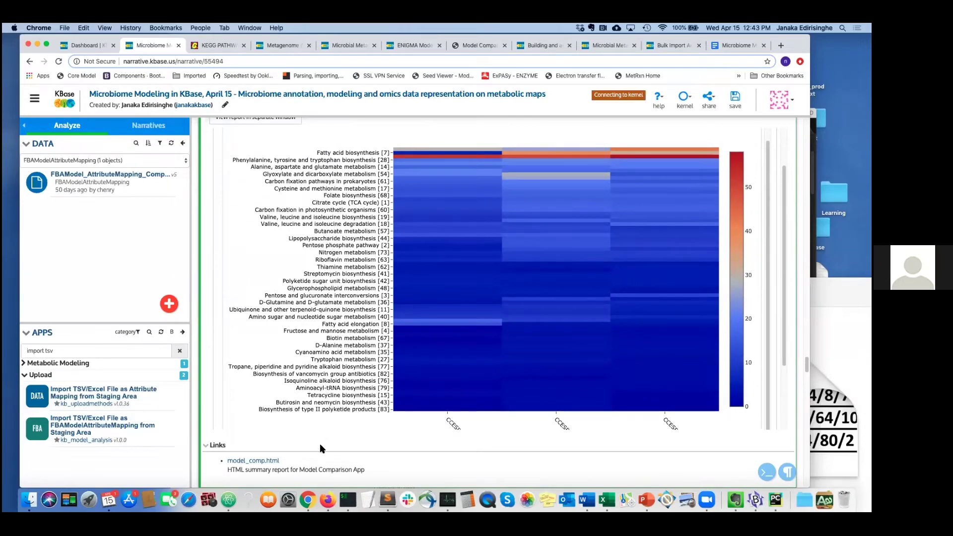
scroll(314, 355, down, 4)
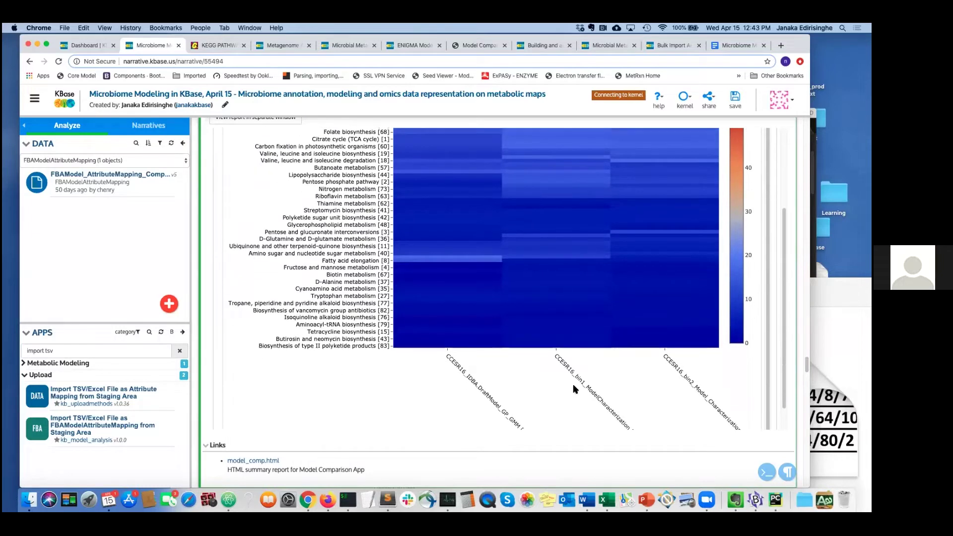
scroll(407, 395, down, 2)
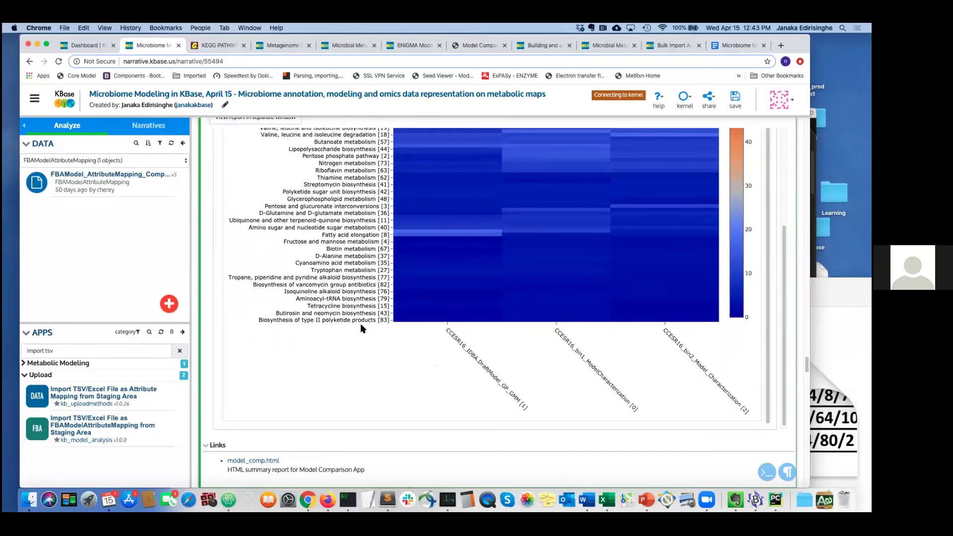
scroll(336, 316, up, 3)
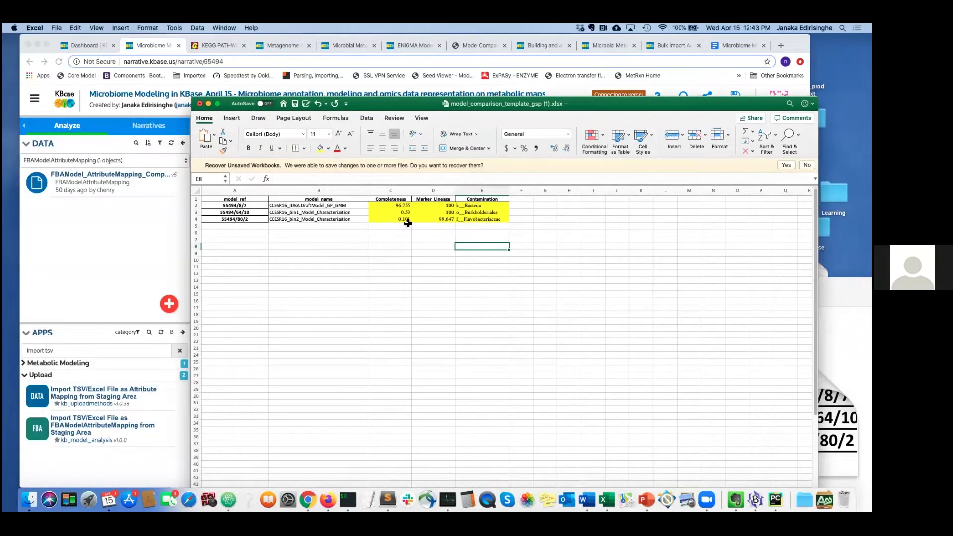
click(118, 124)
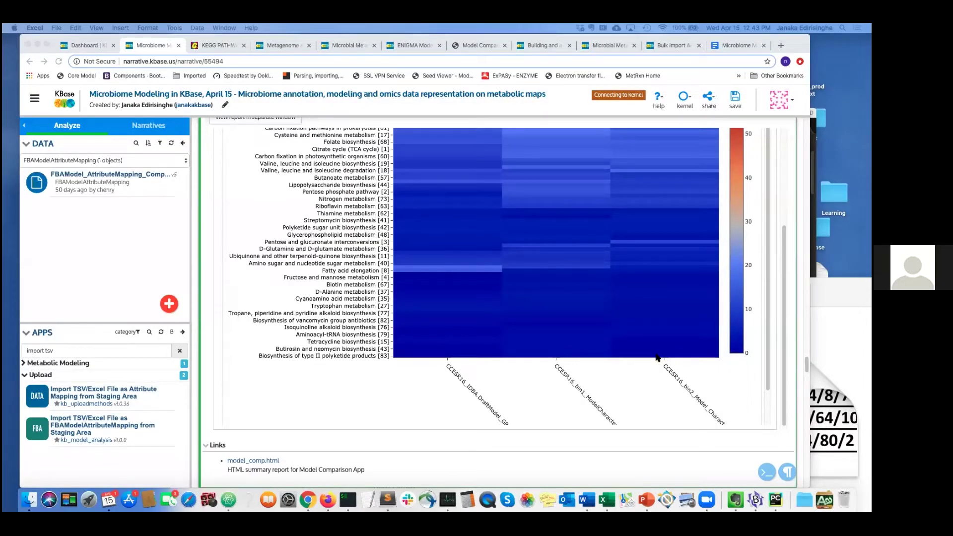
scroll(300, 328, up, 3)
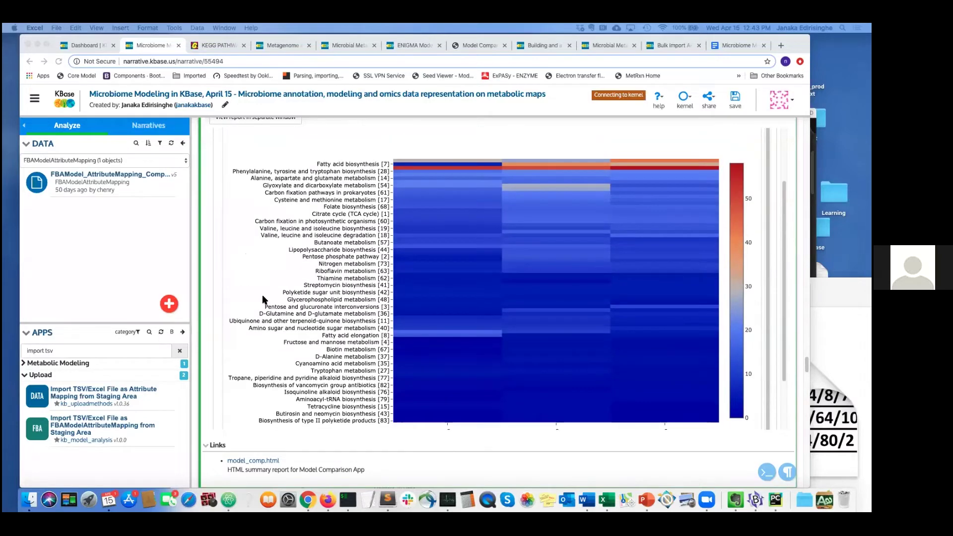
scroll(560, 381, down, 2)
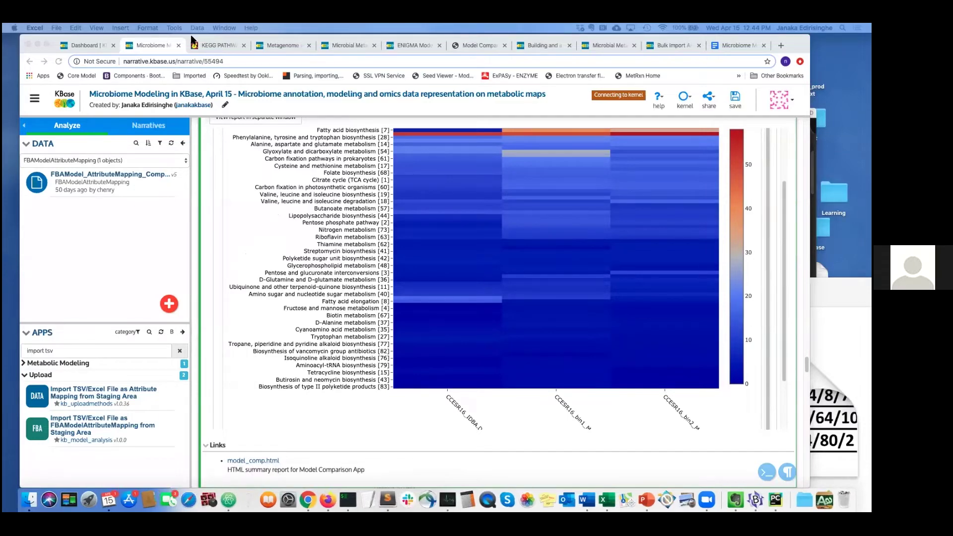
drag(193, 39, 189, 51)
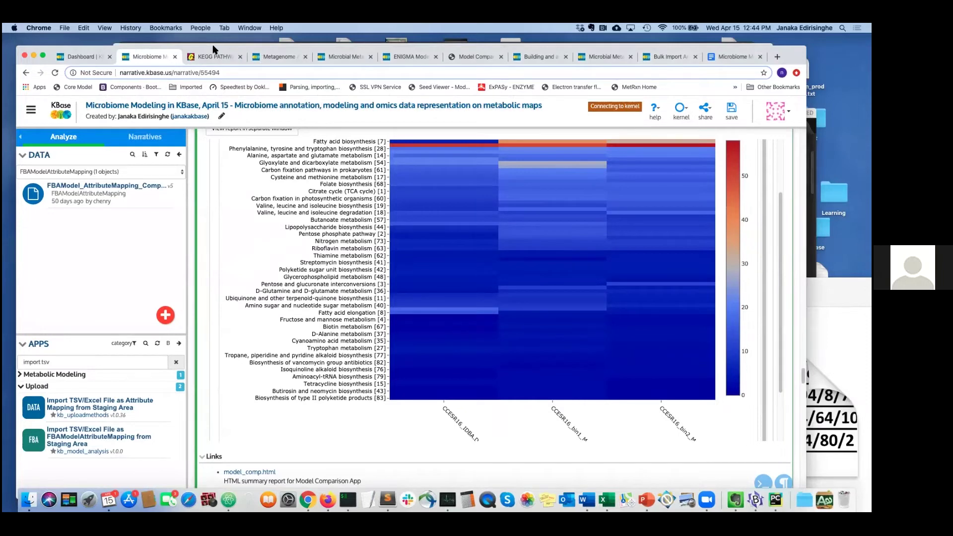
drag(216, 83, 217, 85)
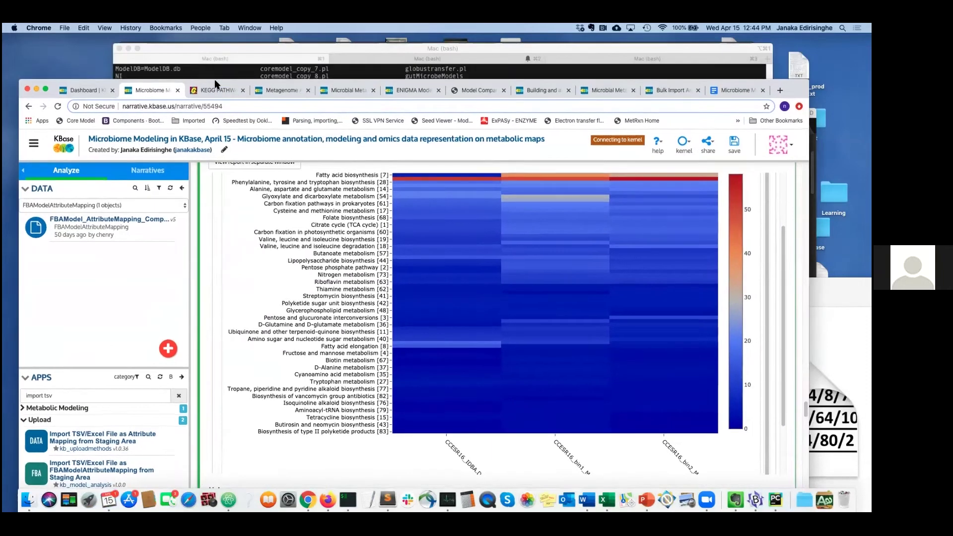
Open the standalone model comparison report and scroll through it.
click(467, 93)
drag(141, 83, 151, 33)
scroll(184, 292, down, 2)
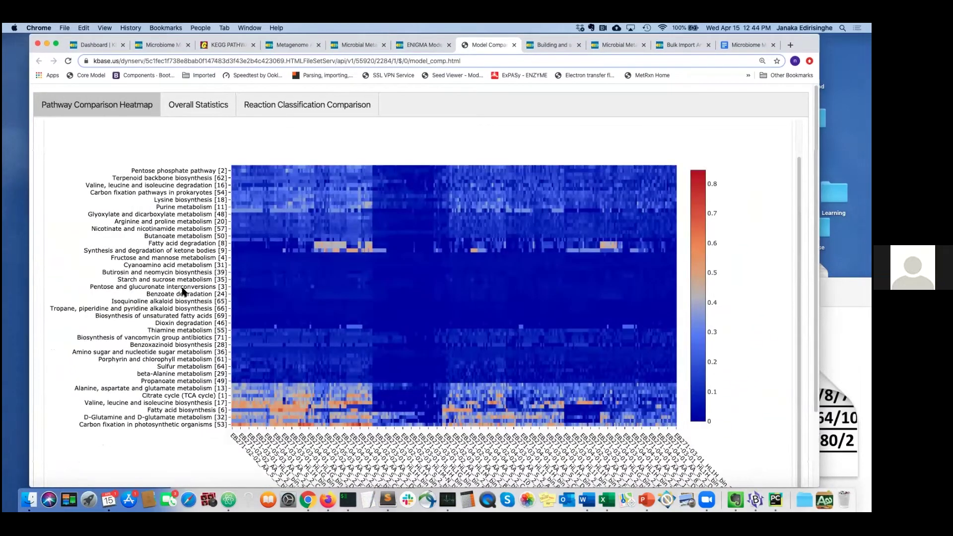
scroll(184, 291, down, 2)
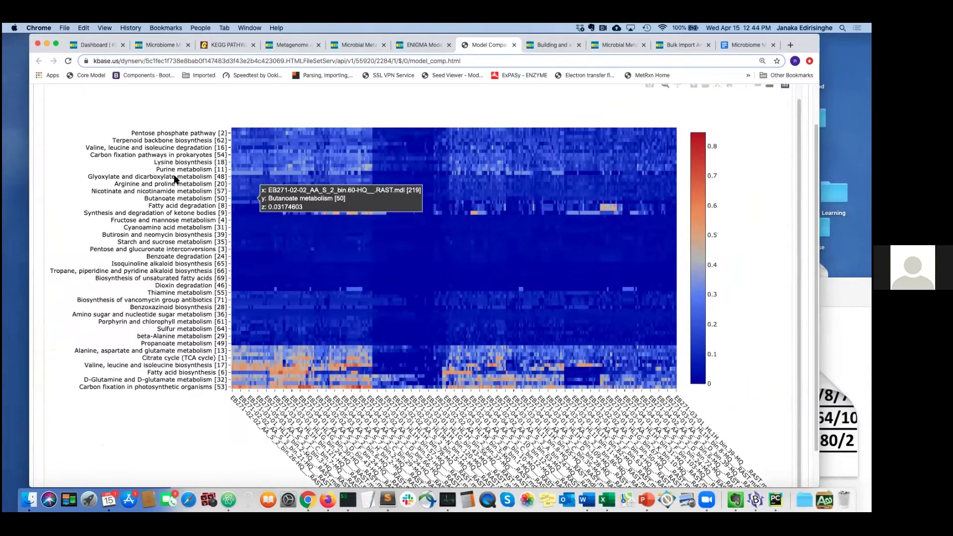
scroll(225, 253, up, 2)
scroll(225, 254, up, 2)
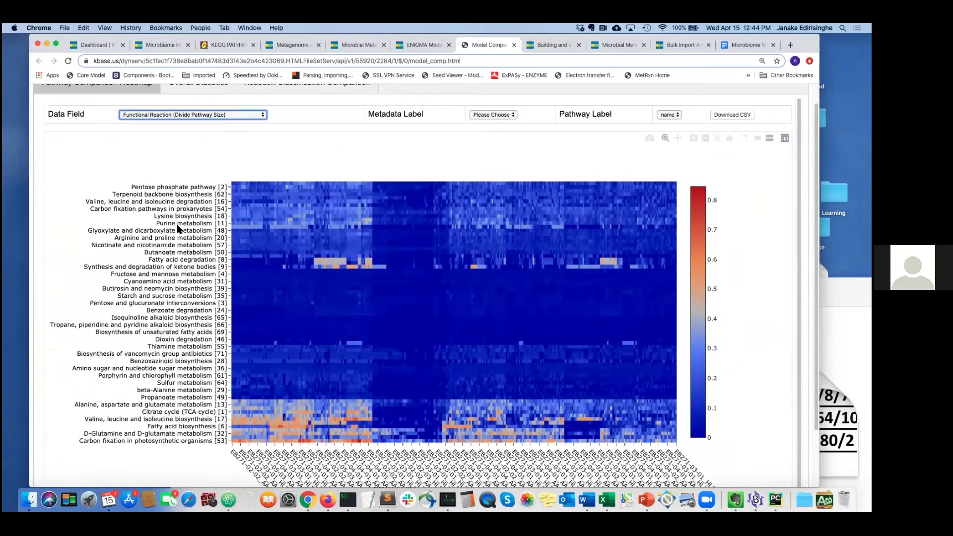
scroll(175, 277, up, 1)
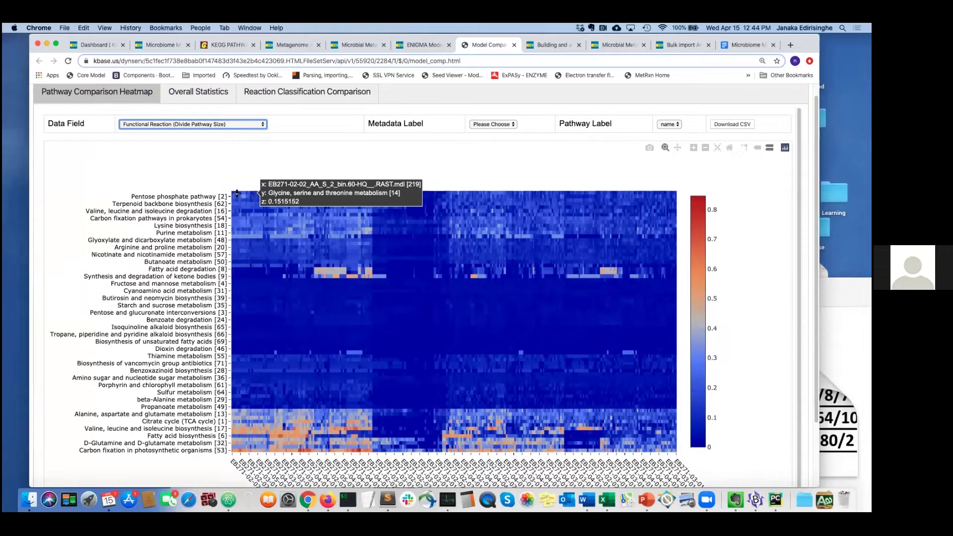
Switch the heatmap Data Field to Z-Score, then Total Functional Coverage, then Functional Reaction.
click(230, 125)
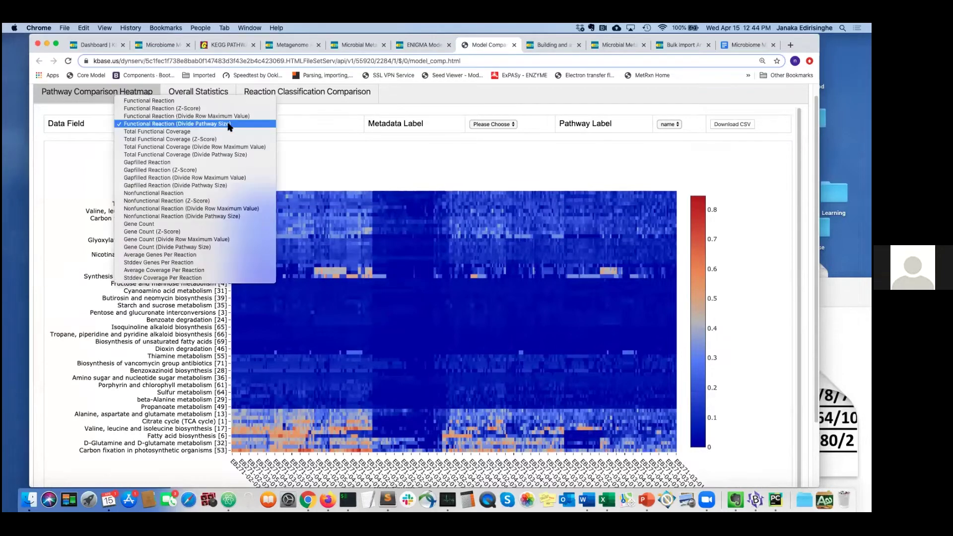
click(168, 108)
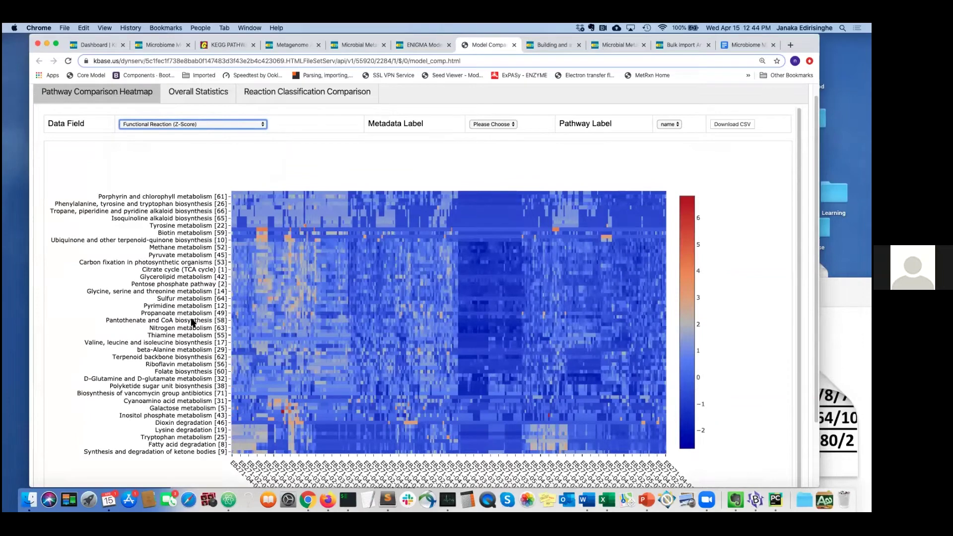
mouse_move(282, 404)
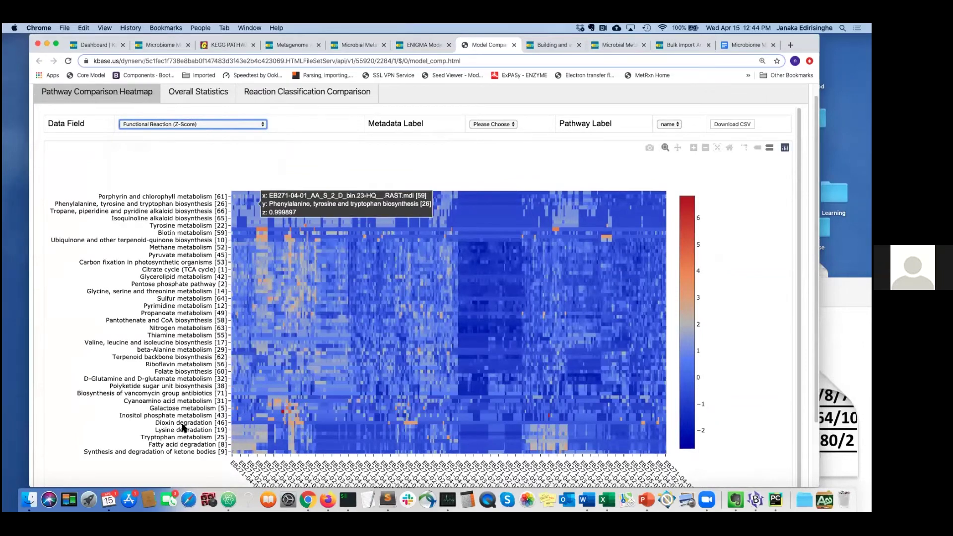
click(208, 126)
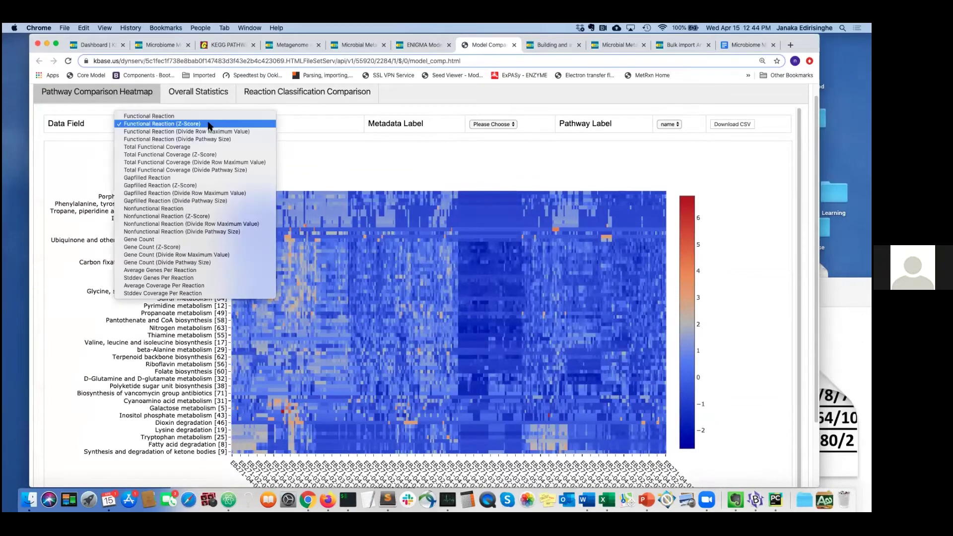
click(195, 148)
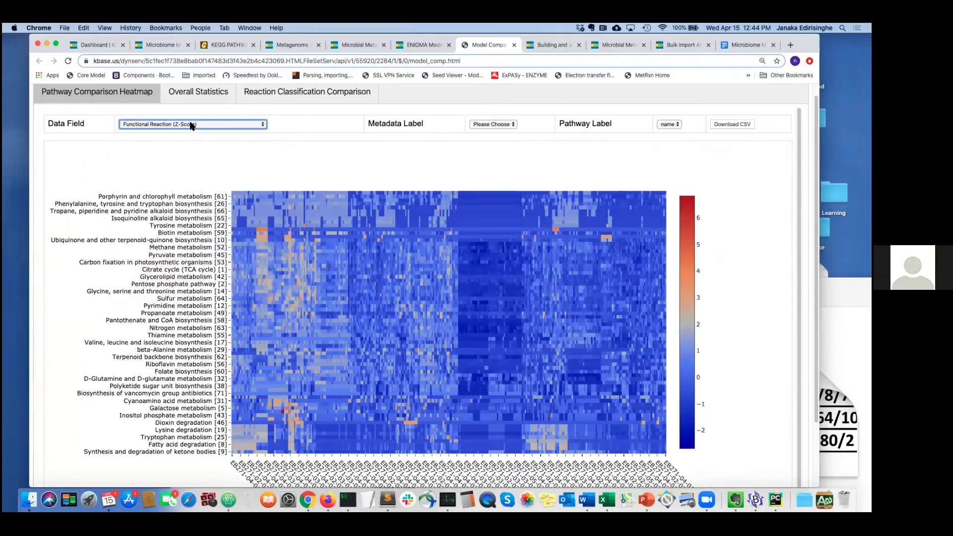
click(187, 124)
click(170, 93)
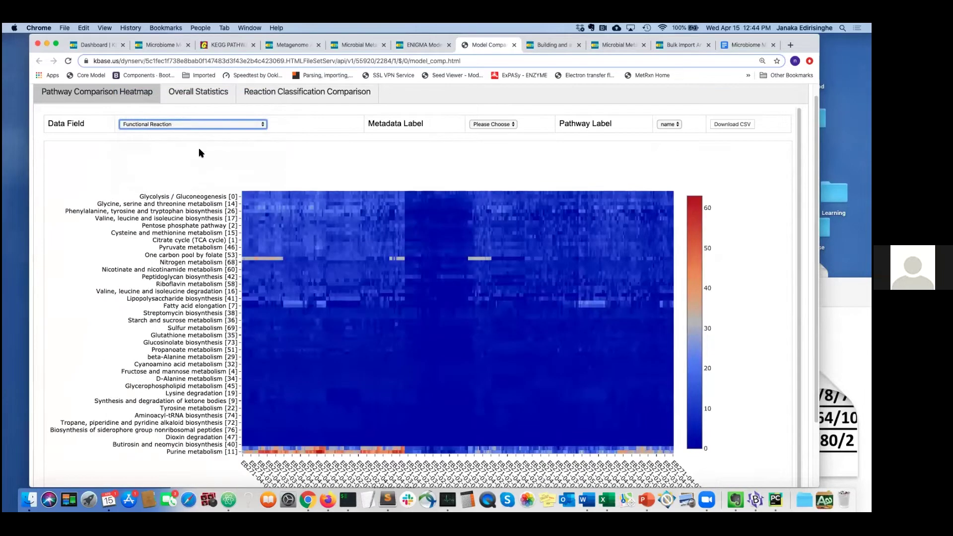
Set the heatmap Data Field to Gapfilled Reaction and review the plot.
click(205, 124)
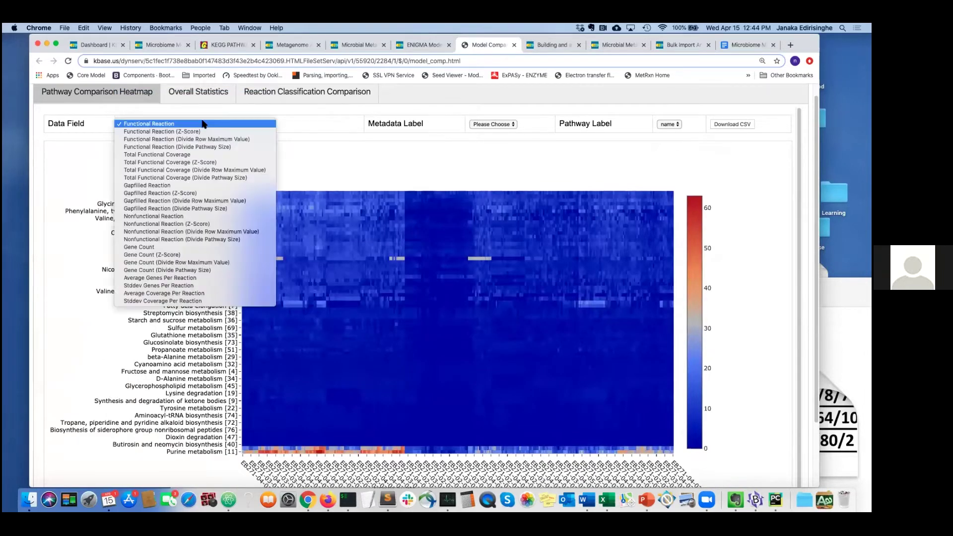
click(176, 186)
mouse_move(220, 204)
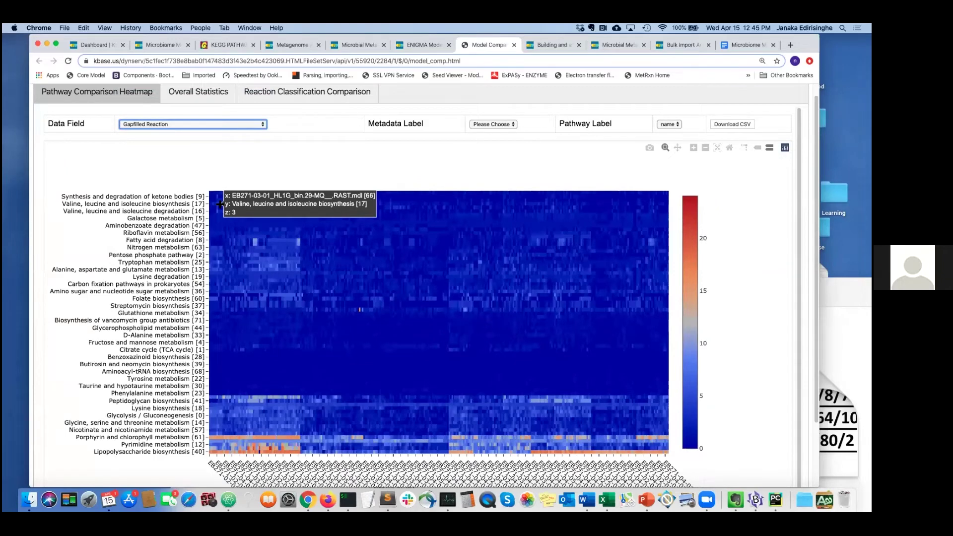
scroll(165, 229, down, 1)
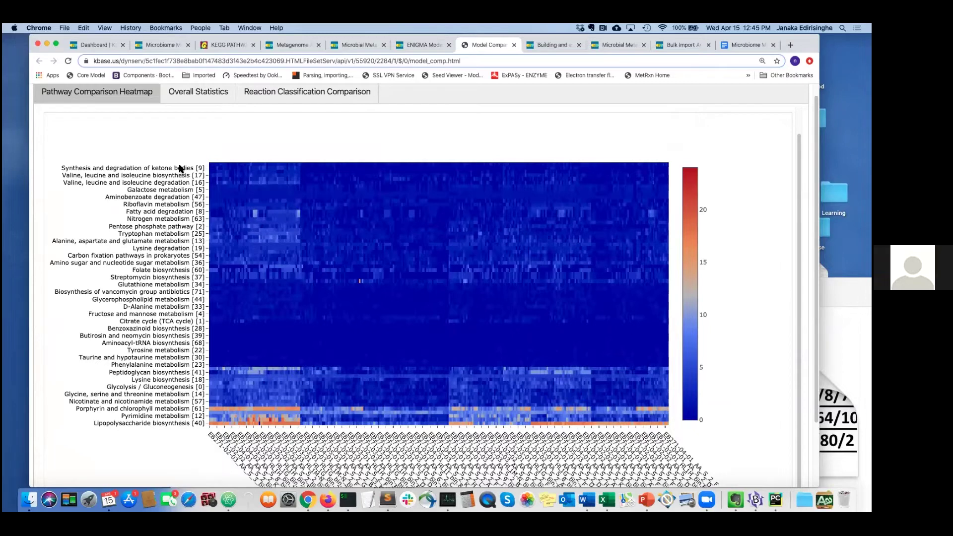
scroll(164, 189, up, 2)
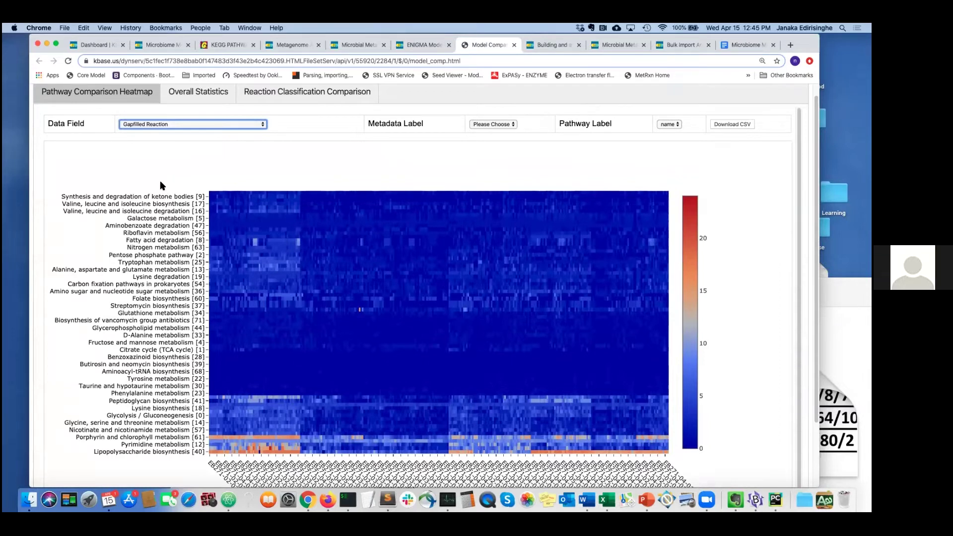
click(180, 125)
click(99, 182)
scroll(159, 200, up, 1)
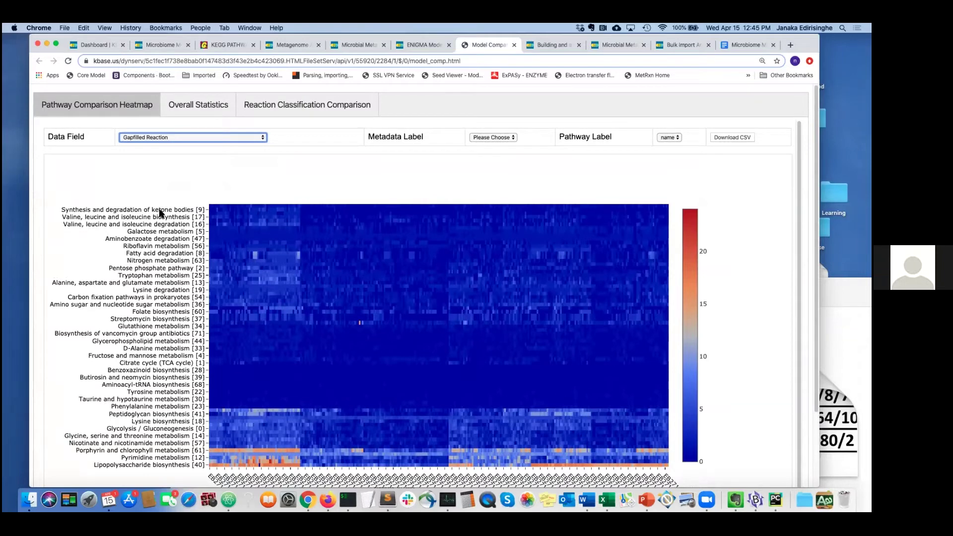
Review the Overall Statistics and Reaction Classification Comparison tables, then return to the Microbiome narrative tab.
click(200, 101)
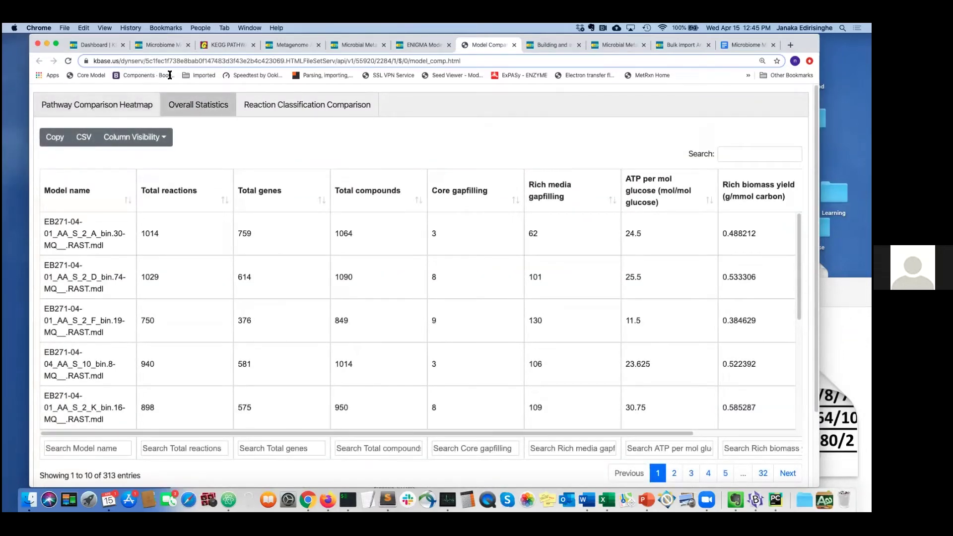
click(254, 112)
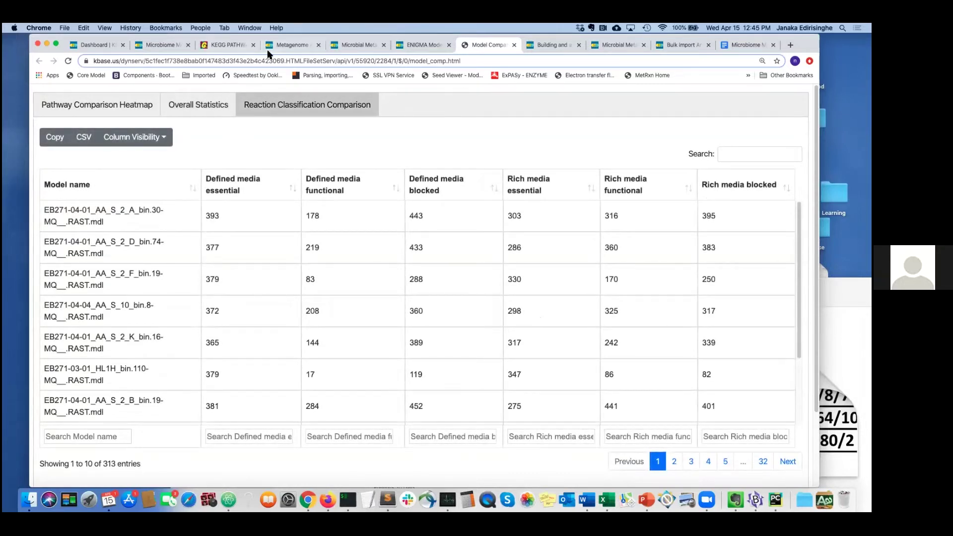
click(155, 47)
scroll(249, 294, up, 2)
scroll(271, 214, up, 3)
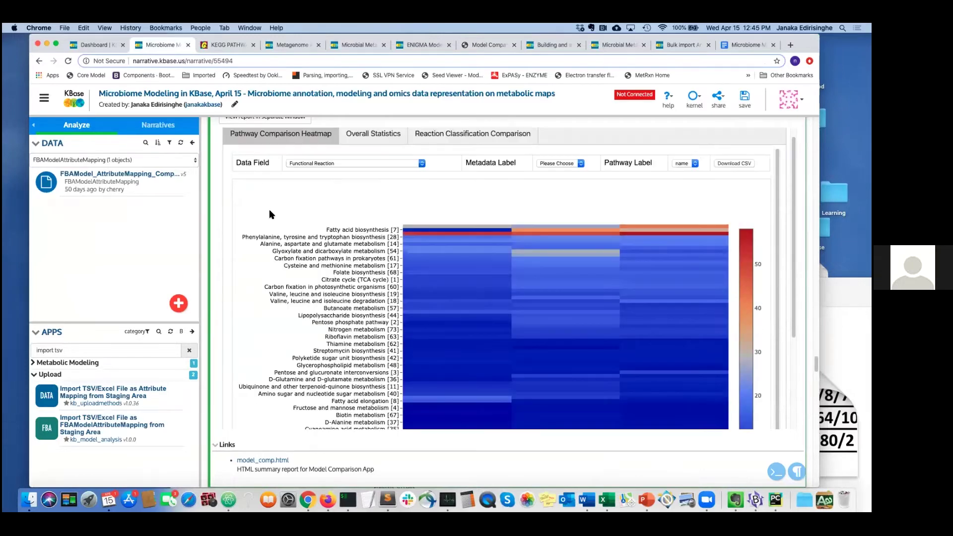
click(326, 164)
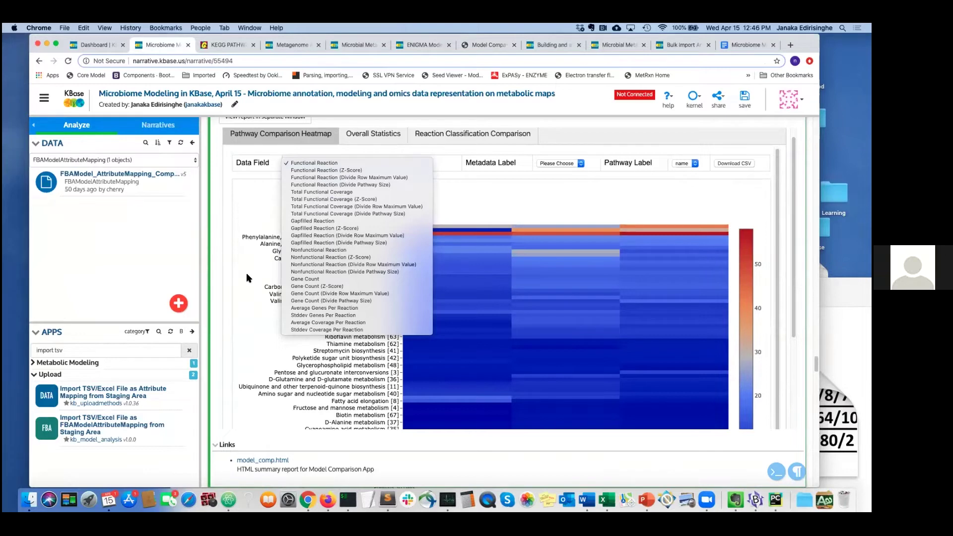
click(230, 237)
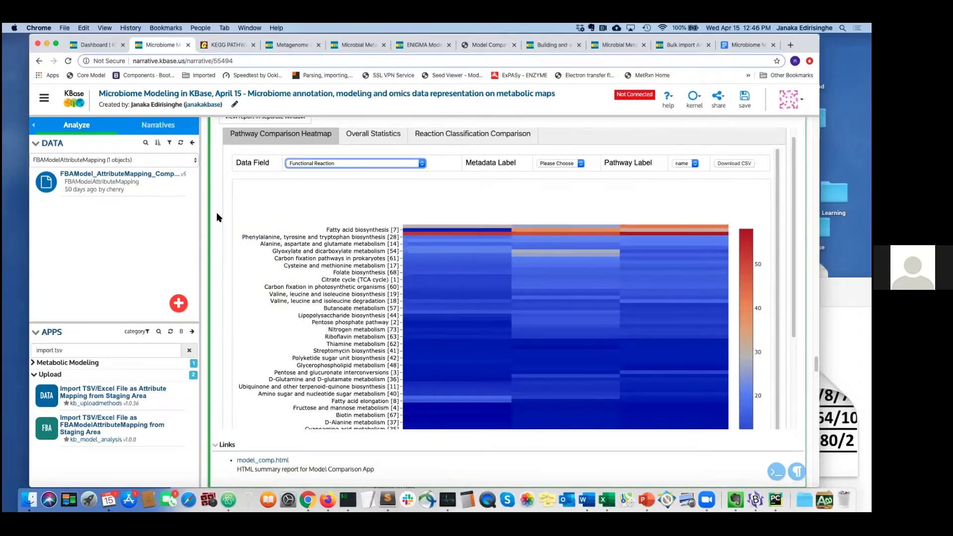
scroll(228, 222, down, 1)
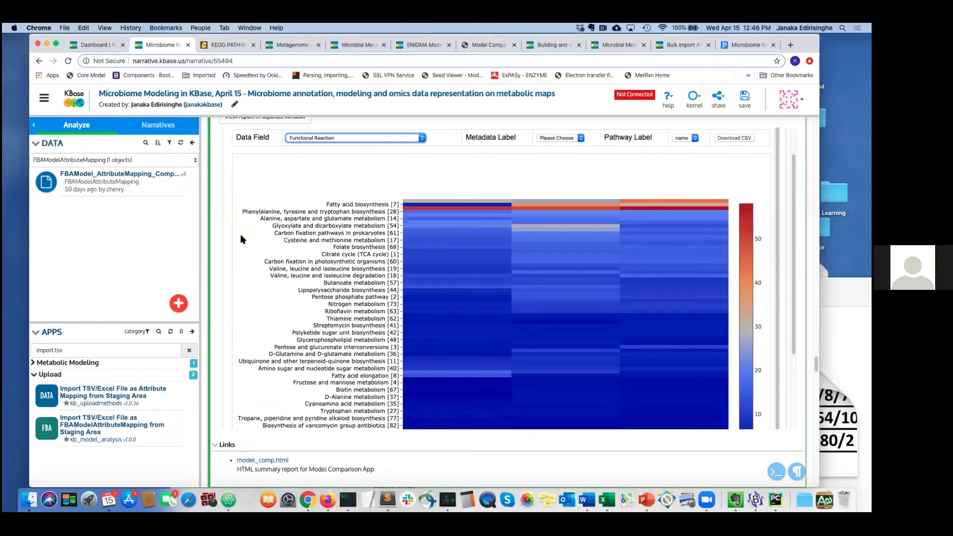
scroll(219, 241, down, 5)
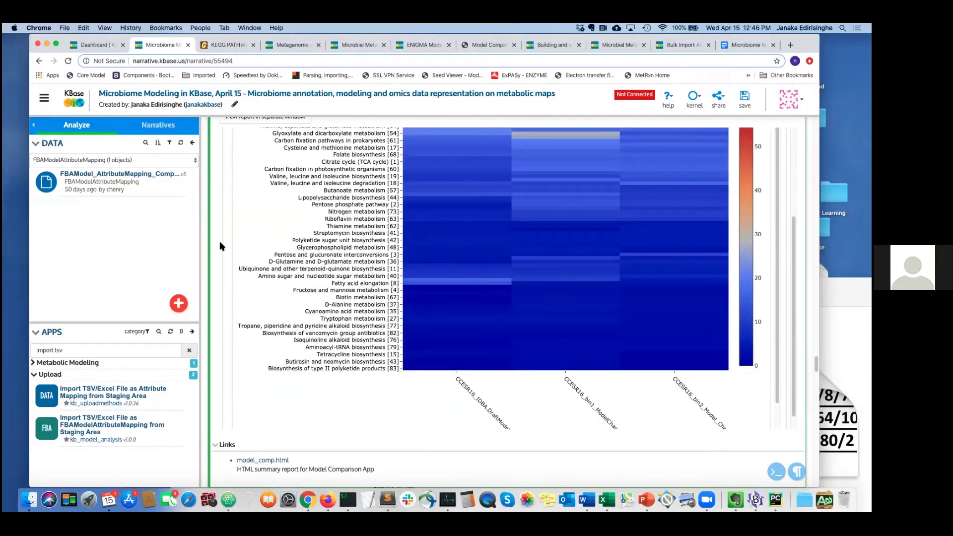
scroll(215, 267, down, 12)
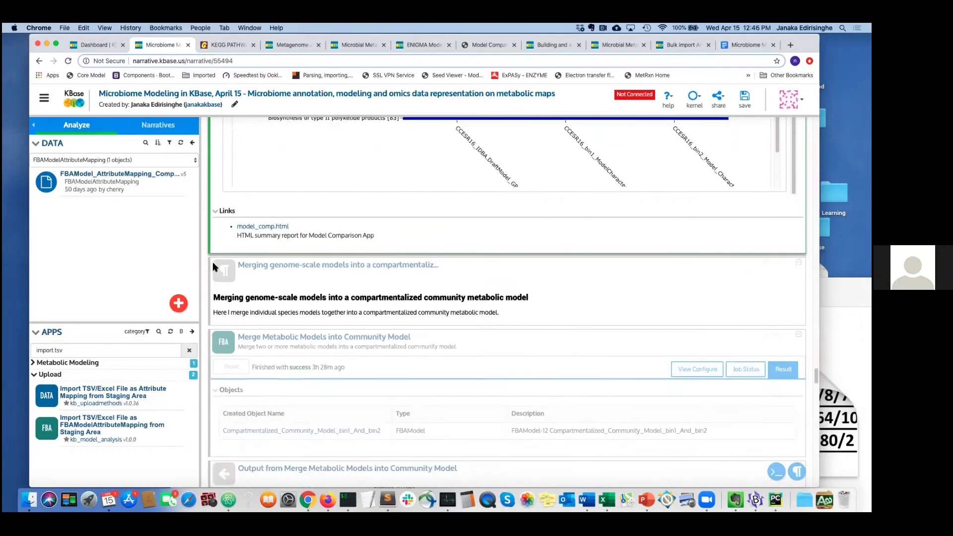
Scroll the narrative to the notes on merging genome-scale models.
scroll(230, 266, up, 14)
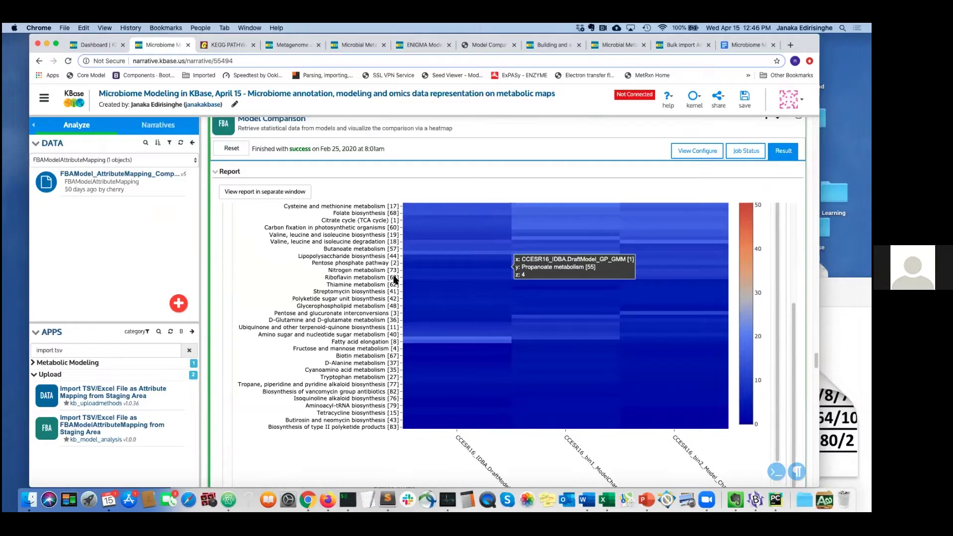
scroll(236, 263, up, 2)
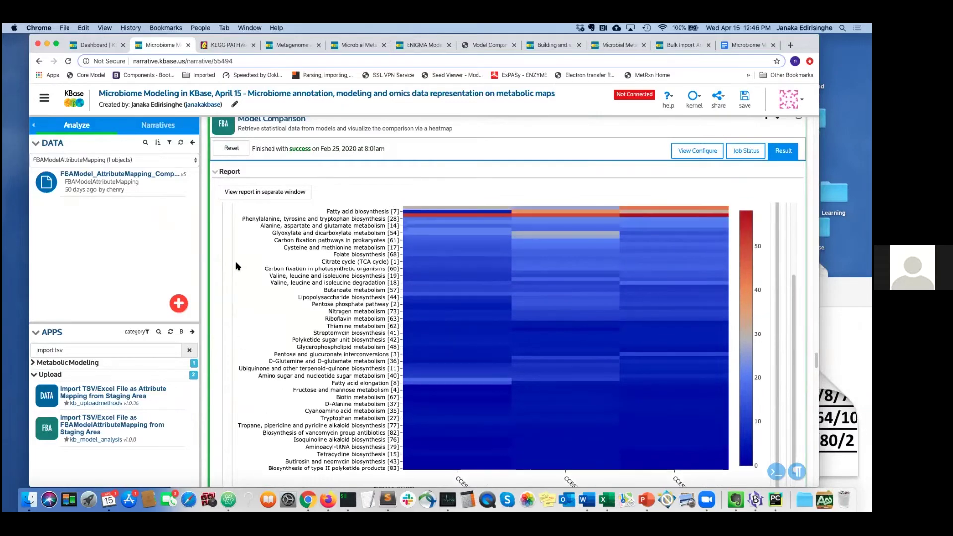
scroll(236, 266, up, 1)
scroll(237, 263, down, 1)
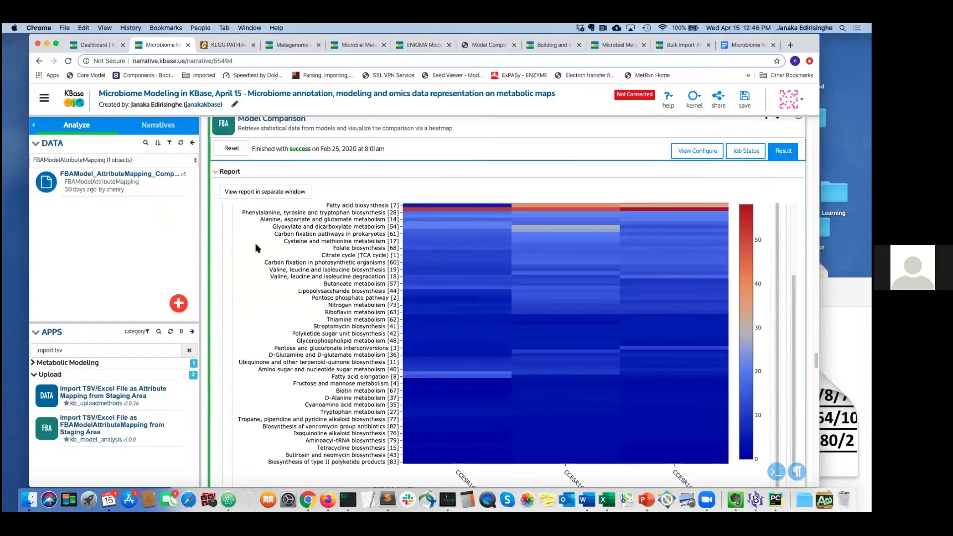
scroll(257, 248, up, 1)
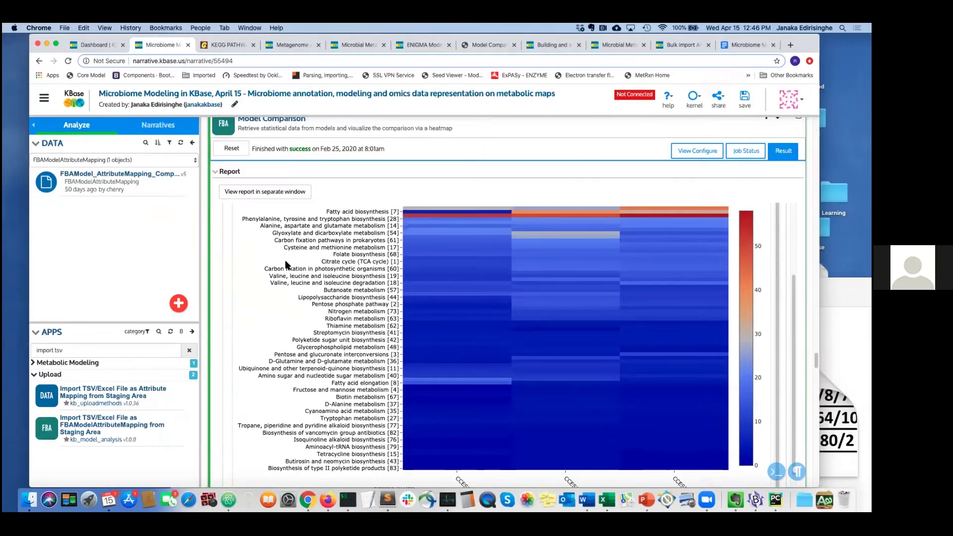
scroll(204, 366, down, 3)
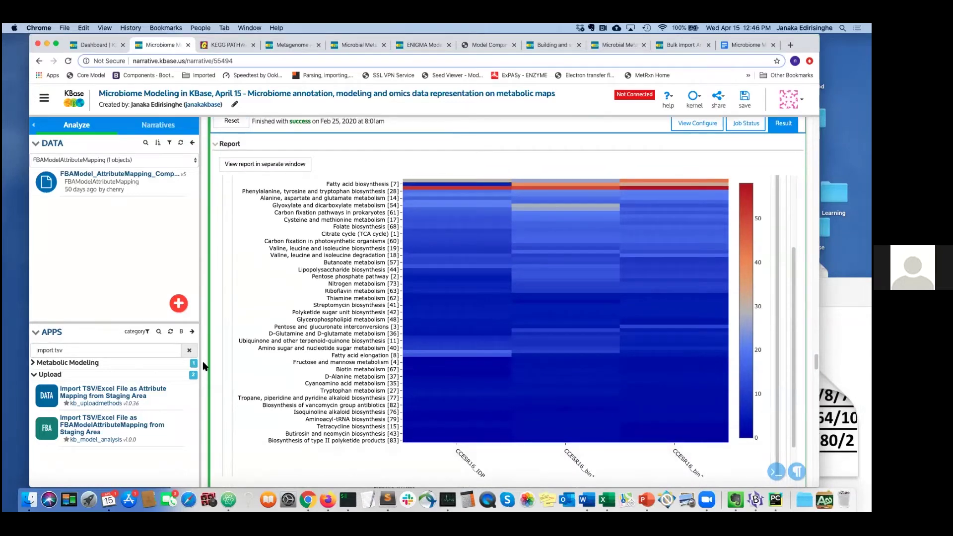
scroll(204, 367, down, 5)
click(221, 342)
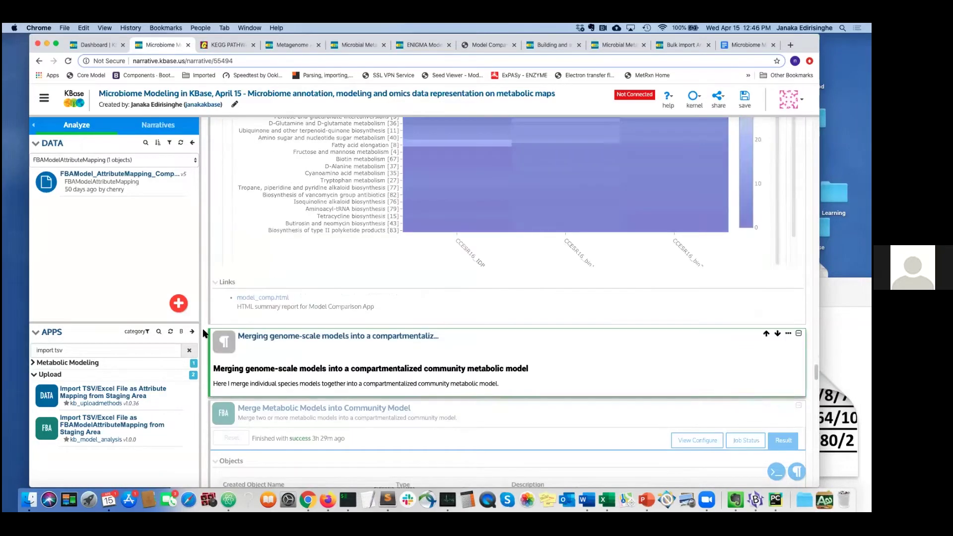
scroll(216, 340, down, 3)
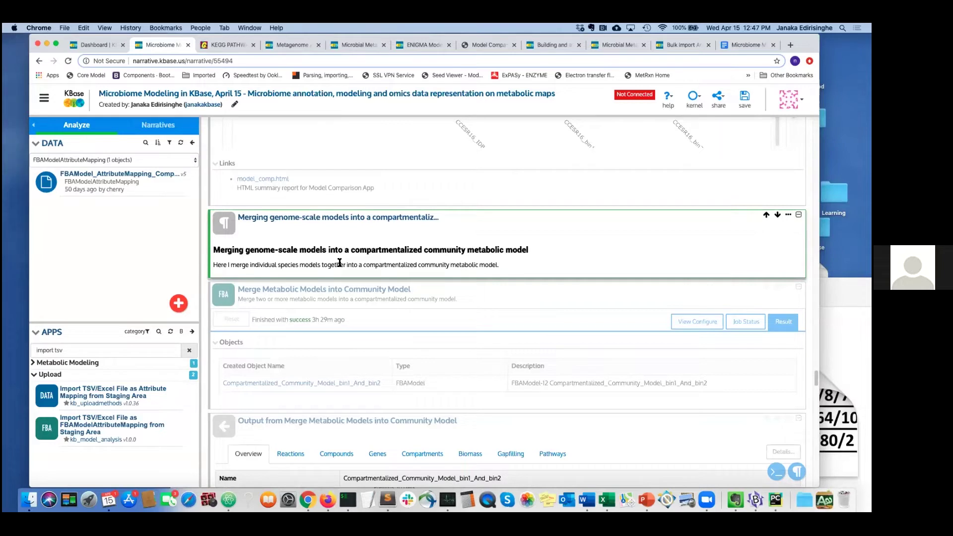
Show the Merge Metabolic Models into Community Model cell's configuration and scroll through its settings and output.
click(473, 300)
scroll(496, 298, down, 2)
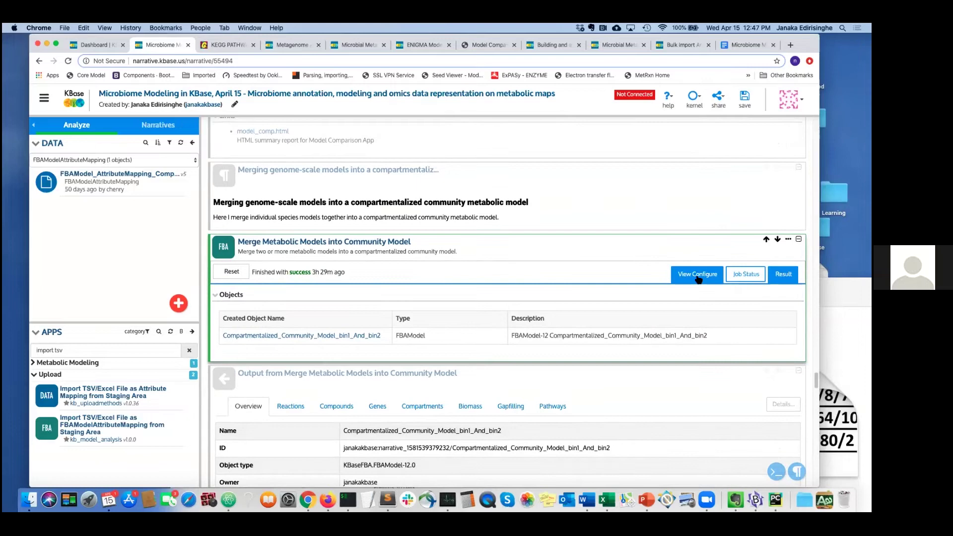
click(697, 276)
scroll(381, 246, down, 1)
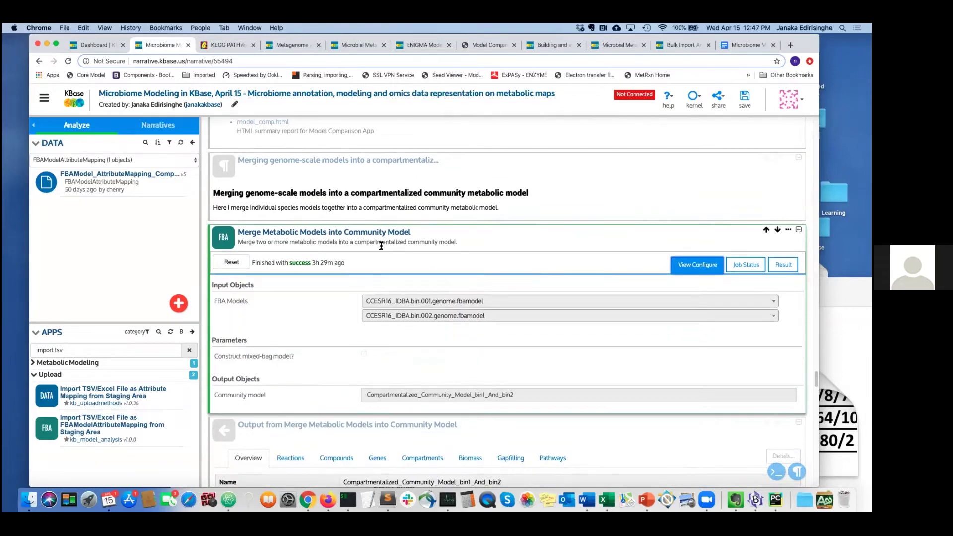
scroll(383, 248, down, 2)
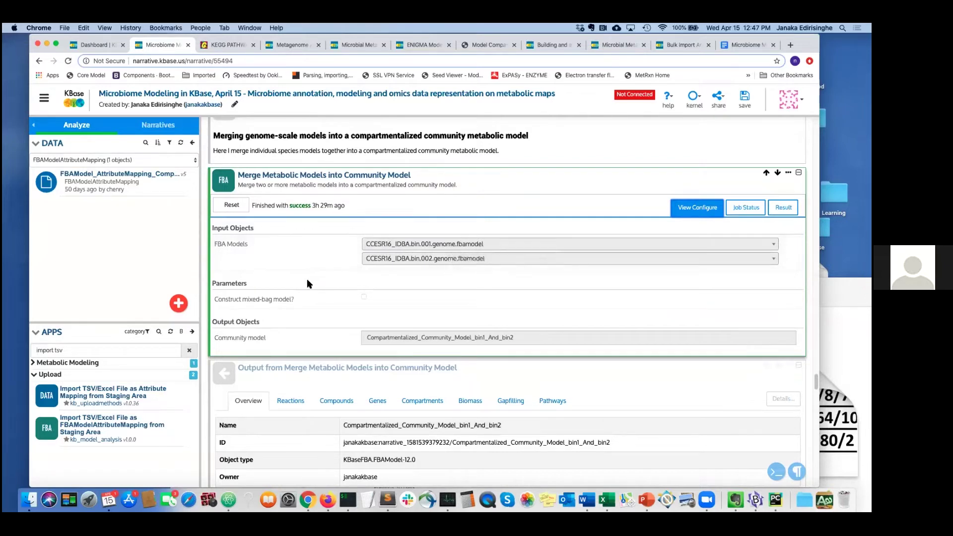
scroll(400, 238, down, 1)
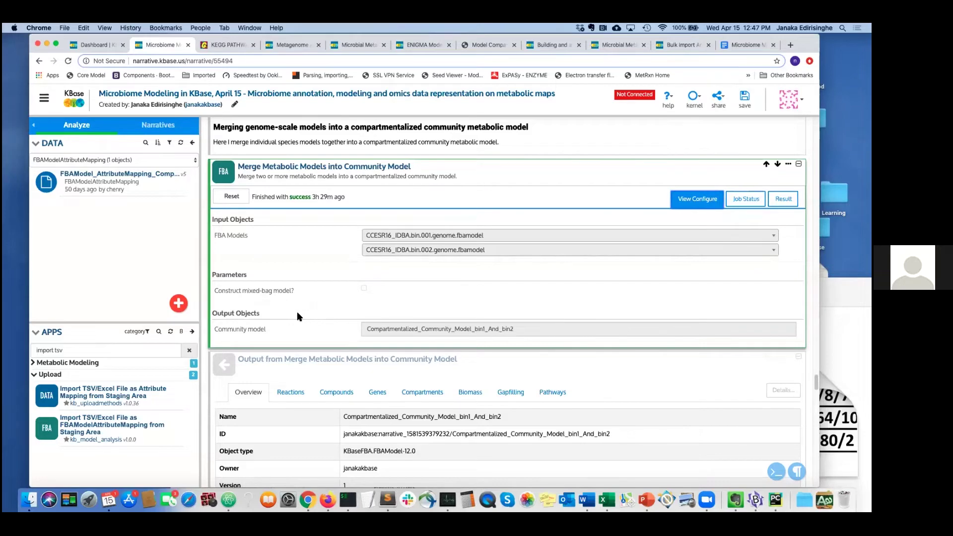
scroll(298, 317, down, 1)
scroll(301, 320, down, 2)
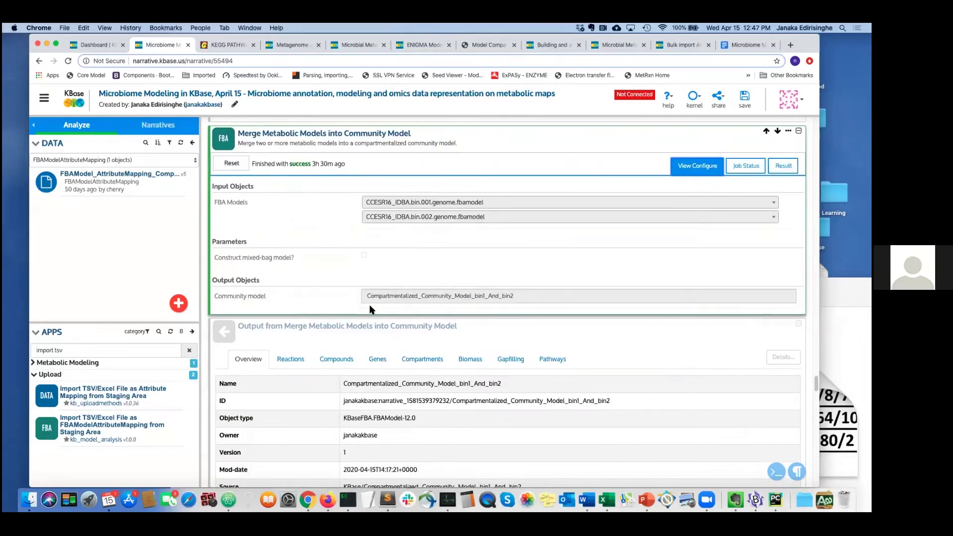
scroll(267, 288, down, 2)
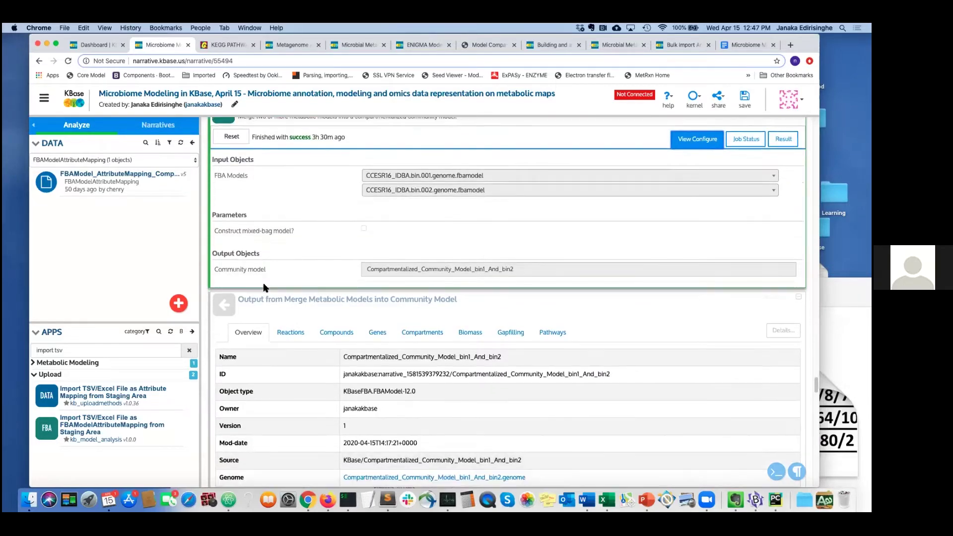
scroll(291, 213, down, 3)
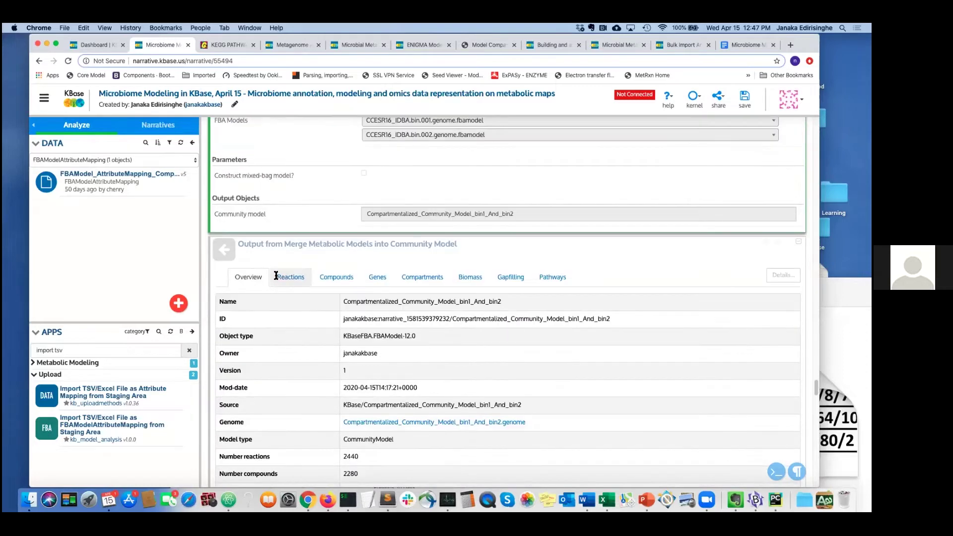
Browse the community model's Reactions and Overview tabs, then highlight compartments c1, c2 and c0.
click(291, 278)
click(245, 277)
scroll(263, 259, down, 1)
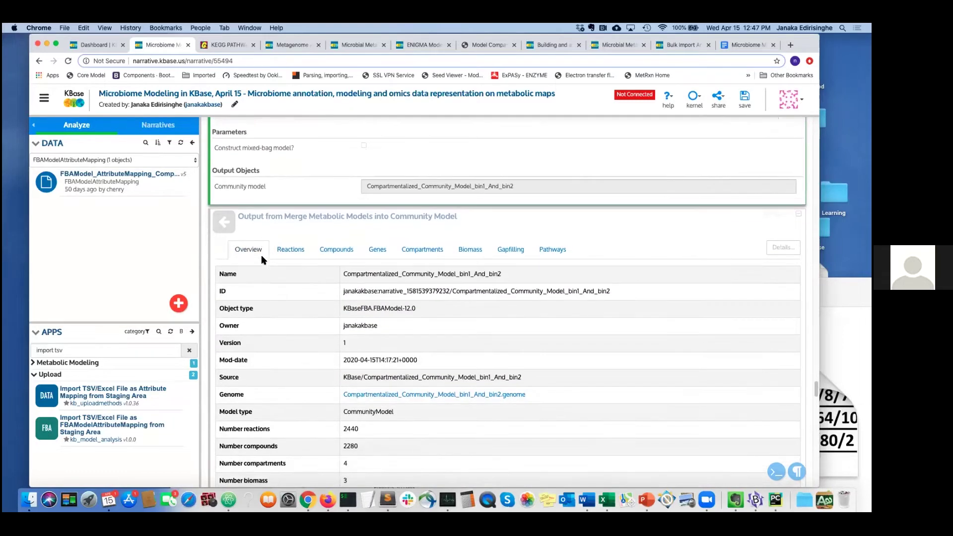
scroll(278, 236, up, 1)
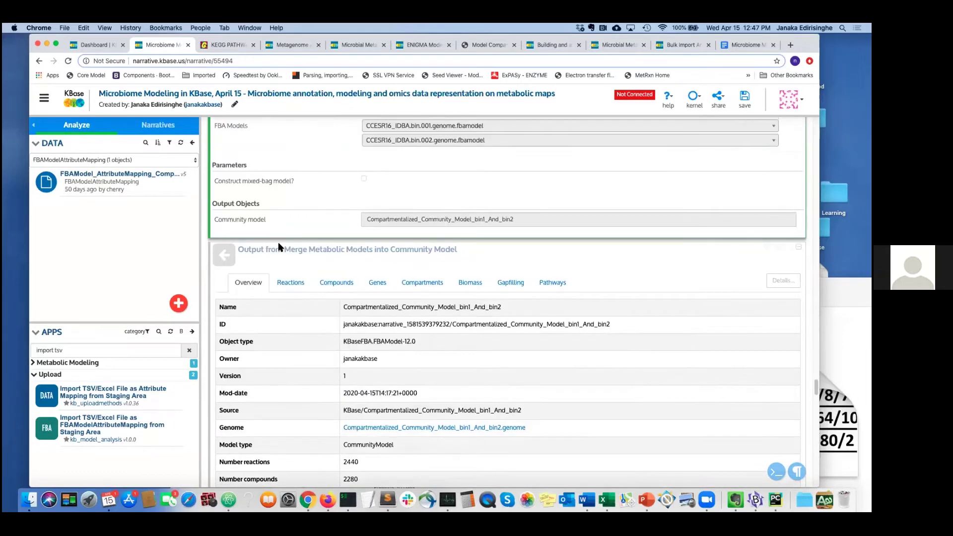
click(431, 283)
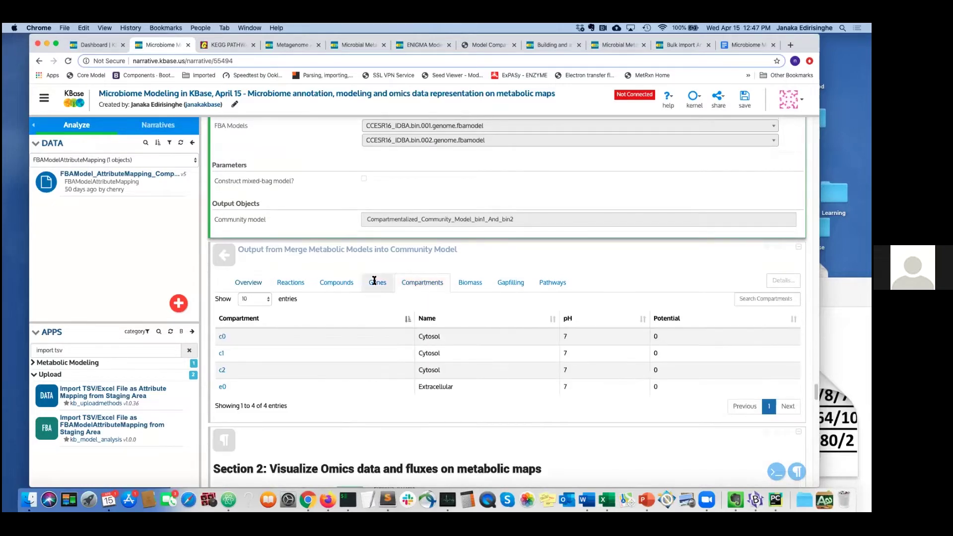
mouse_move(226, 372)
mouse_down()
mouse_move(221, 349)
mouse_move(234, 362)
mouse_up()
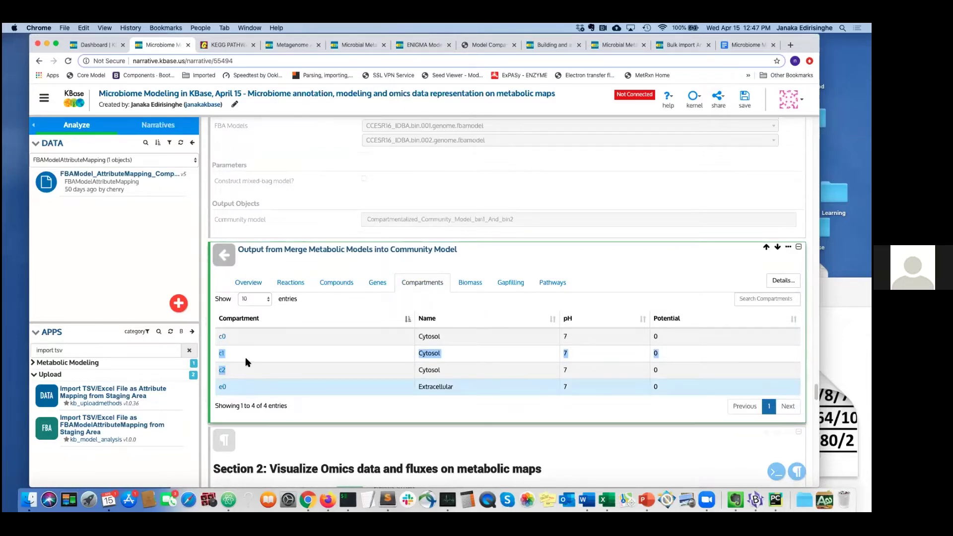
double_click(222, 337)
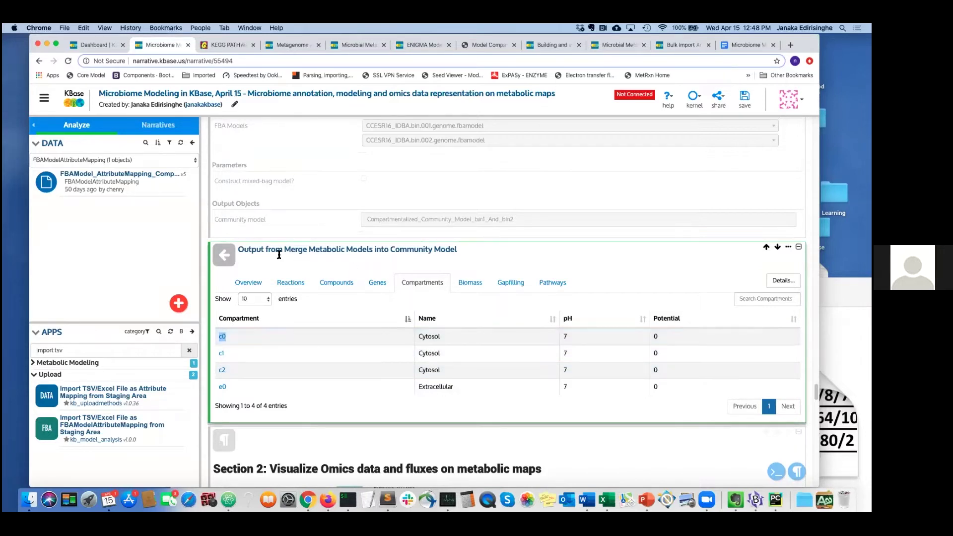
Open the Biomass table and highlight the bio1 entries for c0, c1 and c2.
click(468, 283)
scroll(498, 304, down, 2)
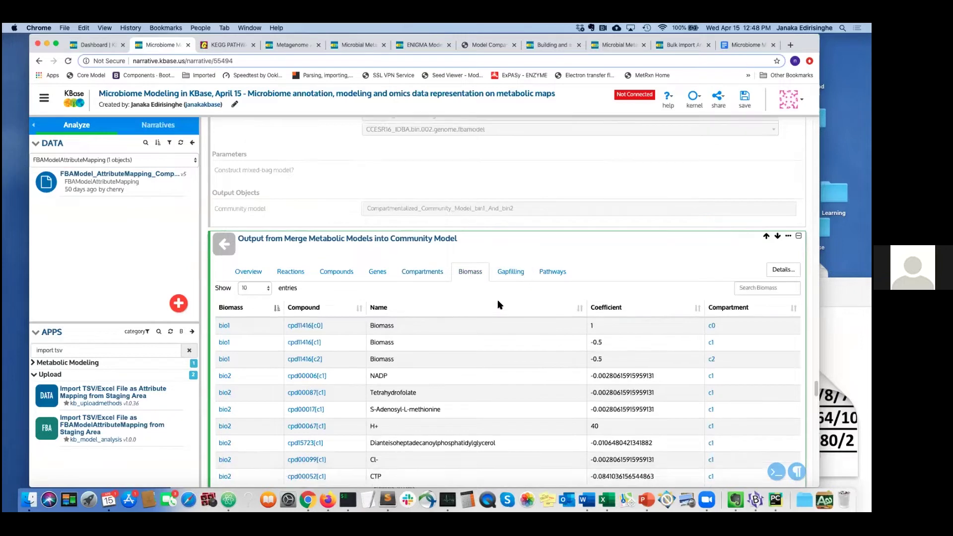
scroll(483, 327, down, 1)
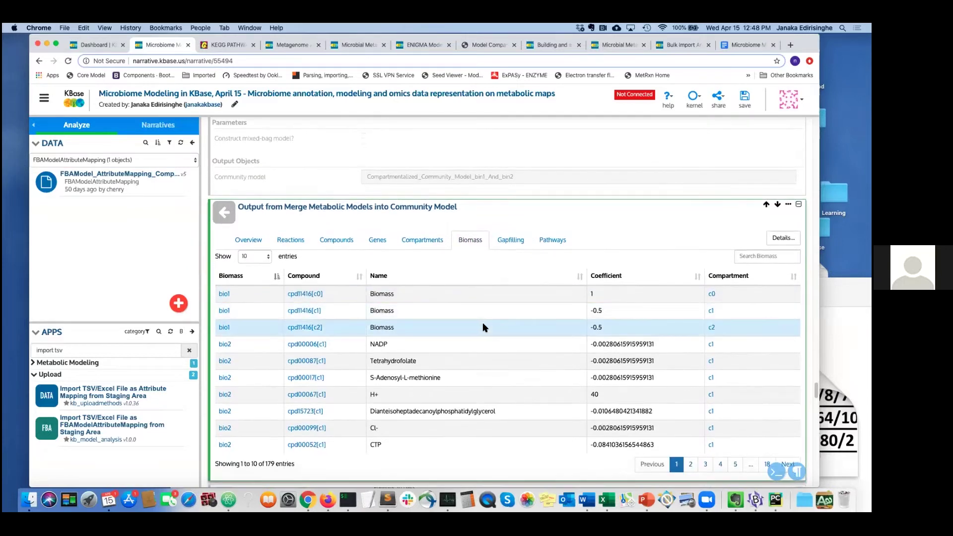
drag(218, 294, 598, 311)
scroll(328, 348, down, 1)
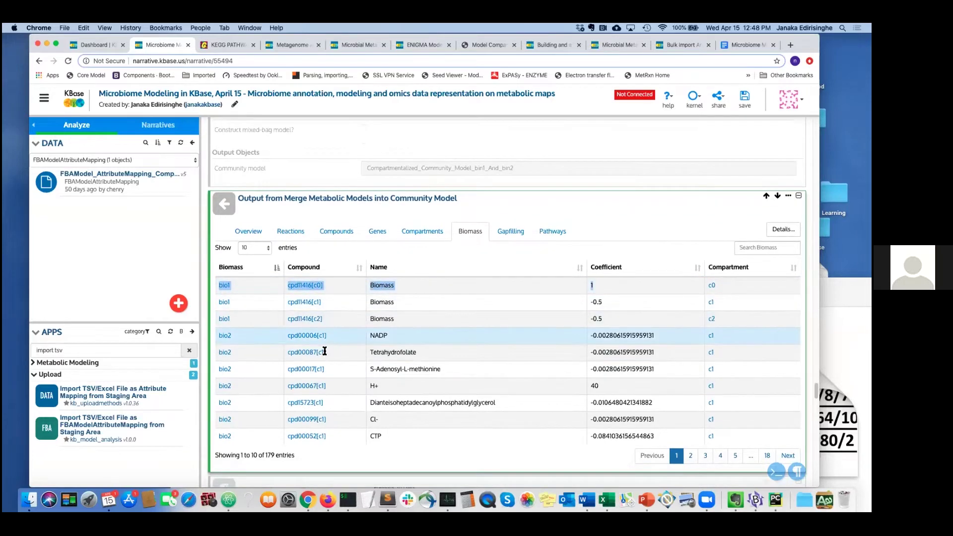
drag(219, 300, 728, 318)
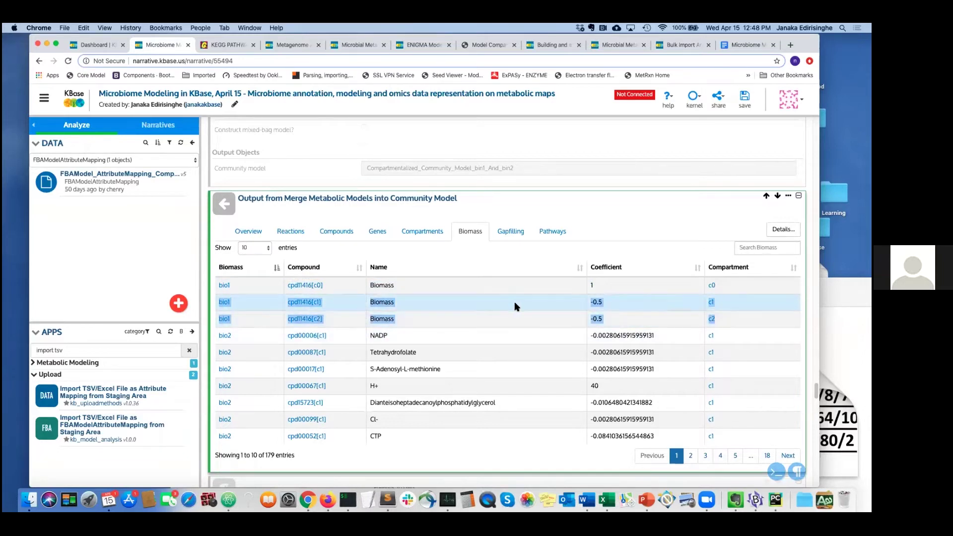
scroll(492, 308, down, 1)
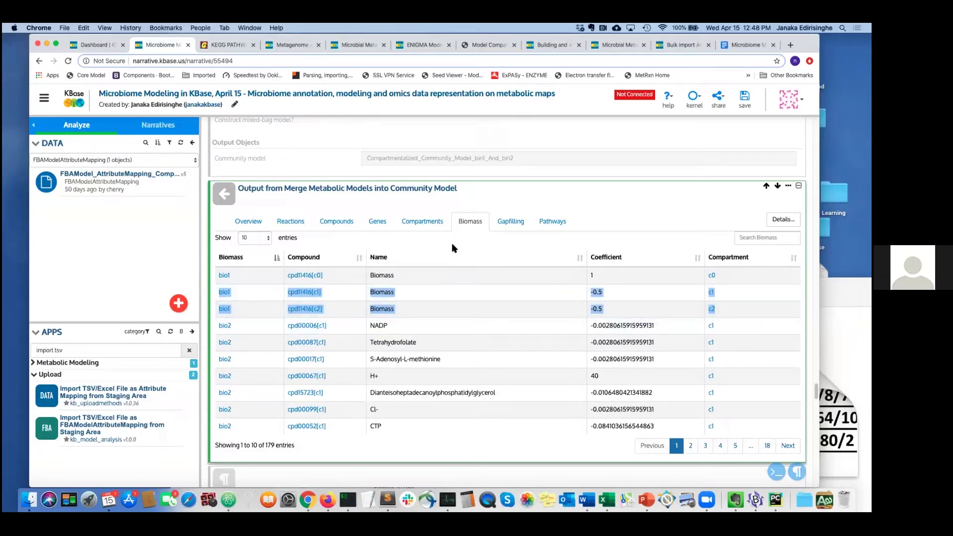
Browse the community model's reactions, check NH3[c1] details, and search reactions for '[c2'.
click(287, 221)
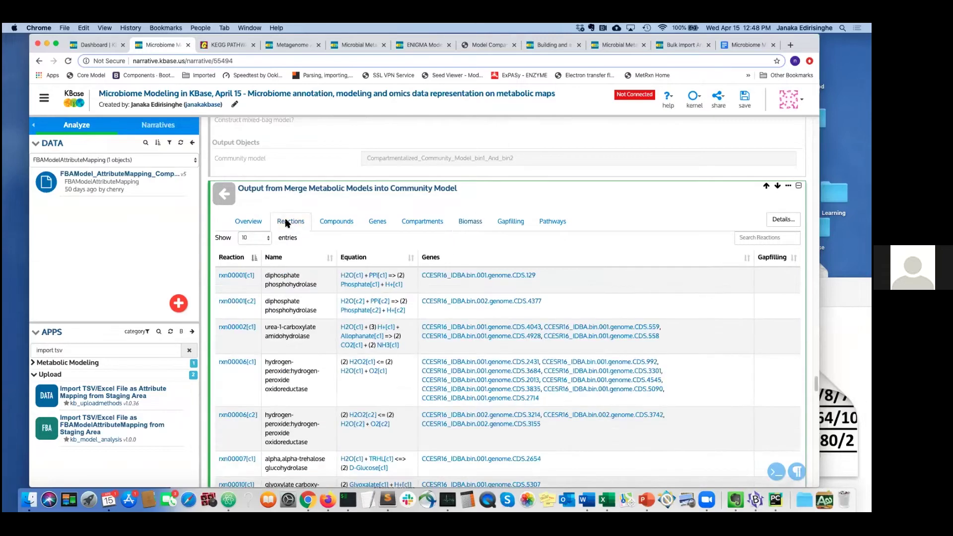
scroll(558, 362, down, 3)
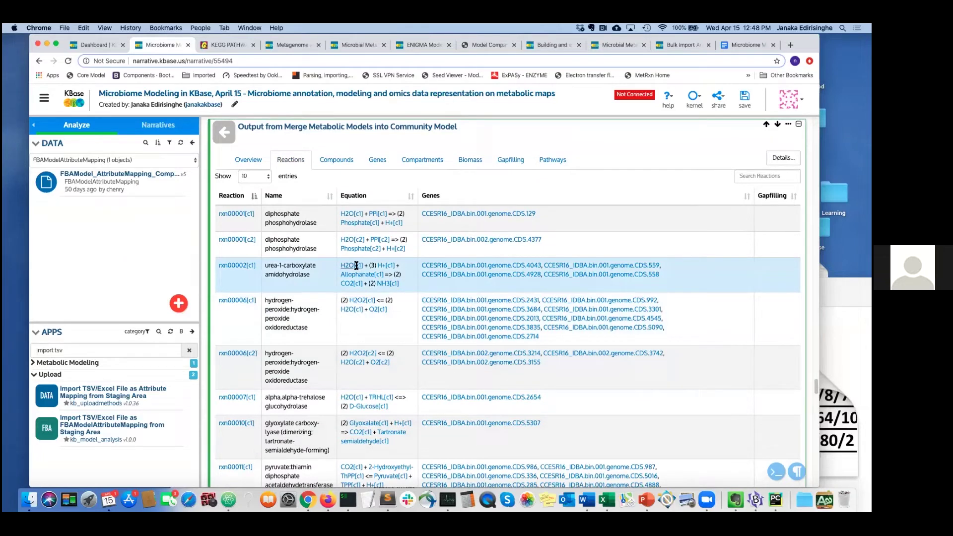
click(395, 284)
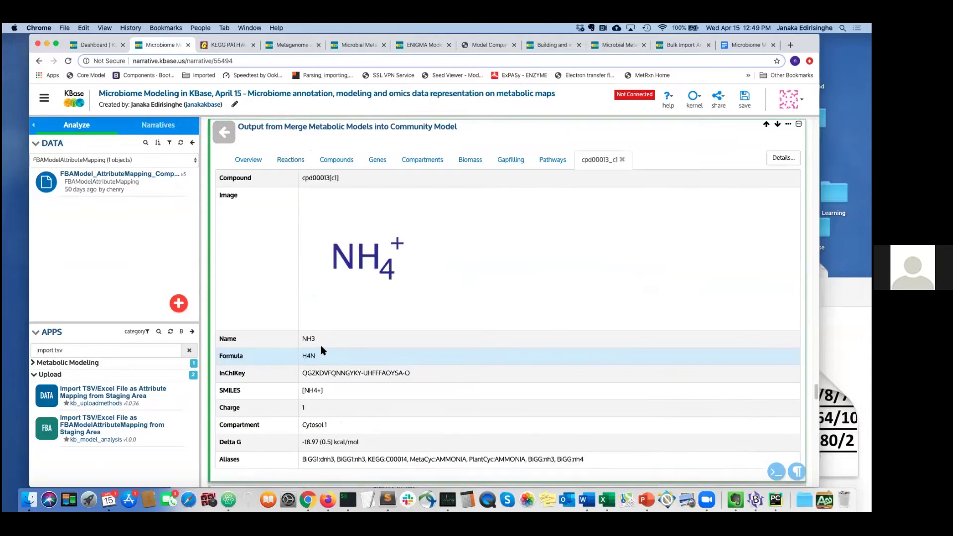
click(290, 159)
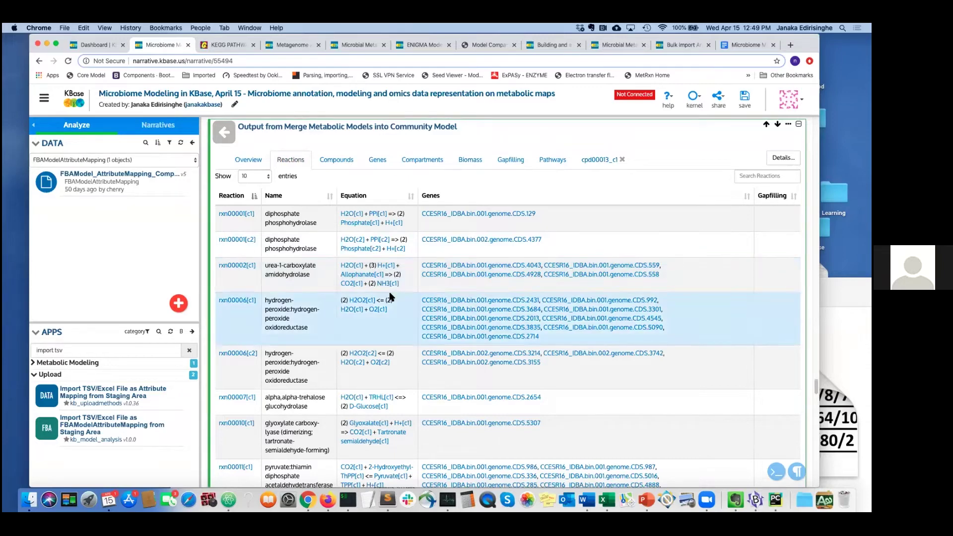
click(756, 178)
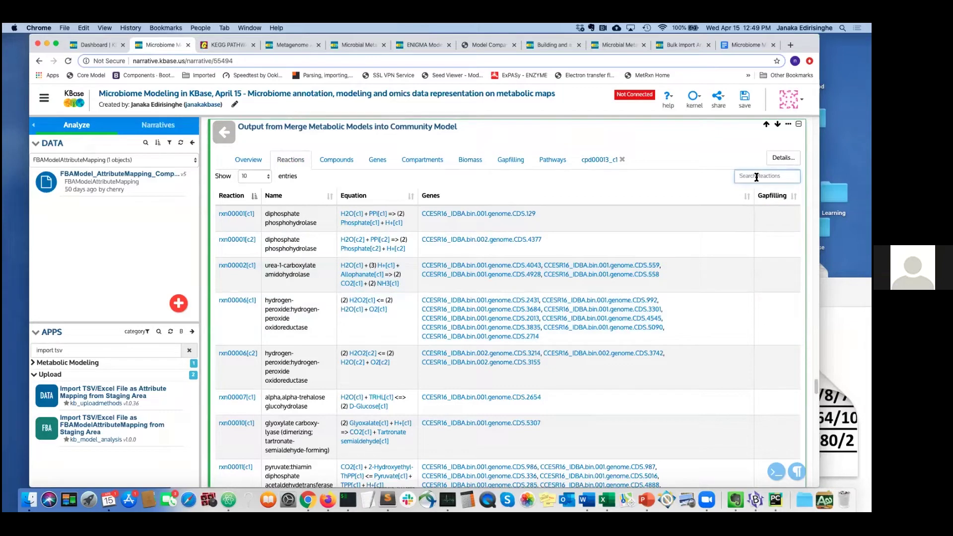
text([c2)
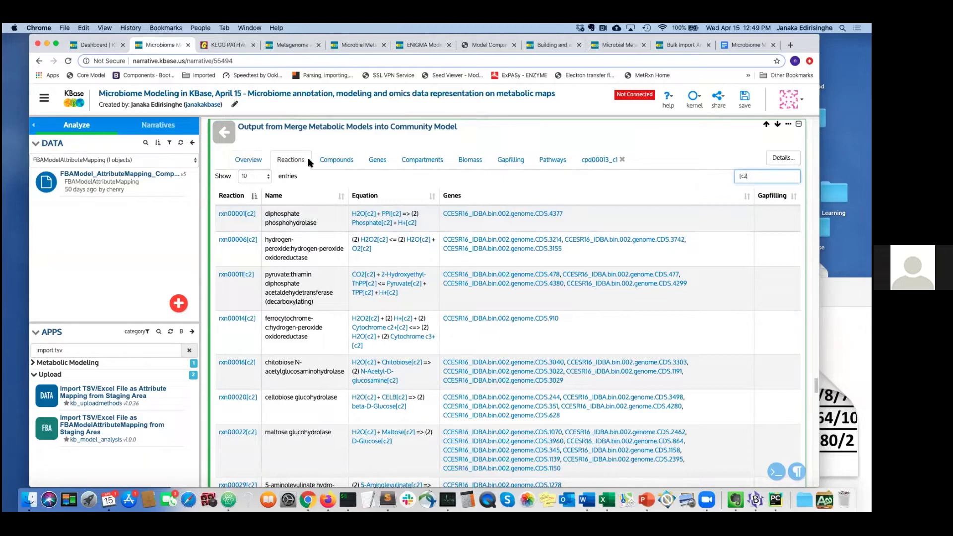
Step through the model's Overview, Reactions, Genes, Compartments, Biomass, Gapfilling and Pathways tabs.
click(248, 160)
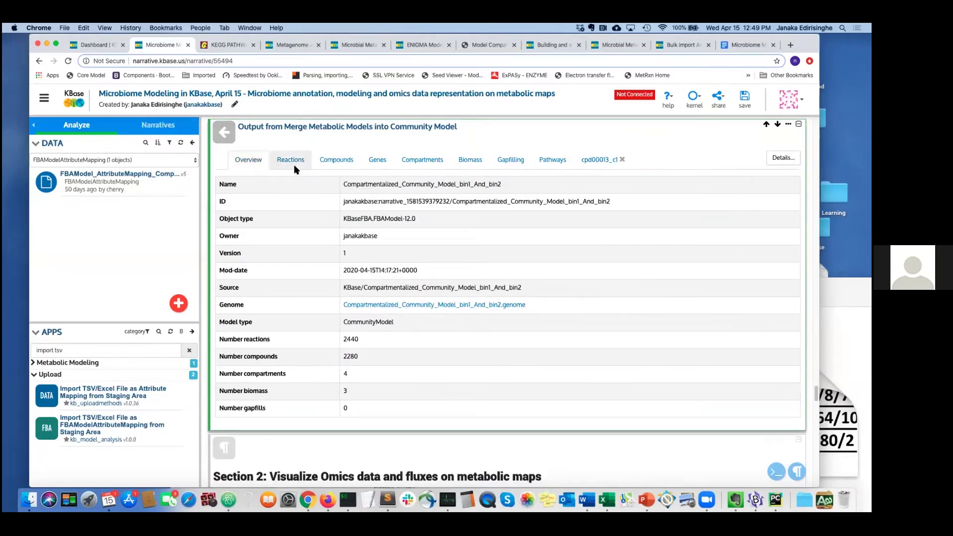
click(295, 167)
click(368, 160)
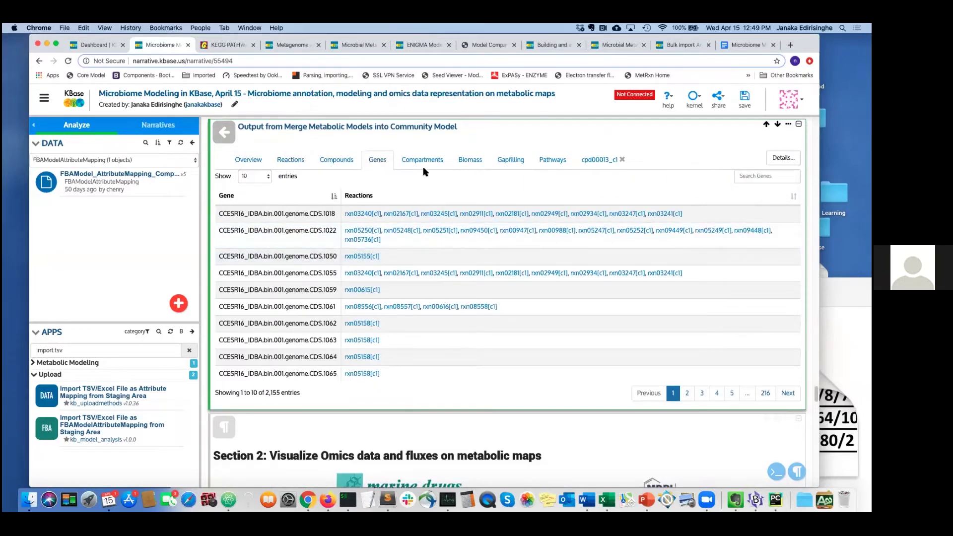
click(437, 160)
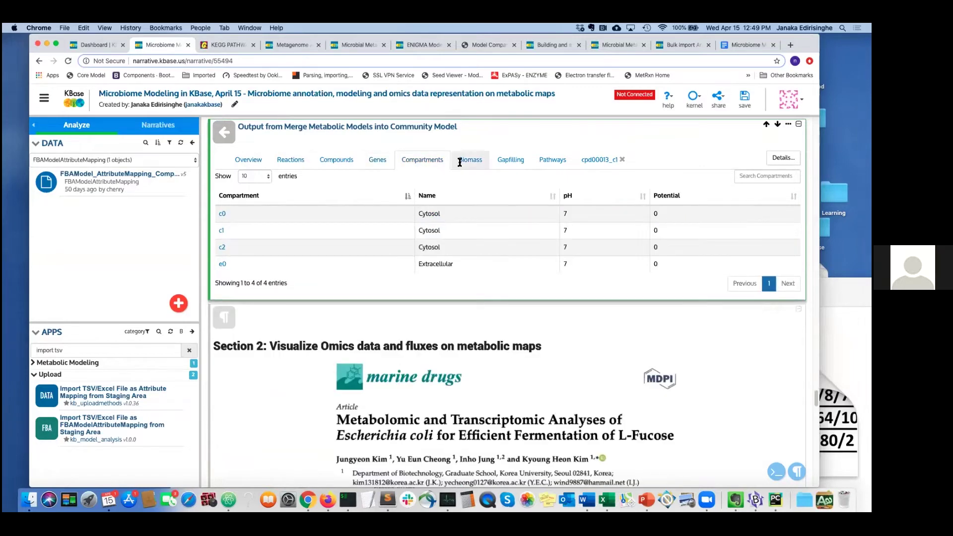
click(462, 160)
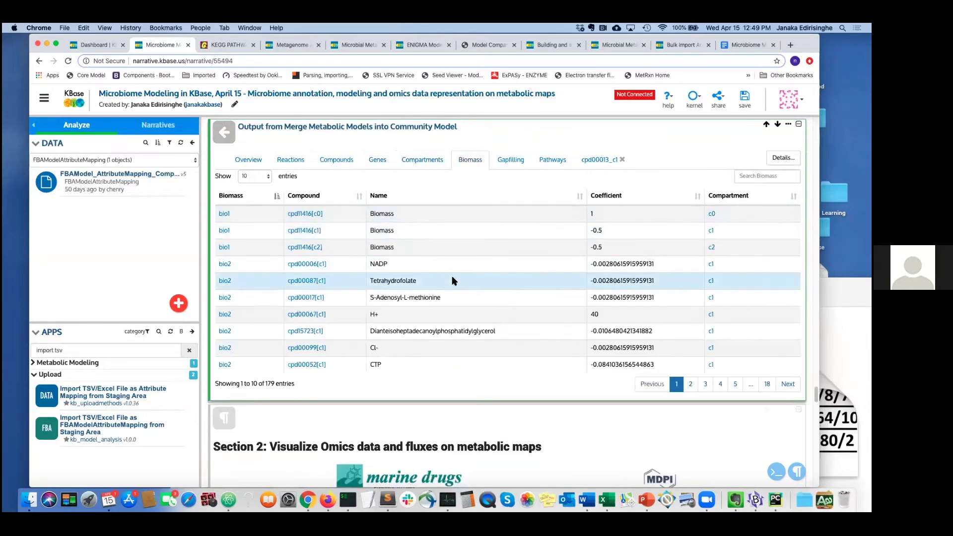
click(509, 161)
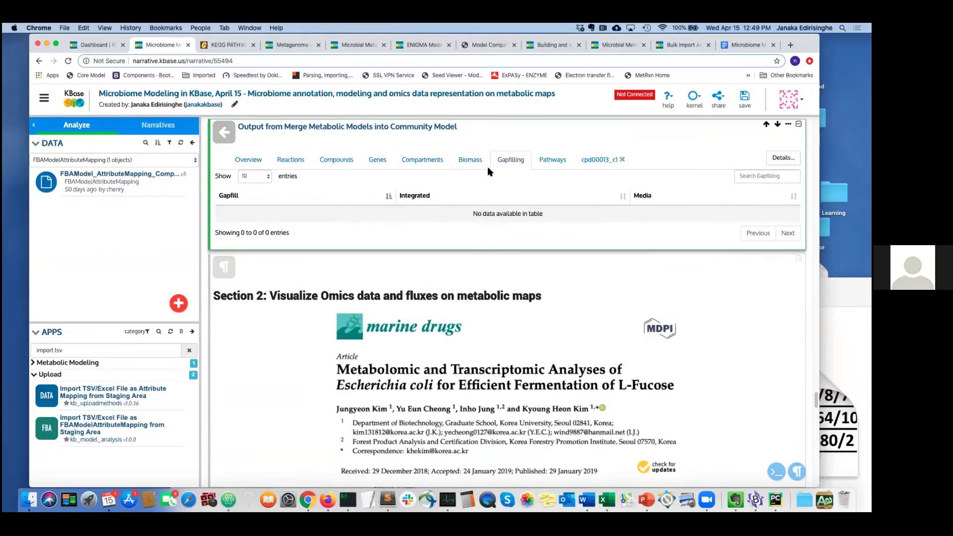
click(546, 160)
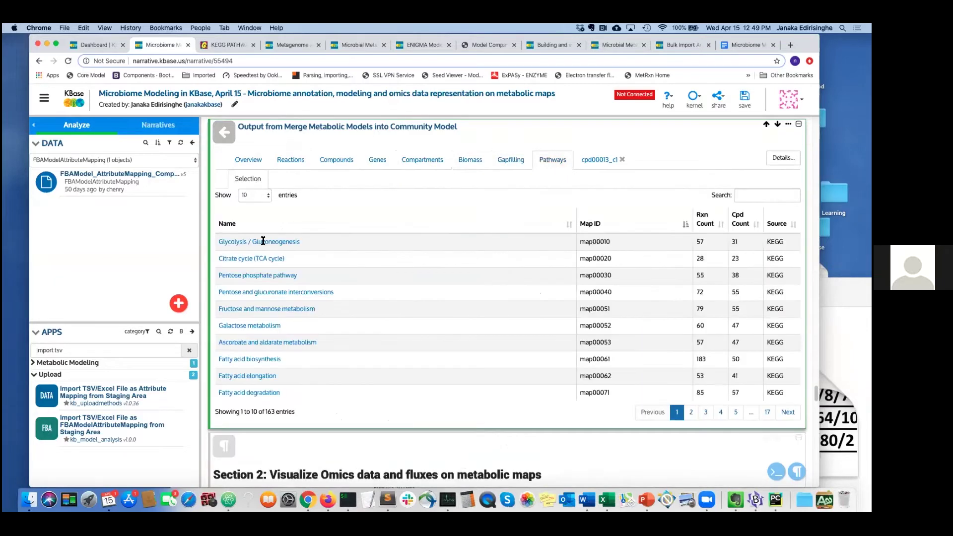
scroll(417, 400, down, 1)
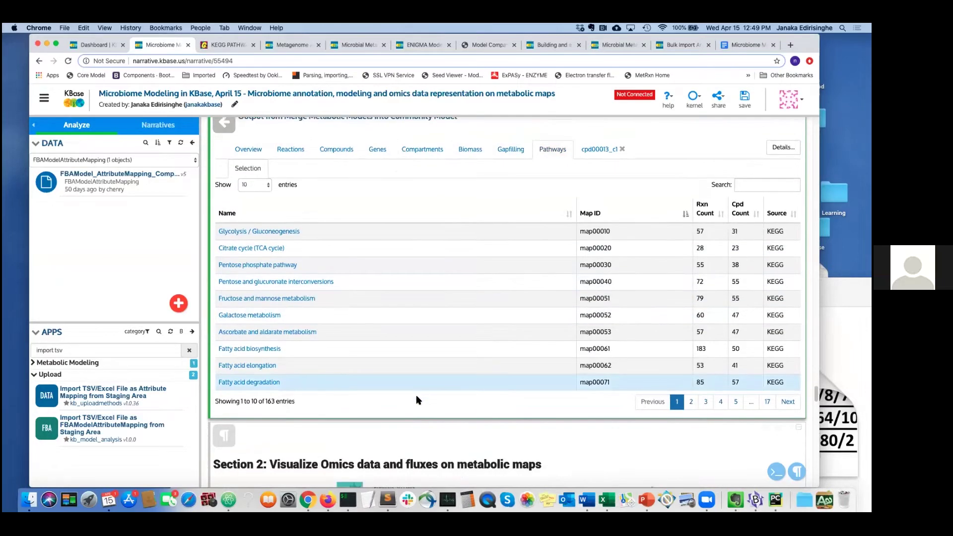
scroll(417, 399, down, 2)
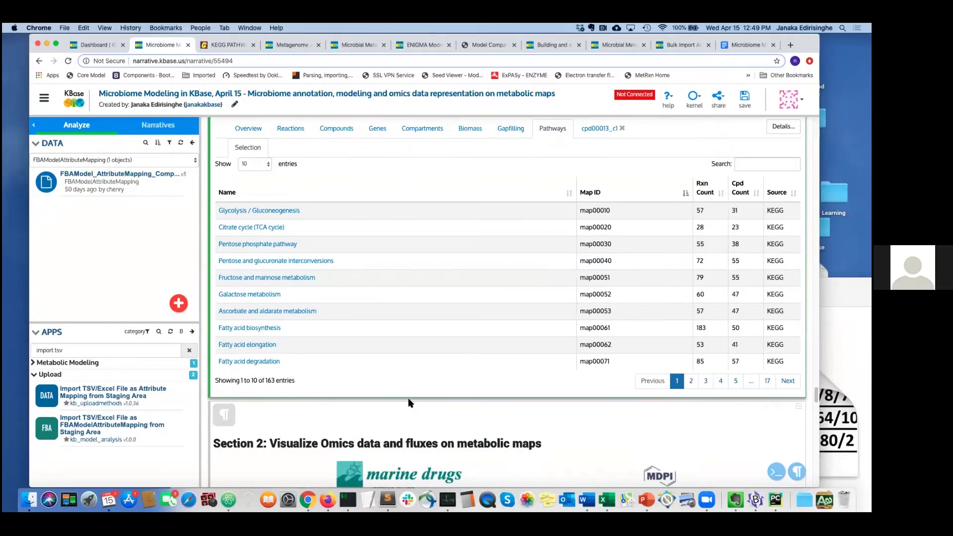
Scroll past Section 2 to the Step 8 note and its finished Escherichia_coli_str_K-12_MG1655 GenBank import.
scroll(410, 402, down, 3)
scroll(394, 392, down, 4)
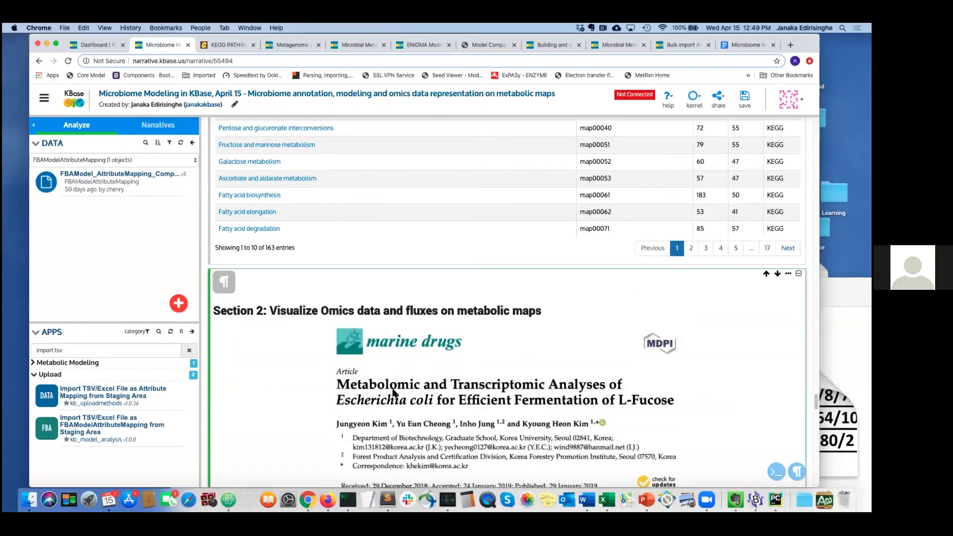
scroll(276, 380, down, 2)
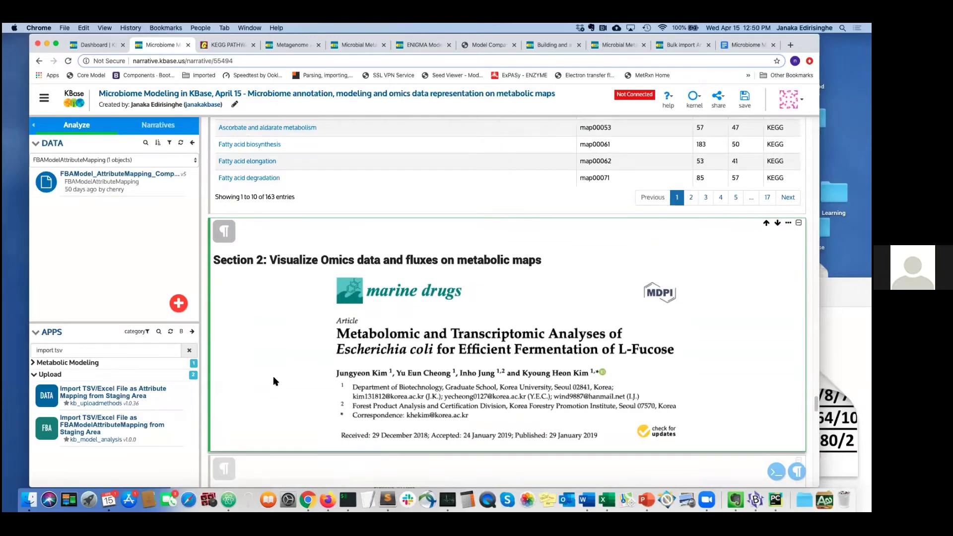
scroll(275, 381, down, 2)
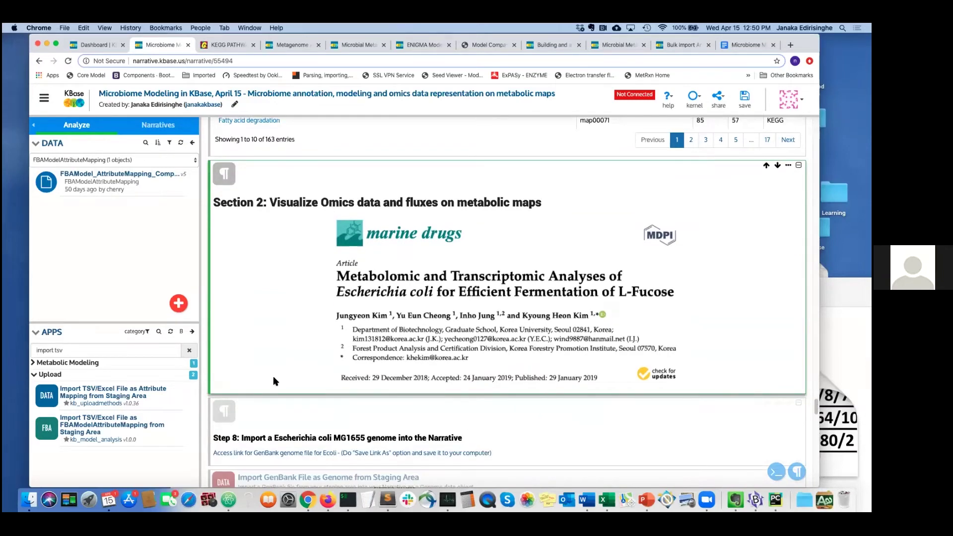
scroll(273, 344, down, 2)
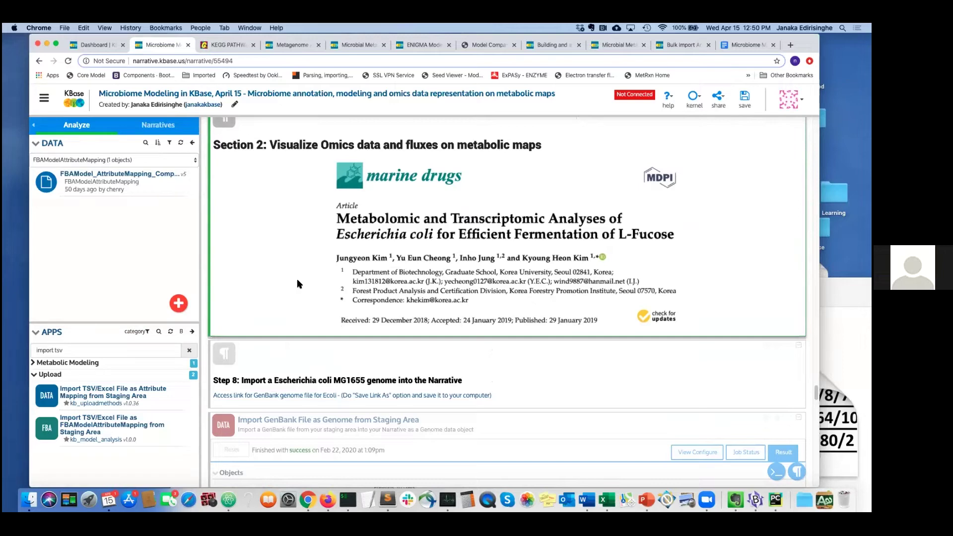
scroll(293, 308, down, 2)
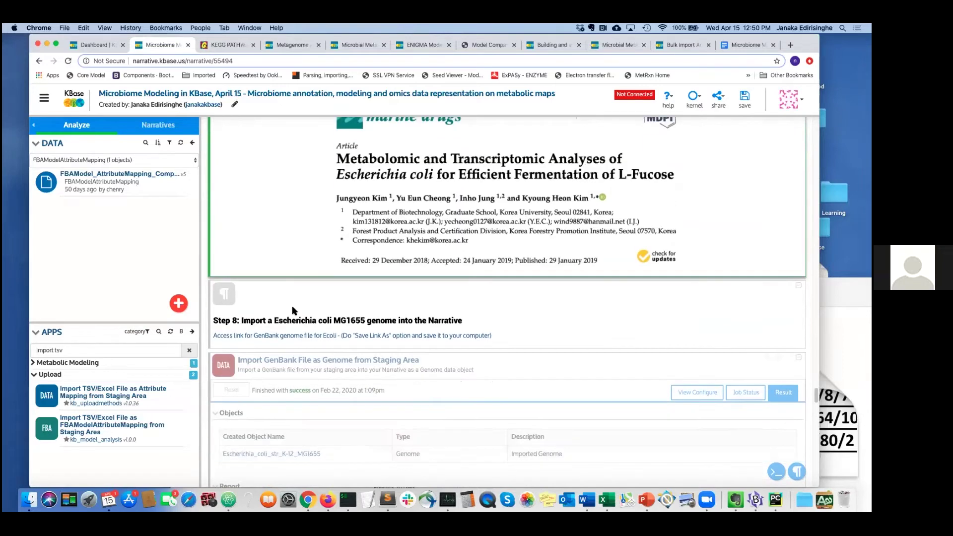
scroll(296, 301, down, 2)
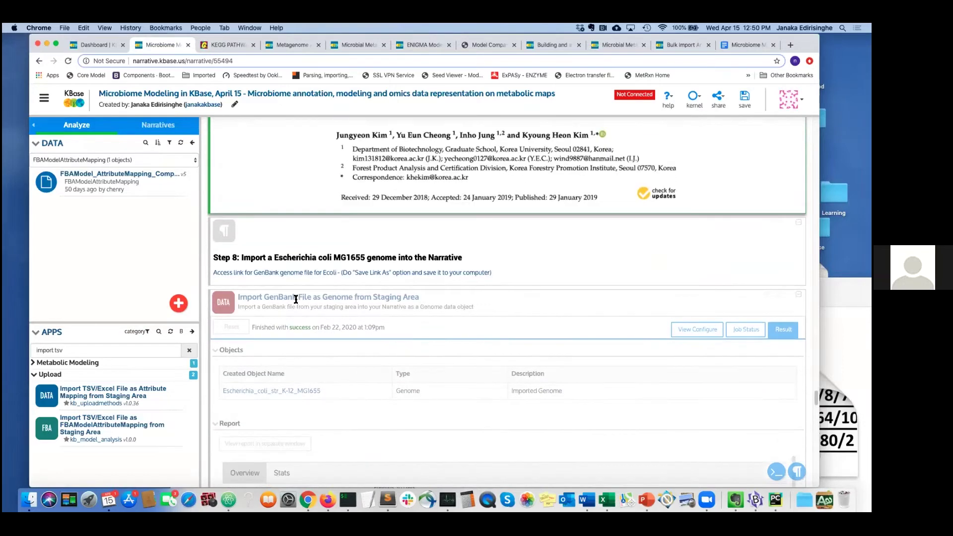
click(547, 250)
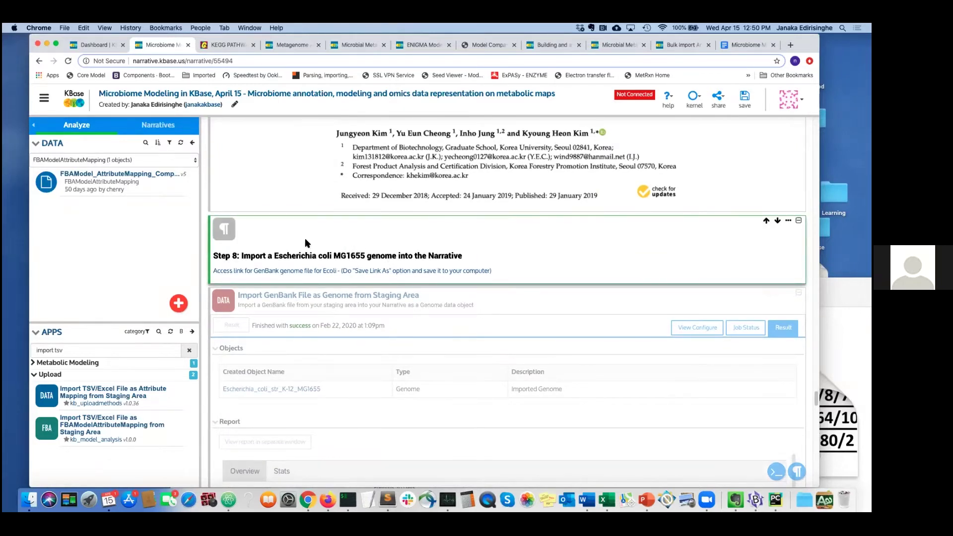
scroll(304, 238, down, 1)
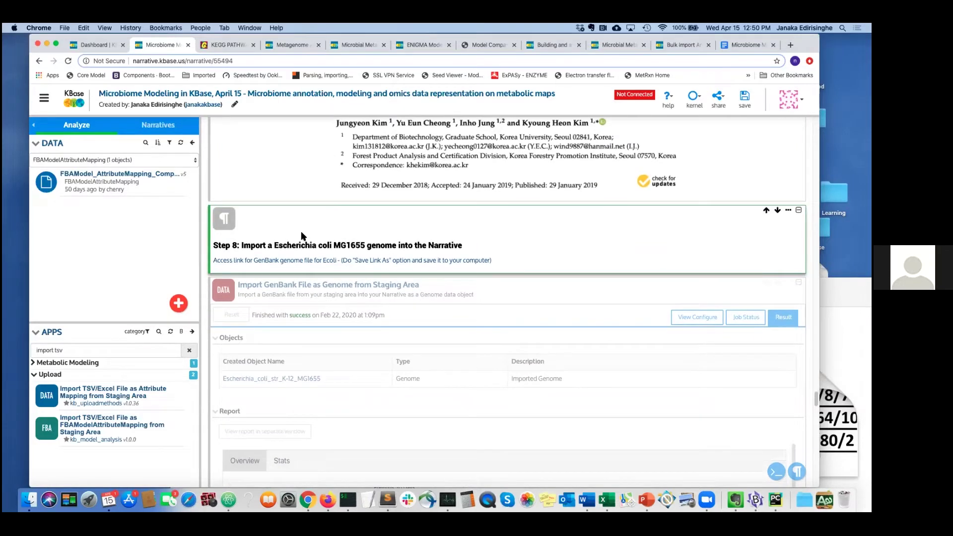
Check the E. coli GenBank file link, then filter the staging area files by '.gf'.
click(305, 265)
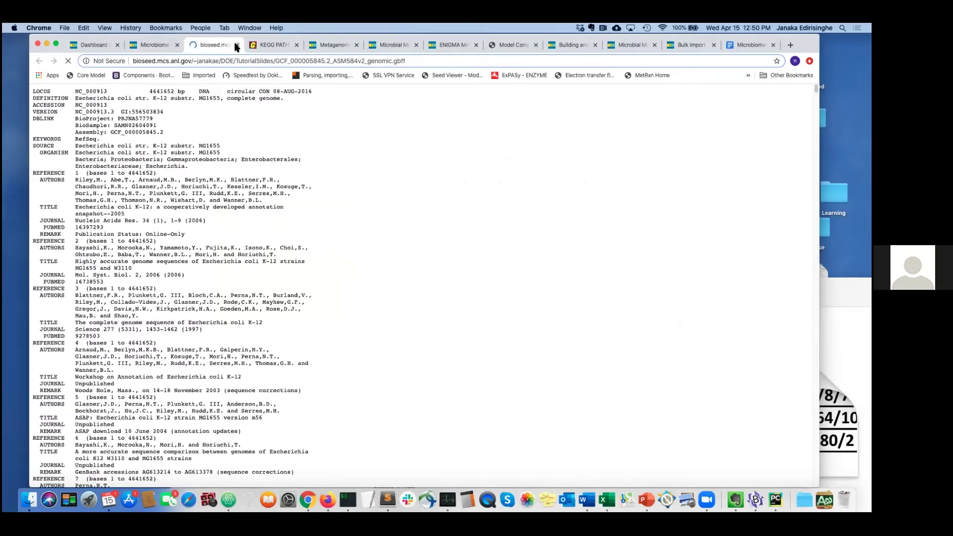
click(237, 45)
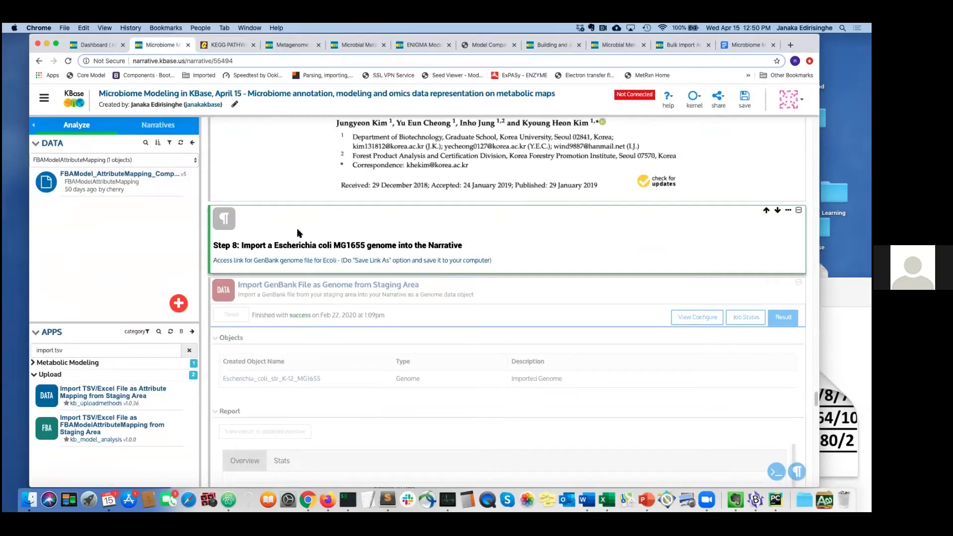
click(192, 143)
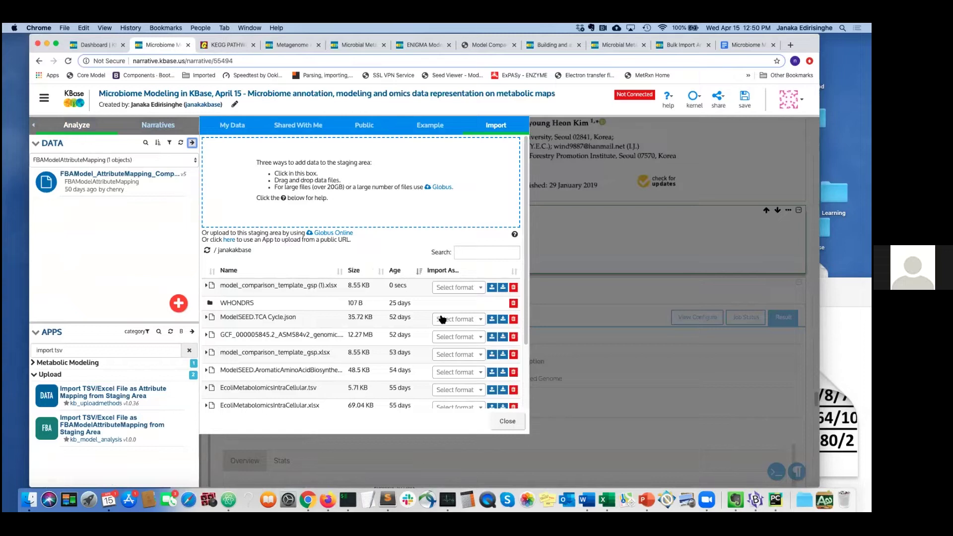
click(462, 252)
text(.gf)
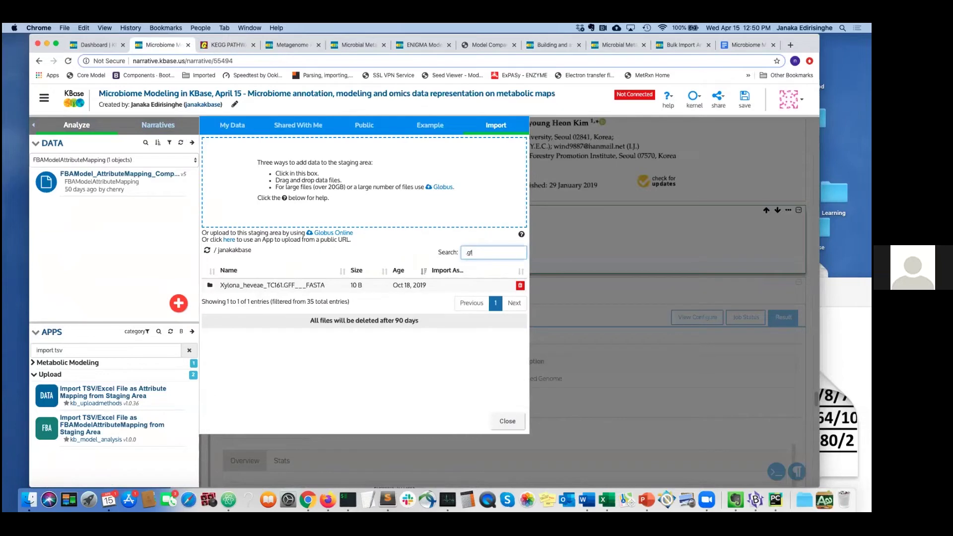
Refilter by '.gb', set the GCF_000760515.1 file to GenBank Genome, and import it.
click(376, 297)
drag(474, 255, 462, 254)
text(.)
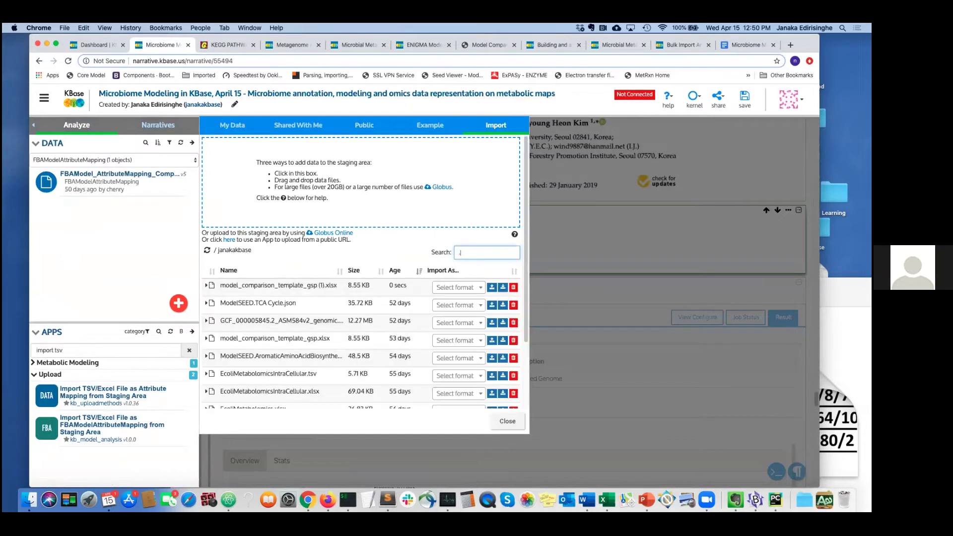
text(gb)
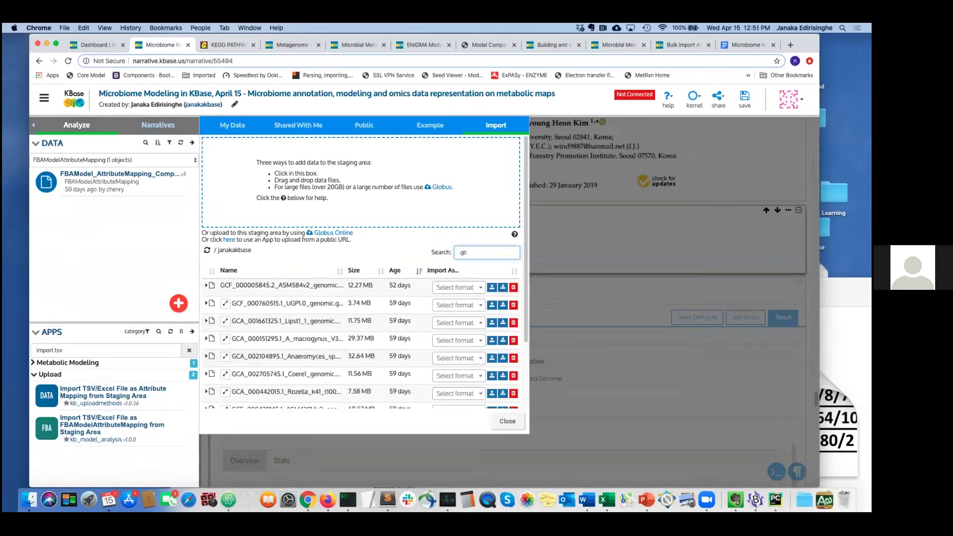
click(467, 306)
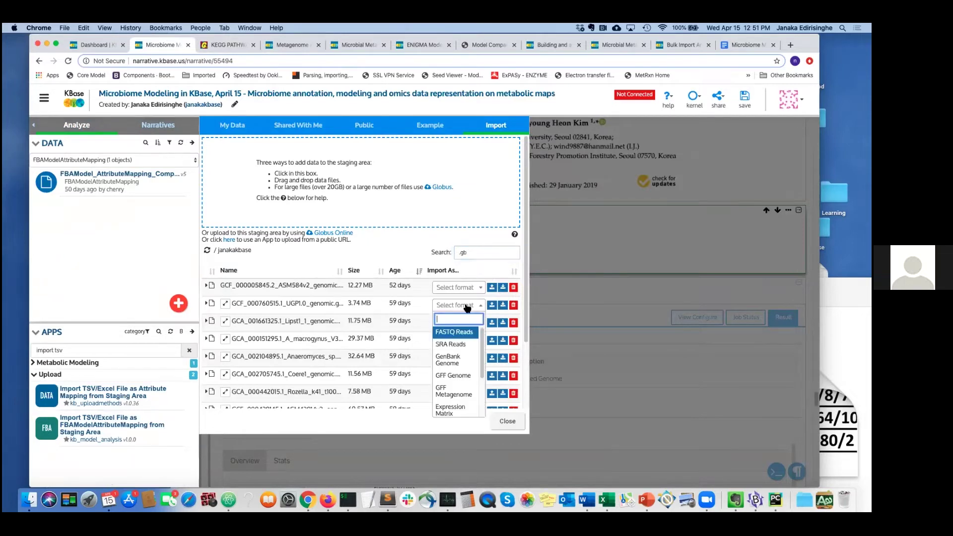
click(456, 364)
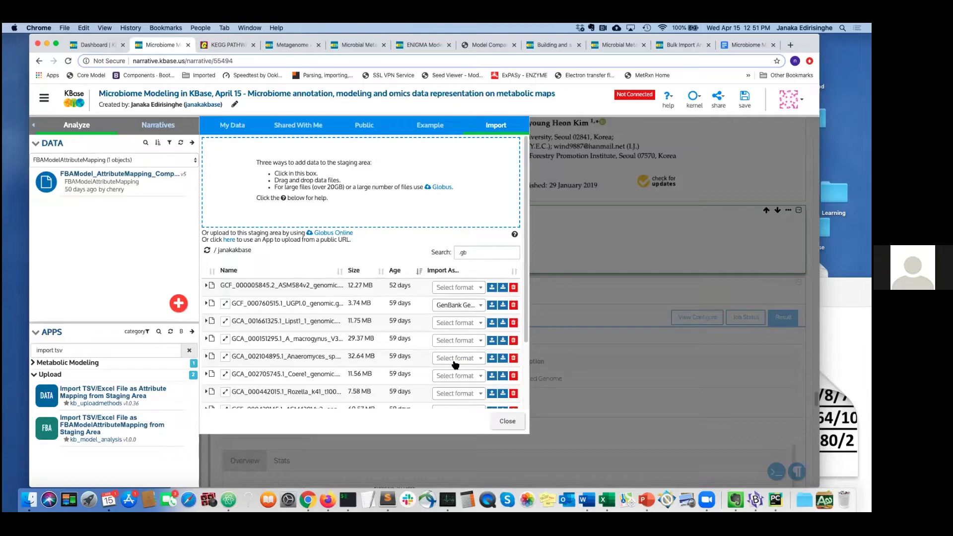
click(492, 306)
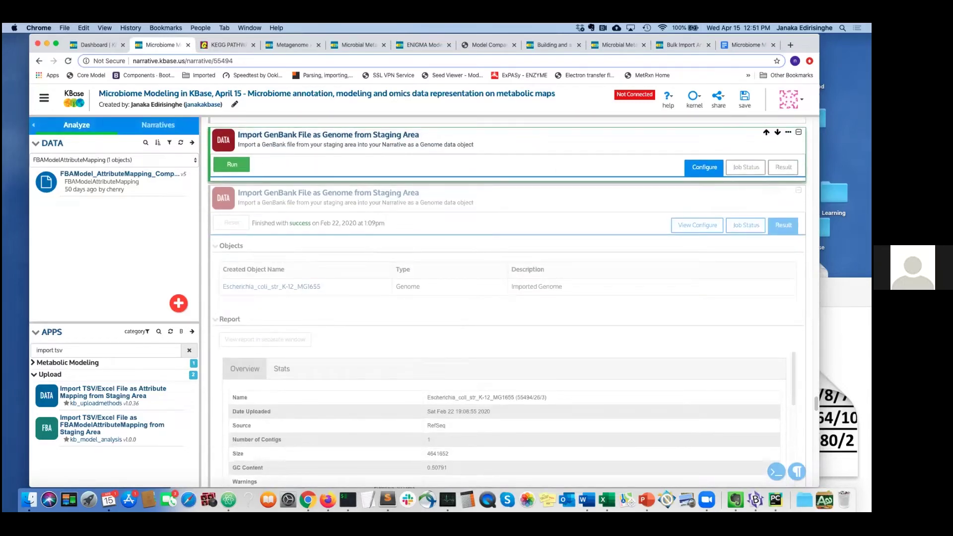
Delete the new, unconfigured GenBank import app cell.
click(799, 132)
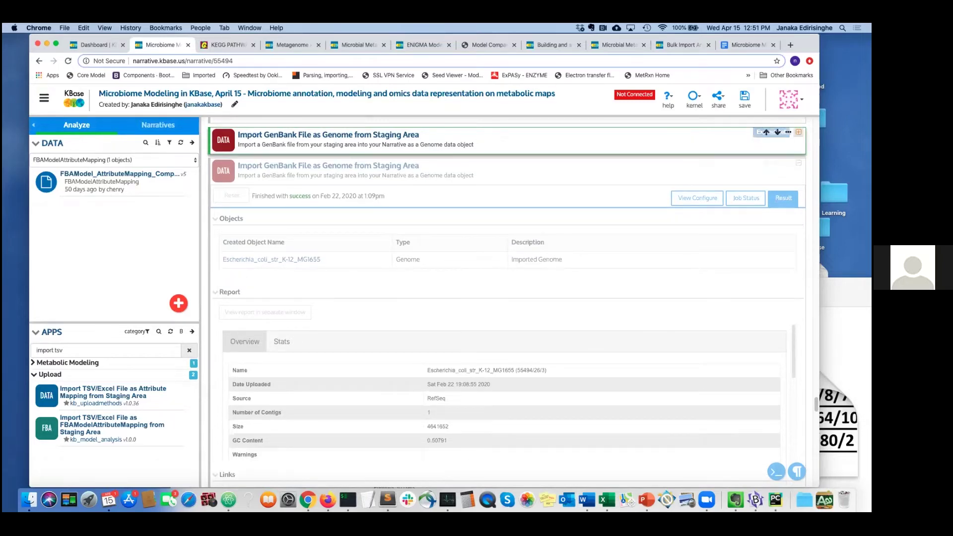
click(799, 132)
click(789, 133)
click(755, 193)
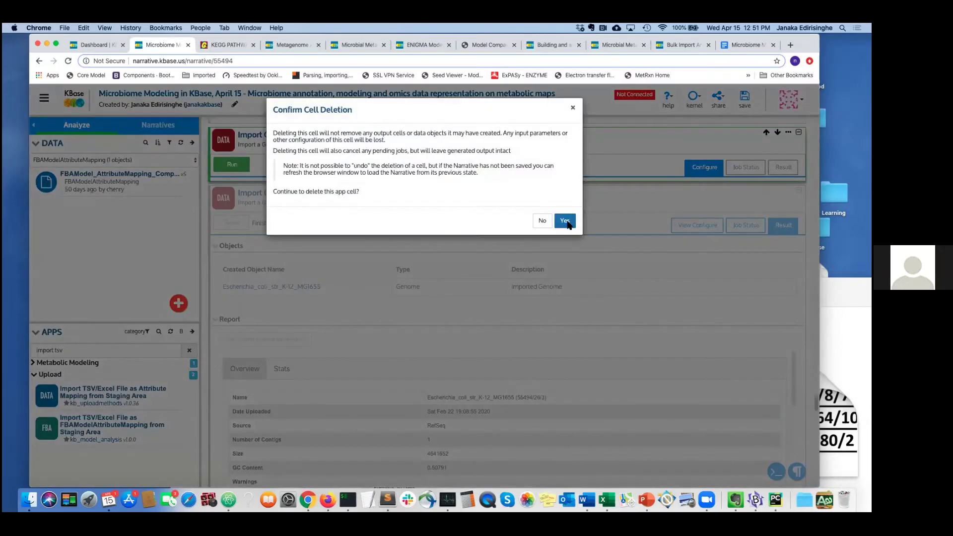
click(565, 220)
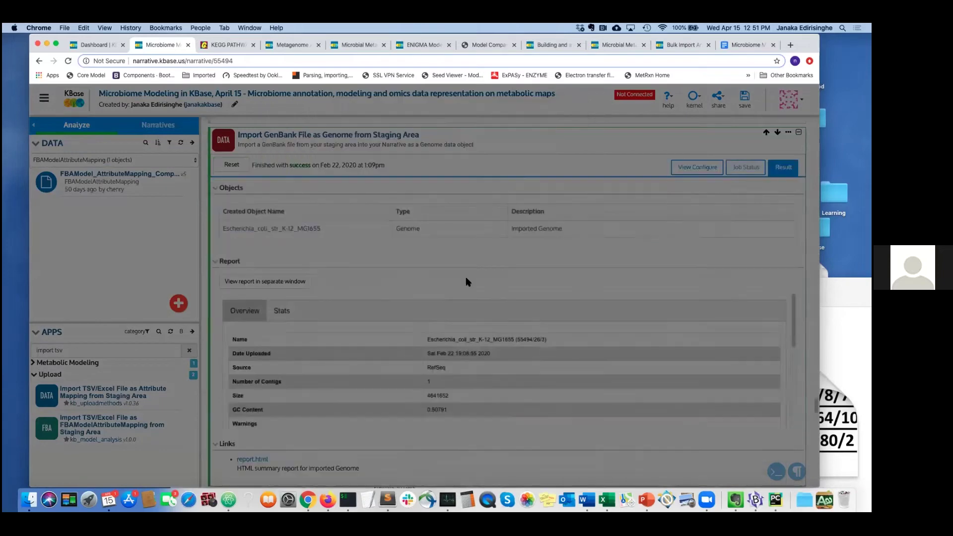
scroll(447, 285, up, 2)
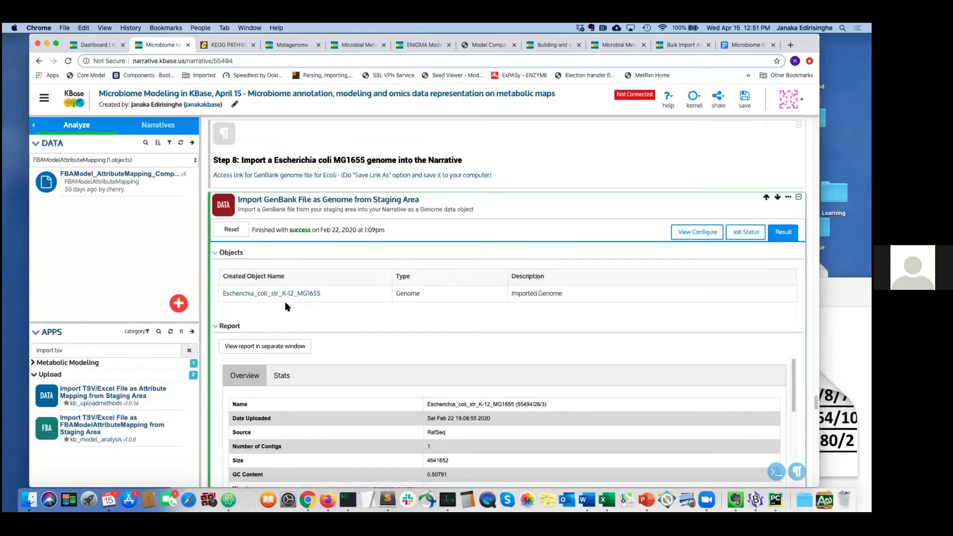
Review the imported genome report's Stats charts and Overview table.
scroll(335, 327, down, 2)
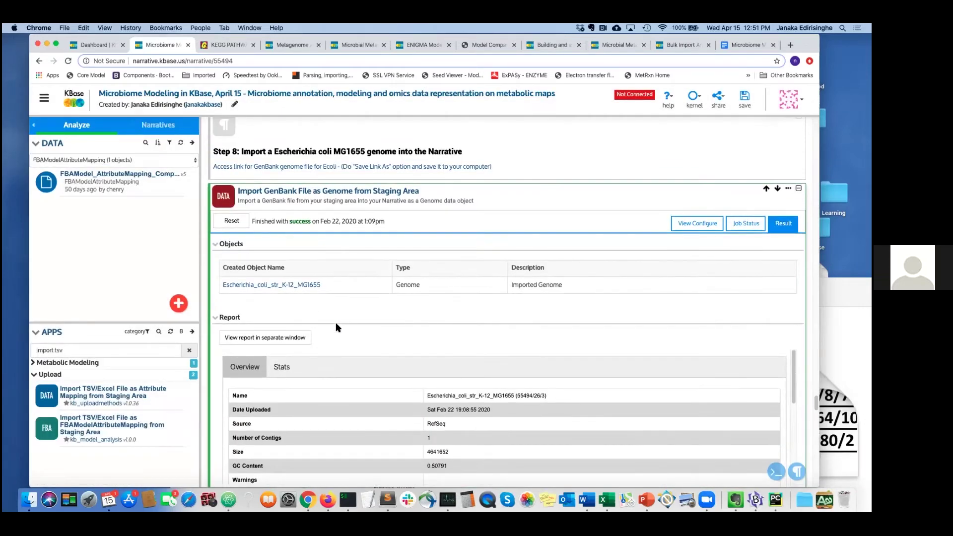
scroll(337, 328, down, 1)
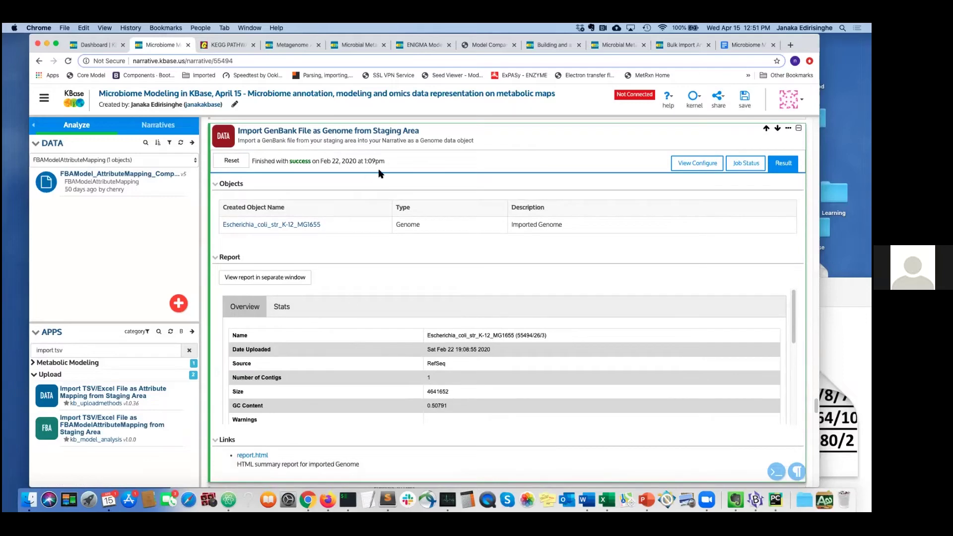
scroll(369, 247, down, 3)
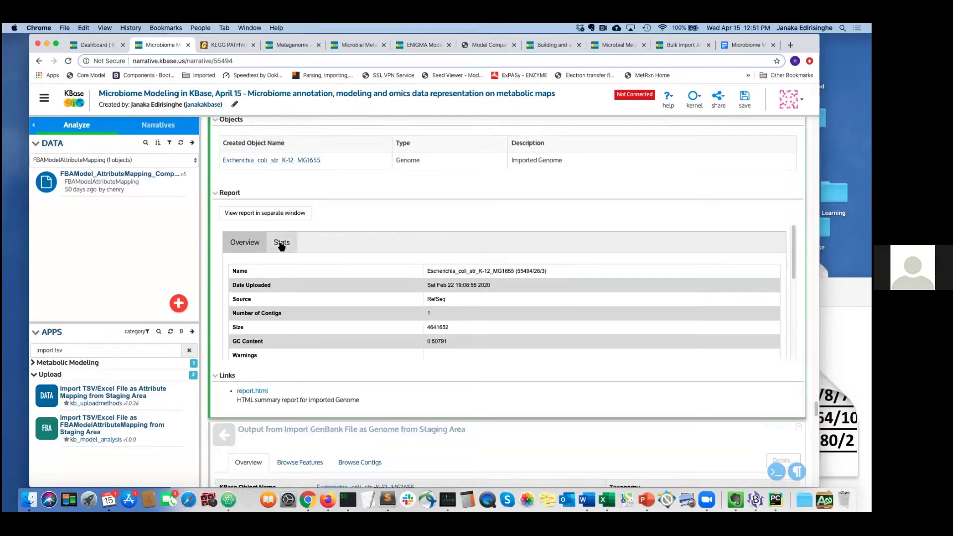
click(284, 243)
click(242, 248)
Display the annotation cell's input Escherichia_coli_str_K-12_MG1655 and output EcoliMG1655_RAST.
scroll(315, 351, down, 5)
scroll(400, 376, down, 10)
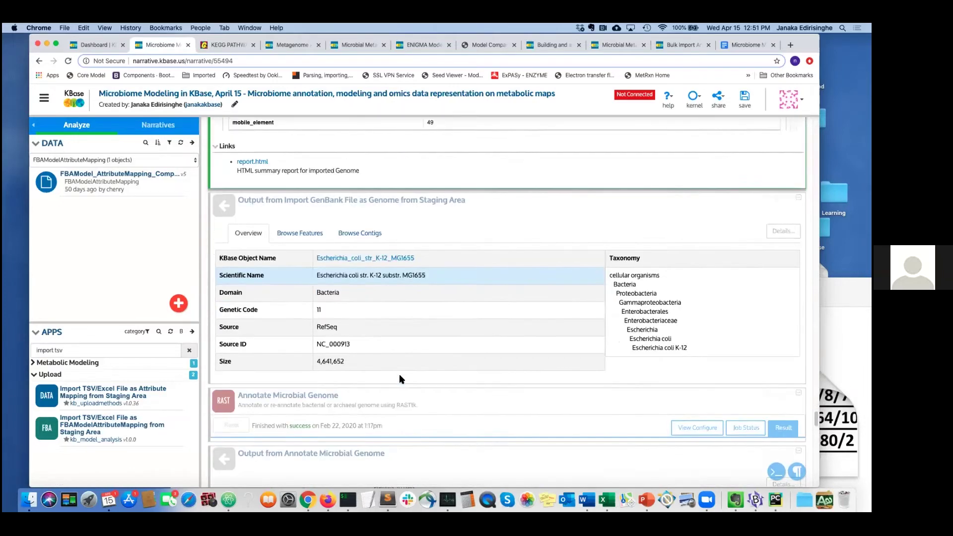
click(697, 321)
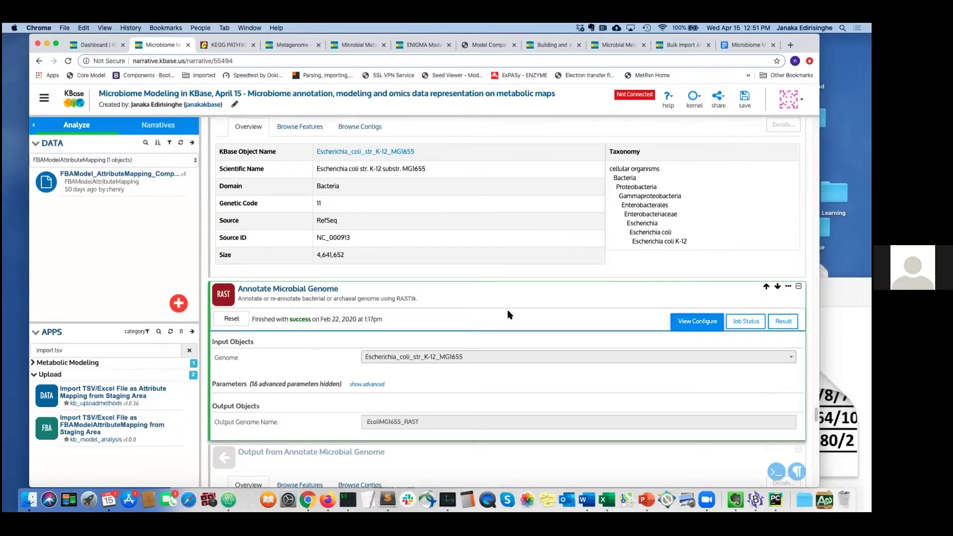
scroll(507, 314, down, 1)
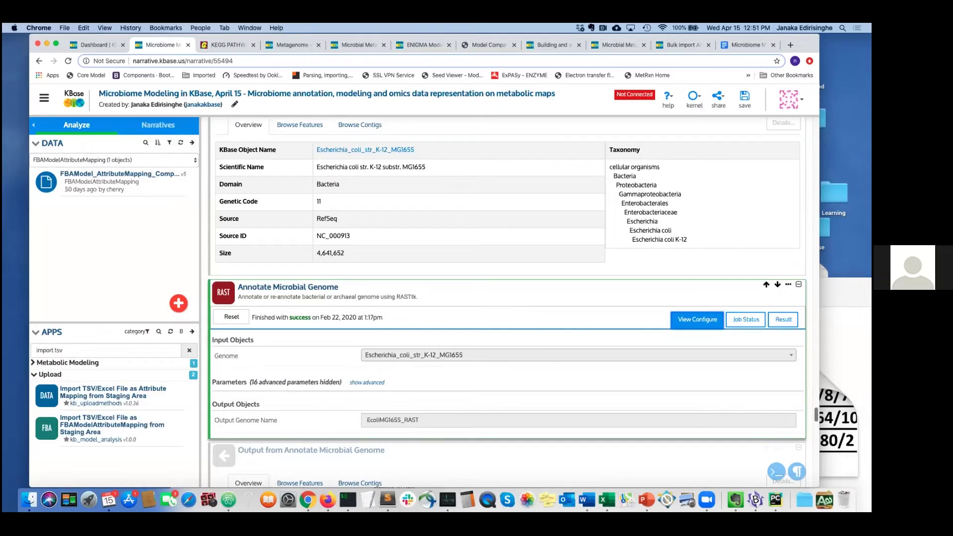
scroll(467, 332, up, 20)
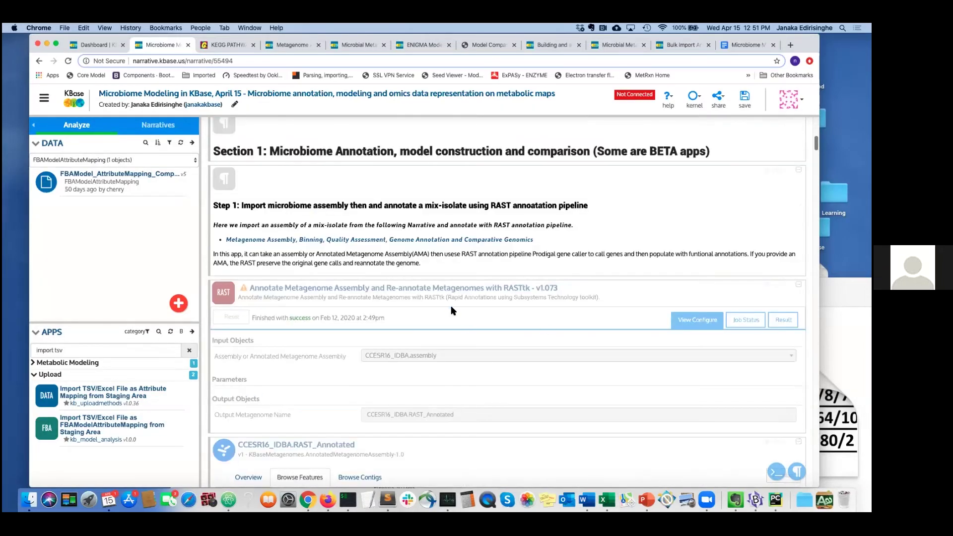
click(454, 319)
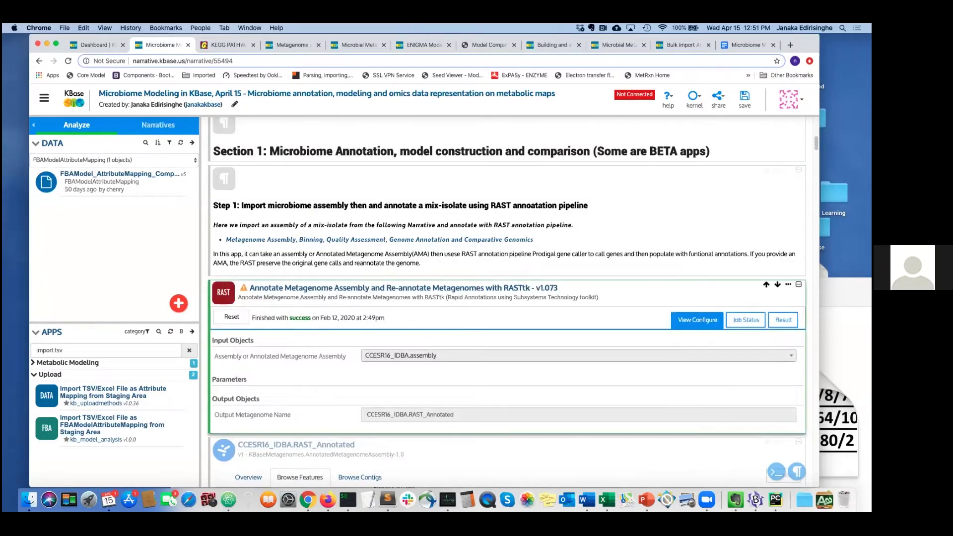
scroll(506, 303, down, 20)
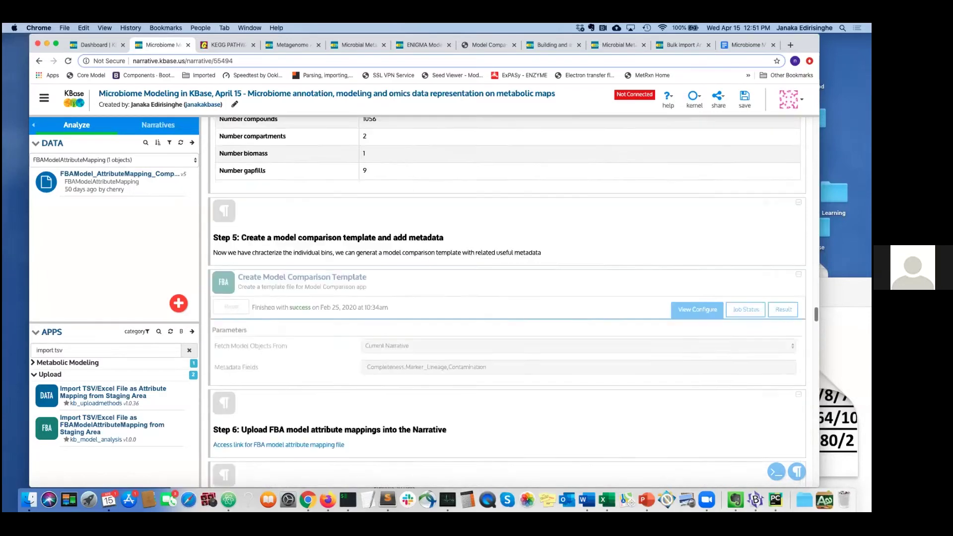
scroll(507, 303, down, 20)
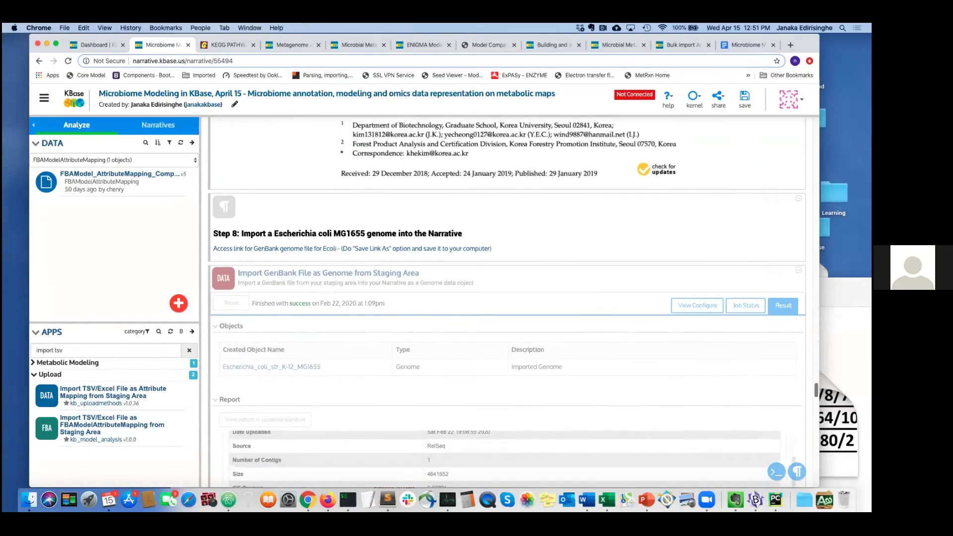
scroll(507, 303, down, 15)
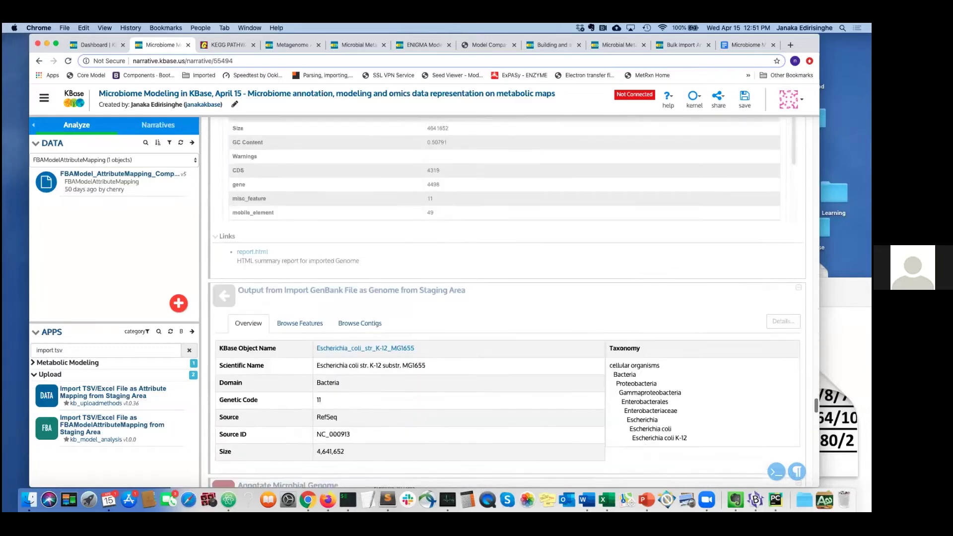
scroll(507, 303, down, 6)
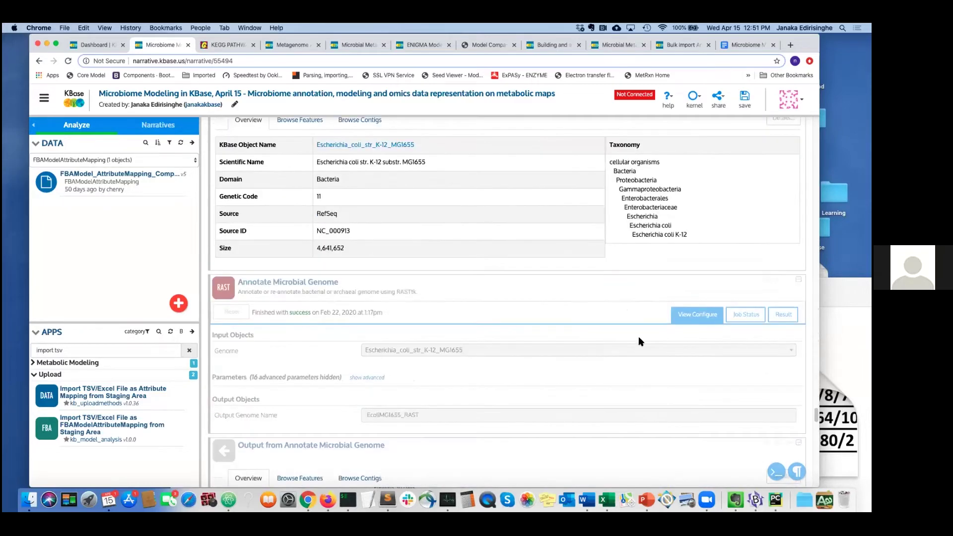
click(546, 289)
scroll(545, 293, down, 1)
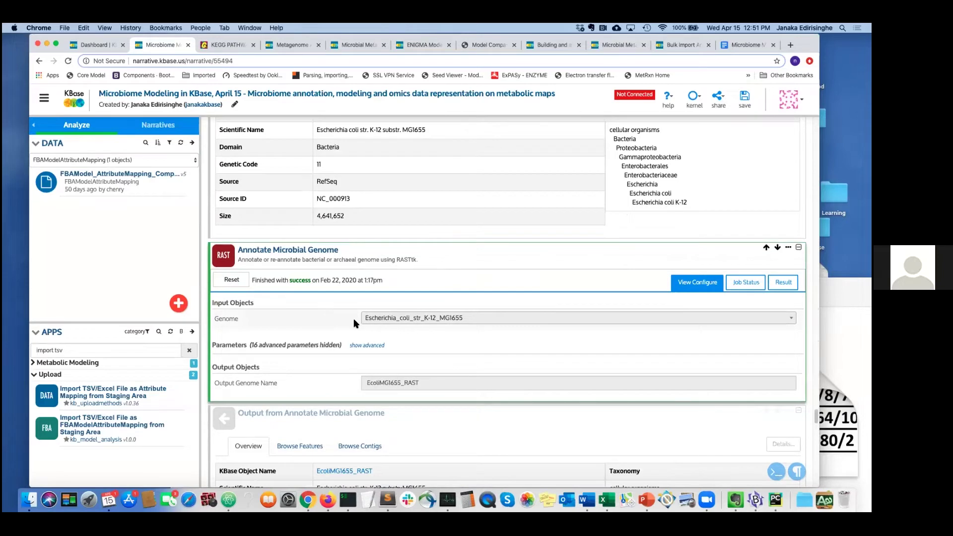
scroll(412, 278, down, 1)
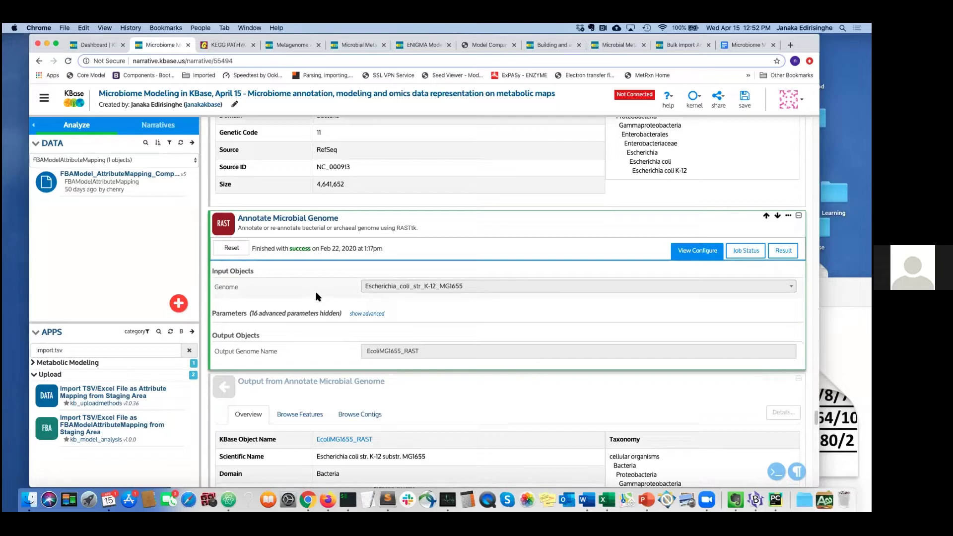
scroll(421, 233, down, 1)
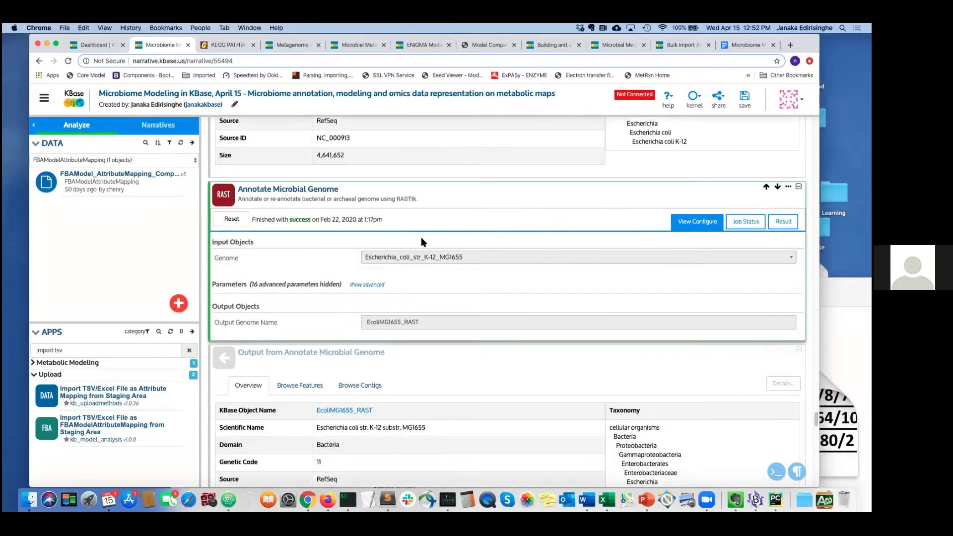
scroll(395, 240, down, 3)
click(284, 286)
Filter the annotated genome's Browse Features table by 'pyruvate synthase', leaving the b1702 hits.
scroll(284, 286, down, 1)
click(300, 279)
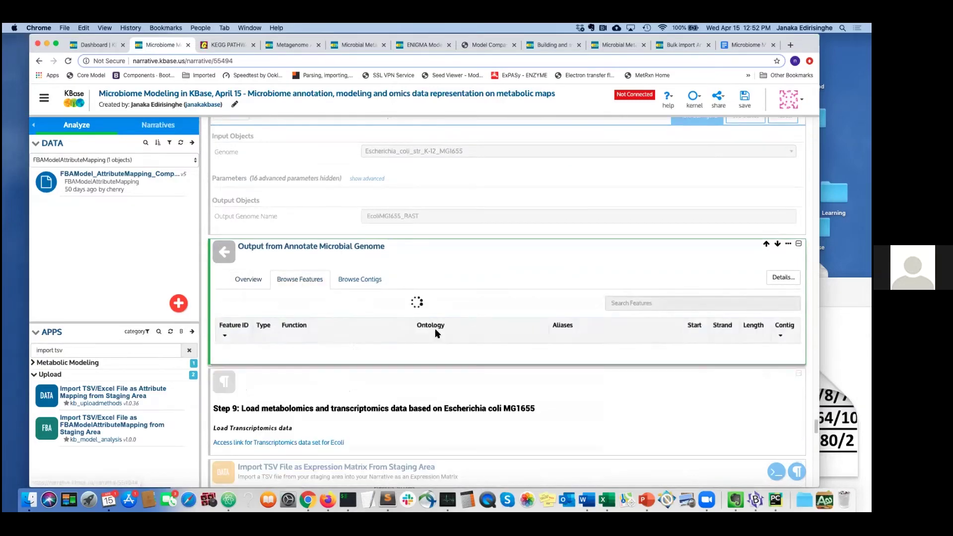
scroll(453, 286, down, 1)
scroll(452, 287, down, 3)
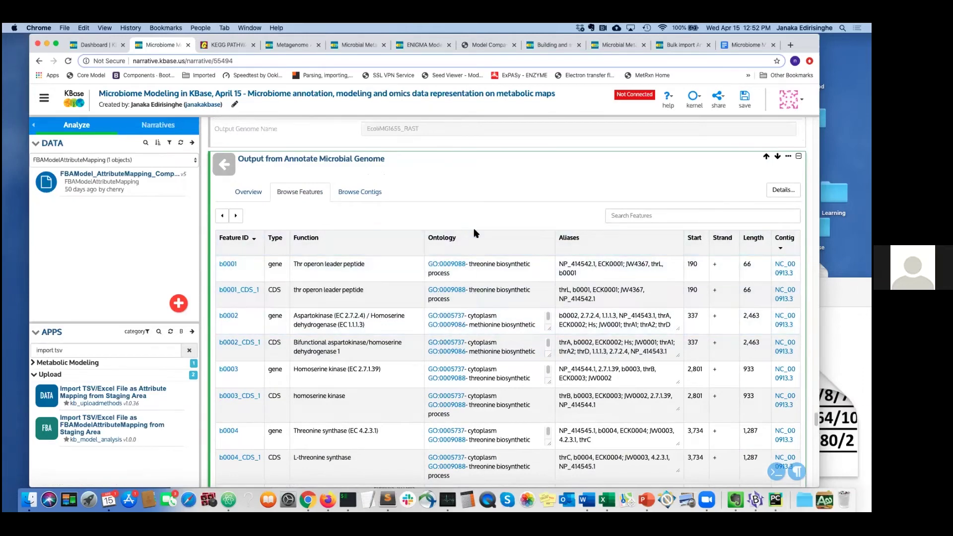
scroll(223, 348, down, 1)
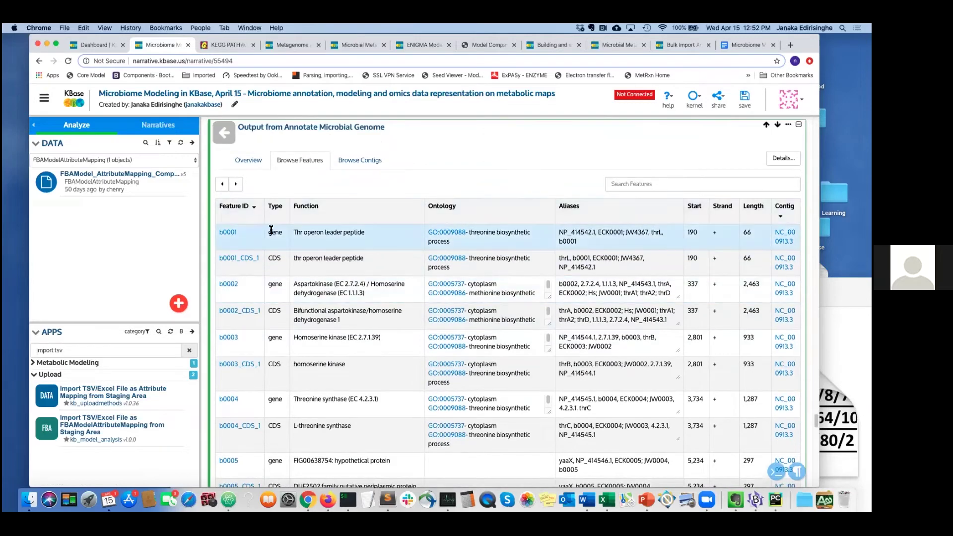
click(691, 185)
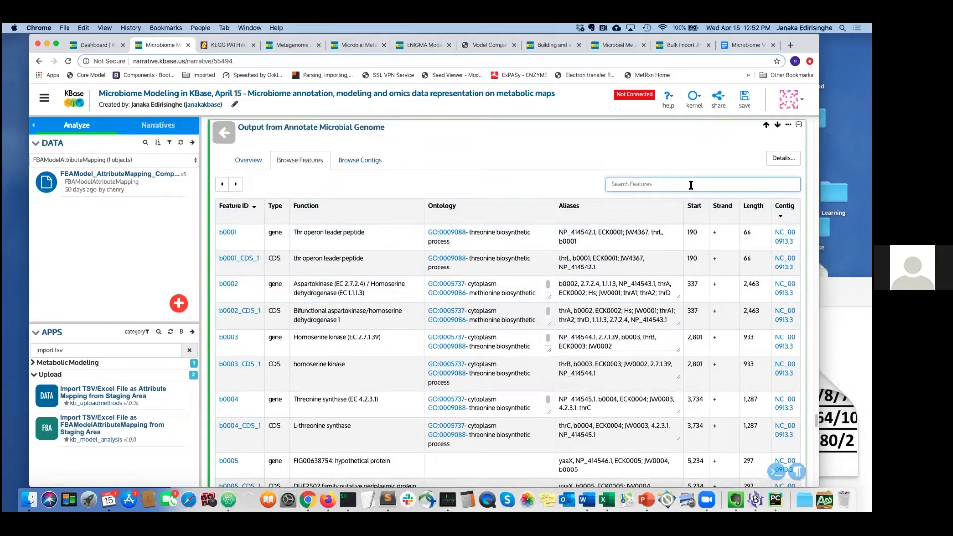
text(pyruvate)
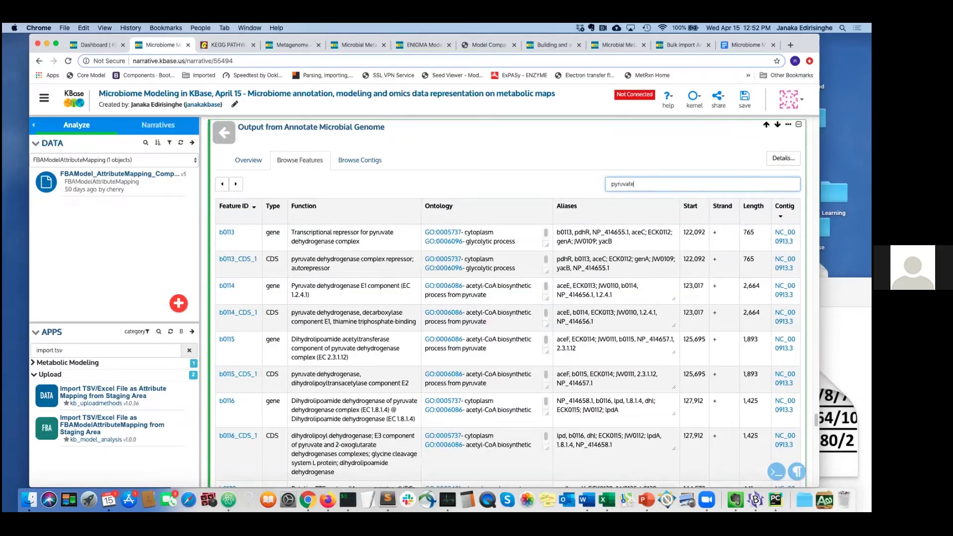
text( synthase)
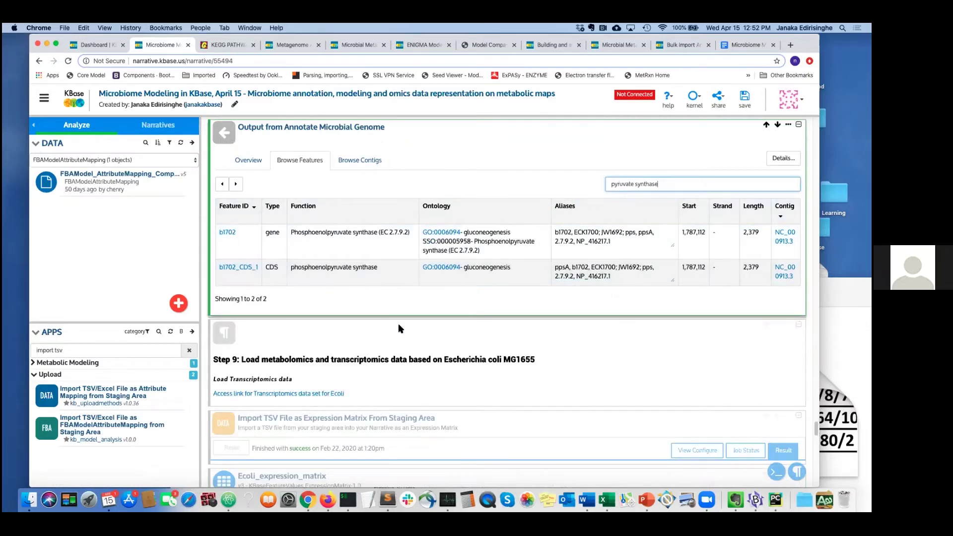
scroll(401, 329, down, 1)
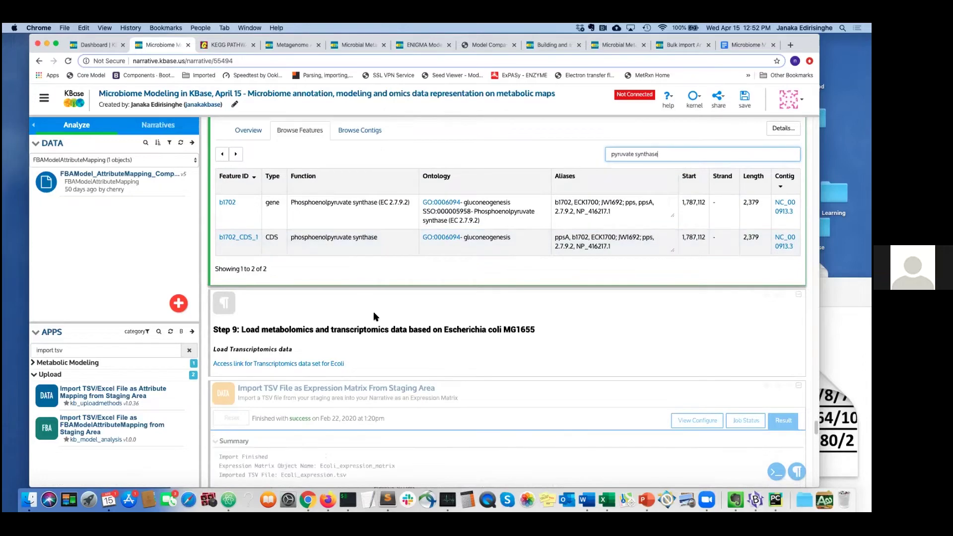
click(482, 363)
Show the expression matrix import step's configuration.
scroll(468, 350, down, 3)
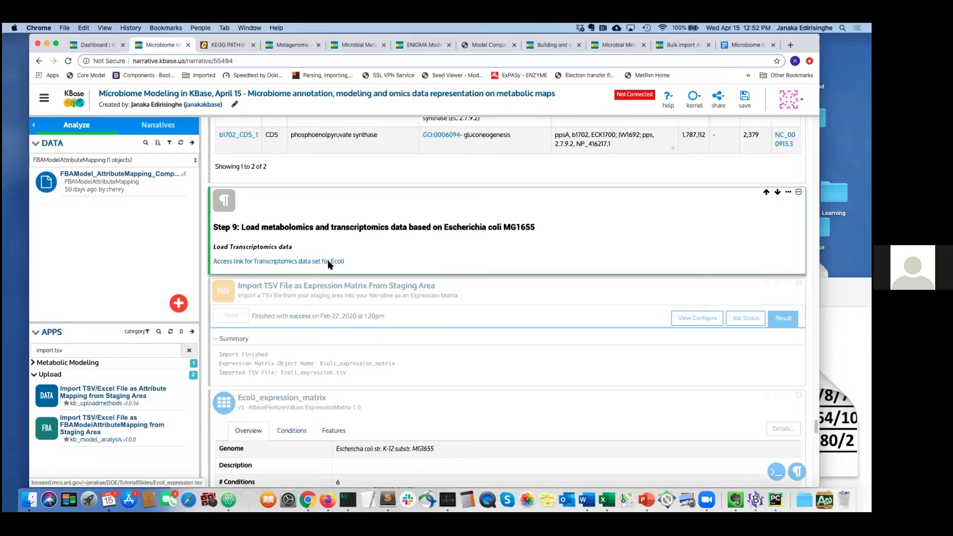
scroll(361, 259, down, 1)
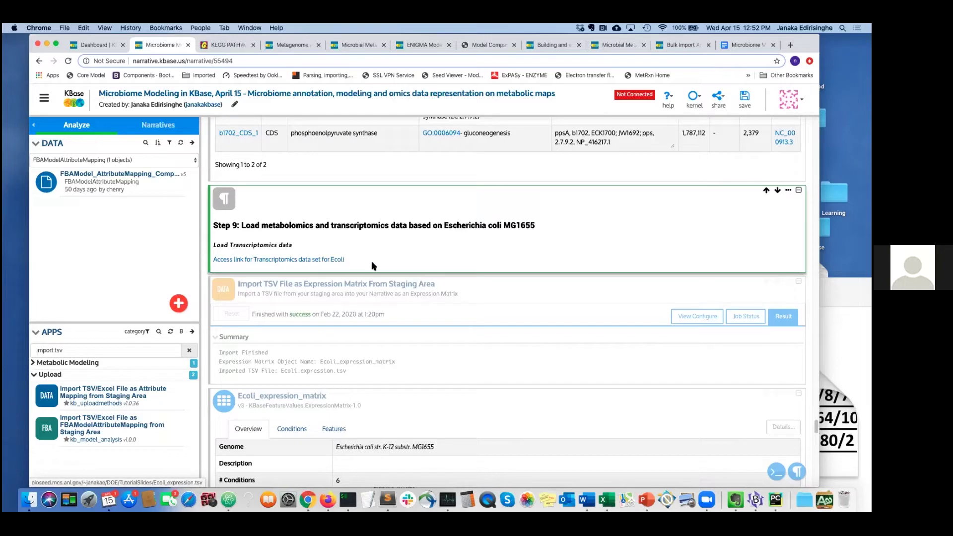
click(391, 302)
scroll(389, 300, down, 2)
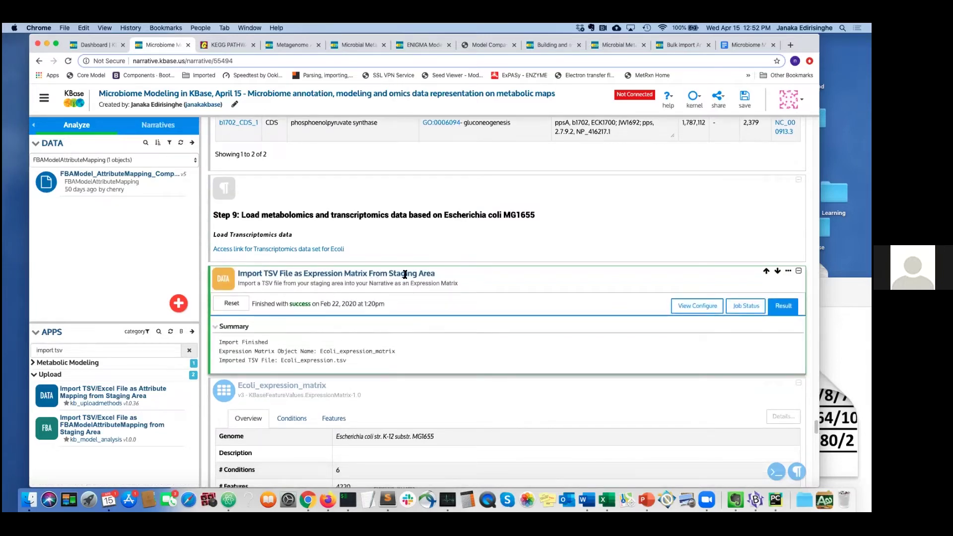
click(698, 308)
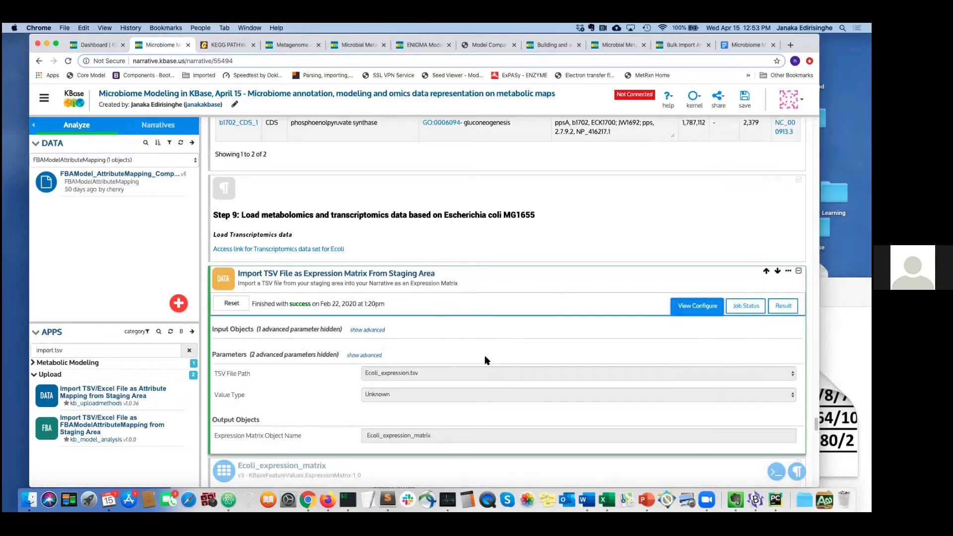
scroll(467, 337, down, 2)
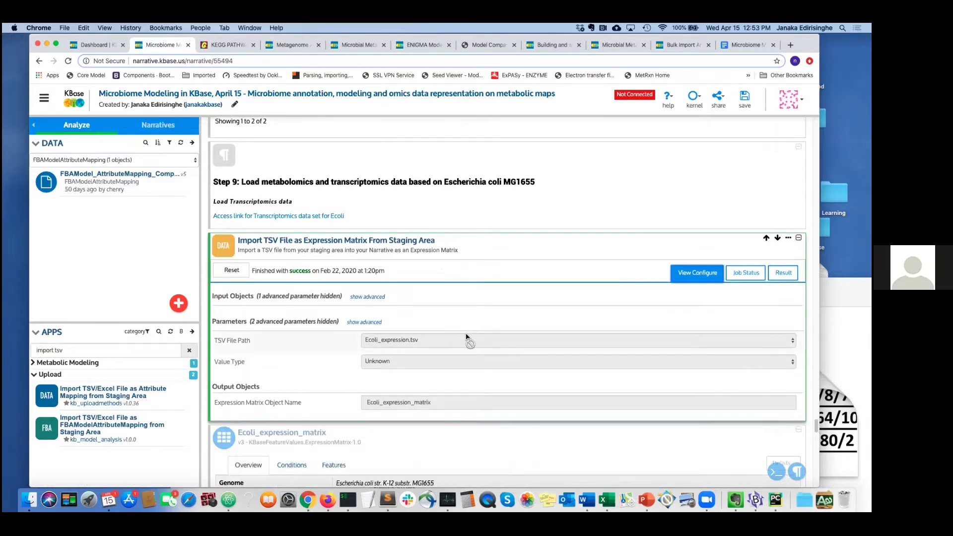
Browse Ecoli_expression_matrix per-condition stats, overview, and per-feature stats for 4,220 features.
scroll(467, 340, down, 4)
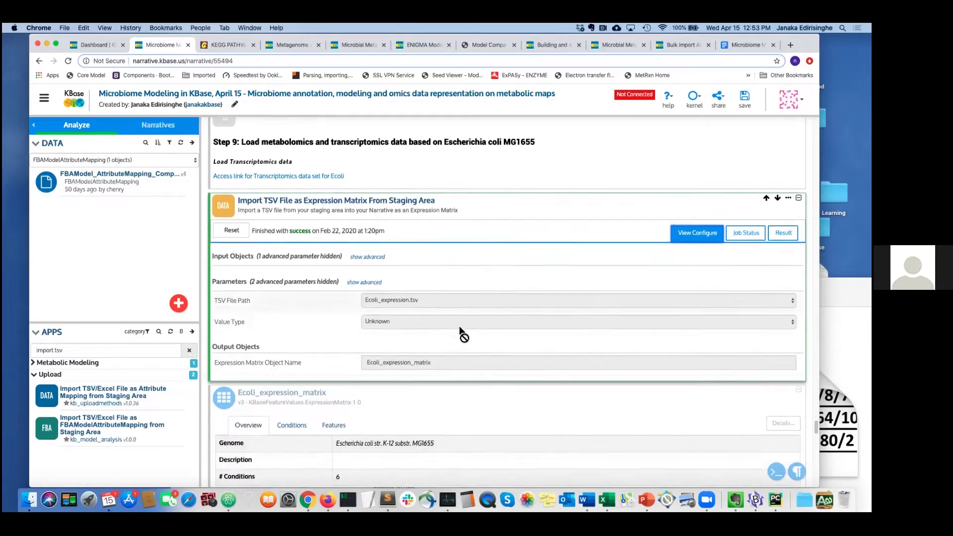
scroll(368, 382, down, 1)
scroll(368, 382, down, 10)
click(292, 238)
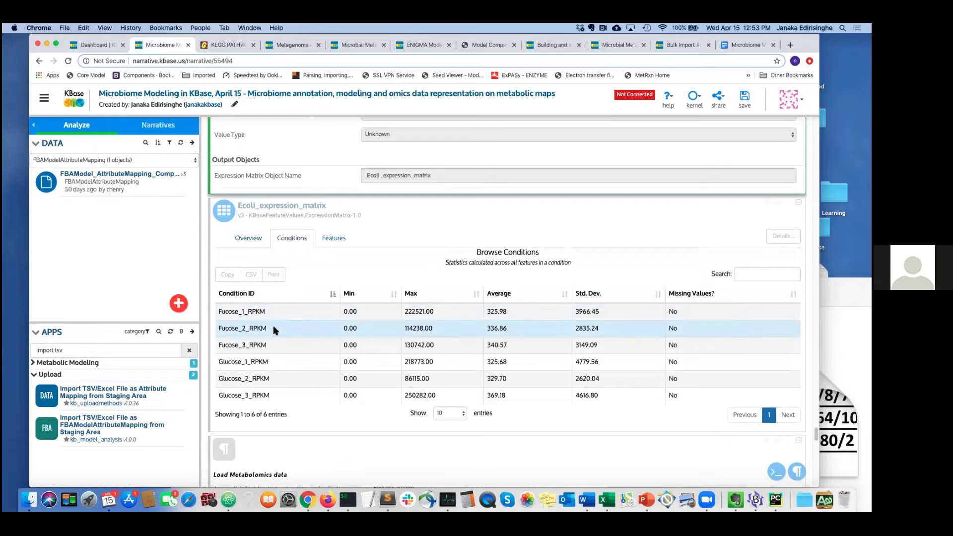
click(250, 241)
click(292, 239)
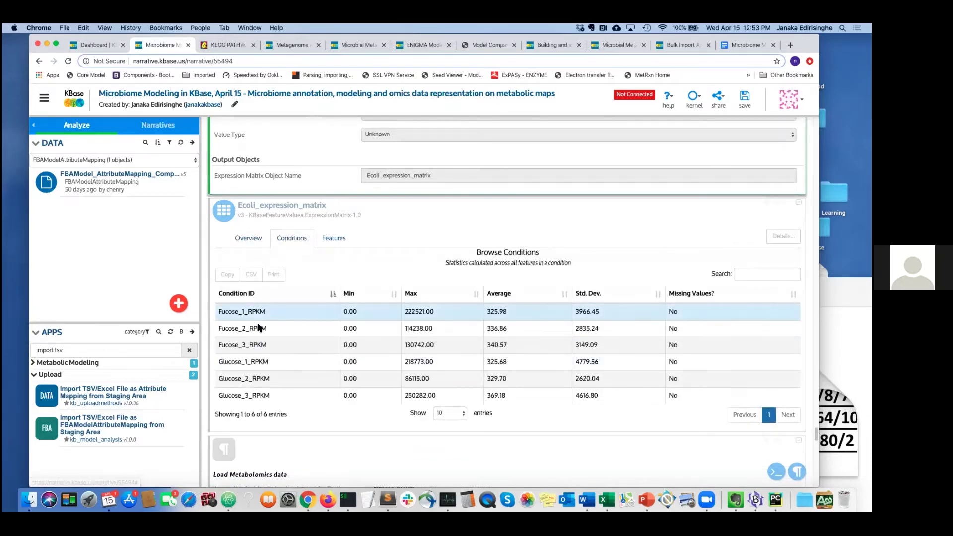
click(334, 238)
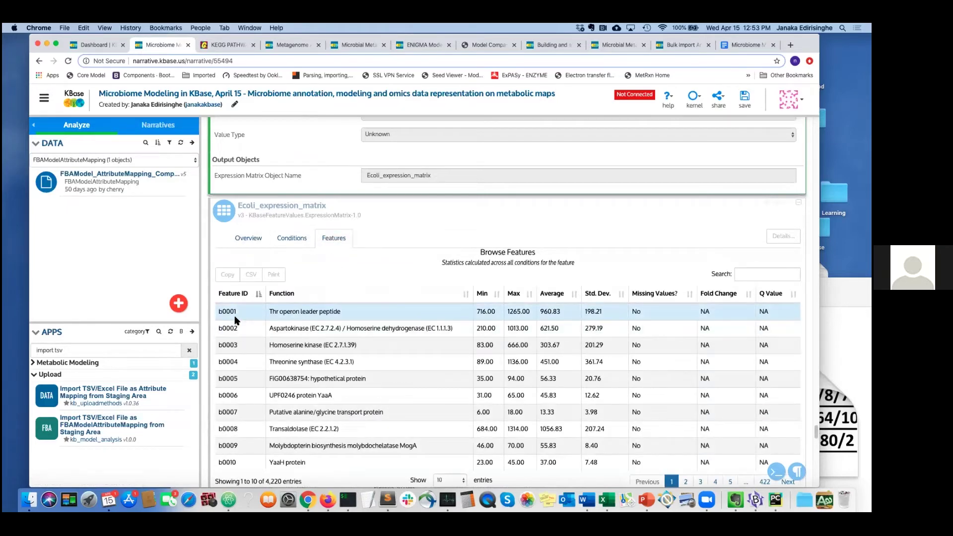
triple_click(324, 312)
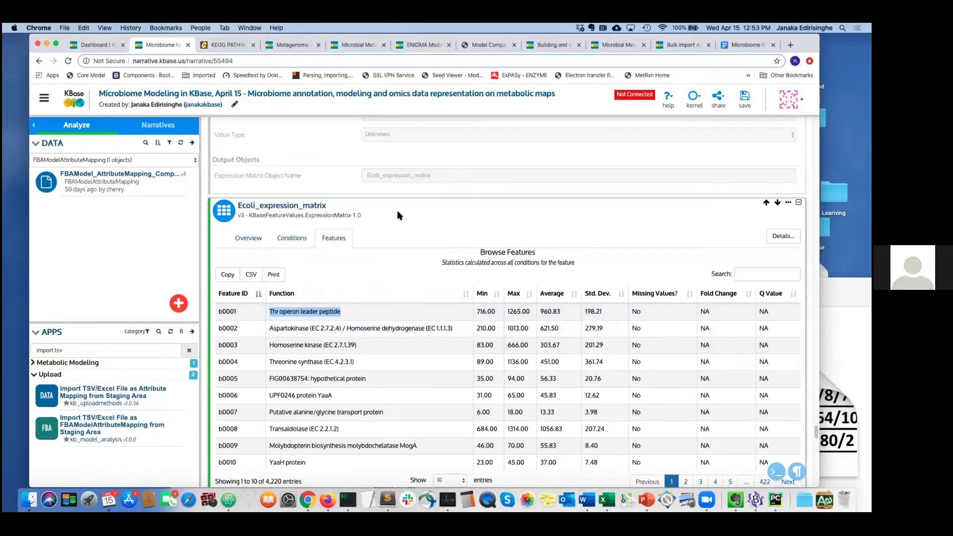
scroll(400, 229, down, 5)
Inspect the Load Metabolomics data link, then open and close the staging area file list.
click(399, 299)
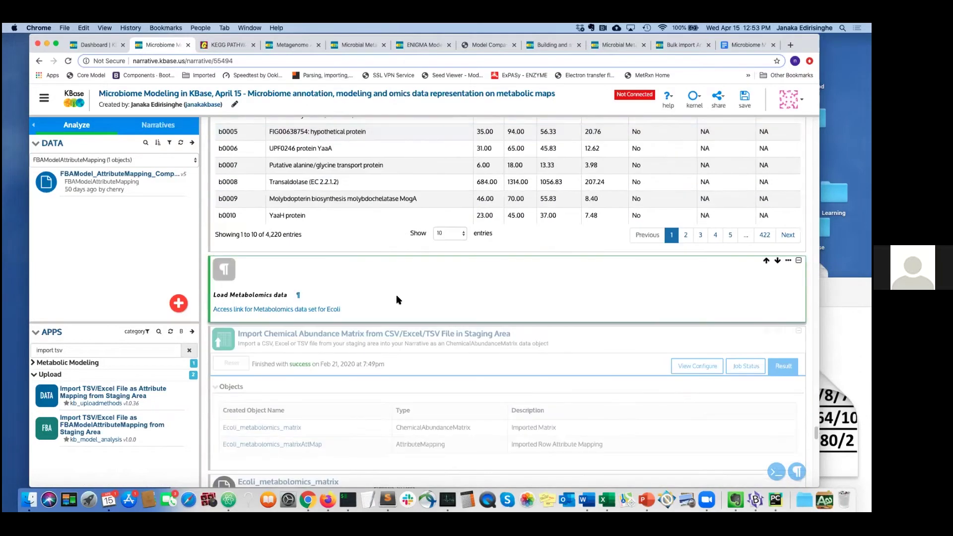
right_click(301, 310)
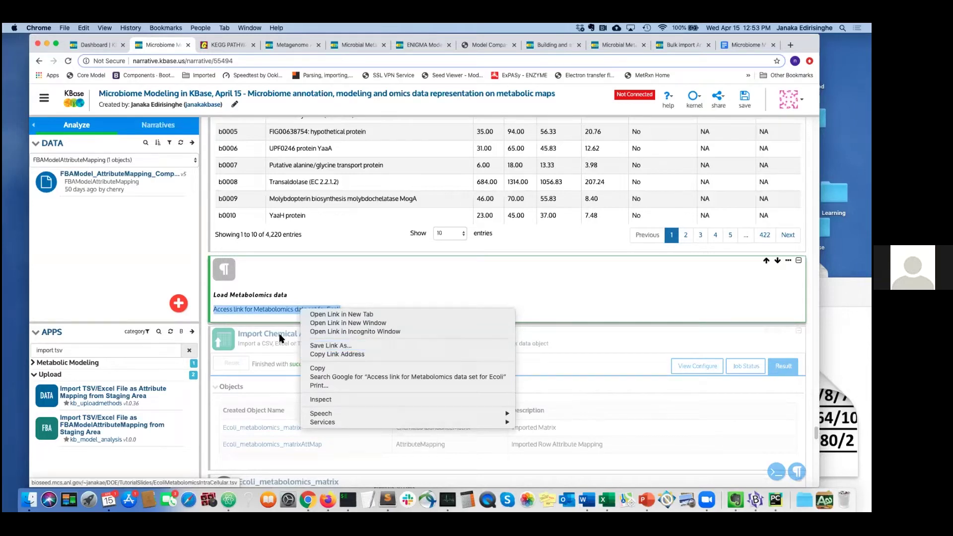
click(350, 282)
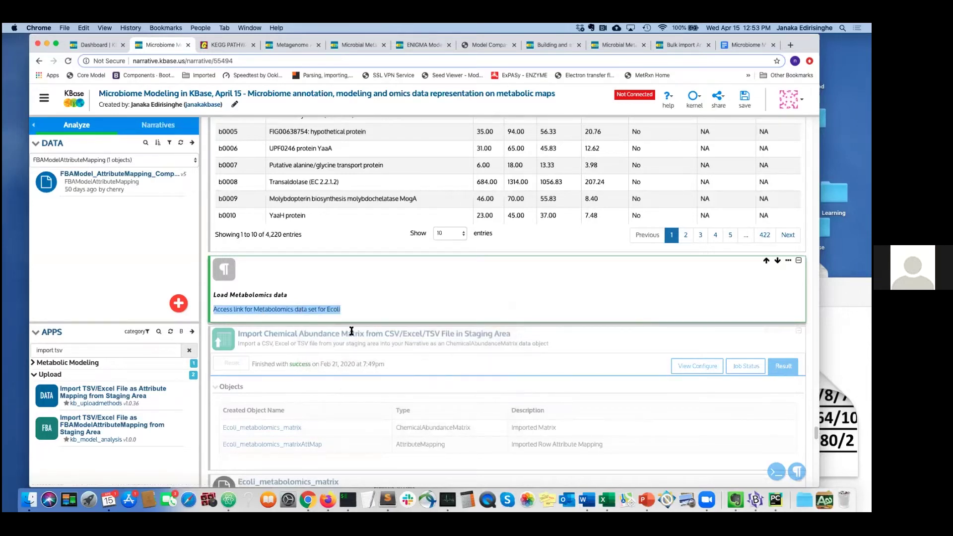
click(192, 143)
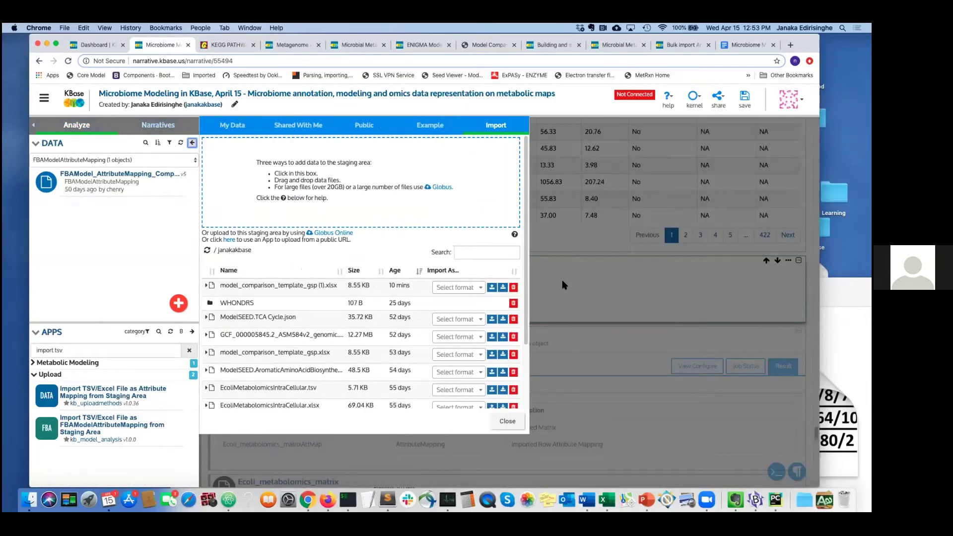
click(563, 282)
Show the chemical abundance matrix import's configuration.
click(697, 366)
scroll(575, 357, down, 1)
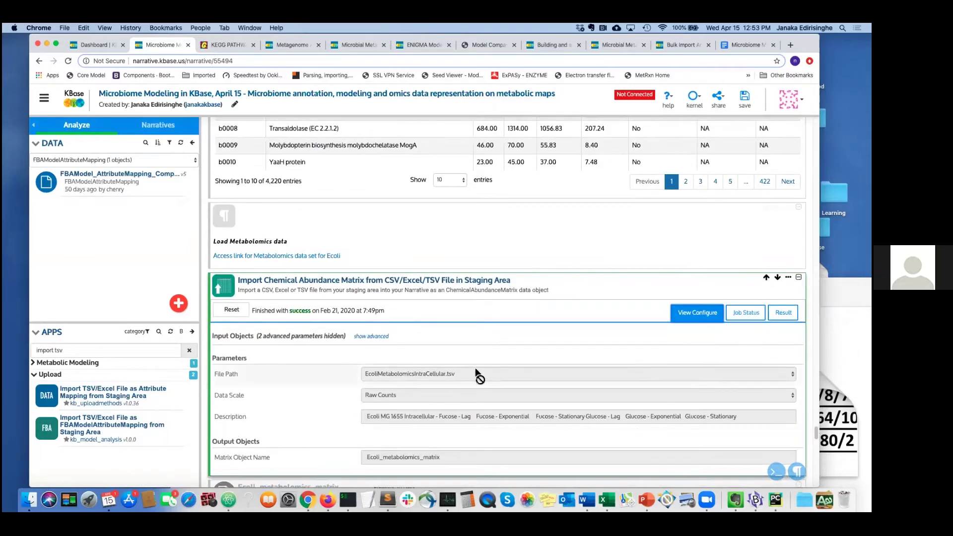
scroll(313, 373, down, 1)
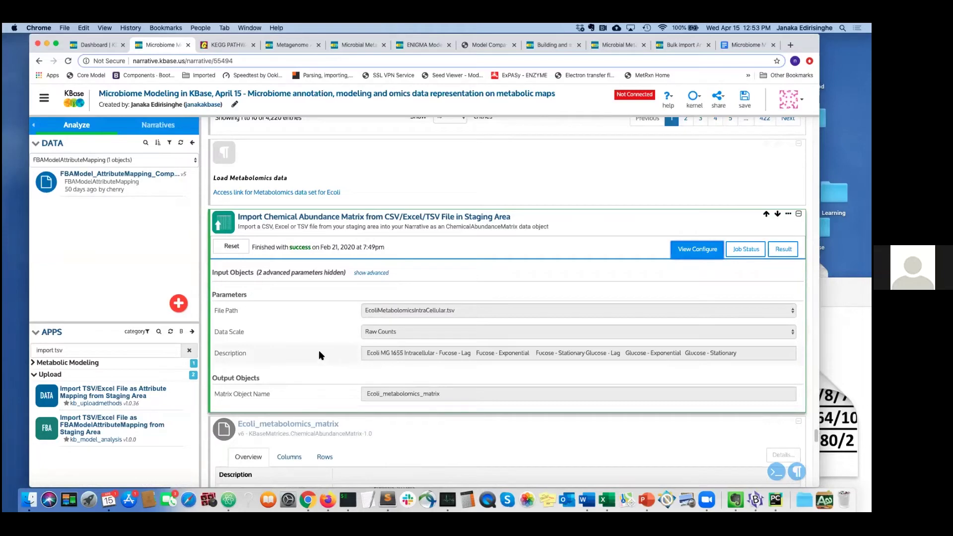
scroll(348, 367, down, 1)
View Ecoli_metabolomics_matrix column statistics and row statistics for its 102 metabolites.
click(419, 377)
scroll(420, 379, down, 3)
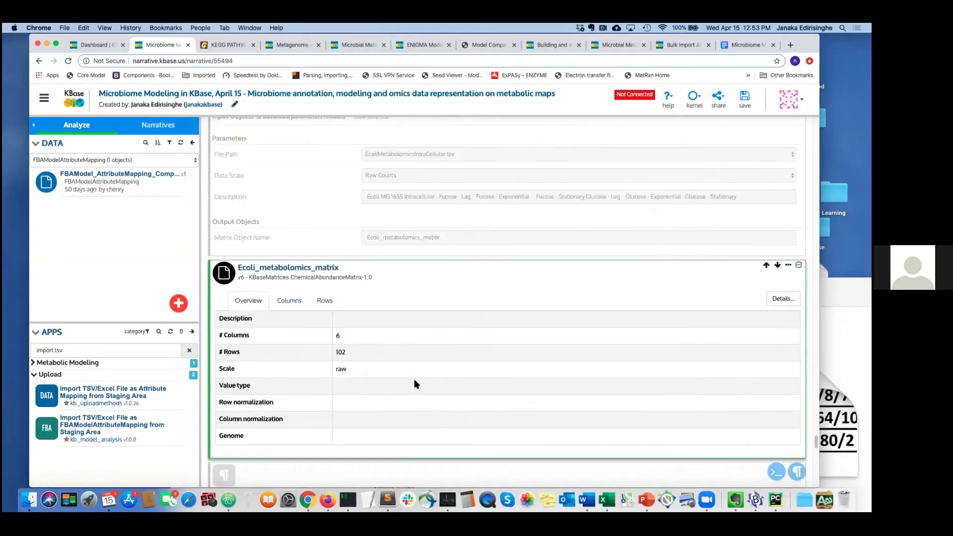
click(289, 240)
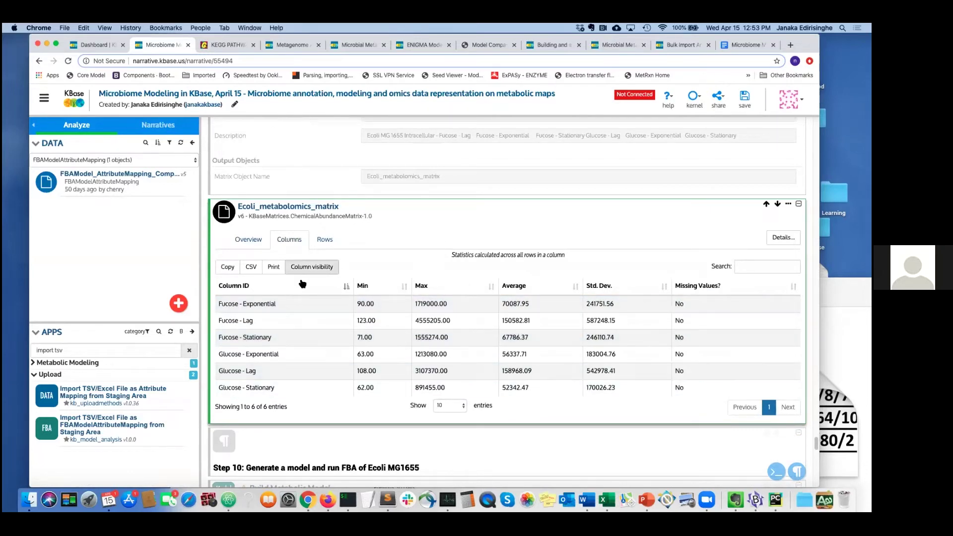
click(325, 240)
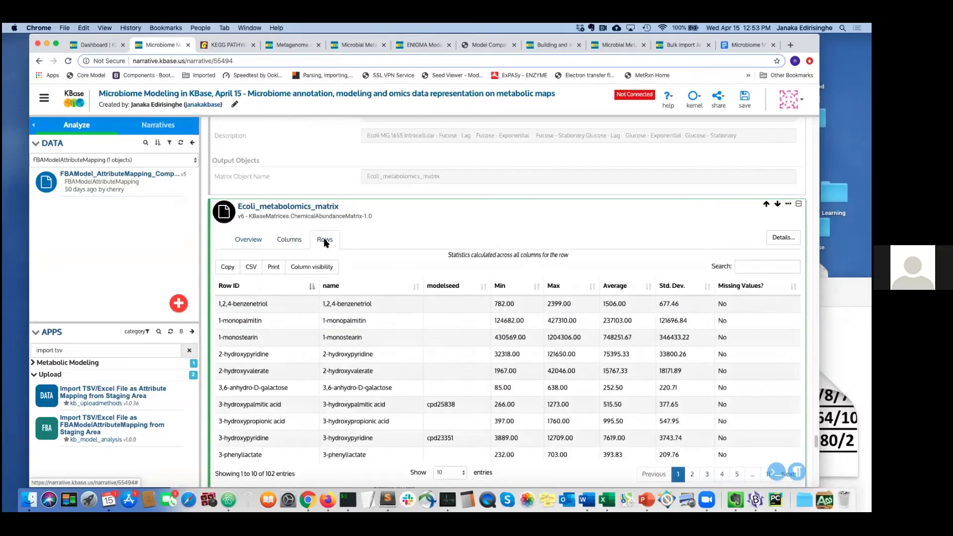
scroll(360, 257, down, 1)
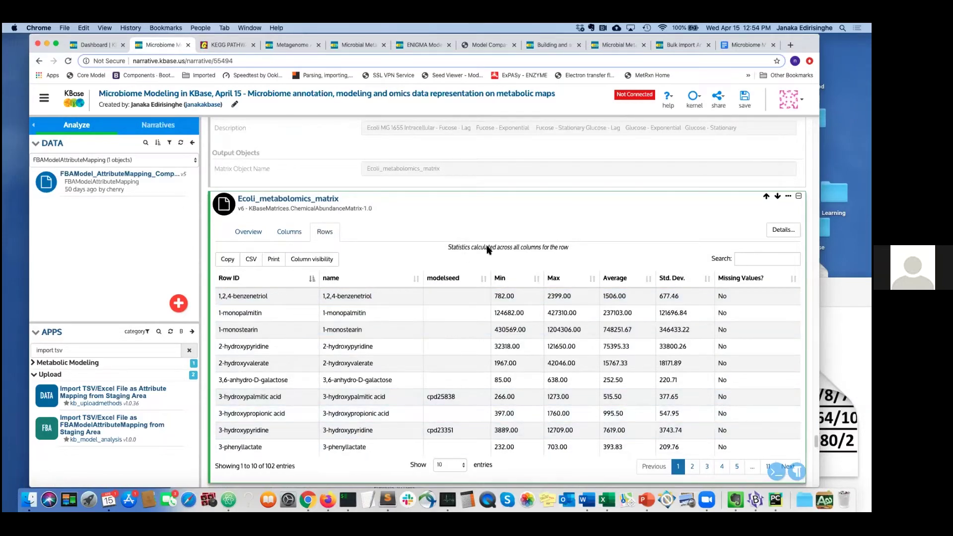
scroll(208, 421, down, 10)
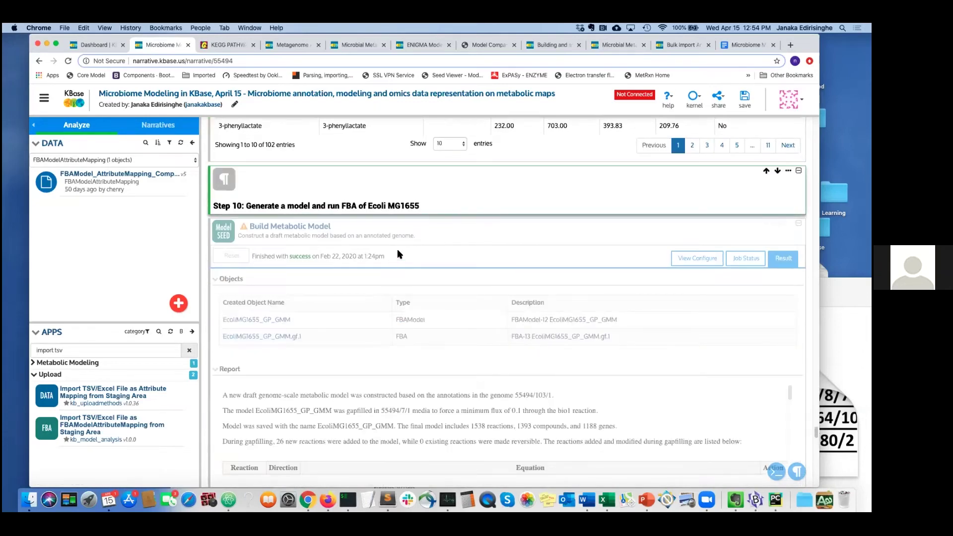
Display the Build Metabolic Model configuration and scroll through the EcoliMG1655_GP_GMM output overview.
click(484, 230)
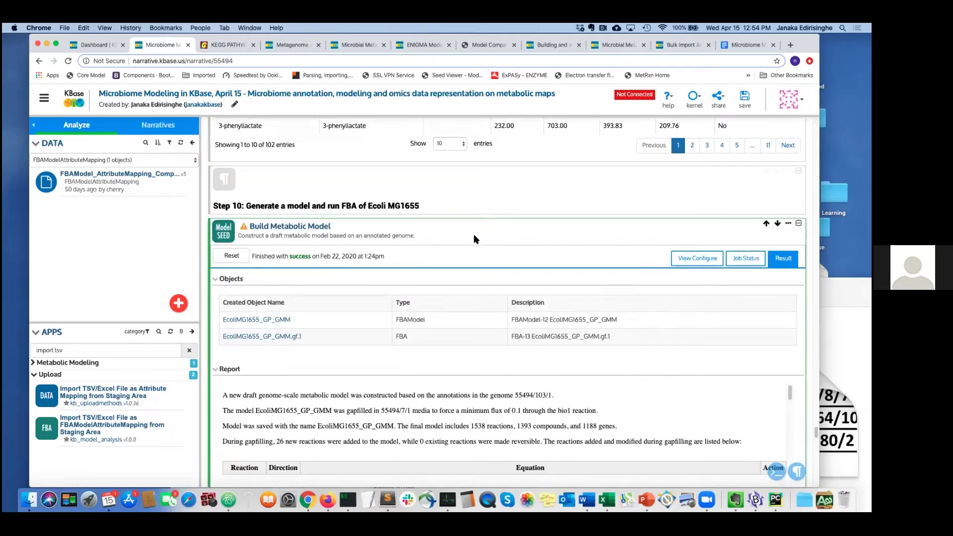
click(698, 250)
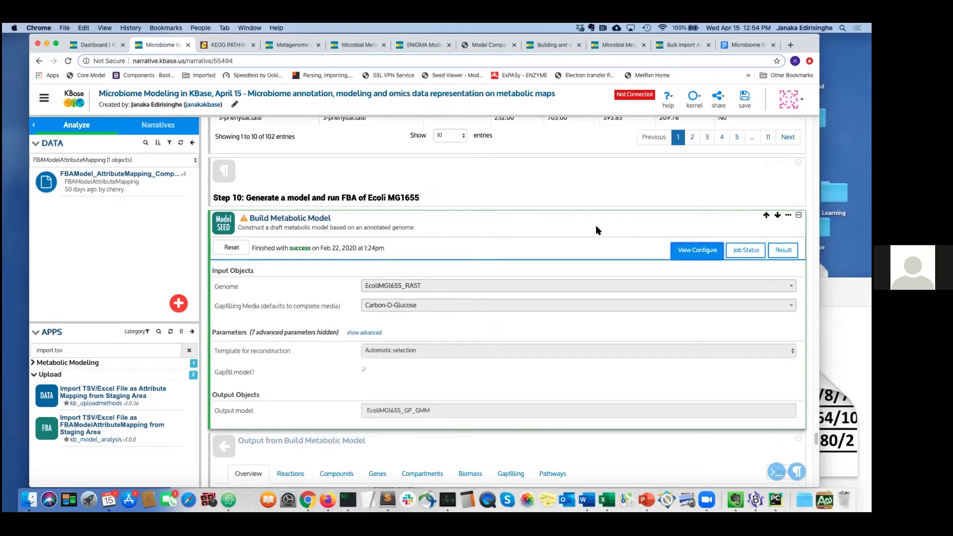
scroll(416, 222, down, 1)
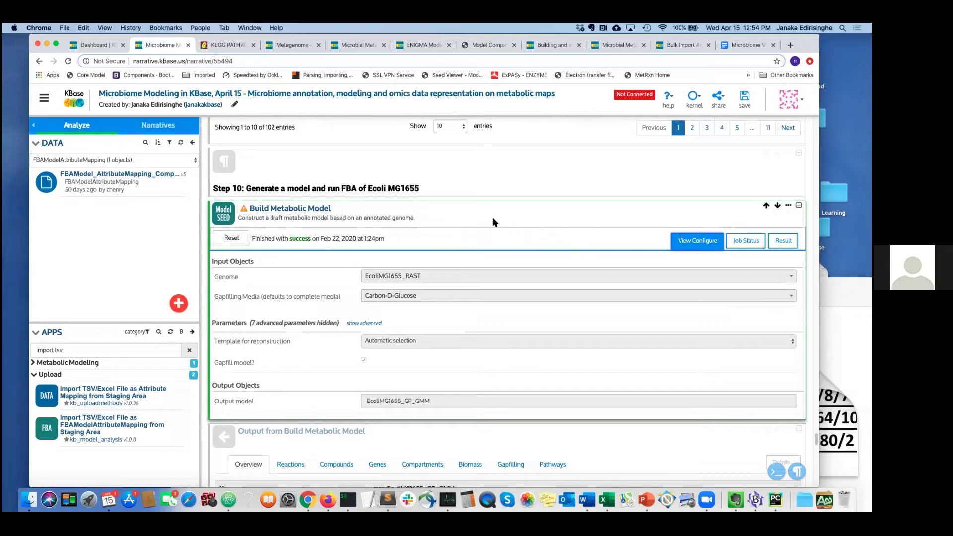
scroll(422, 270, down, 1)
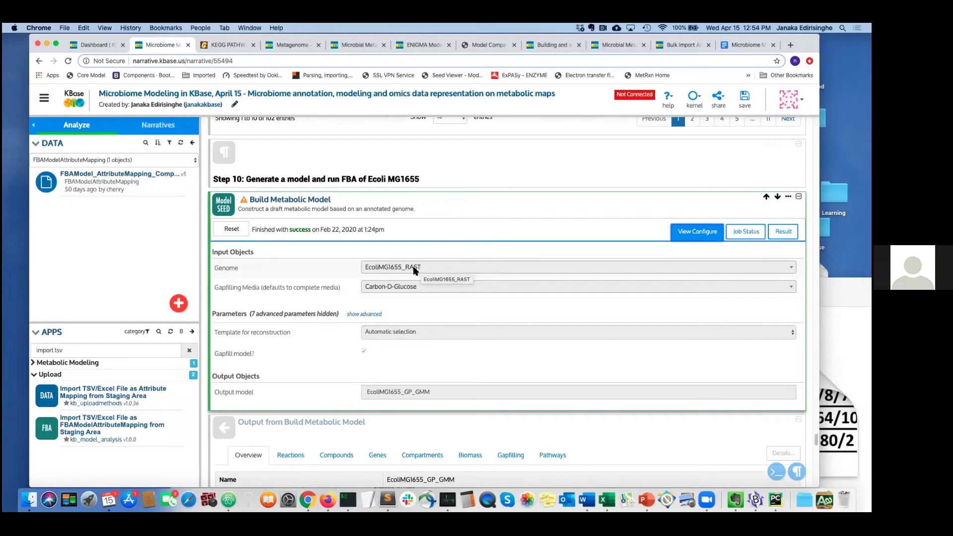
scroll(307, 362, down, 1)
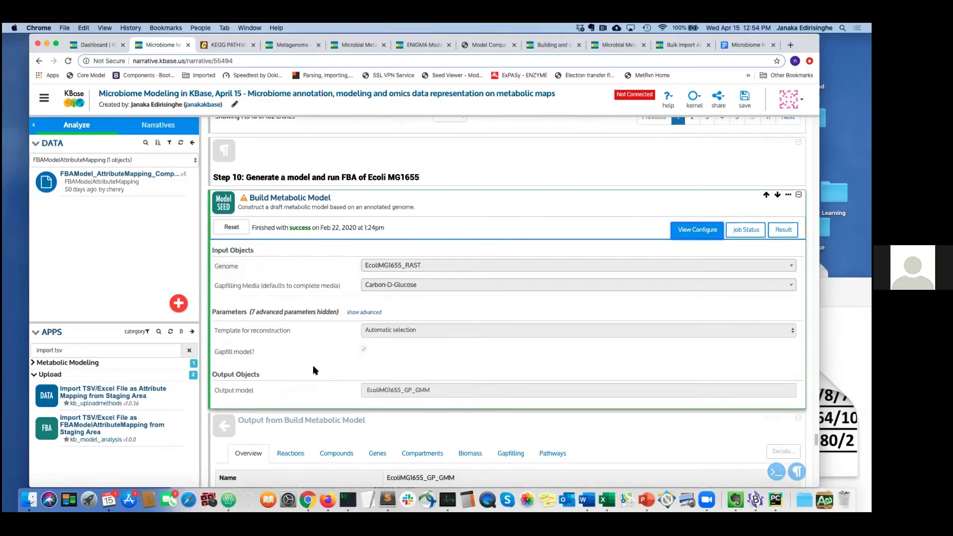
scroll(312, 365, down, 2)
scroll(314, 373, down, 7)
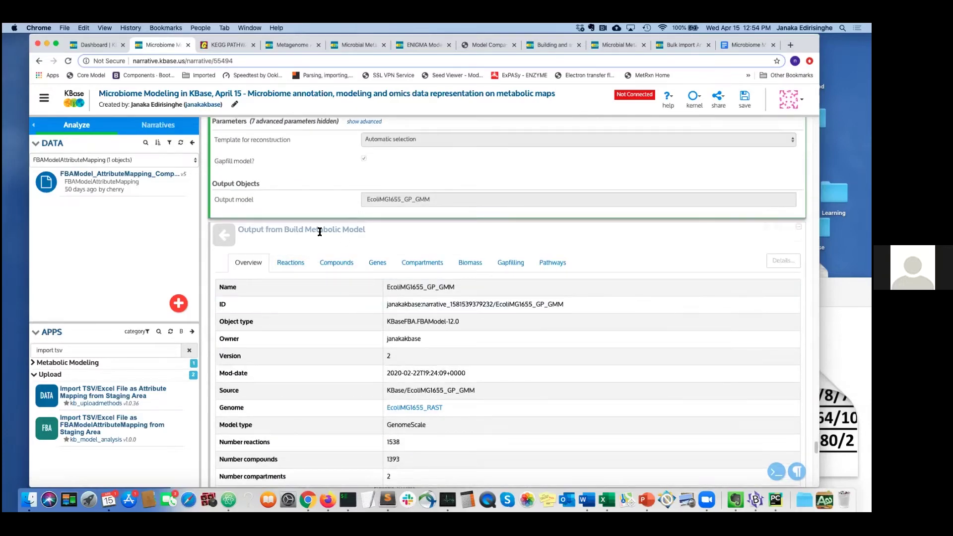
scroll(318, 234, up, 2)
scroll(319, 237, up, 3)
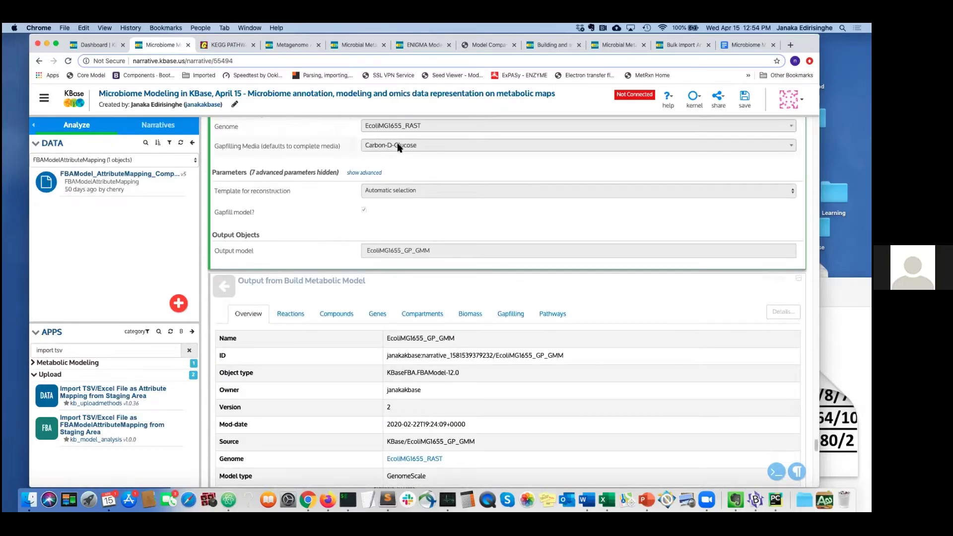
scroll(243, 346, down, 6)
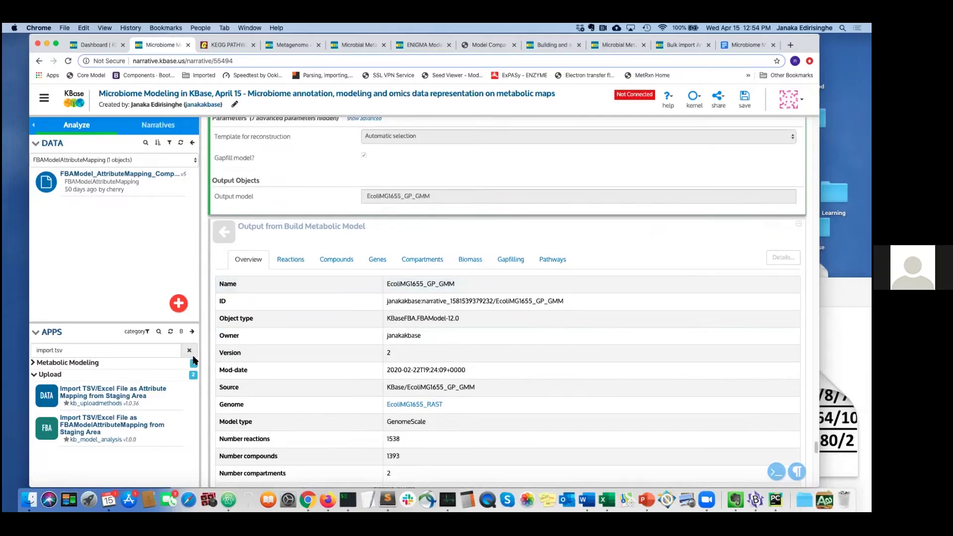
scroll(401, 286, down, 10)
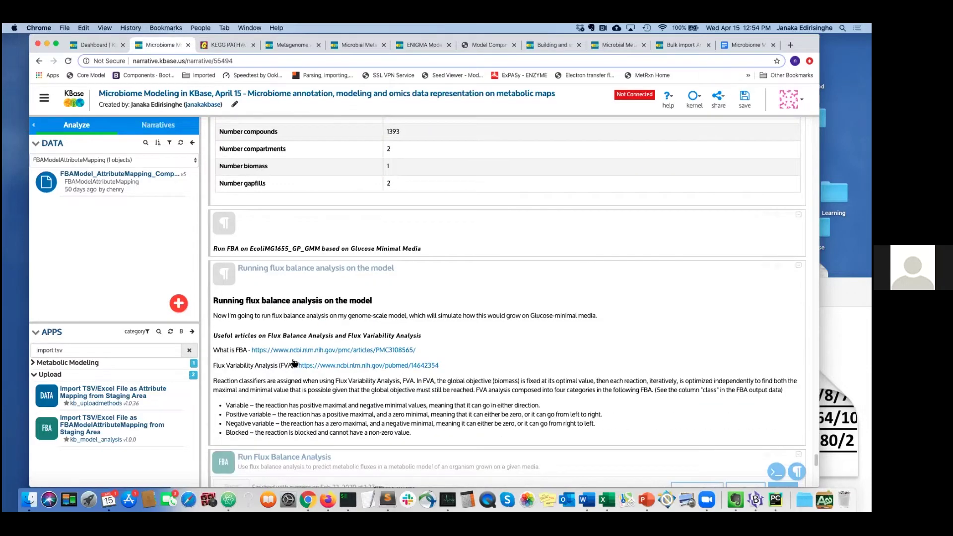
Show the FBA cell's settings and scroll to its output with objective value 0.152168.
click(401, 287)
scroll(360, 411, down, 3)
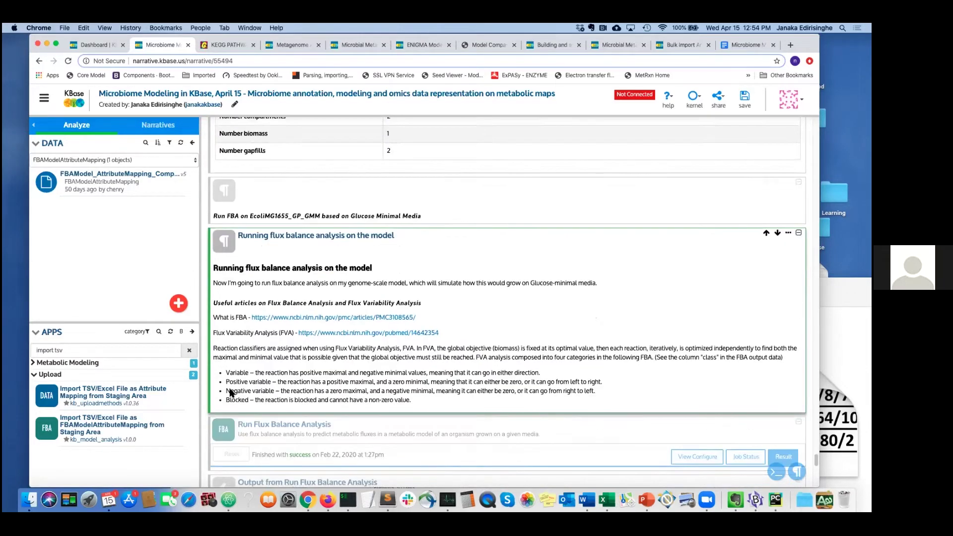
click(377, 402)
scroll(377, 401, down, 3)
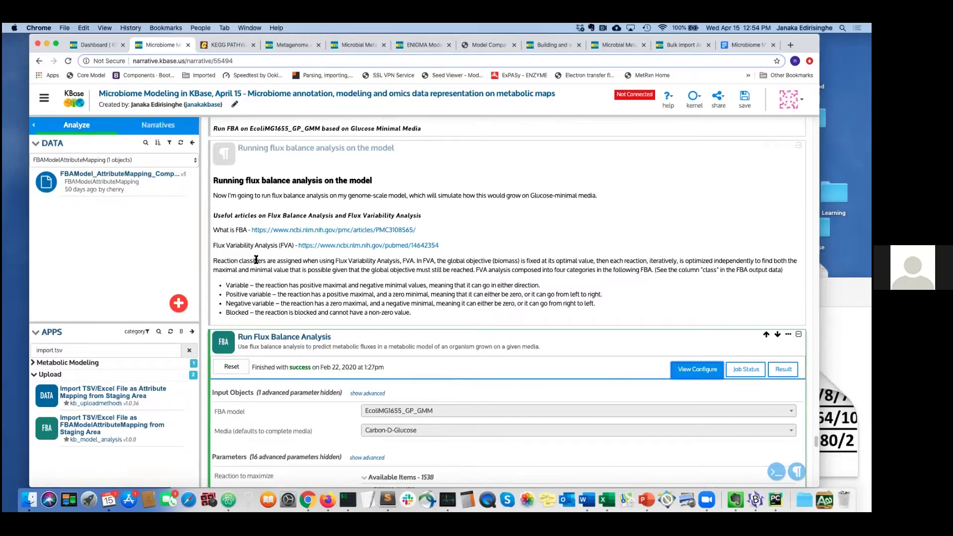
scroll(338, 297, down, 5)
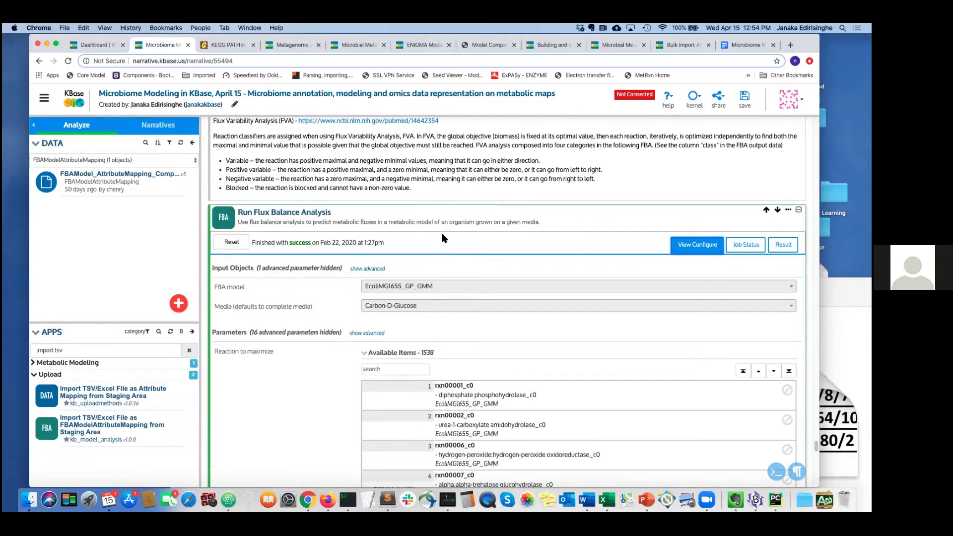
scroll(444, 239, down, 1)
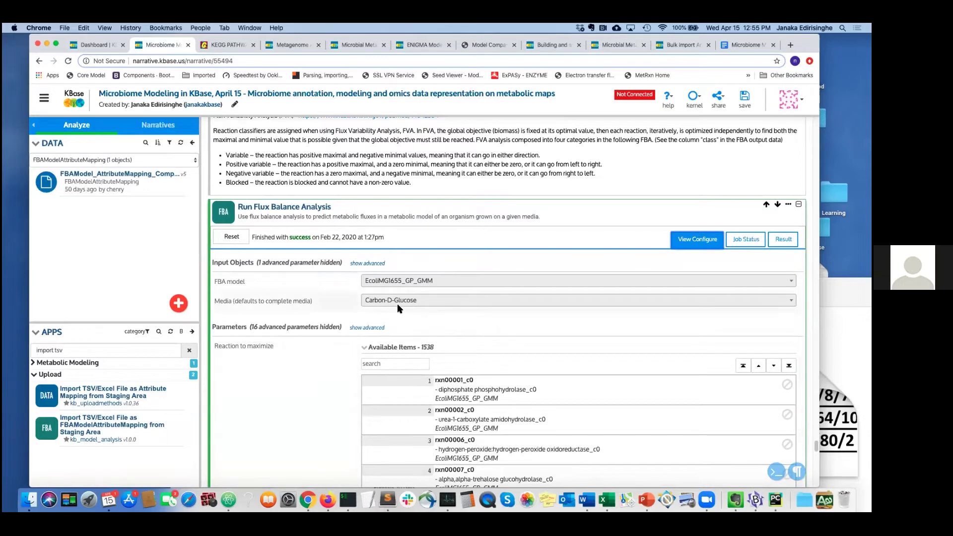
scroll(302, 318, down, 10)
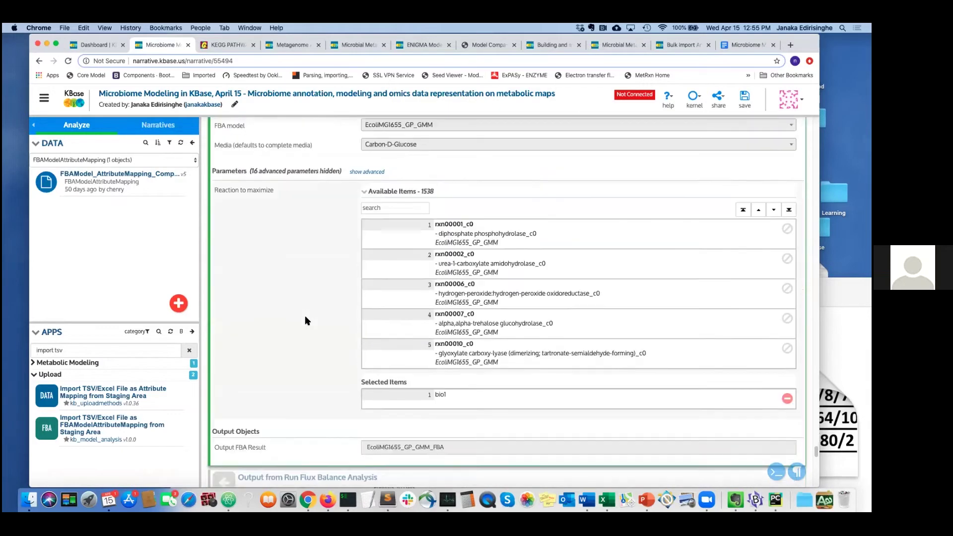
scroll(306, 320, down, 6)
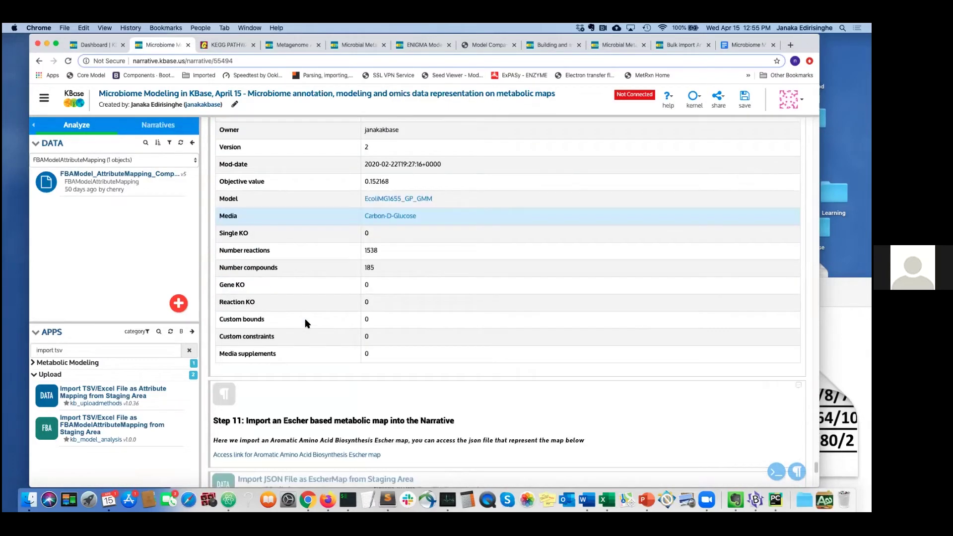
Select the Step 11 note and the Import JSON File as EscherMap cell's AromaticAminoAcidBiosynthesisMap result.
click(307, 329)
scroll(469, 349, down, 2)
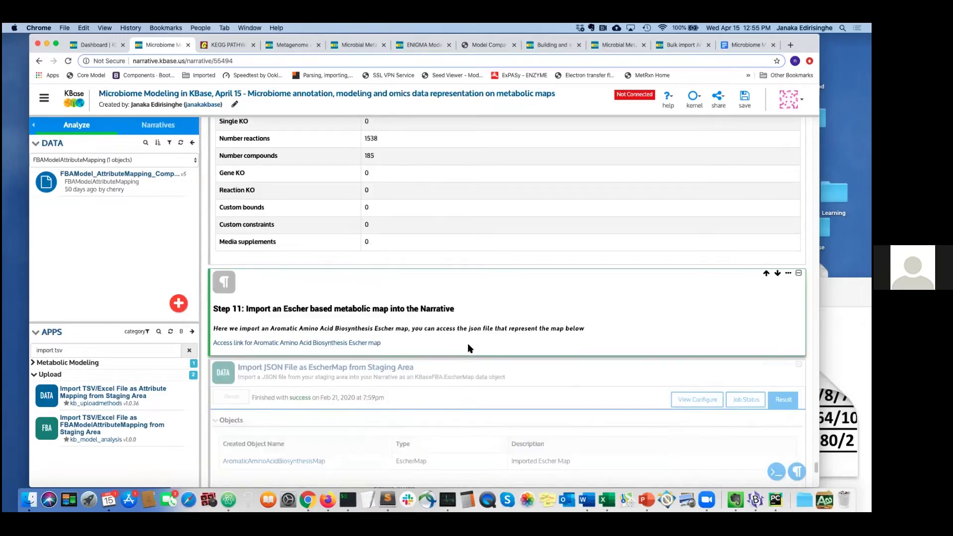
scroll(468, 349, down, 1)
scroll(454, 335, down, 1)
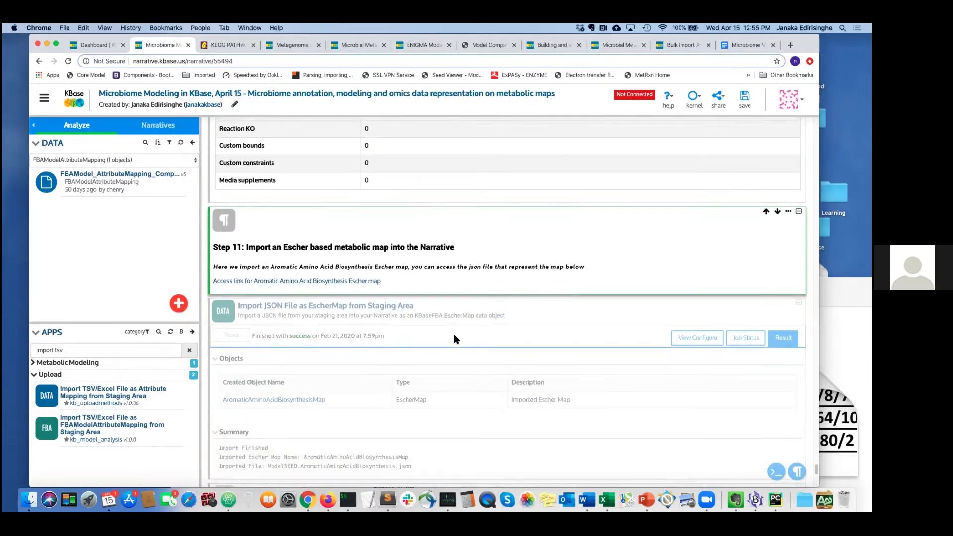
scroll(432, 313, down, 2)
click(459, 247)
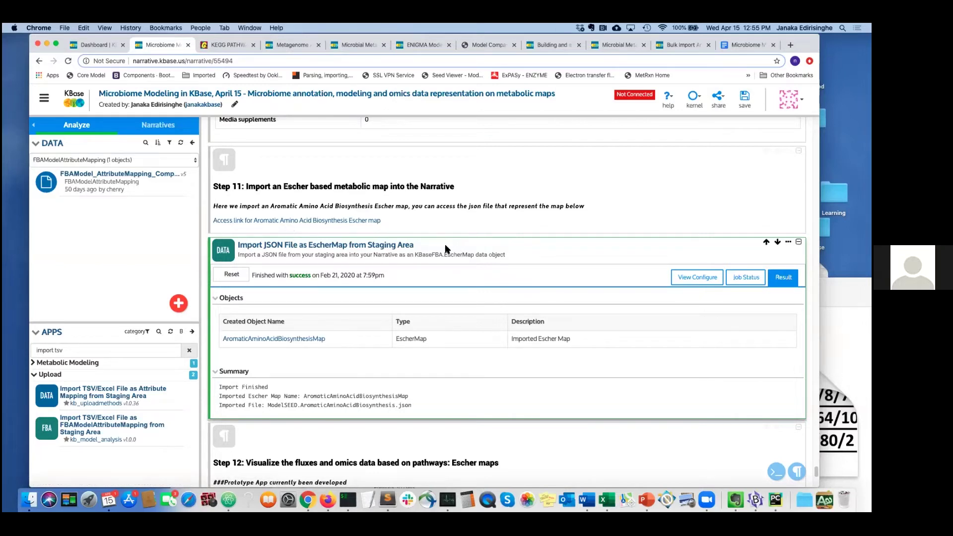
Scroll the narrative to the Step 12 visualization section and select it.
scroll(449, 243, down, 1)
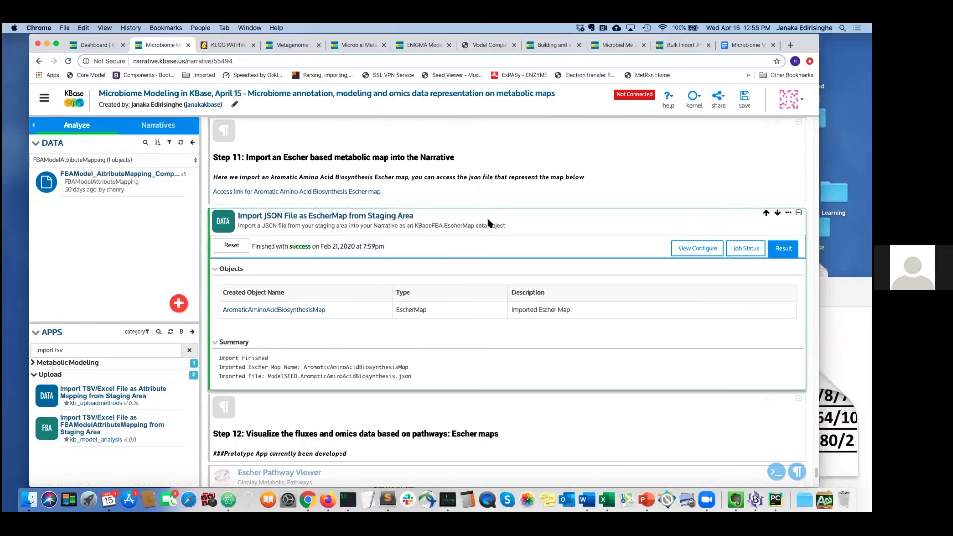
scroll(399, 225, down, 2)
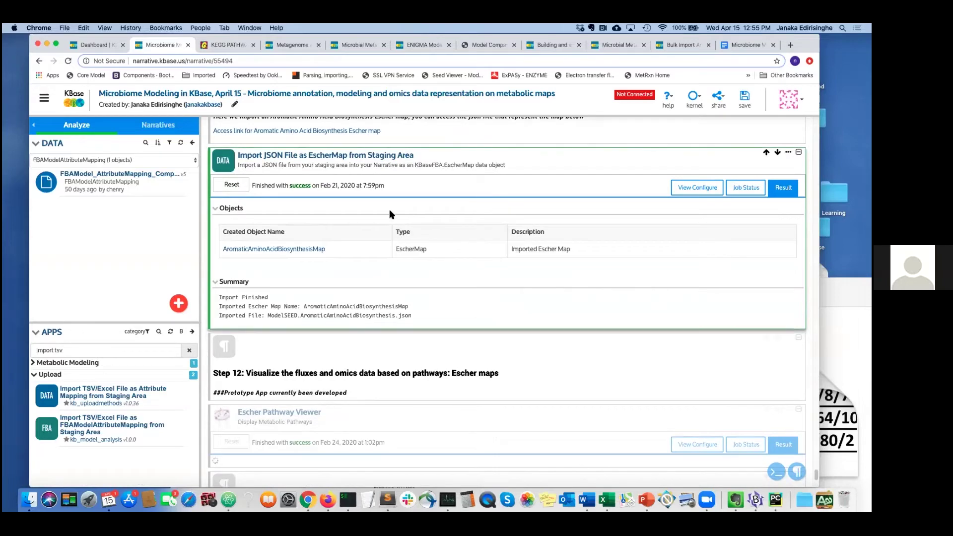
scroll(326, 153, up, 1)
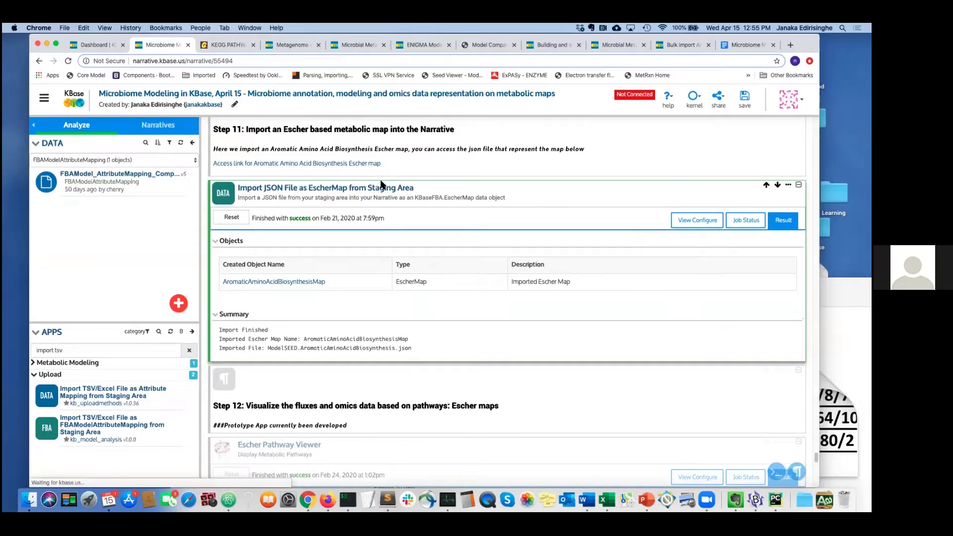
scroll(348, 174, down, 8)
scroll(365, 129, up, 3)
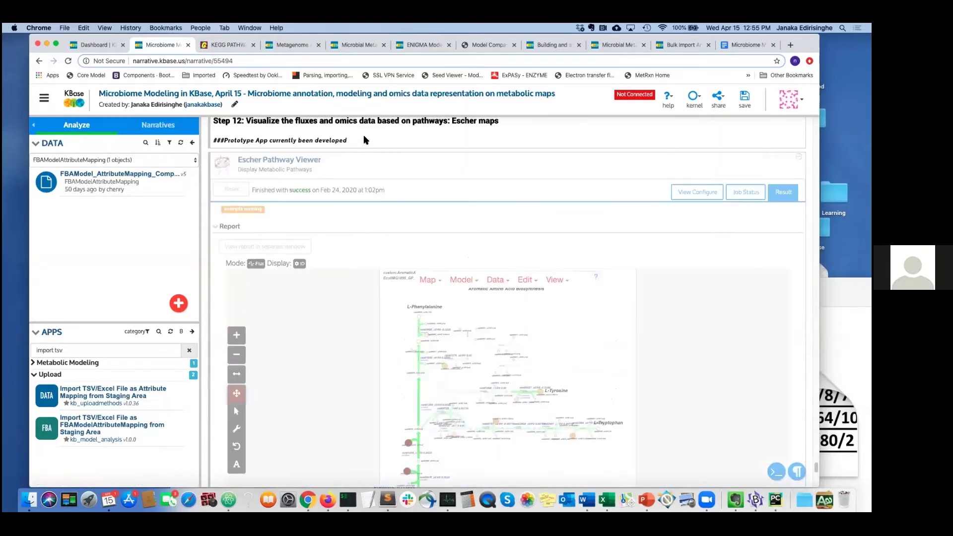
scroll(365, 142, up, 6)
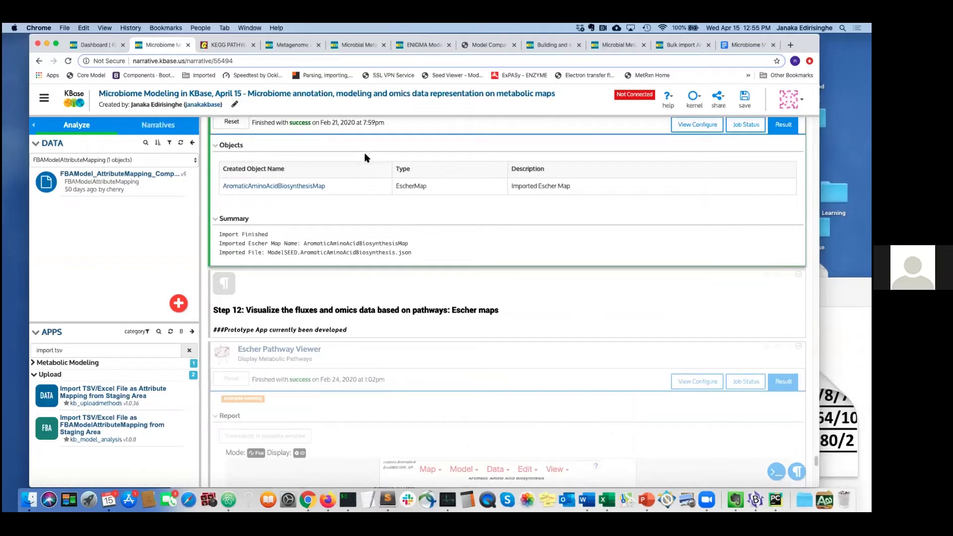
scroll(364, 174, up, 2)
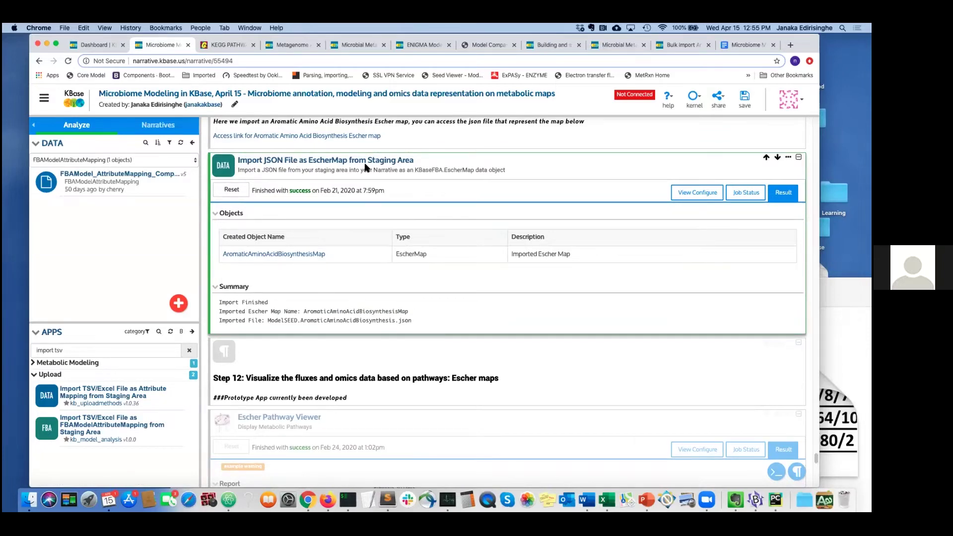
scroll(367, 206, down, 2)
click(404, 327)
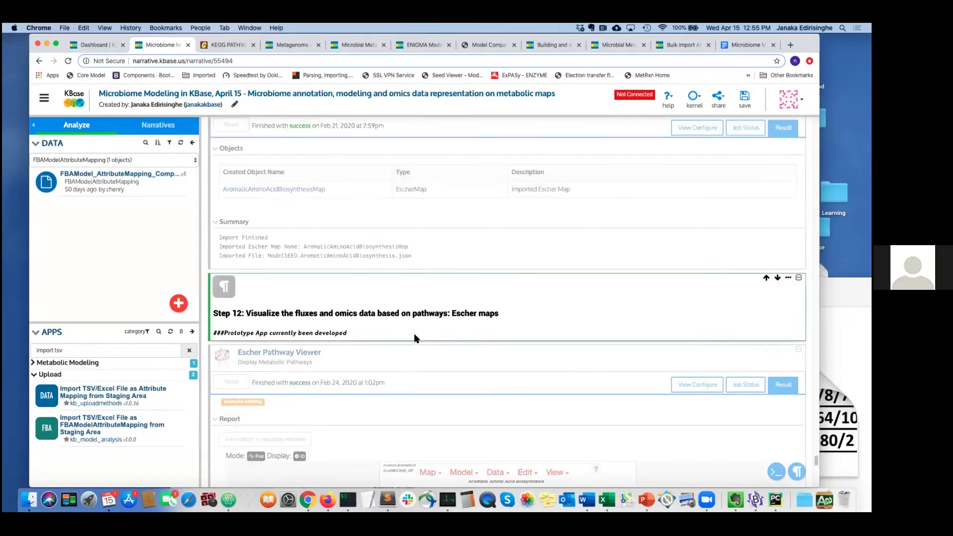
Select the Escher Pathway Viewer cell and bring its Aromatic Amino Acid Biosynthesis flux map into view.
scroll(426, 358, down, 2)
click(405, 286)
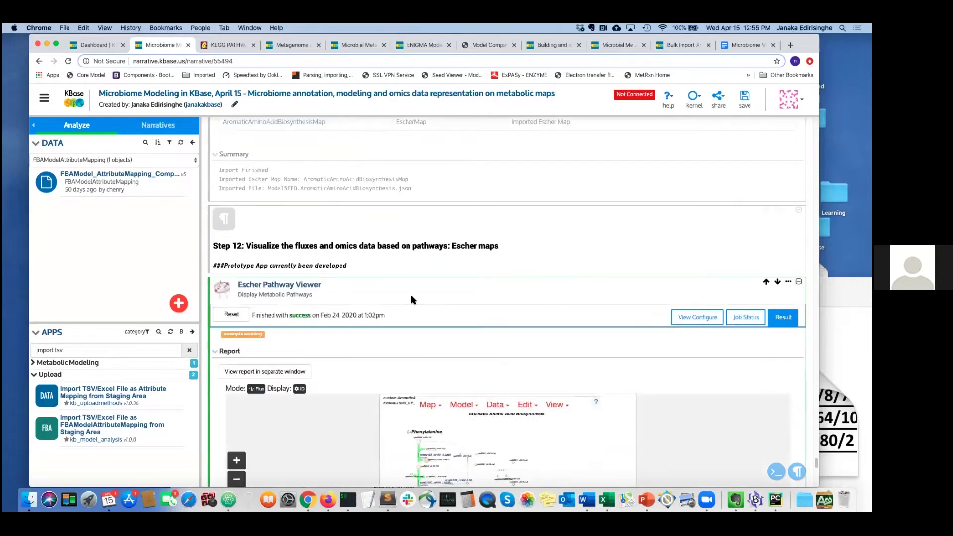
scroll(344, 294, down, 1)
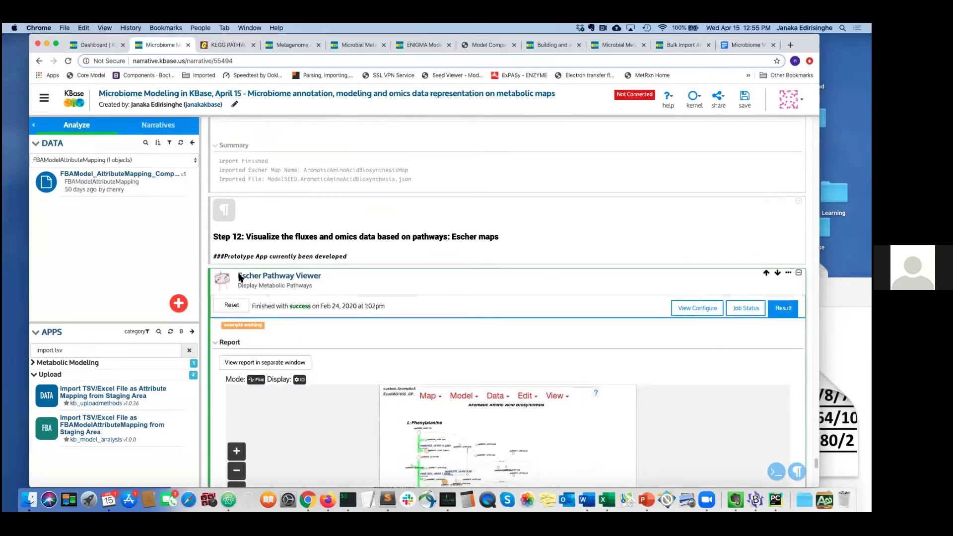
scroll(380, 281, down, 2)
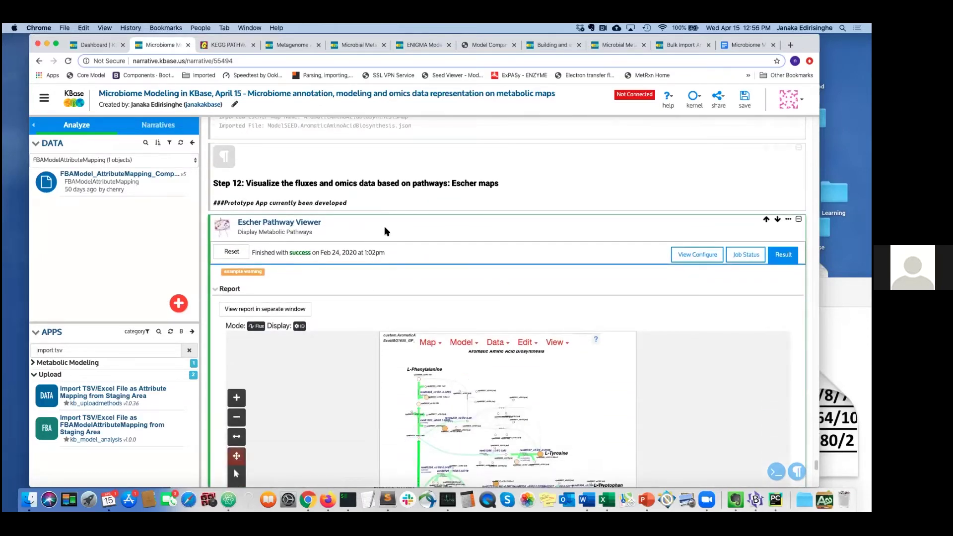
scroll(384, 225, down, 3)
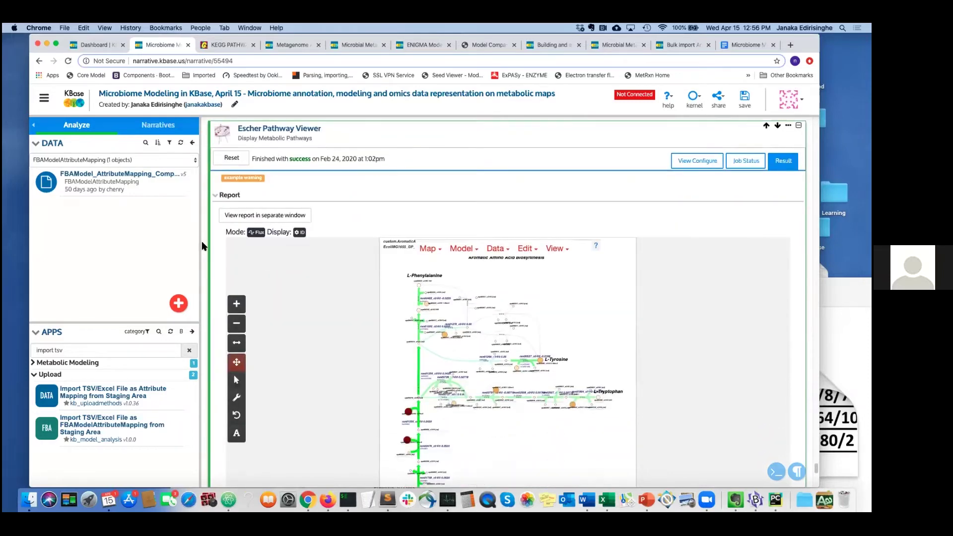
scroll(209, 246, down, 3)
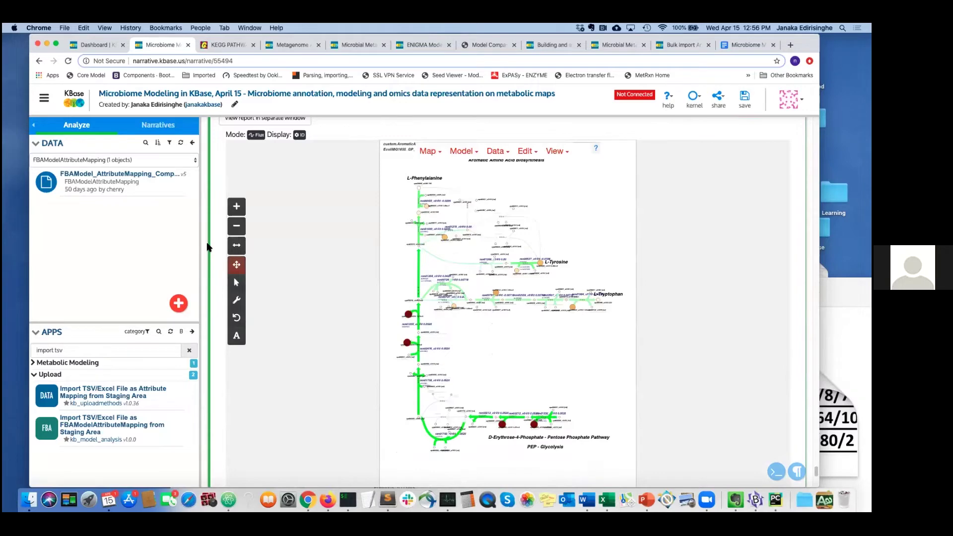
scroll(209, 247, up, 2)
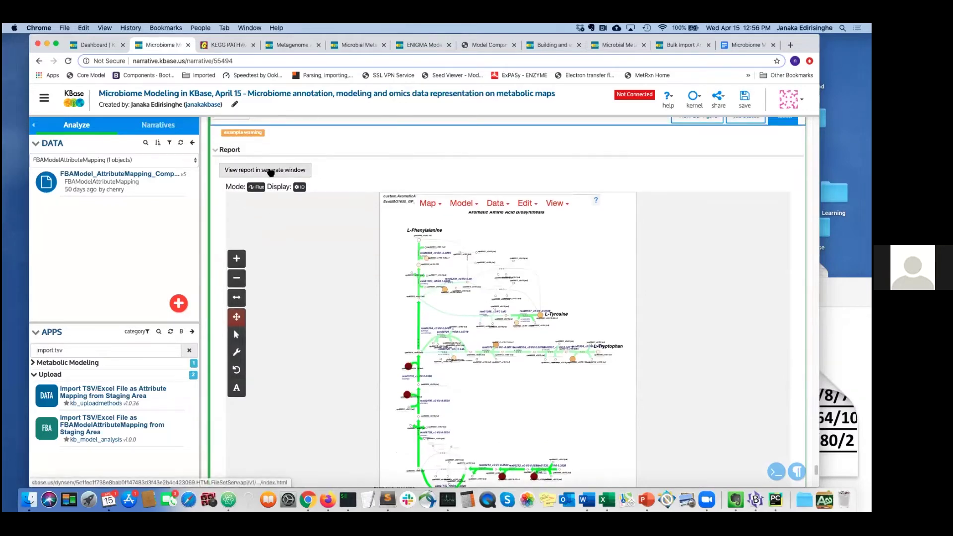
Open the aromatic amino acid map report in its own tab and zoom in.
click(270, 170)
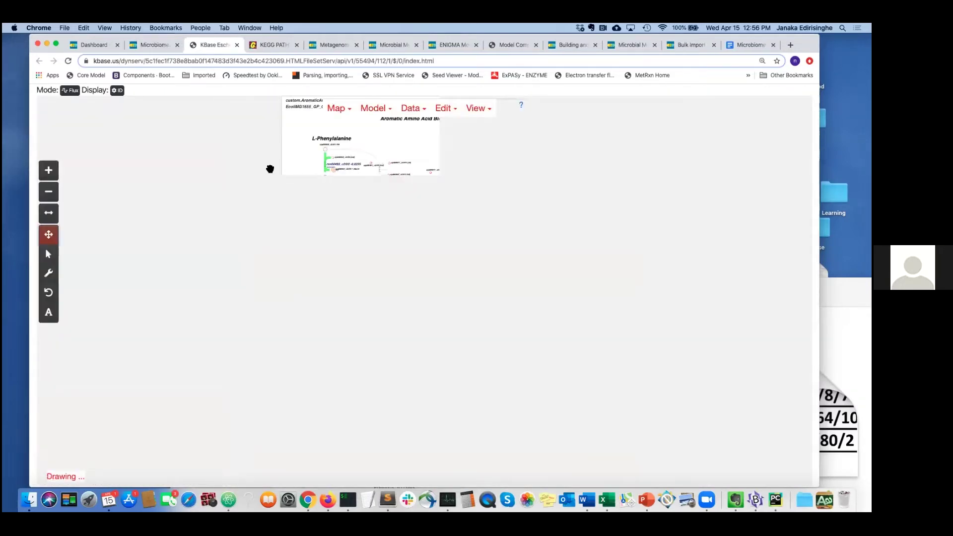
click(48, 171)
scroll(169, 219, up, 5)
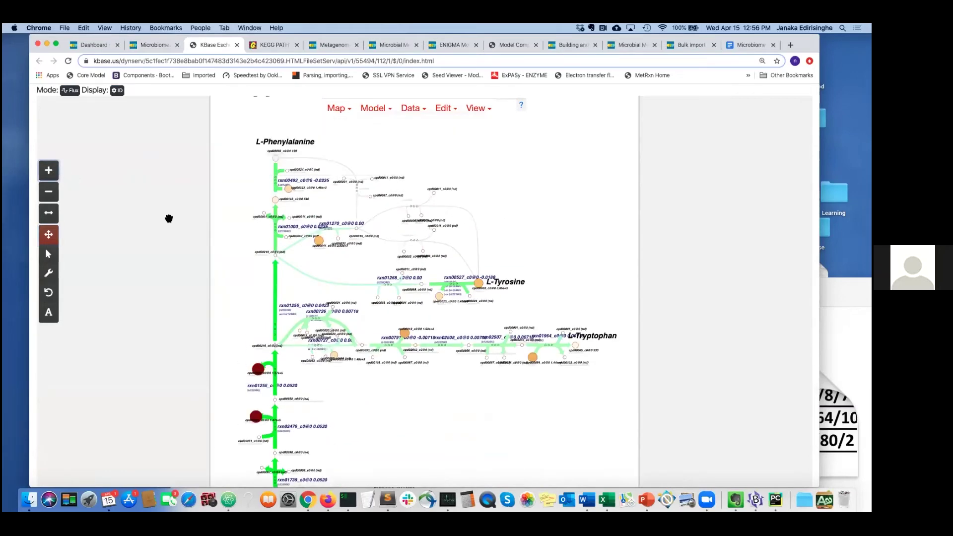
scroll(169, 219, down, 10)
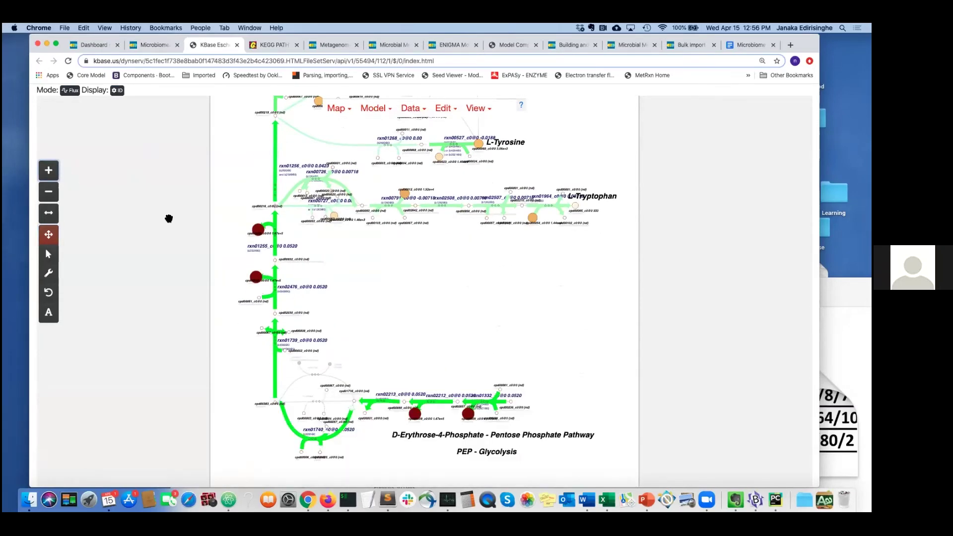
scroll(169, 219, down, 10)
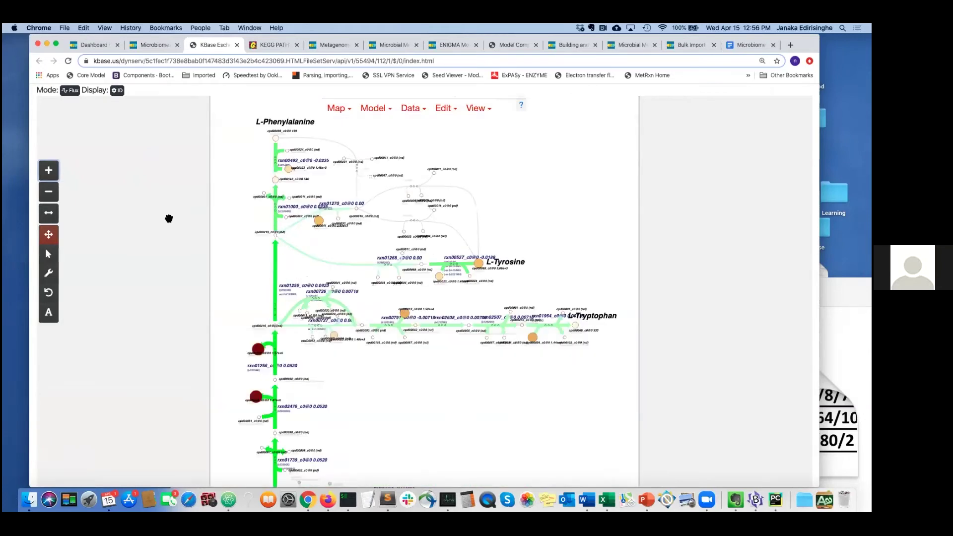
scroll(169, 219, up, 3)
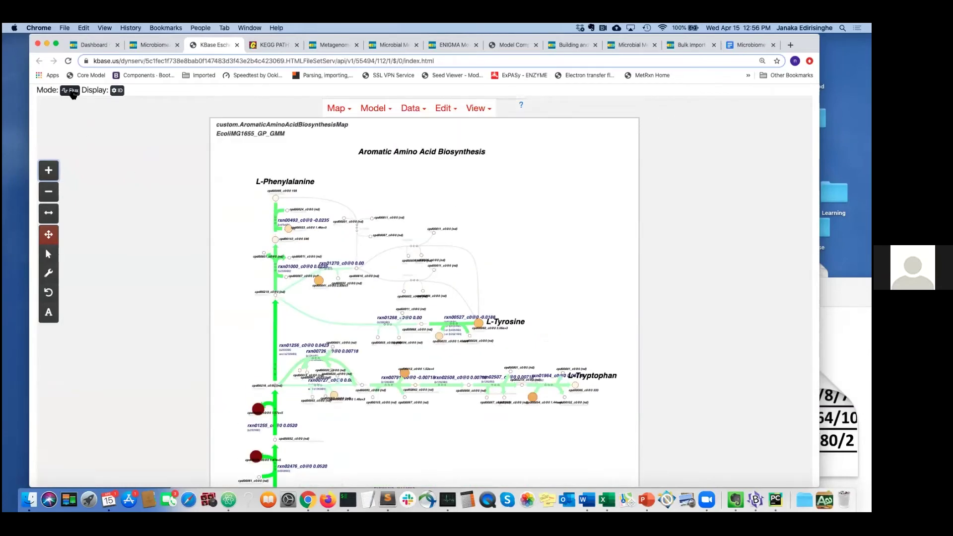
scroll(229, 280, down, 3)
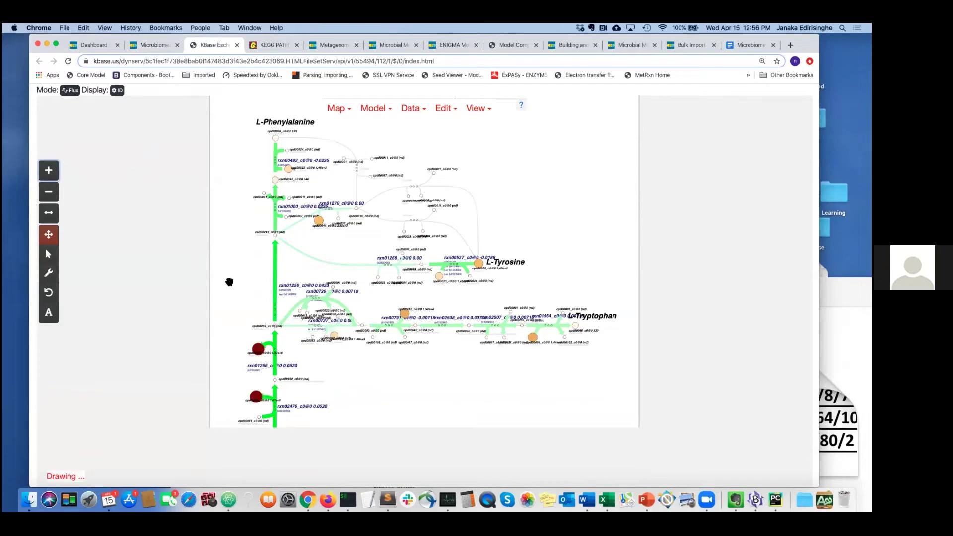
scroll(230, 283, down, 4)
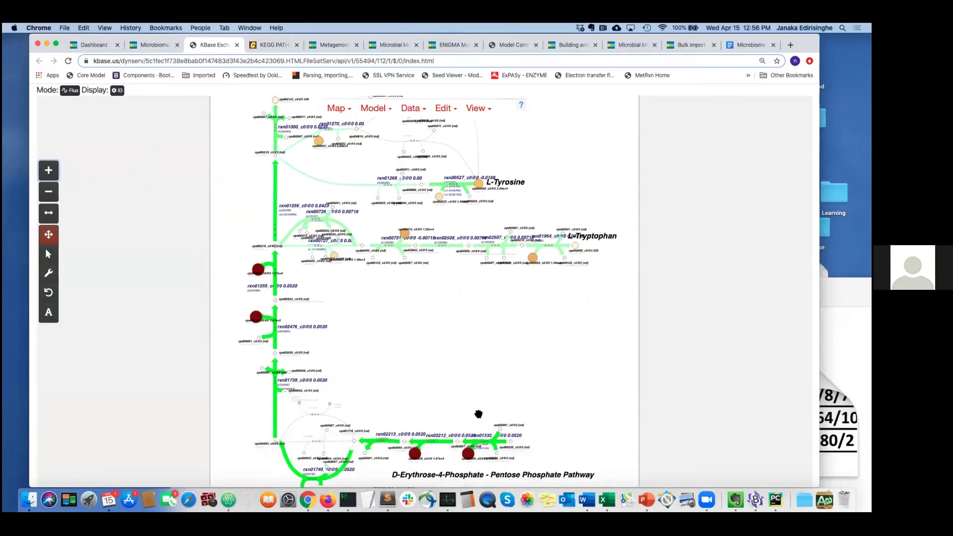
Inspect reactions on the enlarged map, then return to the Microbiome narrative tab.
mouse_move(509, 455)
mouse_move(471, 439)
mouse_move(431, 452)
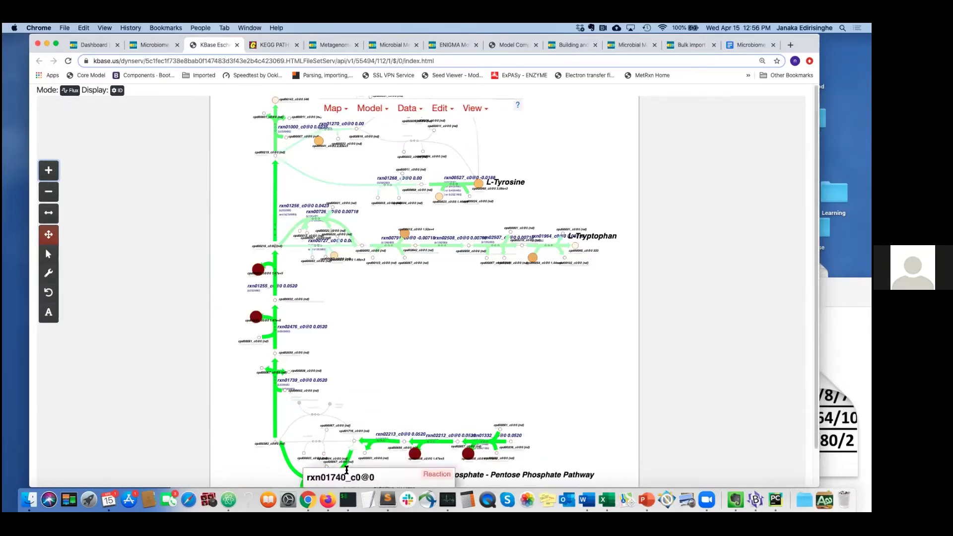
scroll(241, 293, up, 3)
mouse_move(566, 299)
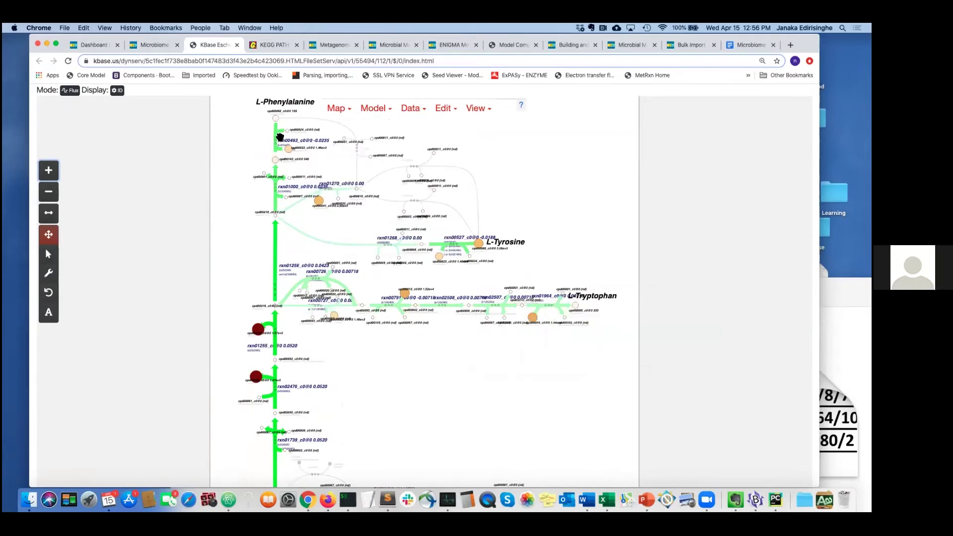
mouse_move(282, 140)
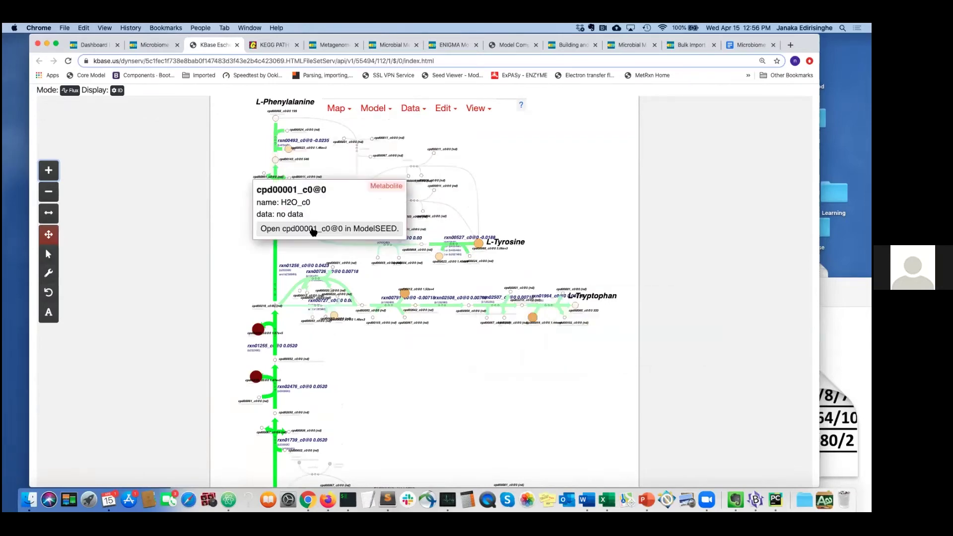
click(149, 46)
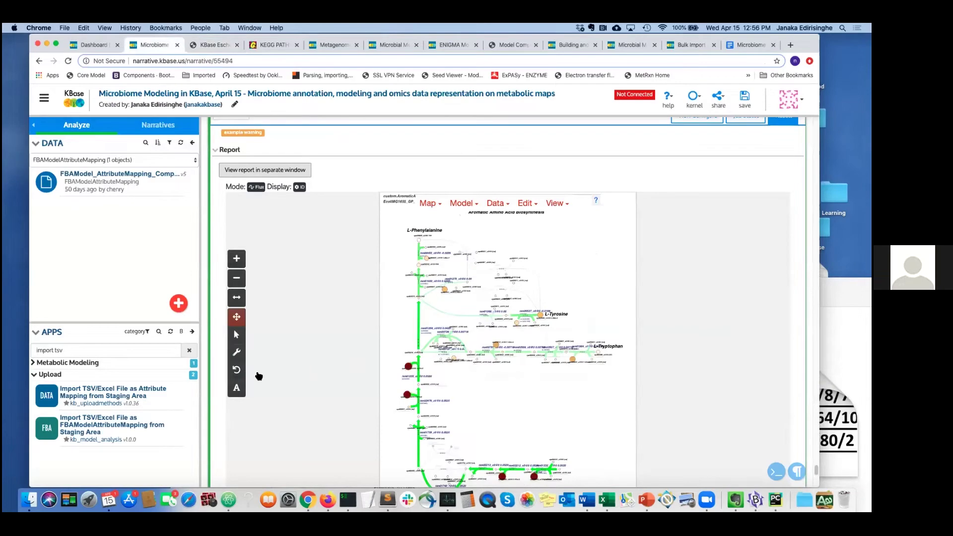
Switch the embedded aromatic amino acid map from Flux to Gene Expression mode.
scroll(218, 395, down, 3)
scroll(216, 395, up, 2)
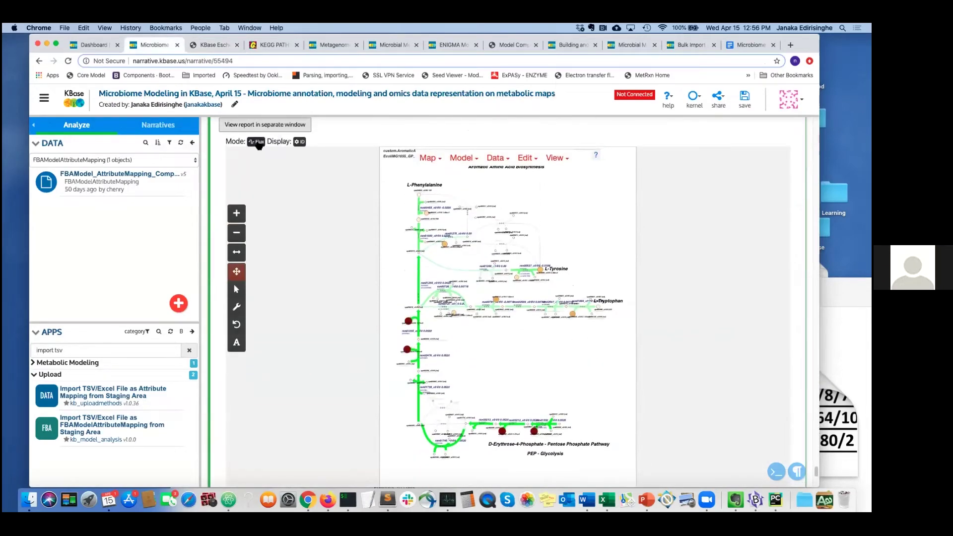
click(259, 142)
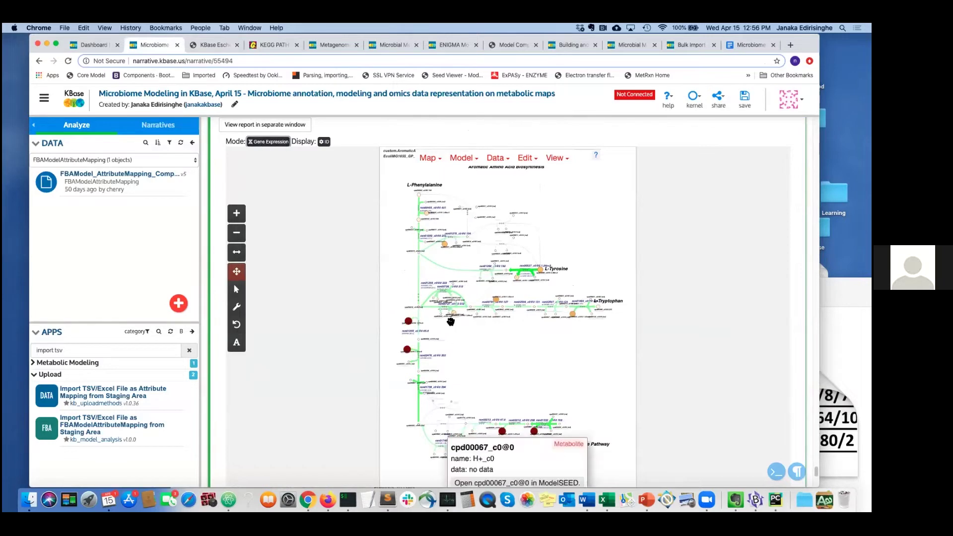
Scroll down to the finished TCA cycle Escher Pathway Viewer cell and select it.
scroll(223, 323, down, 1)
mouse_move(546, 420)
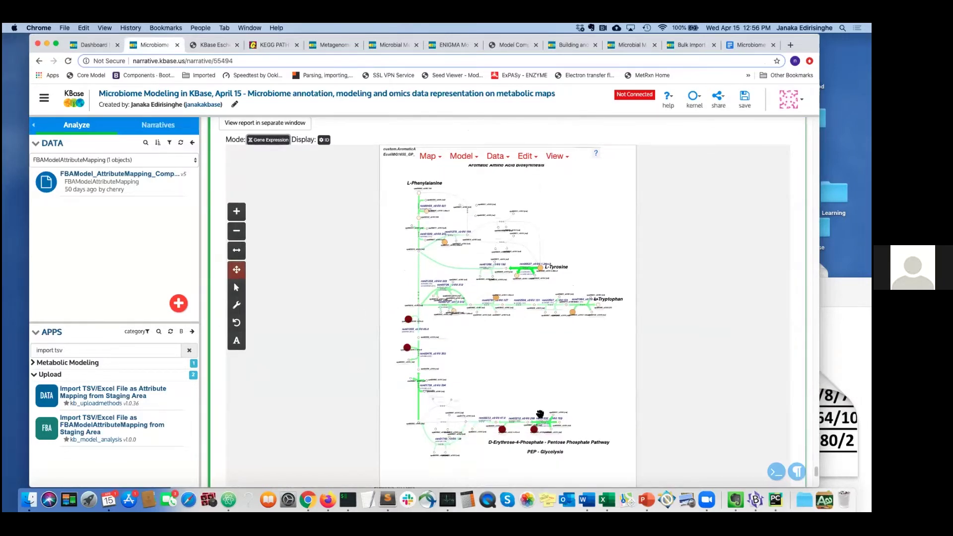
mouse_move(425, 253)
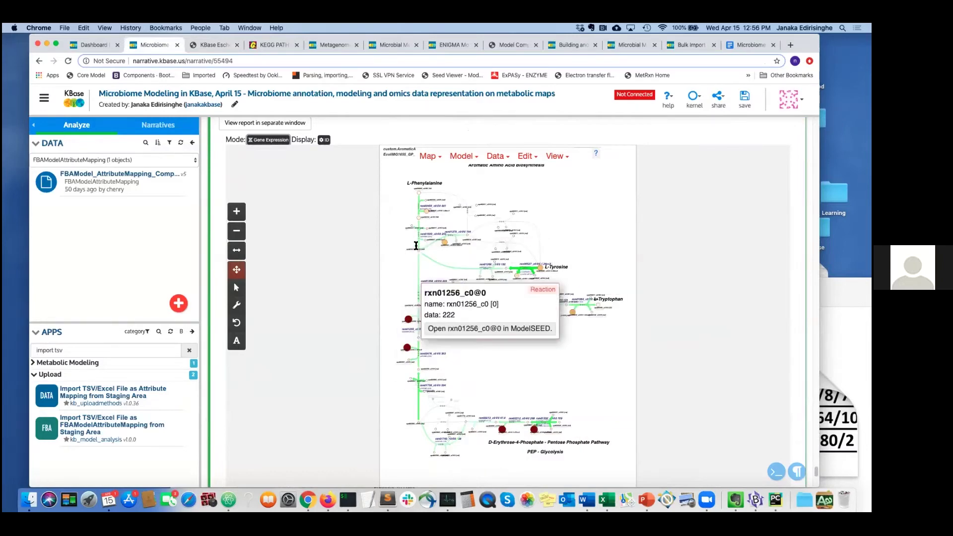
scroll(217, 376, down, 5)
scroll(217, 381, down, 3)
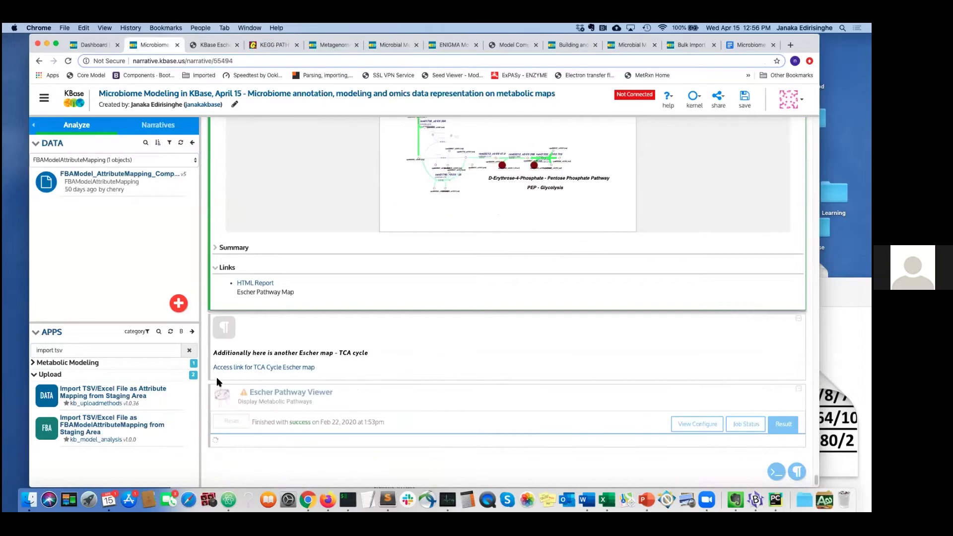
click(386, 390)
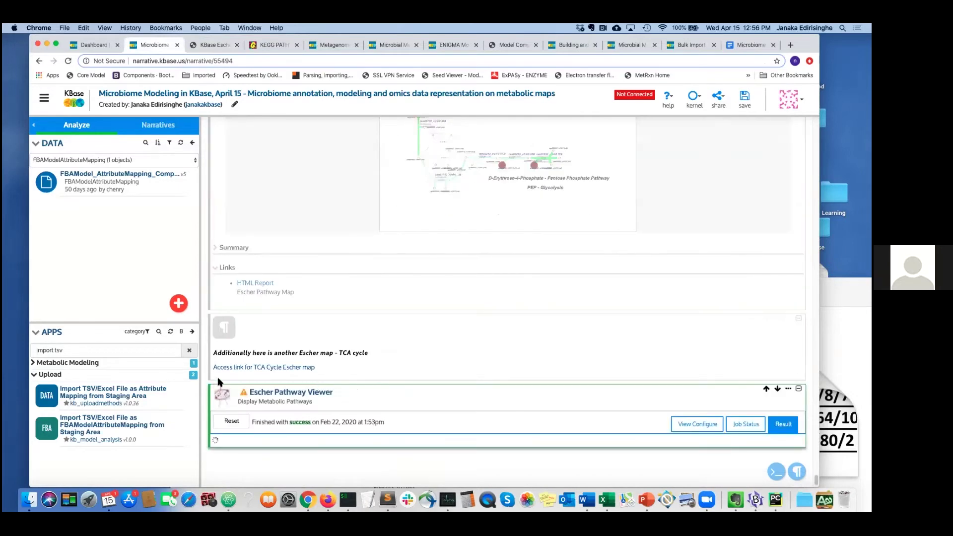
Show gene expression values on the TCA cycle map, then scroll back up to the aromatic amino acid map.
scroll(220, 382, down, 10)
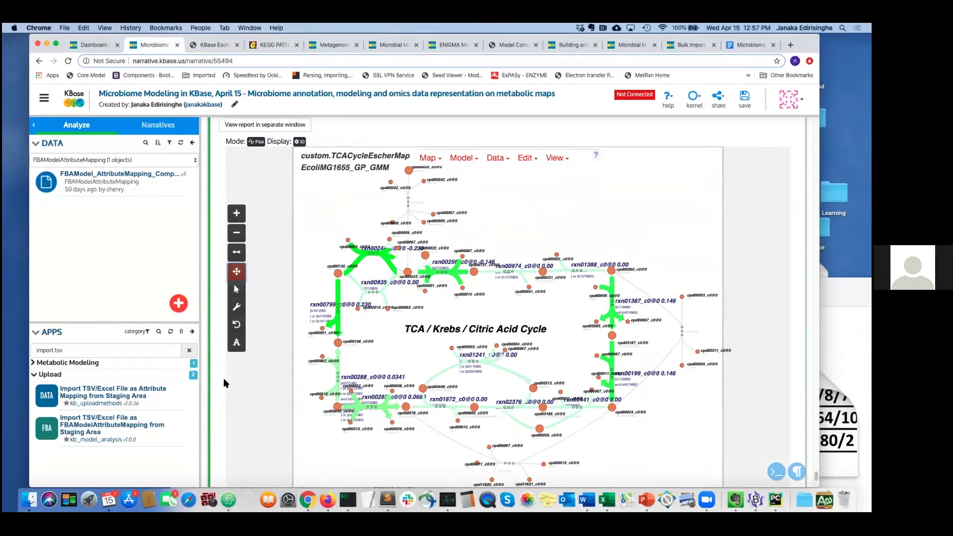
click(256, 142)
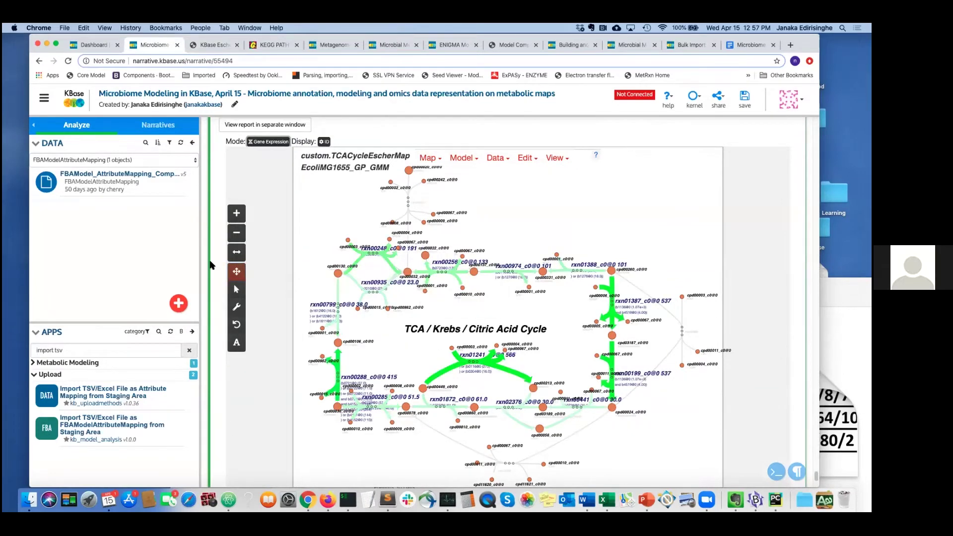
scroll(251, 237, up, 5)
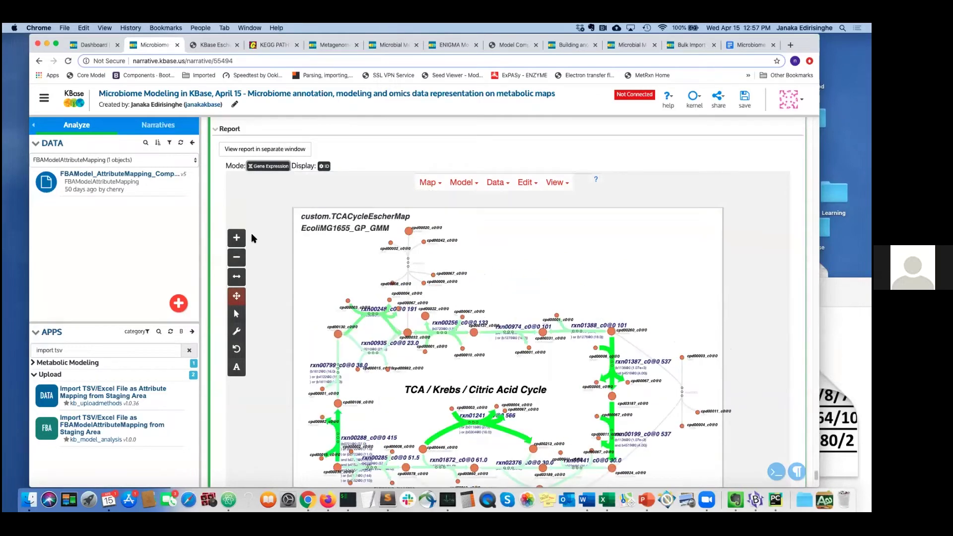
scroll(208, 159, up, 10)
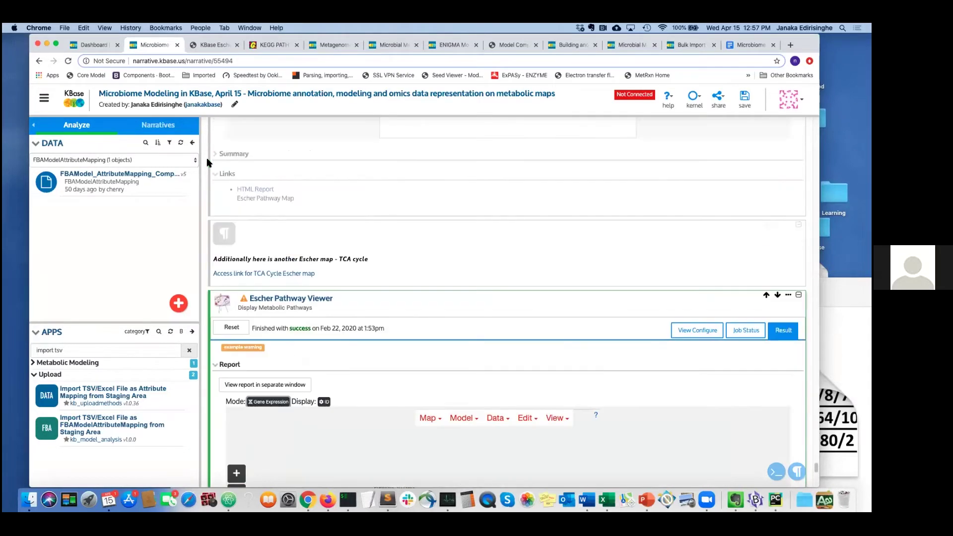
scroll(208, 164, up, 4)
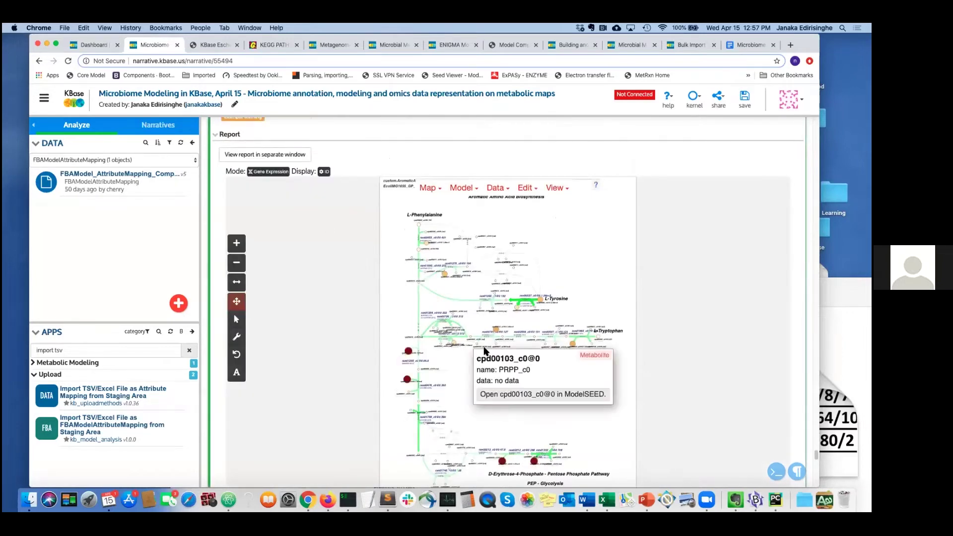
scroll(407, 347, down, 1)
mouse_move(409, 352)
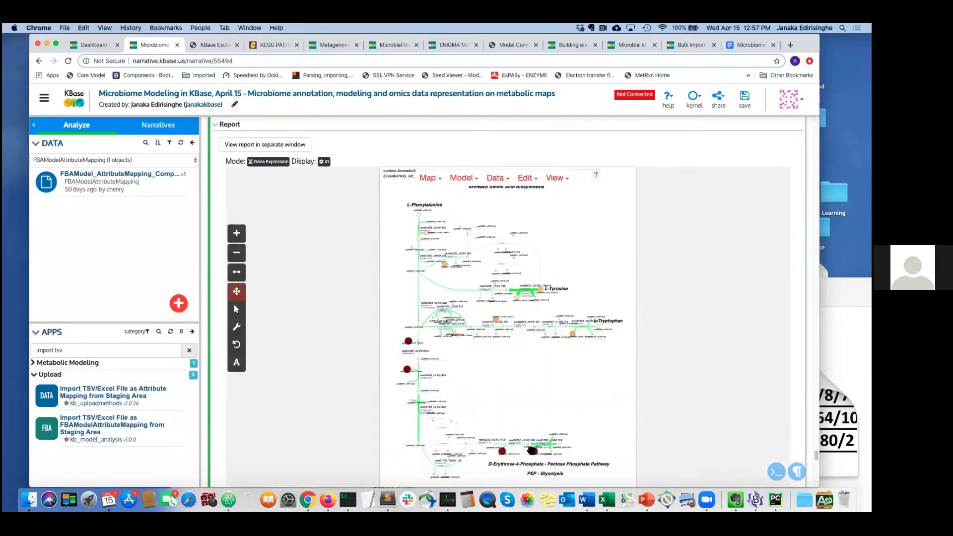
mouse_move(504, 455)
On the standalone Escher map tab, label metabolites by Name instead of ID.
click(205, 44)
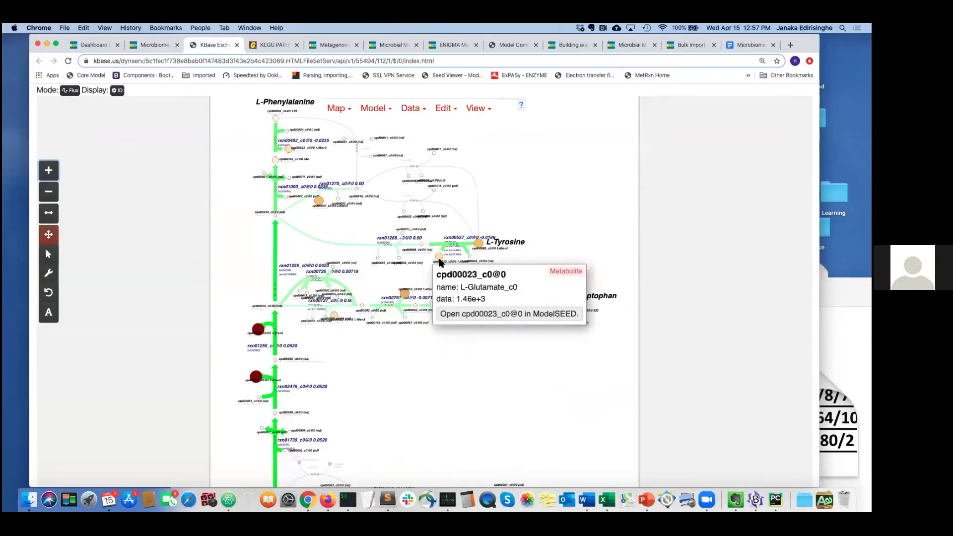
click(118, 90)
mouse_move(453, 257)
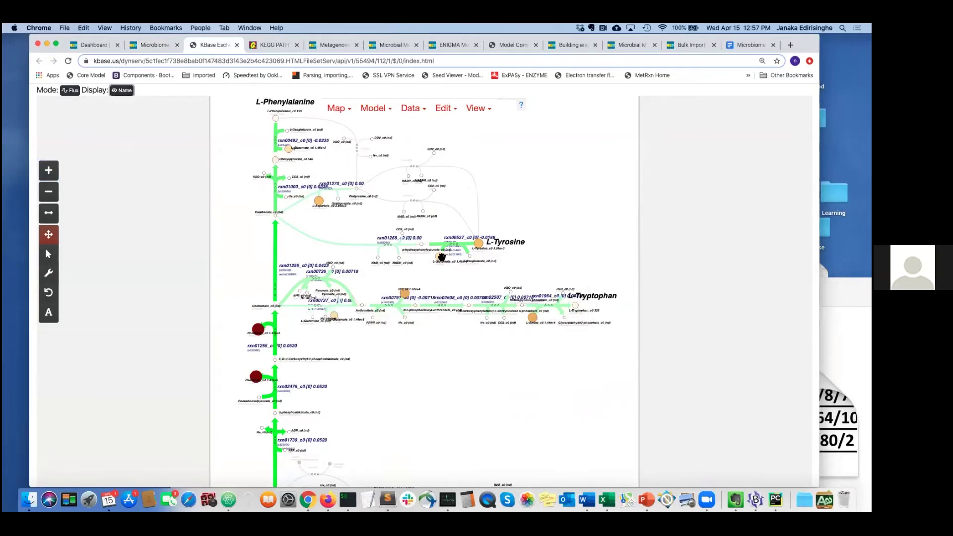
mouse_move(416, 291)
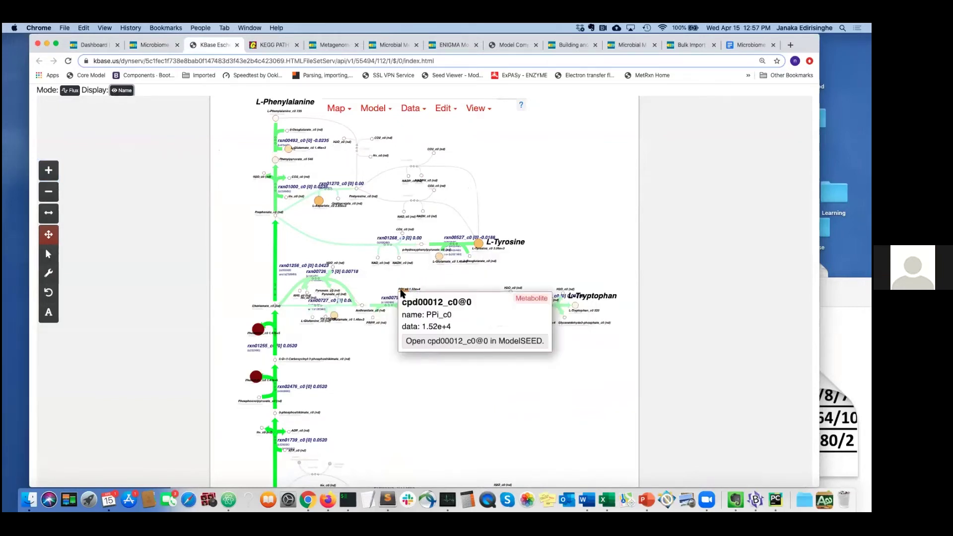
mouse_move(348, 312)
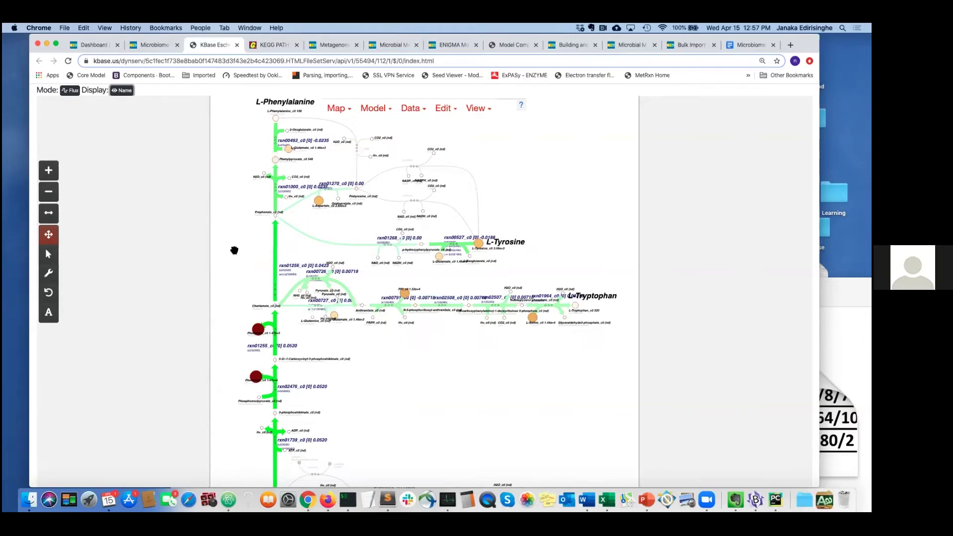
Return to the Microbiome narrative and scroll down to the TCA cycle Escher map report.
click(151, 45)
scroll(209, 312, down, 15)
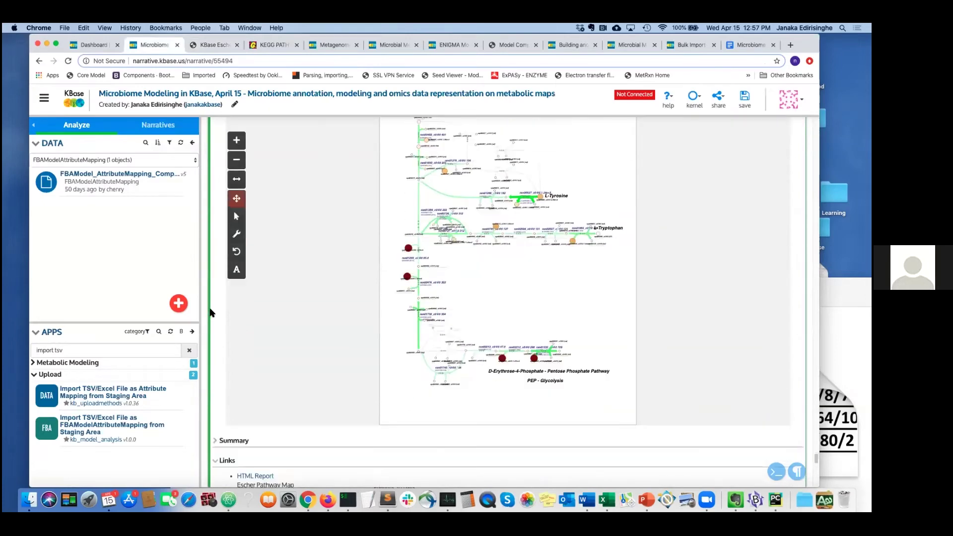
scroll(211, 308, down, 10)
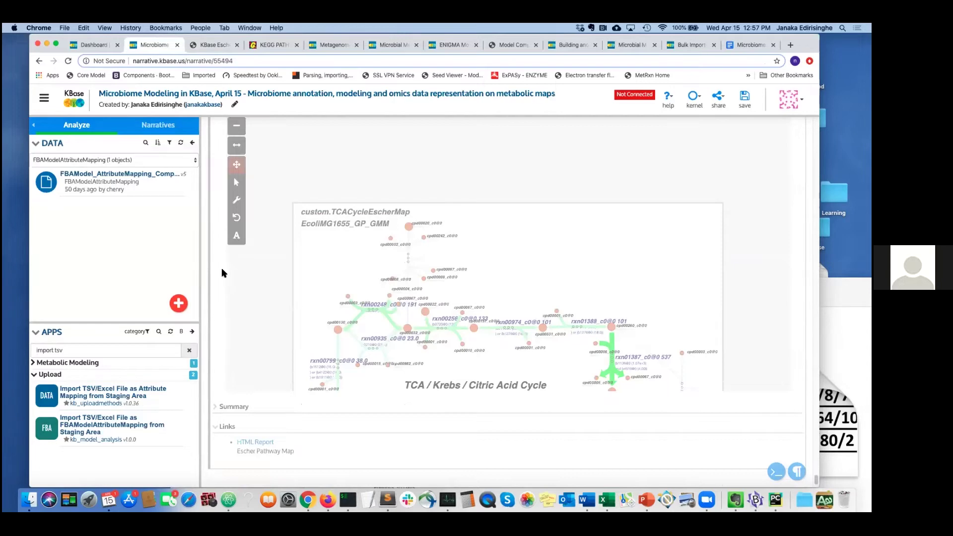
Switch to the Webinar Q & A document and scroll to the unanswered gapfilling media question.
click(747, 46)
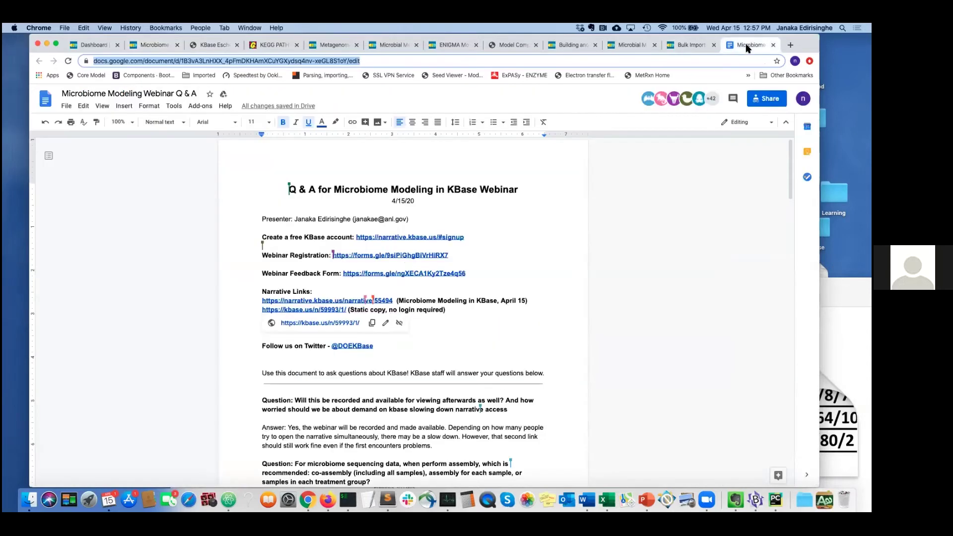
scroll(536, 291, down, 5)
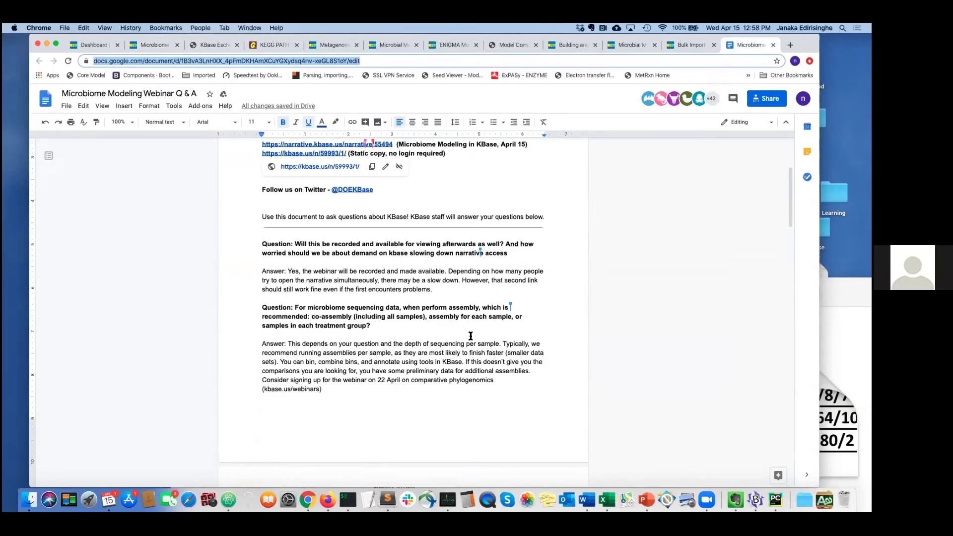
scroll(471, 336, down, 5)
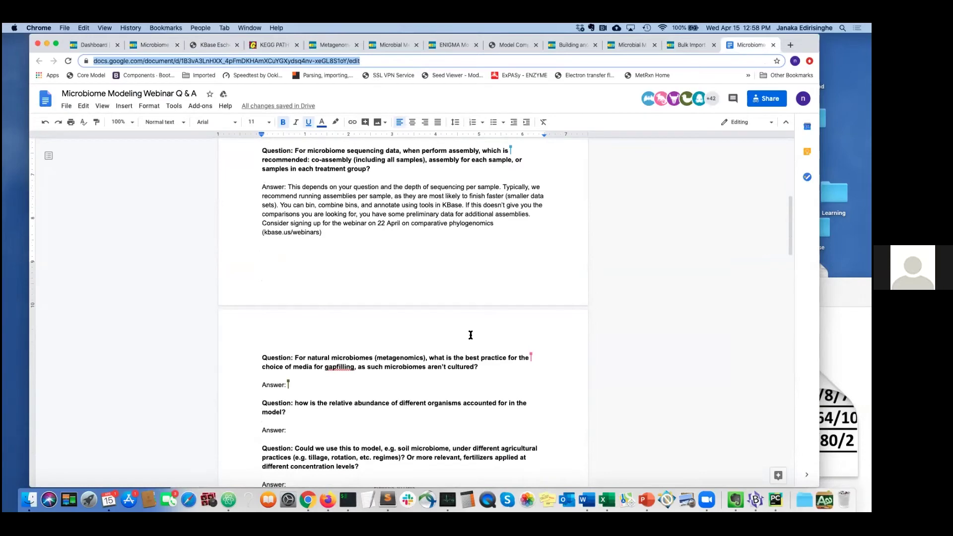
scroll(452, 319, up, 1)
scroll(452, 318, up, 3)
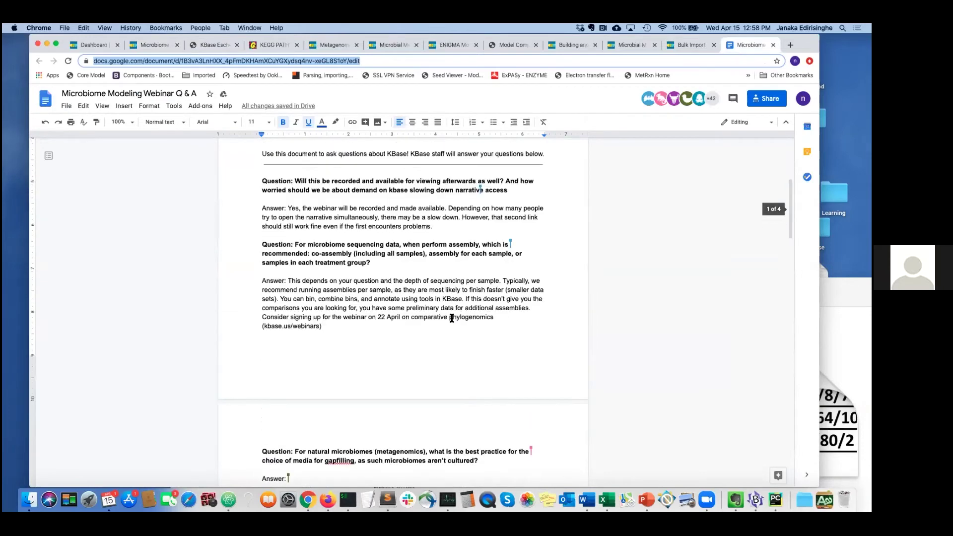
scroll(450, 319, down, 1)
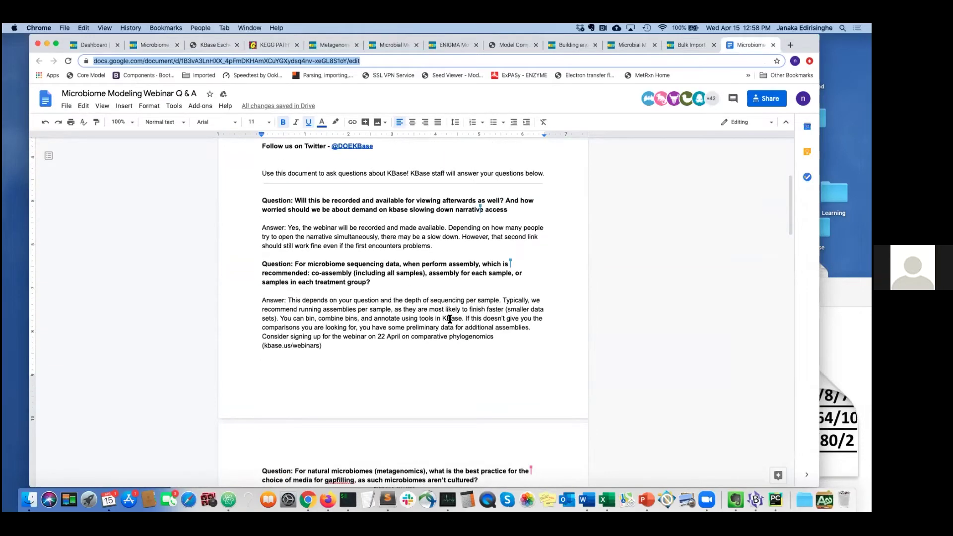
scroll(449, 319, down, 4)
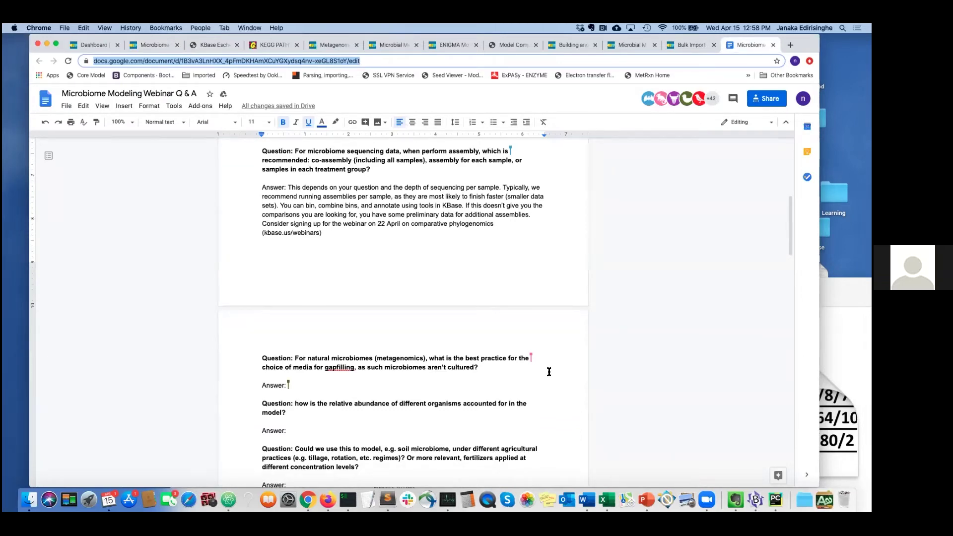
scroll(510, 317, down, 1)
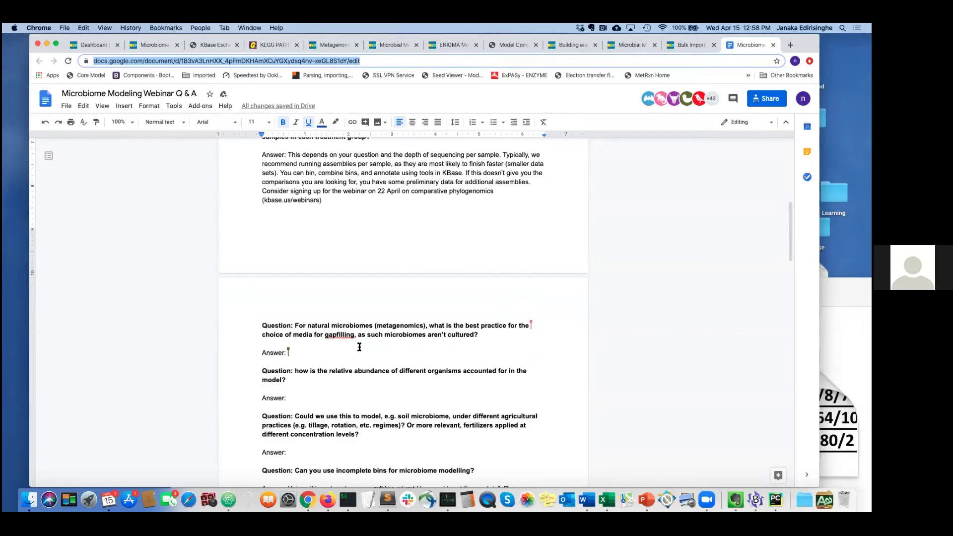
scroll(360, 347, down, 1)
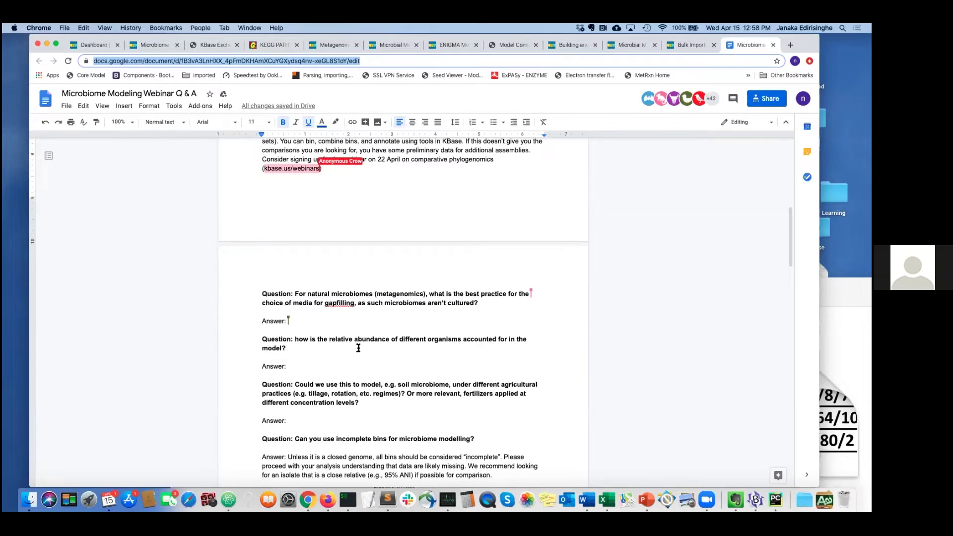
scroll(359, 348, down, 1)
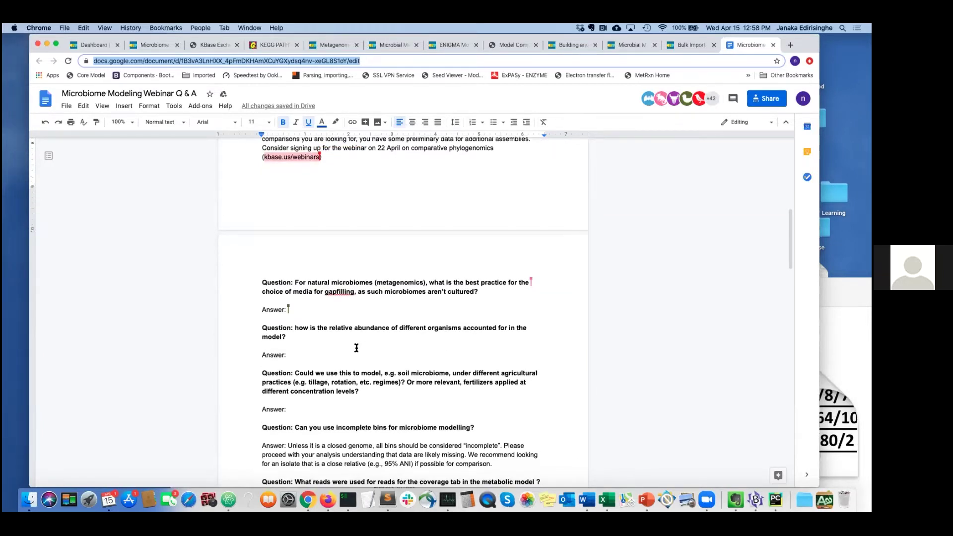
scroll(356, 348, down, 2)
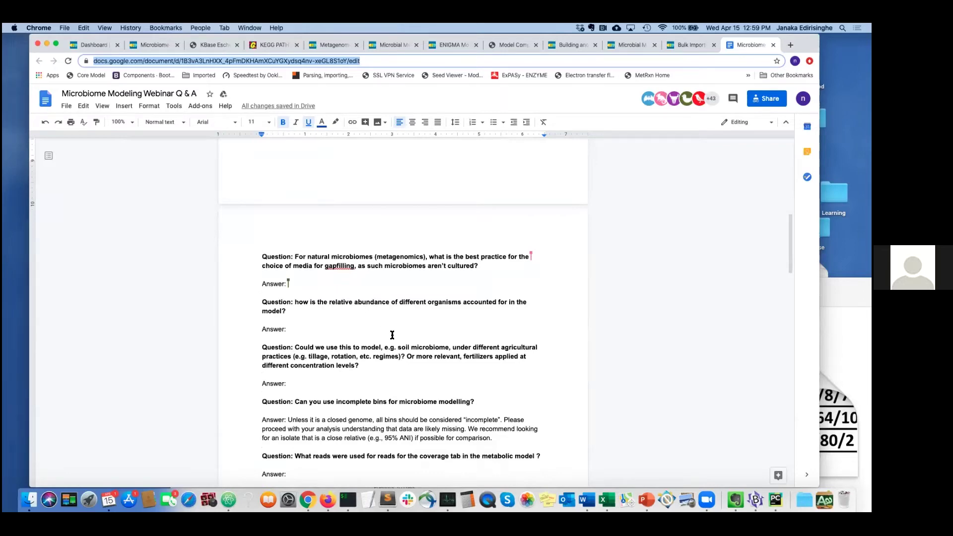
Bring up the PowerPoint deck, go back to slide 14 and maximize the window.
click(652, 502)
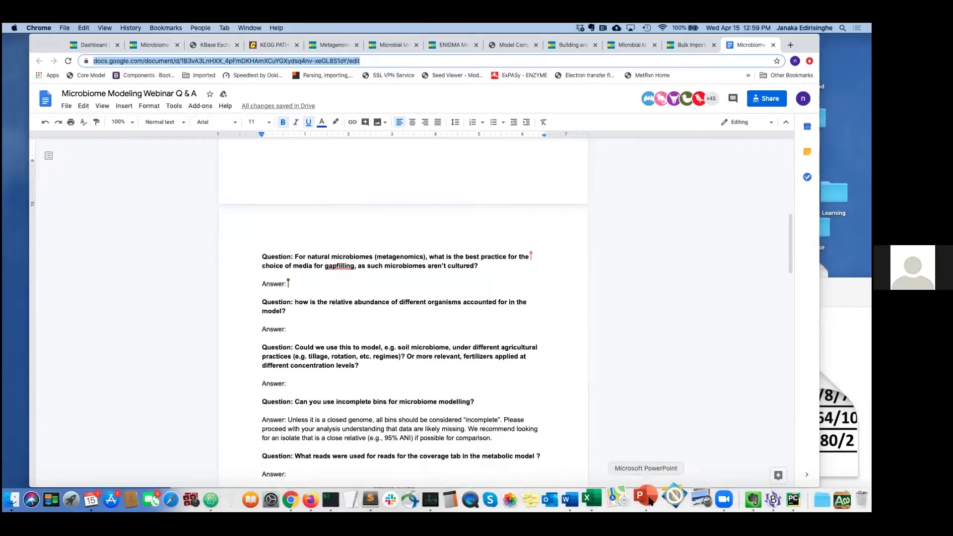
key(Up)
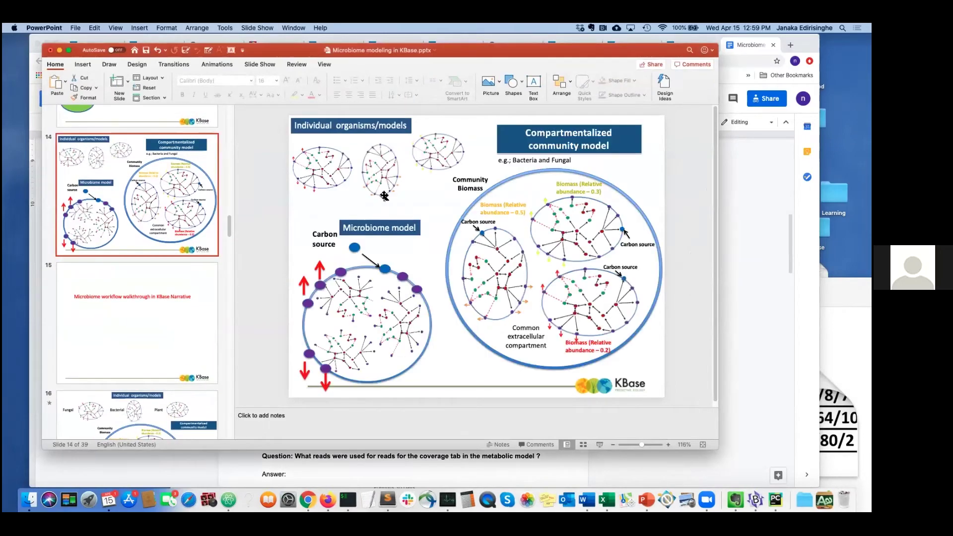
drag(229, 45, 166, 36)
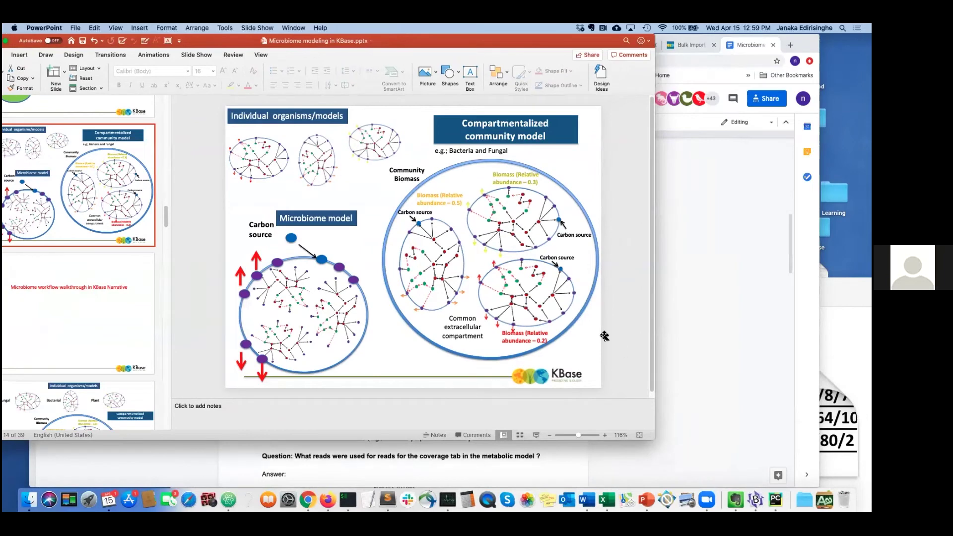
key(ctrl+alt+Return)
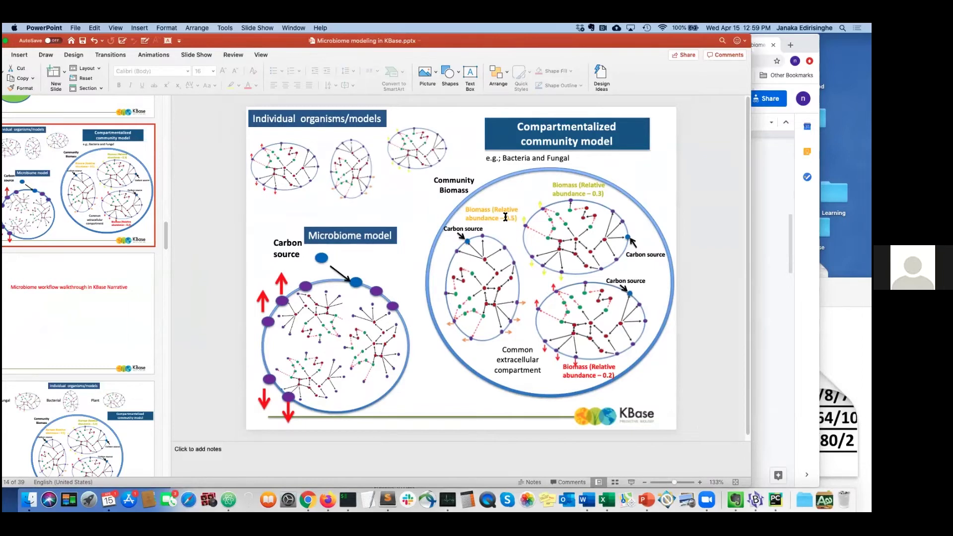
click(313, 503)
Scroll up to the merged community model output and show its Biomass table of bio1 and bio2.
click(149, 45)
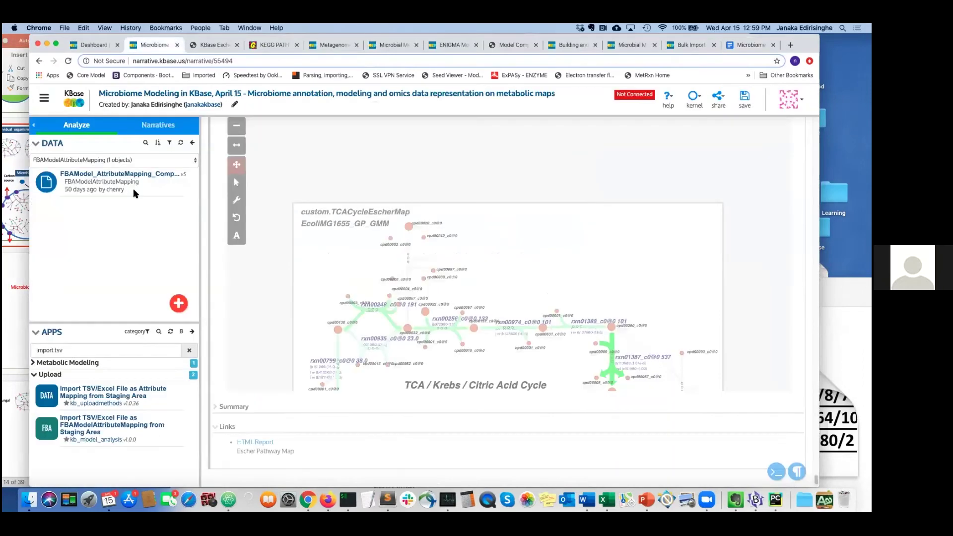
scroll(215, 228, down, 10)
scroll(215, 229, down, 15)
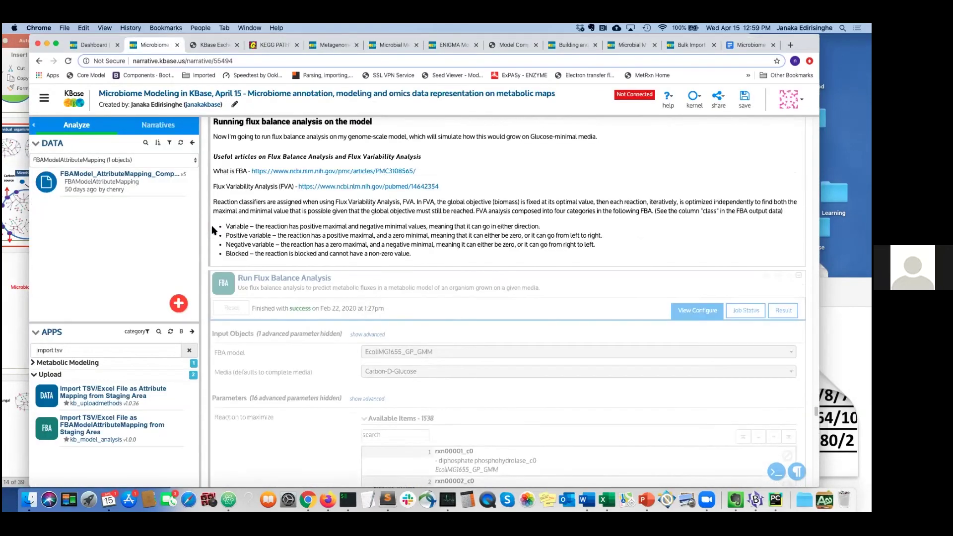
scroll(217, 283, up, 5)
scroll(217, 283, up, 6)
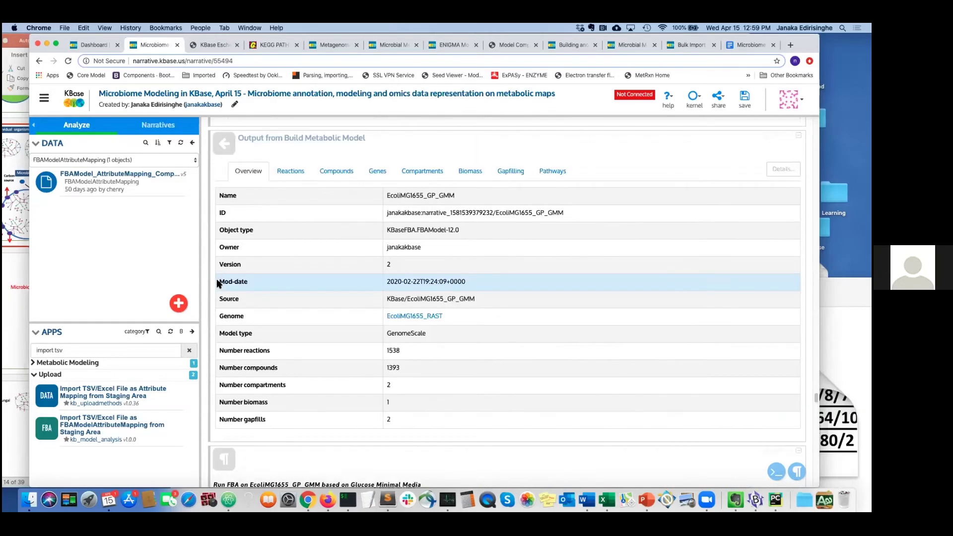
scroll(217, 280, up, 11)
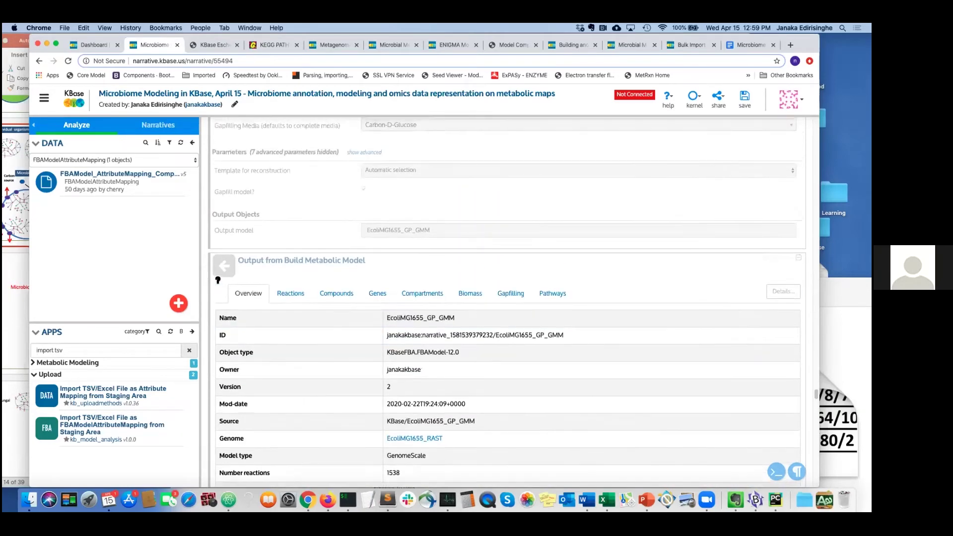
scroll(218, 280, up, 7)
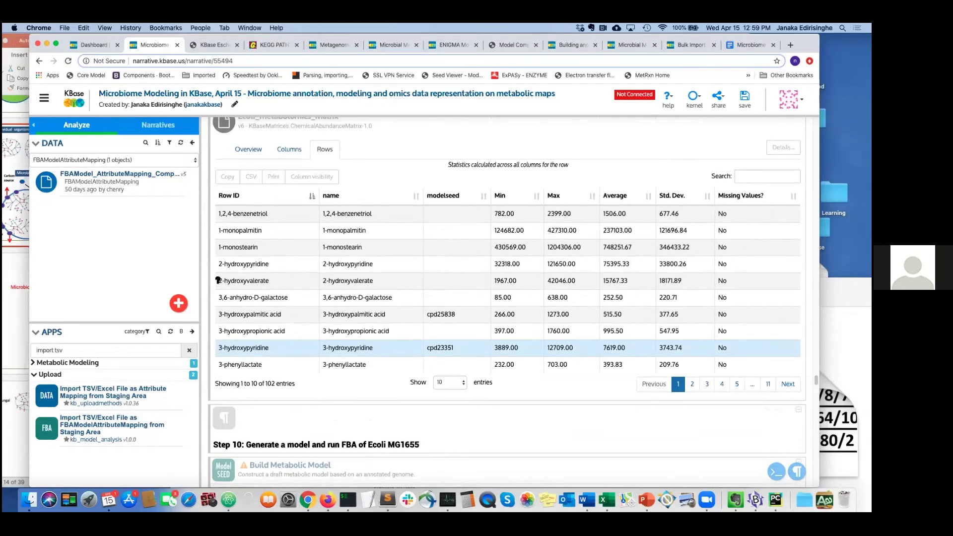
scroll(217, 284, up, 18)
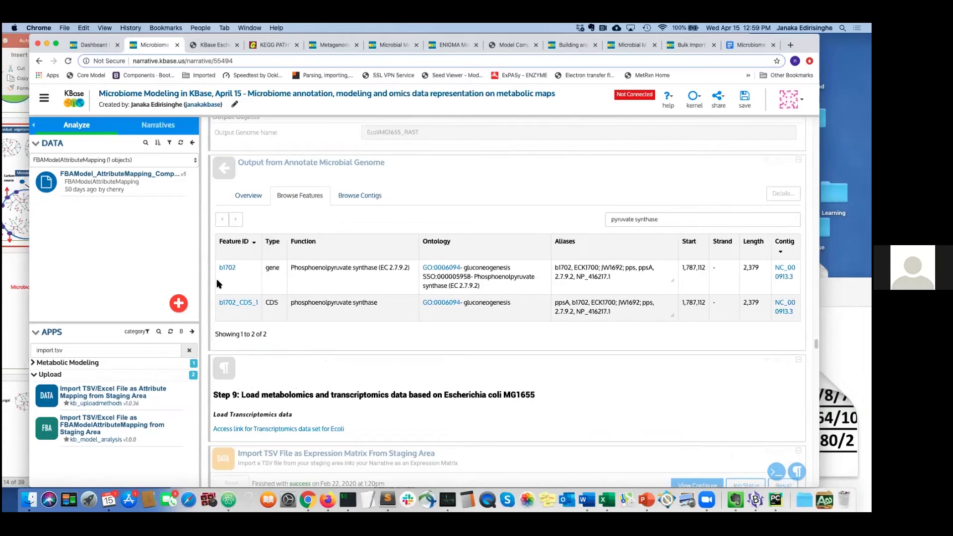
scroll(219, 284, up, 15)
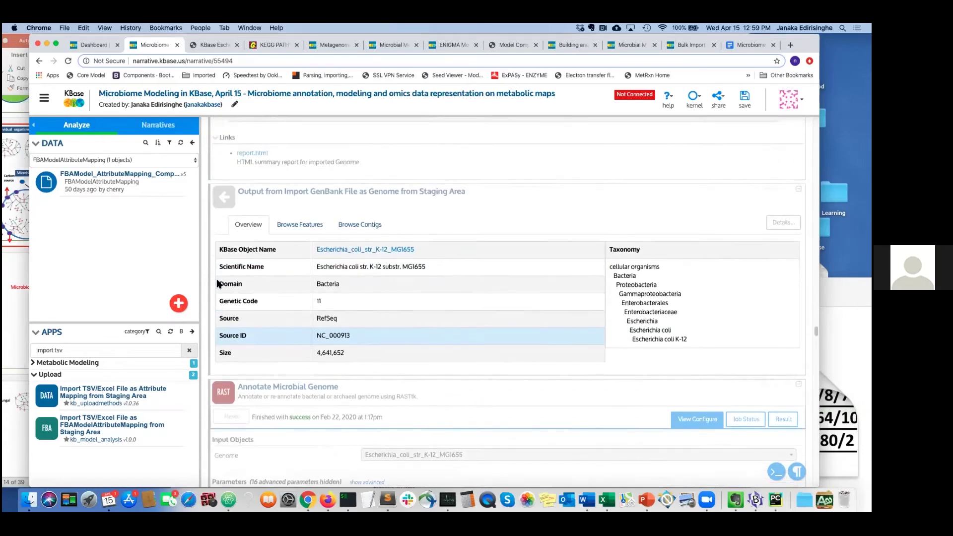
scroll(216, 278, up, 15)
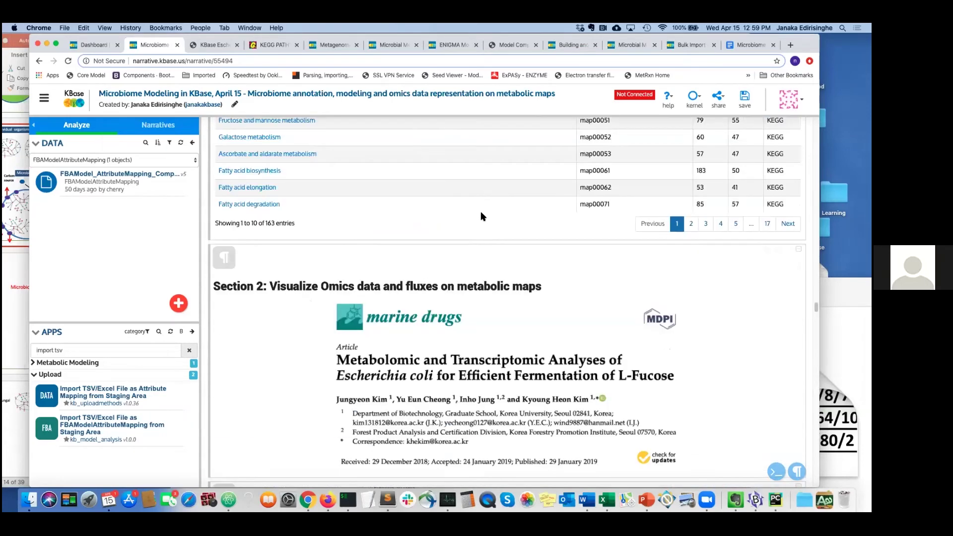
scroll(472, 218, up, 1)
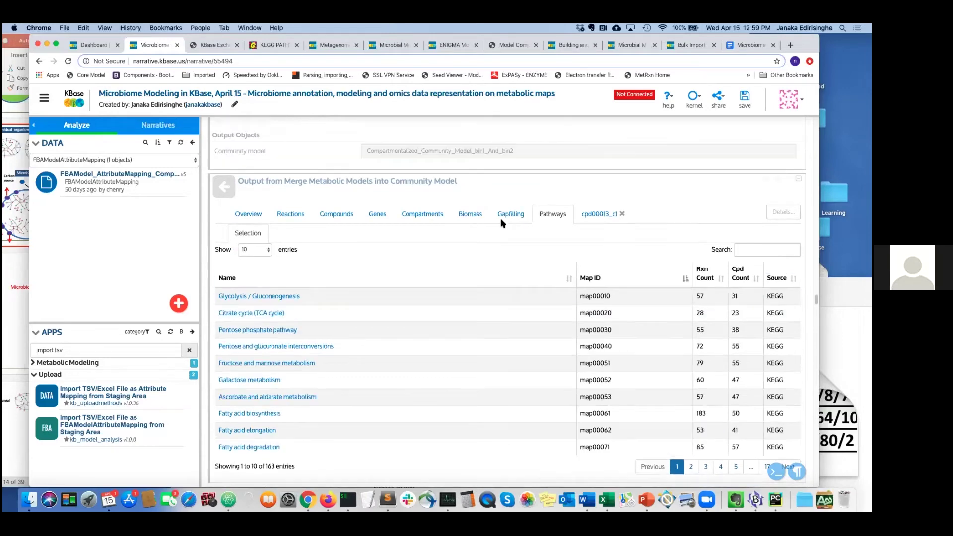
click(460, 214)
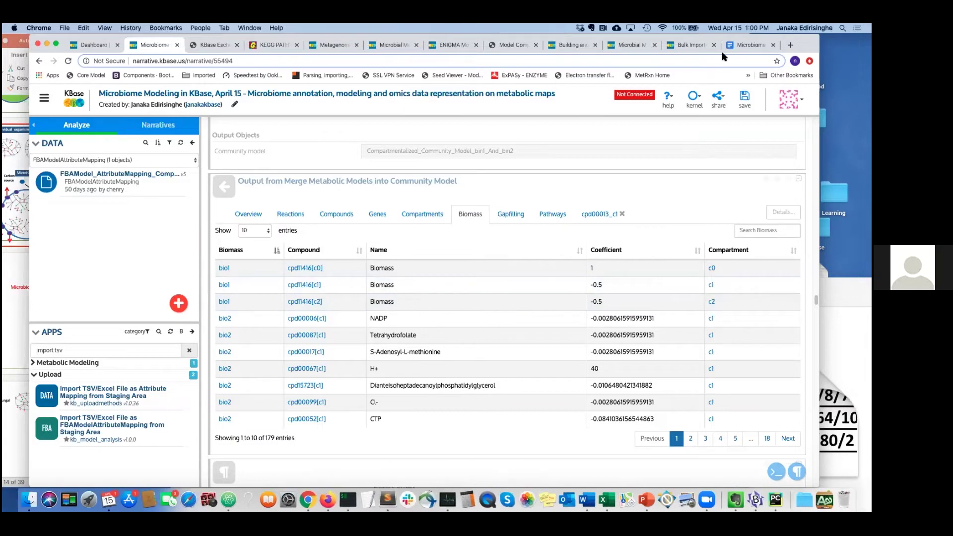
Read through the questions in the webinar Q&A document without editing.
click(737, 46)
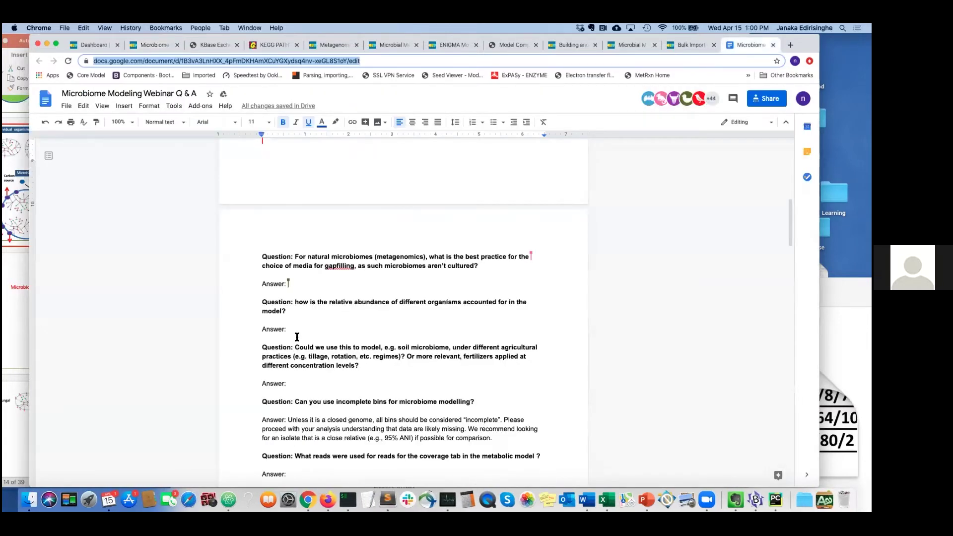
scroll(322, 347, down, 1)
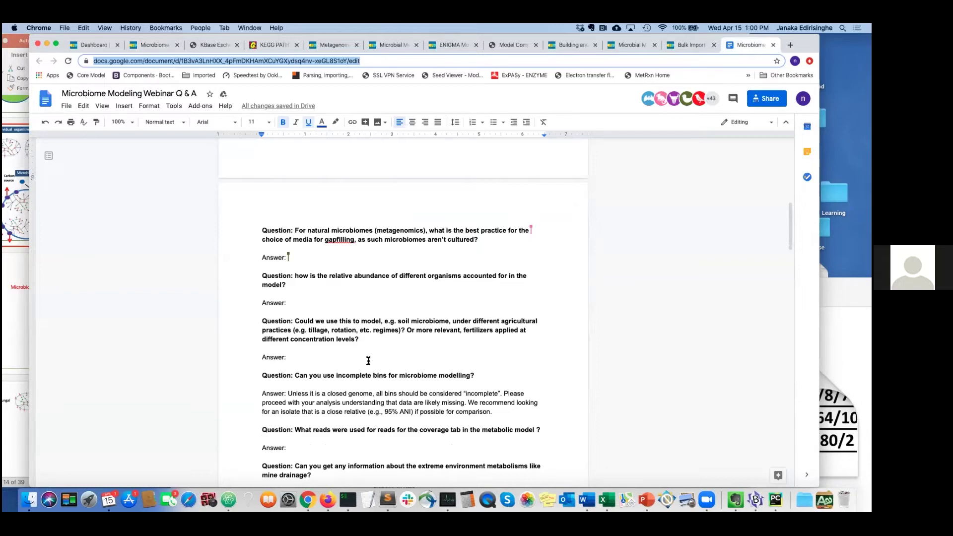
scroll(352, 350, down, 1)
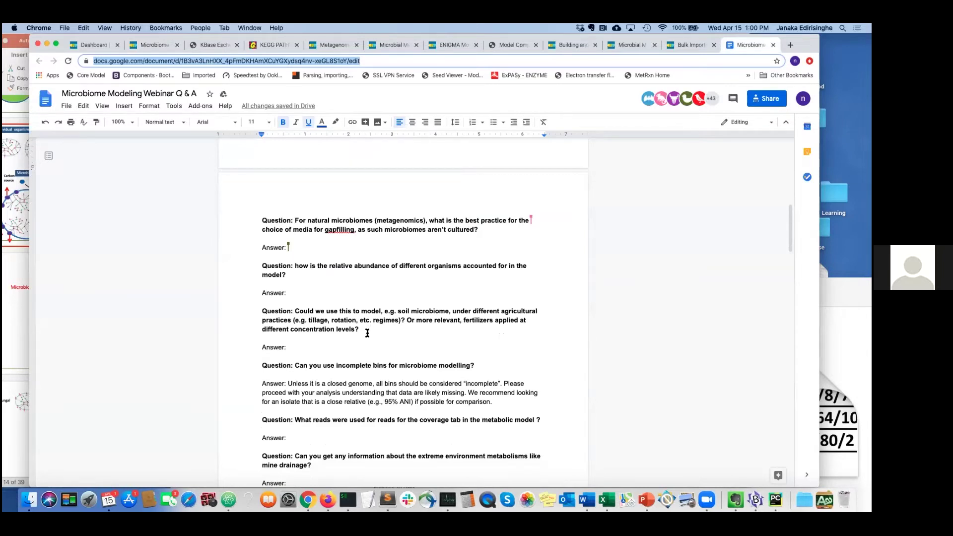
scroll(368, 334, down, 1)
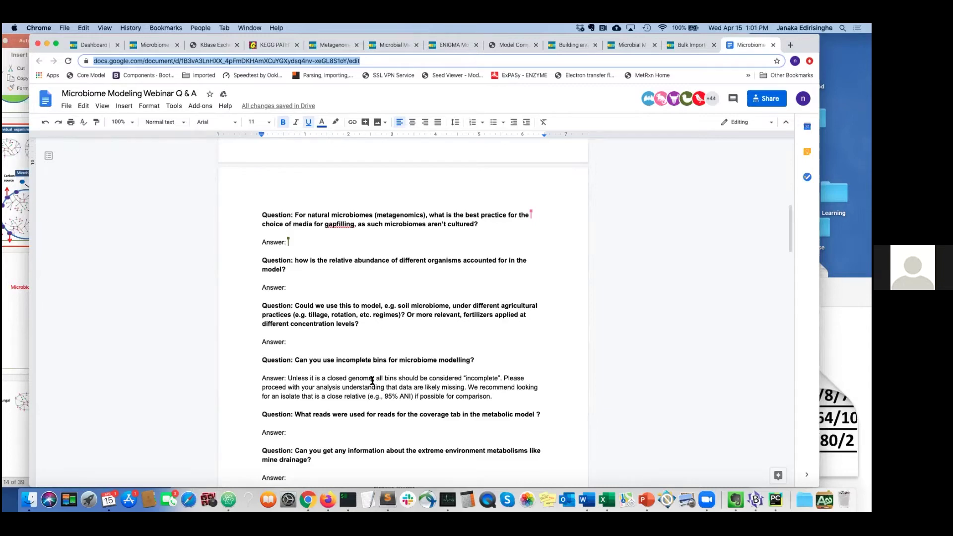
scroll(372, 380, down, 1)
scroll(365, 385, down, 1)
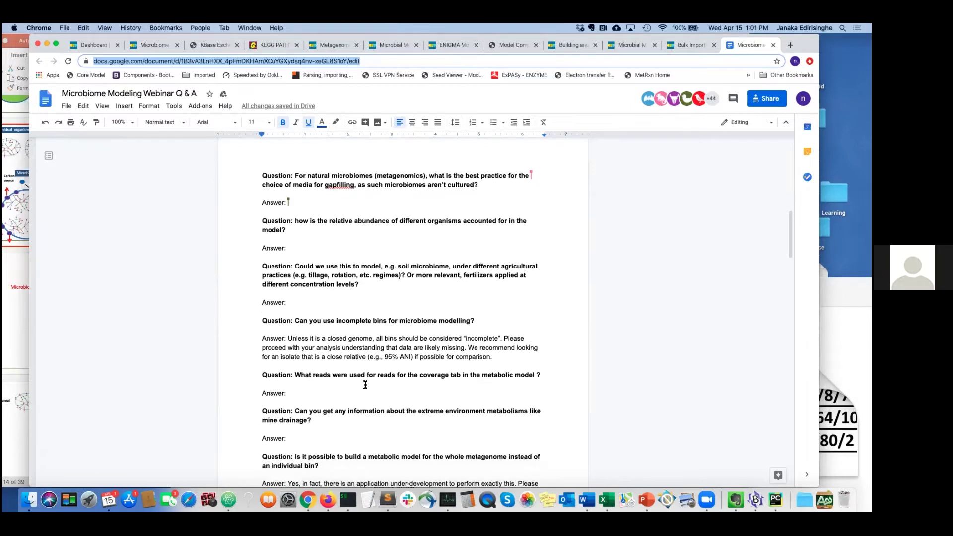
scroll(365, 385, down, 1)
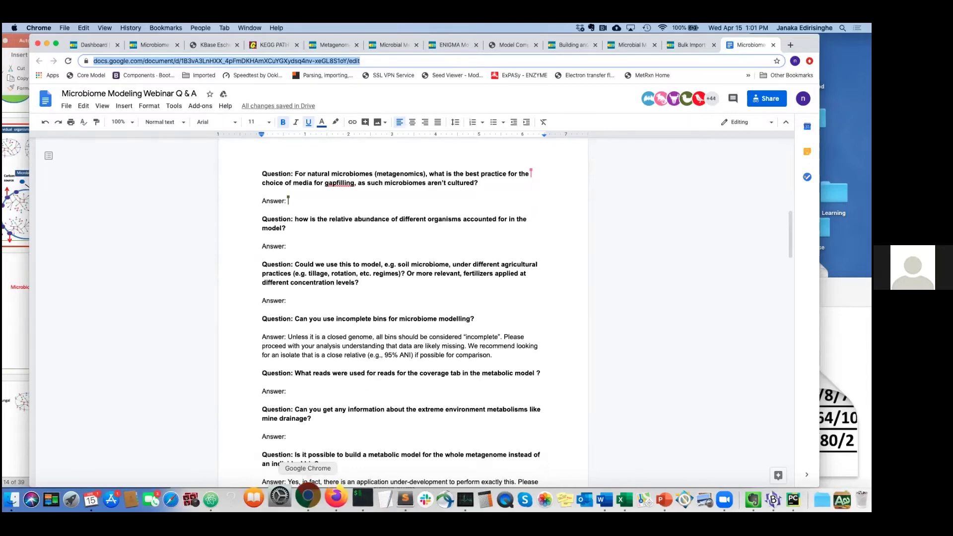
Return to the microbiome narrative and scroll up to Step 3, building draft models of two bins.
click(149, 45)
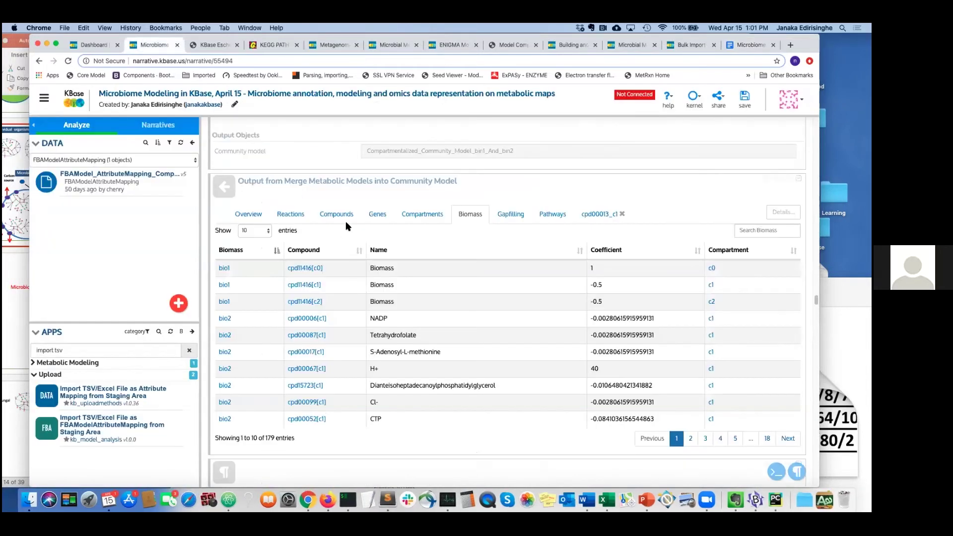
scroll(263, 144, up, 20)
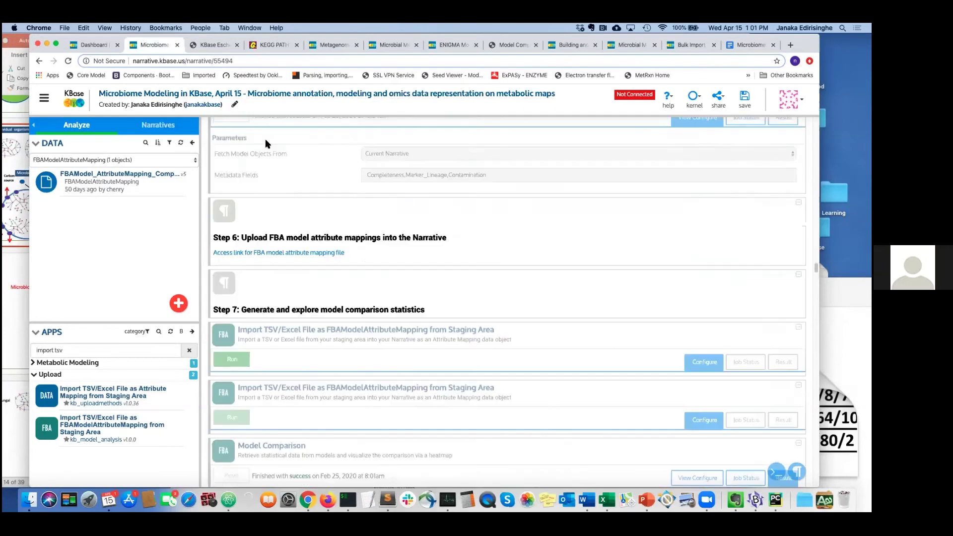
scroll(259, 103, up, 20)
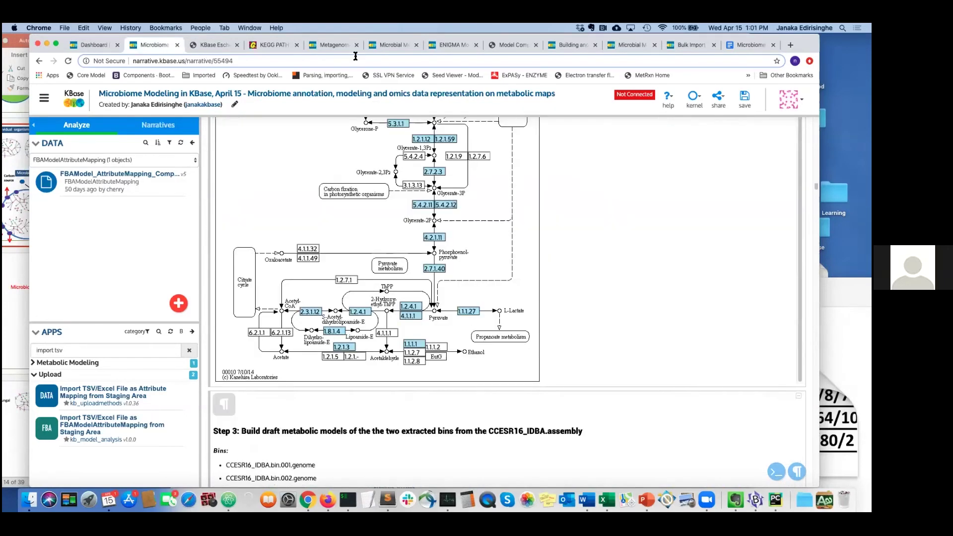
Switch to the Metagenome Assembly narrative and scroll to its Step 1.
click(332, 45)
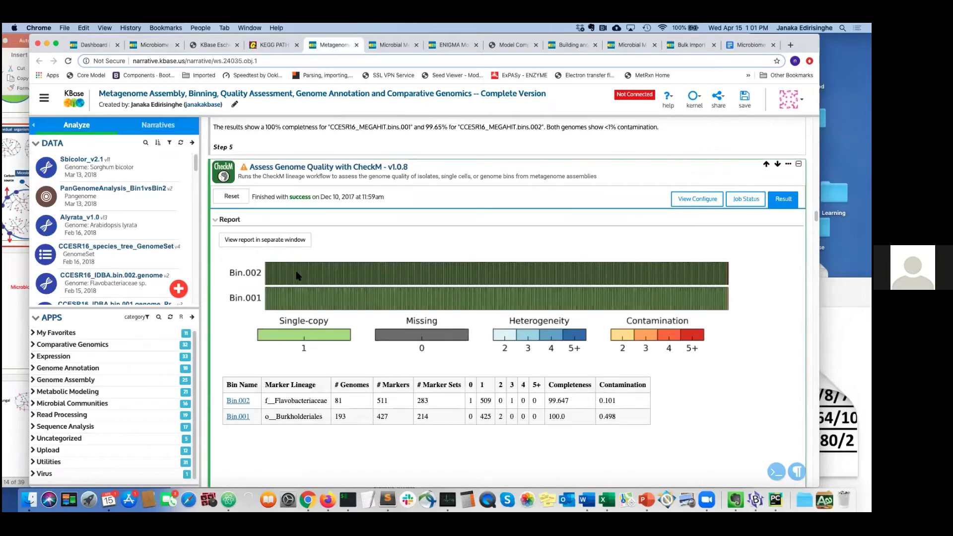
scroll(297, 275, up, 5)
scroll(297, 276, up, 15)
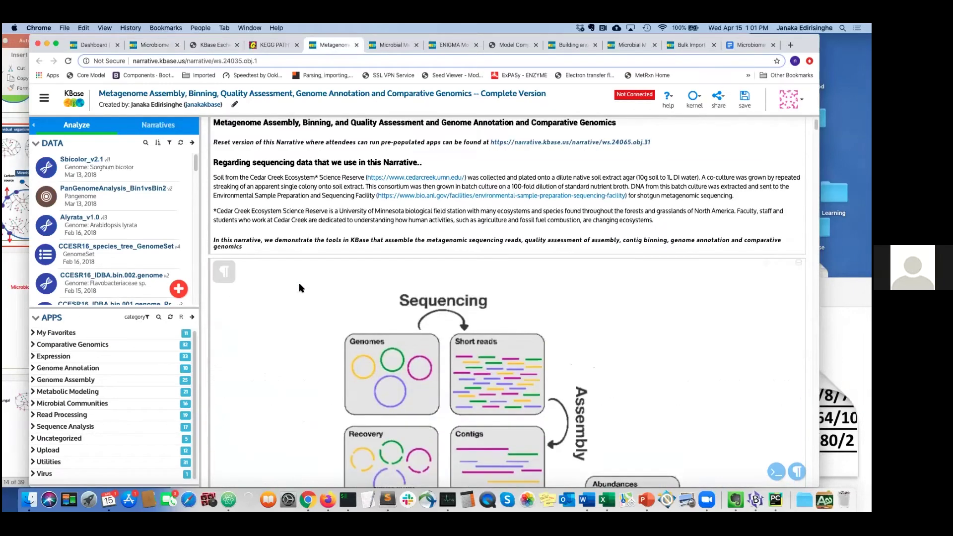
scroll(304, 296, down, 4)
scroll(356, 338, down, 2)
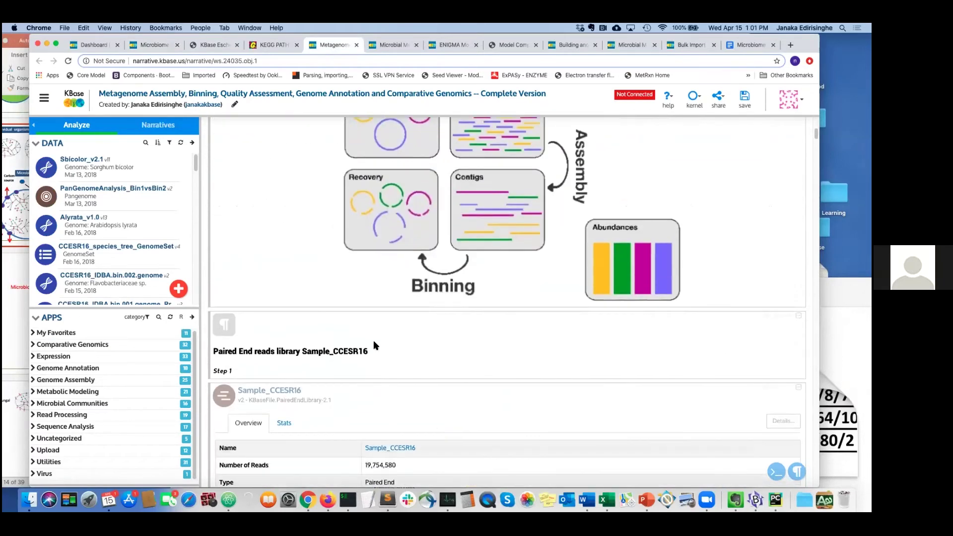
scroll(293, 351, down, 2)
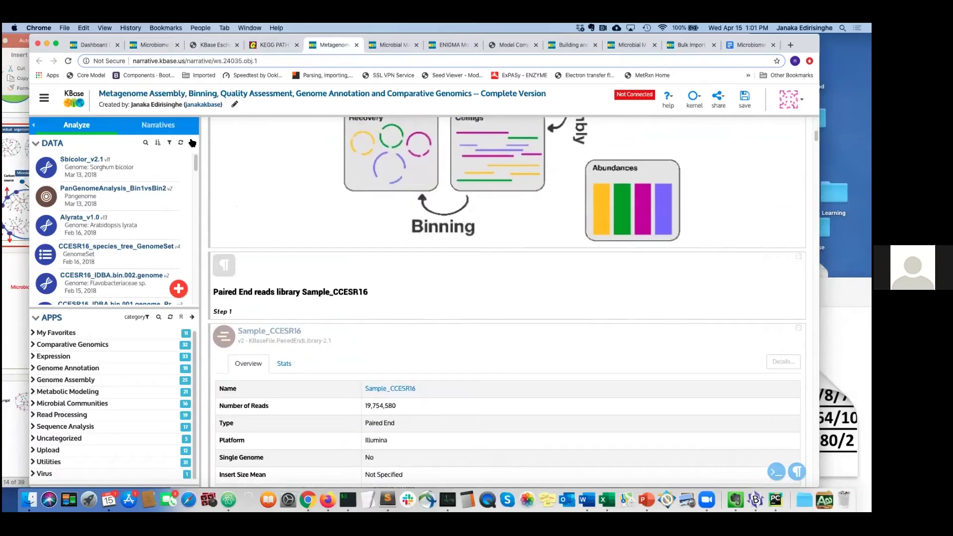
Glance at the Import slide-out, then scroll to the Sample_CCESR16 library of 19,754,580 reads.
click(179, 288)
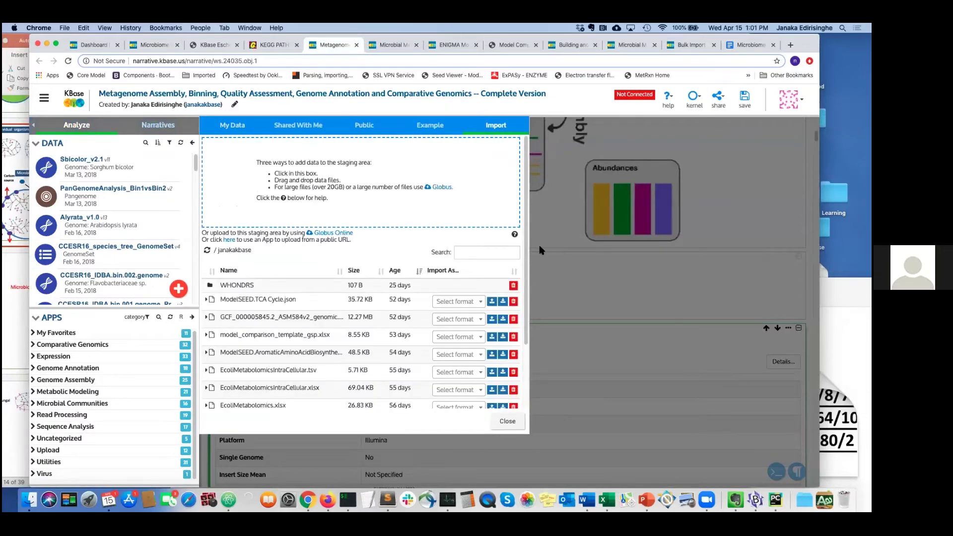
click(569, 276)
scroll(454, 289, down, 3)
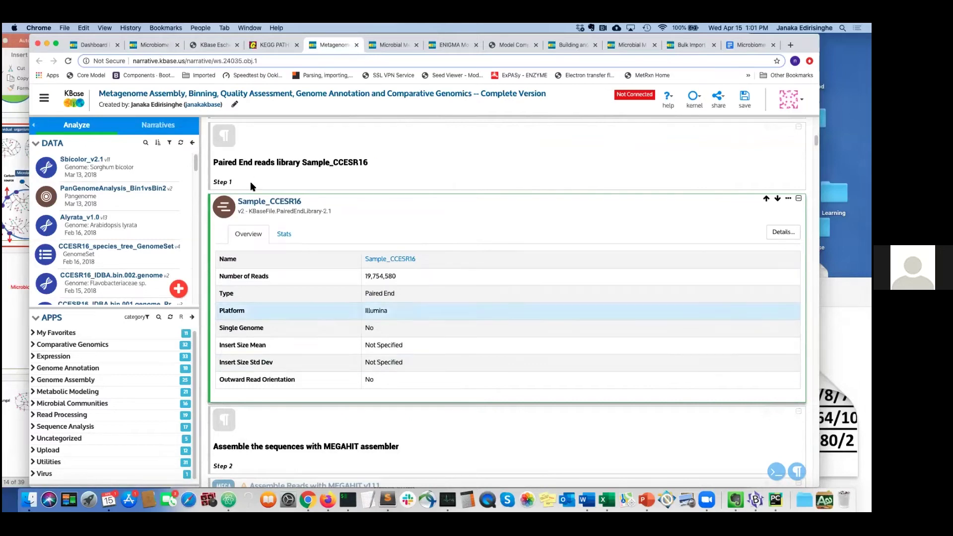
scroll(298, 278, down, 2)
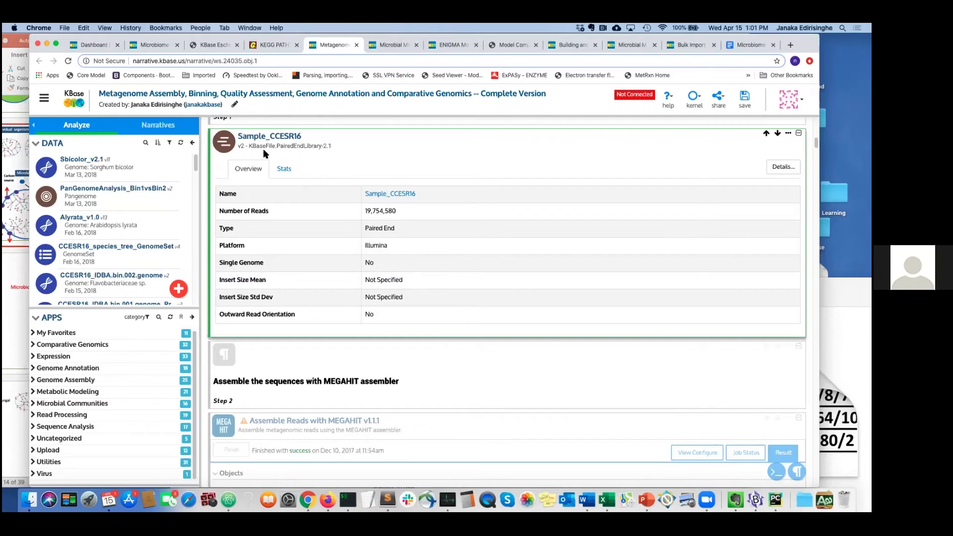
In the Microbiome Modeling narrative, open the shared data search and select its CCESR16_IDBA.bin.001 text.
click(159, 47)
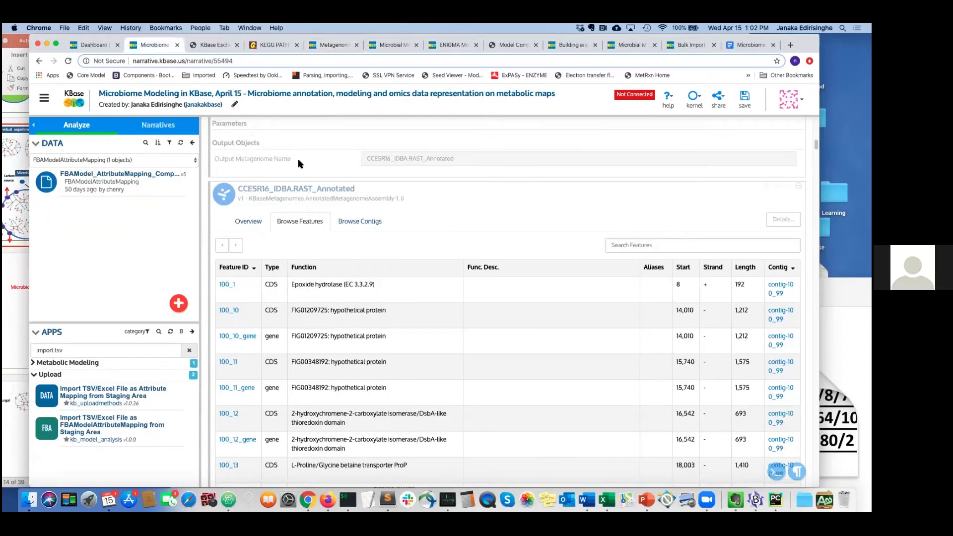
click(192, 143)
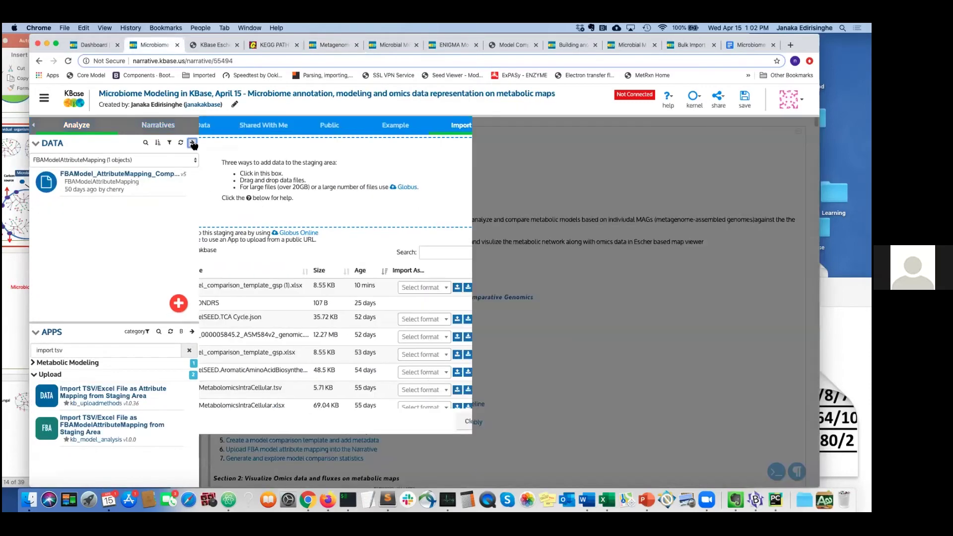
click(277, 125)
click(279, 146)
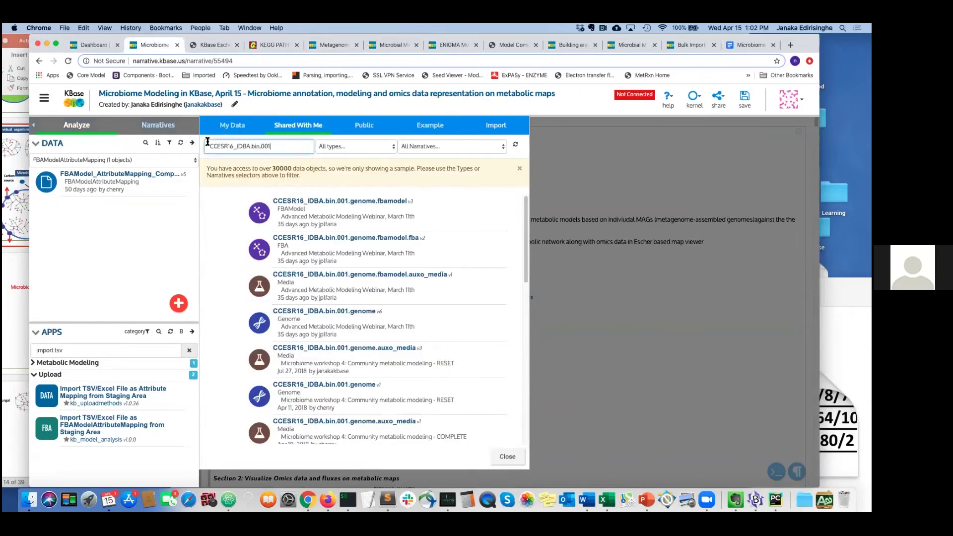
triple_click(208, 144)
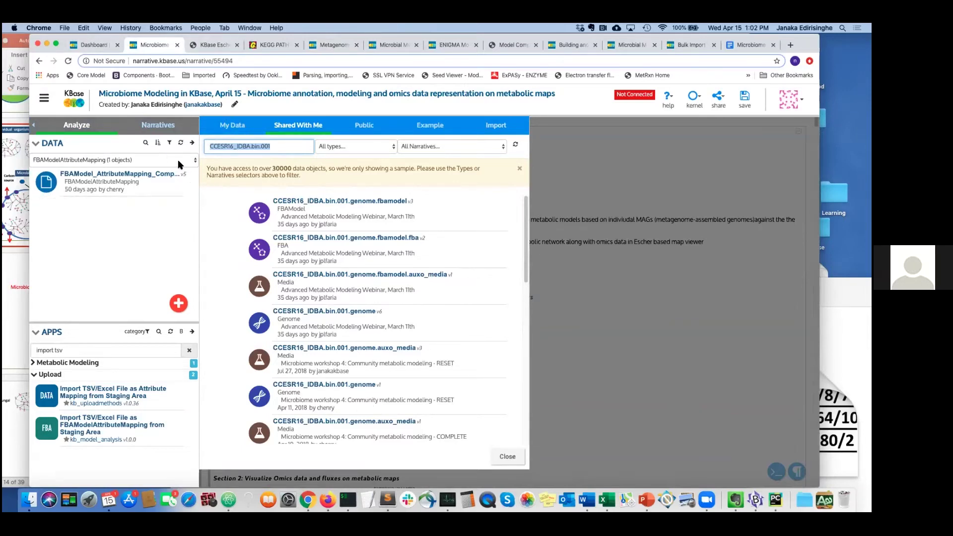
Search My Data for the Sample_CCESR16 name copied from the metagenome narrative, then close the browser.
click(326, 45)
drag(303, 137, 237, 137)
key(super+c)
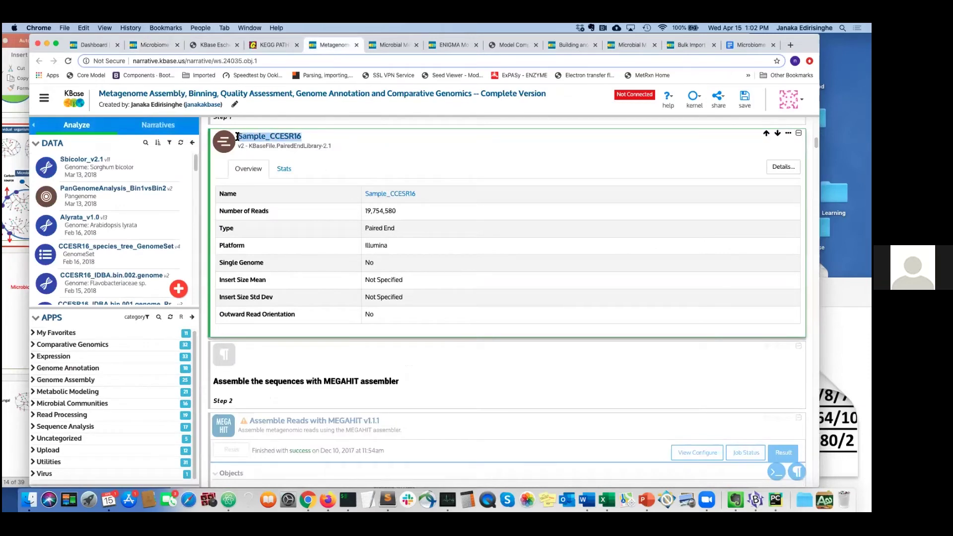
click(154, 46)
key(super+v)
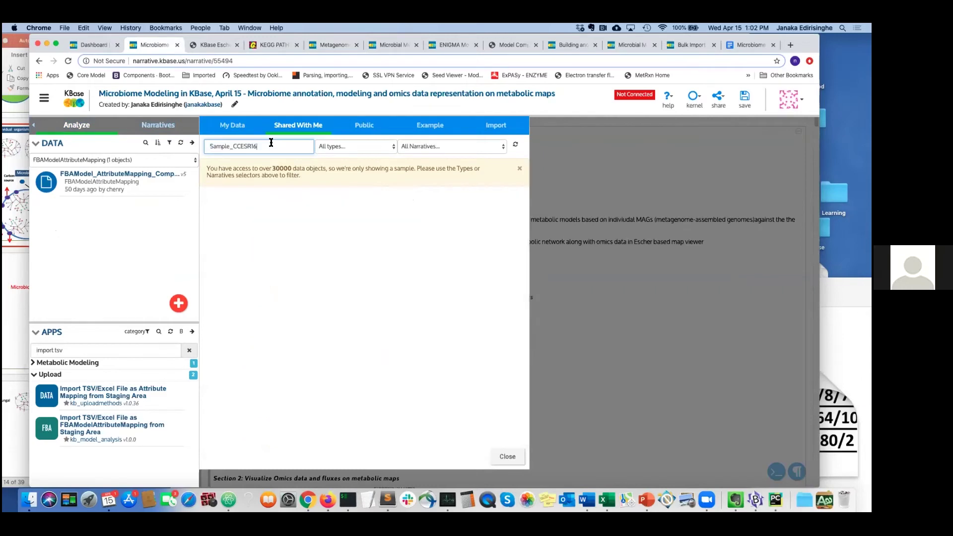
click(237, 128)
click(257, 145)
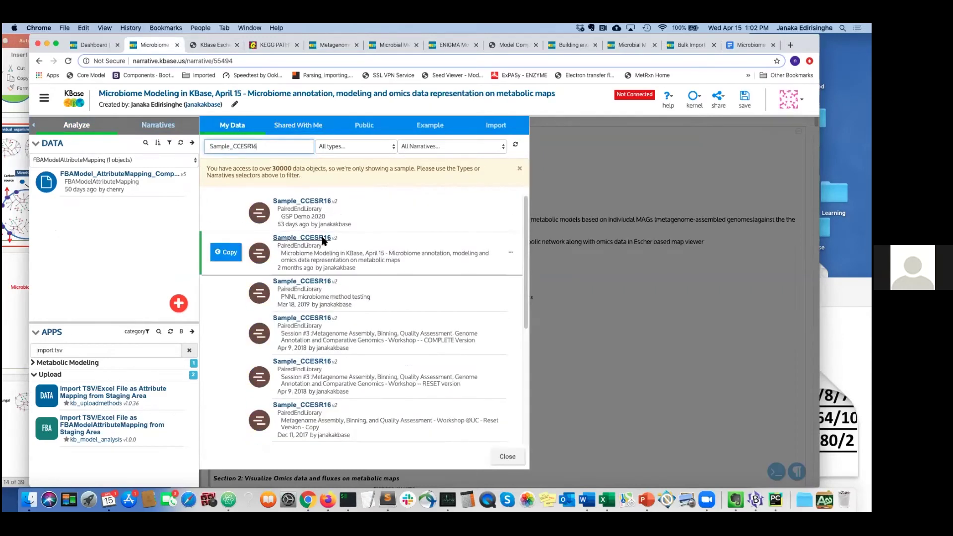
mouse_move(278, 214)
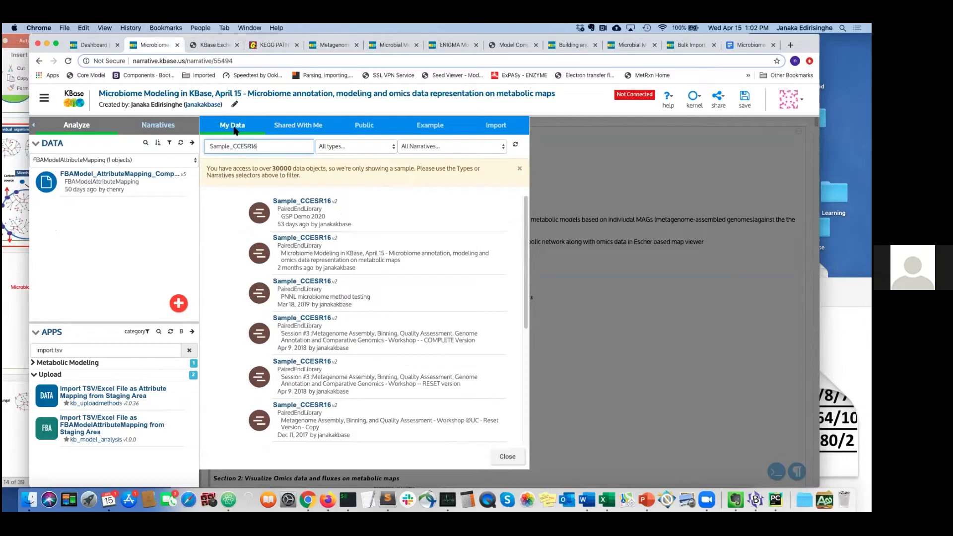
mouse_move(228, 217)
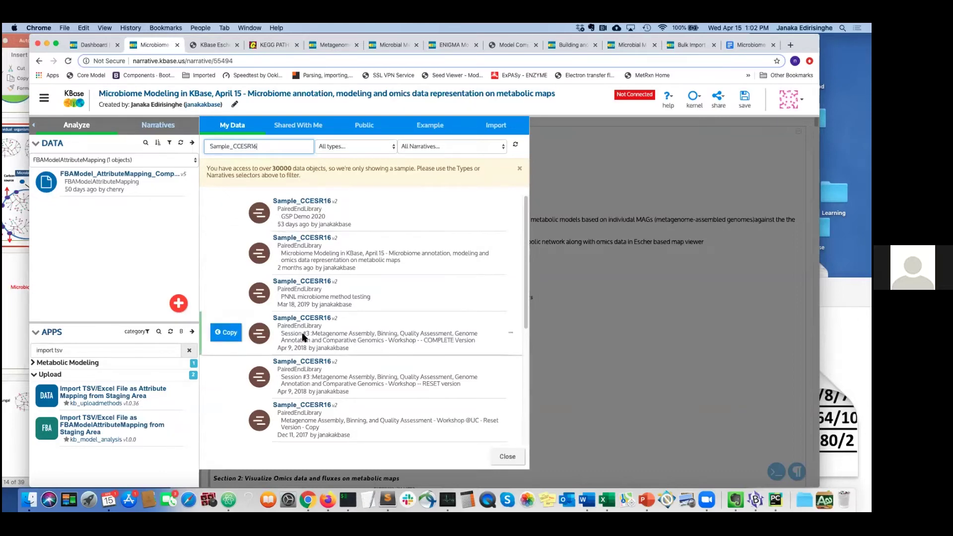
click(695, 299)
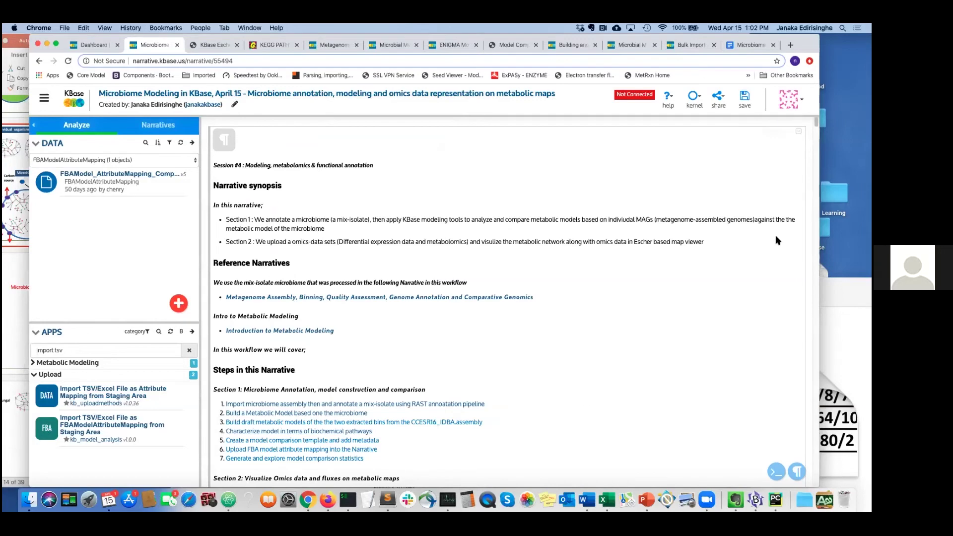
Scroll the Q & A document down to the mine drainage question and highlight it.
click(744, 46)
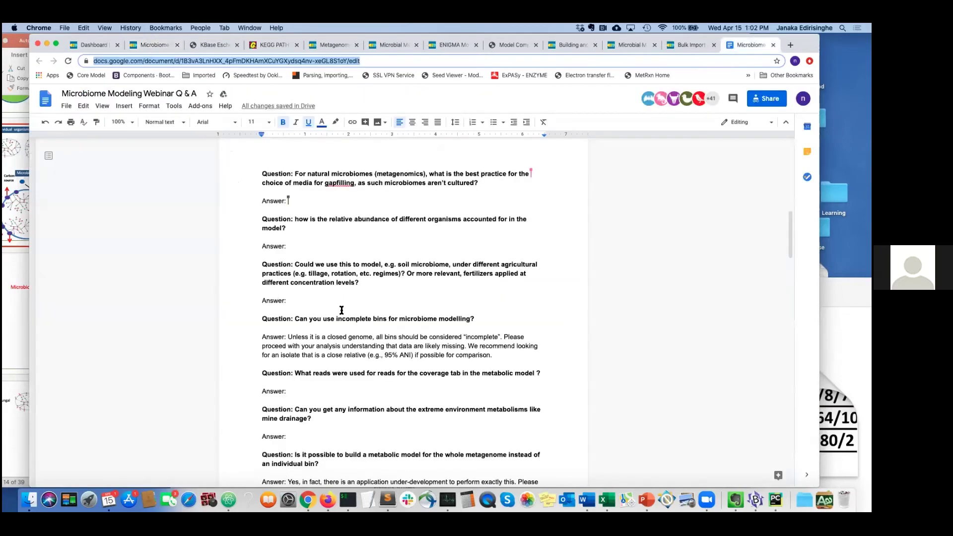
scroll(326, 372, down, 1)
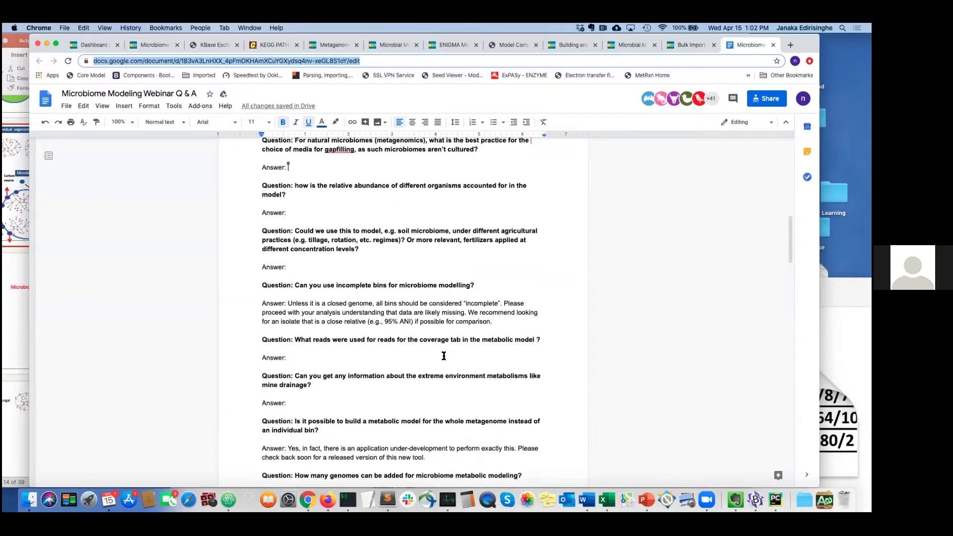
scroll(300, 347, down, 1)
scroll(294, 367, down, 1)
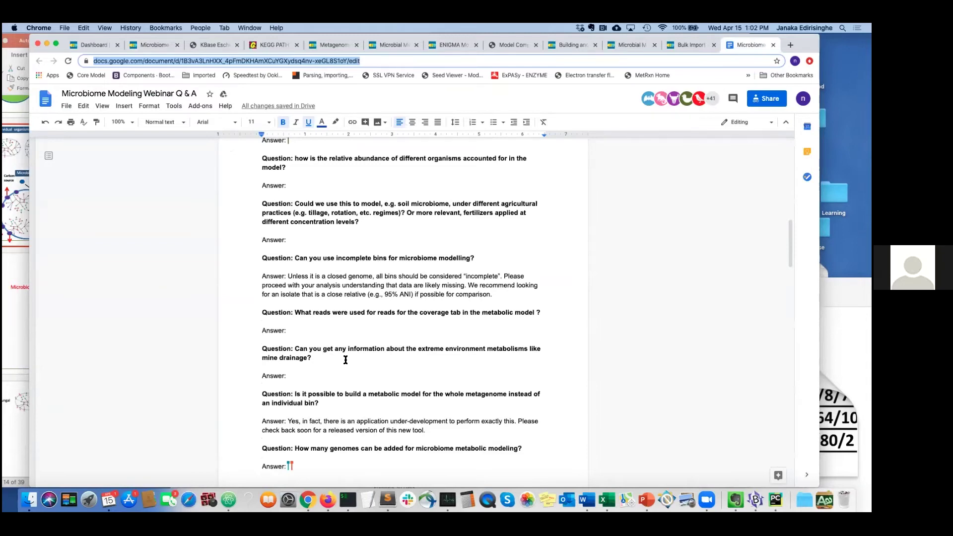
scroll(348, 356, down, 1)
scroll(341, 355, down, 1)
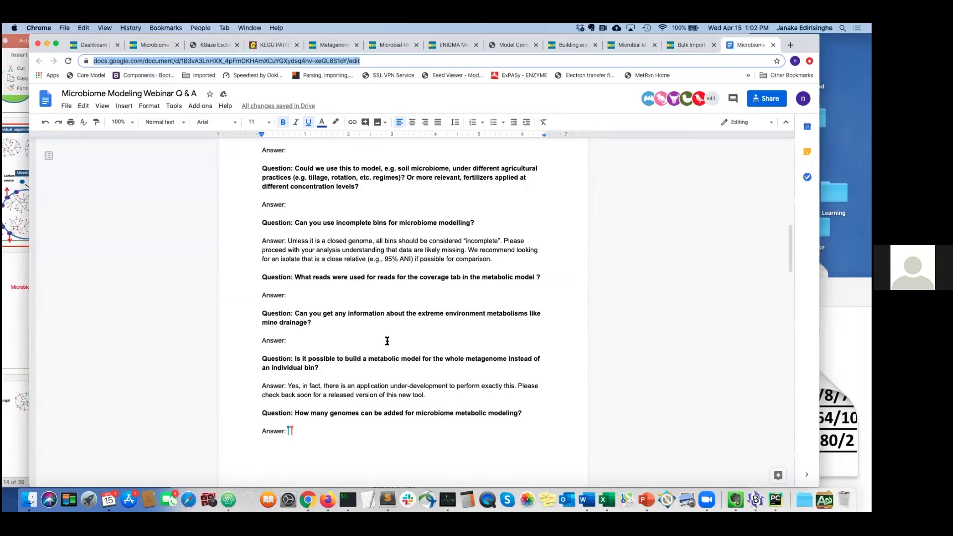
scroll(362, 332, down, 1)
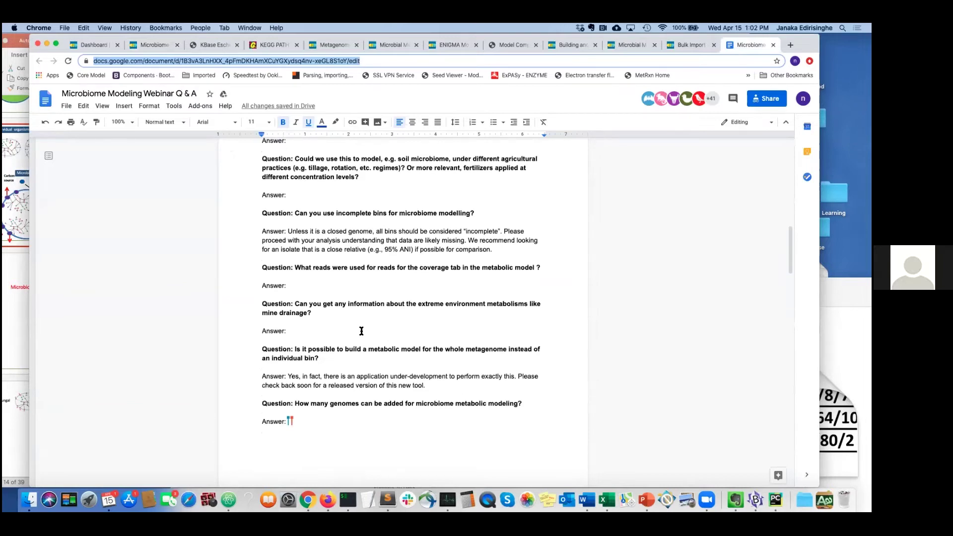
drag(295, 304, 312, 313)
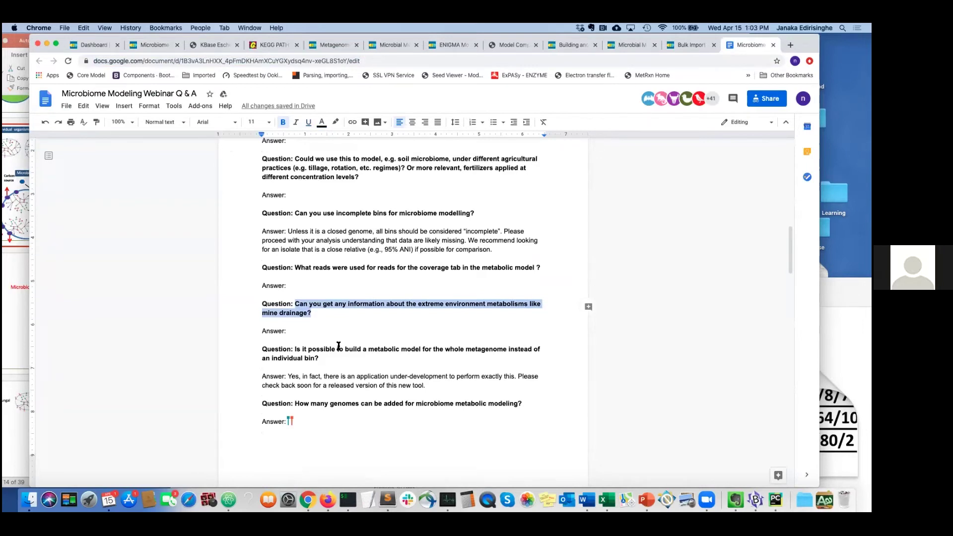
Highlight the phrase 'extreme environment metabolisms' in the mine drainage question.
scroll(340, 346, down, 2)
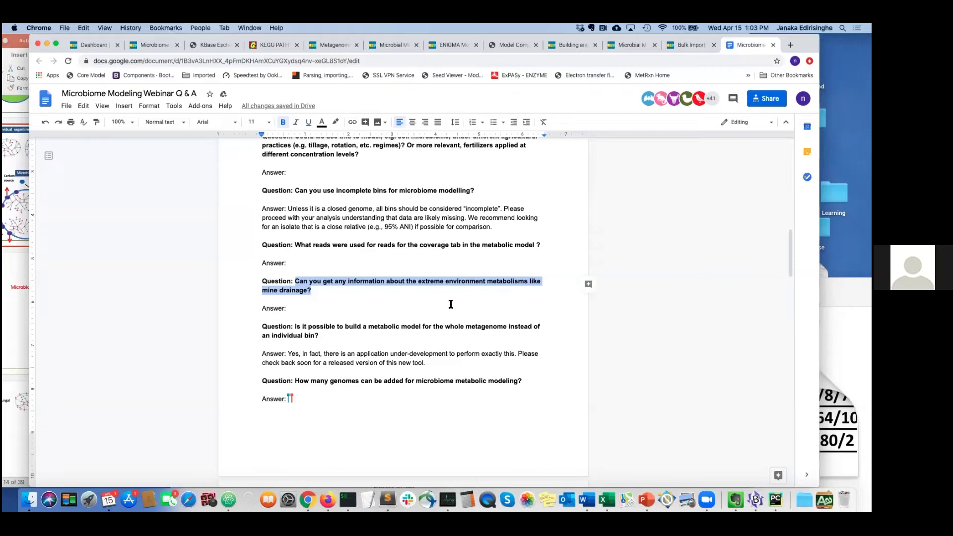
click(429, 281)
drag(418, 281, 528, 283)
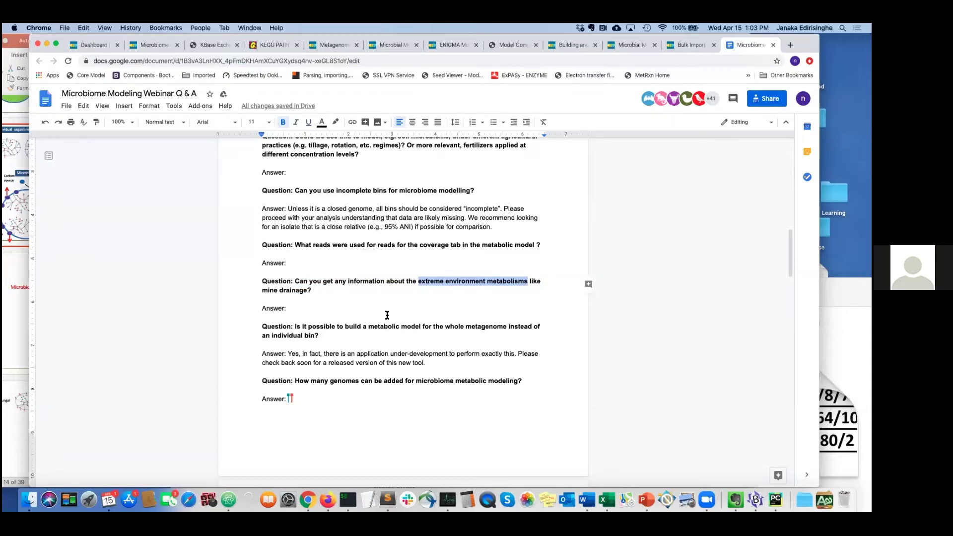
scroll(378, 314, down, 1)
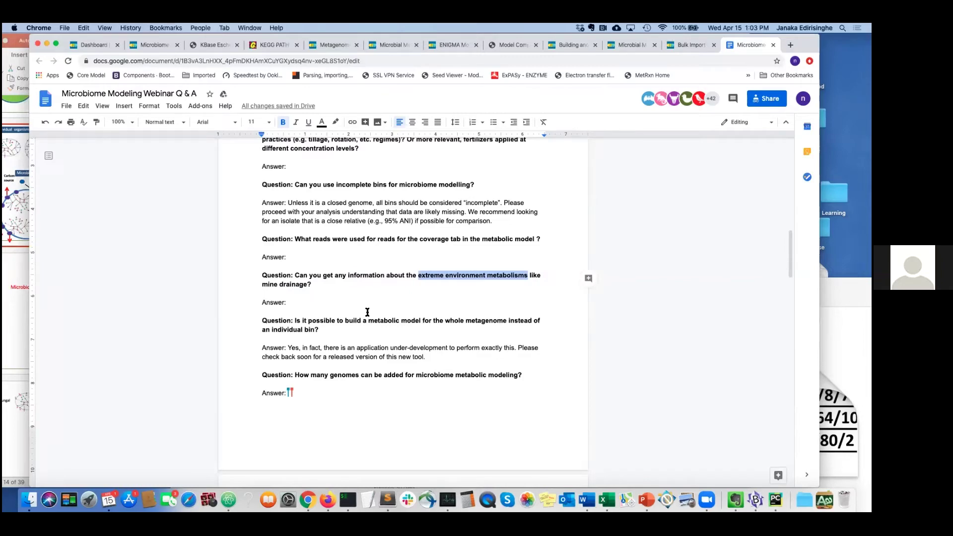
click(149, 48)
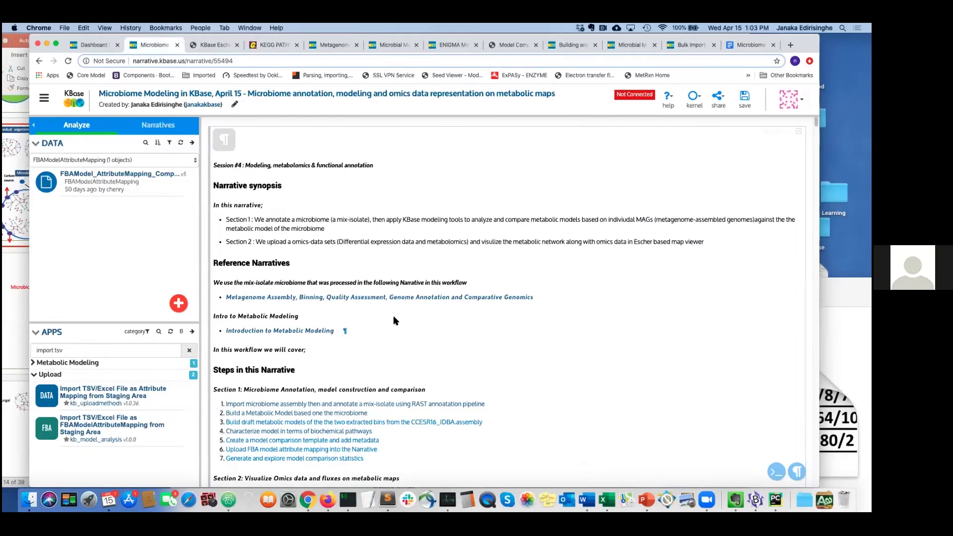
Scroll the Microbiome narrative down to the merged model's biomass table above Section 2.
scroll(407, 326, down, 20)
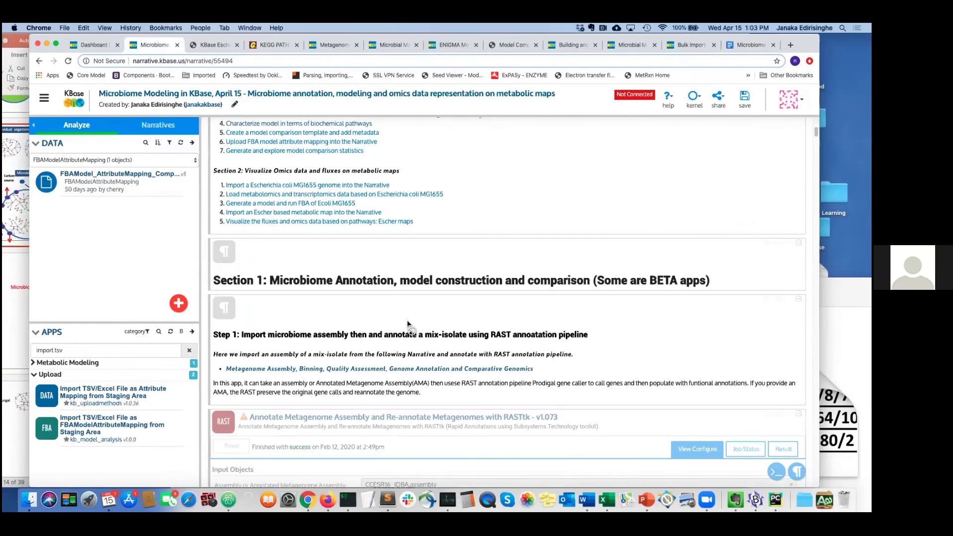
scroll(409, 322, up, 10)
scroll(411, 313, down, 10)
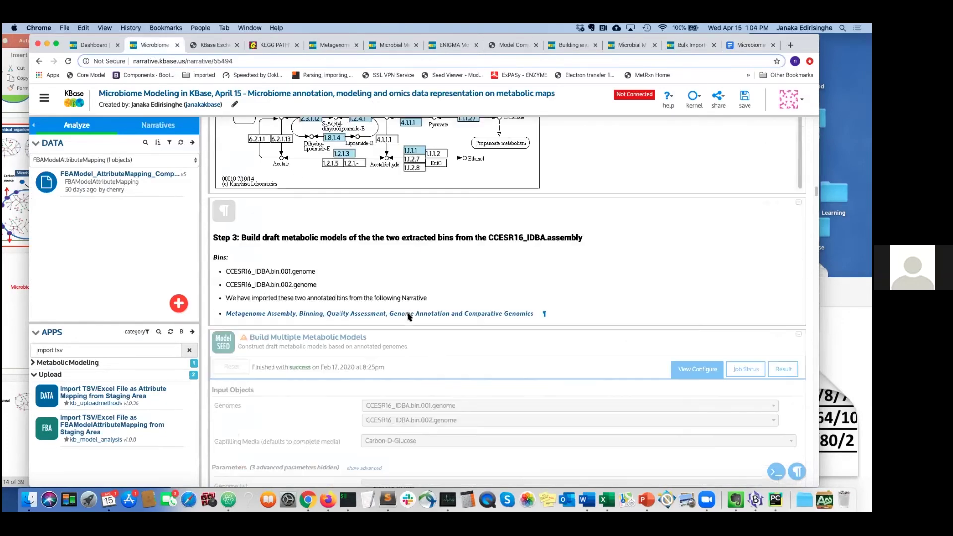
scroll(314, 328, down, 15)
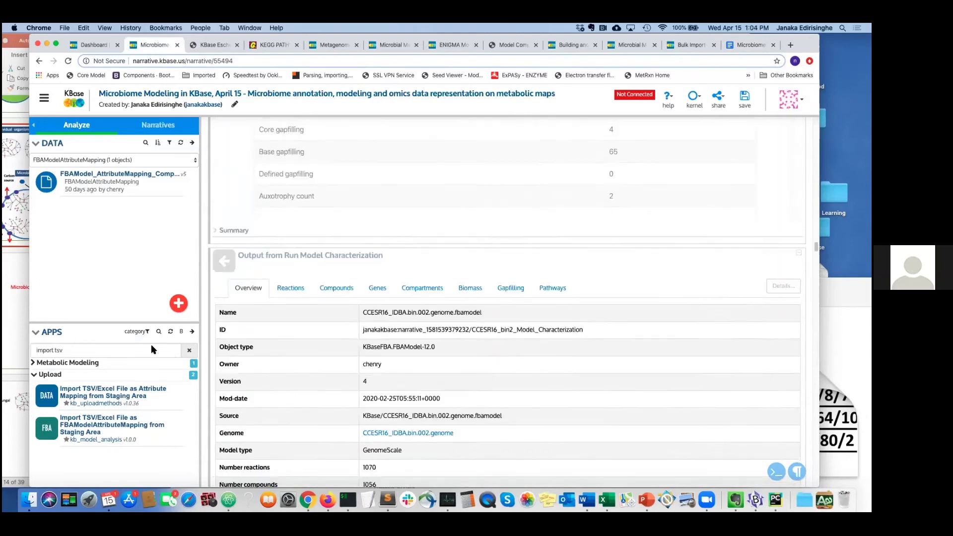
scroll(506, 303, down, 20)
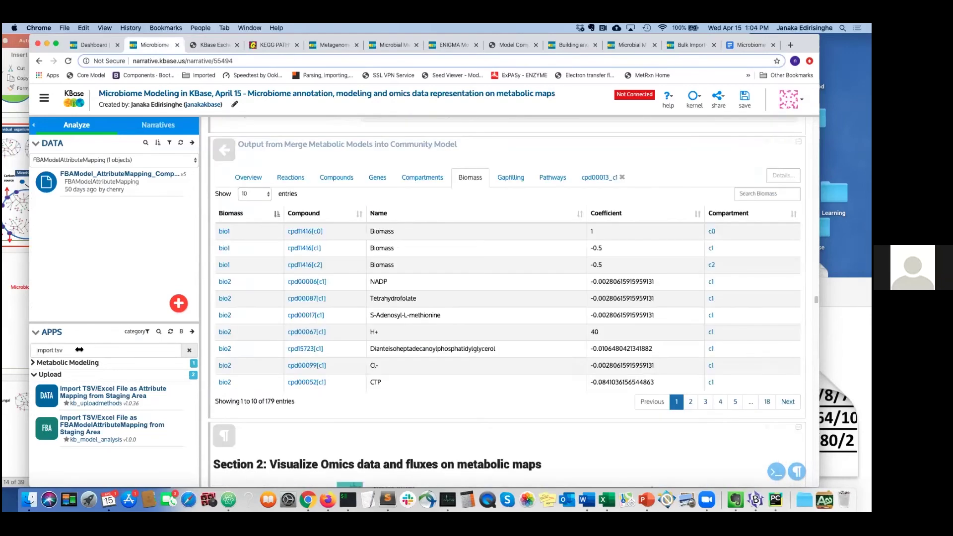
scroll(506, 303, down, 3)
Search apps for 'edit me' and add Edit Metabolic Model from Metabolic Modeling.
click(190, 350)
text(edit)
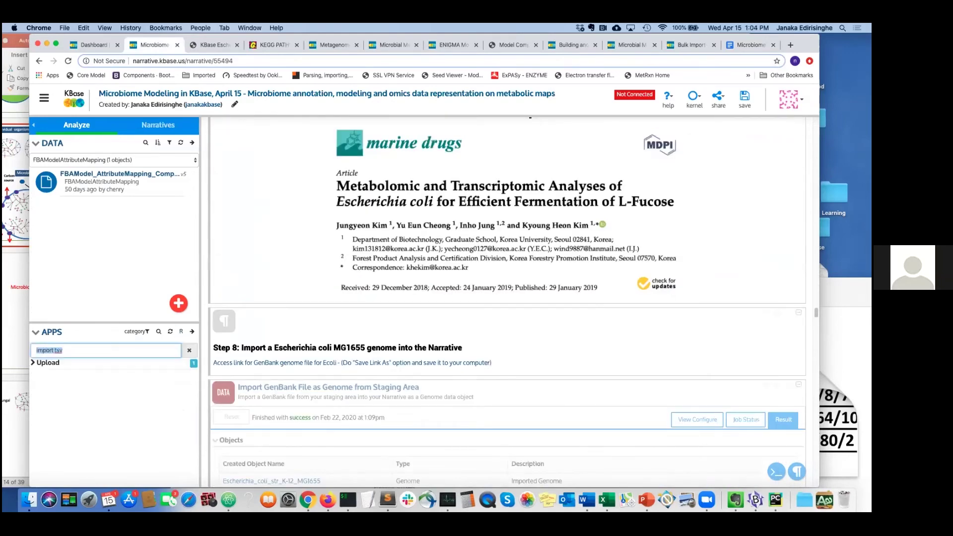
text( me)
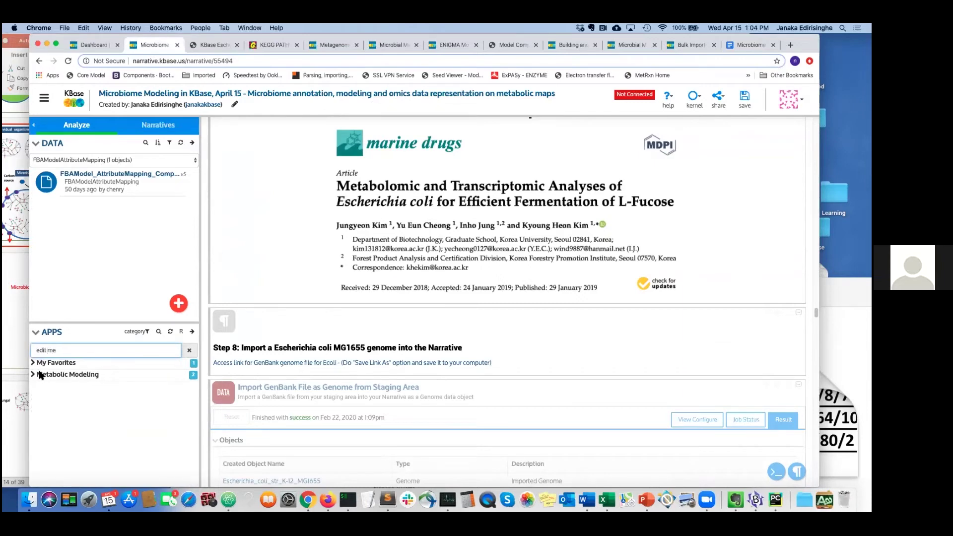
click(66, 375)
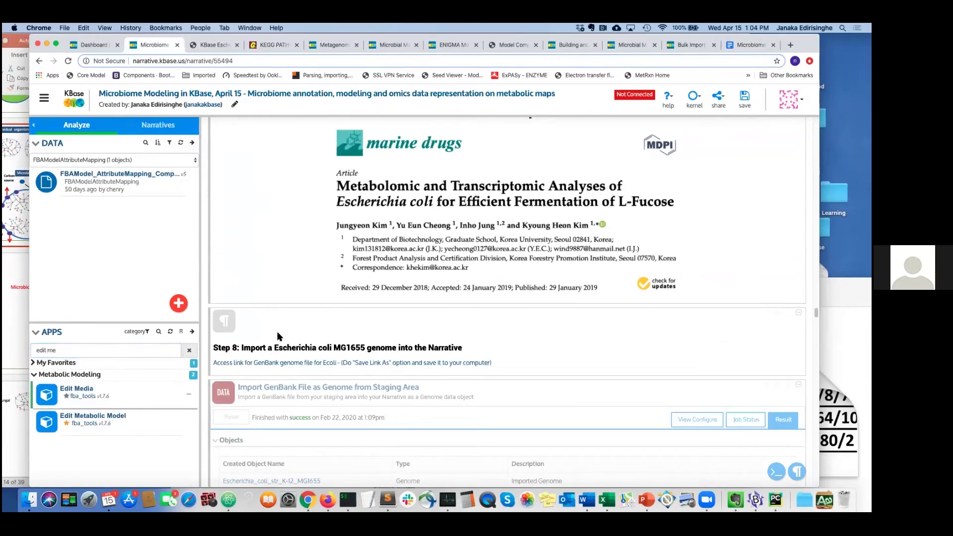
scroll(287, 314, down, 1)
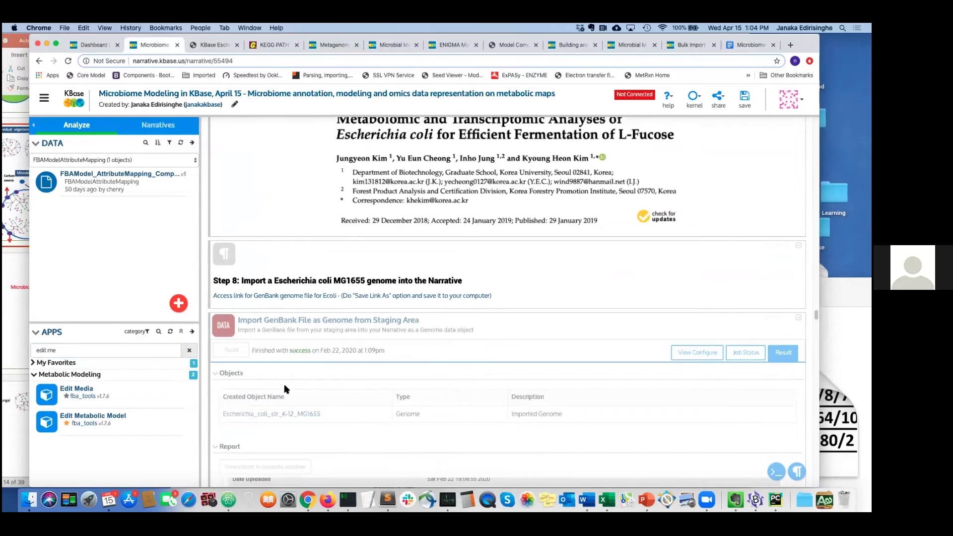
scroll(298, 373, up, 4)
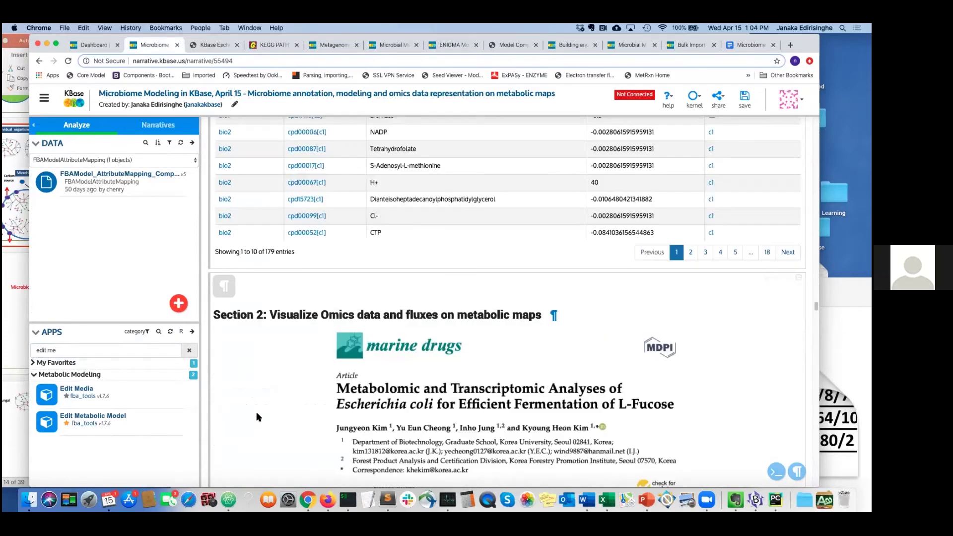
scroll(342, 165, up, 1)
scroll(376, 164, up, 4)
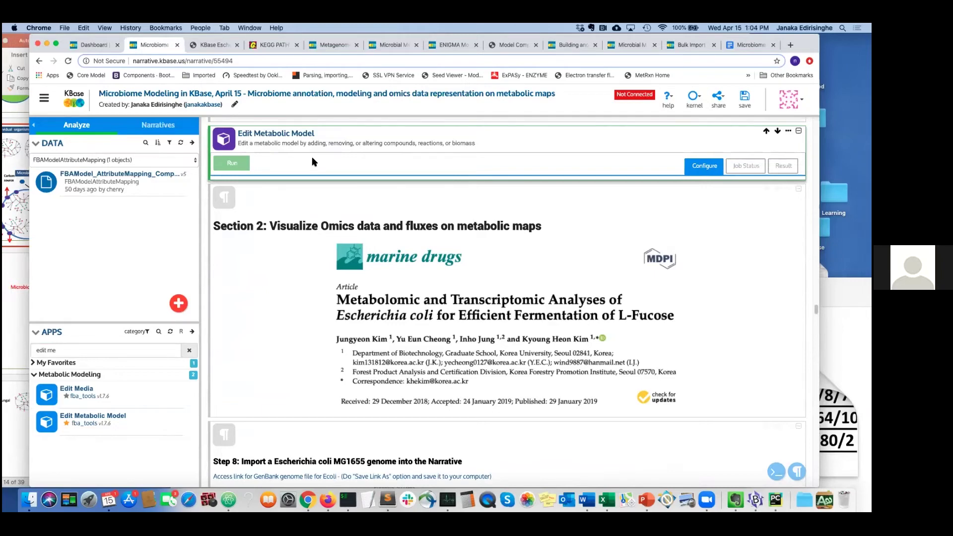
Scroll up to review the Run Model Characterization cell.
scroll(312, 161, up, 10)
scroll(311, 172, up, 15)
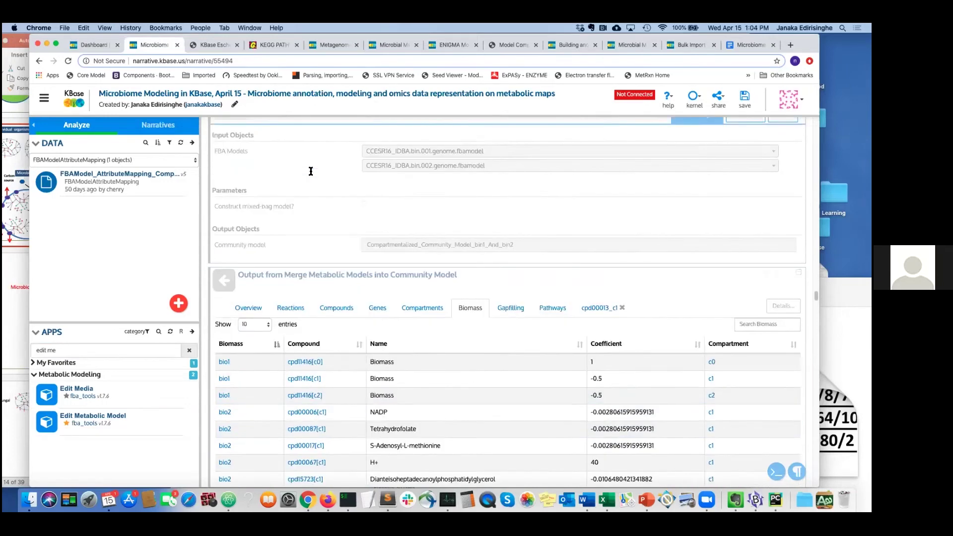
scroll(311, 172, up, 15)
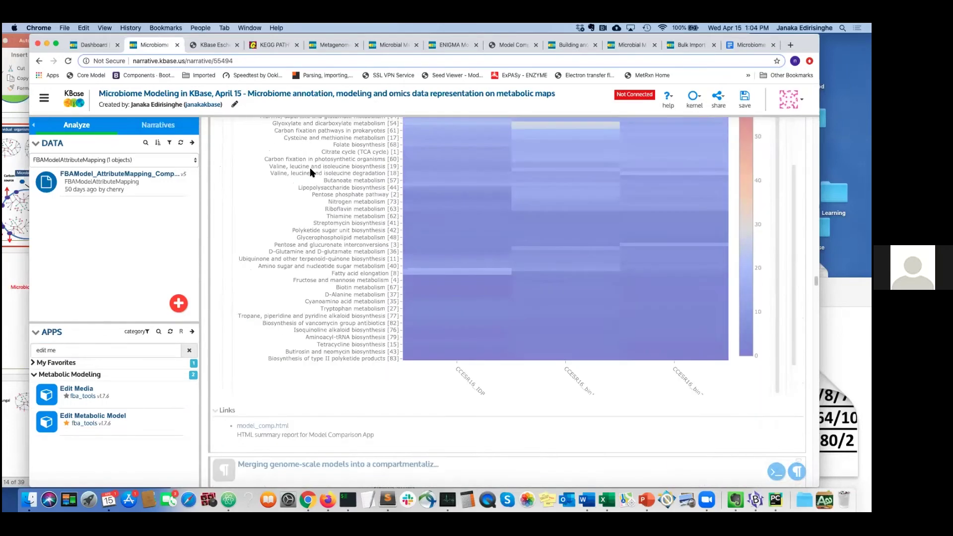
scroll(312, 173, up, 15)
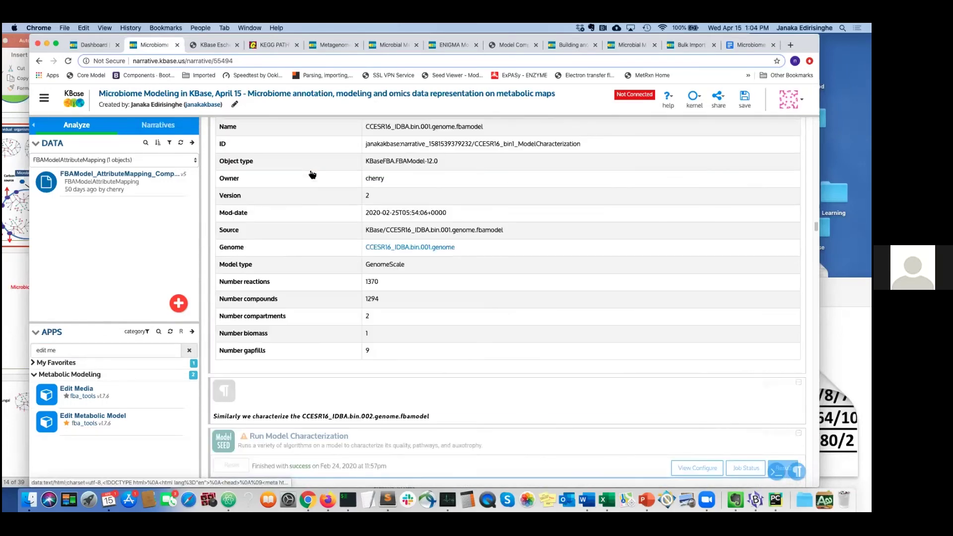
scroll(311, 172, up, 10)
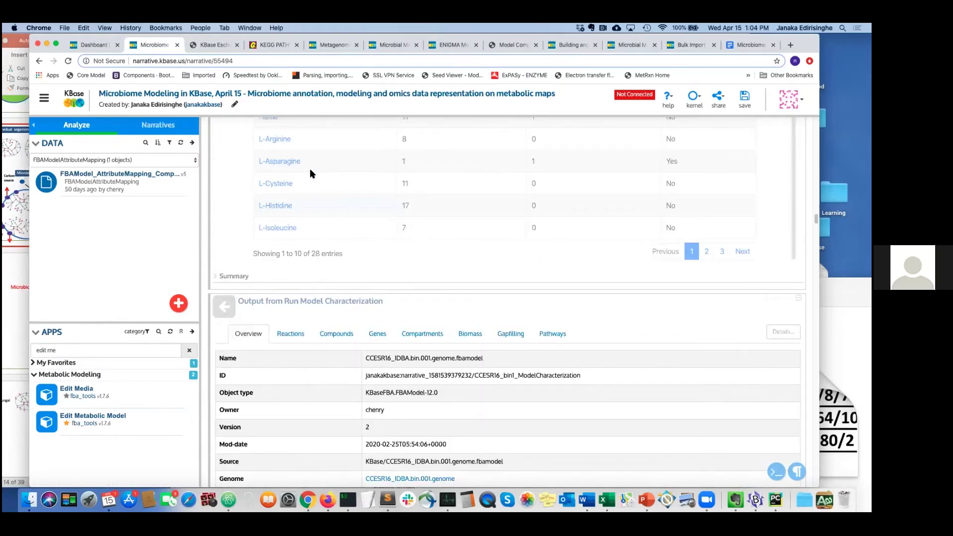
scroll(310, 172, up, 2)
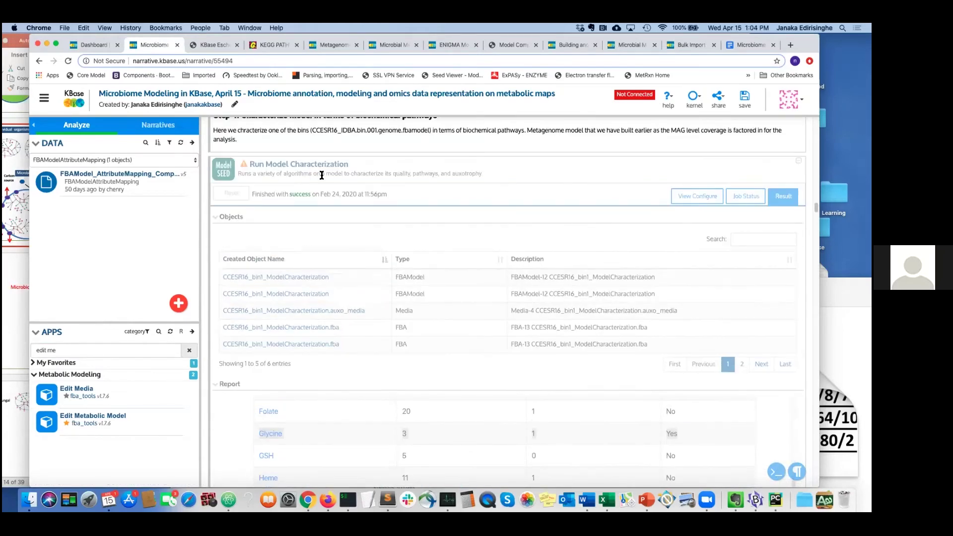
click(650, 228)
Review Step 3's Build Multiple Metabolic Models cell, then return to the Q&A document.
scroll(366, 252, up, 10)
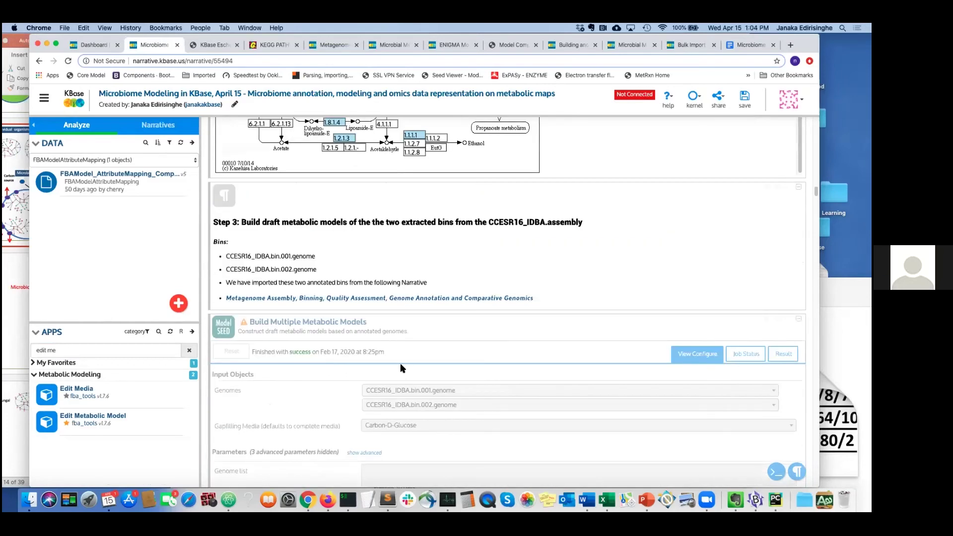
click(297, 310)
scroll(382, 363, down, 3)
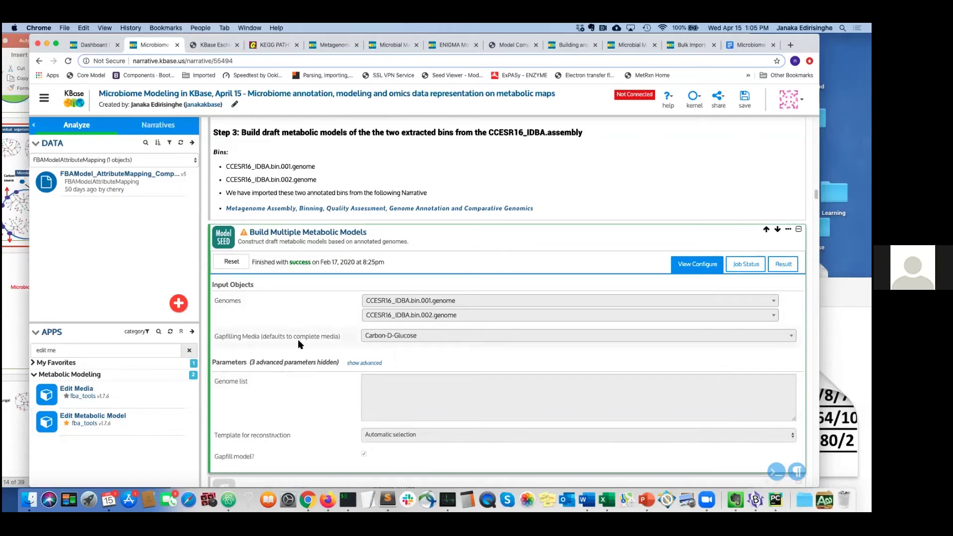
click(740, 45)
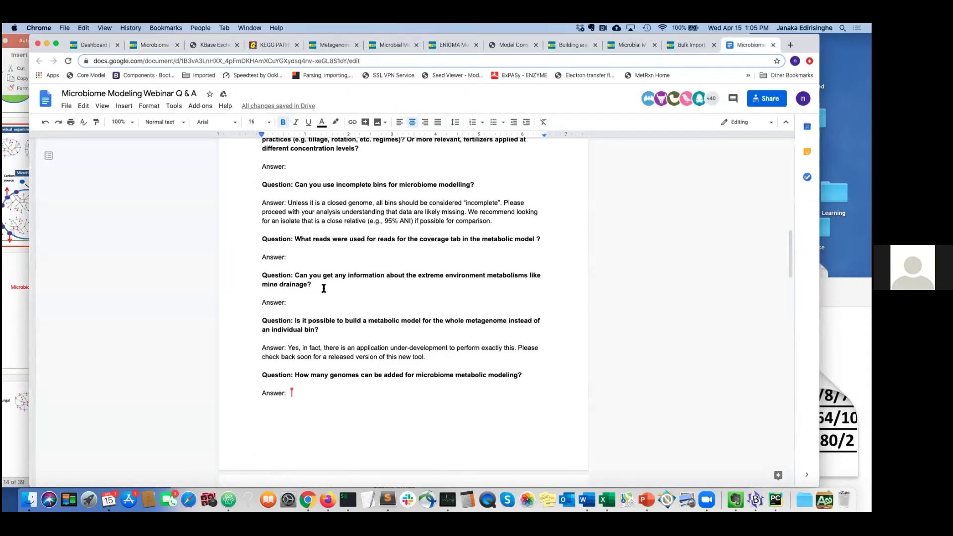
Scroll through the questions around the genome-count question, then go back to the KBase narrative.
scroll(353, 311, down, 2)
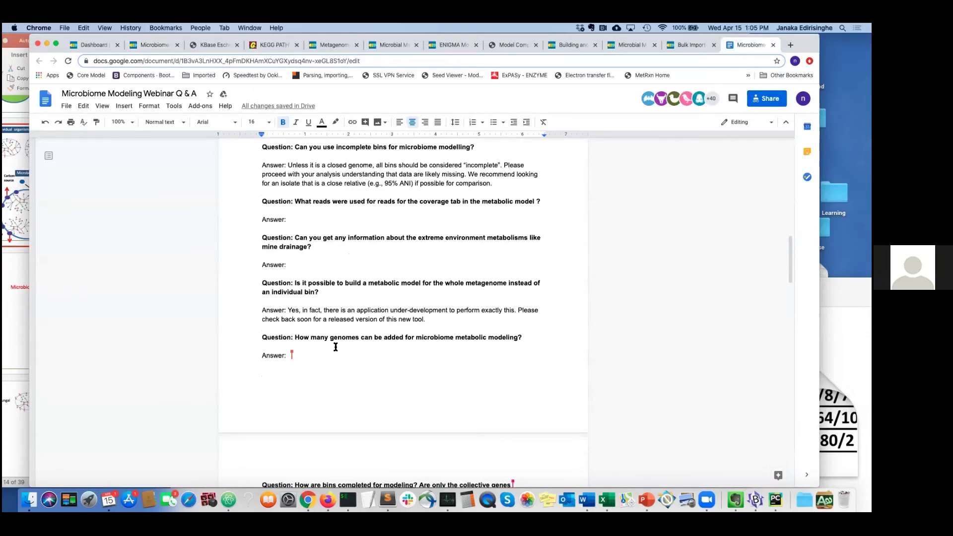
scroll(335, 348, down, 1)
scroll(336, 348, down, 1)
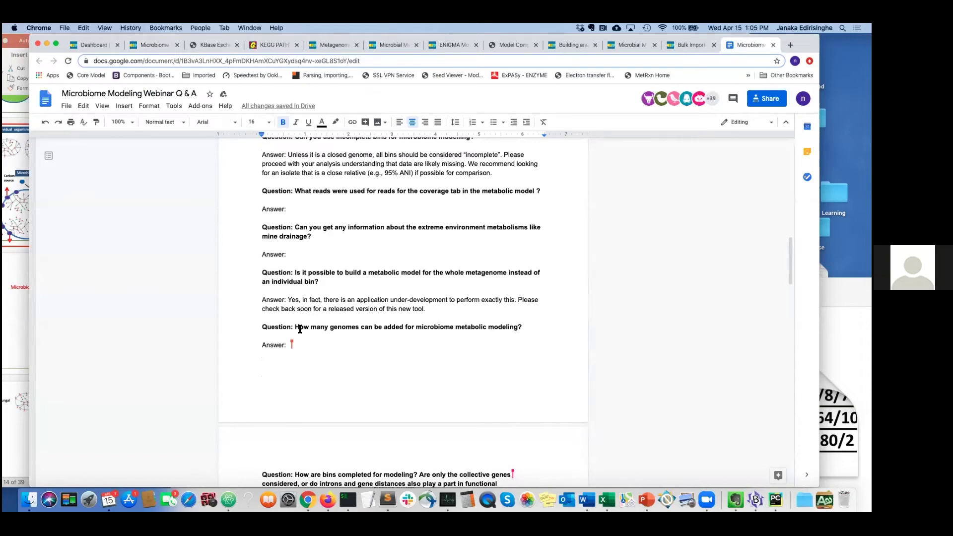
scroll(313, 326, down, 2)
scroll(306, 328, down, 1)
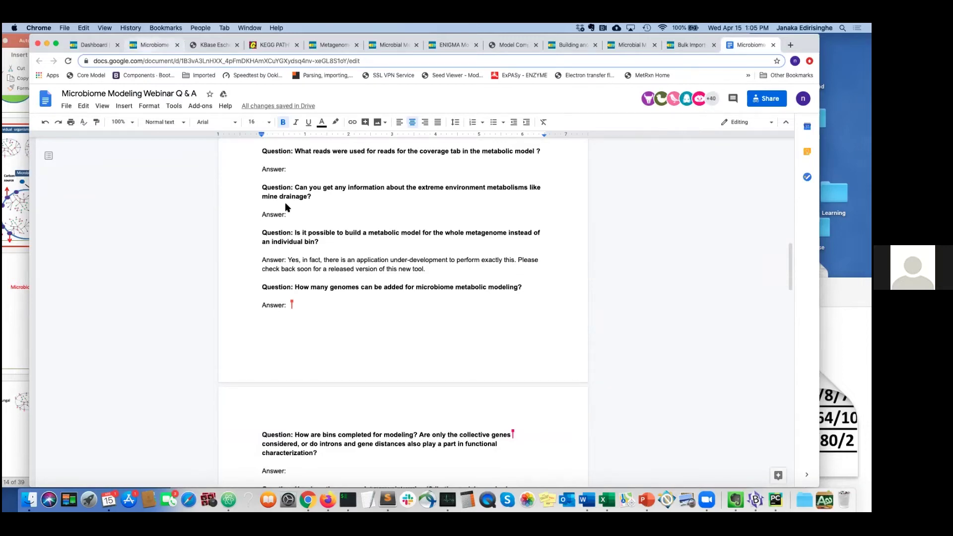
click(149, 46)
scroll(321, 258, up, 15)
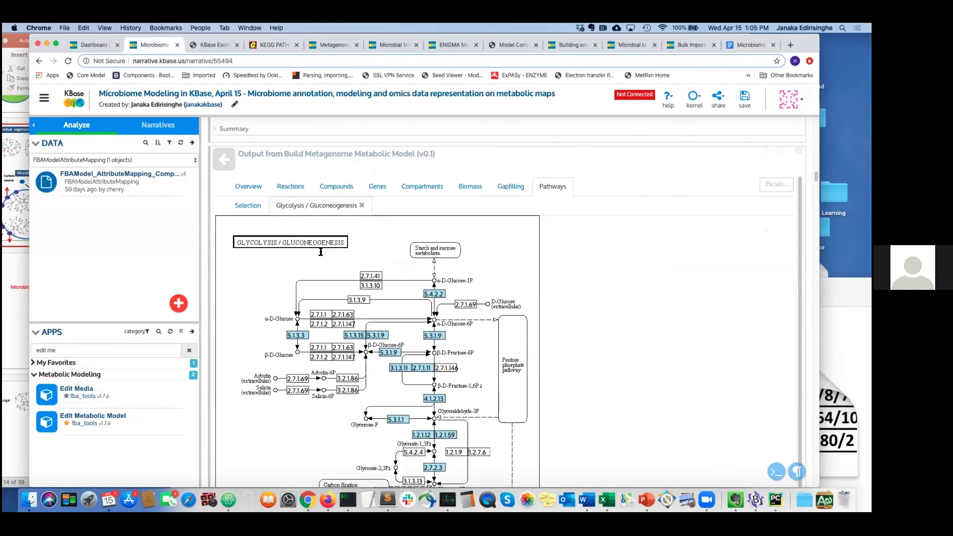
Review the Step 1 RAST annotation cell.
scroll(321, 255, up, 15)
scroll(321, 206, down, 10)
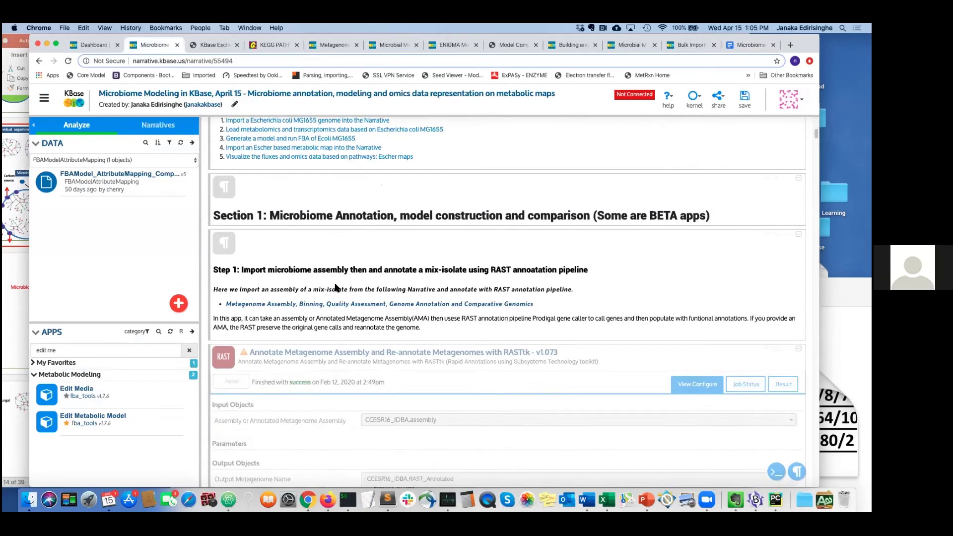
click(322, 254)
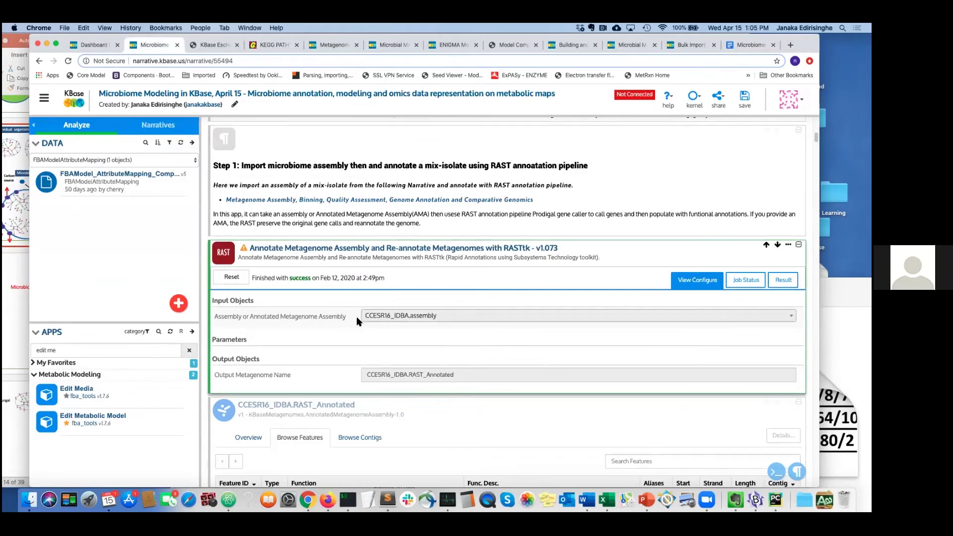
scroll(358, 322, down, 1)
scroll(358, 322, down, 5)
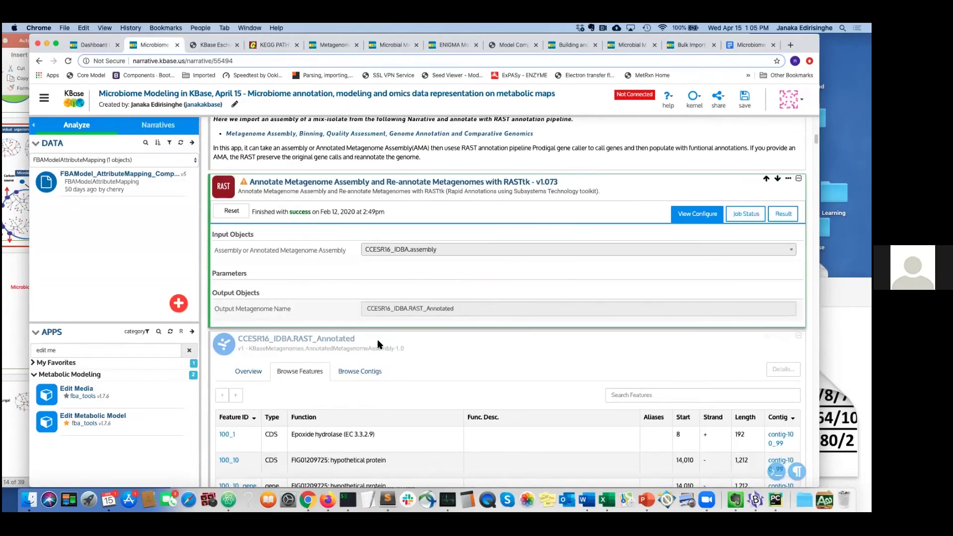
scroll(379, 349, down, 10)
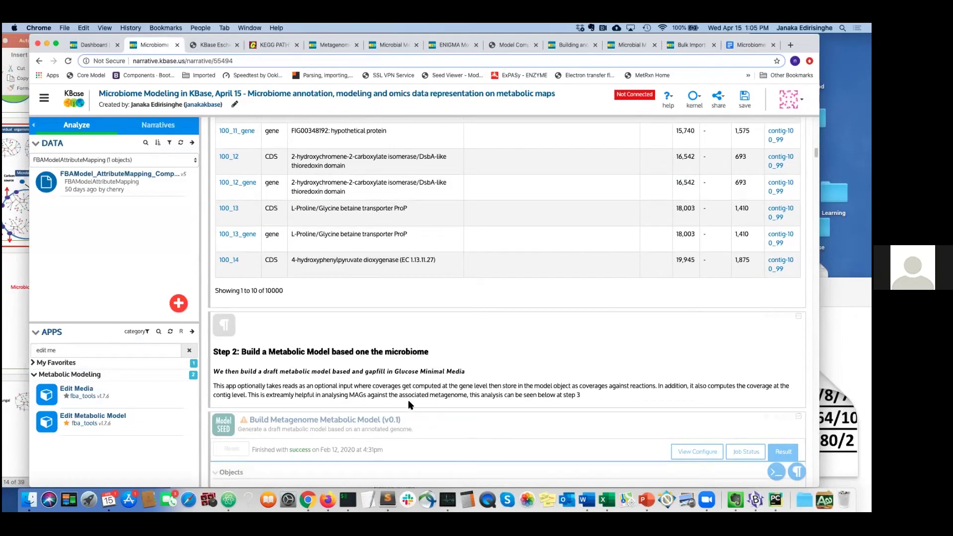
scroll(411, 406, down, 2)
Review the Build Metagenome Metabolic Model output and the Merge Metabolic Models cell for bin.001 and bin.002.
click(423, 367)
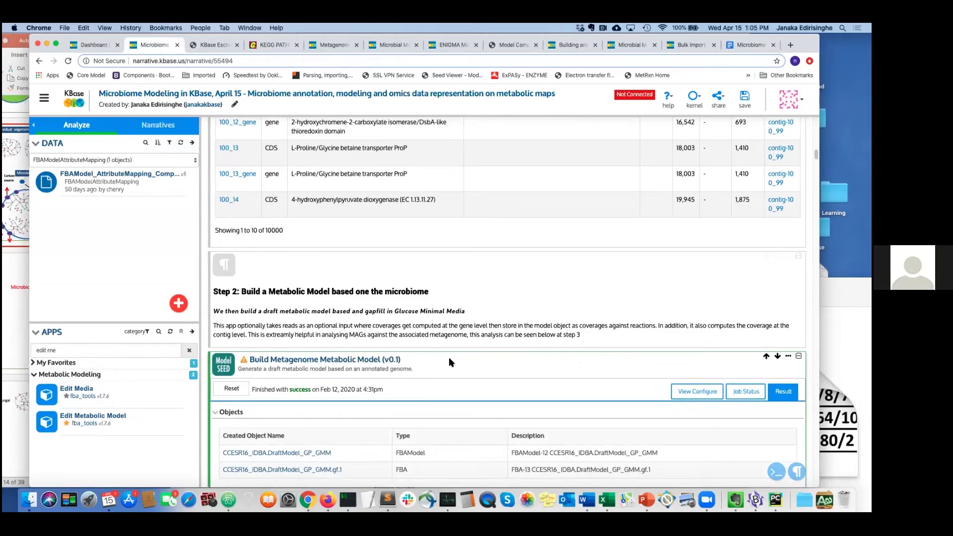
scroll(448, 356, down, 2)
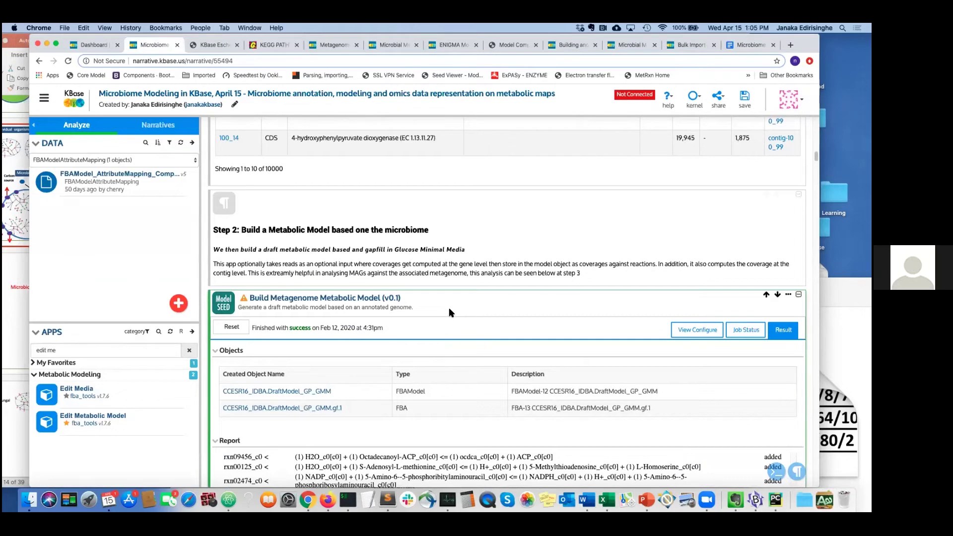
scroll(447, 307, down, 1)
scroll(446, 306, down, 3)
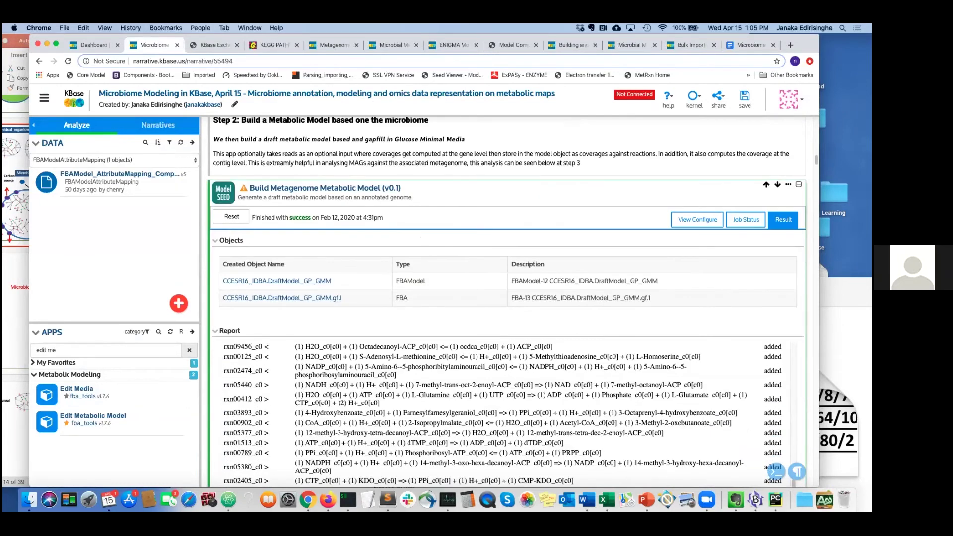
scroll(507, 303, down, 20)
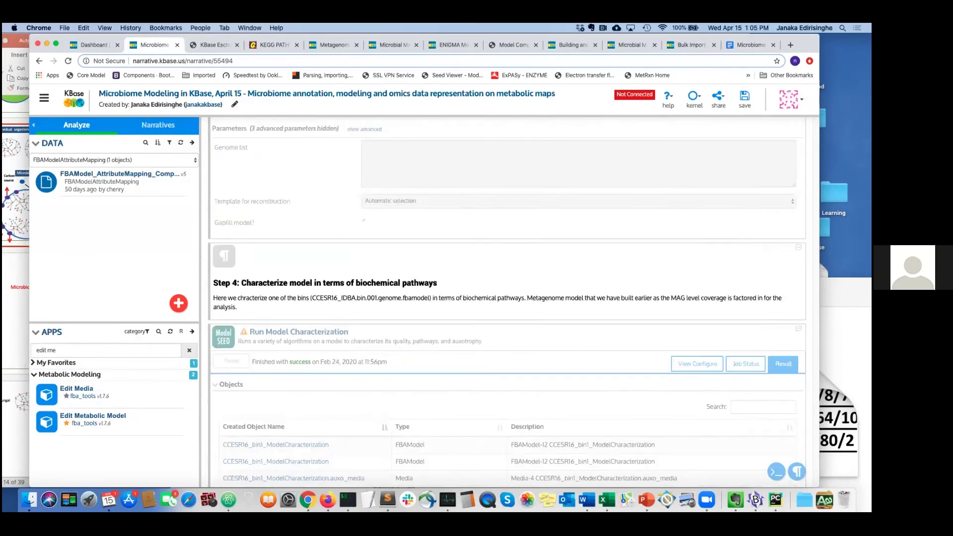
scroll(506, 303, down, 20)
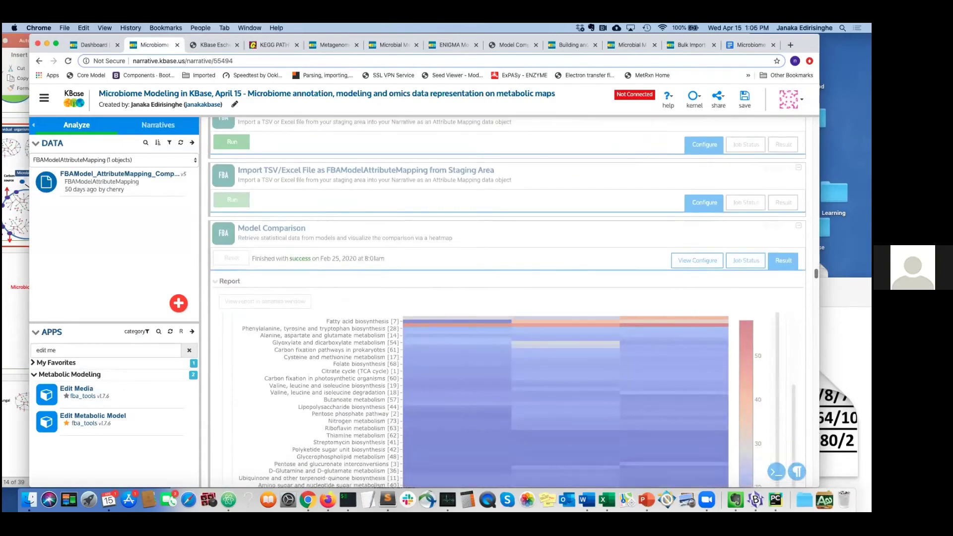
scroll(603, 230, down, 5)
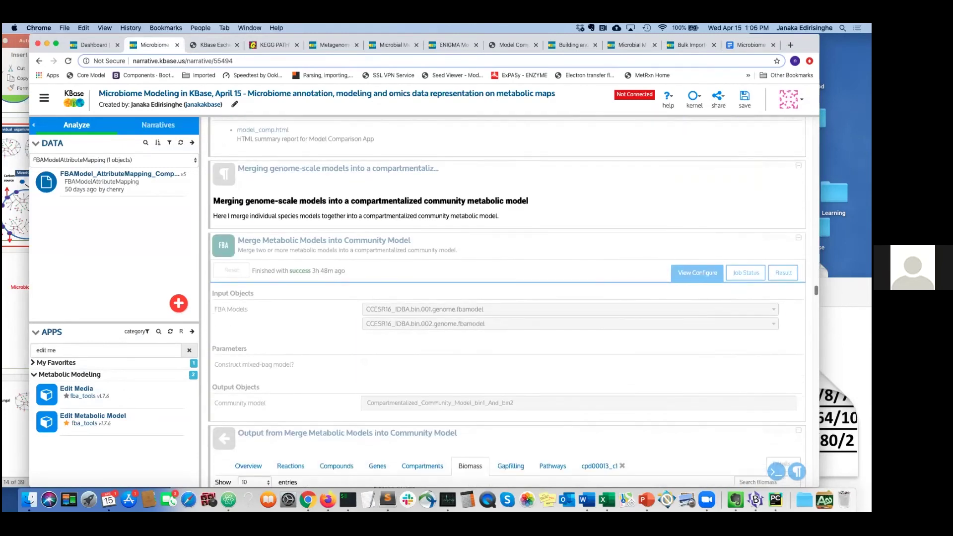
scroll(595, 218, down, 1)
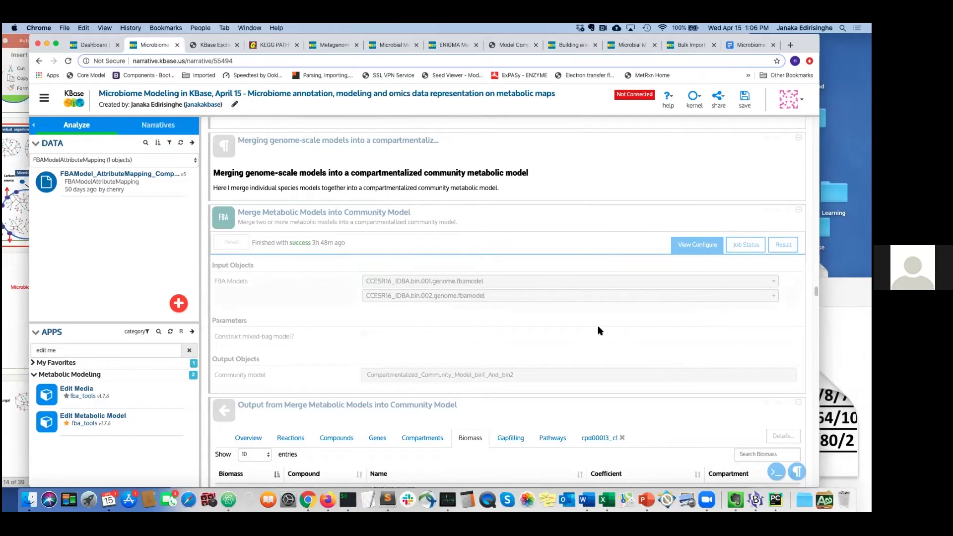
click(550, 313)
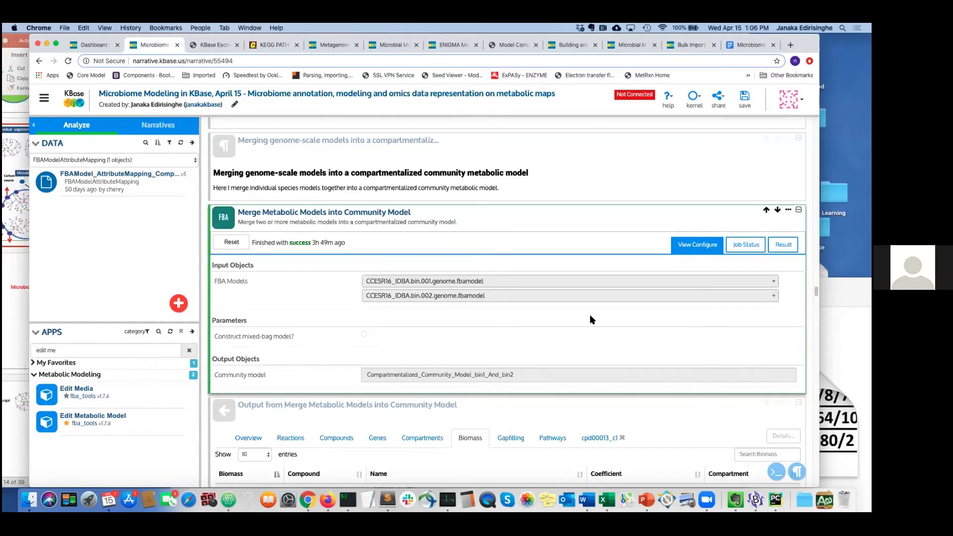
click(729, 47)
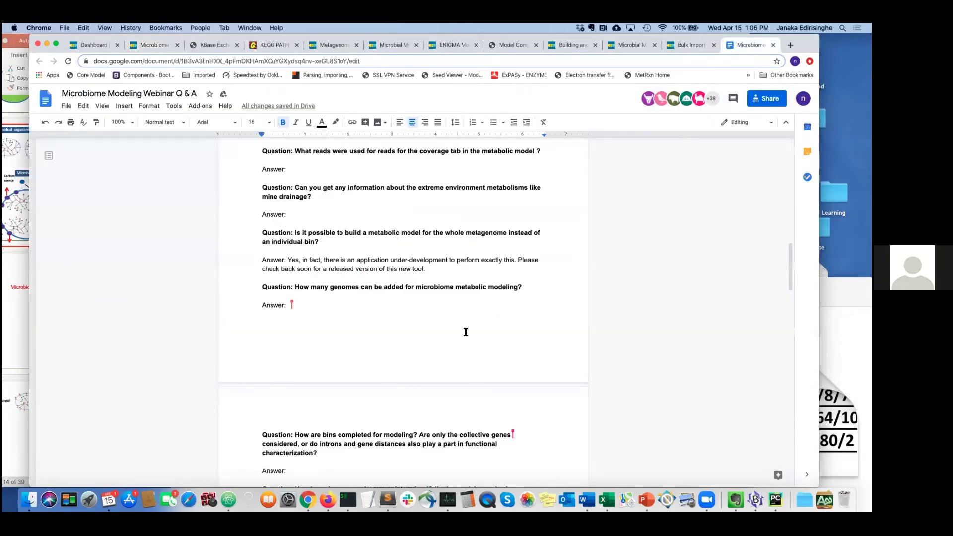
Select 'introns' in the bins question and place the cursor on the blank line below it.
scroll(466, 332, down, 5)
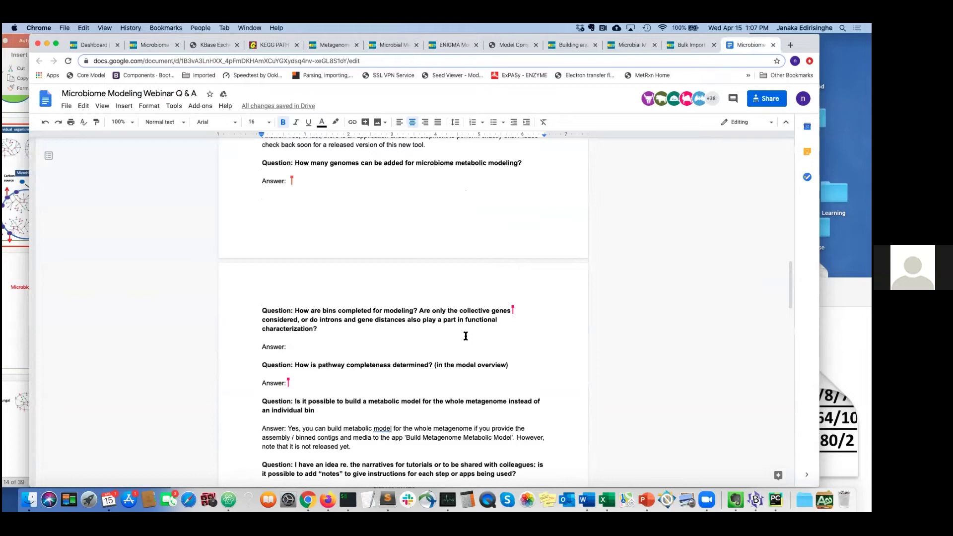
scroll(466, 335, down, 1)
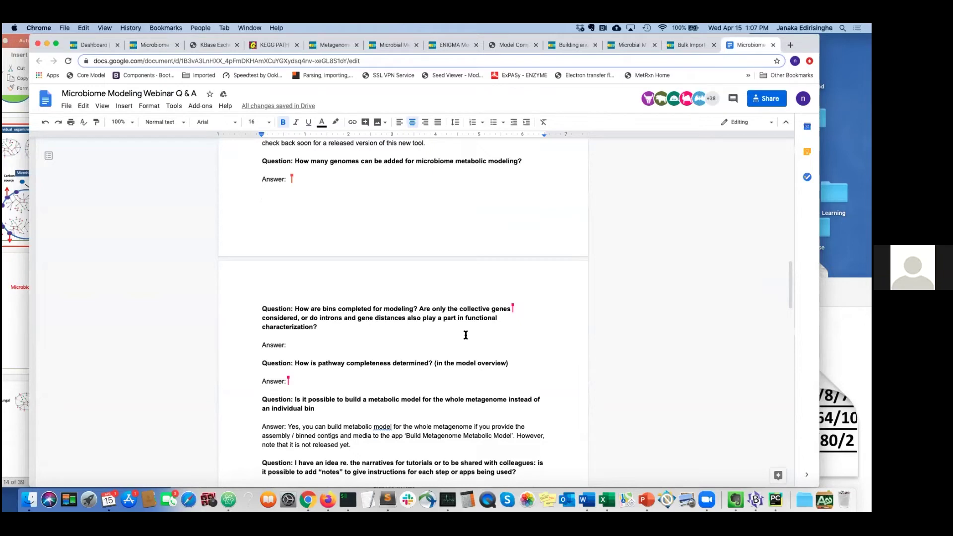
drag(319, 317, 341, 318)
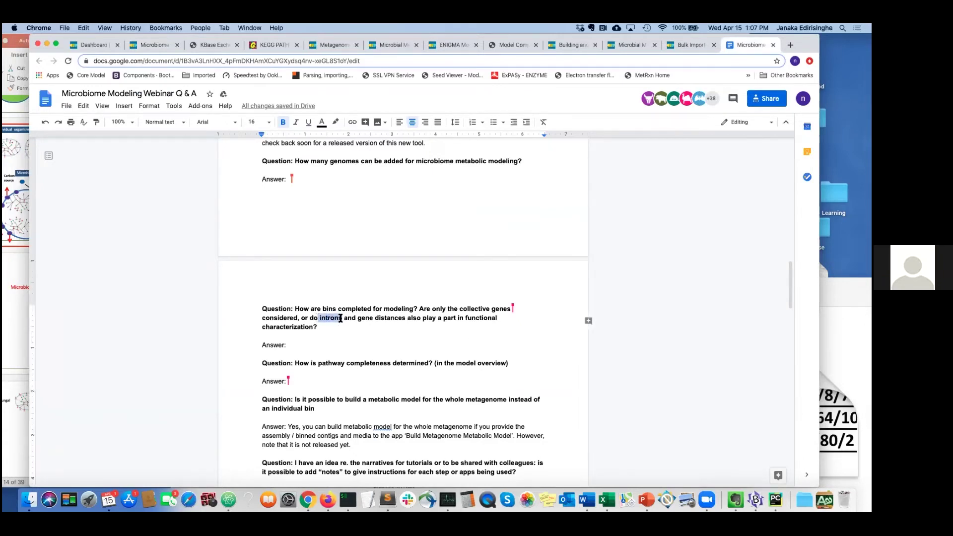
click(395, 335)
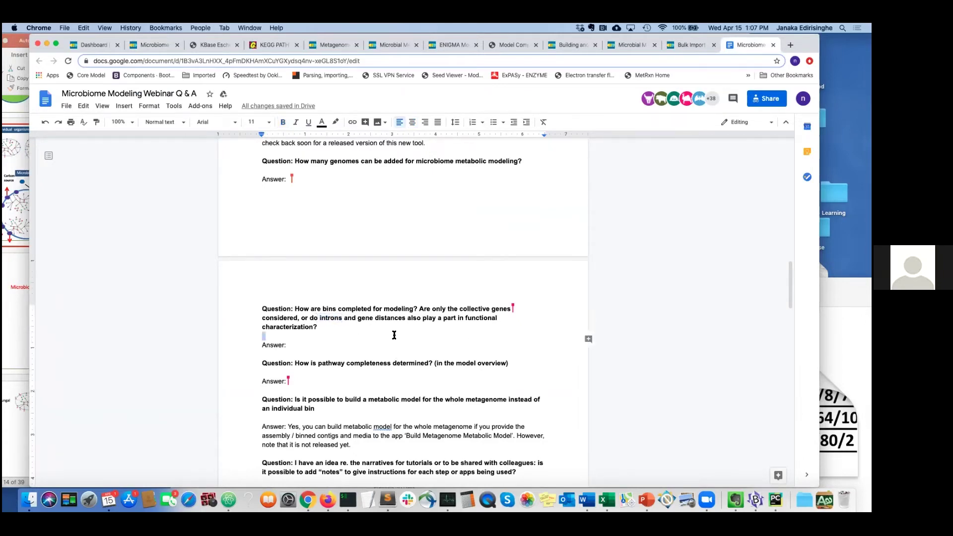
scroll(394, 335, down, 3)
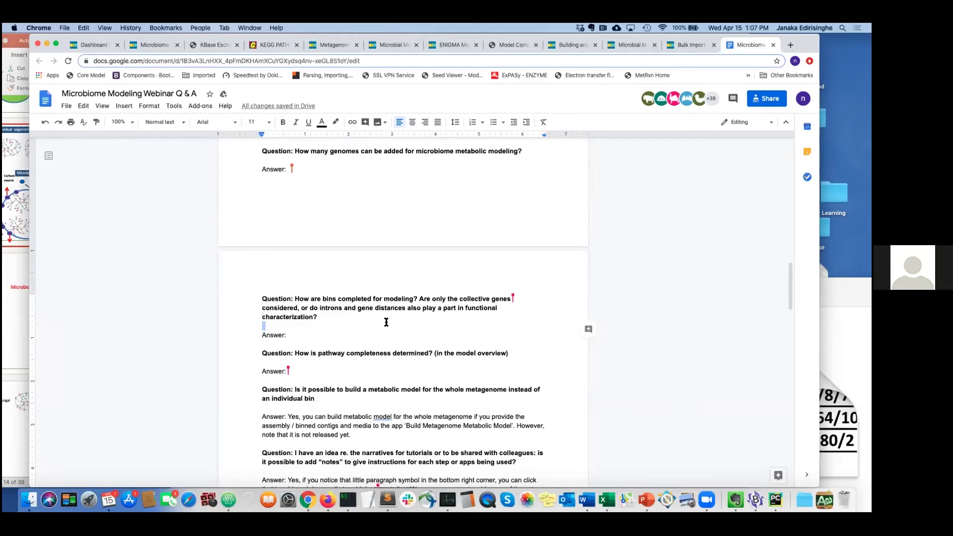
Highlight the gap-filling media question, then switch back to the KBase narrative.
scroll(417, 369, down, 2)
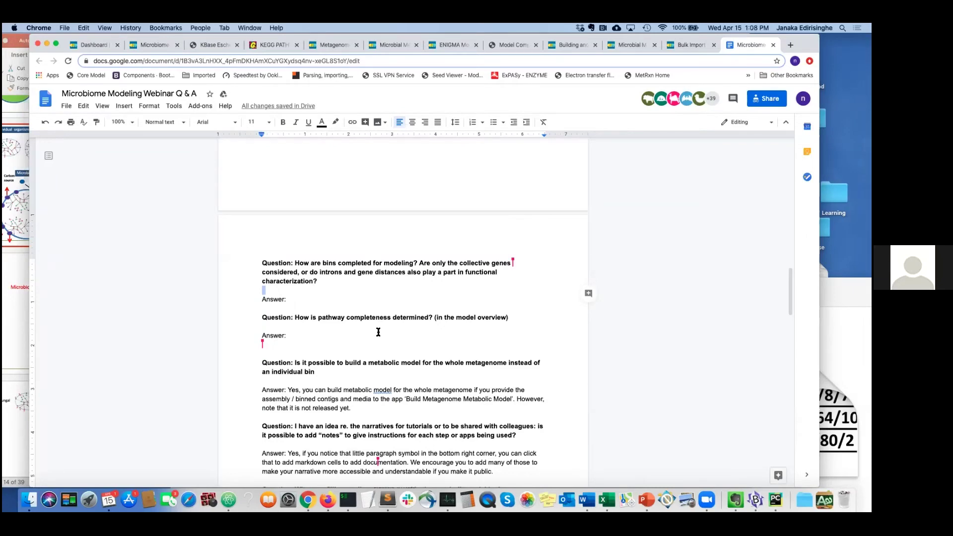
scroll(379, 332, down, 5)
scroll(379, 331, down, 2)
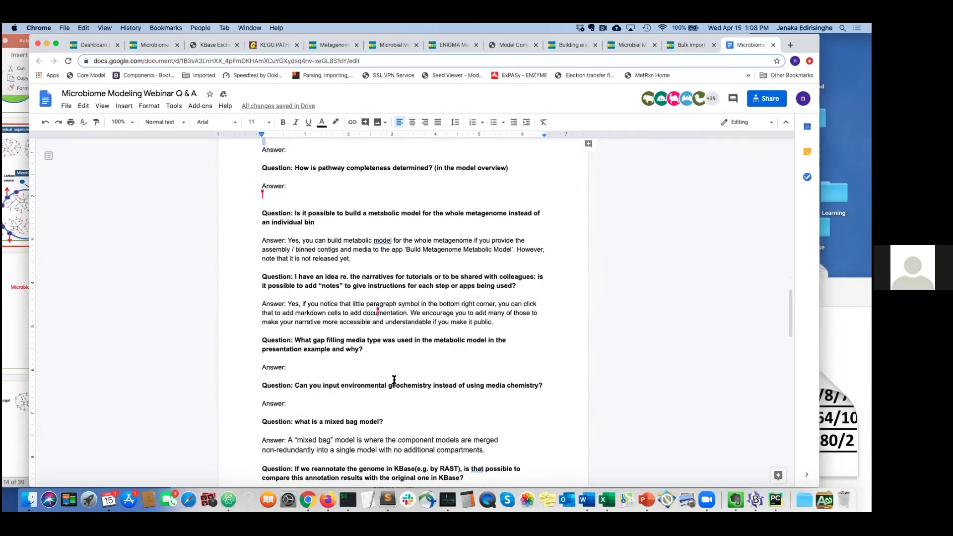
scroll(376, 367, down, 1)
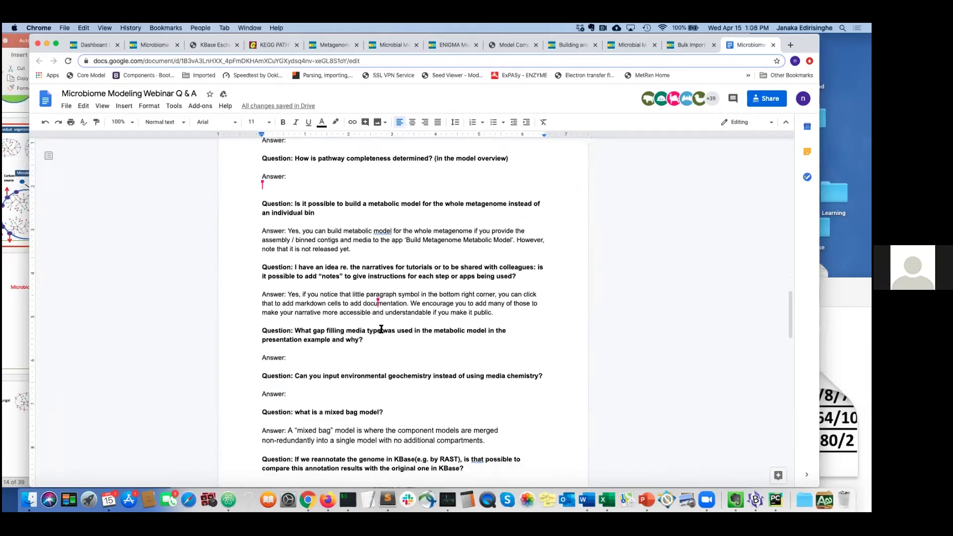
drag(383, 331, 469, 338)
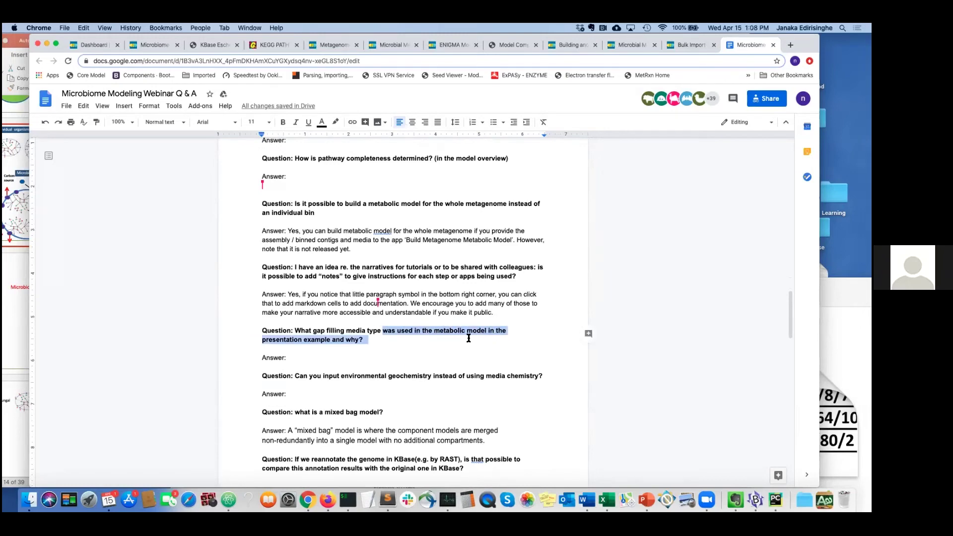
click(149, 46)
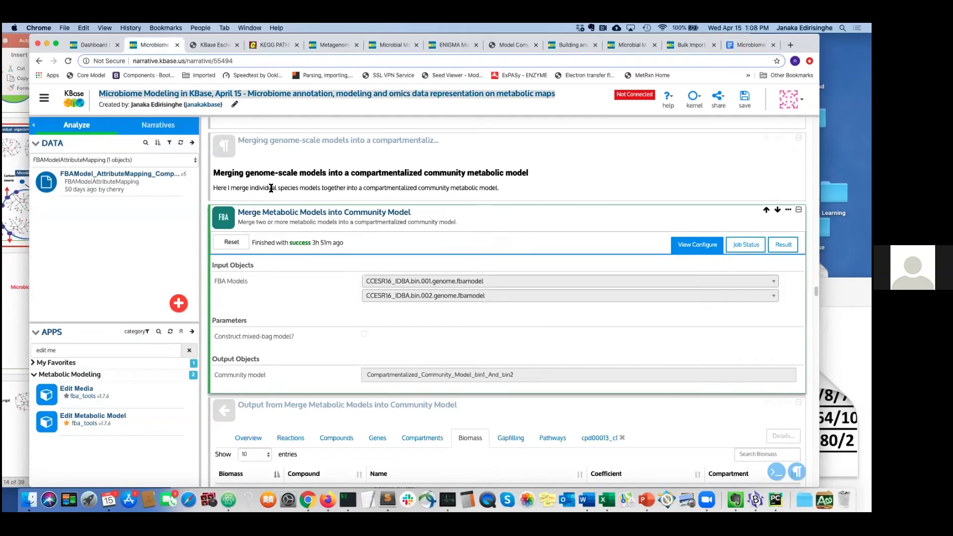
Show that Step 3's Build Multiple Metabolic Models cell used Carbon-D-Glucose as its gapfilling media.
scroll(280, 194, up, 10)
scroll(279, 194, up, 5)
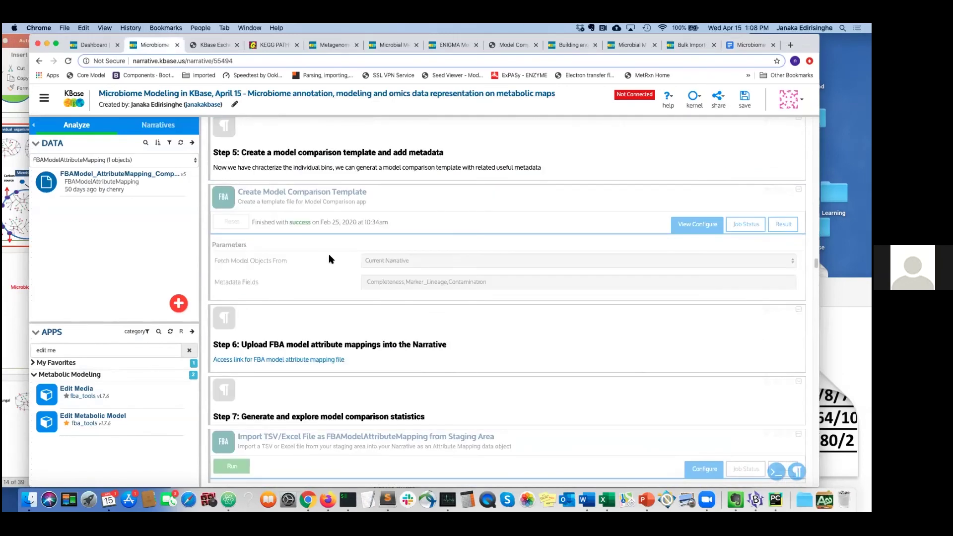
scroll(338, 285, down, 2)
scroll(339, 287, up, 5)
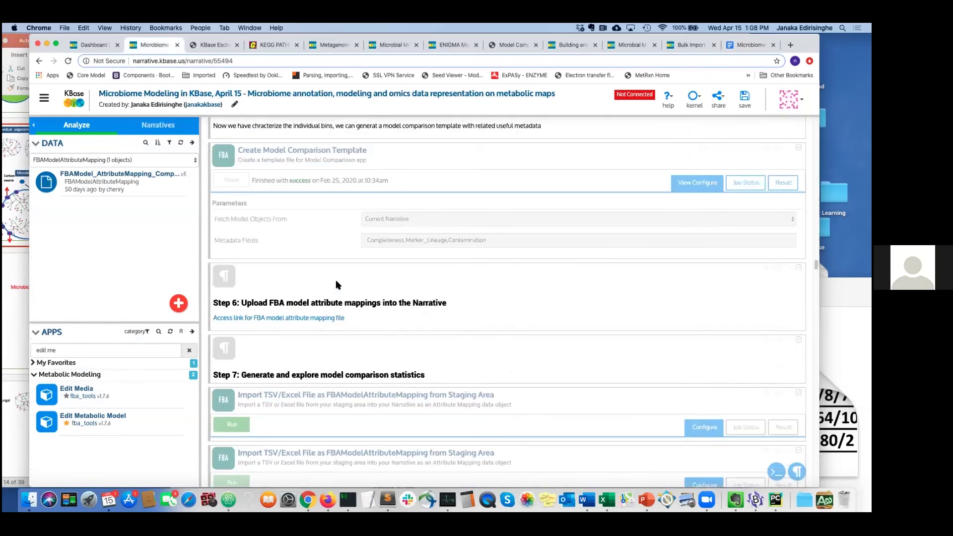
scroll(337, 284, up, 15)
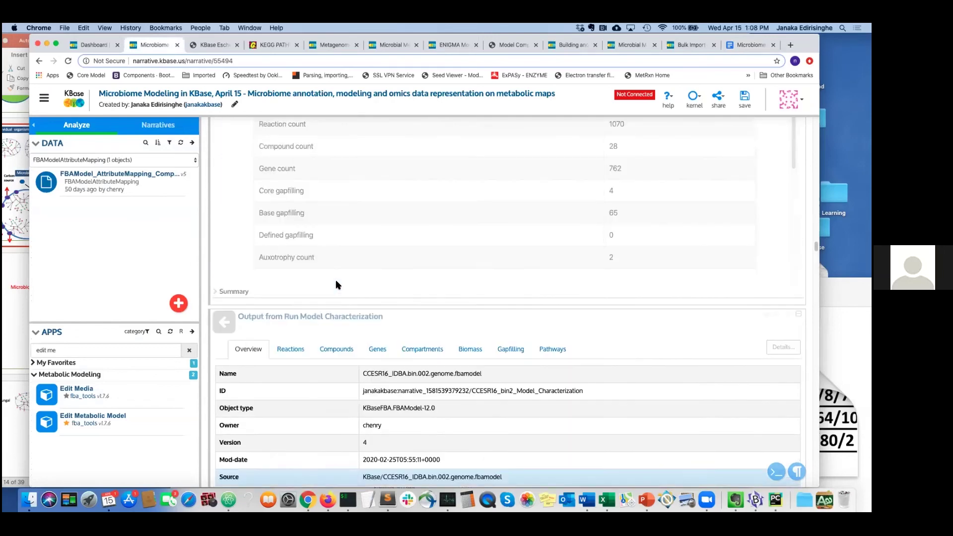
scroll(337, 285, up, 10)
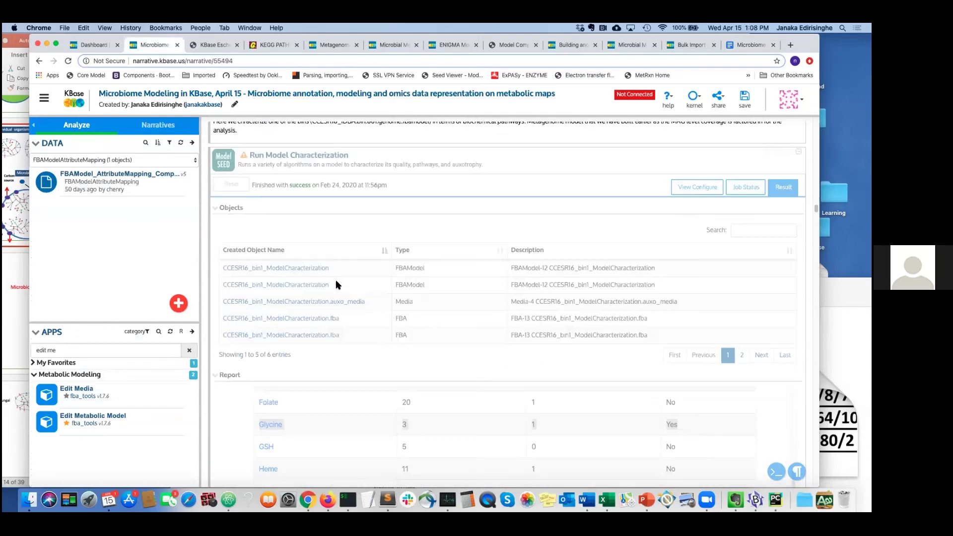
scroll(336, 284, up, 10)
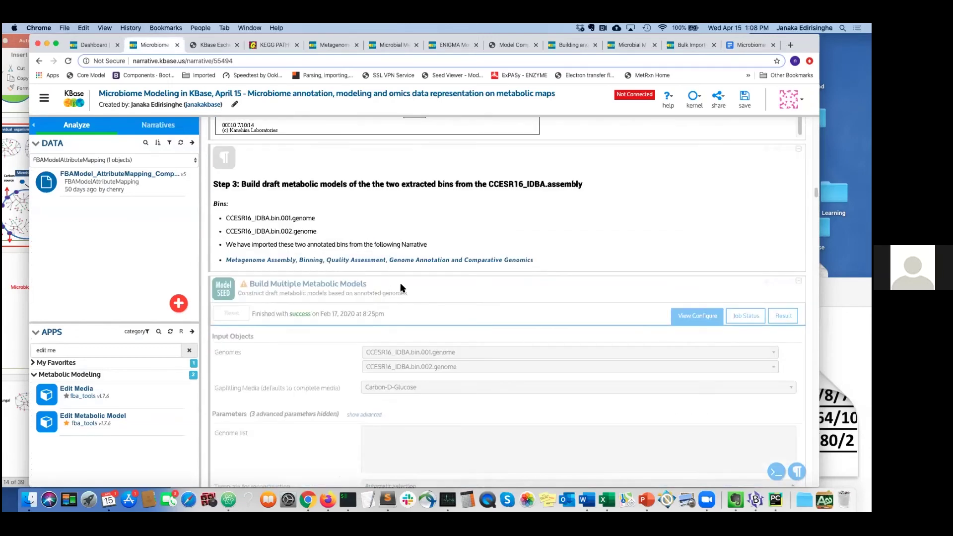
click(273, 360)
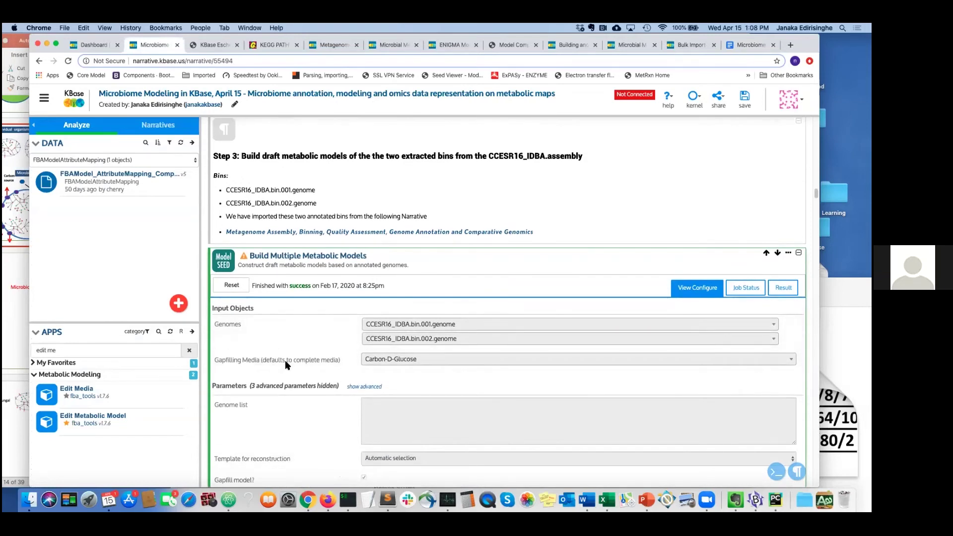
click(375, 362)
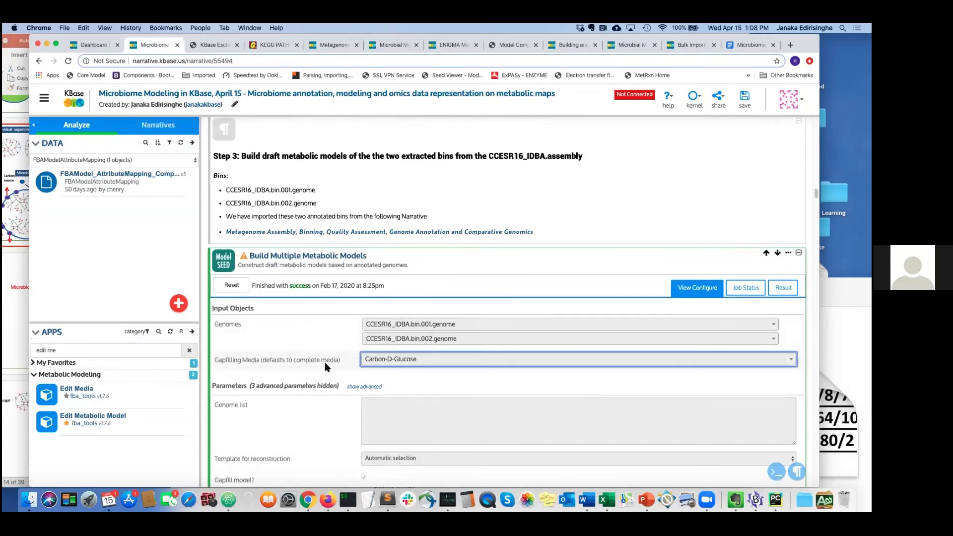
scroll(318, 362, down, 1)
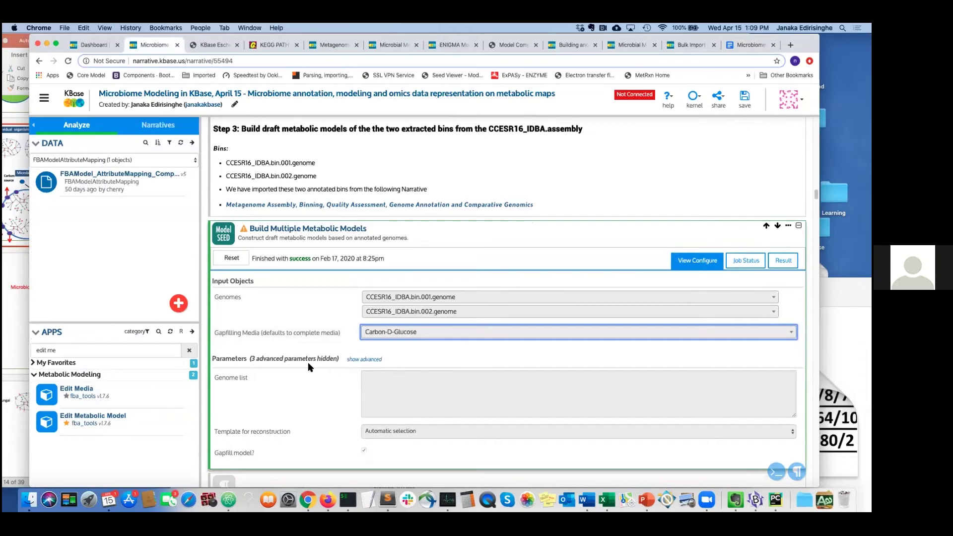
scroll(308, 367, down, 1)
scroll(308, 367, down, 1)
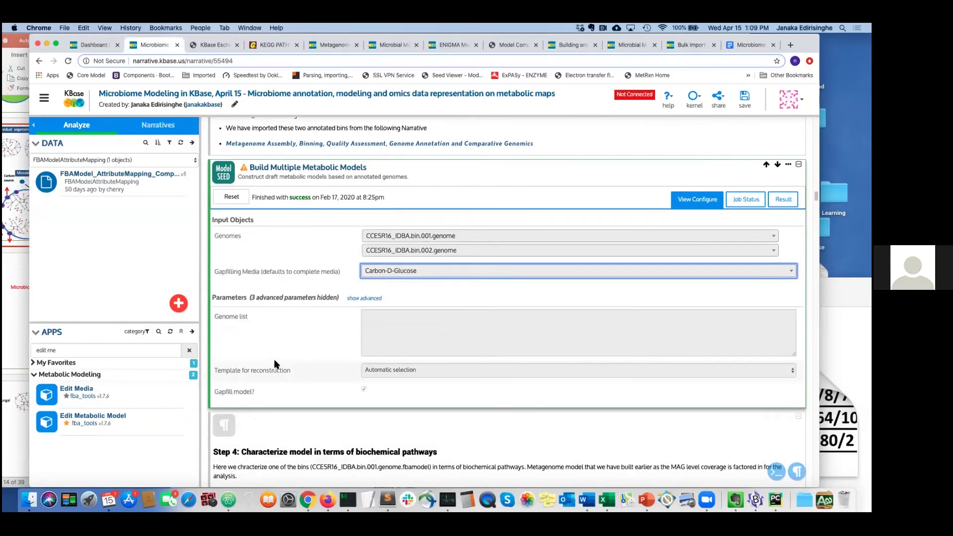
Filter the Data panel to Media, search 'Glucose', and add Carbon-D-Glucose to the narrative.
click(119, 160)
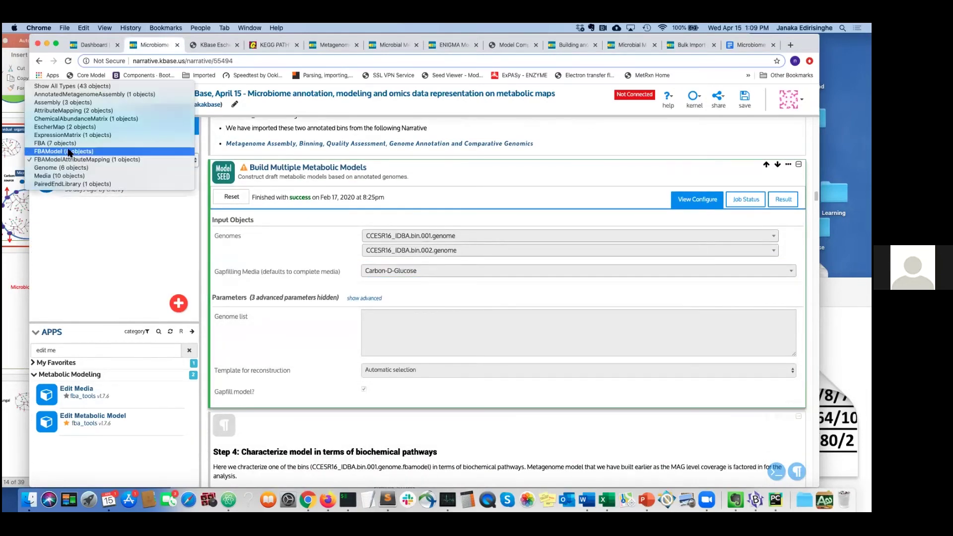
click(56, 177)
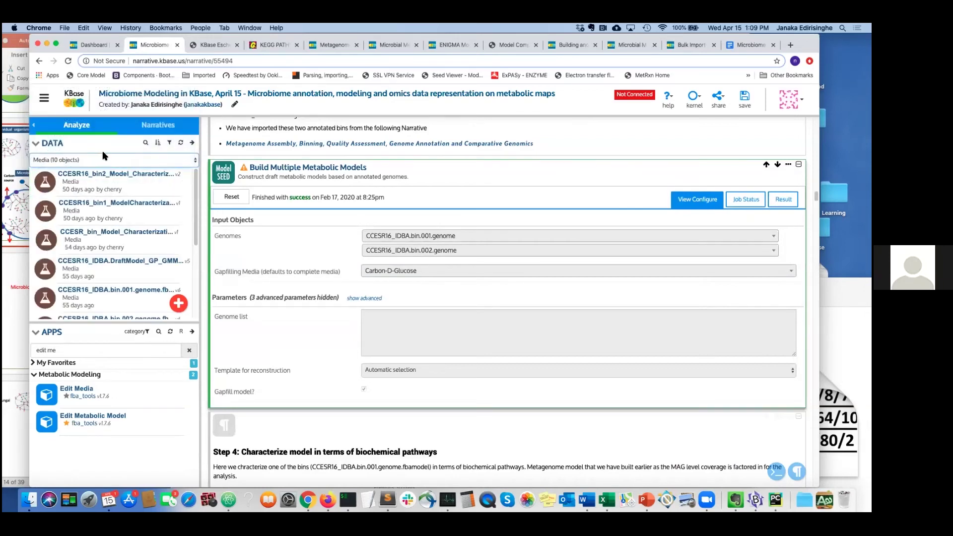
click(145, 143)
text(Glucose)
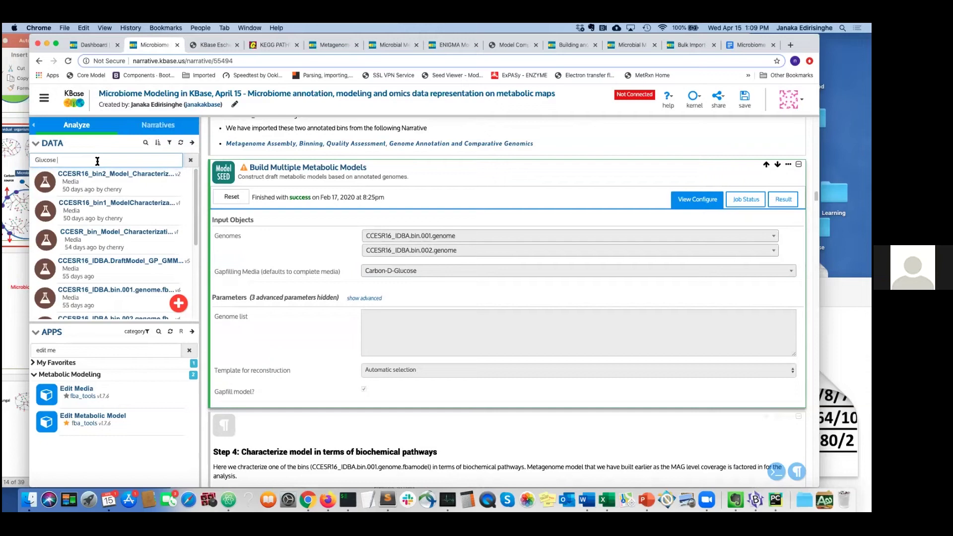
scroll(234, 314, down, 2)
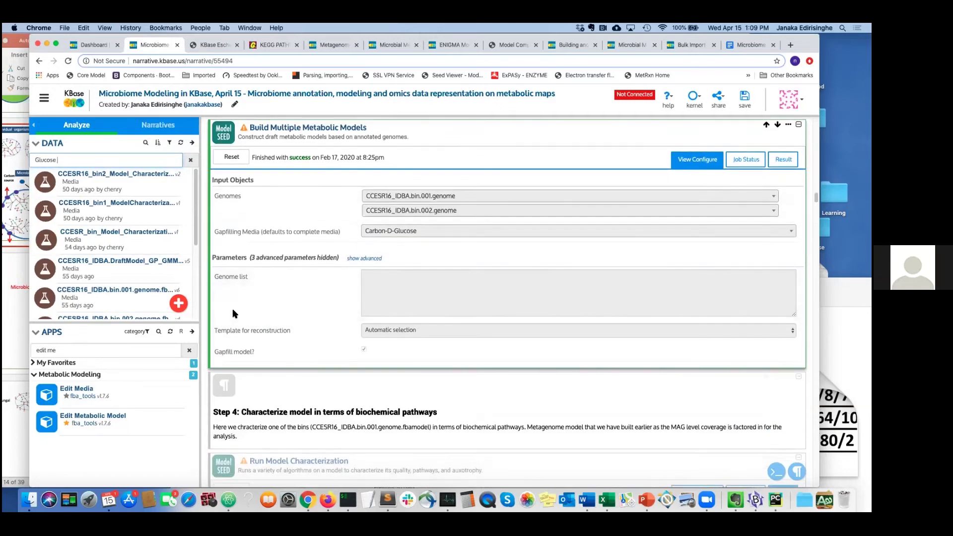
scroll(95, 298, down, 5)
double_click(93, 297)
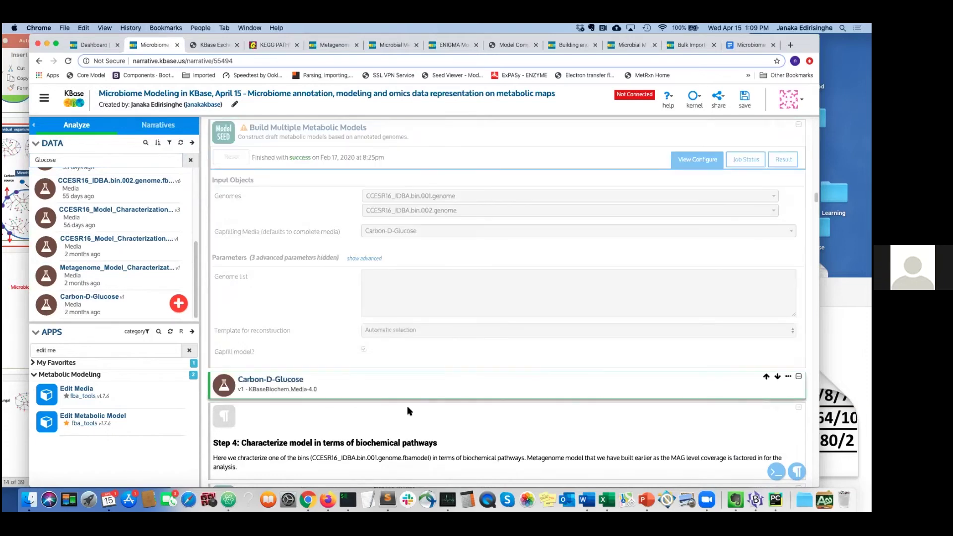
Reload the KBase narrative browser page, confirming Reload in the 'Reload site?' prompt.
click(68, 62)
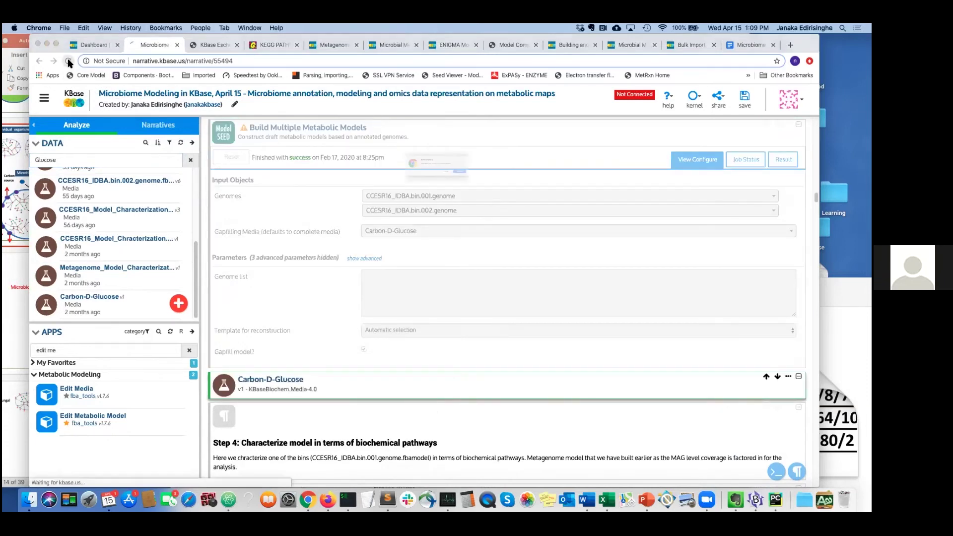
click(513, 184)
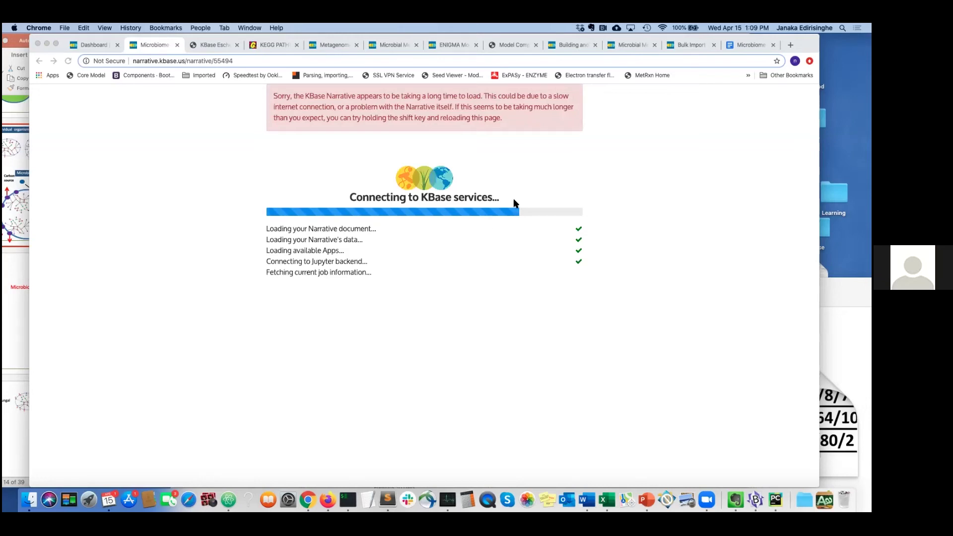
Go back to the Webinar Q&A document and scroll to the unanswered gap-filling media question.
click(740, 46)
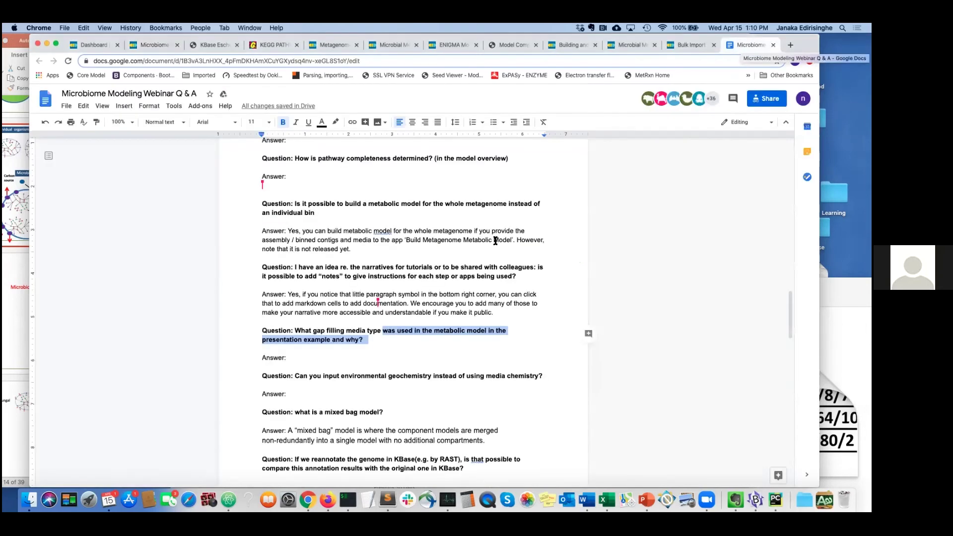
scroll(453, 348, down, 3)
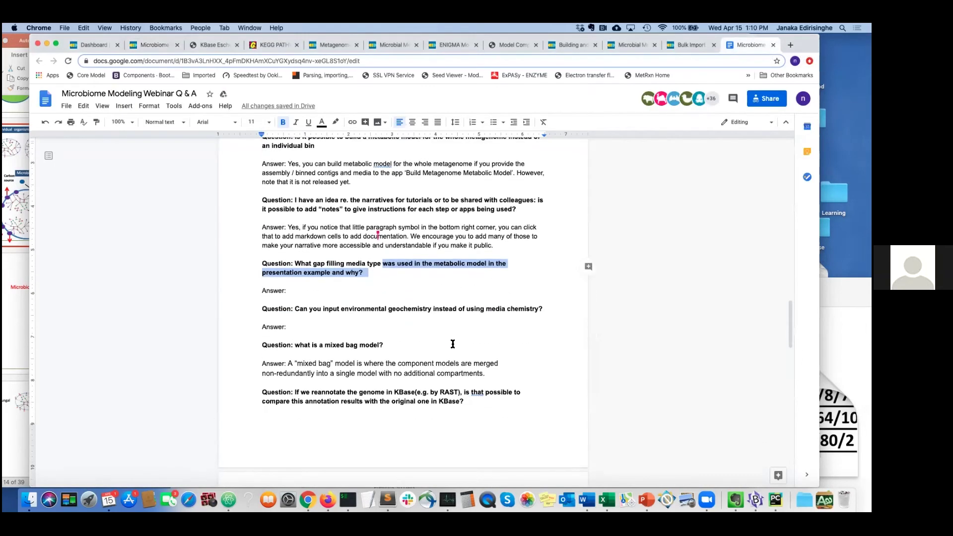
scroll(453, 344, down, 1)
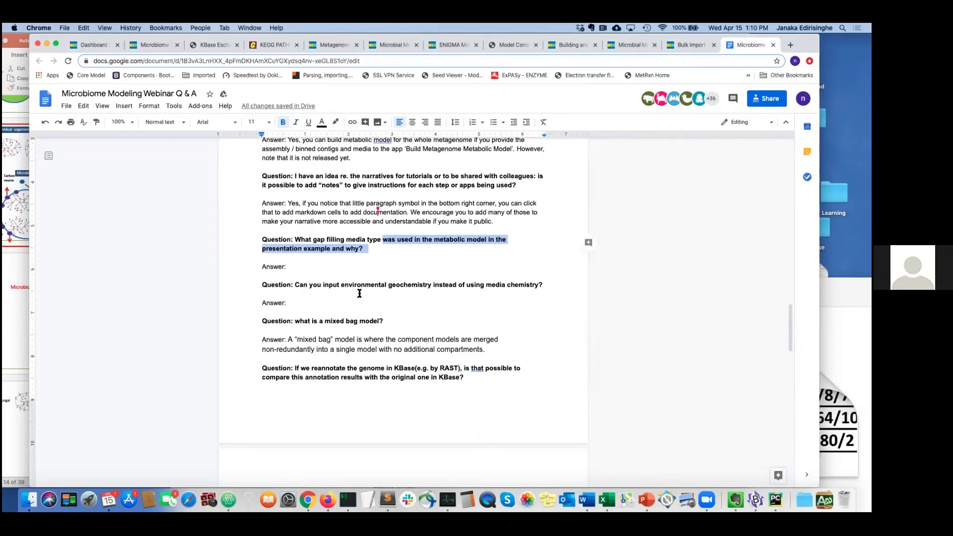
Return to the reloaded microbiome narrative and scroll through its cells.
click(144, 46)
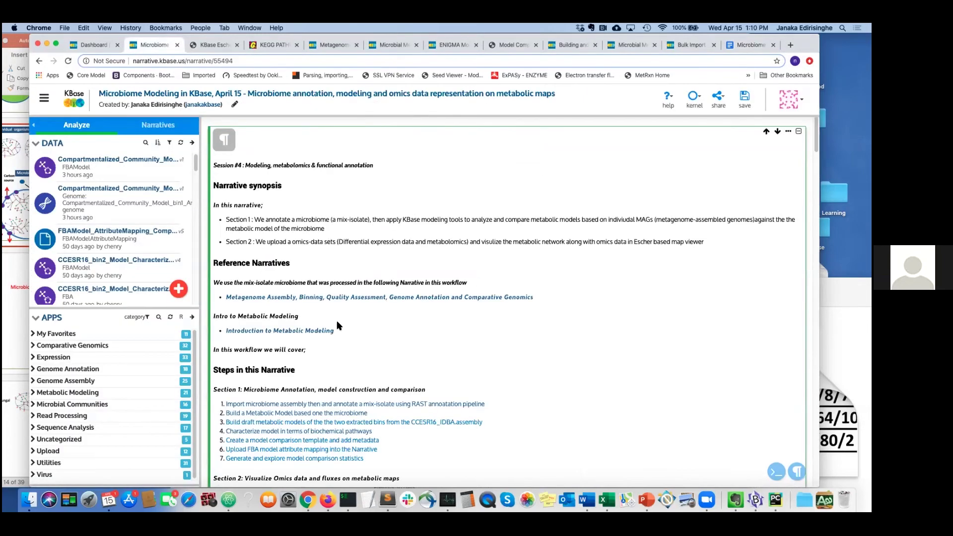
scroll(337, 326, down, 15)
scroll(356, 328, up, 3)
scroll(356, 328, up, 5)
scroll(284, 228, down, 7)
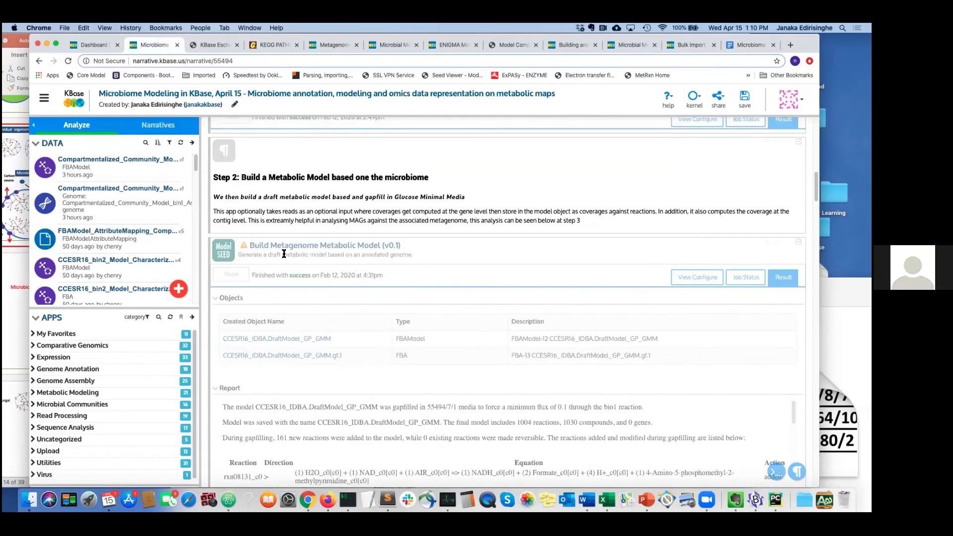
scroll(284, 251, down, 5)
scroll(291, 382, down, 6)
scroll(292, 382, up, 3)
scroll(198, 332, up, 15)
scroll(124, 156, down, 2)
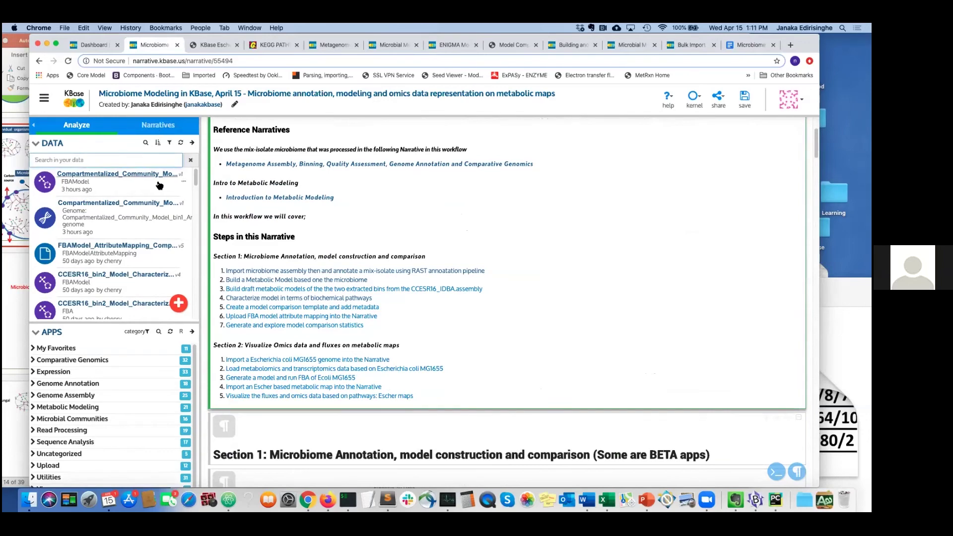
Filter the Data panel by type to Media and add Carbon-D-Glucose to the narrative.
click(169, 142)
click(147, 159)
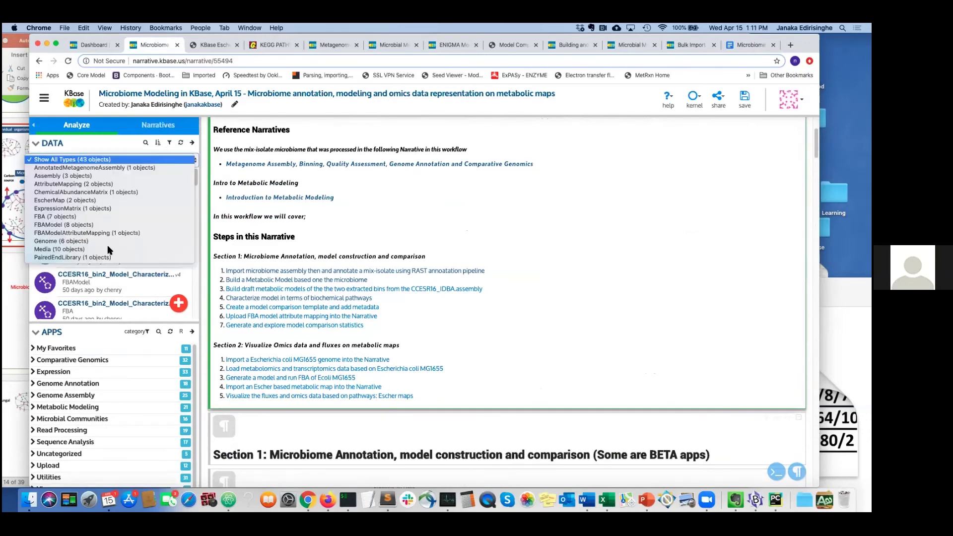
click(111, 253)
scroll(129, 278, down, 3)
click(114, 302)
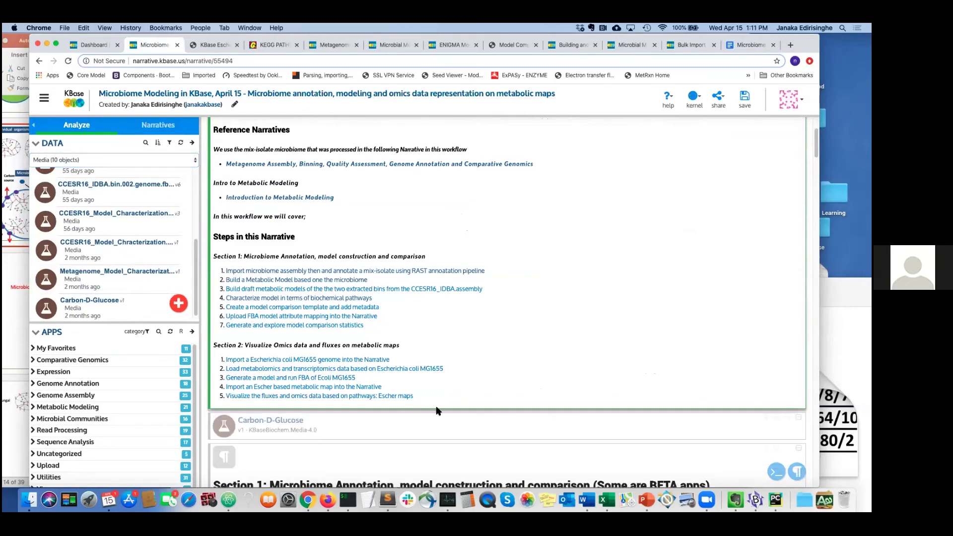
scroll(437, 407, down, 5)
Show the Carbon-D-Glucose compounds, highlighting D-Glucose (max uptake 5) and the O2 row (max uptake 10).
scroll(312, 301, down, 1)
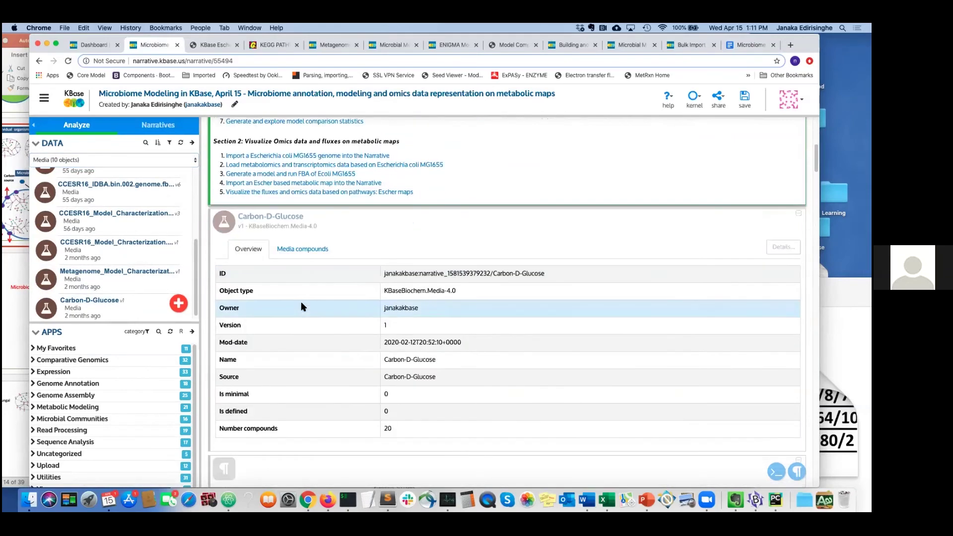
click(293, 250)
scroll(248, 325, down, 3)
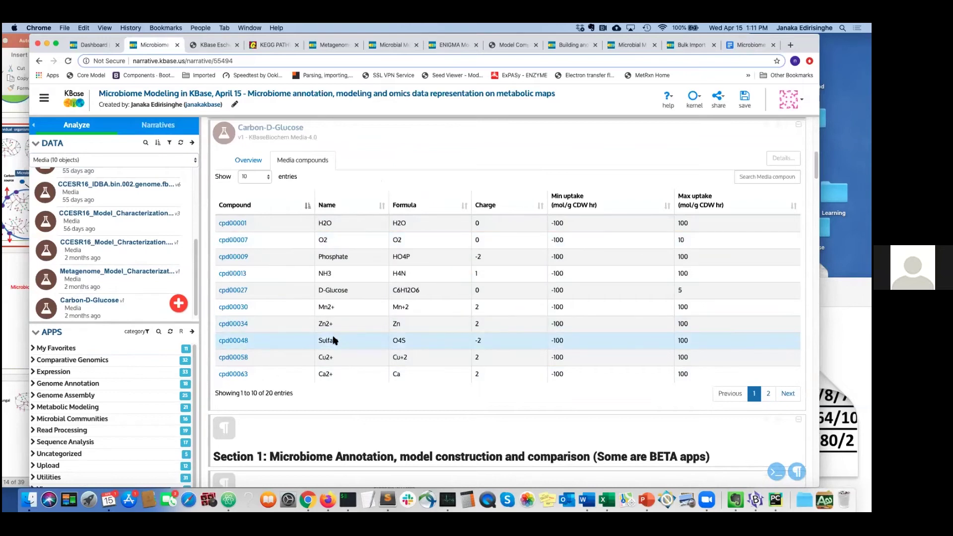
drag(318, 290, 346, 291)
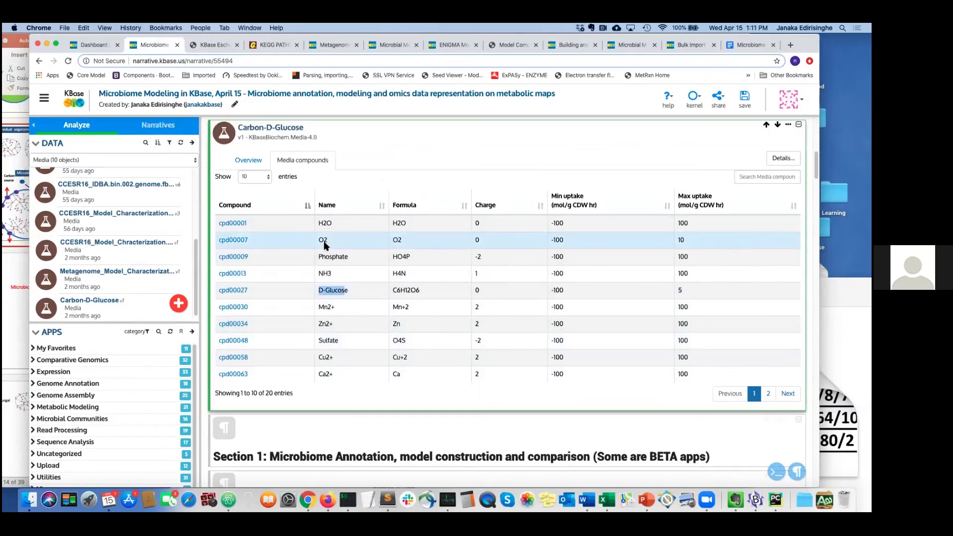
click(235, 240)
drag(235, 240, 495, 243)
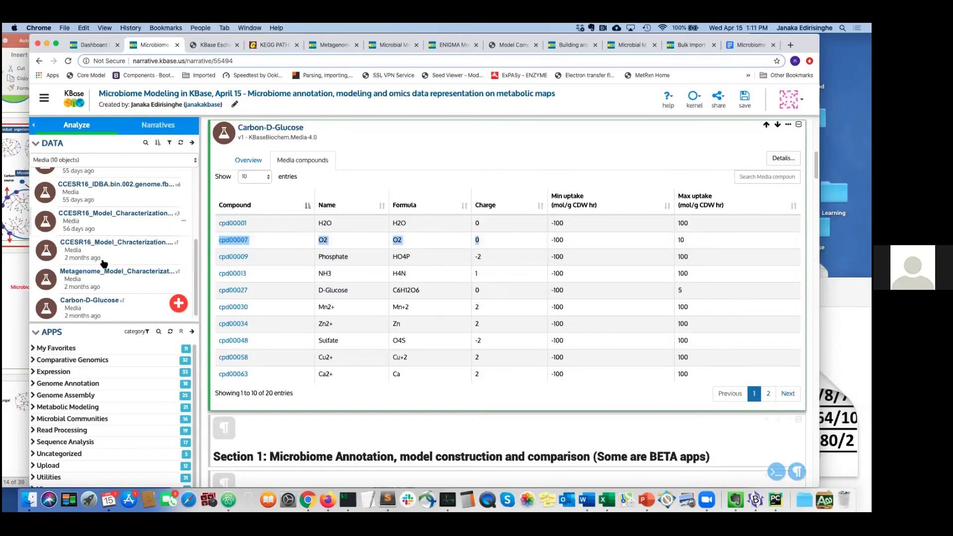
click(158, 333)
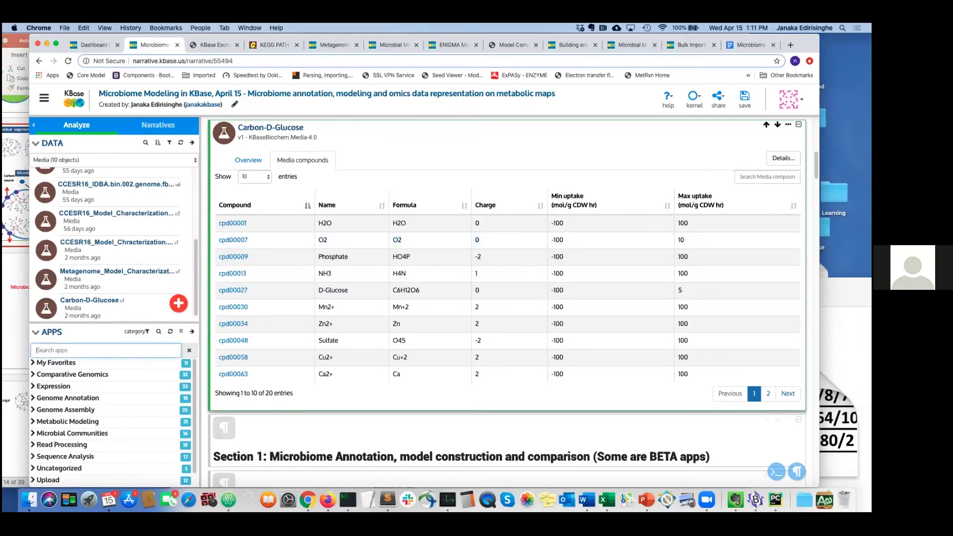
Insert the Edit Media app found by searching 'edit media' and set its media to Carbon-D-Glucose.
text(edit me)
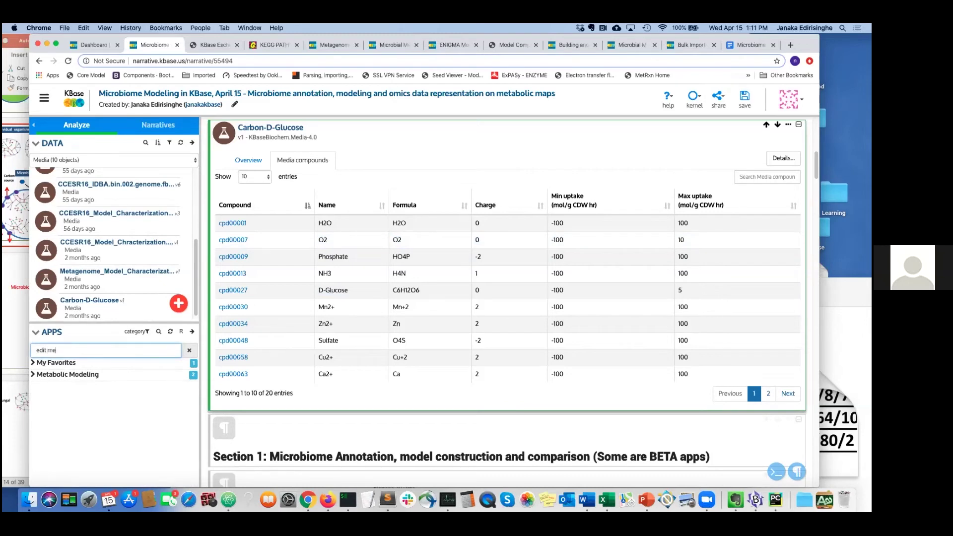
text(dia)
drag(122, 367, 77, 380)
click(77, 379)
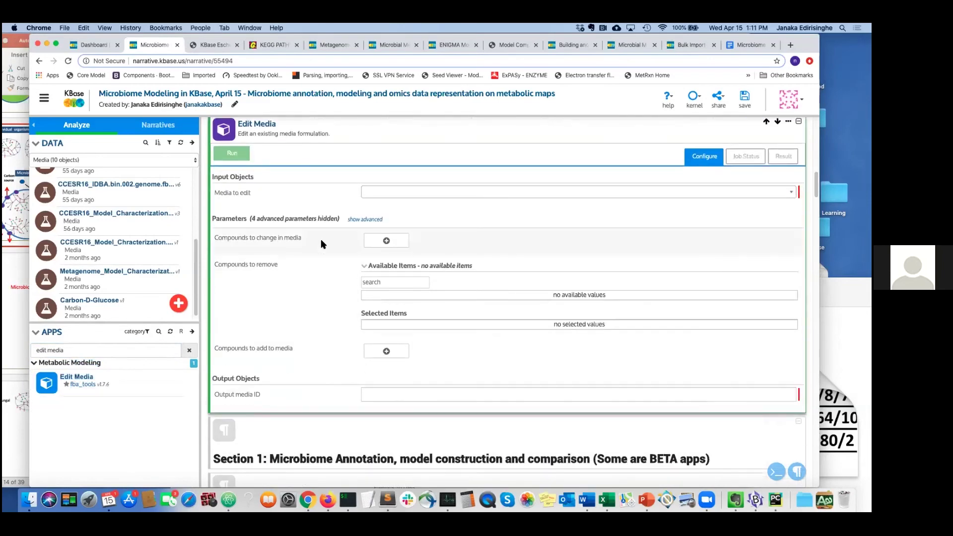
click(368, 193)
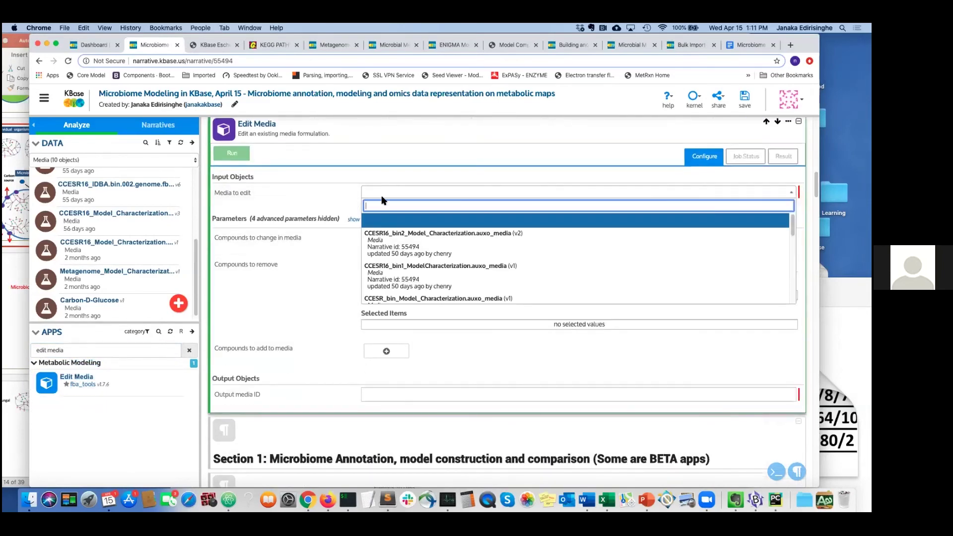
text(glu)
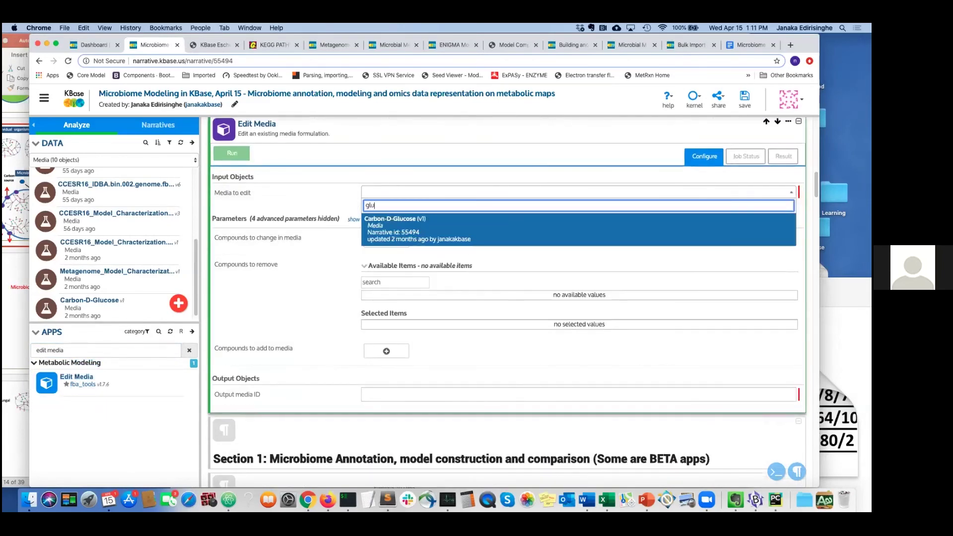
click(404, 241)
scroll(317, 218, up, 3)
scroll(317, 218, up, 5)
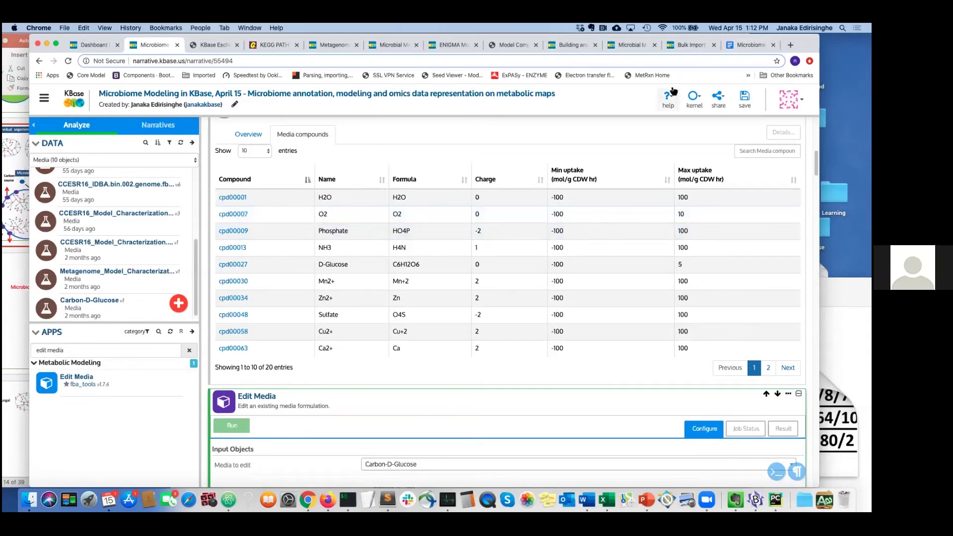
Back in the Q&A document, highlight the mixed bag model question.
click(747, 45)
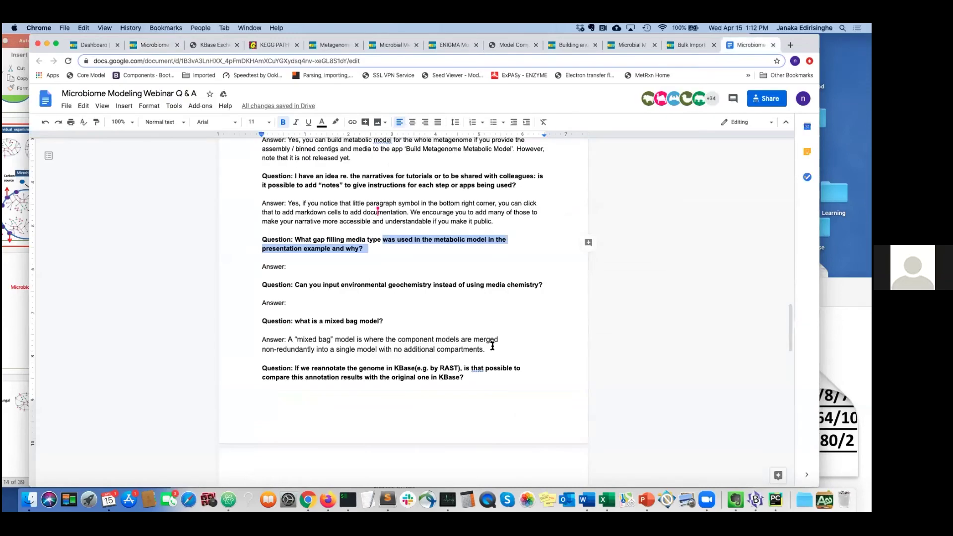
scroll(490, 347, down, 1)
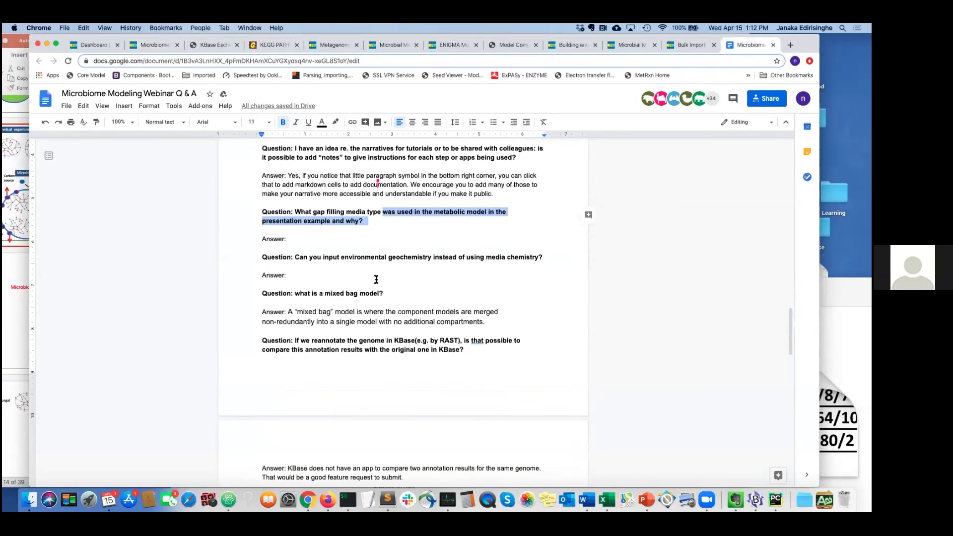
scroll(432, 314, down, 1)
drag(294, 288, 380, 288)
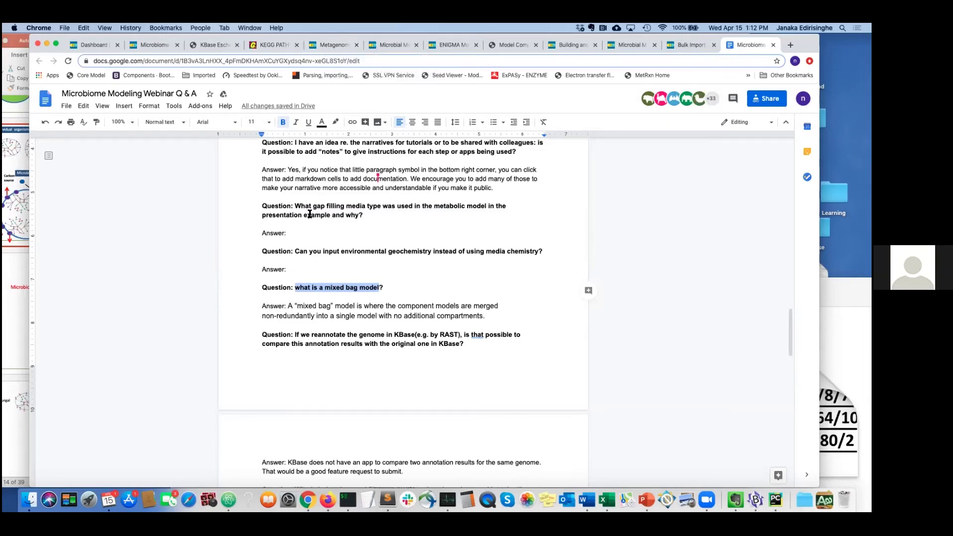
Scroll through the questions and highlight the one about reannotating the genome.
scroll(311, 215, up, 5)
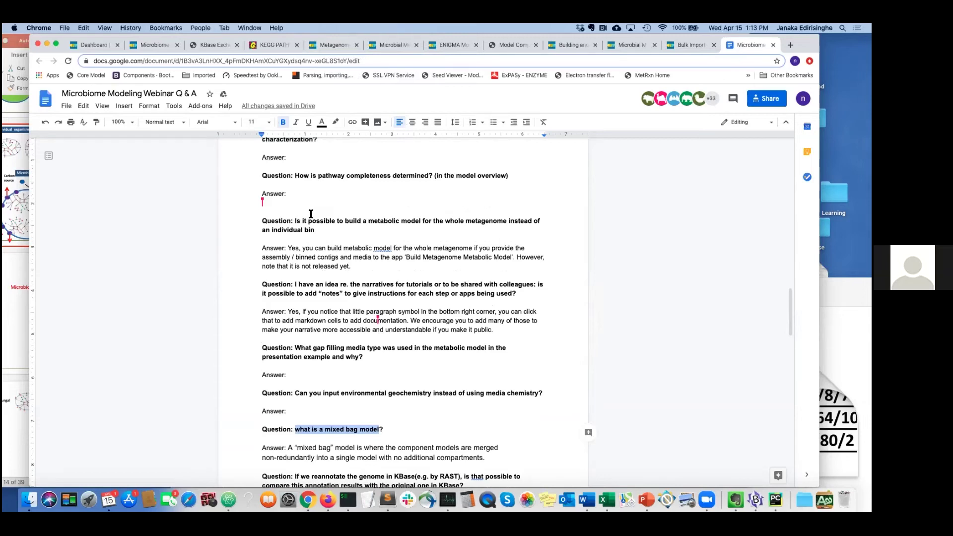
scroll(311, 213, down, 7)
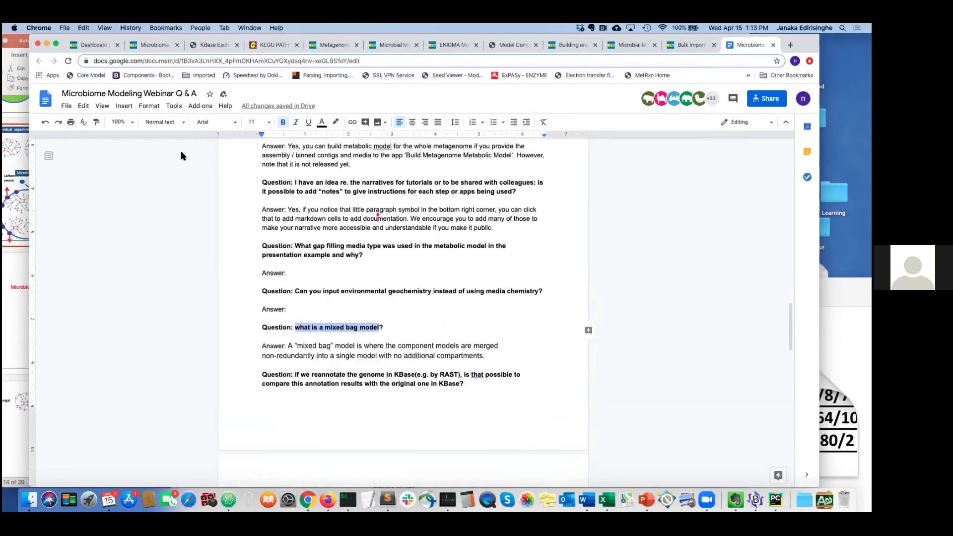
scroll(303, 228, down, 1)
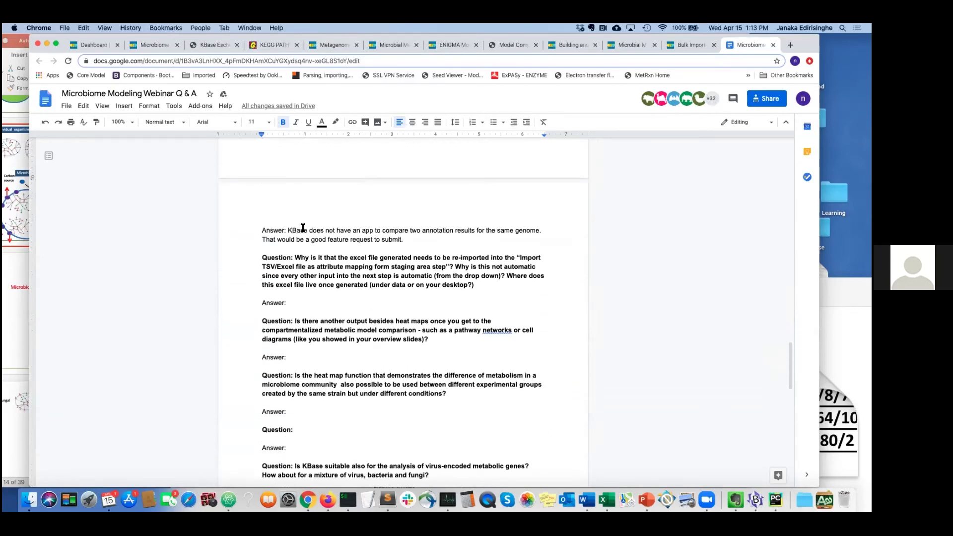
scroll(303, 228, down, 3)
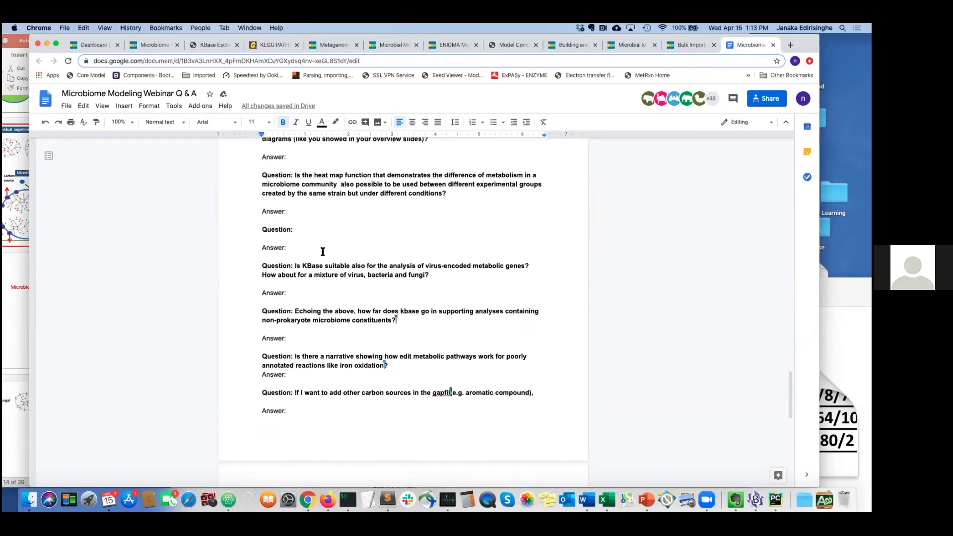
scroll(323, 251, up, 4)
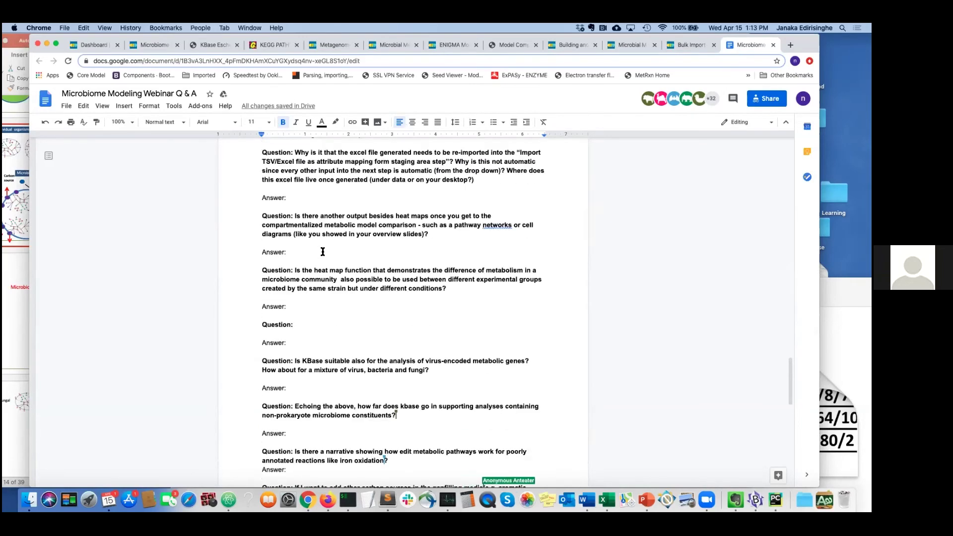
scroll(322, 252, up, 8)
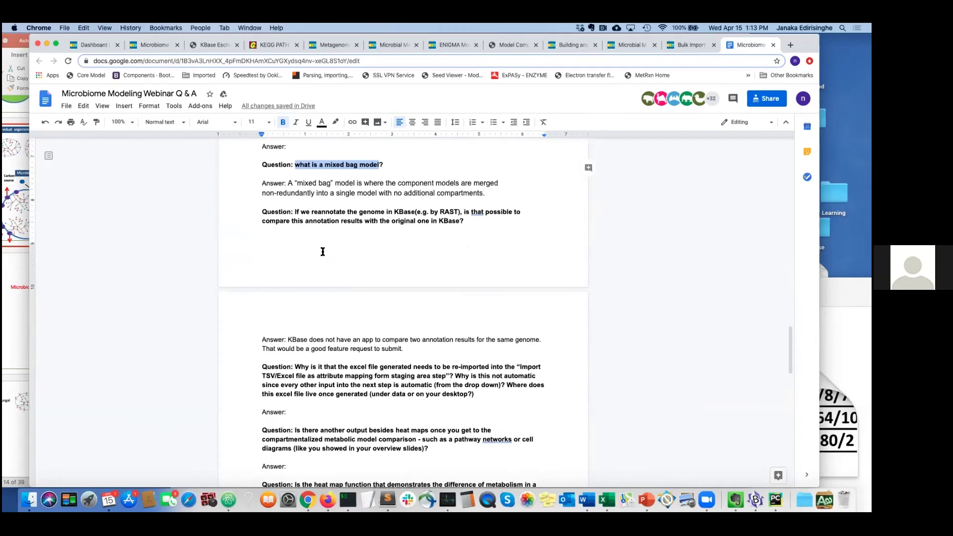
scroll(322, 252, down, 1)
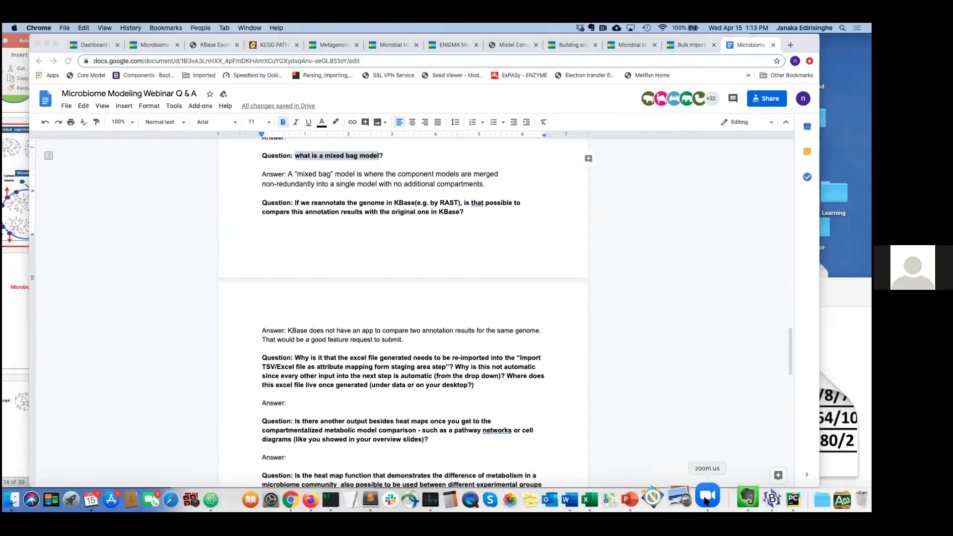
click(707, 499)
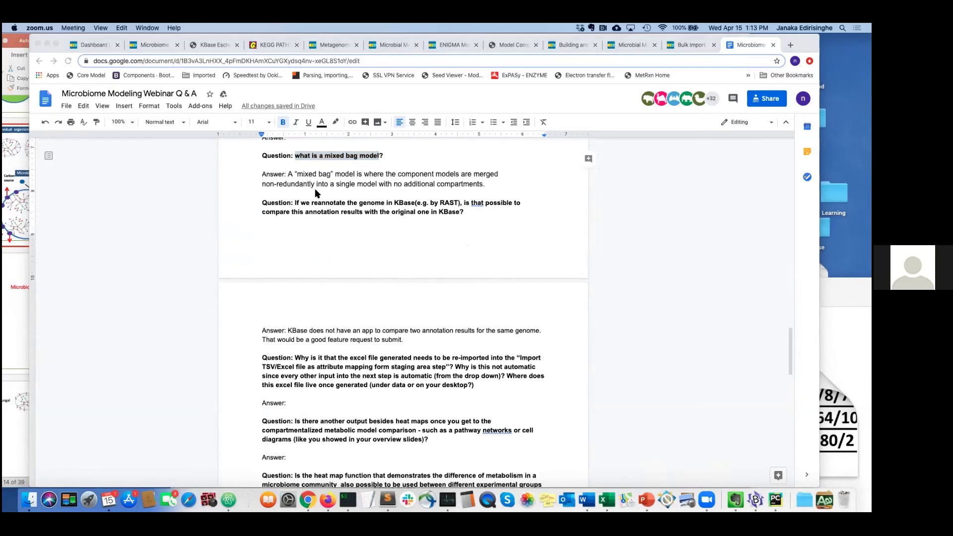
scroll(270, 266, up, 10)
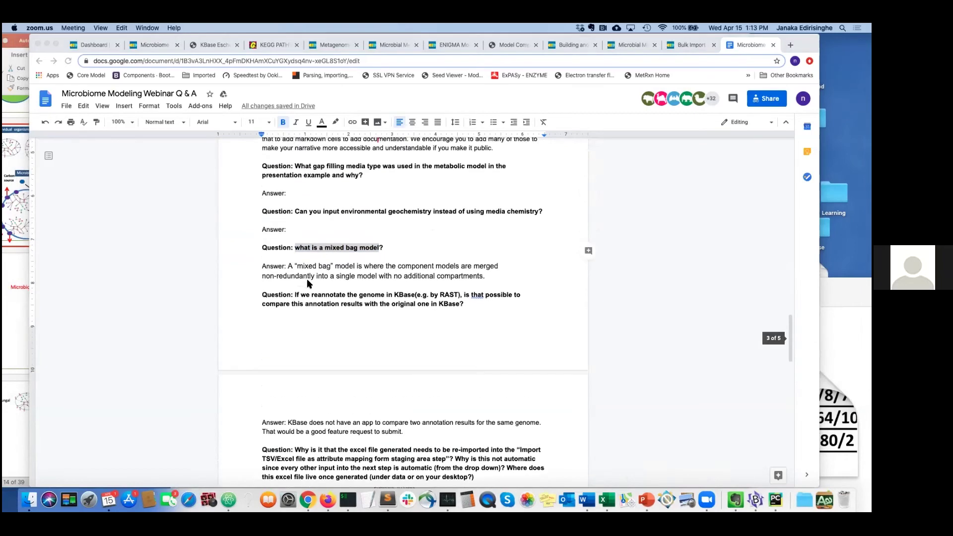
scroll(349, 364, down, 5)
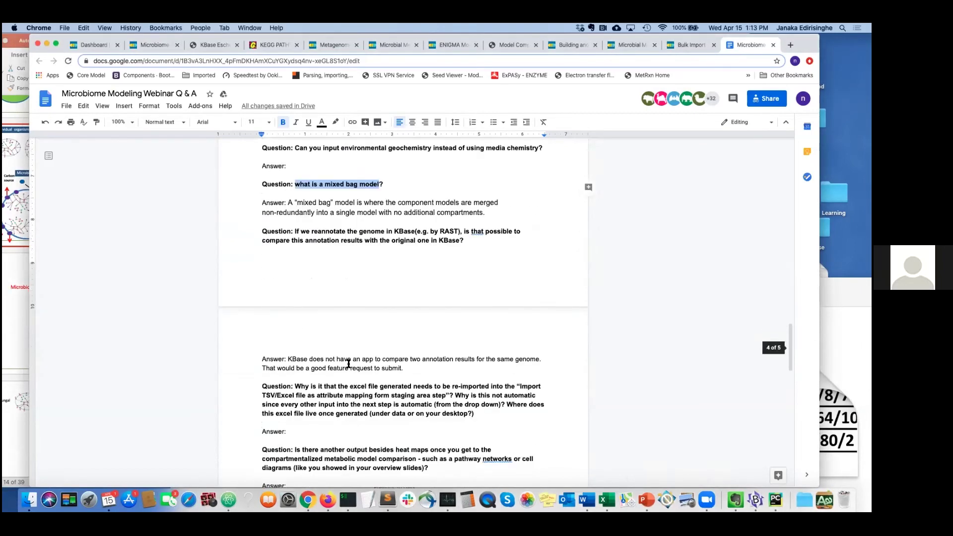
drag(293, 230, 457, 239)
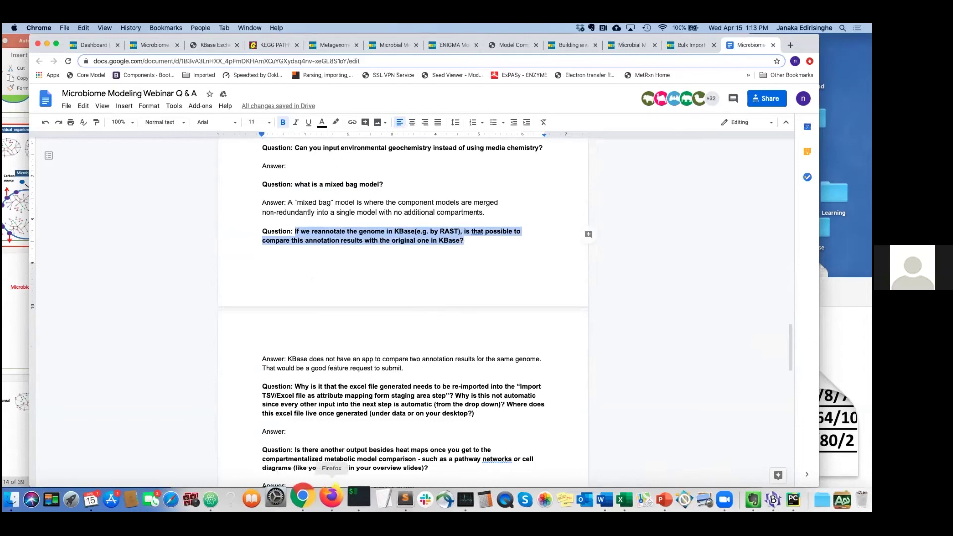
In the narrative, search apps for 'genome' and expand the Genome Annotation category.
click(149, 45)
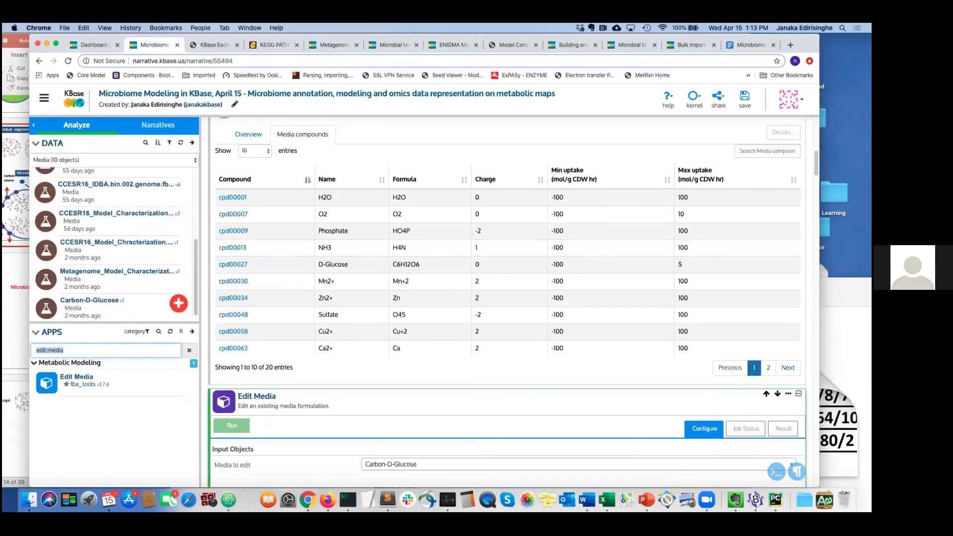
text(genome co)
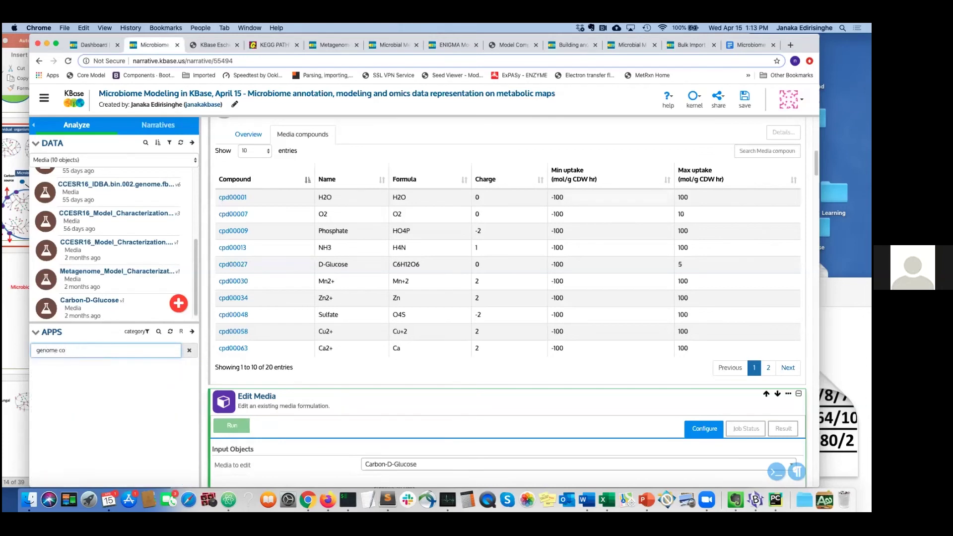
key(BackSpace)
key(BackSpace)
key(BackSpace)
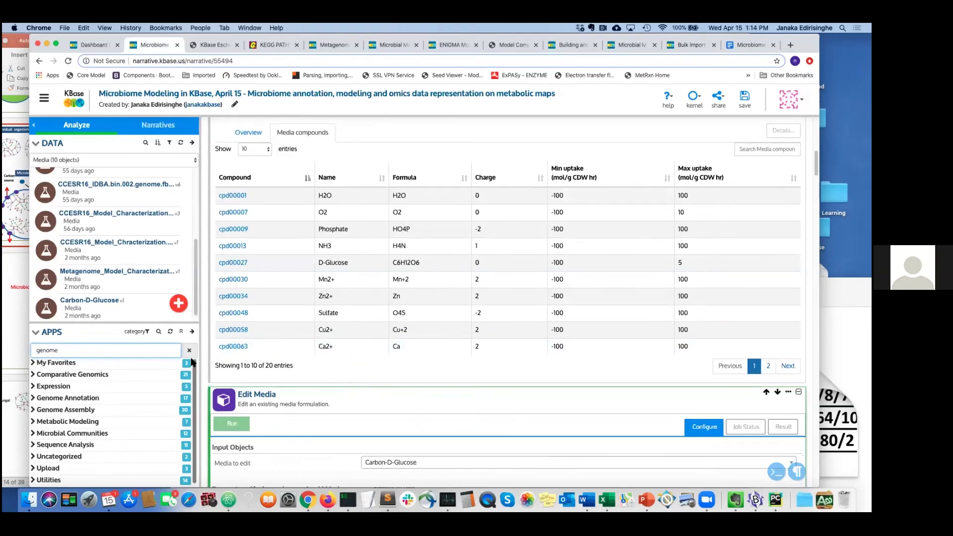
click(95, 399)
scroll(107, 384, down, 1)
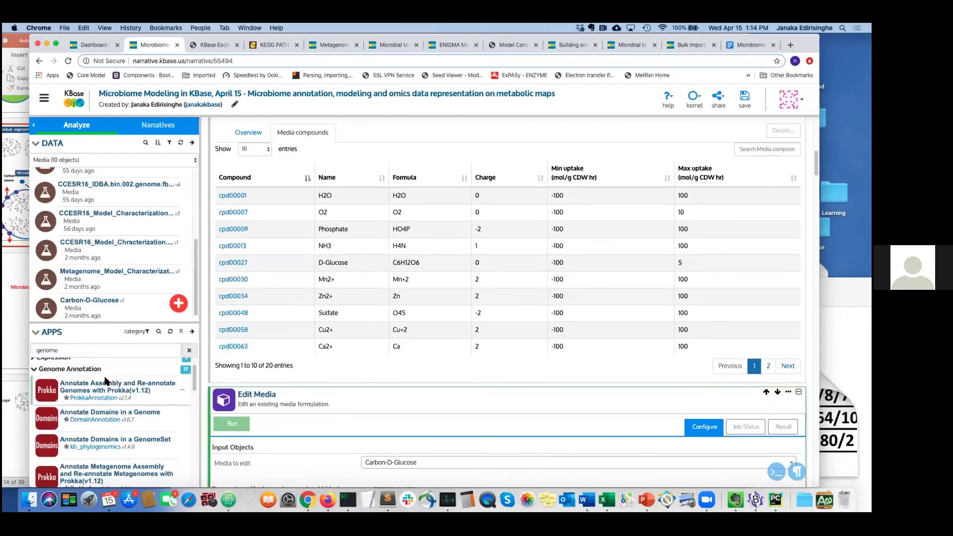
scroll(143, 390, down, 2)
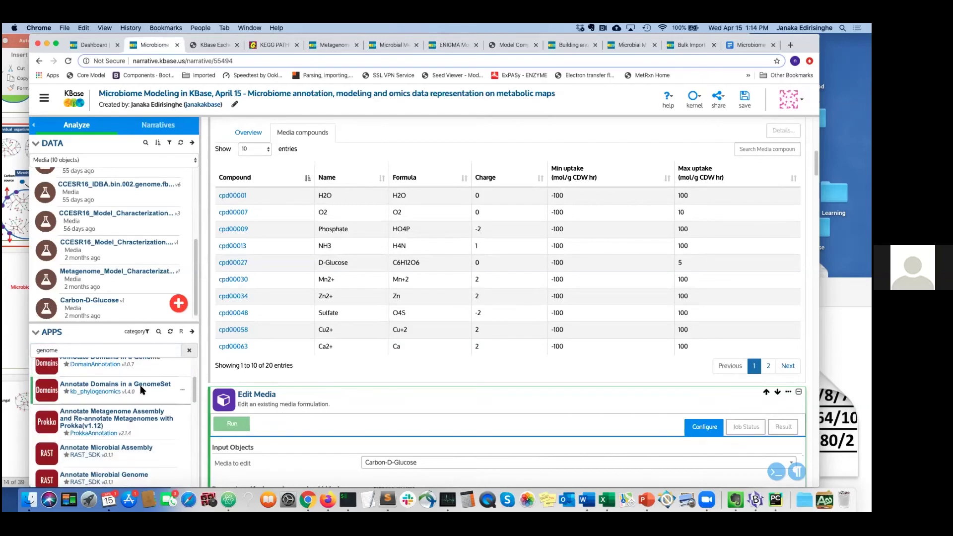
Replace the app search with 'veiw fun' and expand the Comparative Genomics group.
click(79, 351)
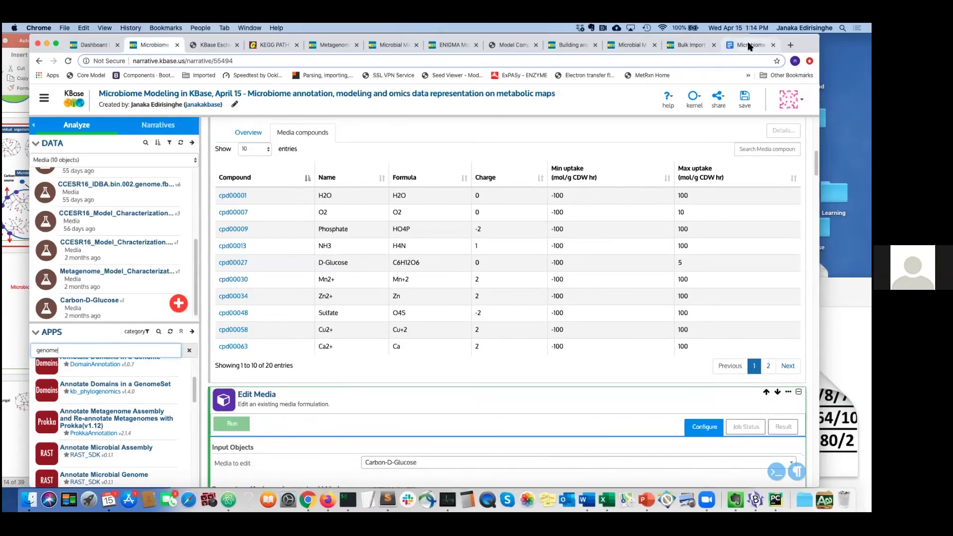
double_click(46, 349)
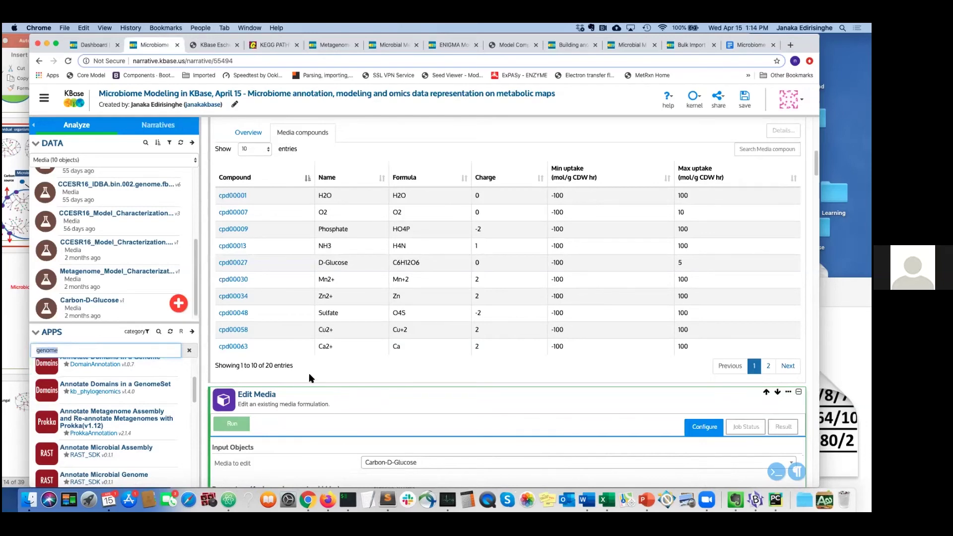
text(ve)
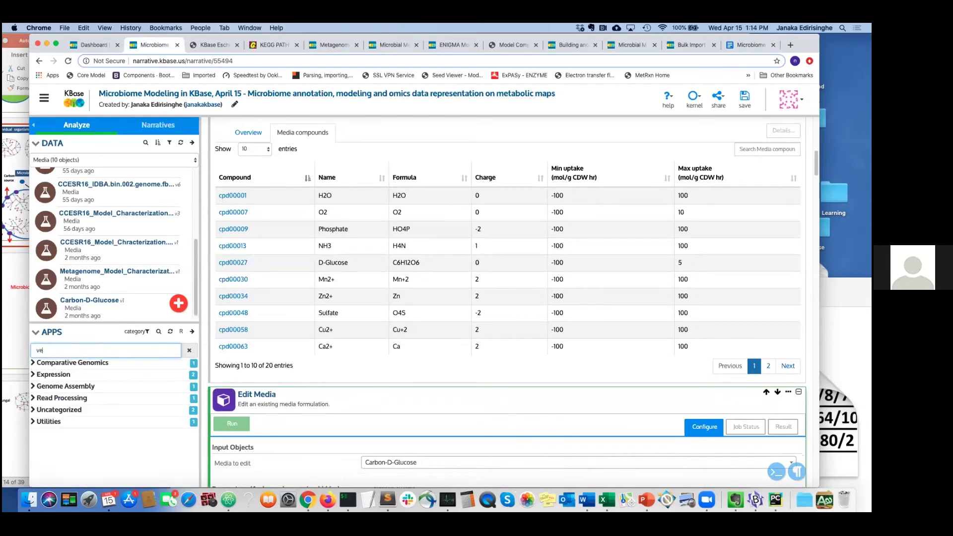
text(iw)
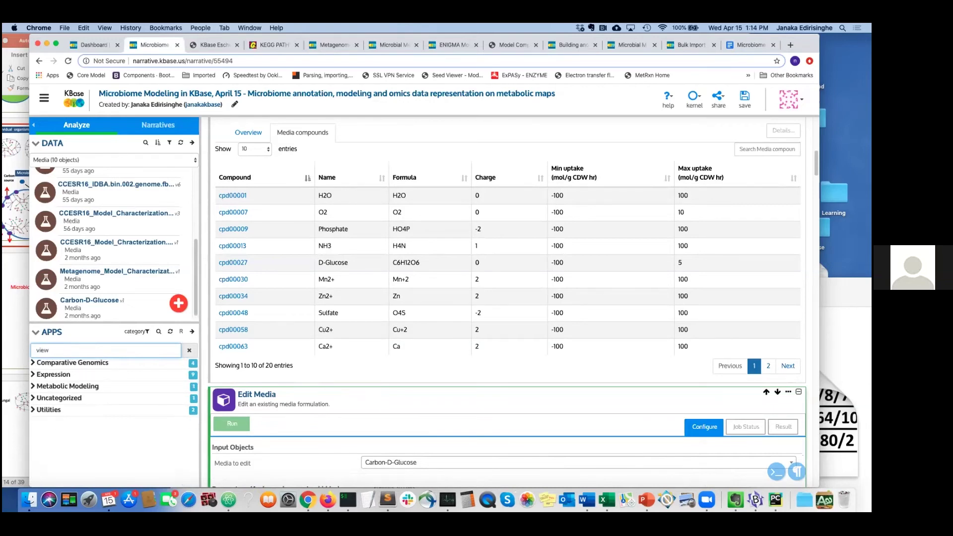
text( fun)
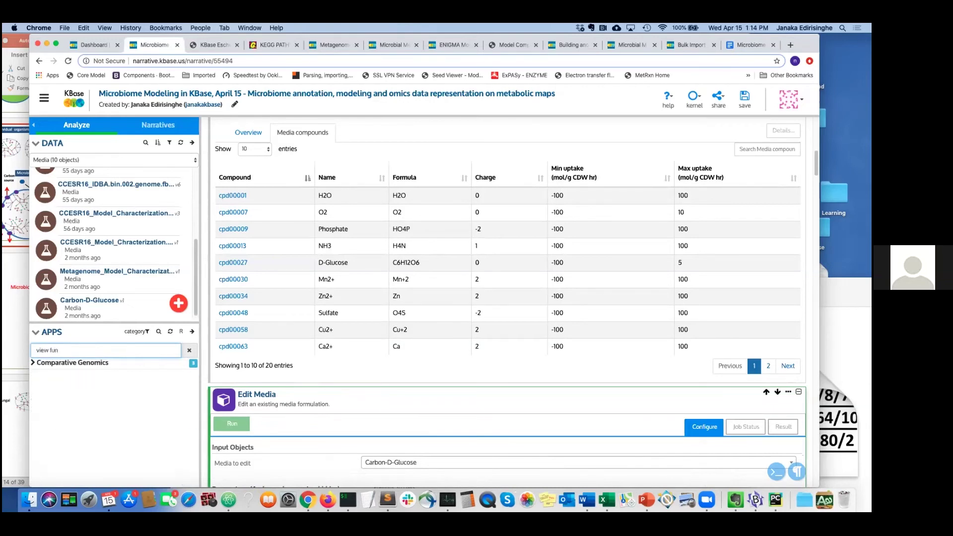
double_click(95, 363)
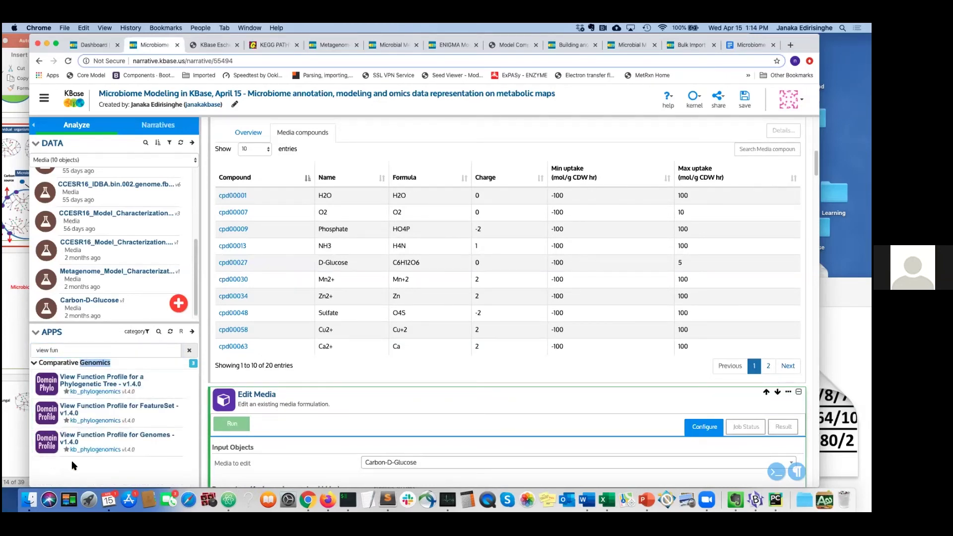
Insert View Function Profile for Genomes v1.4.0 and check its GenomeSet list, which is empty.
click(114, 437)
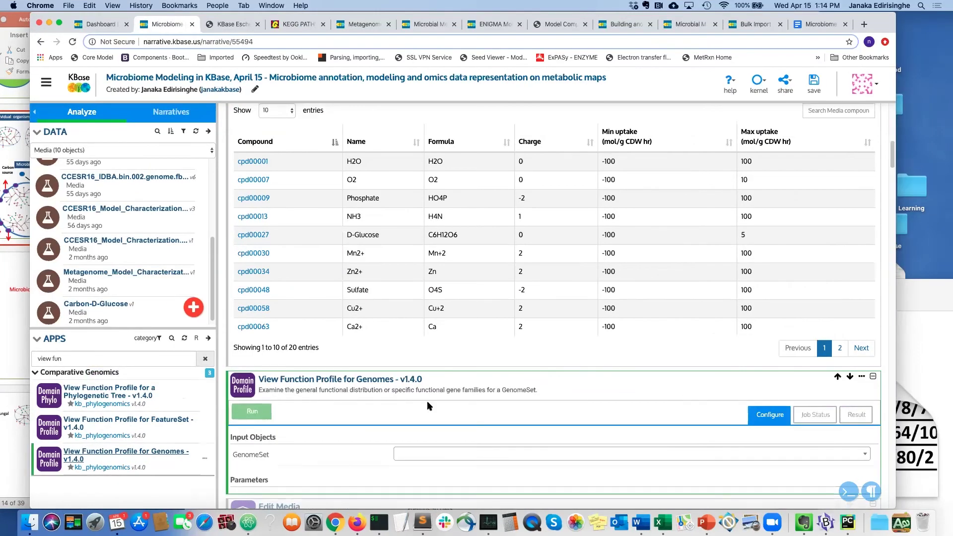
click(420, 355)
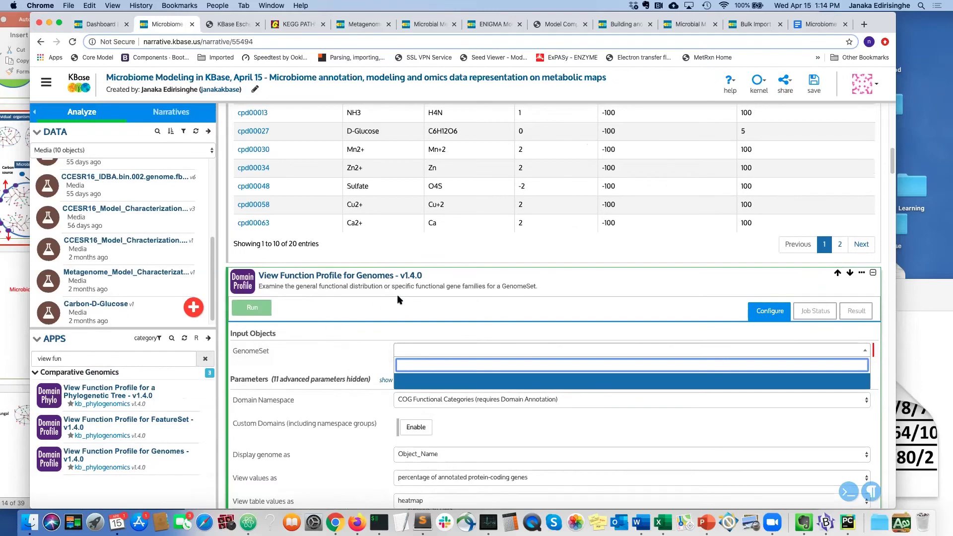
click(629, 300)
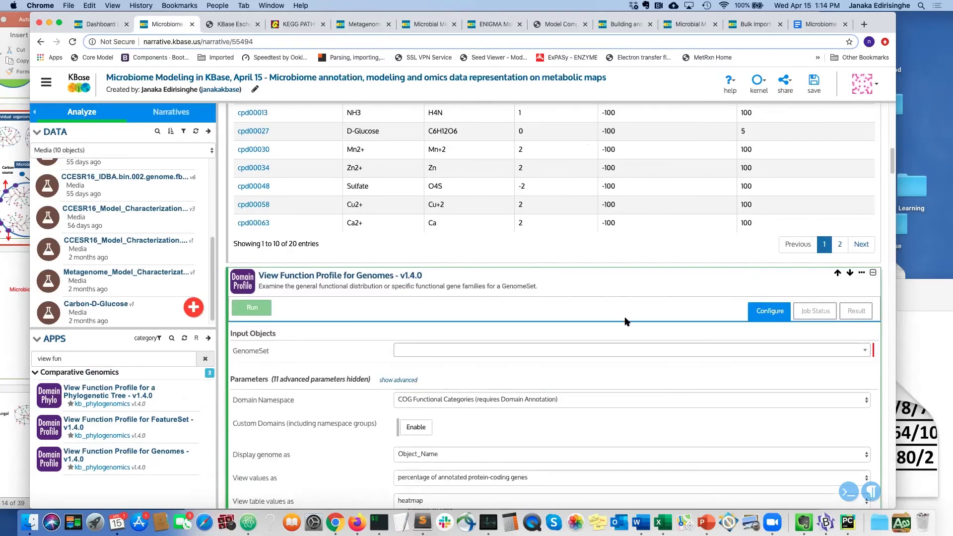
scroll(341, 346, down, 3)
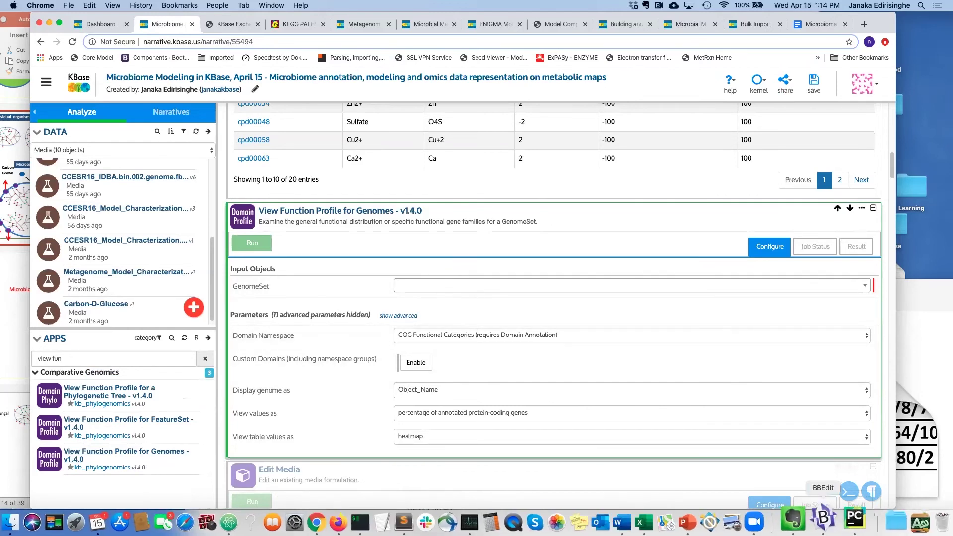
Return to the Q&A document and scroll to the question about re-importing the Excel attribute mapping file.
click(819, 25)
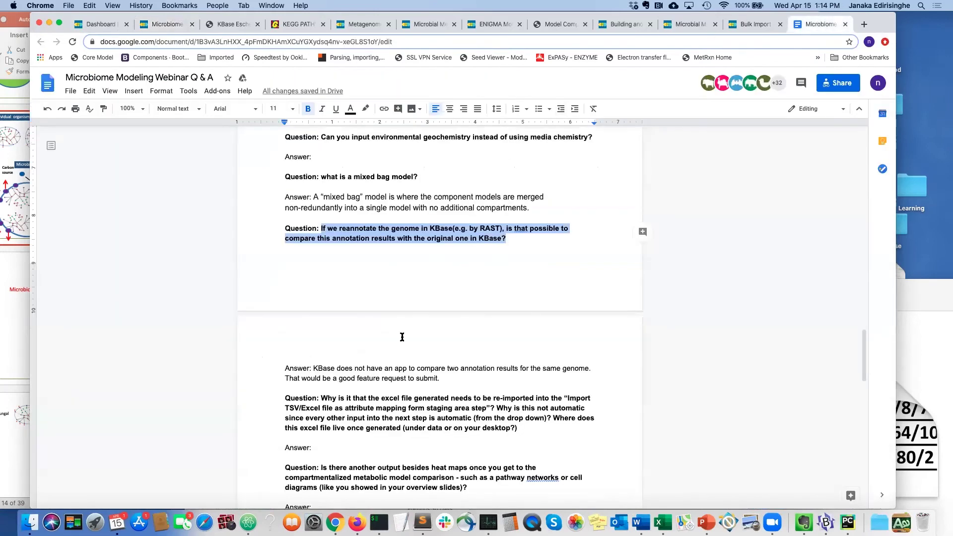
scroll(403, 337, down, 1)
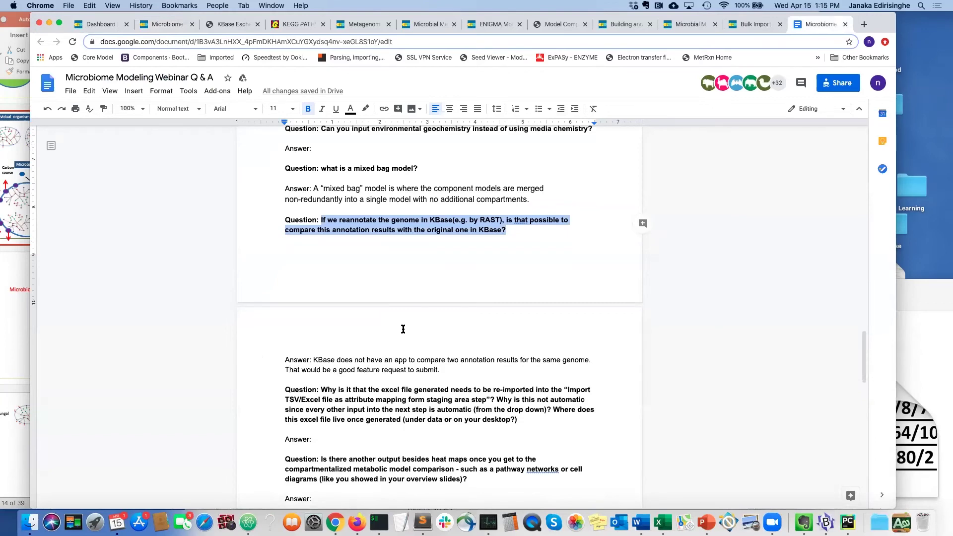
scroll(377, 380, down, 5)
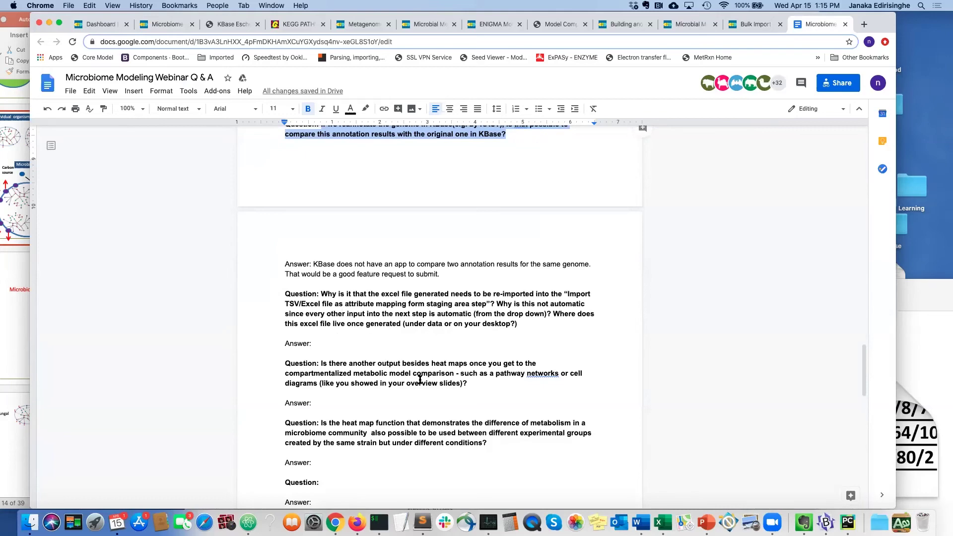
Reopen the Microbiome Modeling narrative and show the Create Model Comparison Template cell's parameters.
click(97, 28)
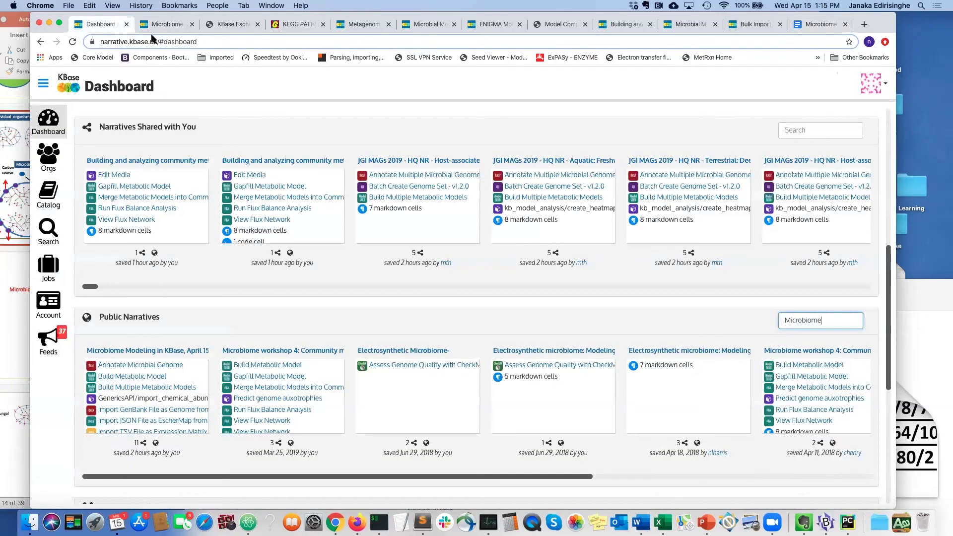
click(164, 25)
scroll(346, 276, down, 15)
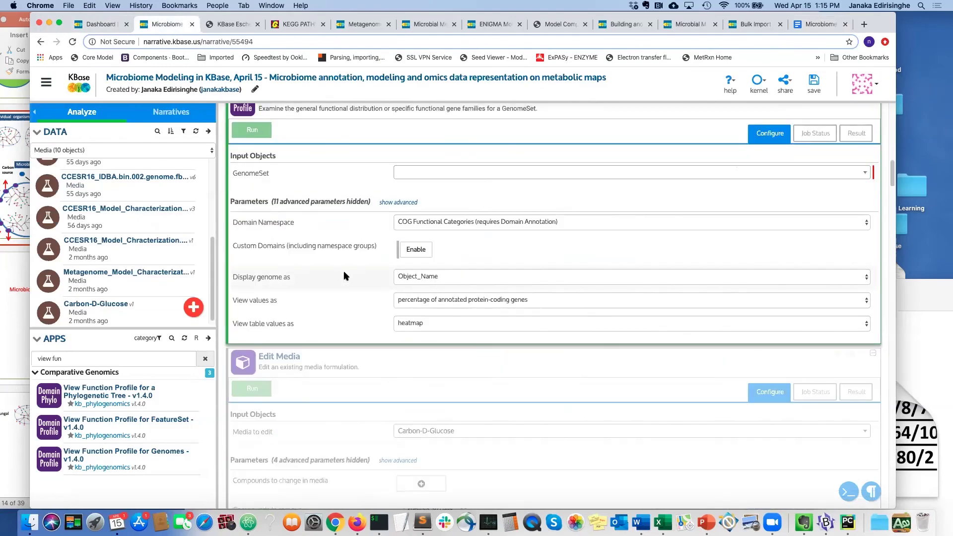
scroll(346, 277, down, 15)
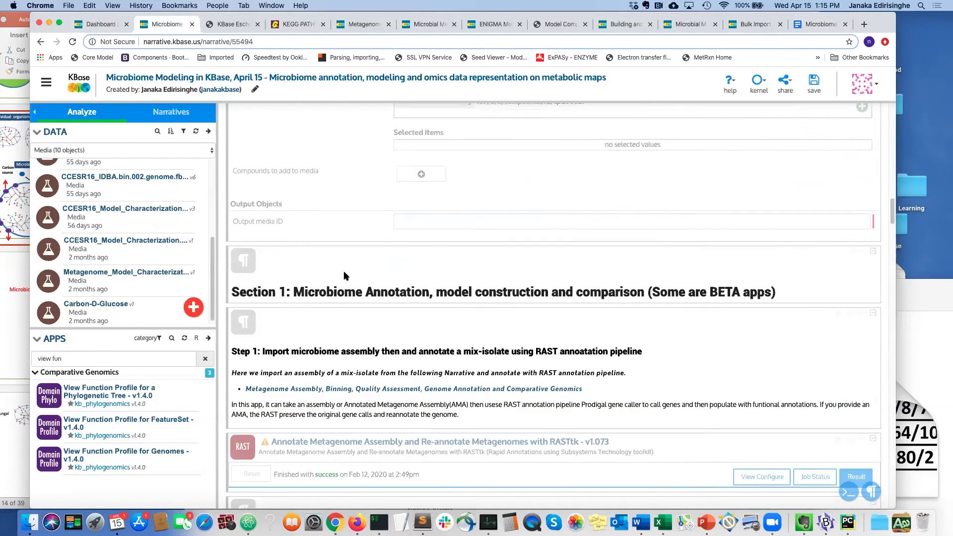
scroll(346, 276, down, 12)
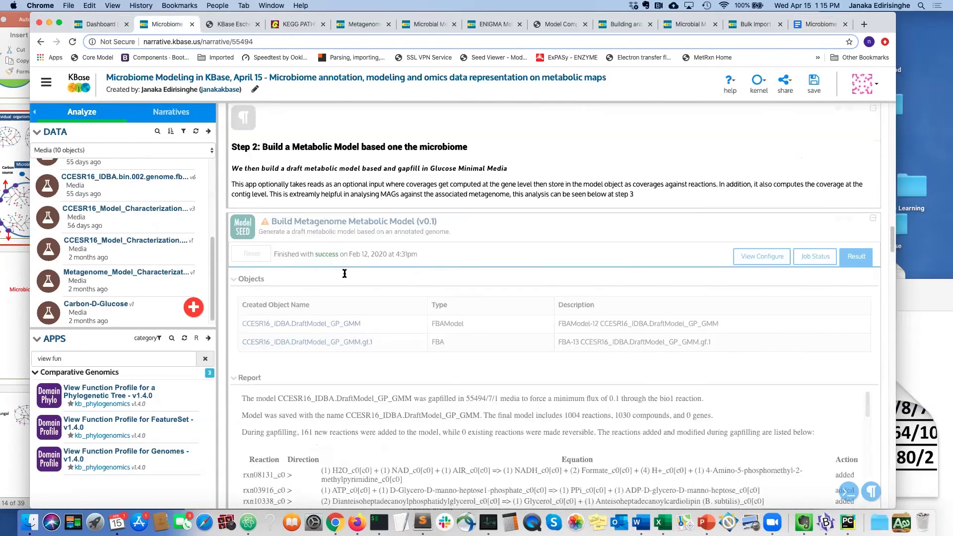
scroll(346, 276, down, 15)
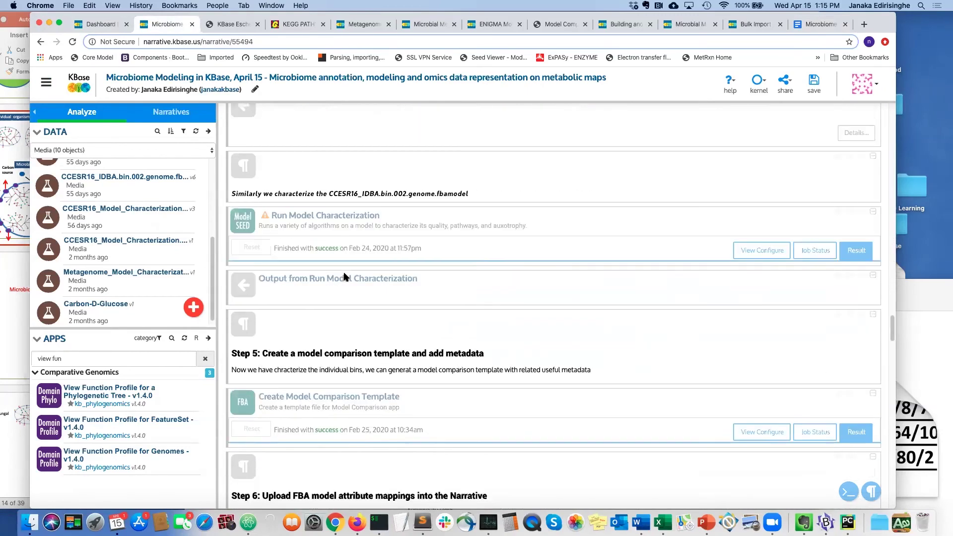
scroll(353, 274, down, 8)
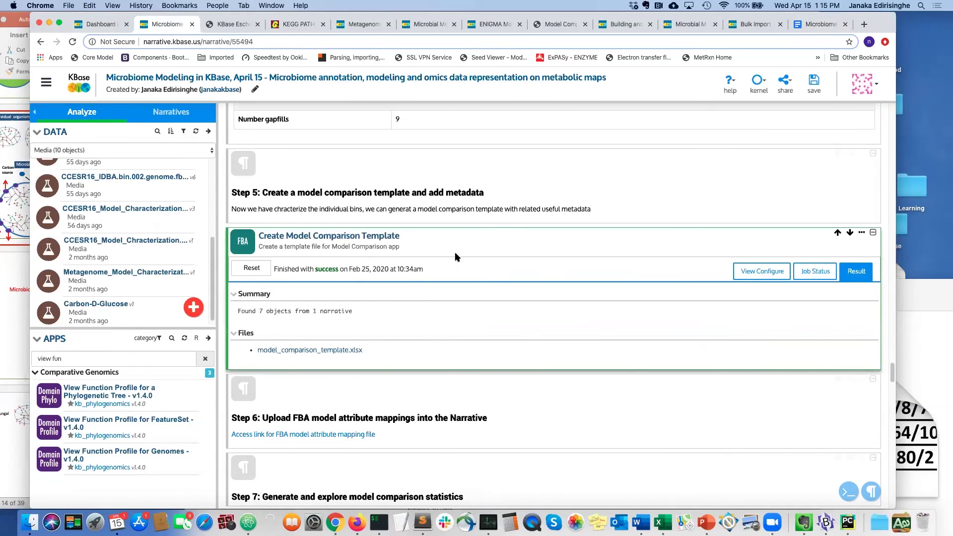
click(755, 272)
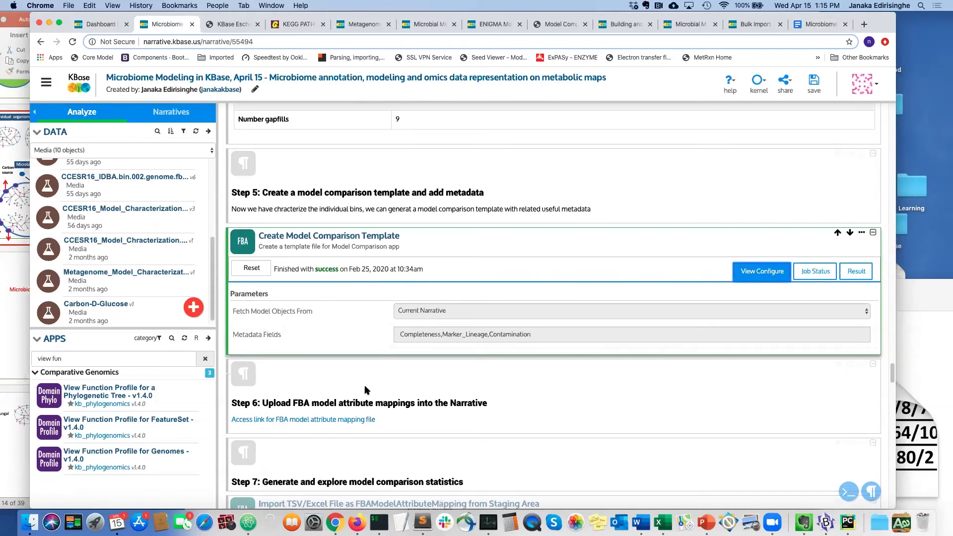
Show the Step 7 Import TSV/Excel parameters importing FBAModel_comparison.xlsx as FBAModel_AttributeMapping_Comparison.
scroll(365, 386, down, 1)
scroll(452, 407, down, 2)
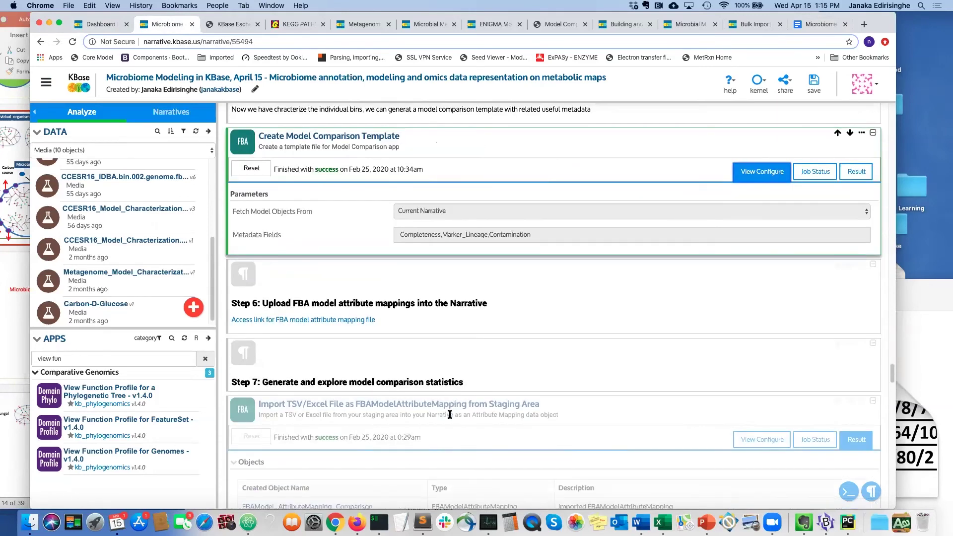
scroll(311, 267, up, 1)
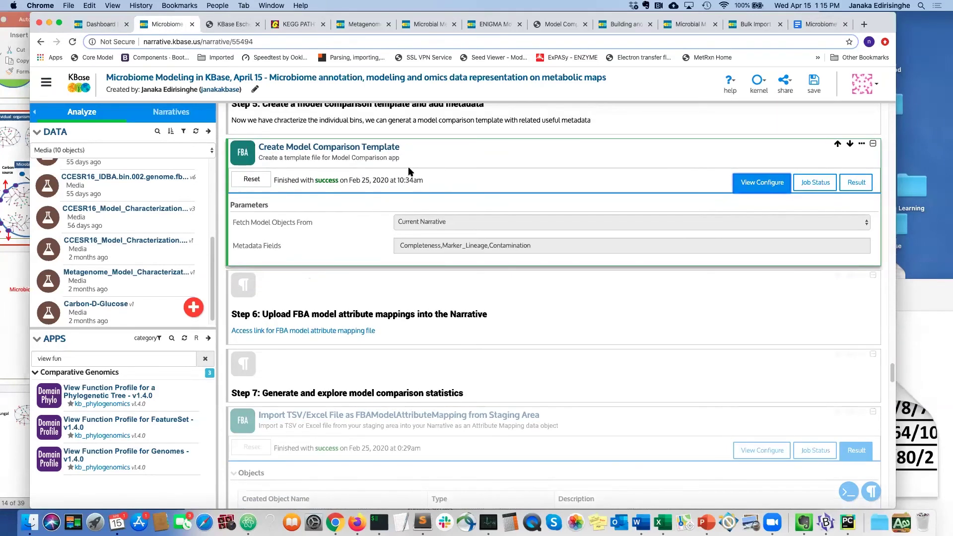
scroll(500, 408, down, 1)
scroll(500, 408, down, 1)
click(486, 343)
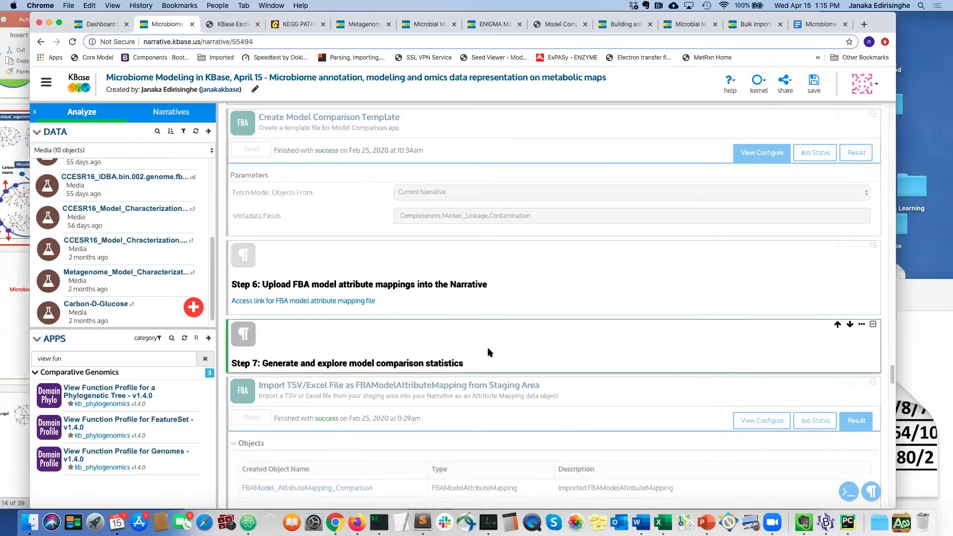
scroll(551, 406, down, 1)
click(747, 386)
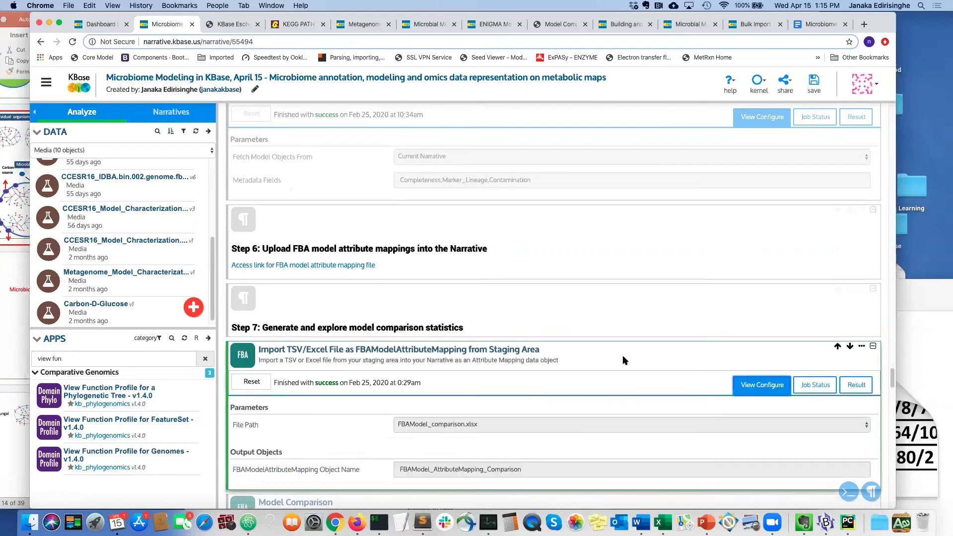
Show the Model Comparison cell's input parameters.
scroll(490, 337, up, 3)
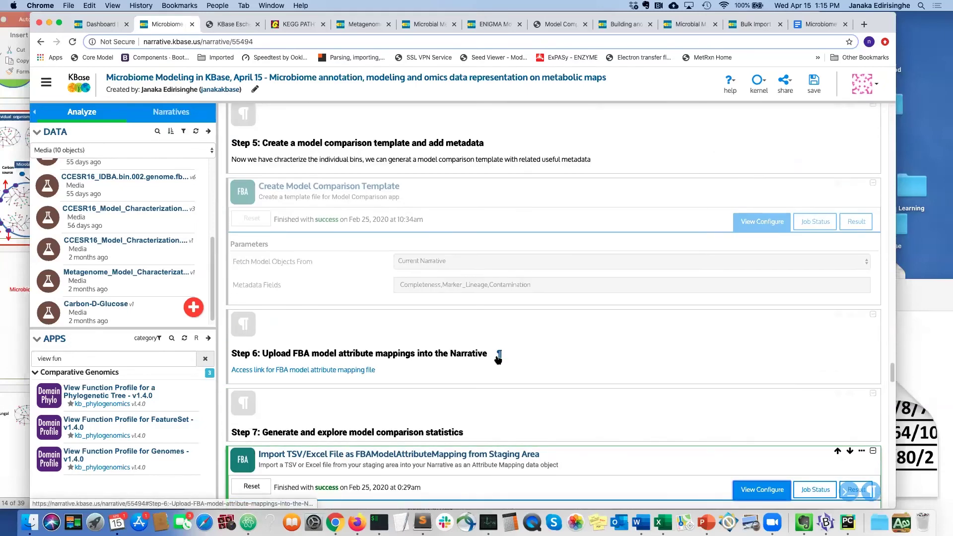
scroll(498, 358, down, 4)
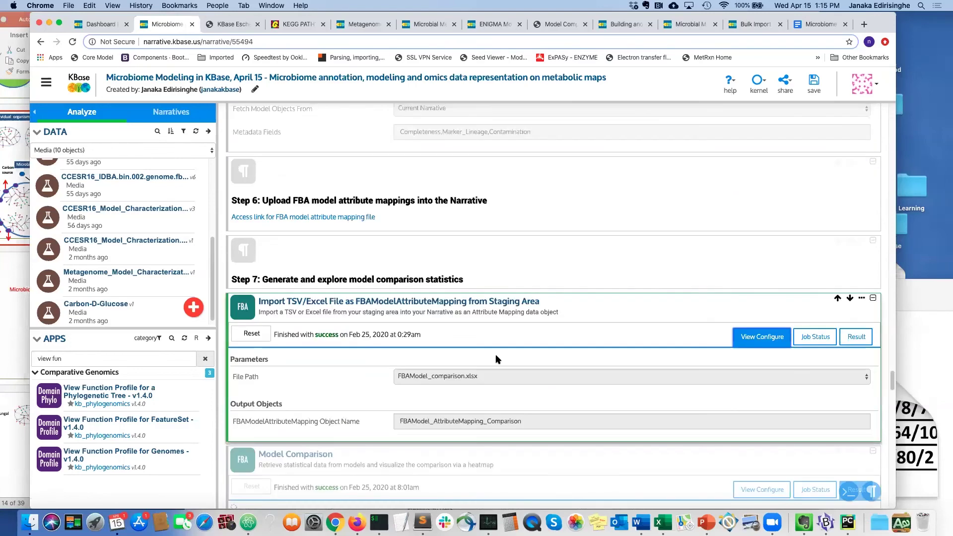
scroll(496, 353, down, 1)
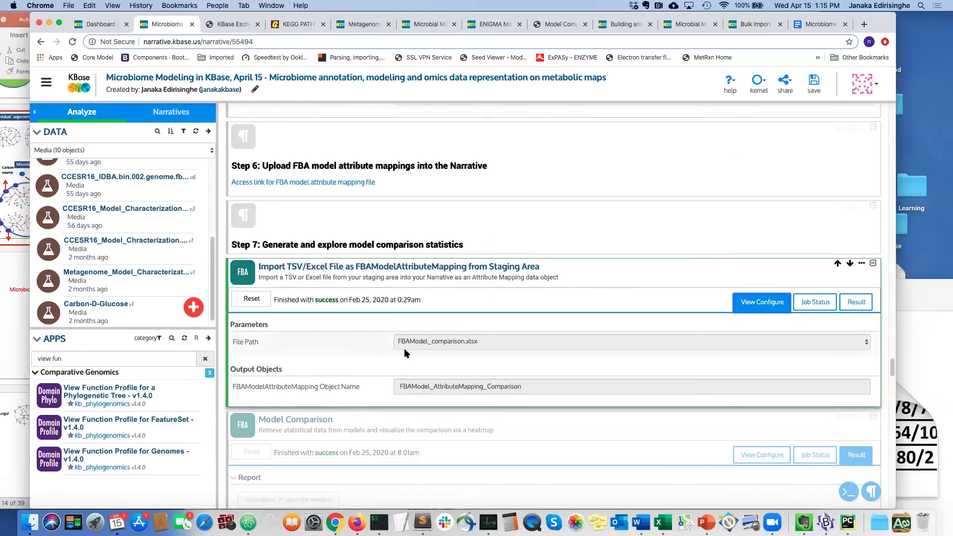
scroll(404, 353, down, 2)
click(761, 387)
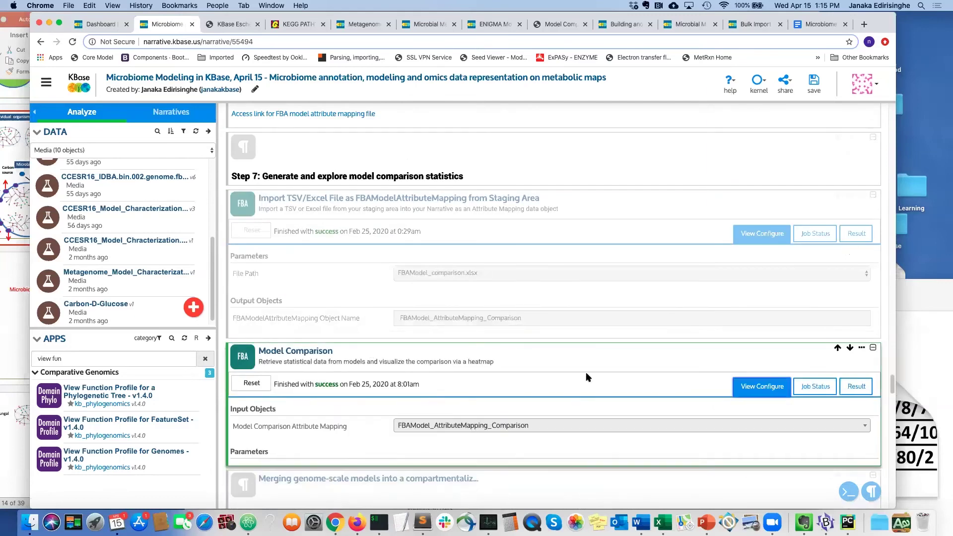
scroll(521, 370, down, 2)
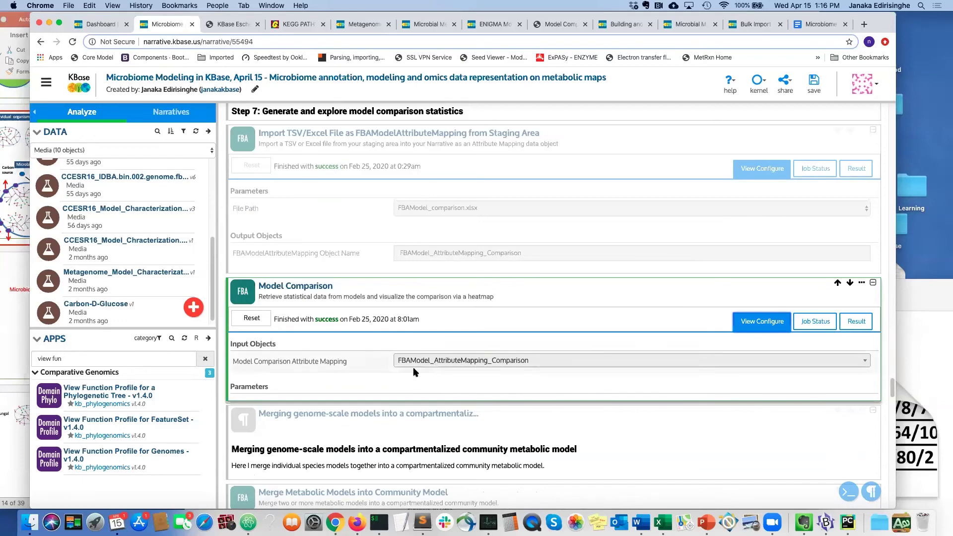
click(577, 144)
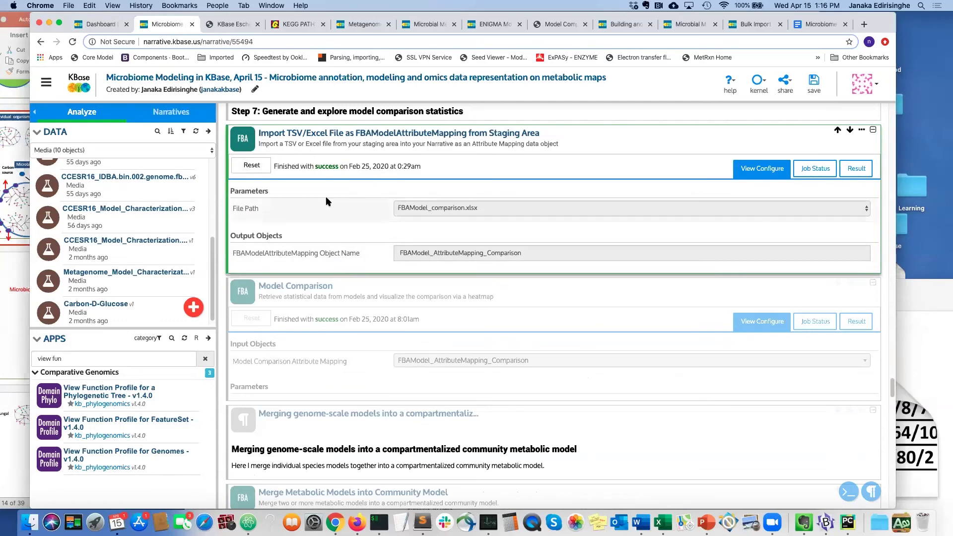
click(385, 298)
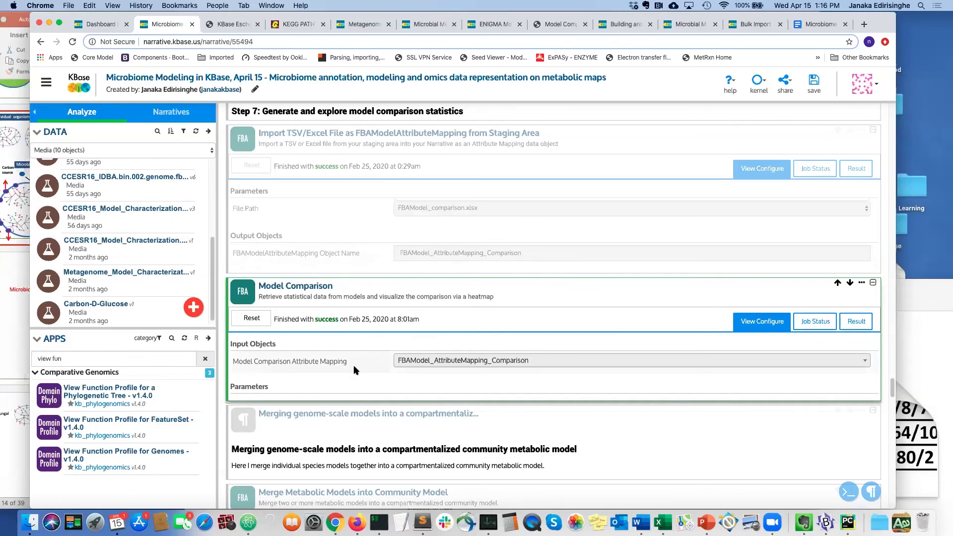
scroll(418, 358, down, 1)
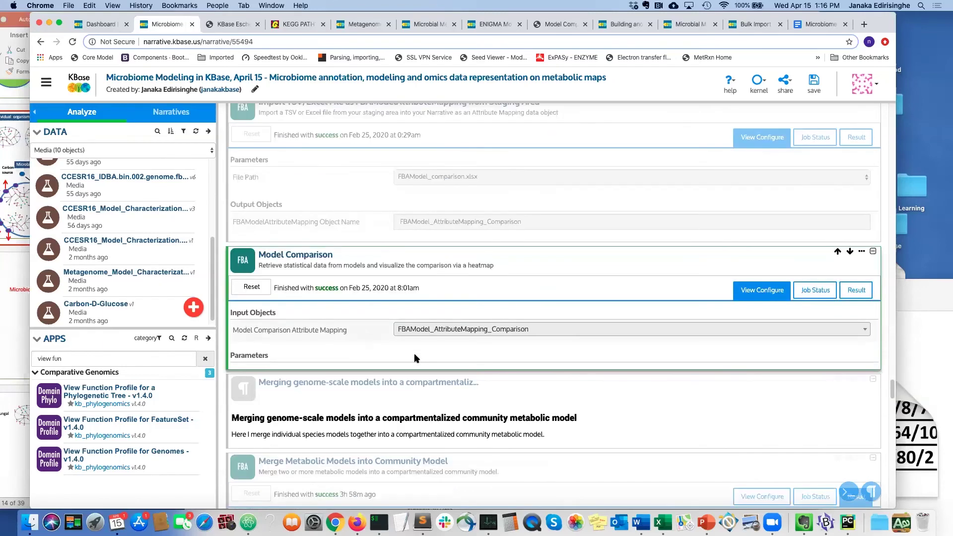
scroll(365, 316, up, 1)
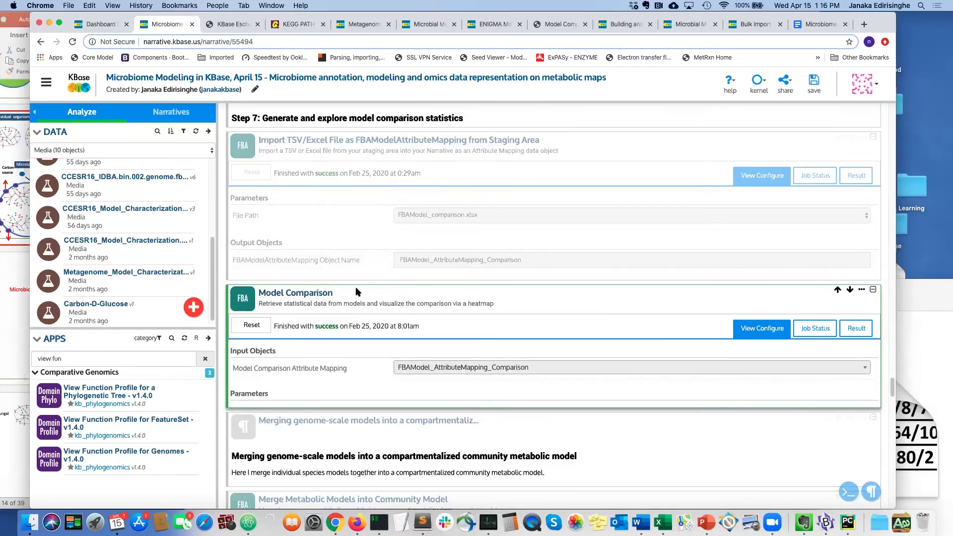
scroll(370, 225, up, 2)
click(564, 204)
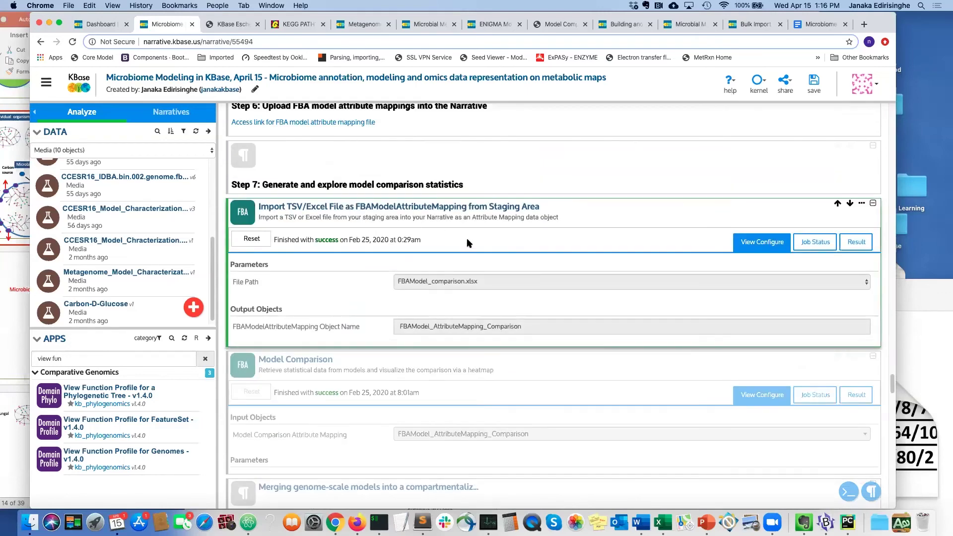
scroll(466, 240, down, 1)
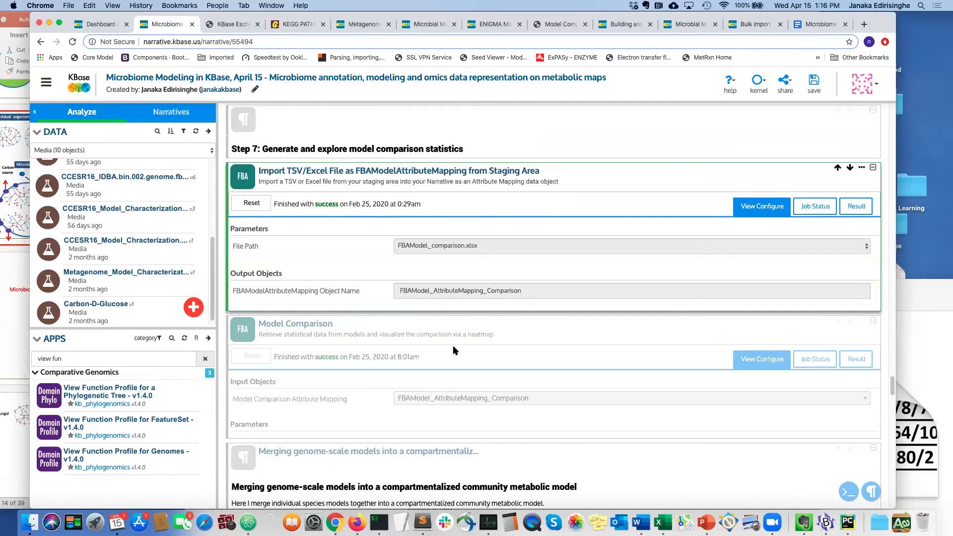
scroll(452, 341, down, 1)
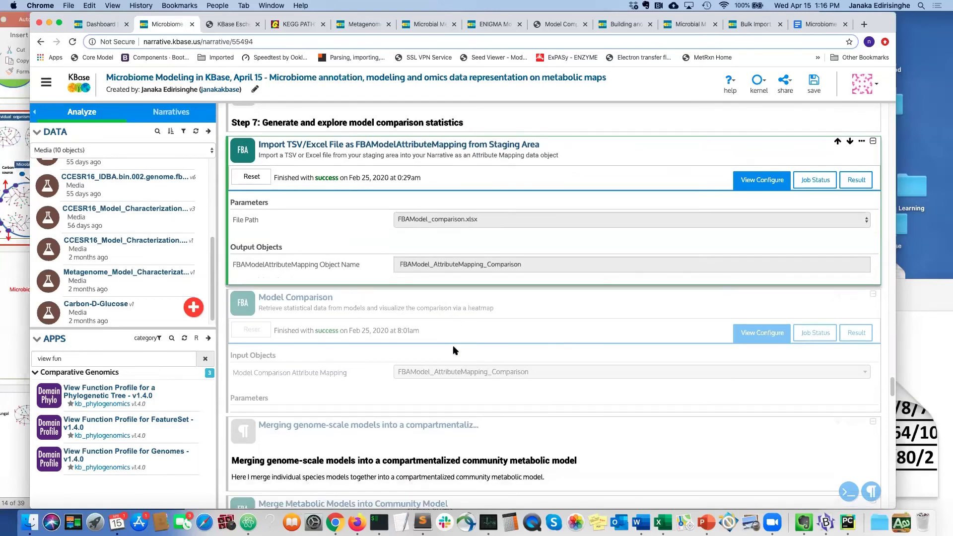
click(404, 303)
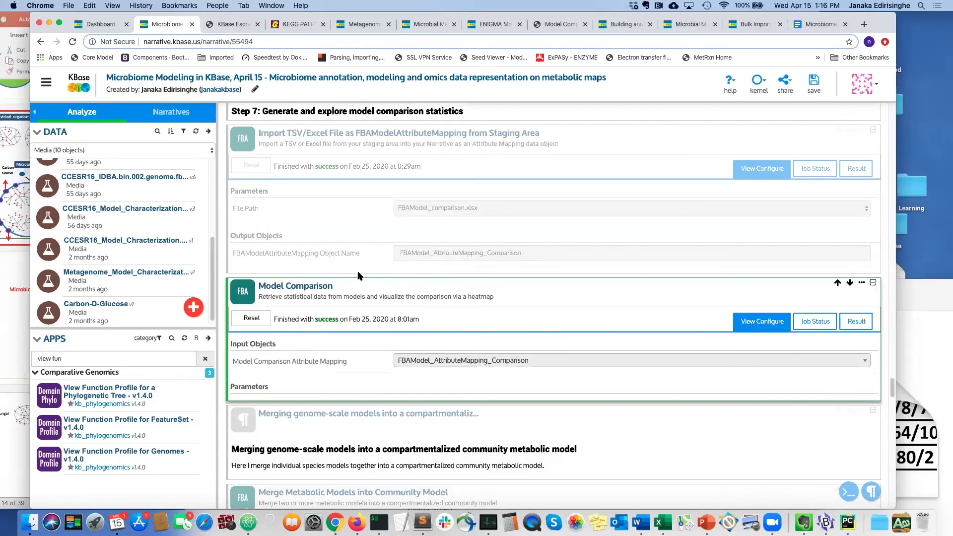
scroll(360, 276, up, 2)
click(461, 198)
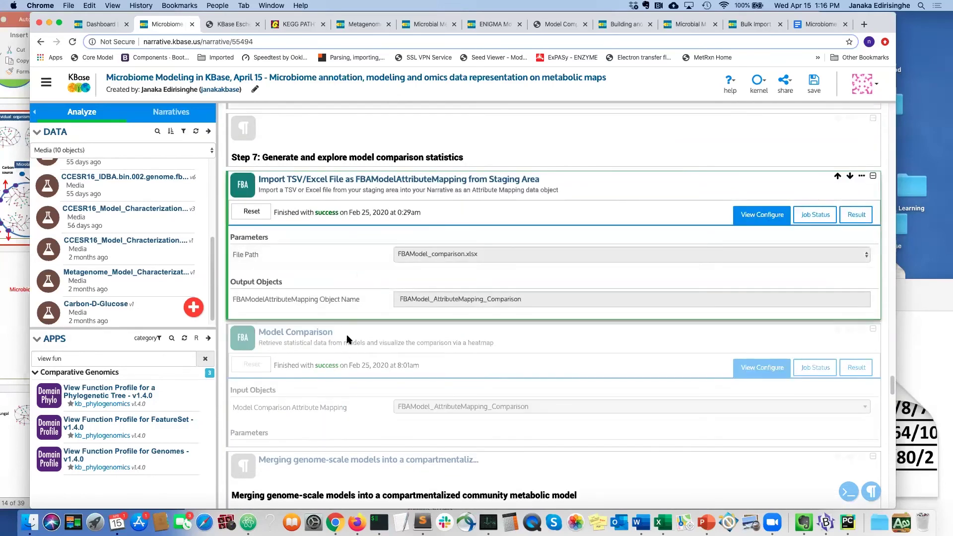
scroll(349, 338, down, 1)
click(351, 311)
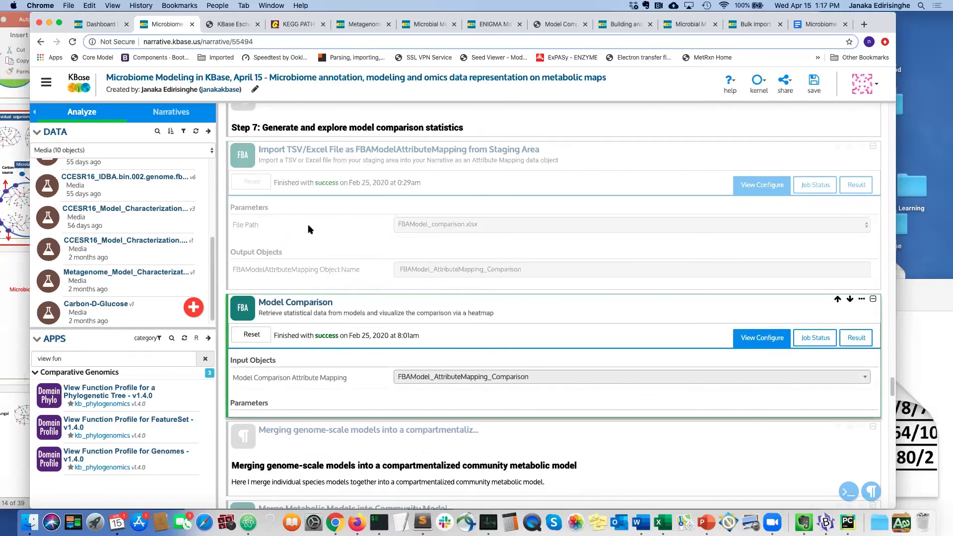
scroll(307, 234, up, 1)
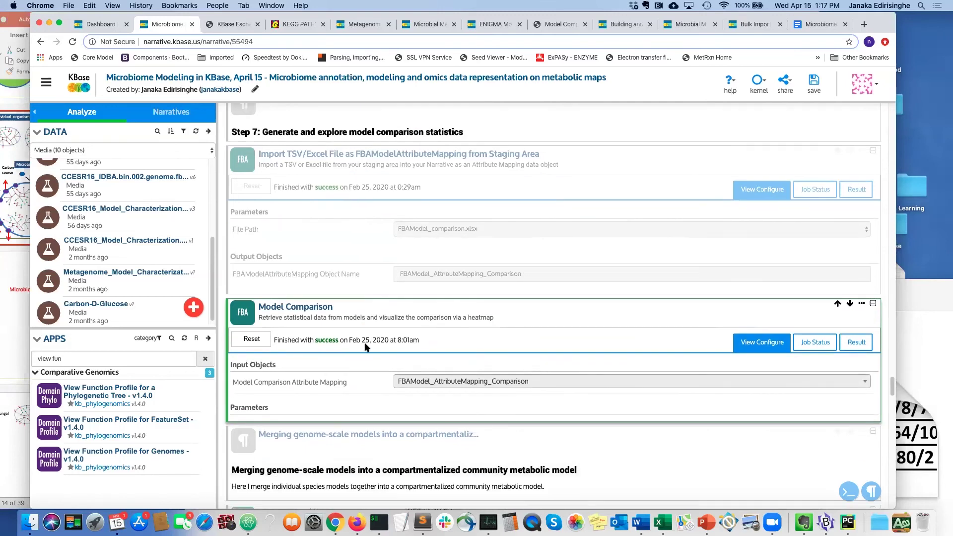
scroll(369, 345, down, 2)
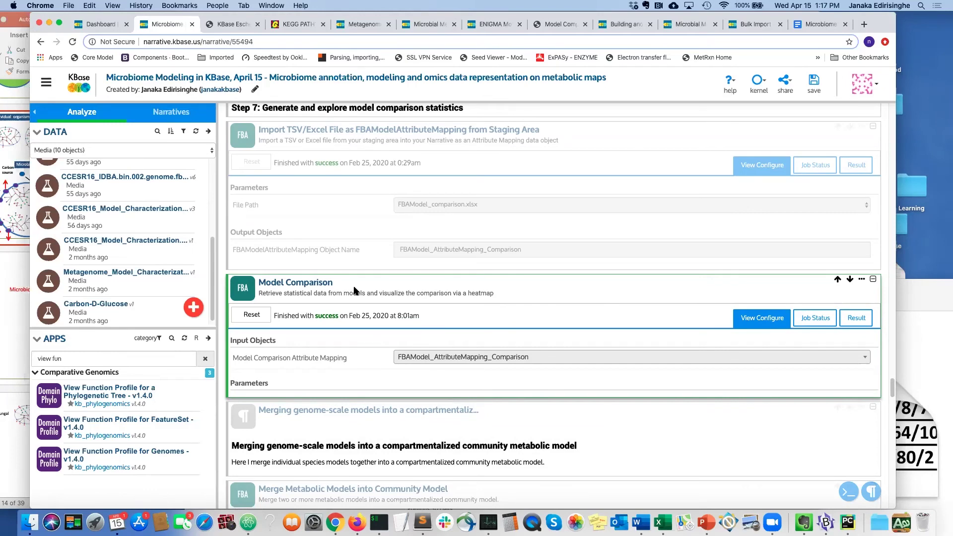
scroll(355, 291, down, 3)
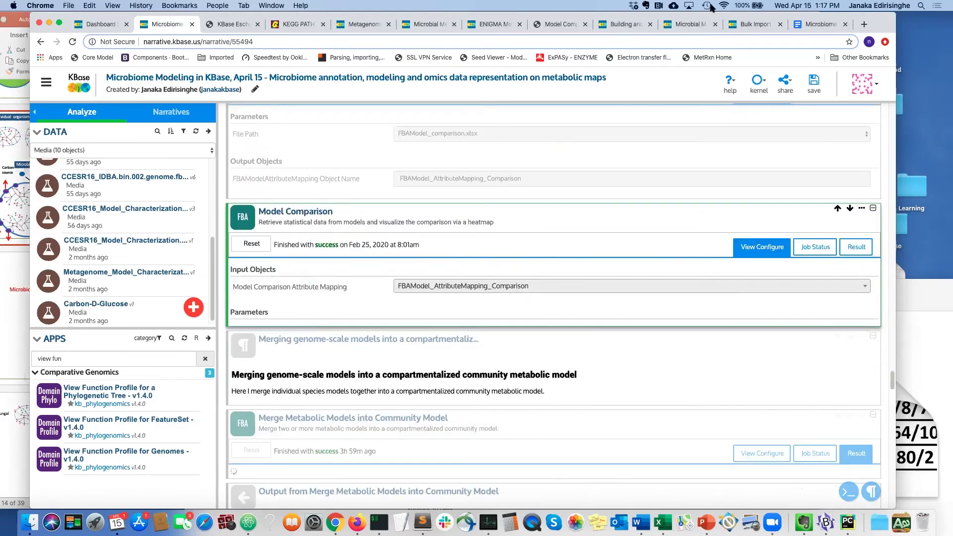
Return to the Webinar Q & A document and highlight the Excel re-import question.
click(817, 25)
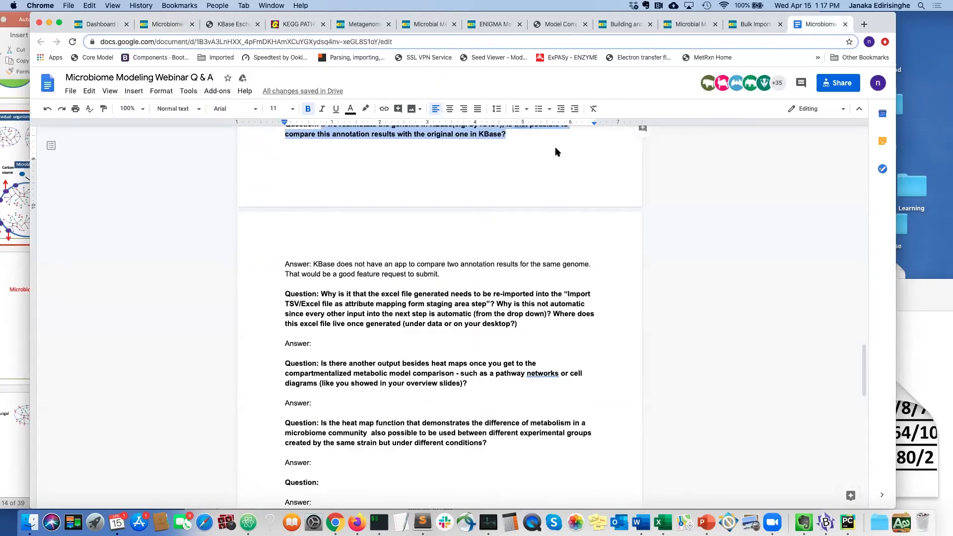
click(343, 330)
drag(320, 294, 516, 321)
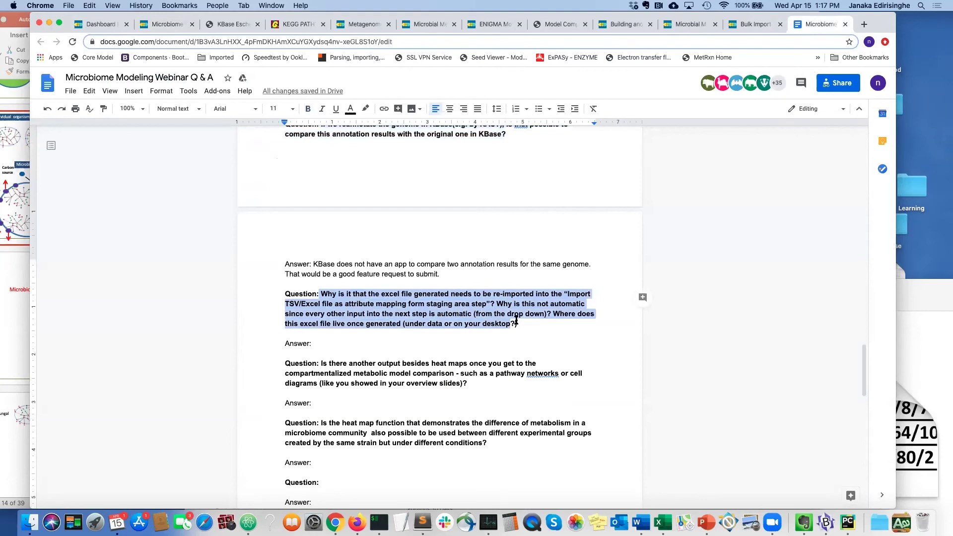
scroll(516, 322, down, 3)
drag(320, 301, 462, 323)
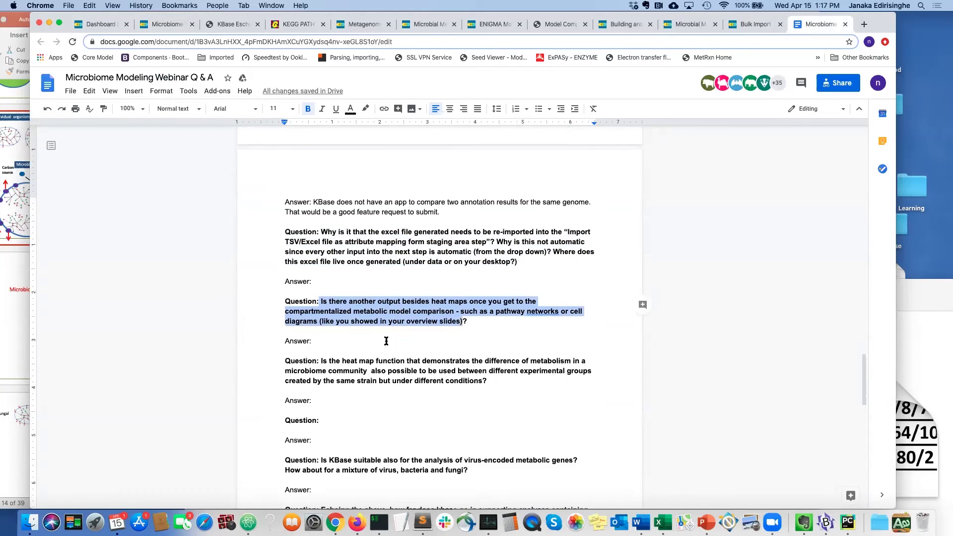
Scroll on to the unanswered heat-map output and experimental-groups questions.
scroll(383, 340, down, 1)
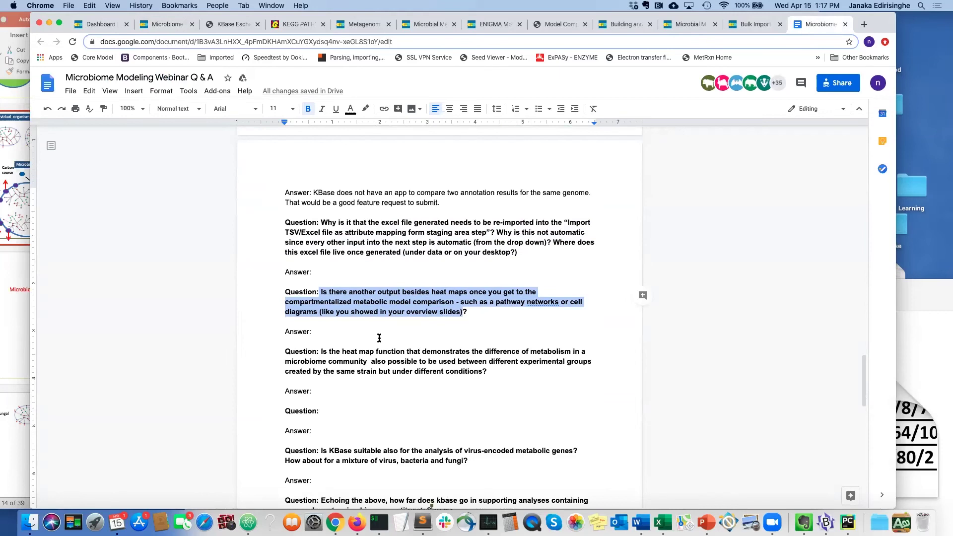
scroll(380, 338, down, 1)
click(373, 303)
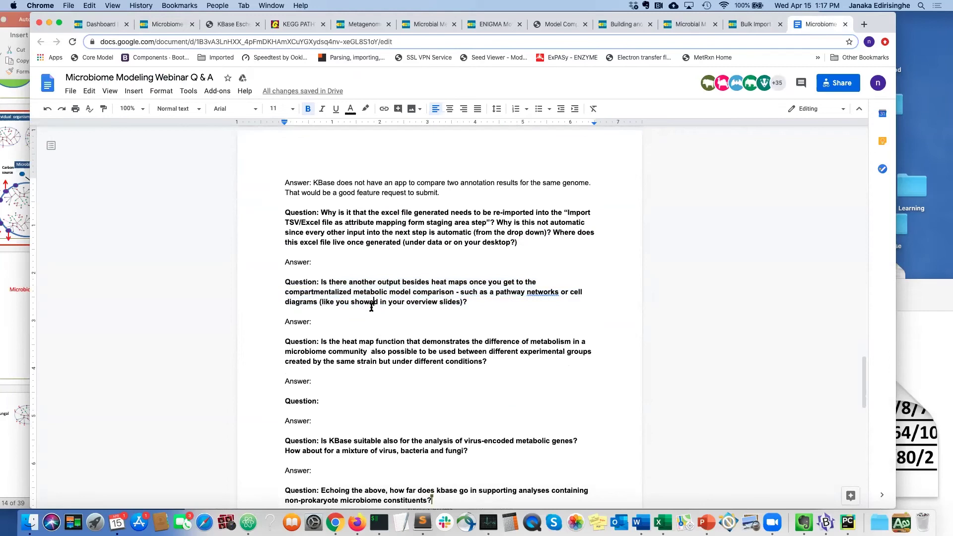
scroll(359, 315, down, 1)
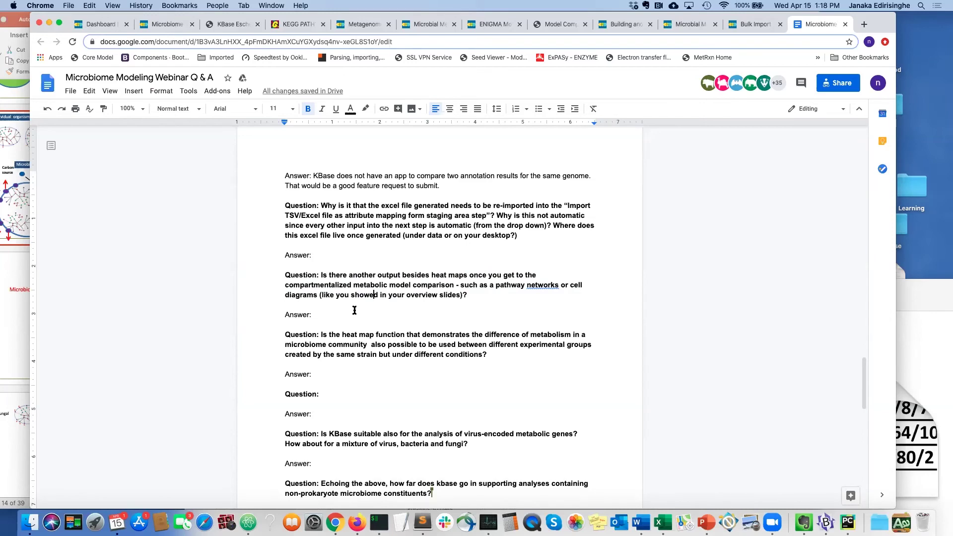
scroll(355, 312, down, 1)
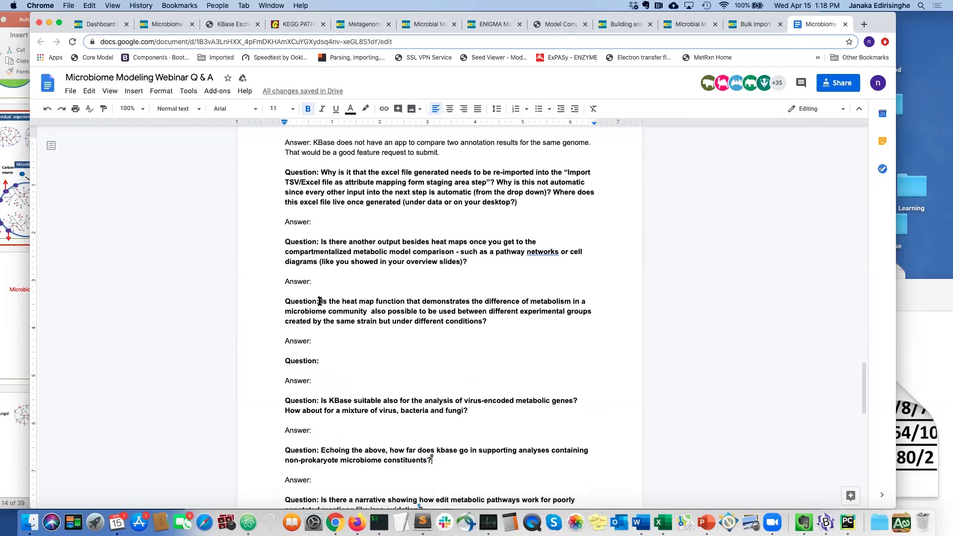
drag(320, 304, 498, 331)
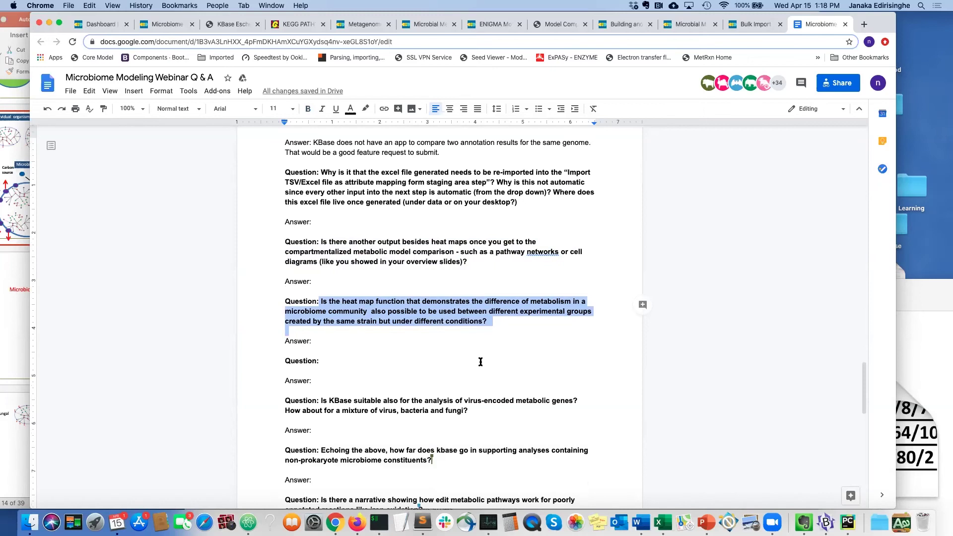
click(489, 322)
drag(489, 323, 320, 303)
scroll(441, 352, down, 1)
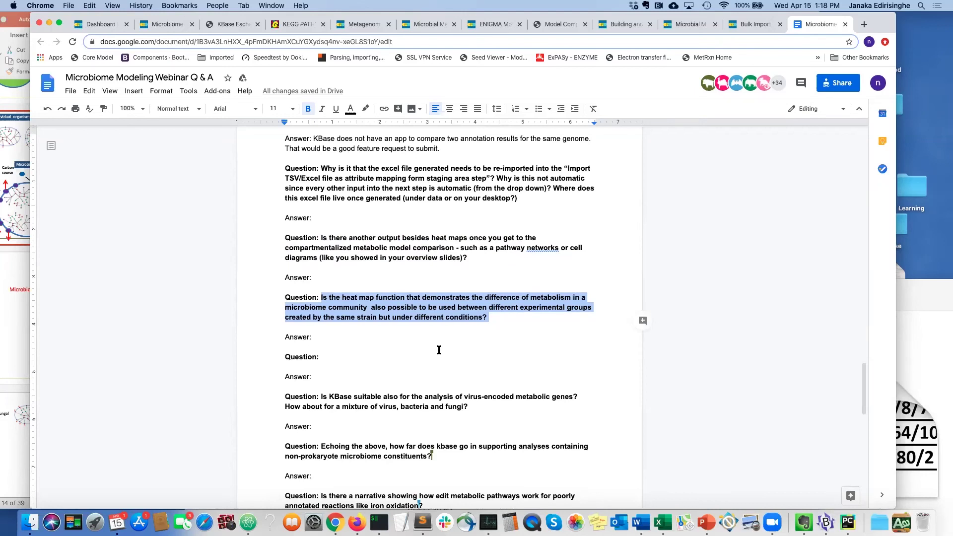
scroll(438, 350, down, 2)
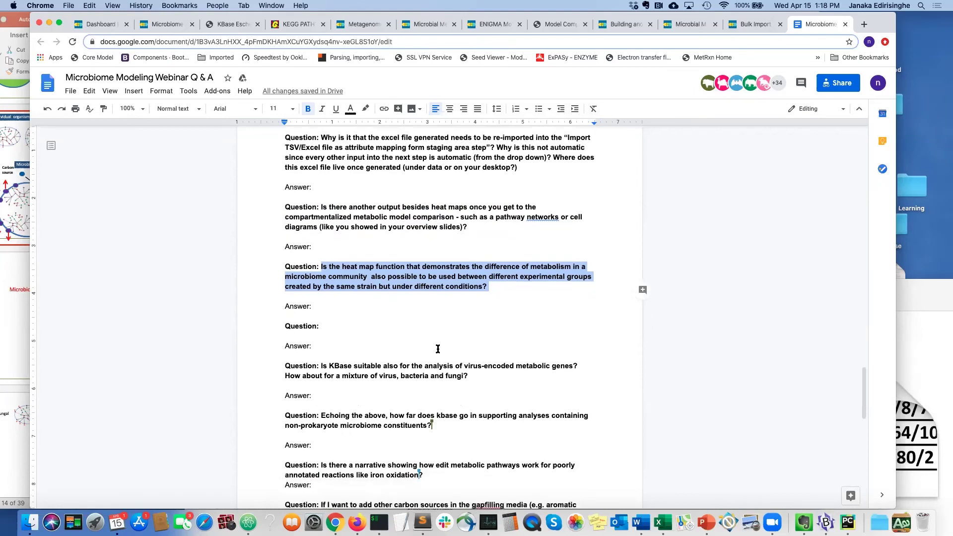
scroll(438, 349, down, 1)
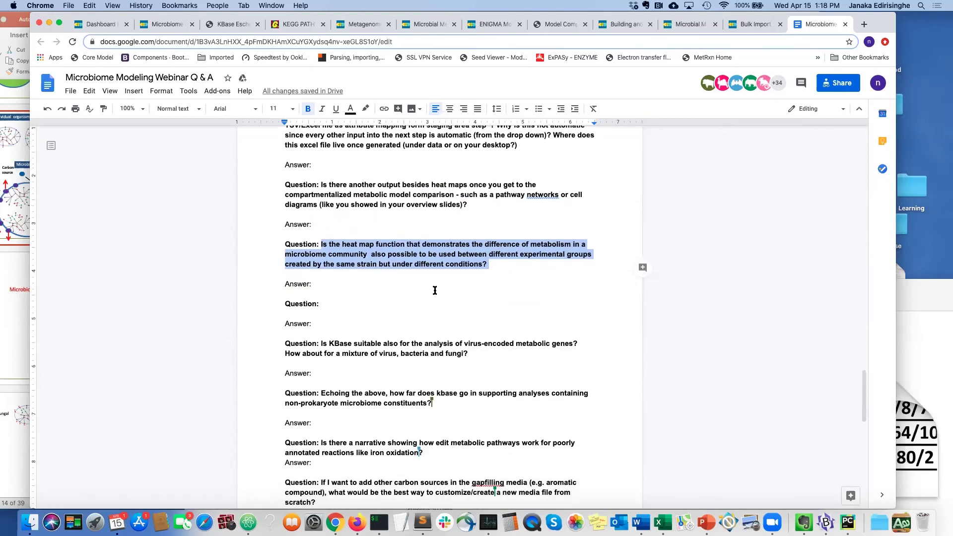
scroll(482, 355, down, 1)
scroll(481, 355, down, 4)
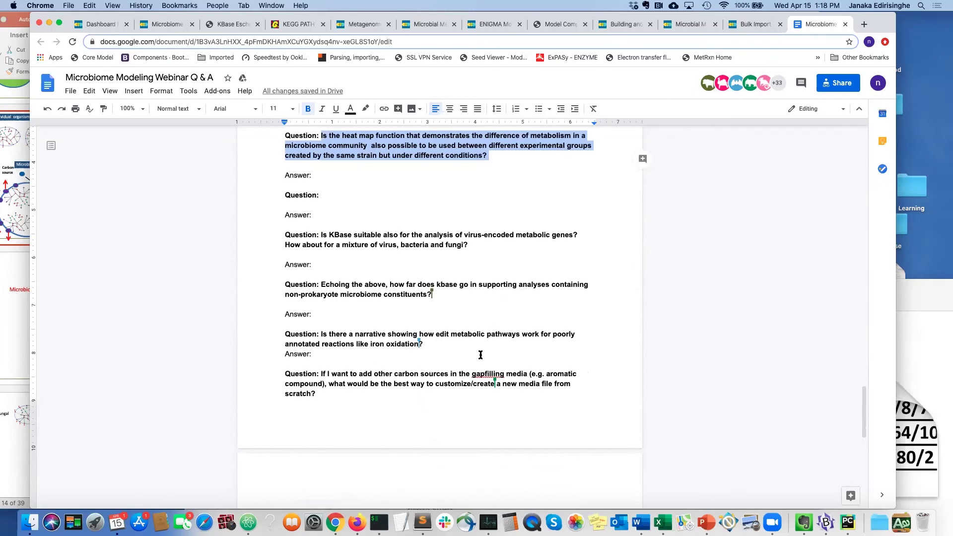
scroll(481, 354, down, 1)
scroll(477, 348, up, 1)
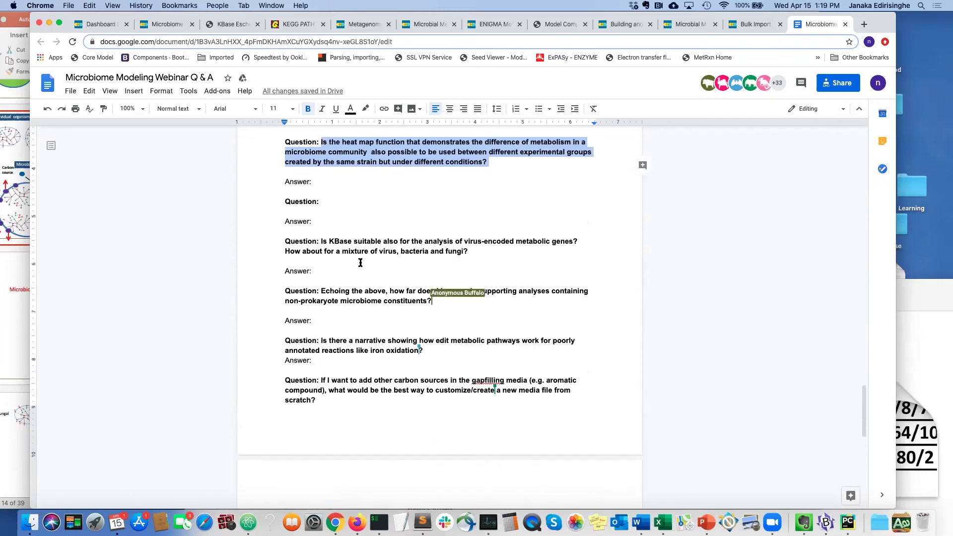
drag(319, 242, 467, 249)
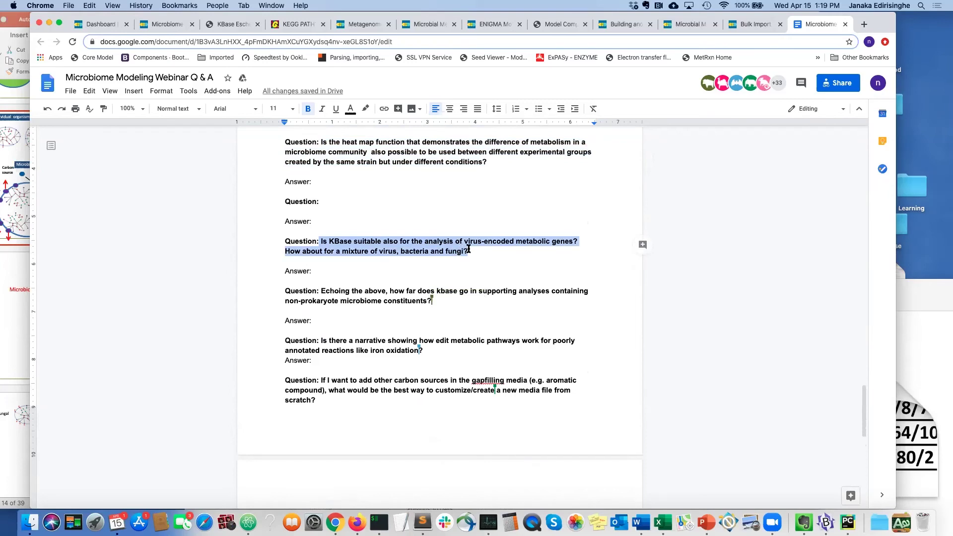
click(400, 271)
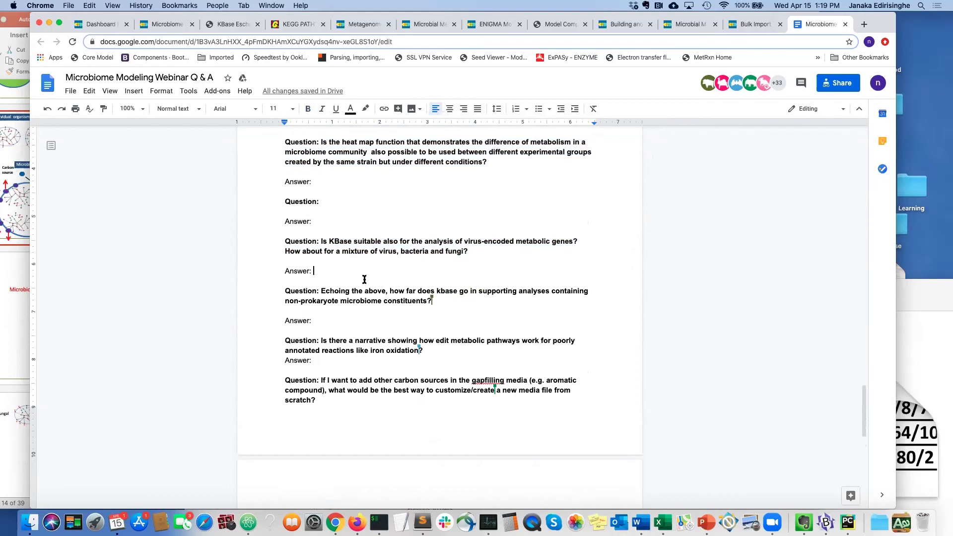
scroll(362, 275, up, 1)
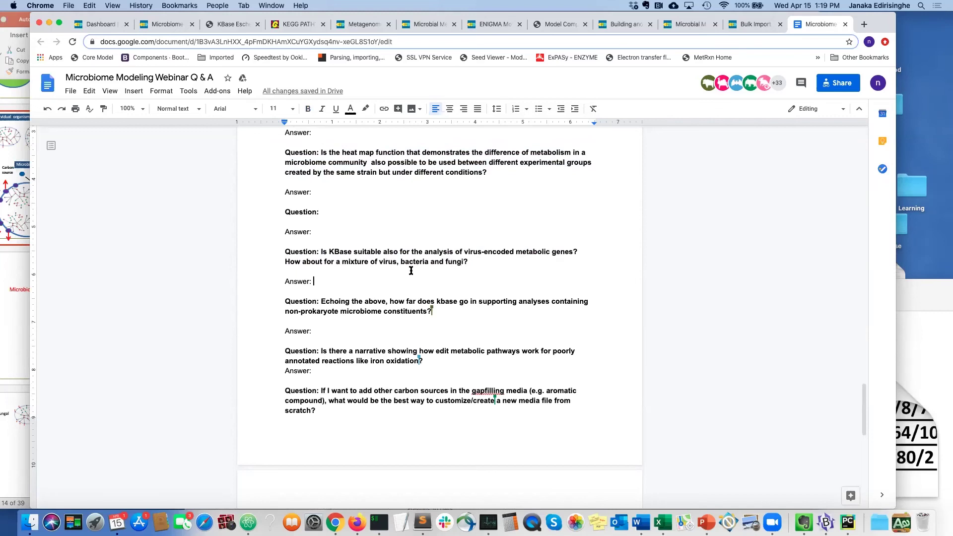
Highlight the virus-mixture and 'Echoing the above' questions in the Q&A document, then clear the highlight.
scroll(420, 278, up, 1)
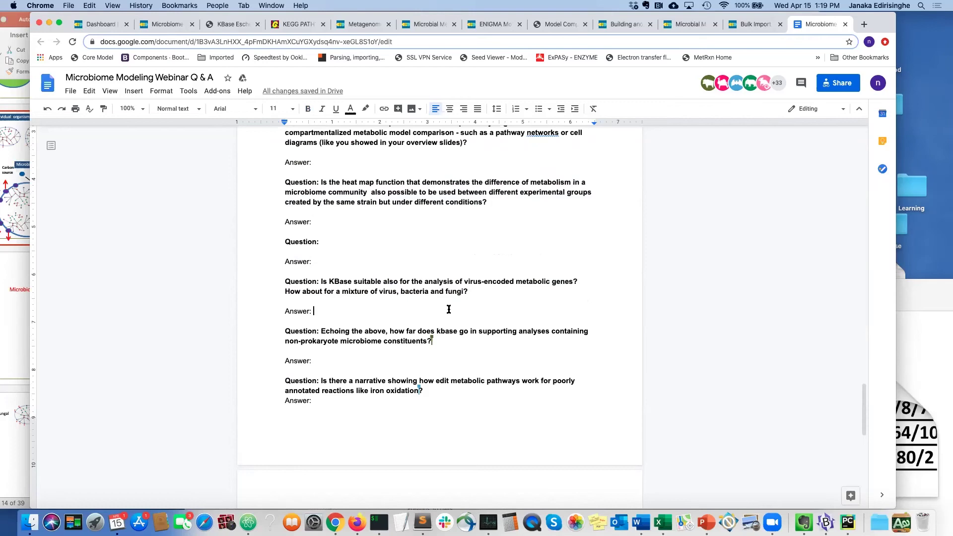
click(396, 292)
drag(395, 293, 343, 293)
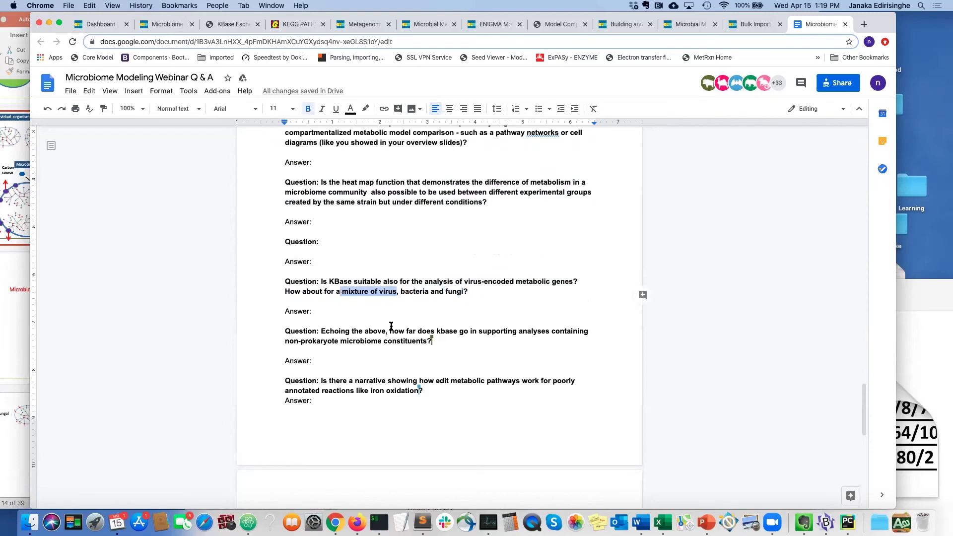
scroll(389, 324, down, 1)
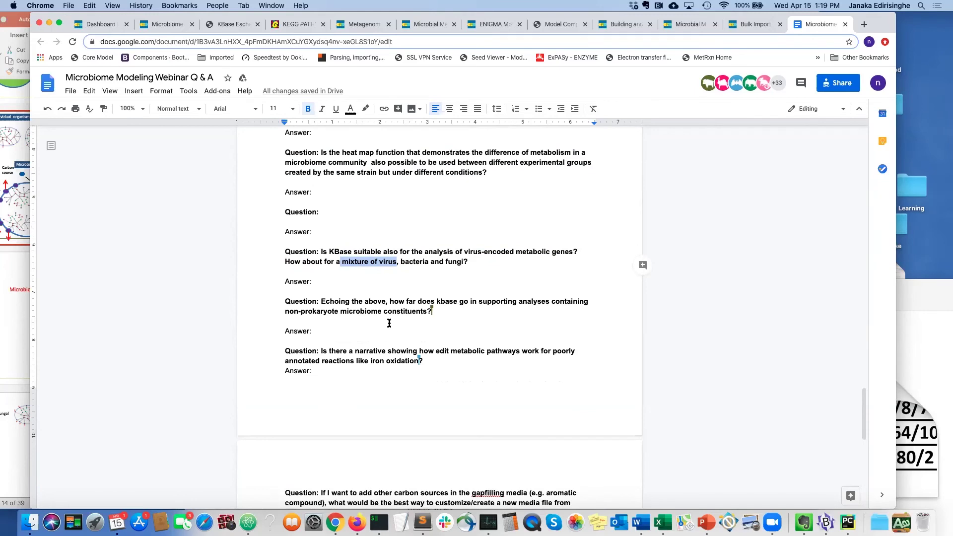
drag(321, 300, 417, 310)
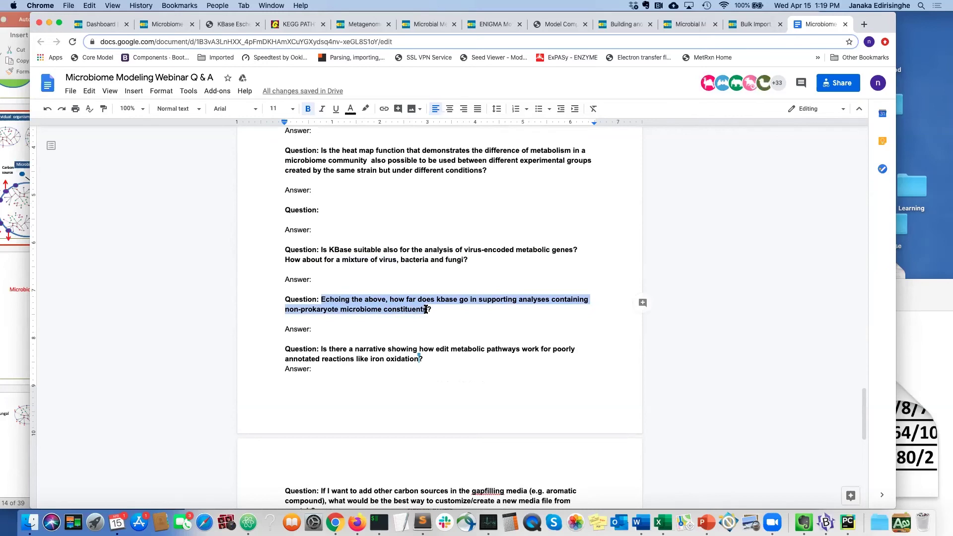
scroll(410, 332, down, 1)
click(390, 296)
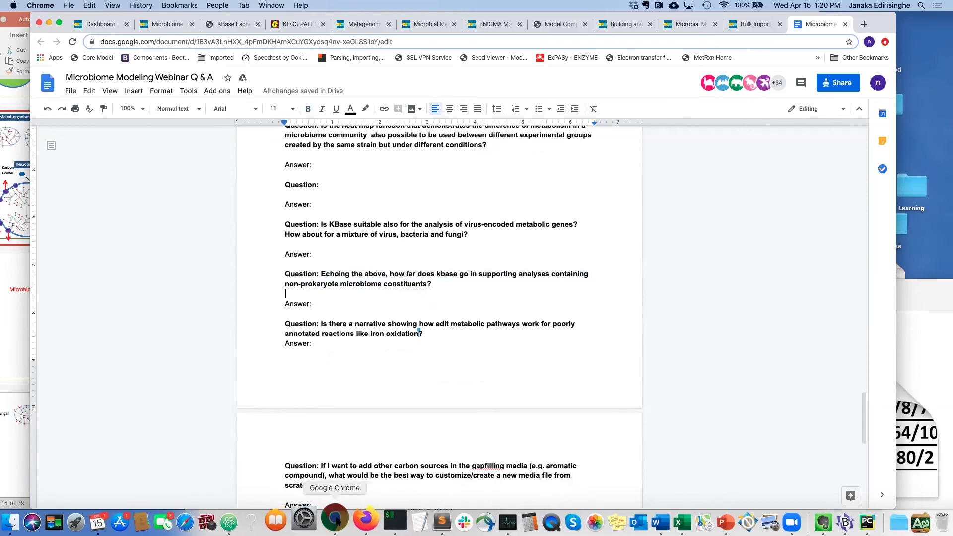
Search the KBase apps for 'build fun' and expand the Metabolic Modeling category.
click(168, 25)
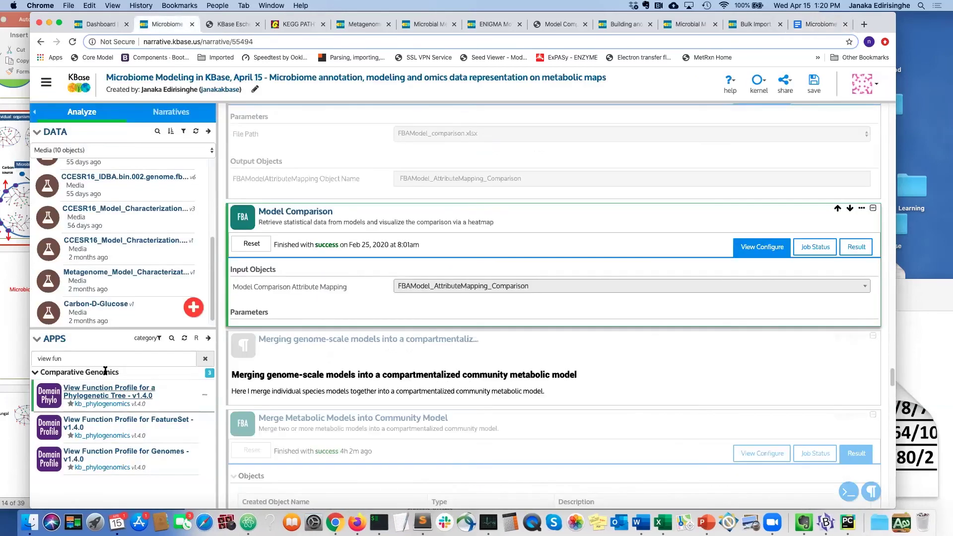
triple_click(66, 360)
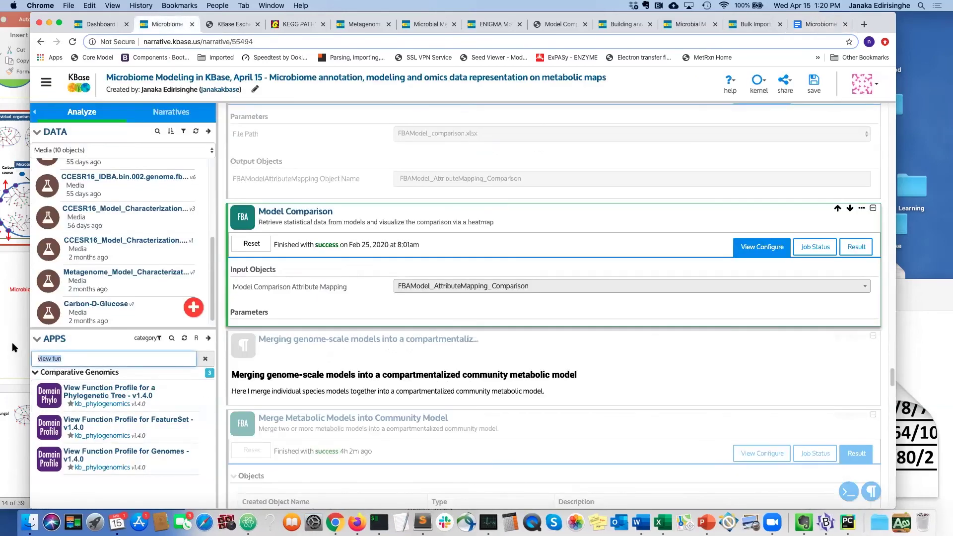
text(build fun)
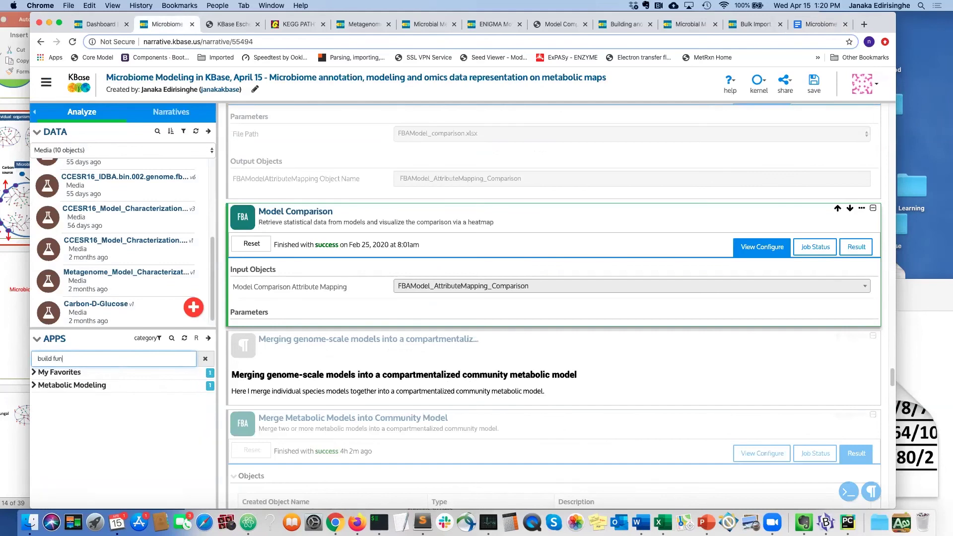
double_click(56, 386)
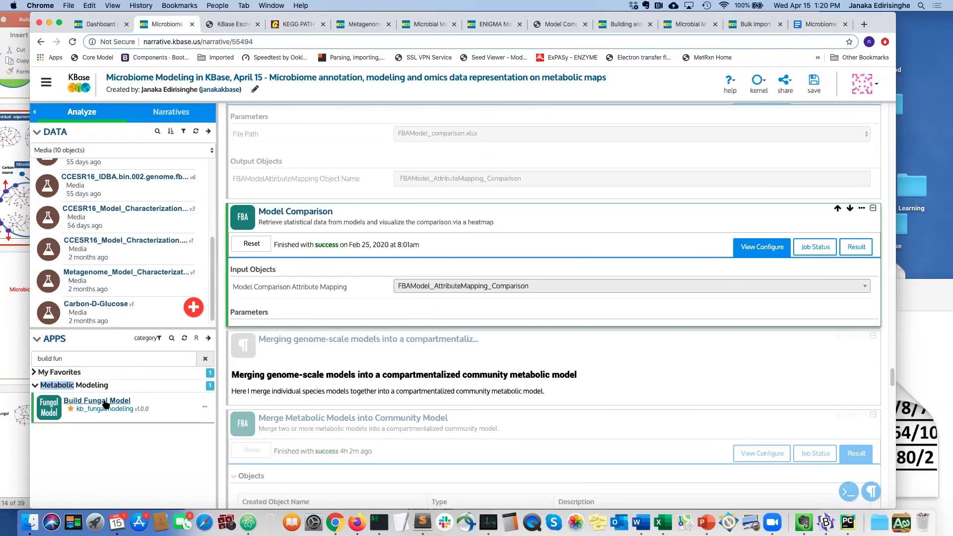
Search the apps for 'annotate pla' and expand Genome Annotation to list its two plant apps.
drag(69, 359, 25, 358)
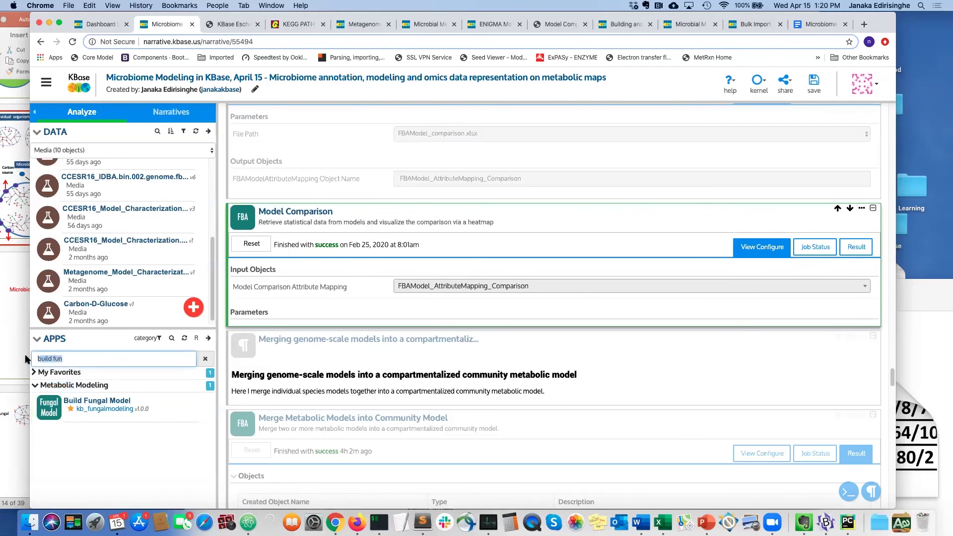
text(annotat)
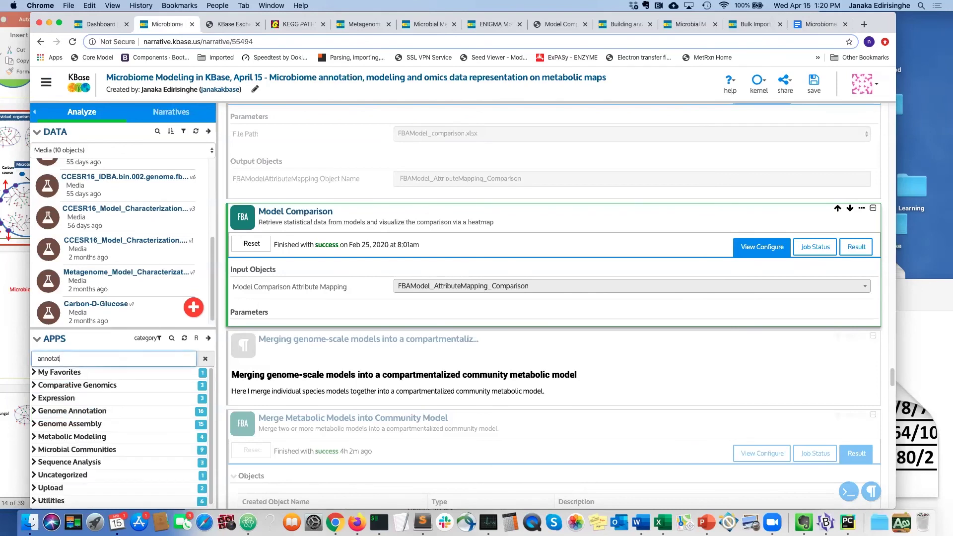
text(e p)
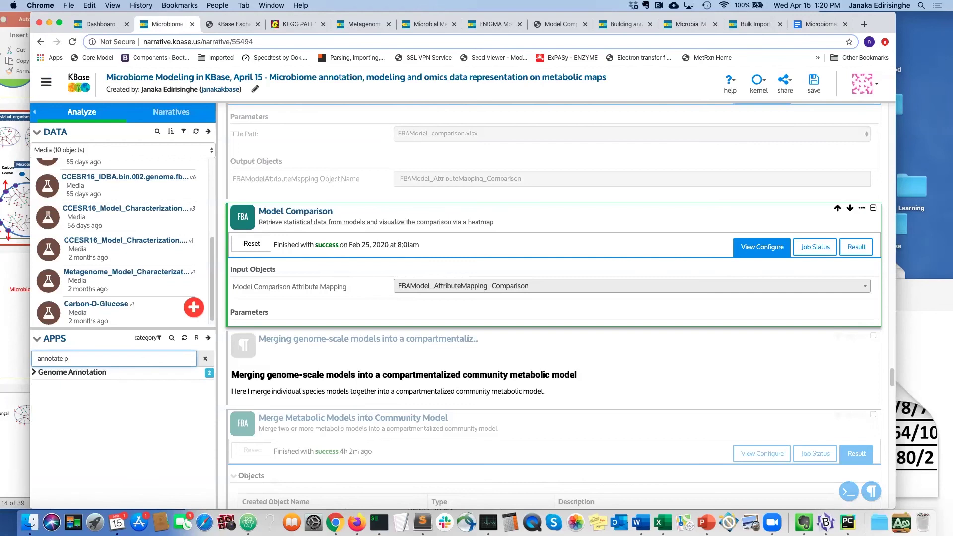
text(la)
double_click(89, 373)
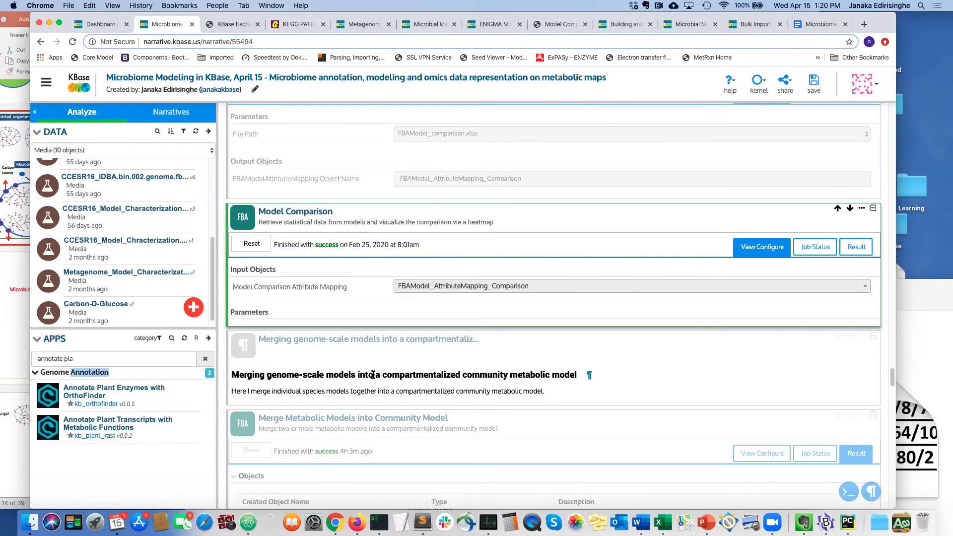
scroll(373, 375, down, 3)
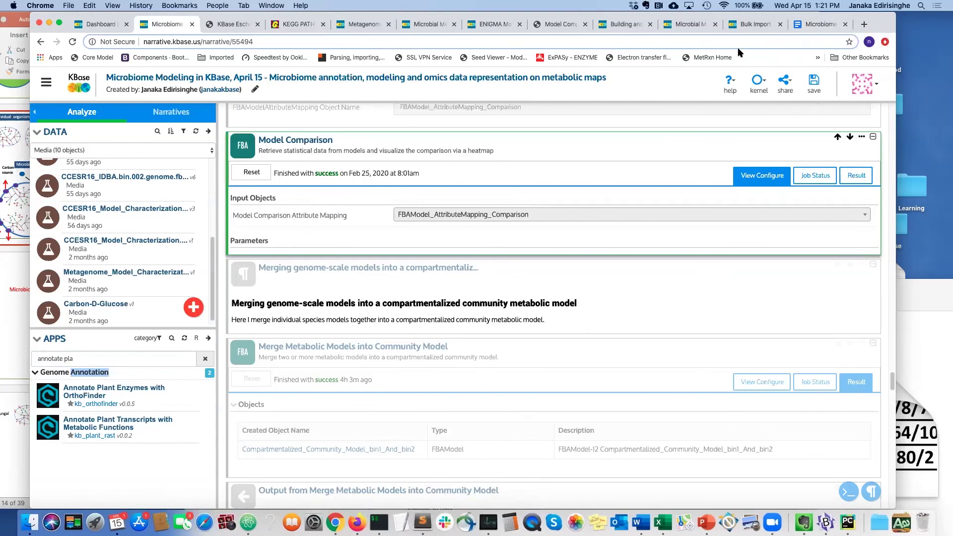
Highlight the non-prokaryote constituents line and the iron oxidation question in the Q&A document.
click(820, 24)
click(420, 330)
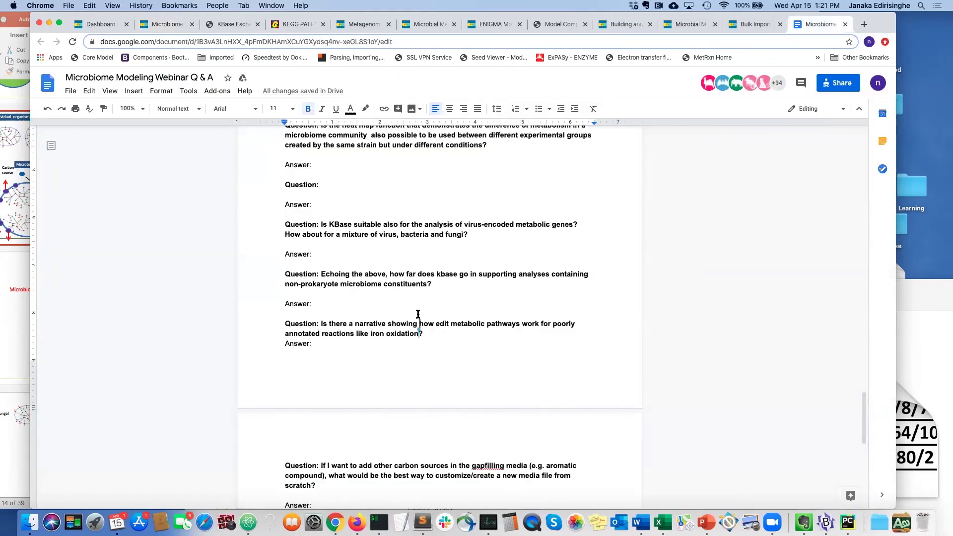
drag(422, 282, 278, 288)
scroll(309, 363, up, 1)
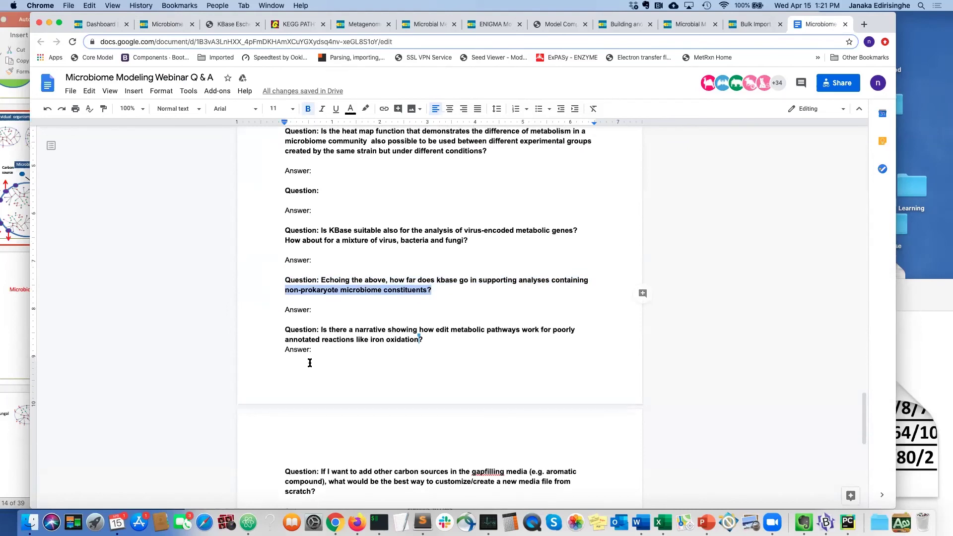
scroll(310, 363, down, 1)
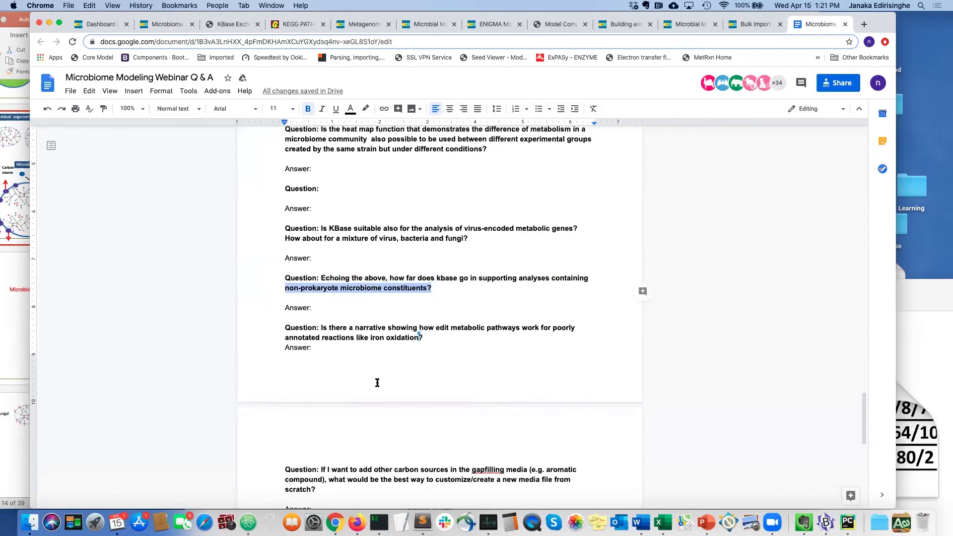
drag(287, 330, 423, 356)
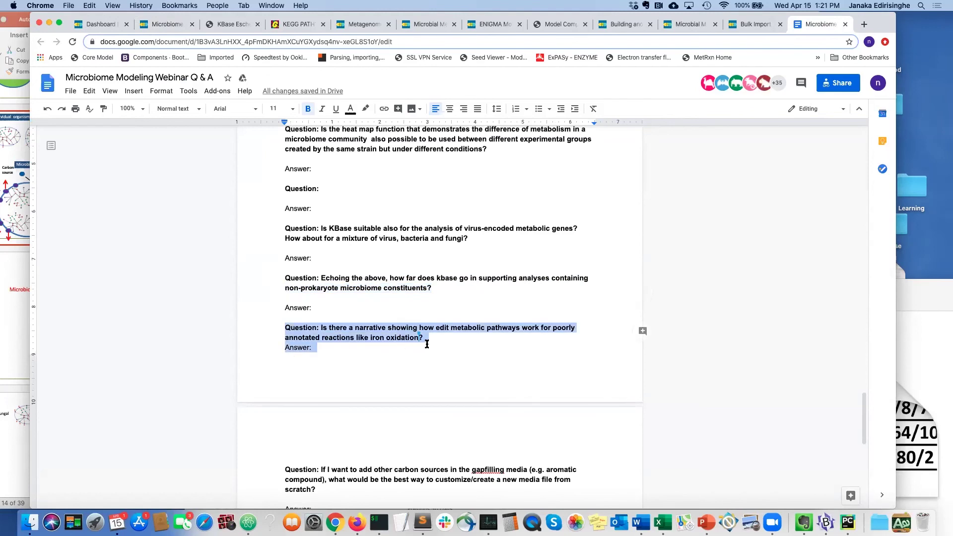
drag(430, 338, 273, 328)
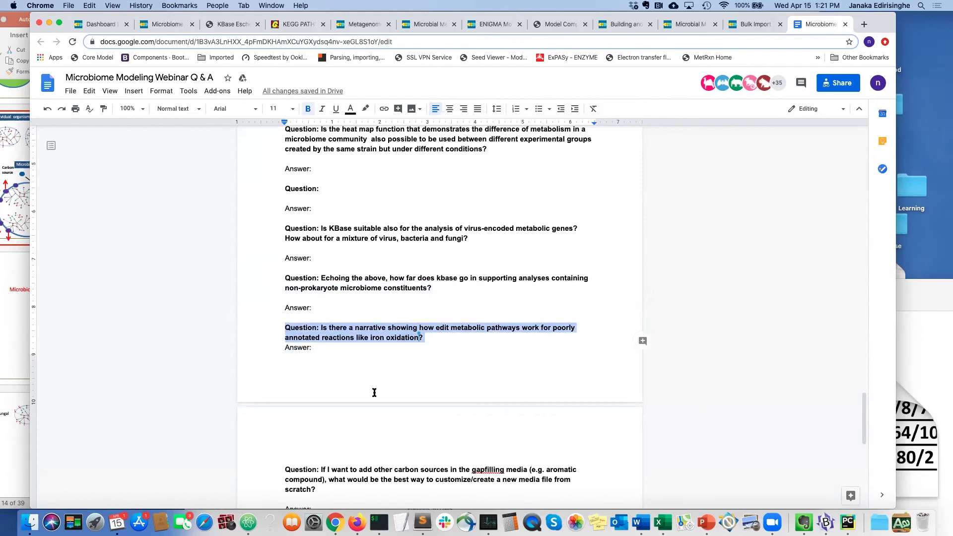
Add a new line 'App: Edit metabolic mod' after the iron oxidation question's Answer.
click(319, 366)
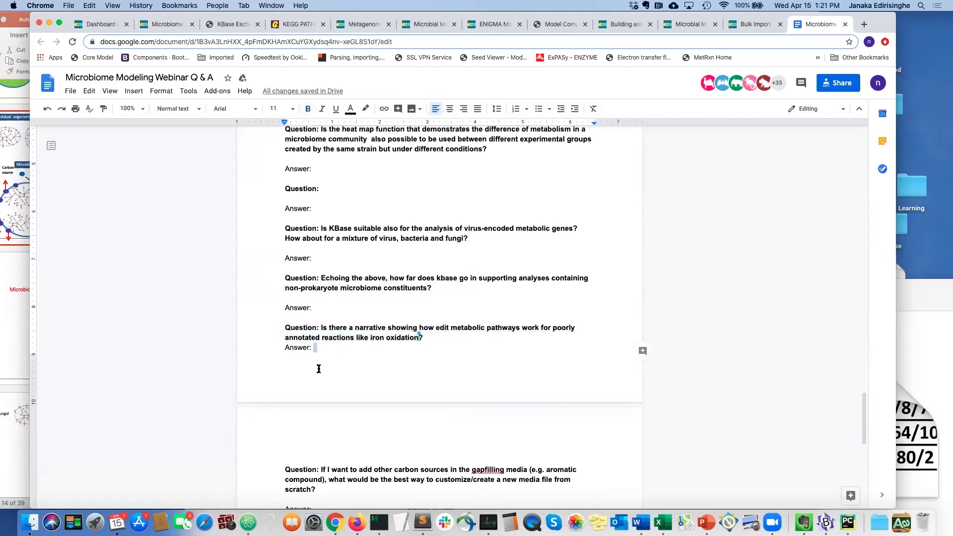
scroll(392, 375, down, 1)
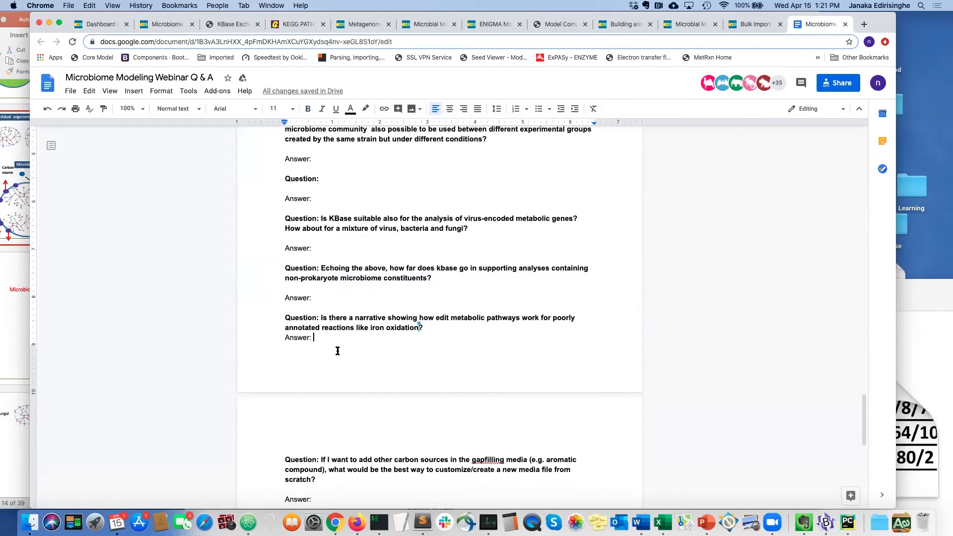
key(Return)
text(Edi)
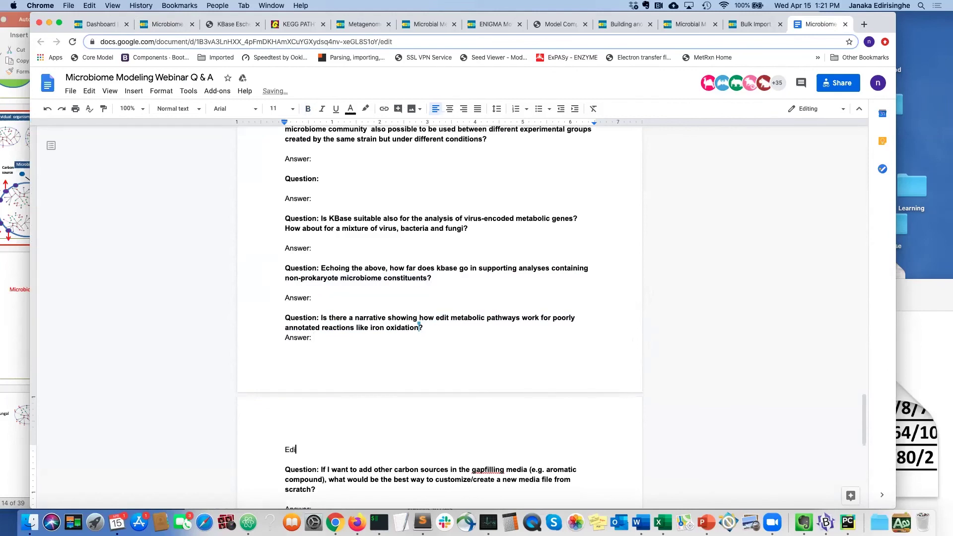
key(BackSpace)
key(BackSpace)
text(App: Edit metabolic mod)
Search the apps for 'edit', expand Metabolic Modeling and show the Edit Metabolic Model description.
click(159, 23)
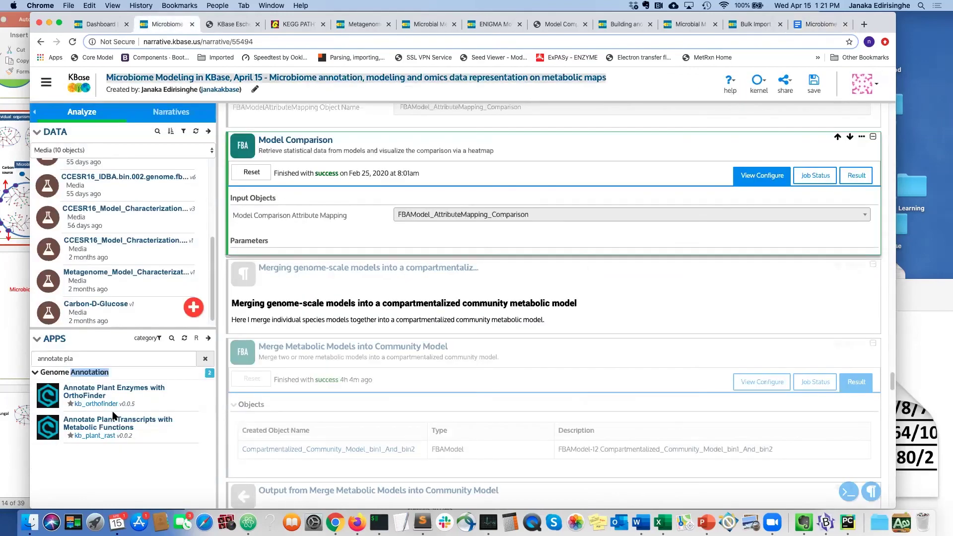
triple_click(83, 359)
text(edit)
click(63, 388)
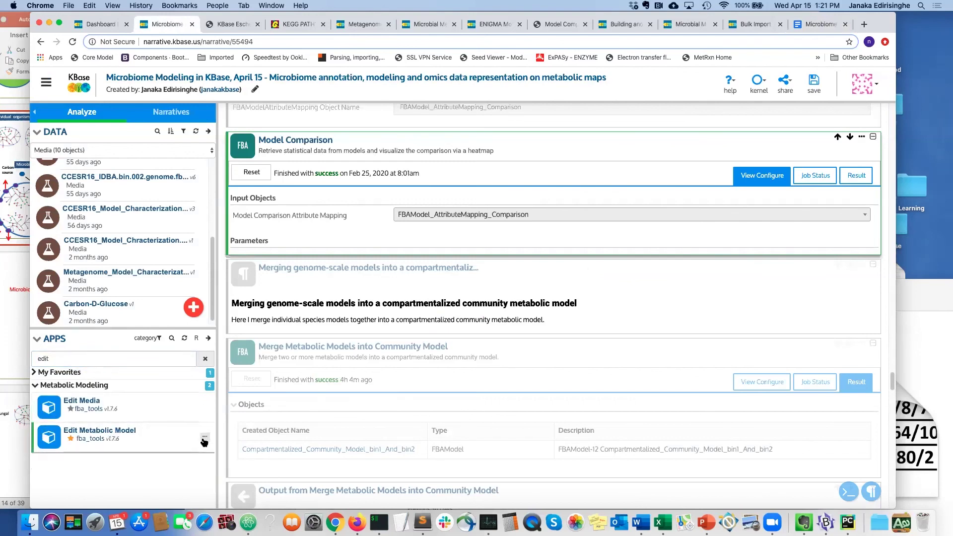
click(204, 437)
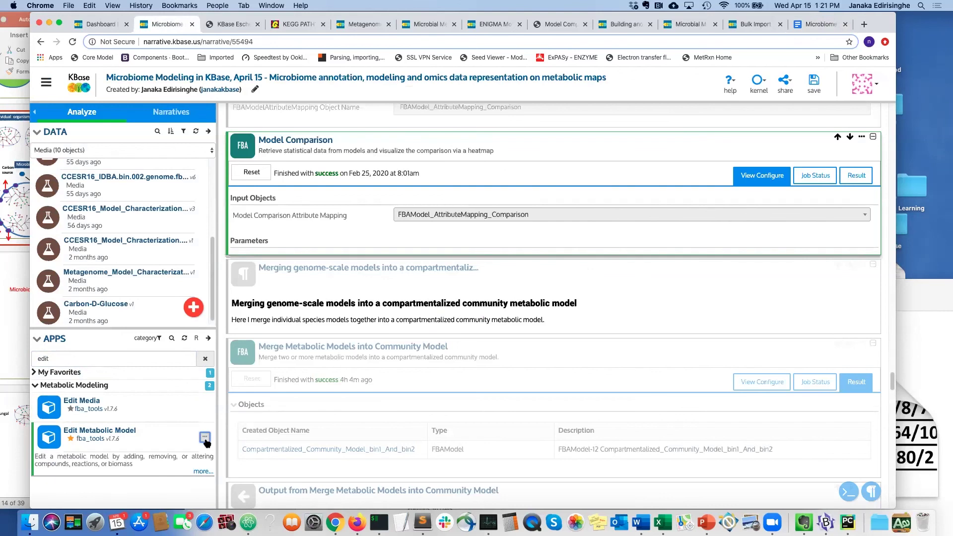
Review the Edit Metabolic Model App Catalog page and its Parameters, then return to the Q&A document.
click(202, 473)
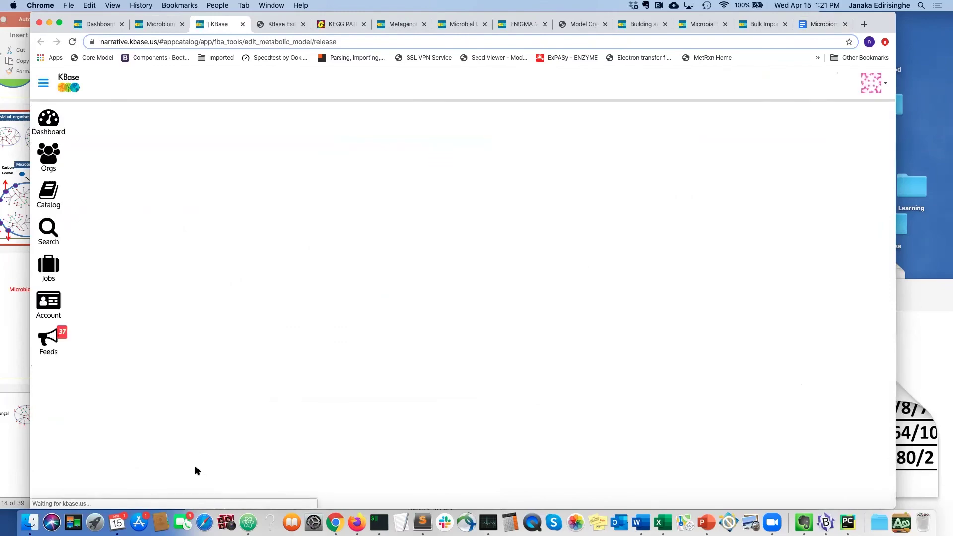
scroll(329, 403, down, 3)
scroll(328, 404, down, 12)
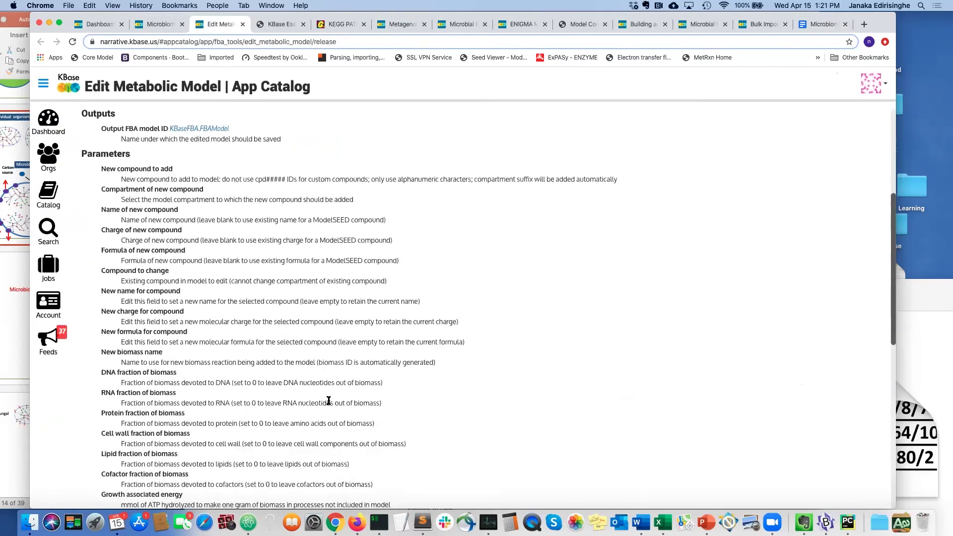
scroll(328, 400, up, 15)
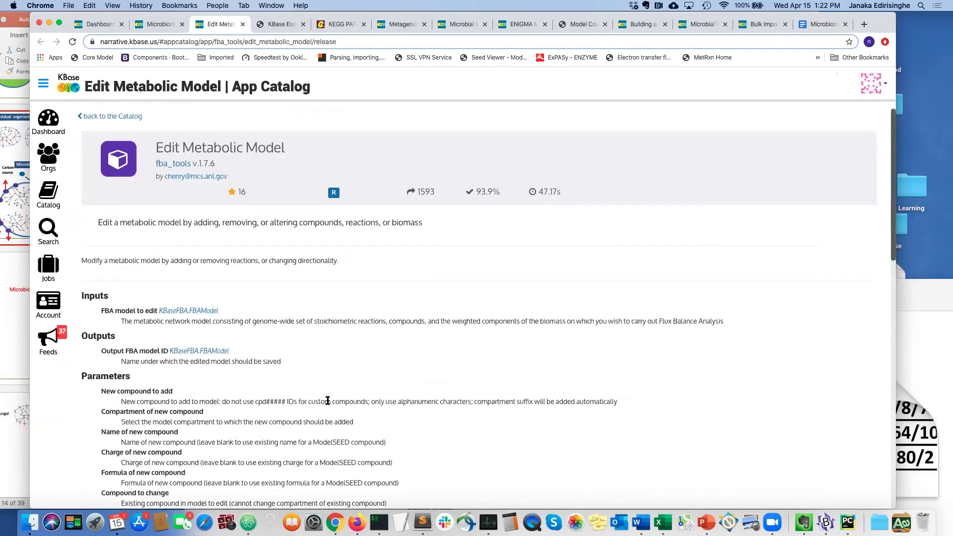
scroll(122, 339, down, 3)
scroll(119, 445, down, 9)
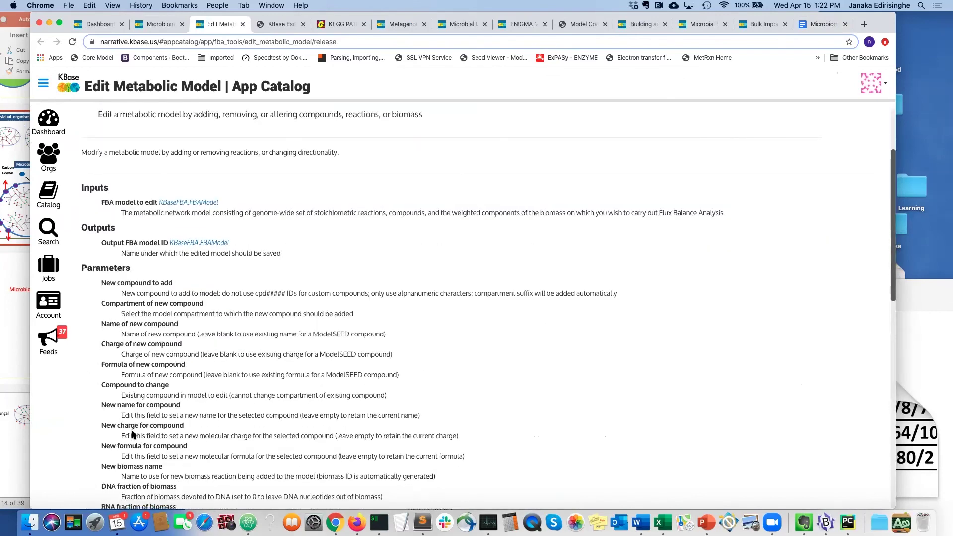
scroll(132, 434, down, 2)
scroll(132, 435, up, 7)
scroll(132, 434, up, 4)
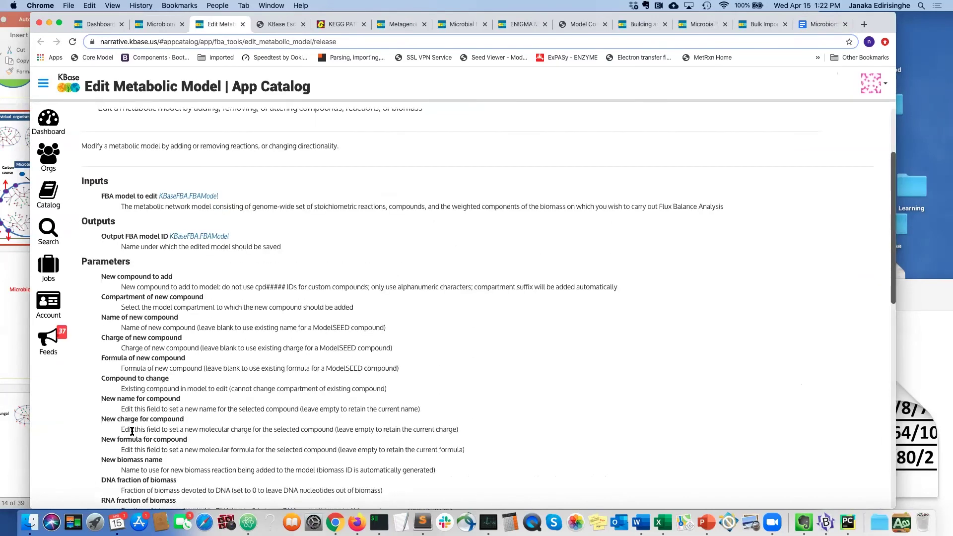
scroll(132, 431, down, 2)
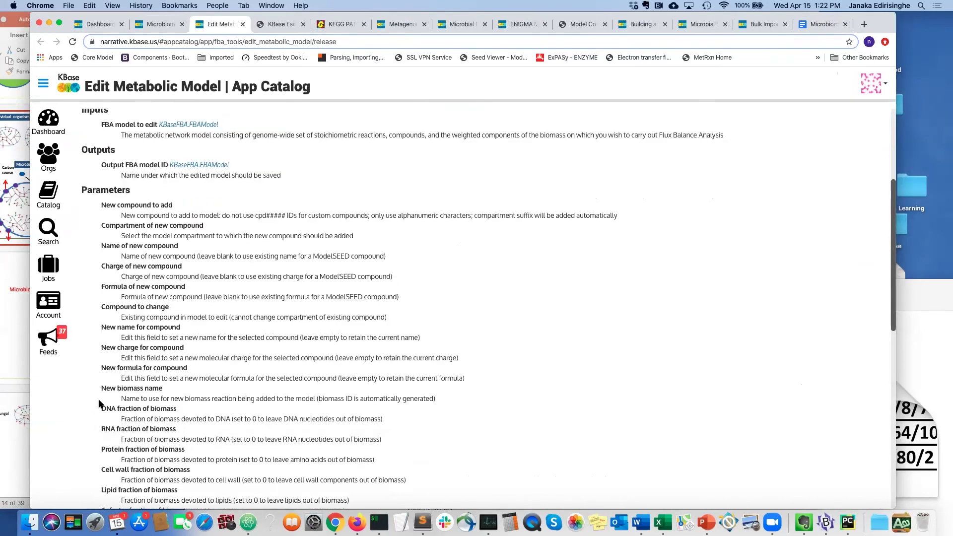
scroll(195, 404, down, 1)
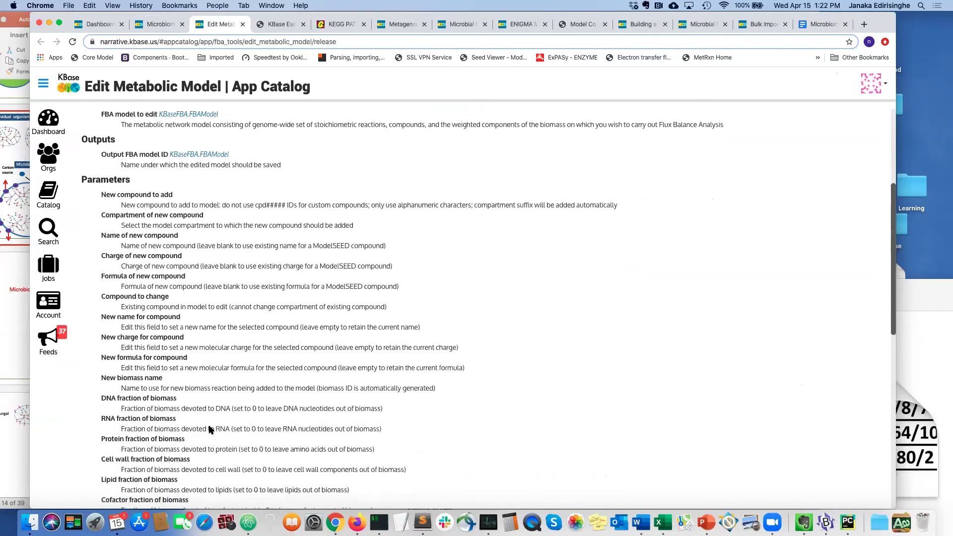
scroll(210, 427, down, 3)
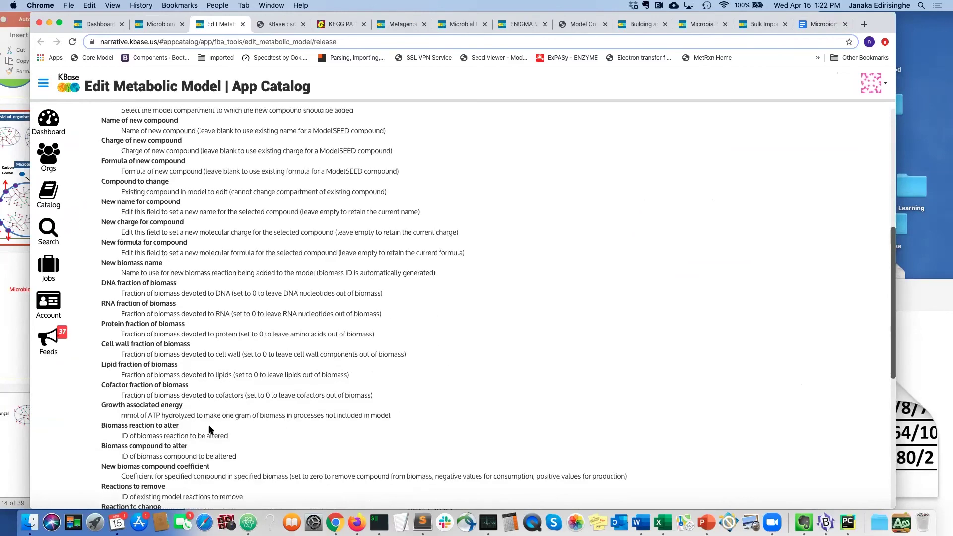
scroll(209, 427, down, 3)
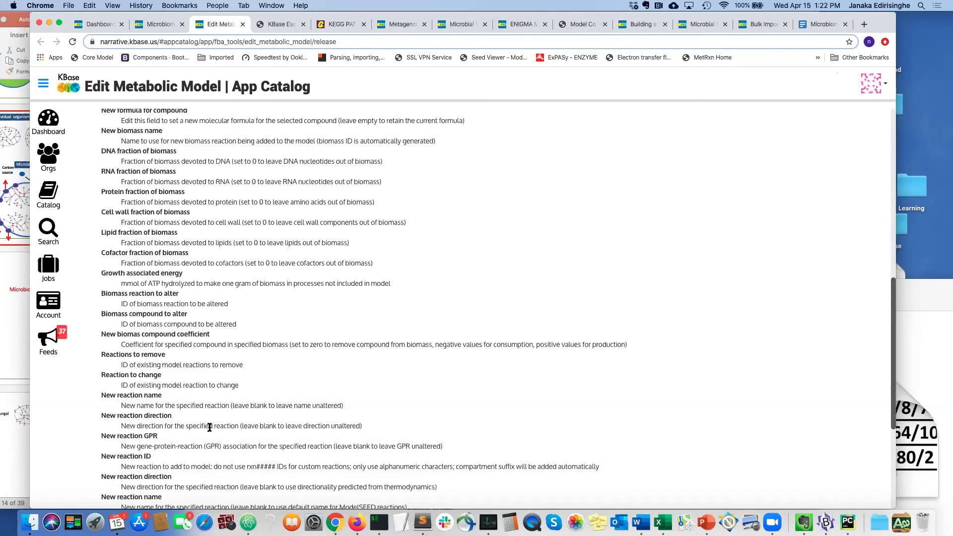
scroll(209, 428, up, 10)
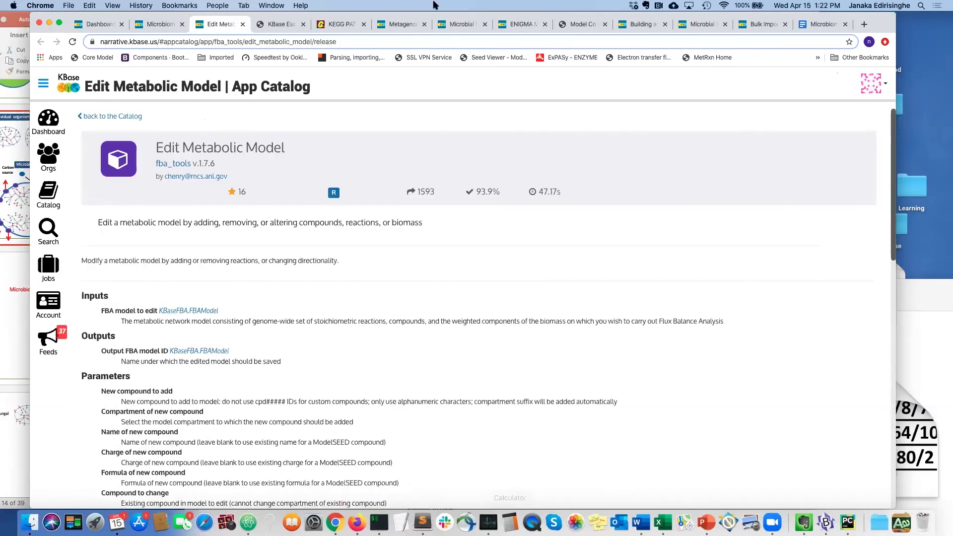
click(155, 25)
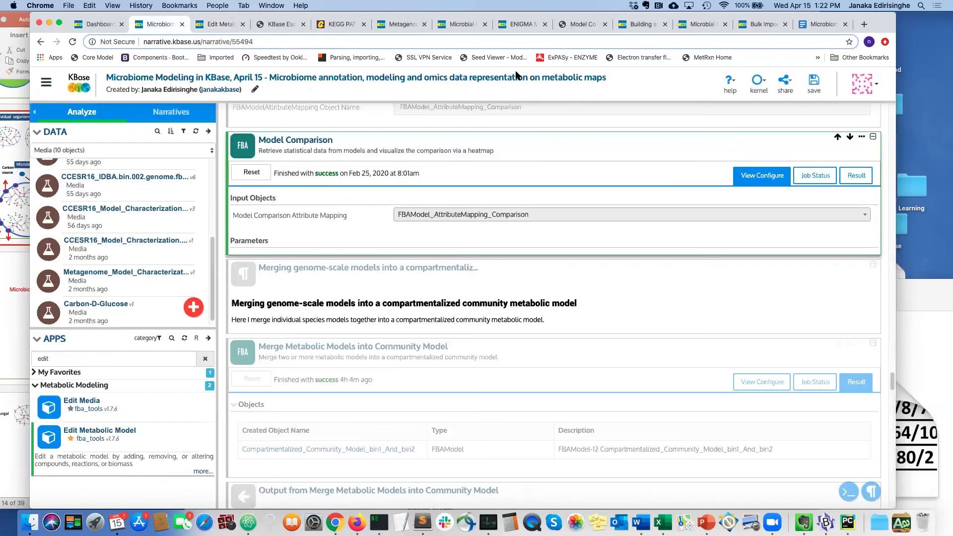
click(822, 23)
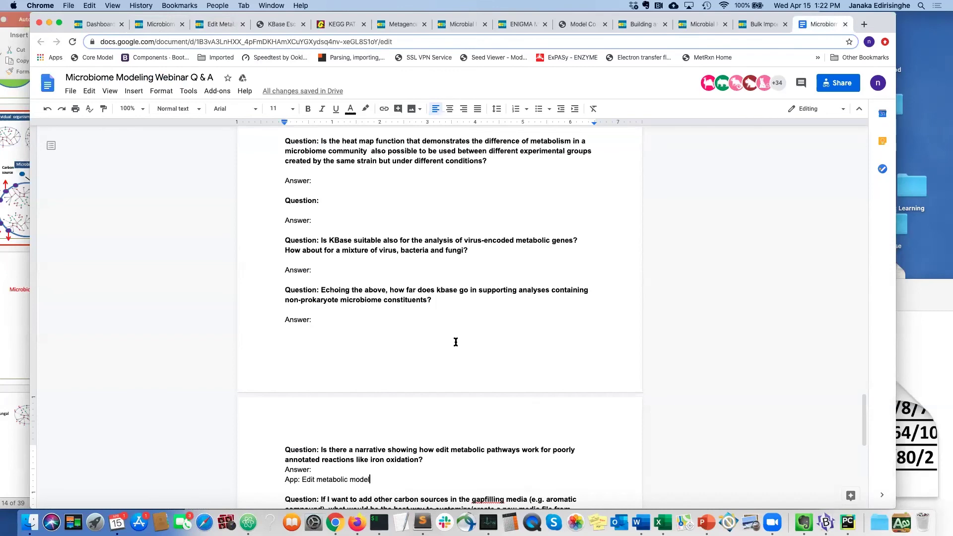
scroll(456, 342, down, 5)
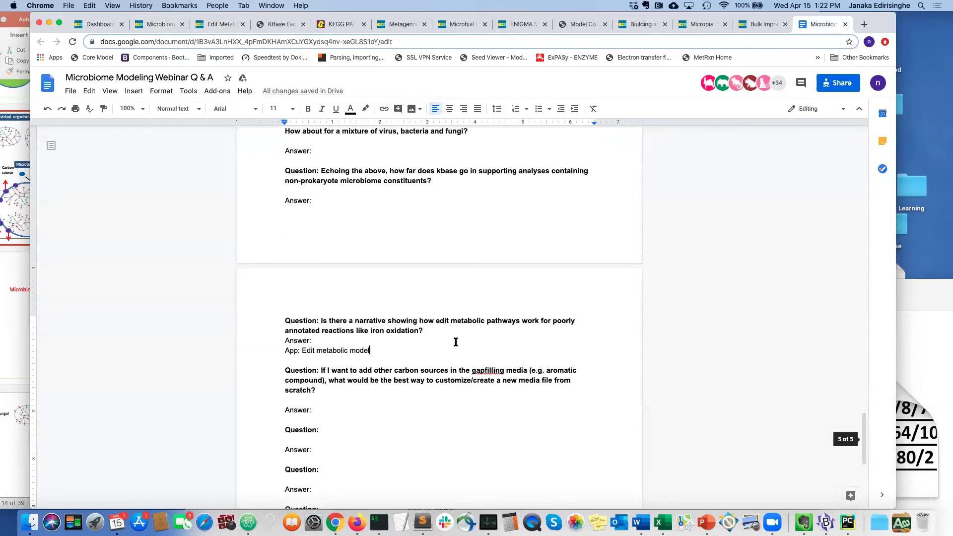
scroll(441, 454, down, 2)
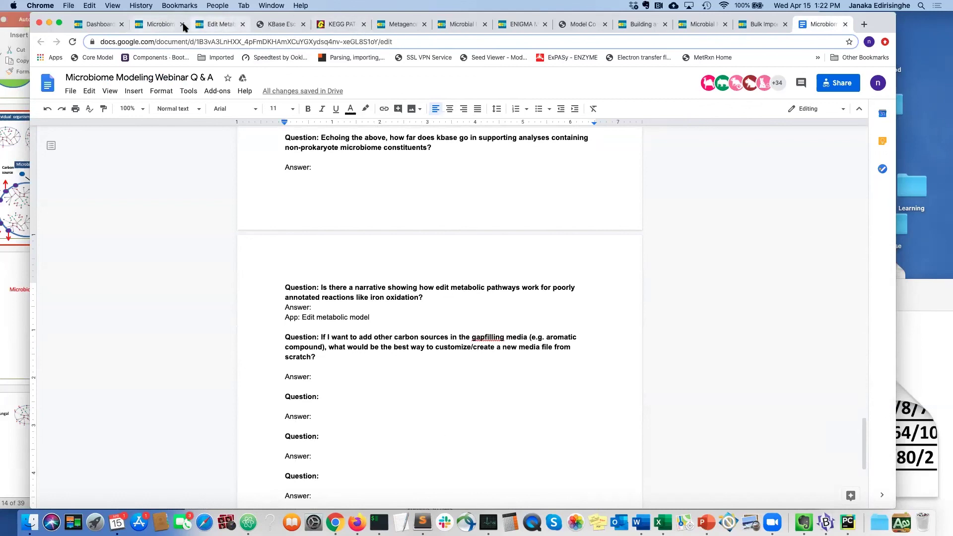
Browse the data browser's public sources (MycoCosm, Phytozome) and settle on the Media collection.
click(150, 25)
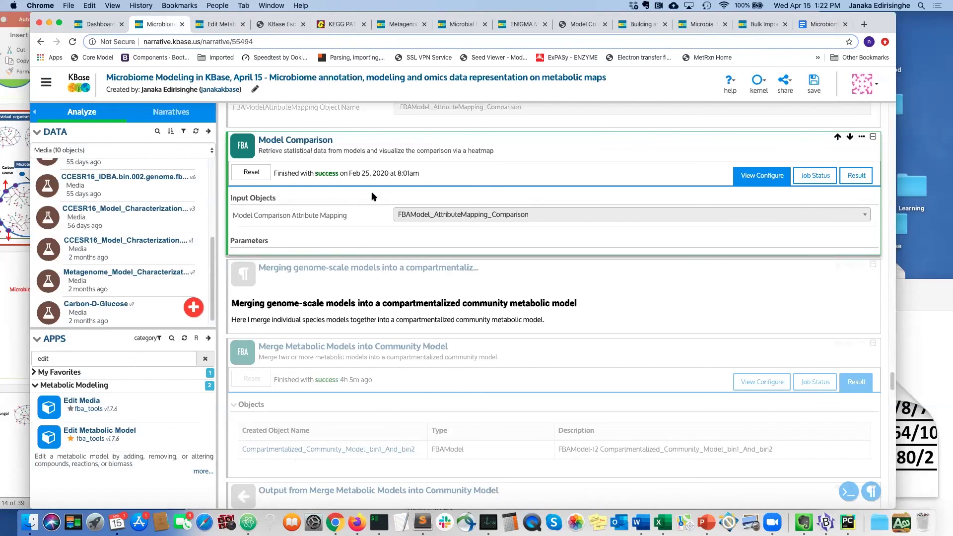
scroll(137, 298, down, 1)
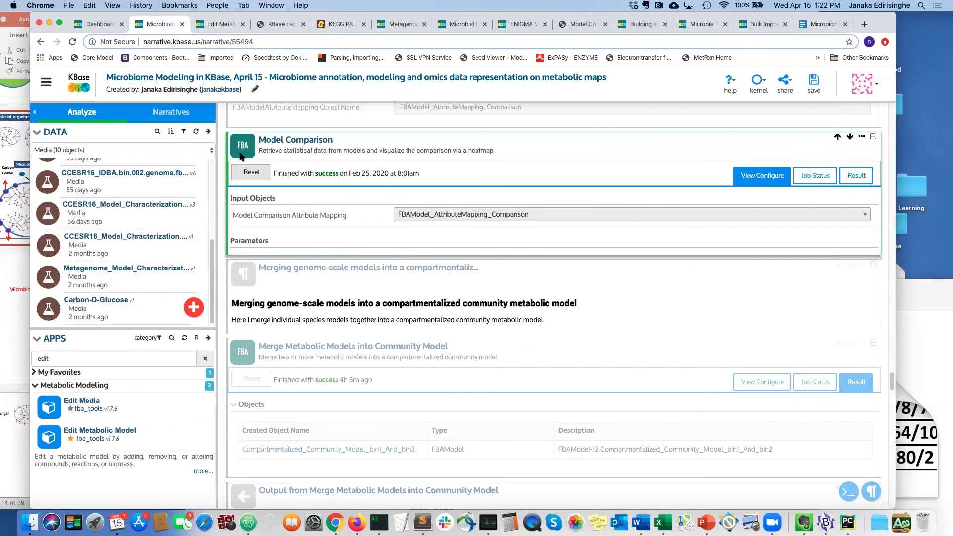
click(208, 131)
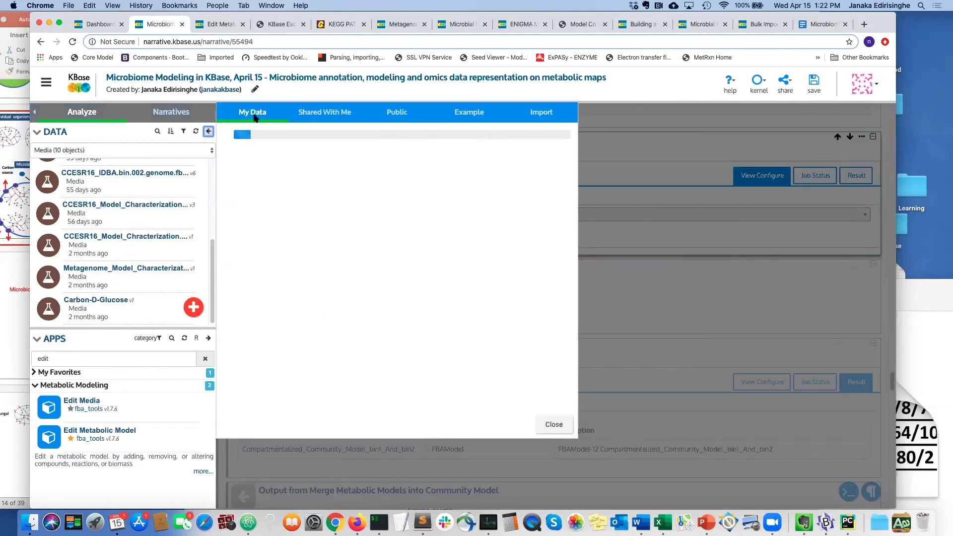
click(396, 110)
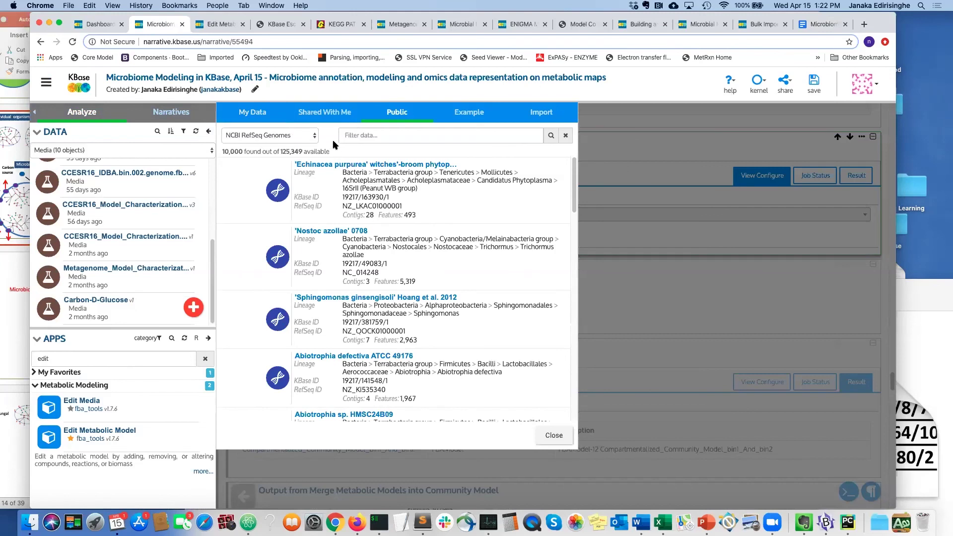
click(289, 137)
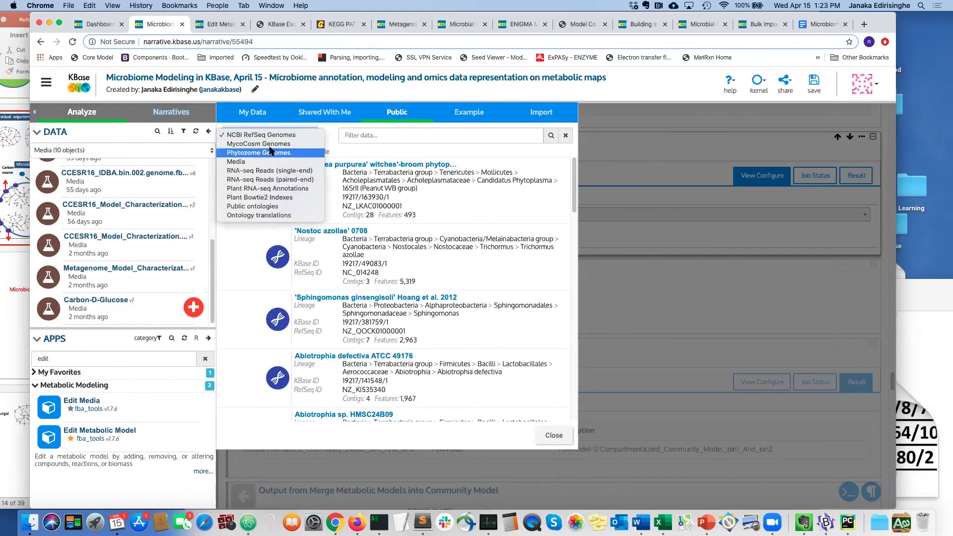
click(269, 144)
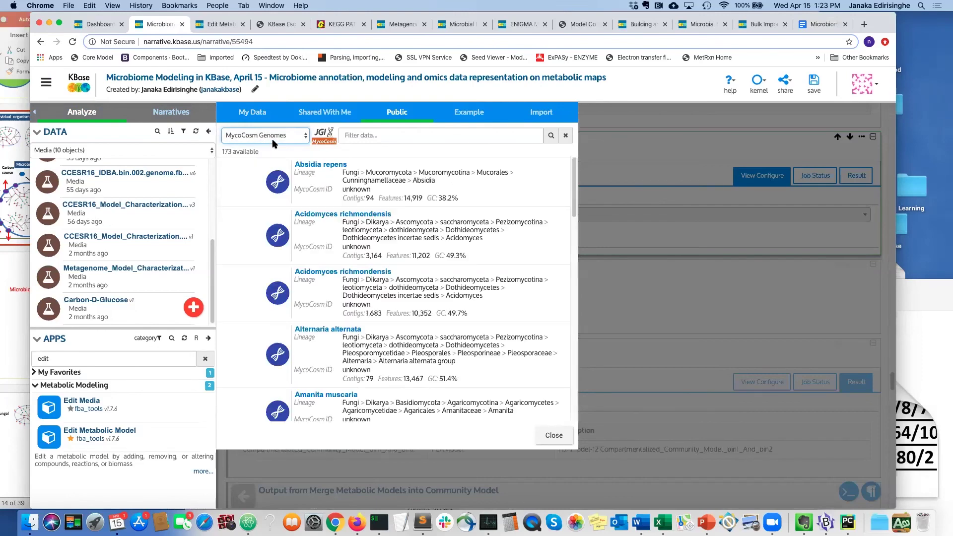
click(271, 139)
click(263, 144)
click(264, 138)
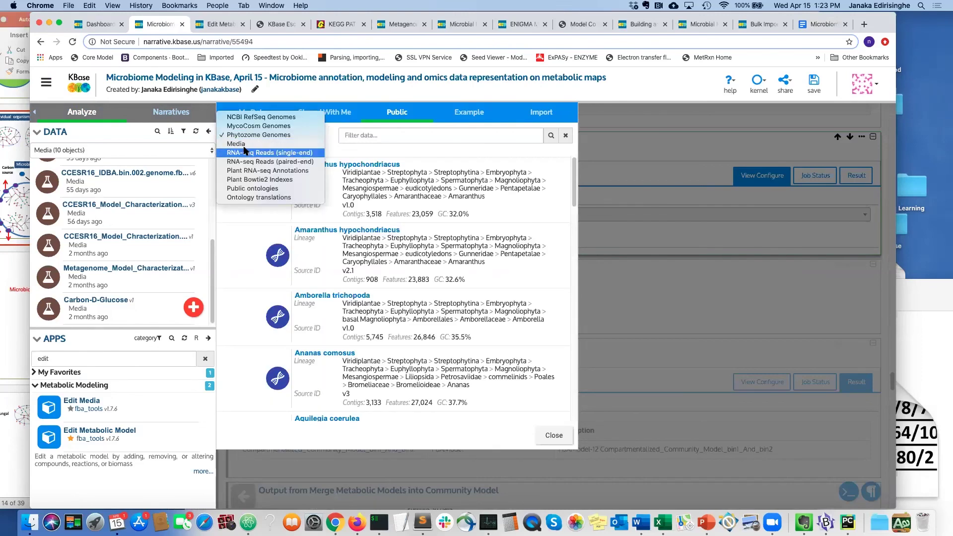
click(243, 145)
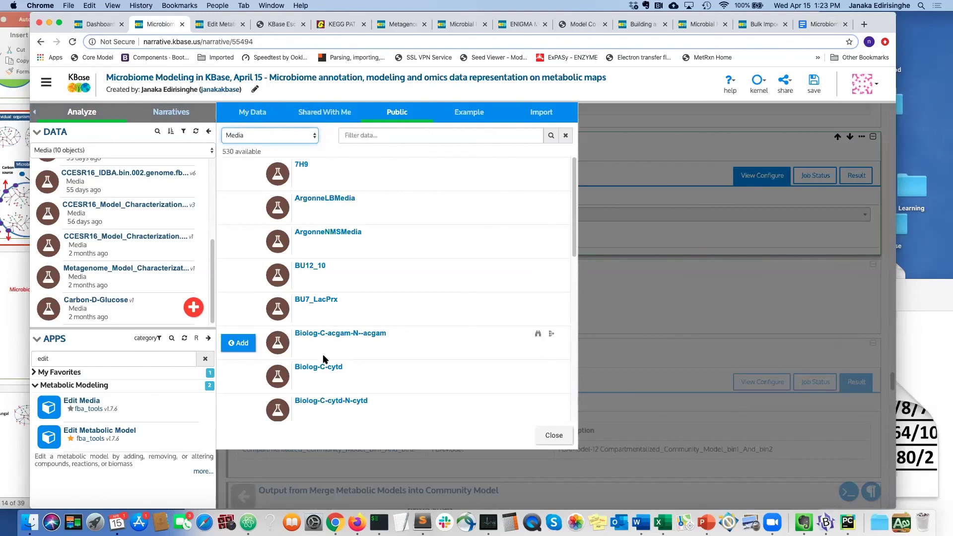
Filter public media by 'carb' to add Carbon-D-Glucose, then close the data browser.
scroll(323, 358, down, 5)
scroll(323, 353, up, 5)
click(370, 132)
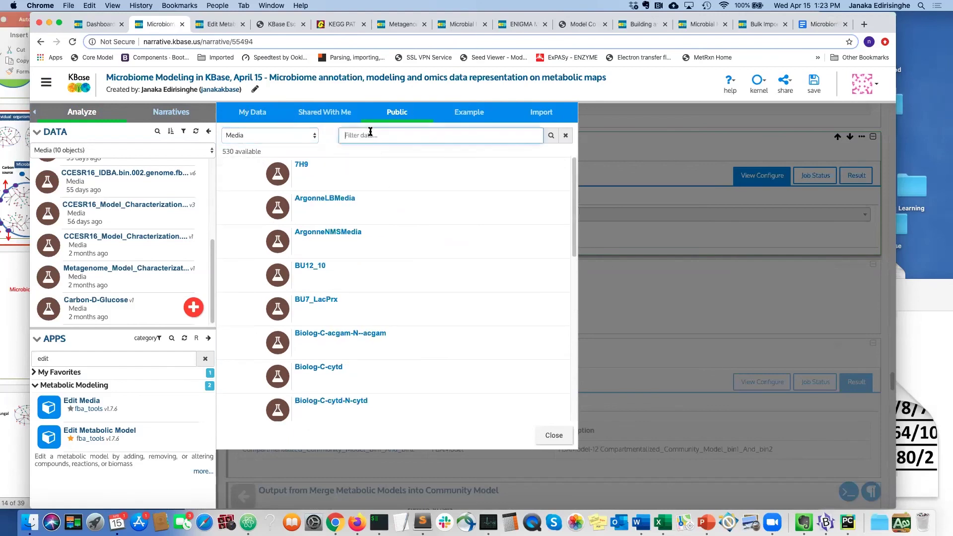
text(c)
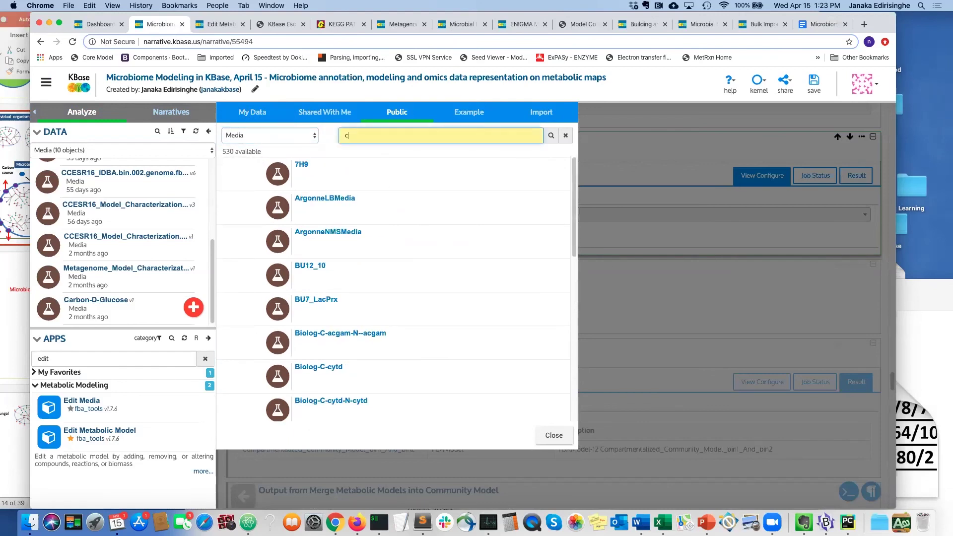
text(arbon-D-Glucose)
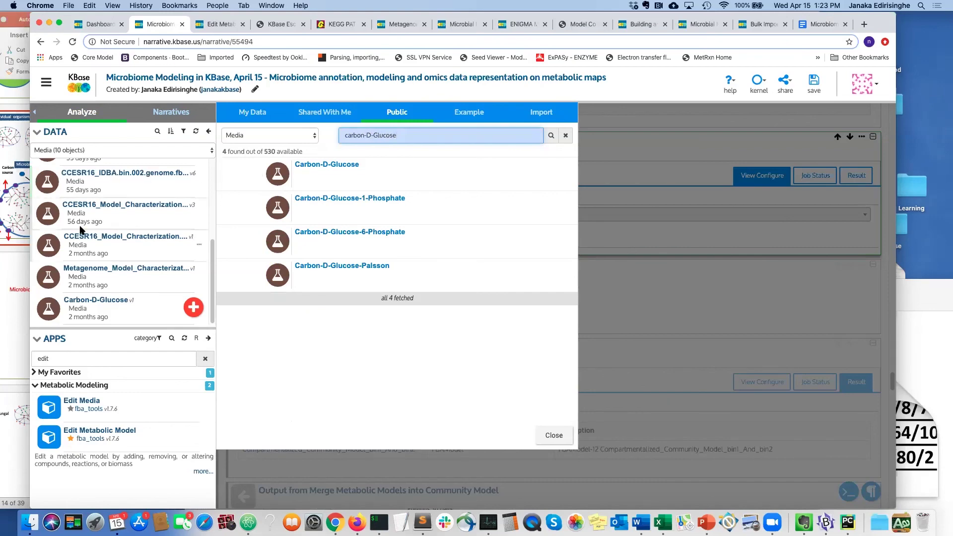
click(682, 304)
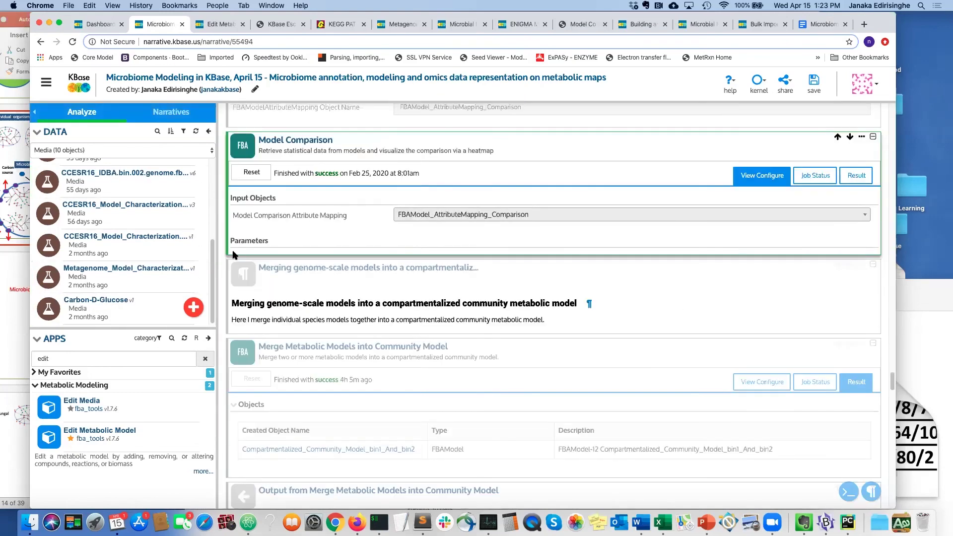
Add a Carbon-D-Glucose viewer cell and an Edit Media cell set to edit Carbon-D-Glucose.
click(85, 298)
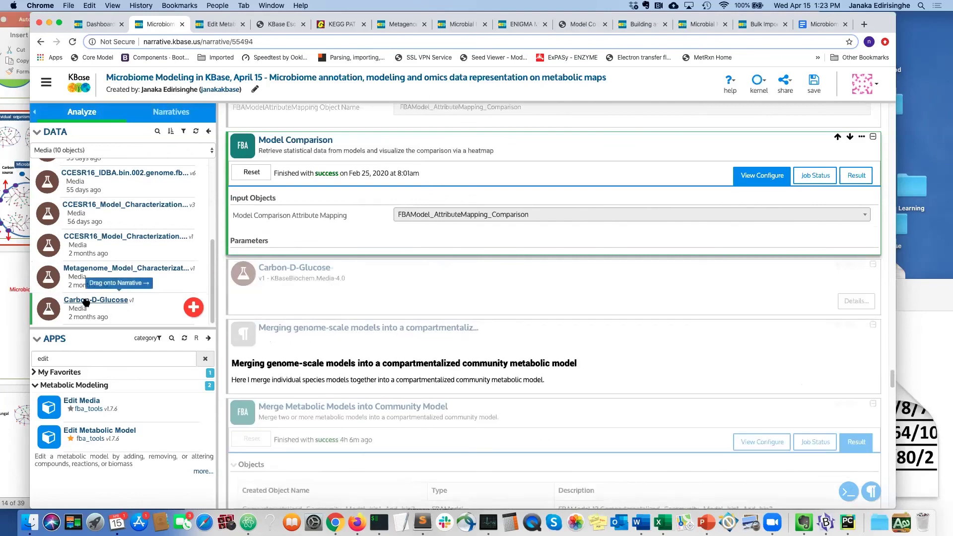
click(85, 403)
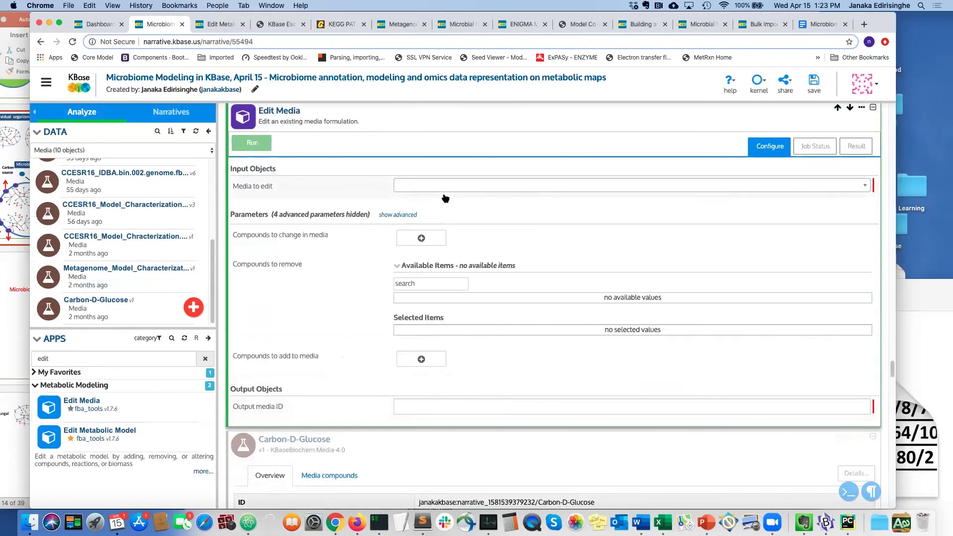
click(443, 187)
text(glu)
key(Return)
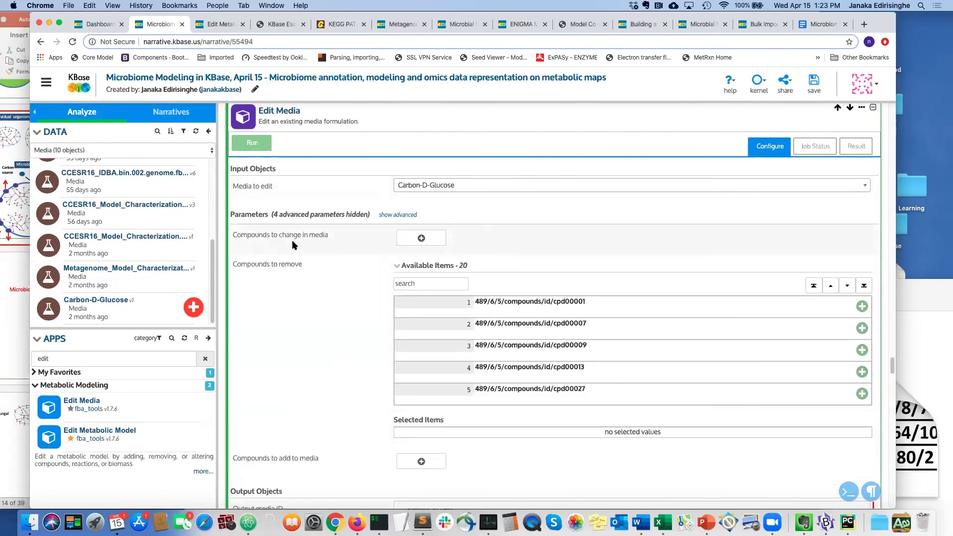
Scroll through the Carbon-D-Glucose media cell's 20 compounds, with D-Glucose at max uptake 5.
scroll(387, 154, up, 4)
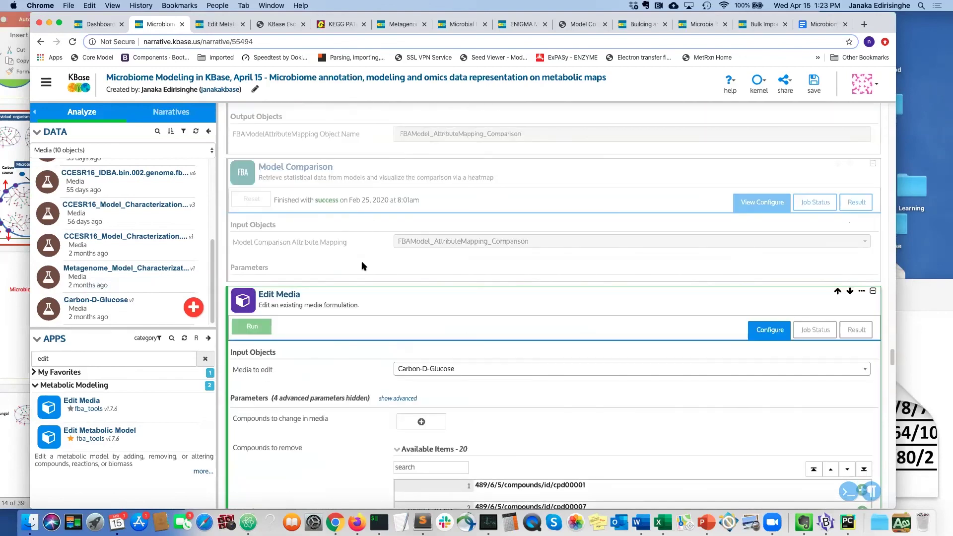
scroll(363, 266, up, 5)
scroll(363, 265, up, 15)
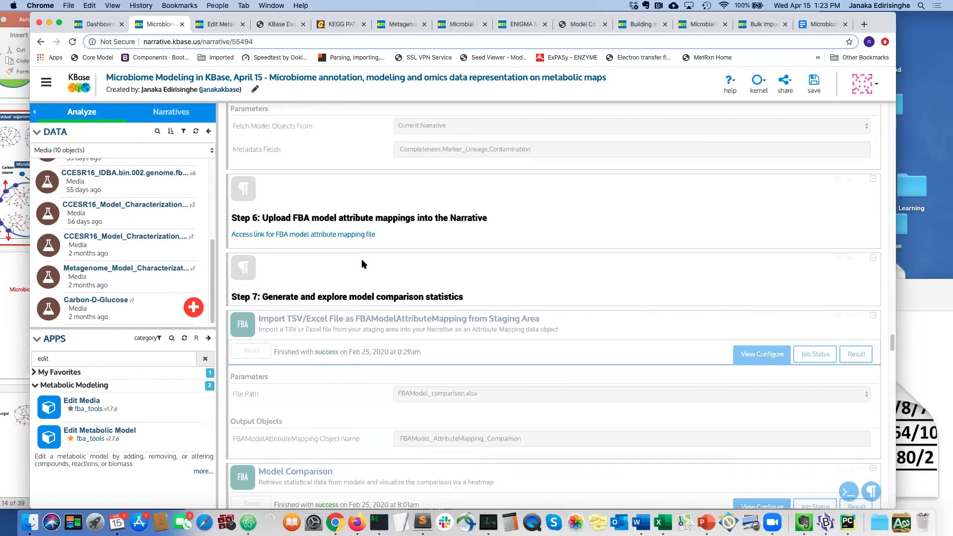
scroll(362, 262, up, 10)
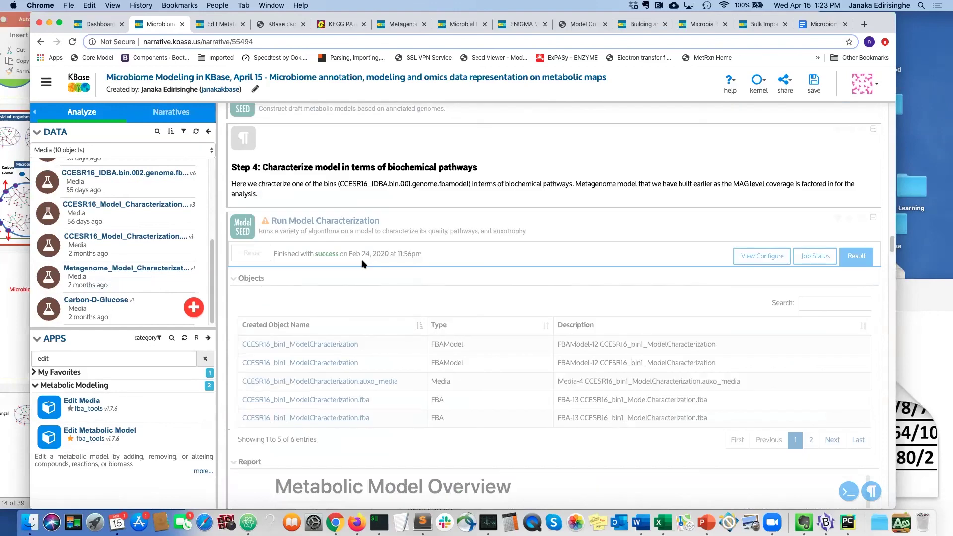
scroll(363, 262, up, 15)
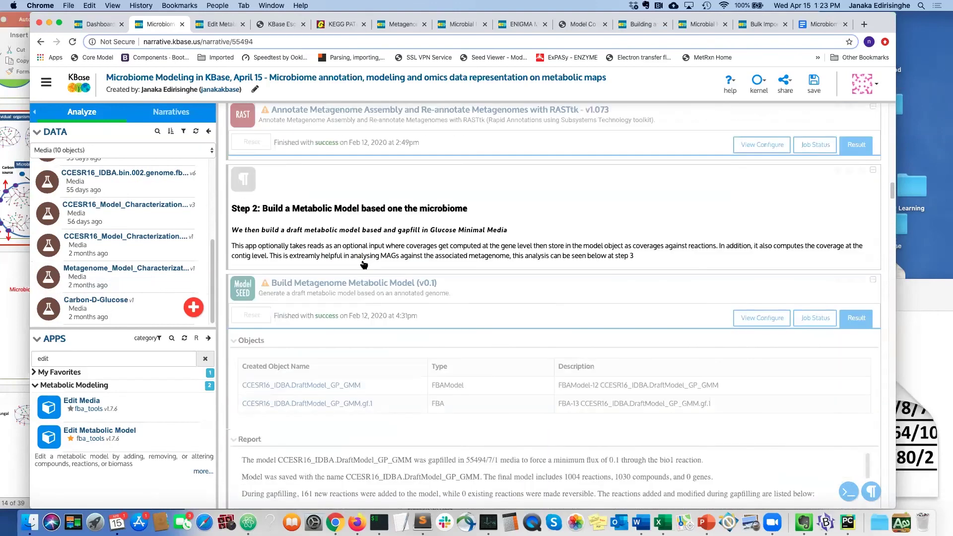
scroll(328, 308, up, 5)
scroll(328, 312, down, 8)
scroll(327, 354, up, 2)
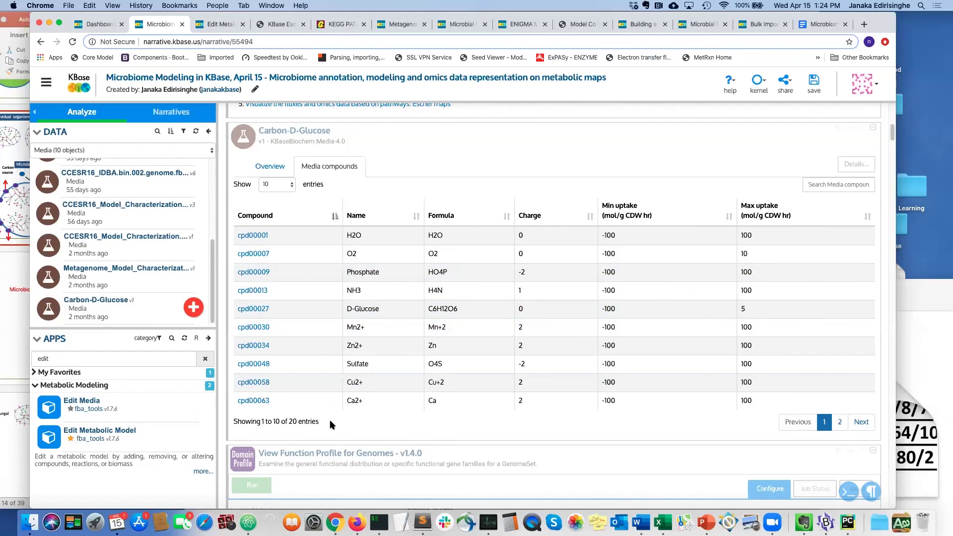
Review the last questions in the webinar Q&A document, then bring Zoom to the front.
click(818, 25)
scroll(418, 392, down, 5)
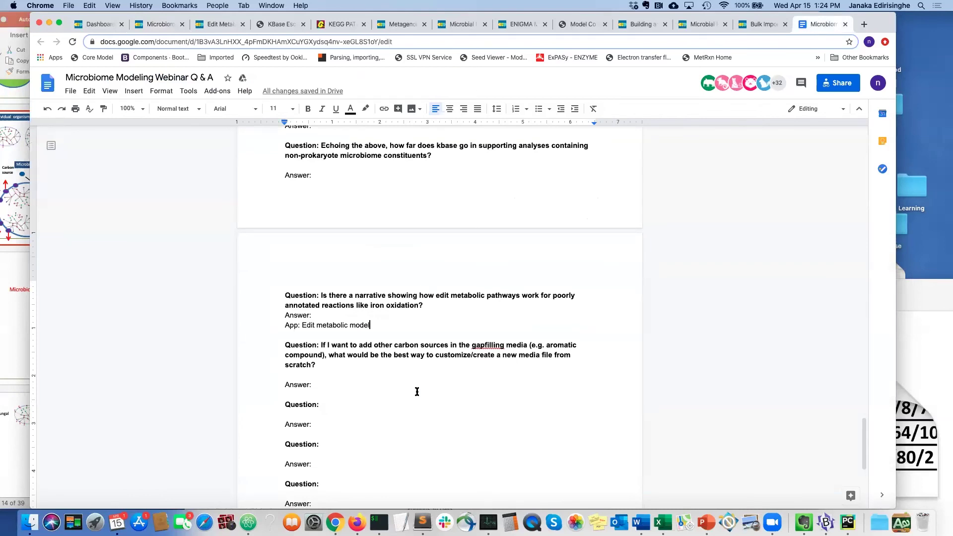
scroll(417, 392, down, 3)
scroll(417, 392, up, 4)
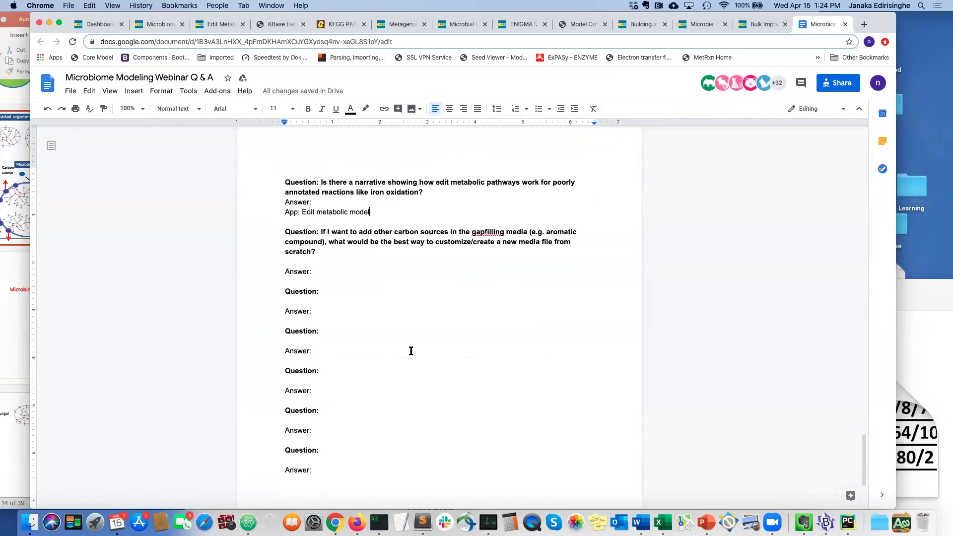
scroll(411, 351, down, 5)
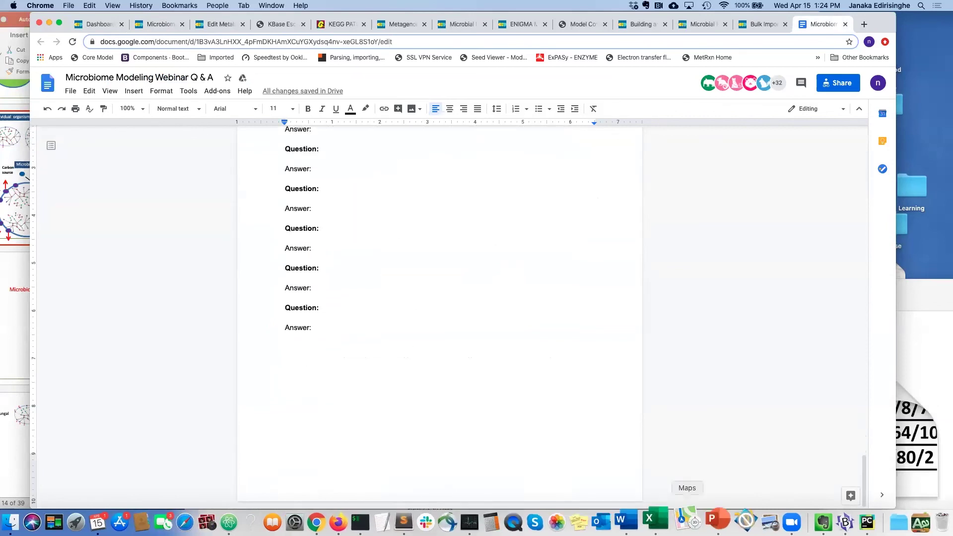
click(774, 520)
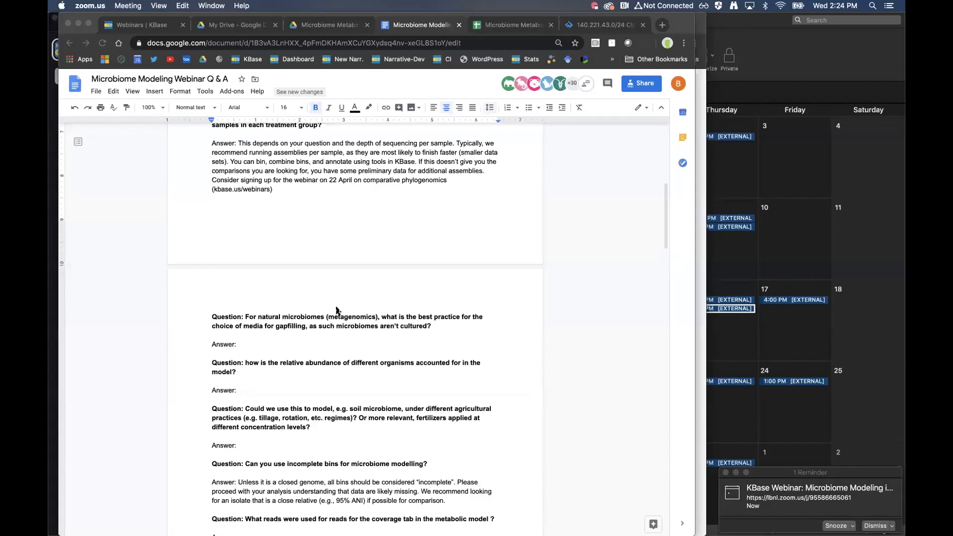
Bring Chrome back and highlight the Webinar Feedback Form line in the Q&A document.
scroll(404, 301, up, 10)
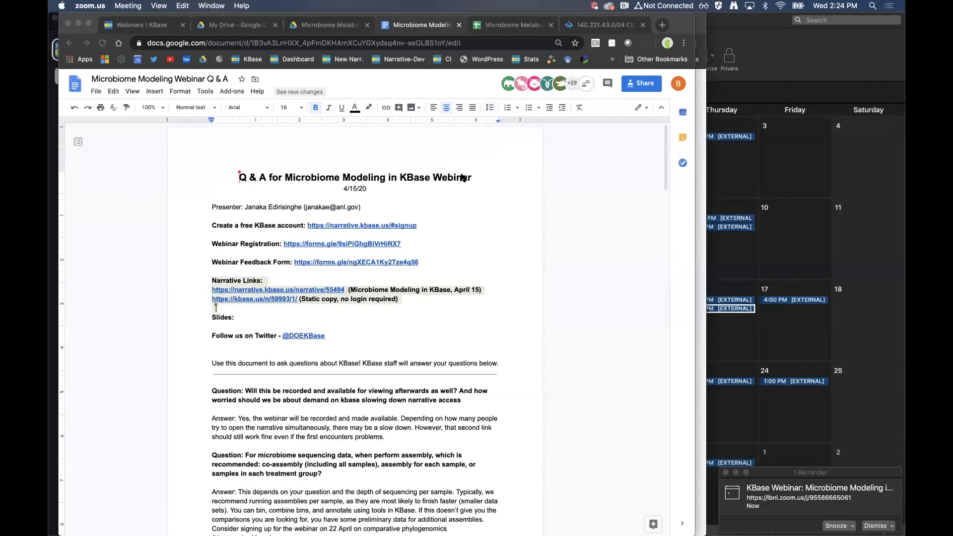
click(235, 266)
click(419, 264)
drag(418, 264, 185, 266)
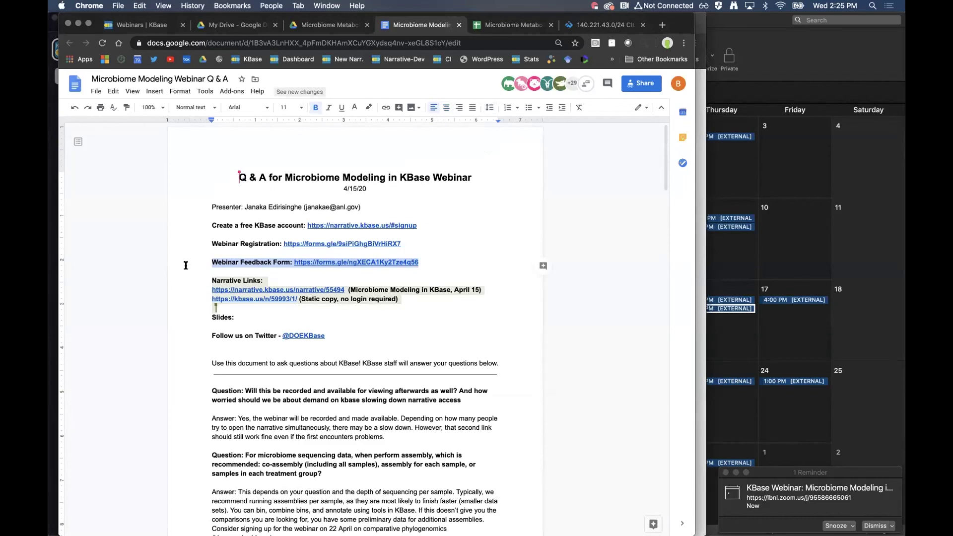
On the KBase Webinars page, highlight the Phylogenomics in KBase entry and the page address, then return to Zoom.
click(141, 26)
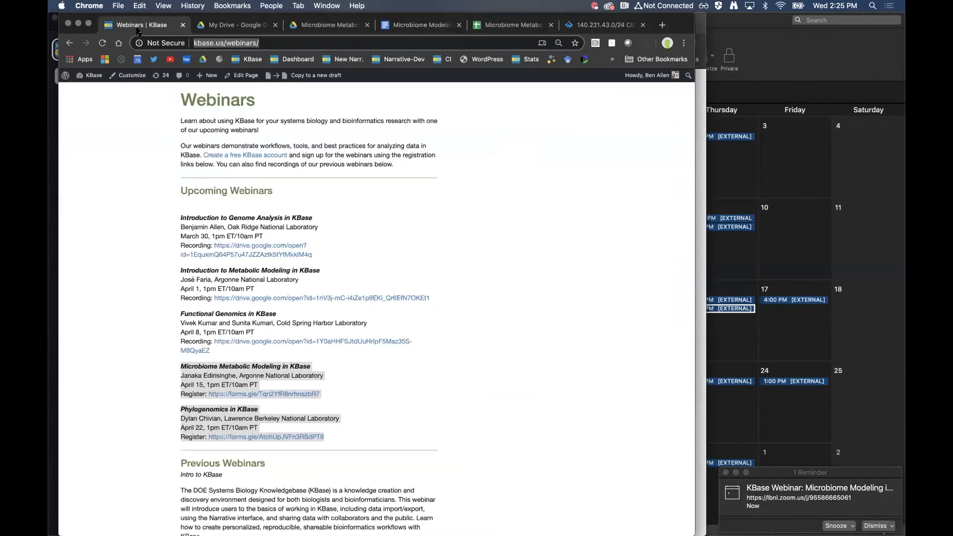
click(360, 428)
scroll(360, 428, down, 3)
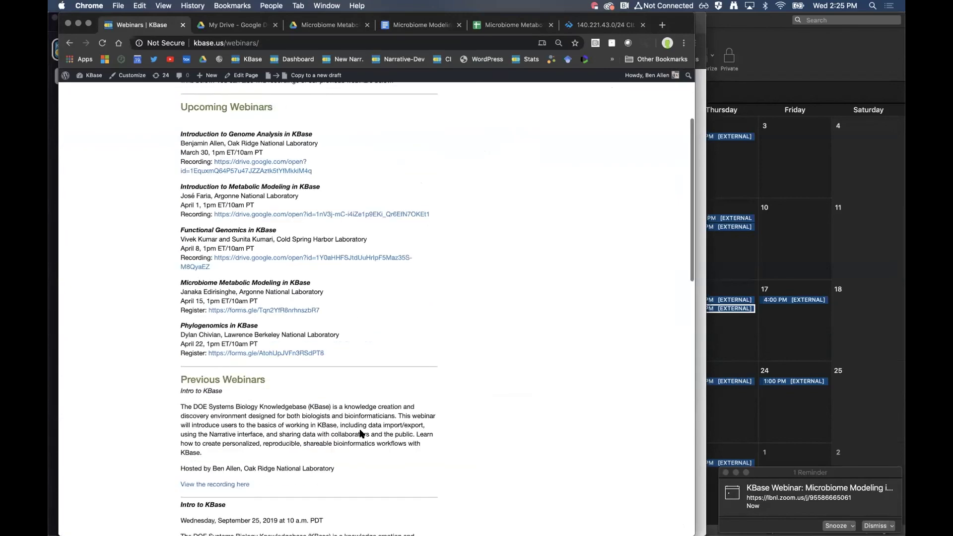
drag(342, 320, 161, 288)
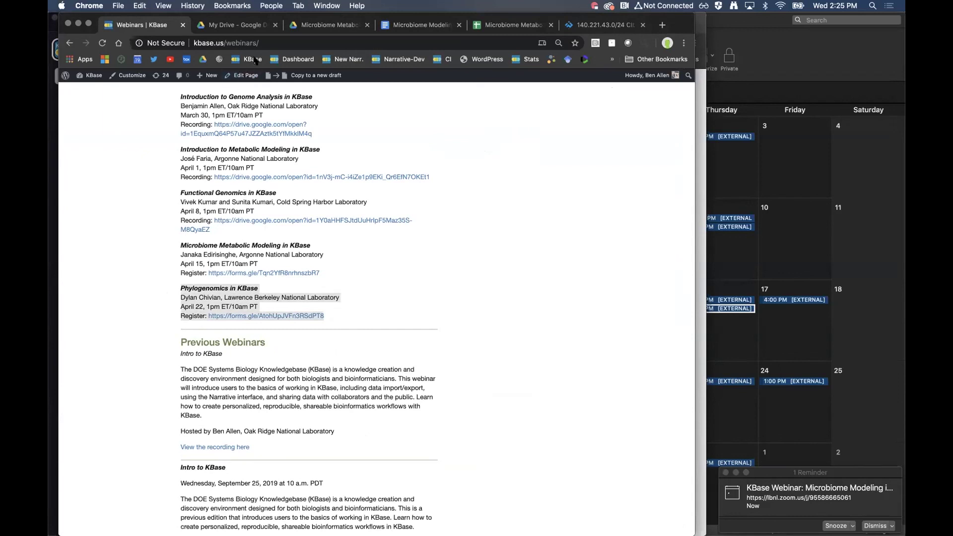
click(266, 43)
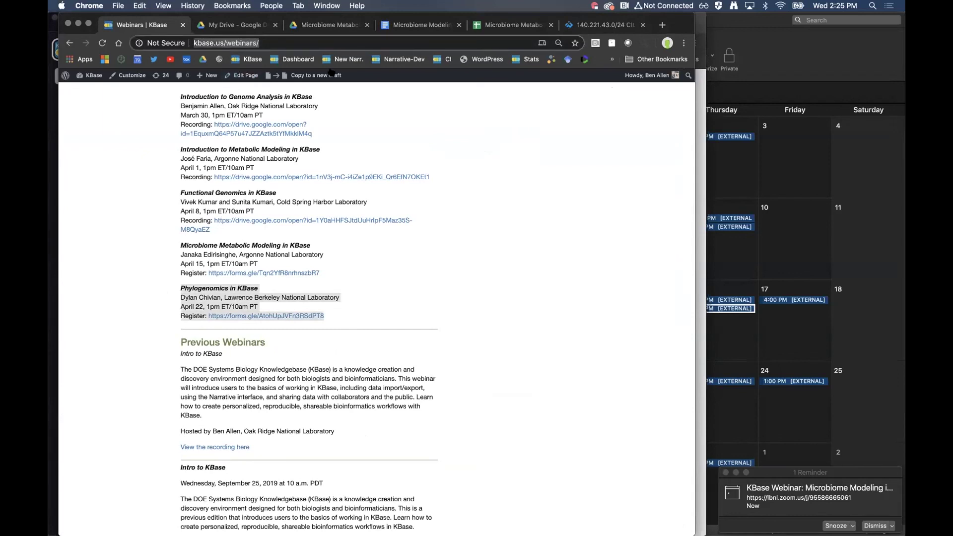
click(737, 519)
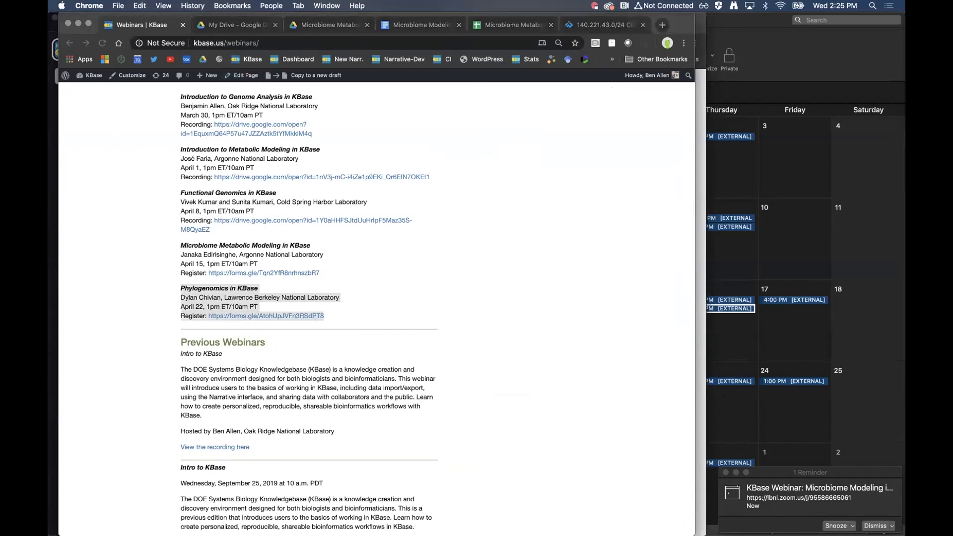
click(406, 297)
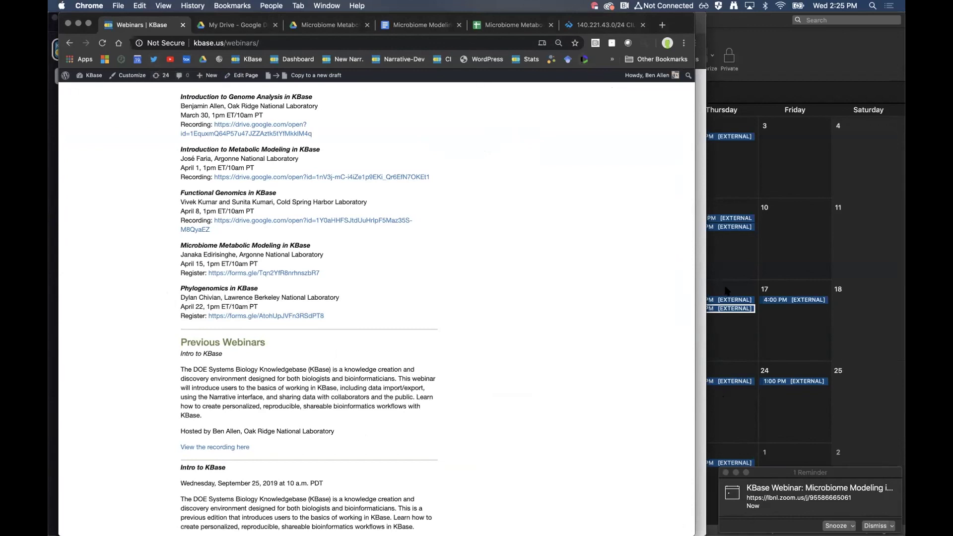
key(super+Tab)
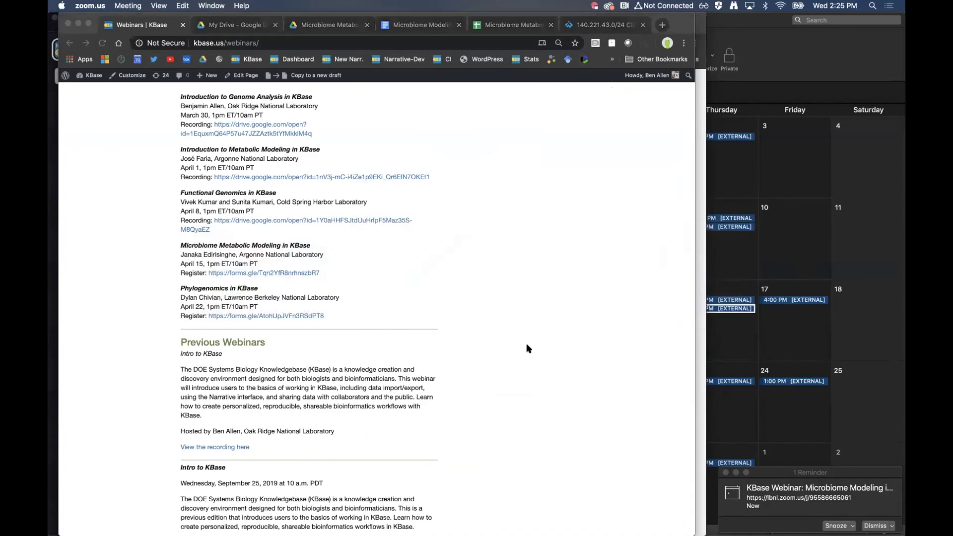